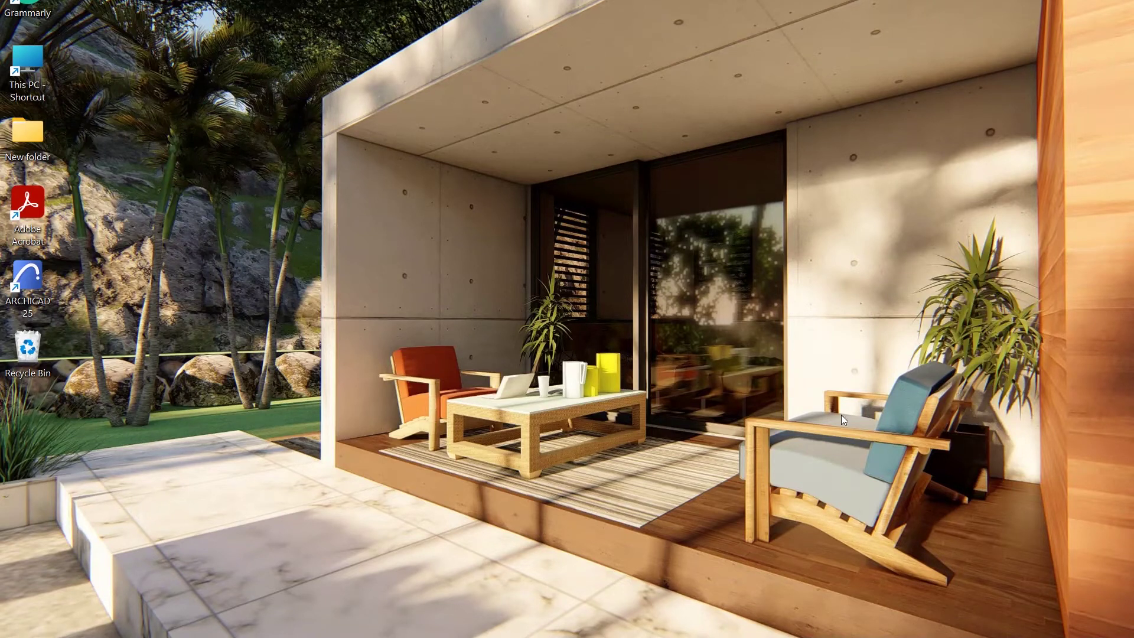
# - Show the scanned 'Silhouettes on Show' book page full-screen in the Photos viewer
pyautogui.moveTo(502, 635)
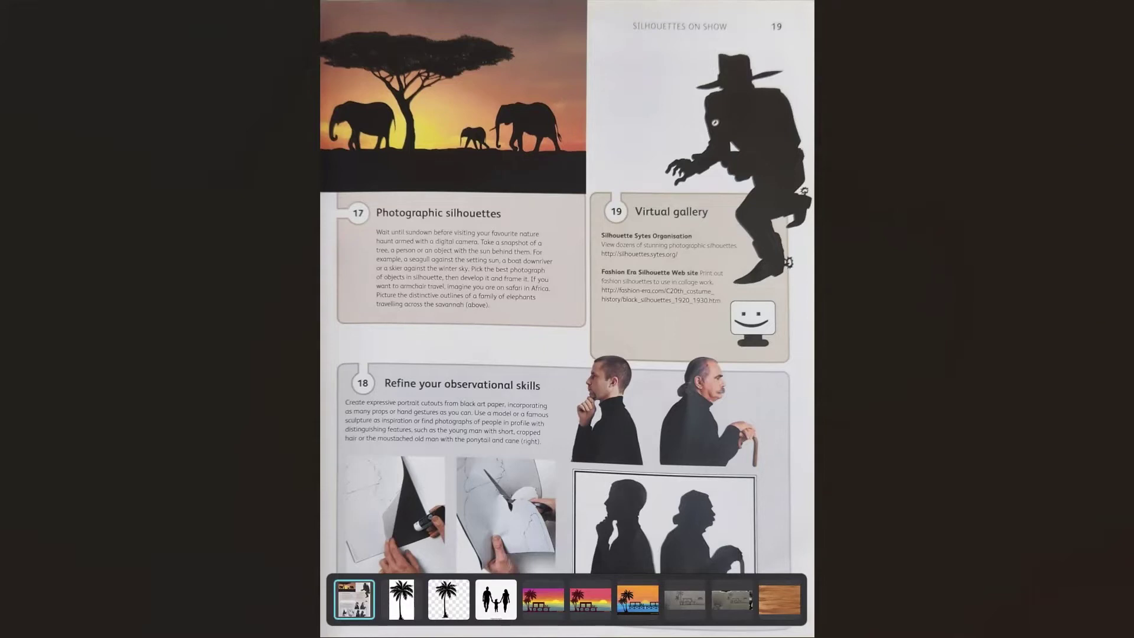
# - Leave full screen and open Silhouette Show.jpg in Photos
pyautogui.press('Escape')
pyautogui.press('Escape')
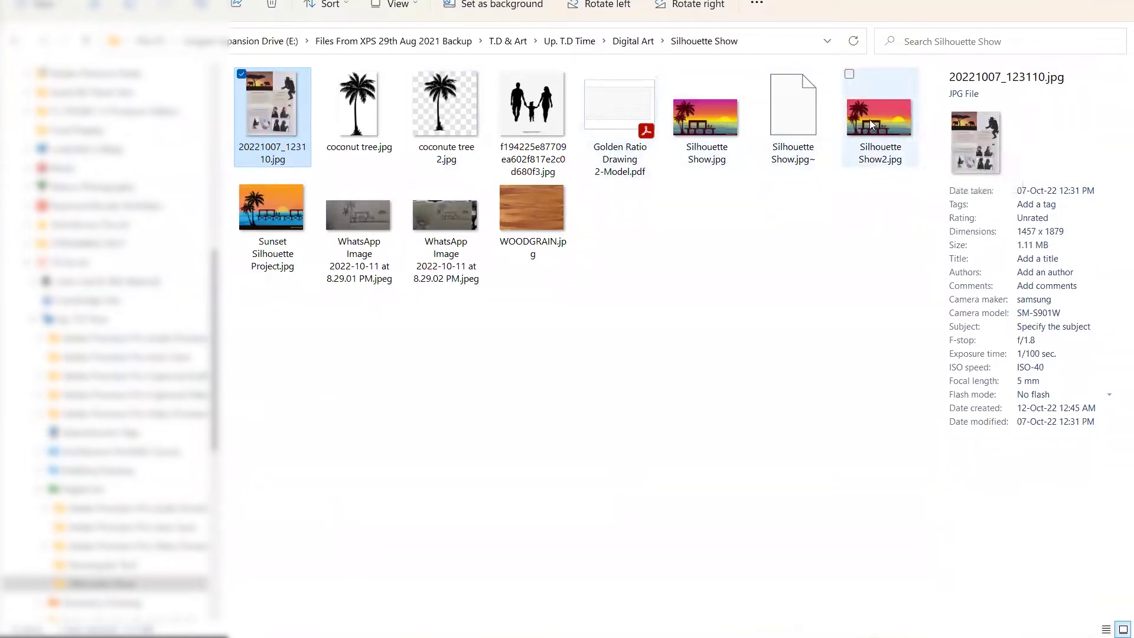
pyautogui.click(728, 105)
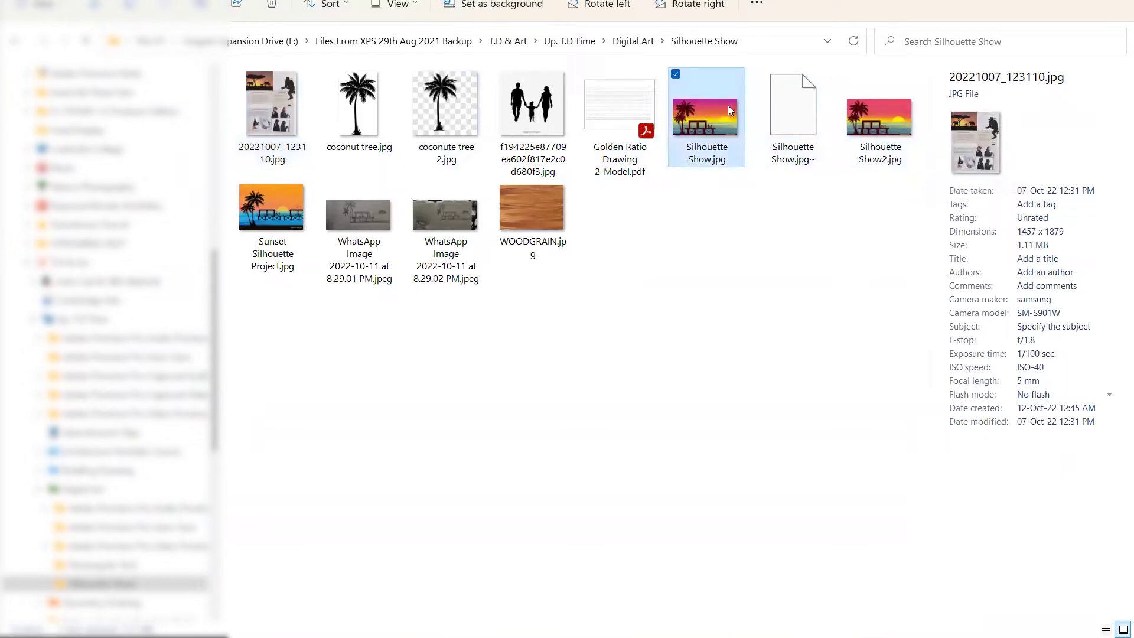
pyautogui.doubleClick(728, 105)
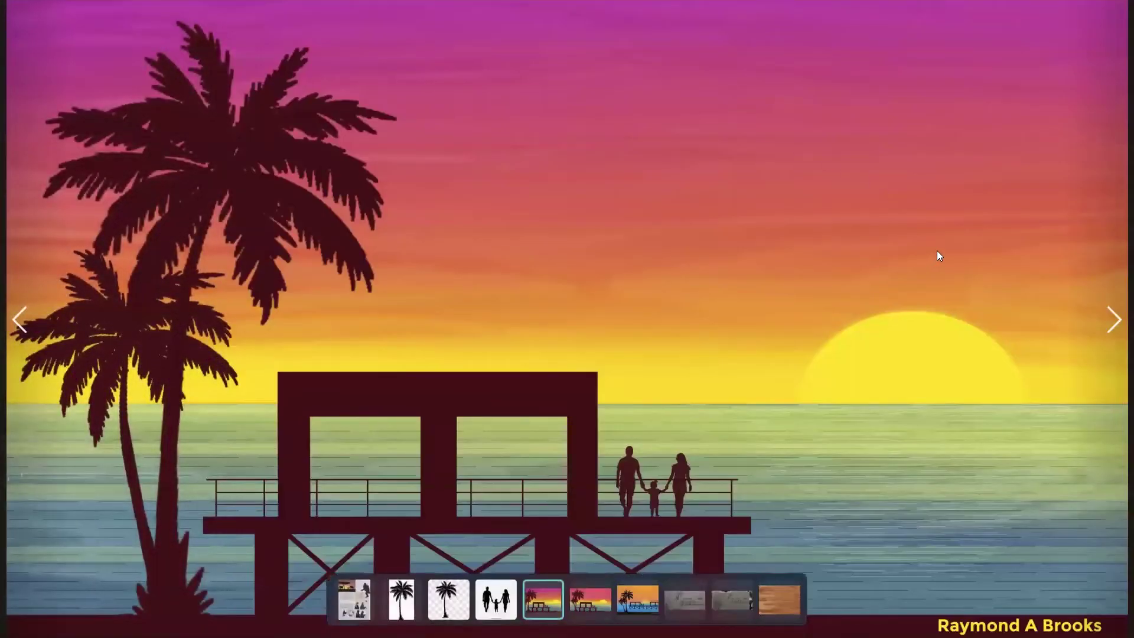
# - Flip between the purple-orange and pinker sunset versions to compare them
pyautogui.click(1115, 324)
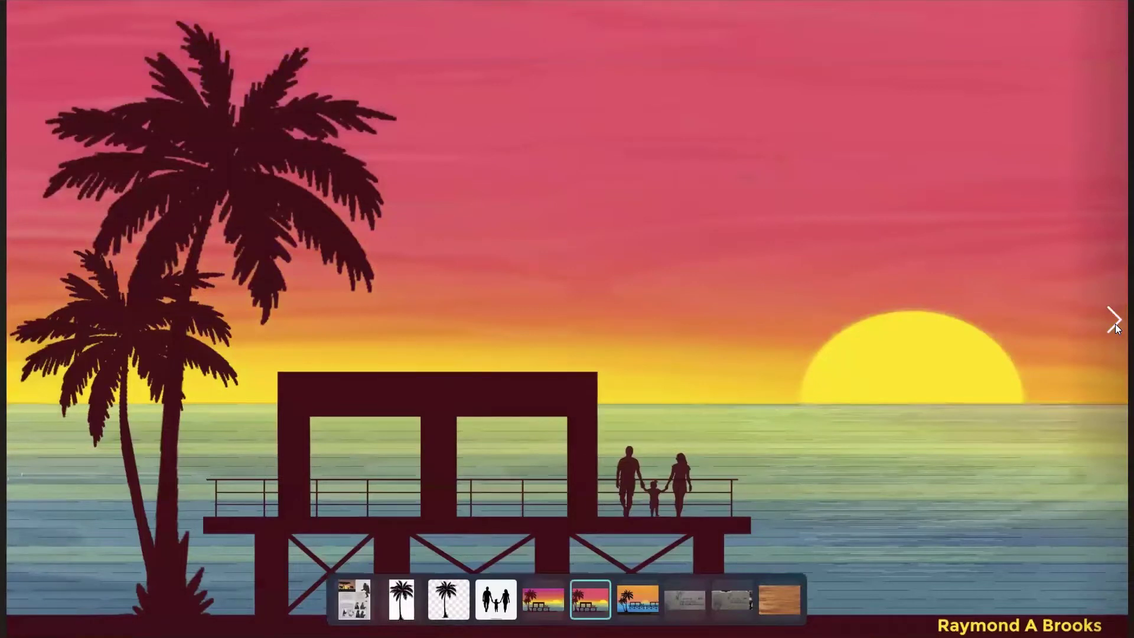
pyautogui.click(18, 319)
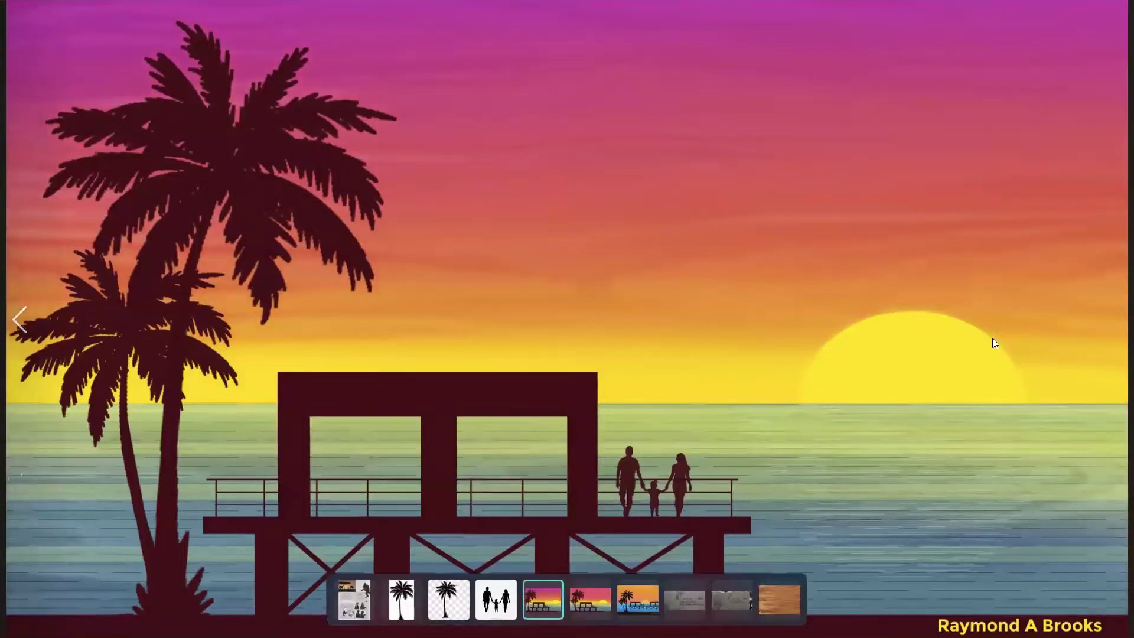
pyautogui.click(1108, 325)
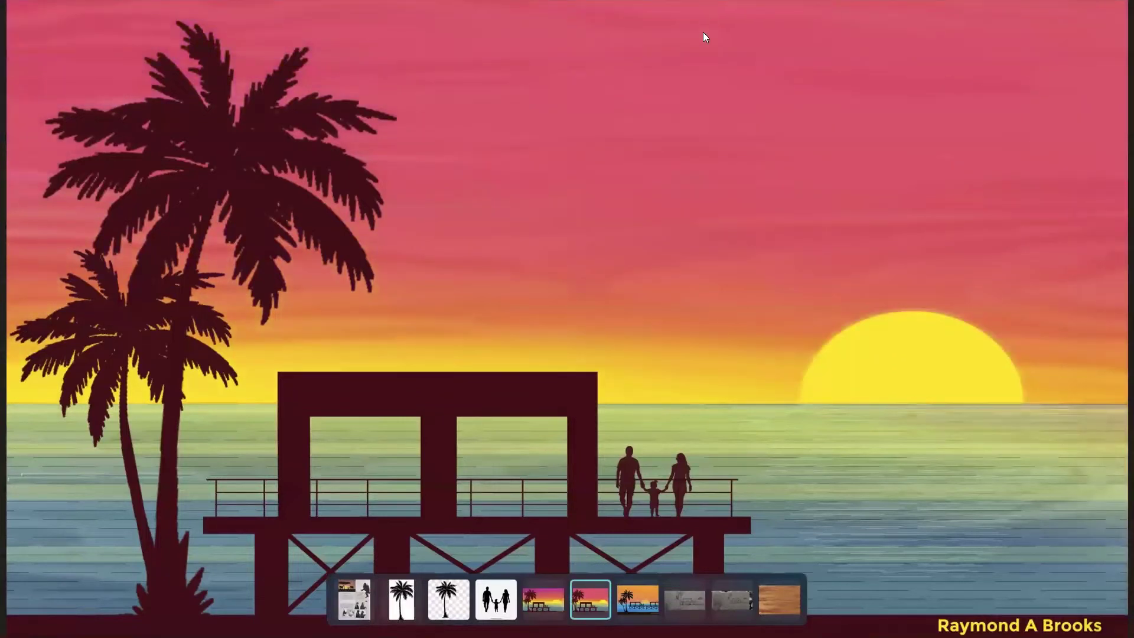
pyautogui.click(16, 316)
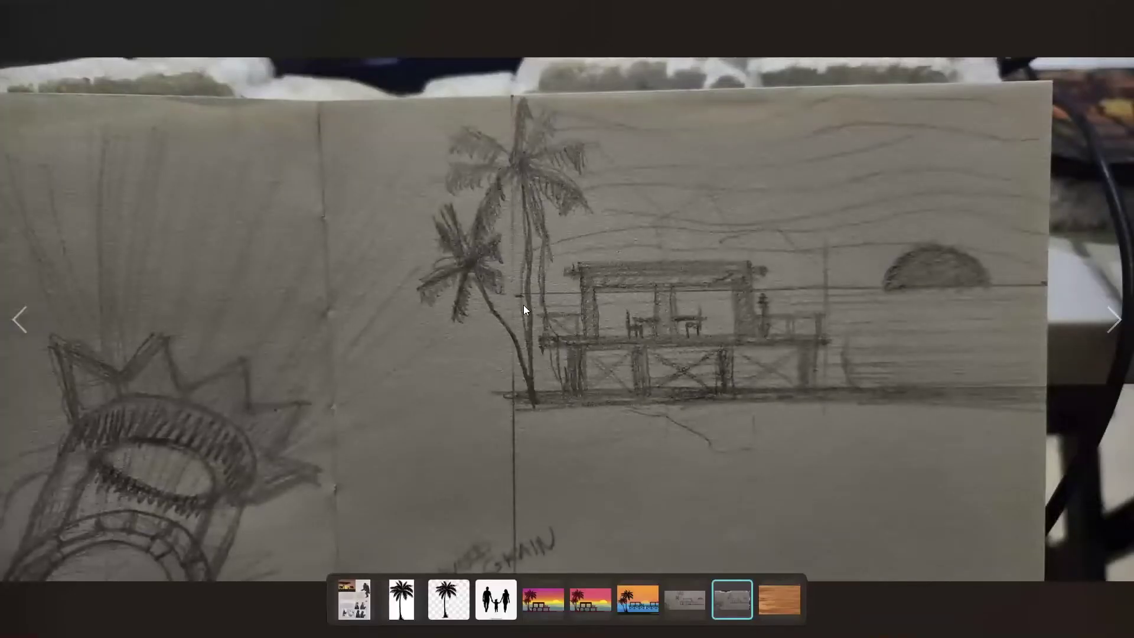
# - Review the closer sketch photo, then close the viewer and open Sunset Silhouette Project.jpg
pyautogui.click(18, 310)
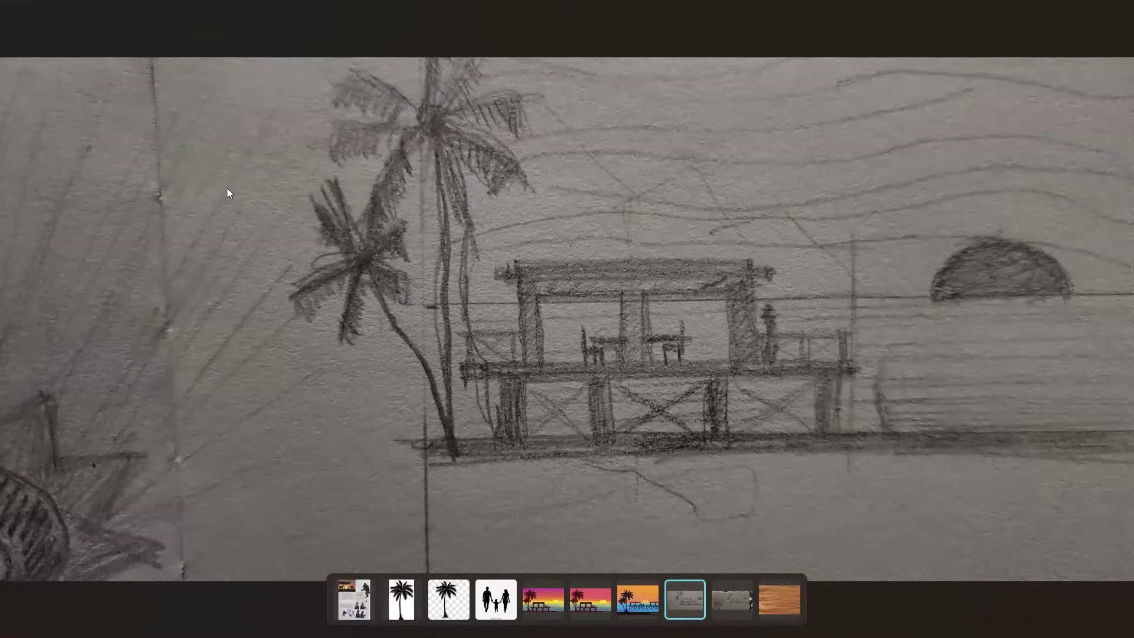
pyautogui.press('Escape')
pyautogui.hotkey('alt', 'F4')
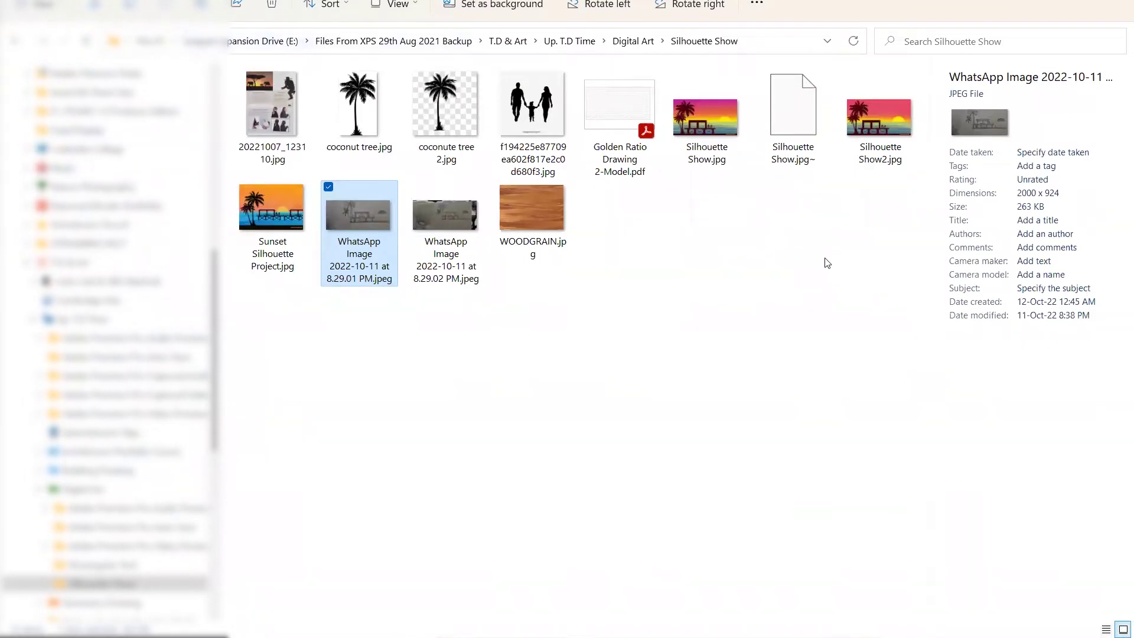
pyautogui.click(266, 226)
pyautogui.doubleClick(266, 226)
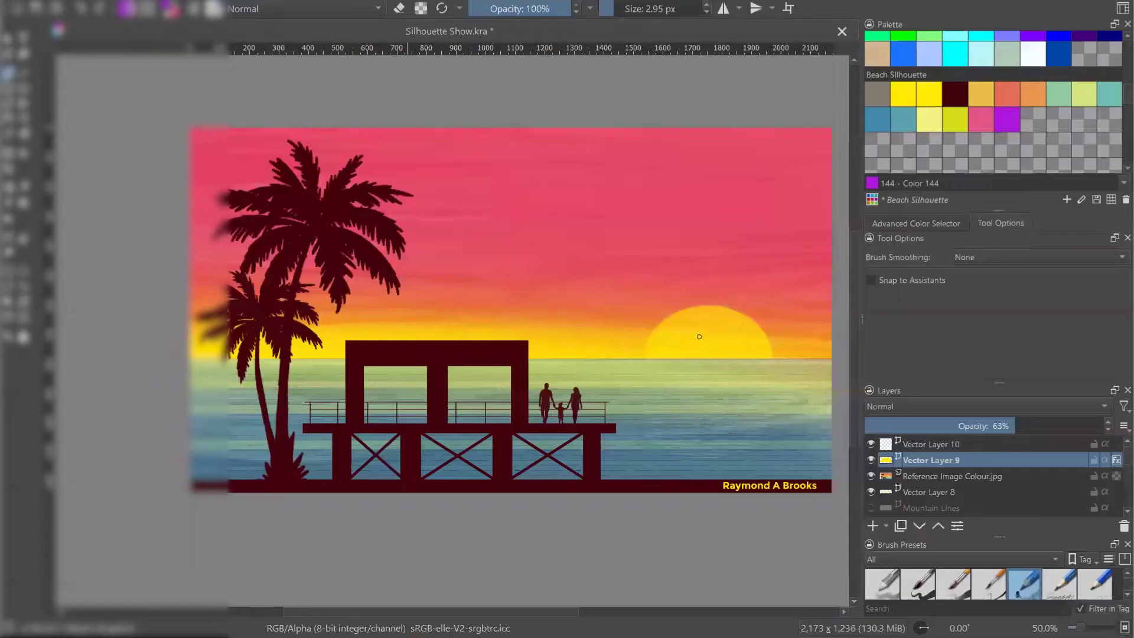
# - Create a new 11 × 8.5 inch landscape canvas at 300 ppi (3,300 × 2,550 px)
pyautogui.click(18, 9)
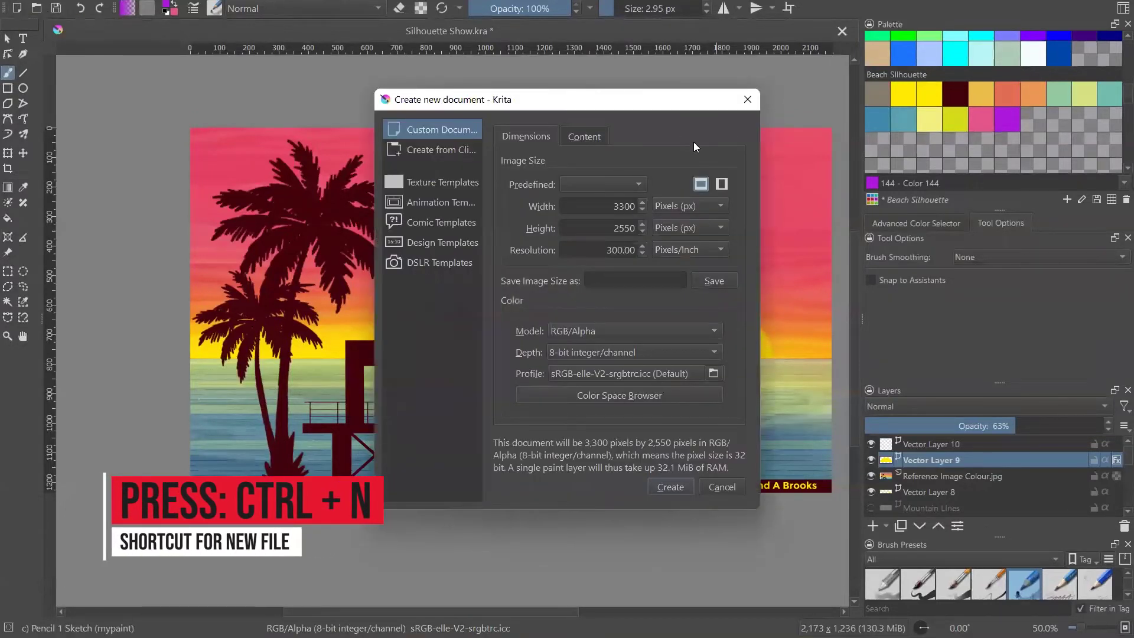
pyautogui.click(675, 208)
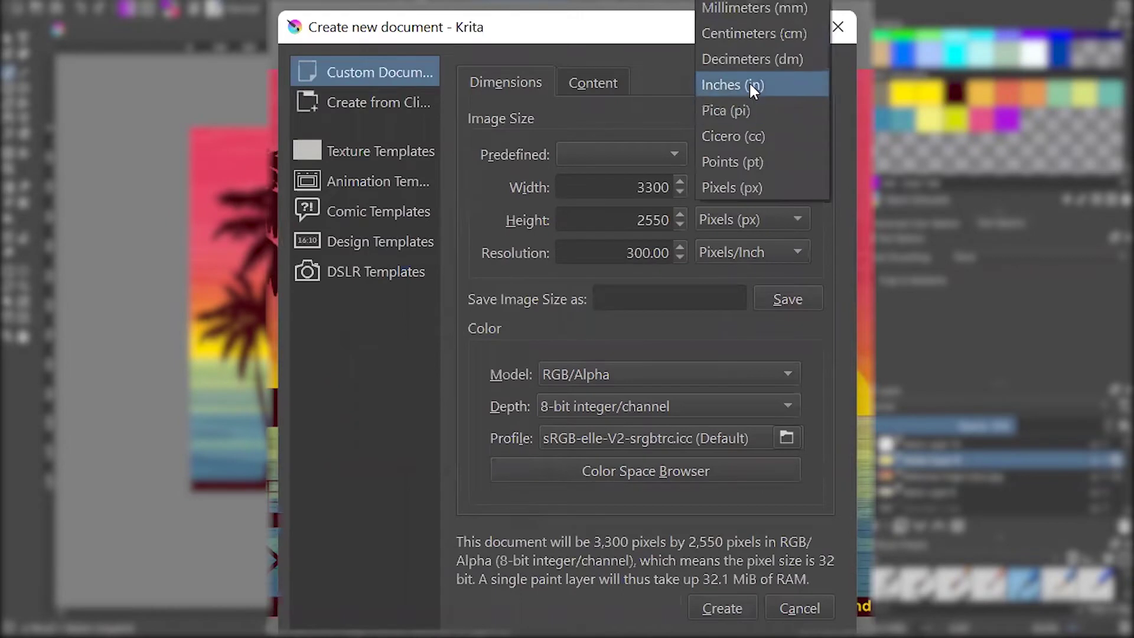
pyautogui.click(749, 85)
pyautogui.click(756, 221)
pyautogui.click(752, 121)
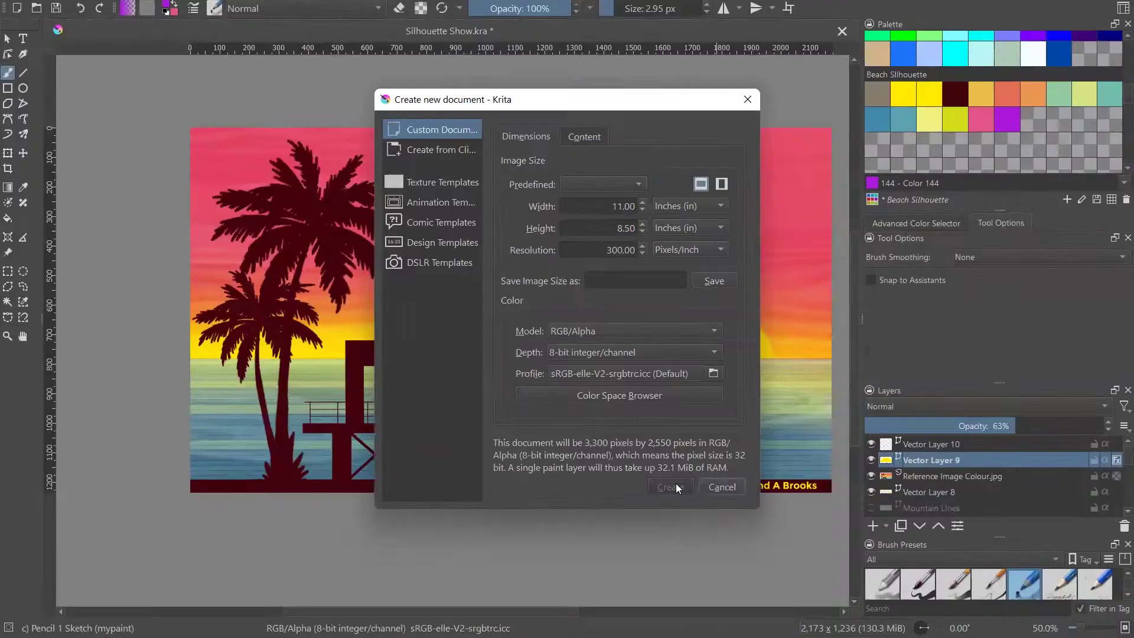
pyautogui.click(730, 606)
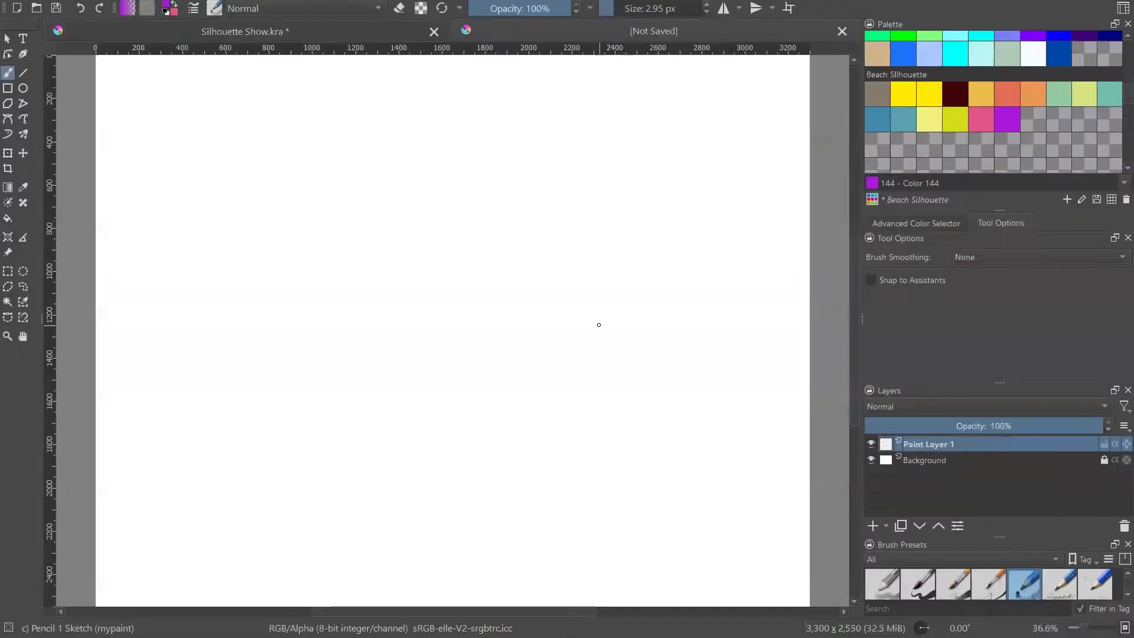
pyautogui.scroll(-1, 598, 324)
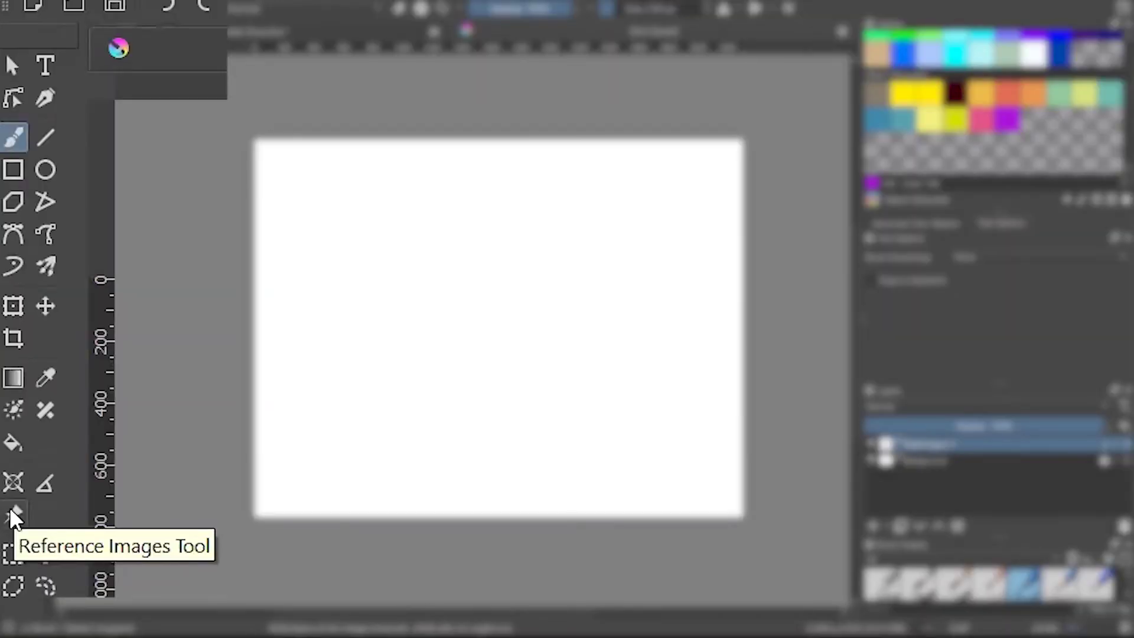
# - Add 'WhatsApp Image 2022-10-11 at 8.29.01 PM.jpeg' from the Silhouette Show folder as a reference image
pyautogui.click(11, 511)
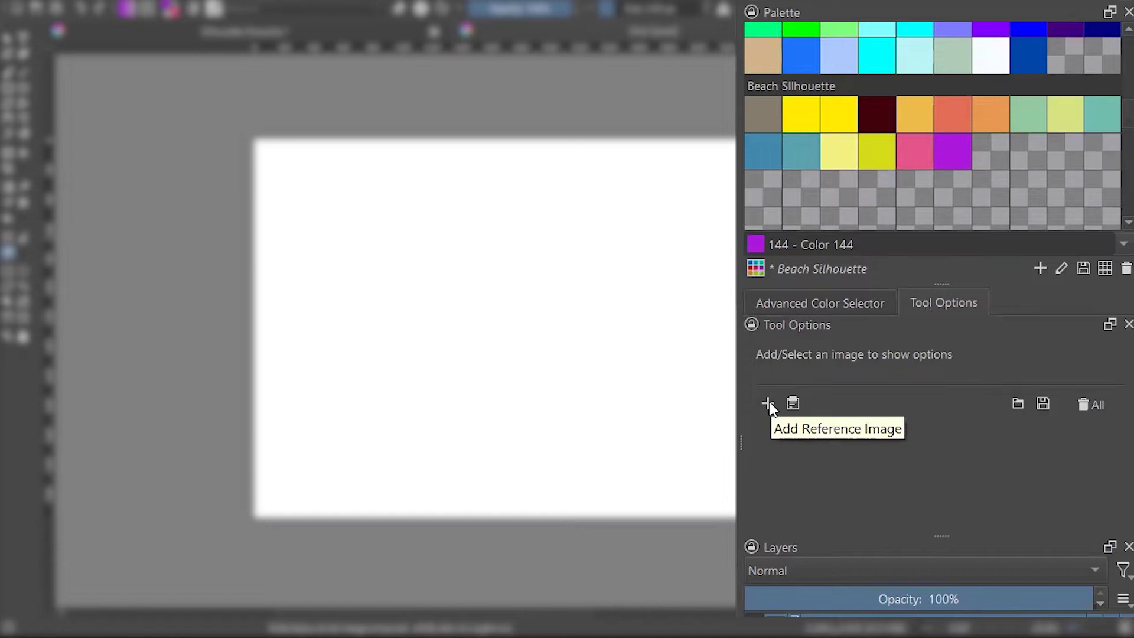
pyautogui.click(768, 404)
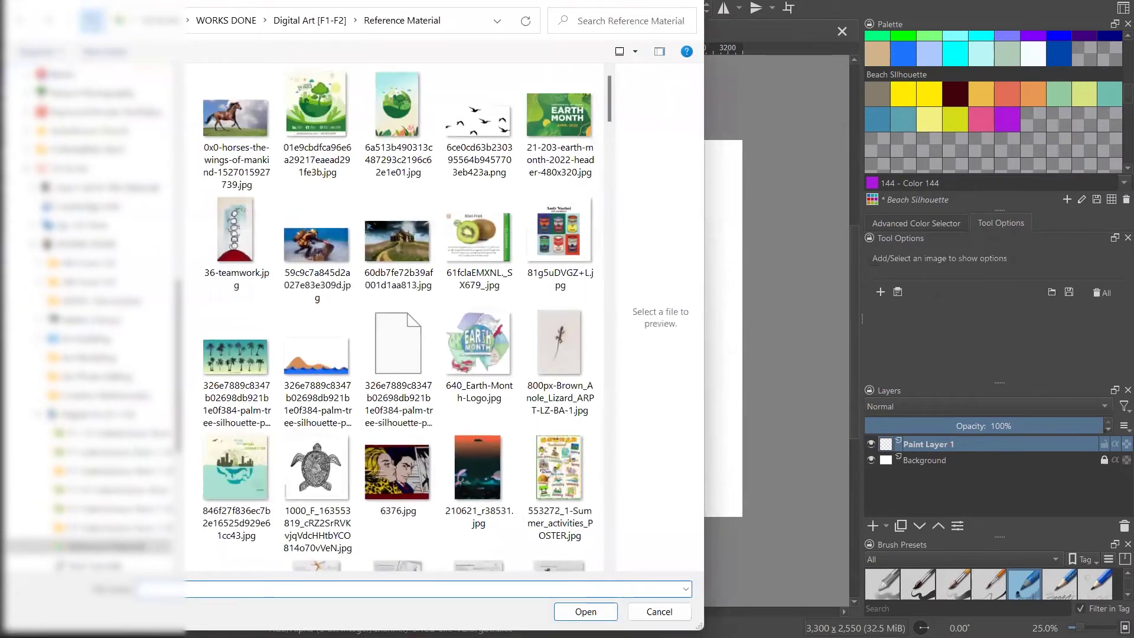
pyautogui.click(91, 20)
pyautogui.click(90, 20)
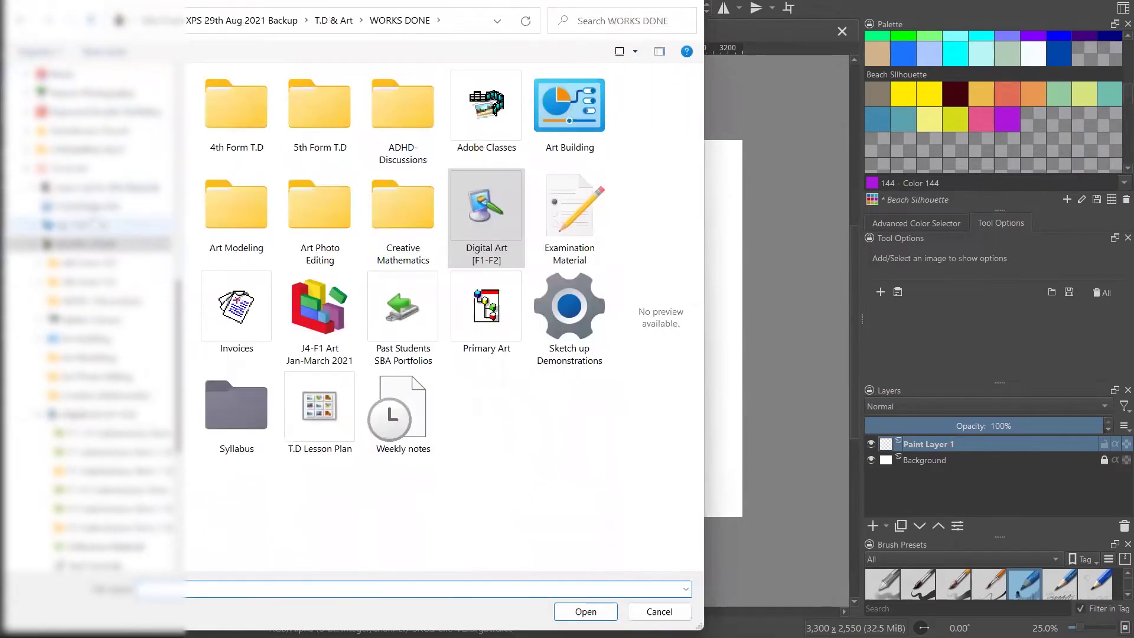
pyautogui.click(76, 225)
pyautogui.doubleClick(490, 226)
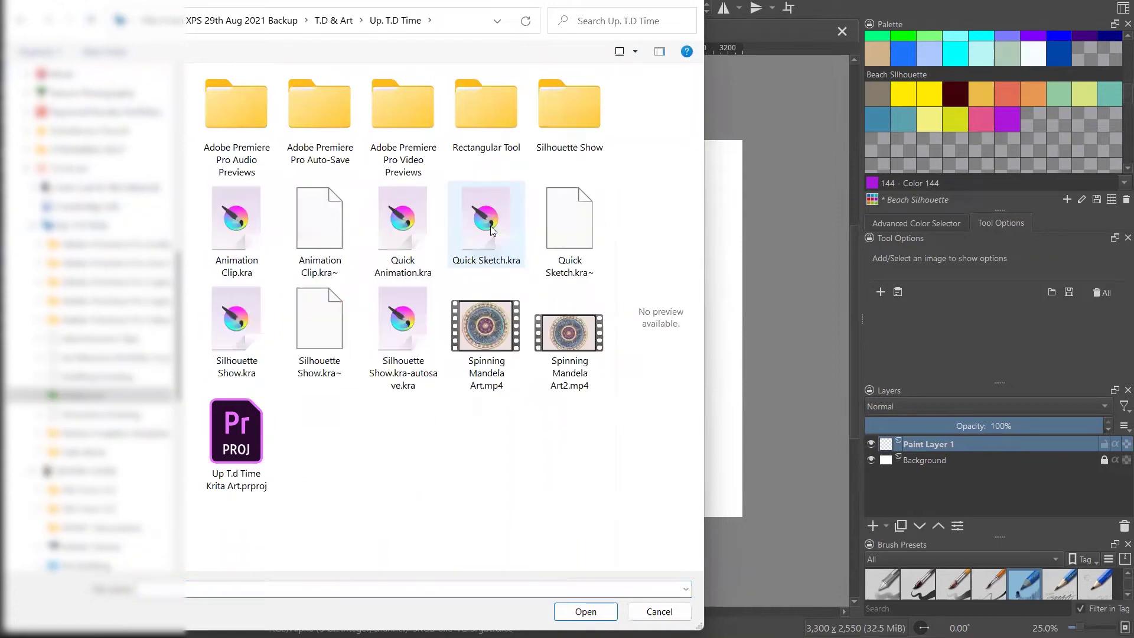
pyautogui.doubleClick(572, 128)
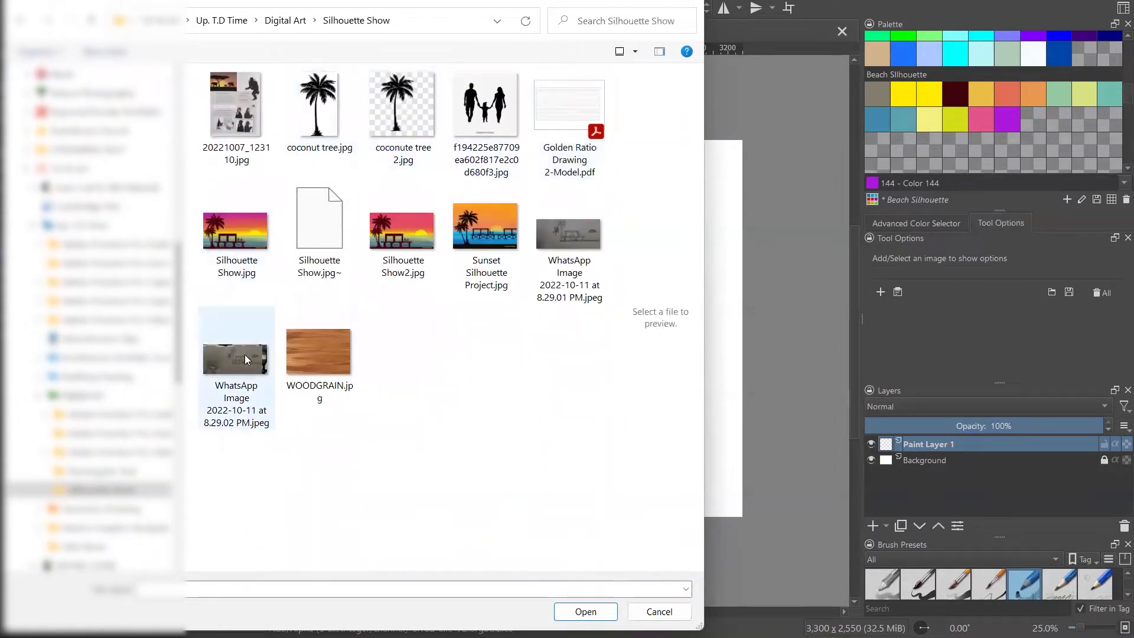
pyautogui.click(568, 248)
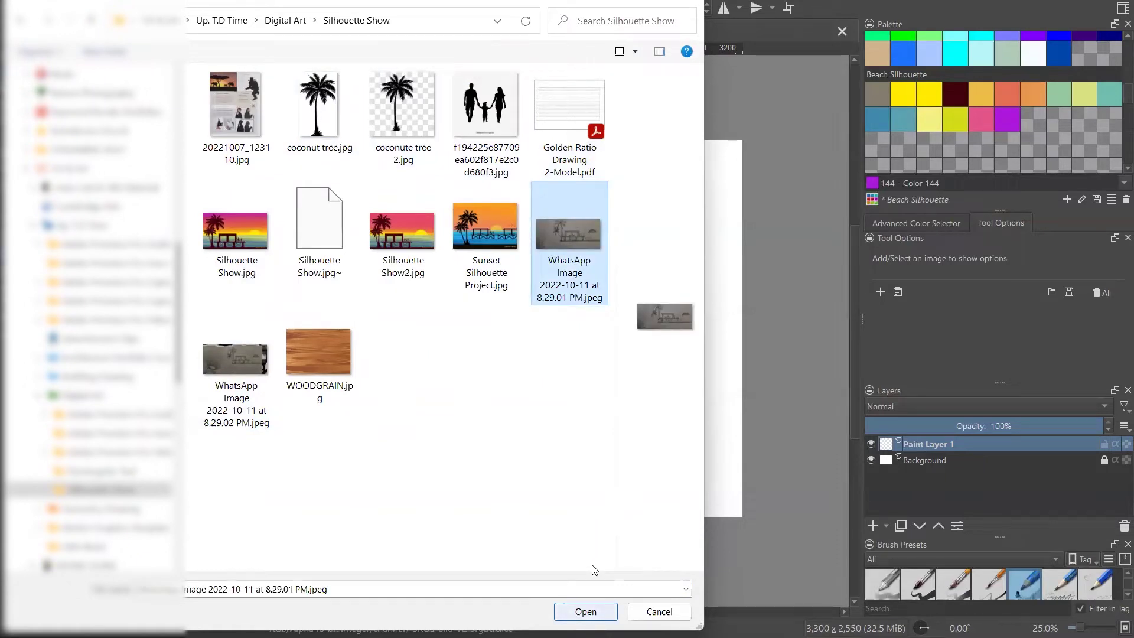
pyautogui.click(584, 611)
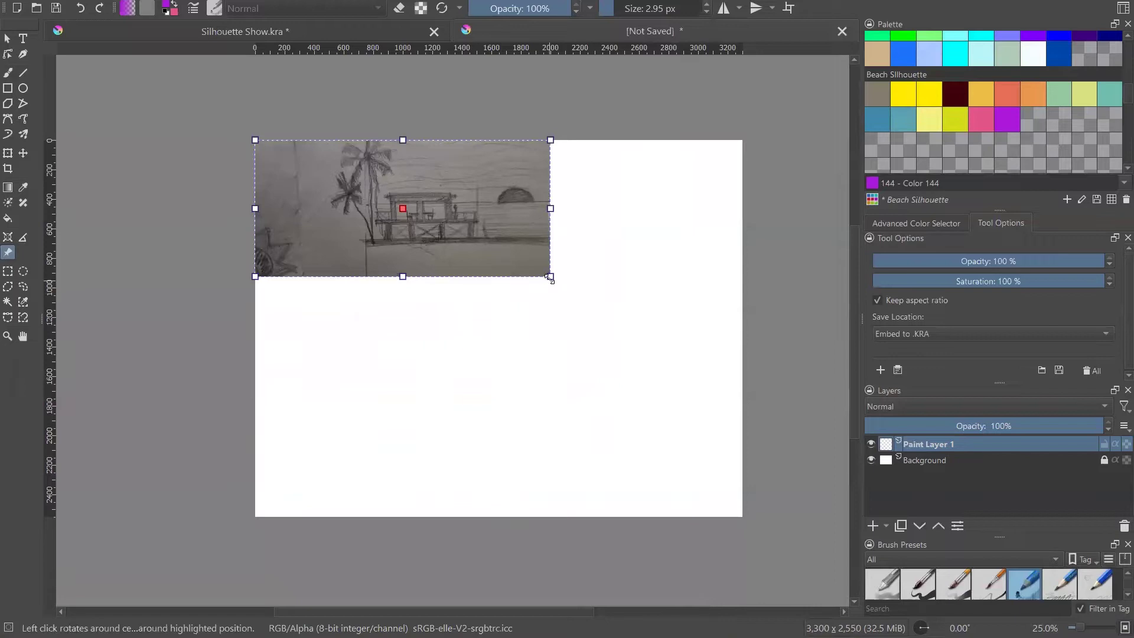
# - Enlarge the pier sketch reference to canvas width, centre it vertically, and set 58% opacity
pyautogui.moveTo(549, 278); pyautogui.dragTo(649, 366)
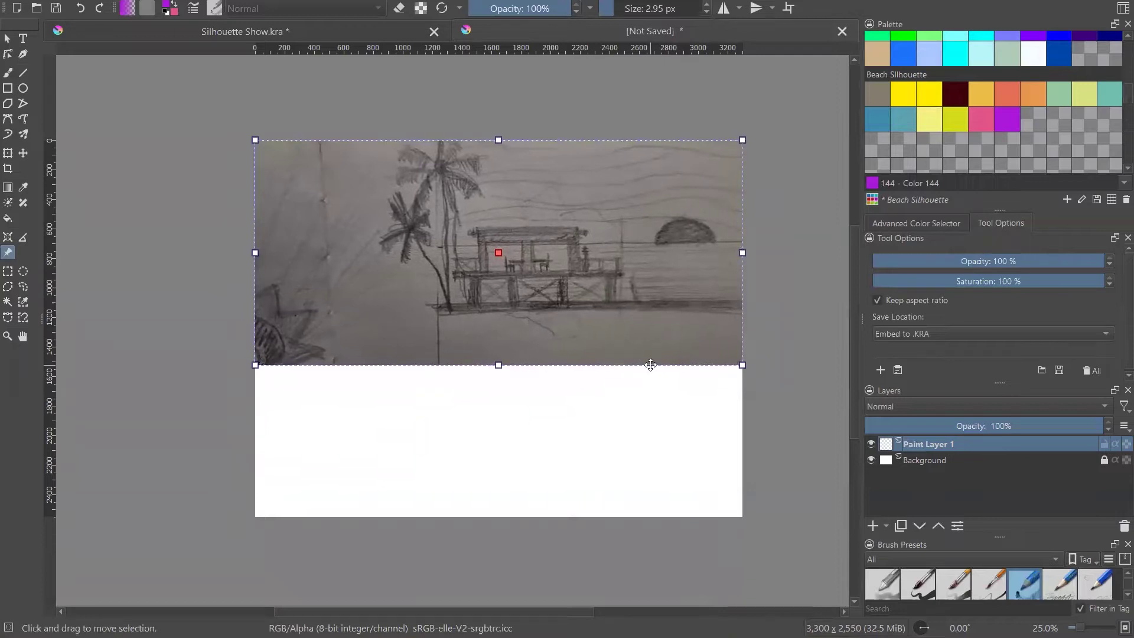
pyautogui.moveTo(634, 306); pyautogui.dragTo(630, 403)
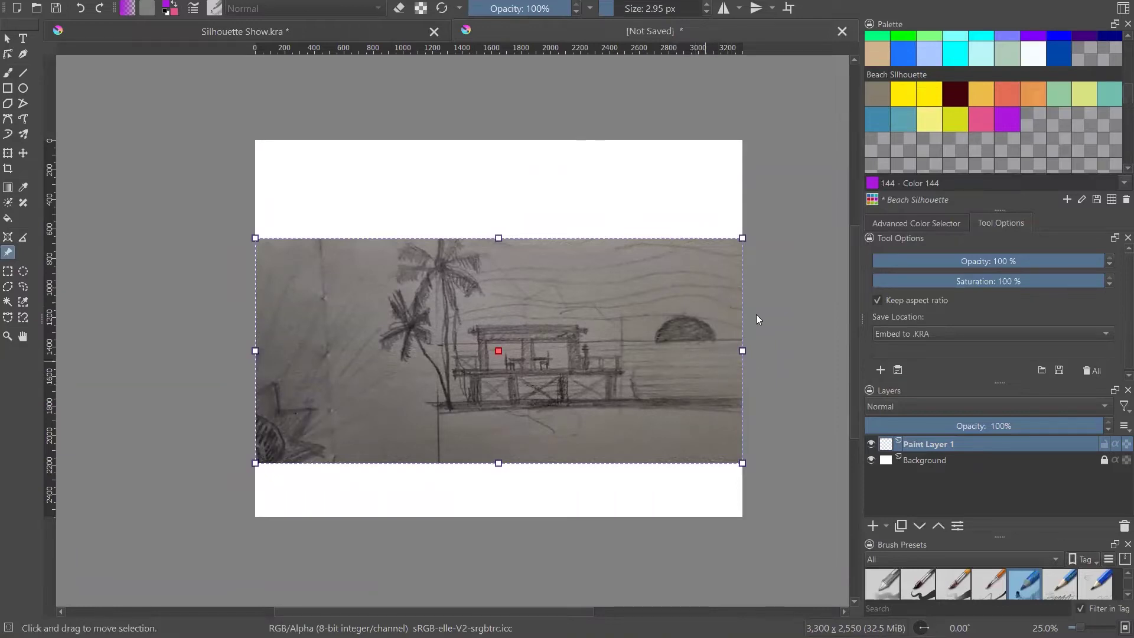
pyautogui.moveTo(994, 265); pyautogui.dragTo(1005, 261)
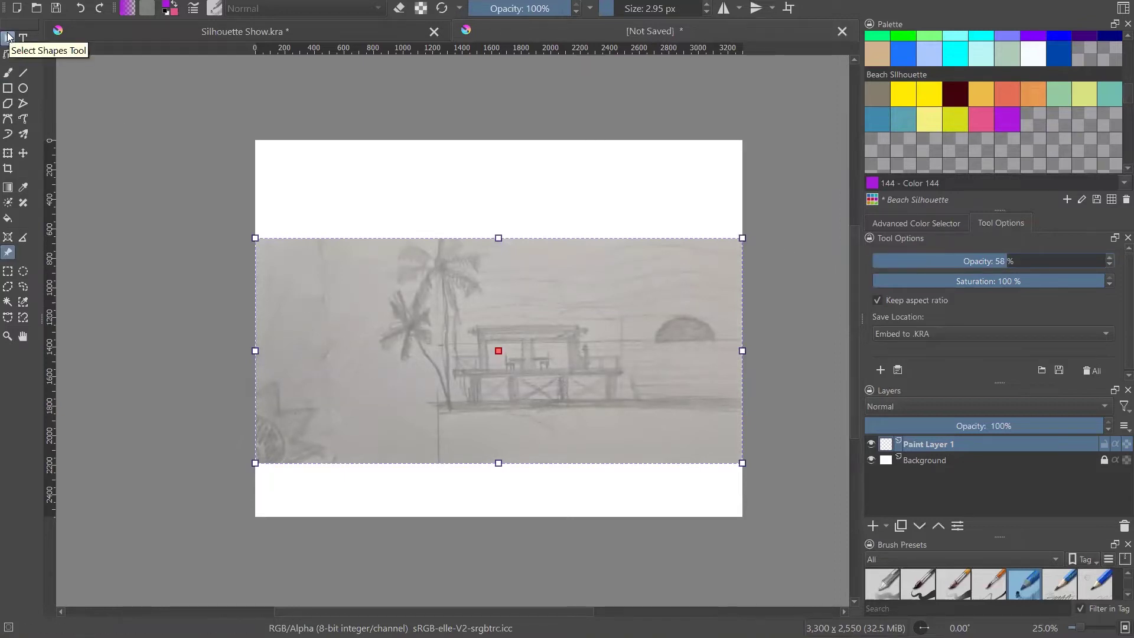
pyautogui.click(8, 38)
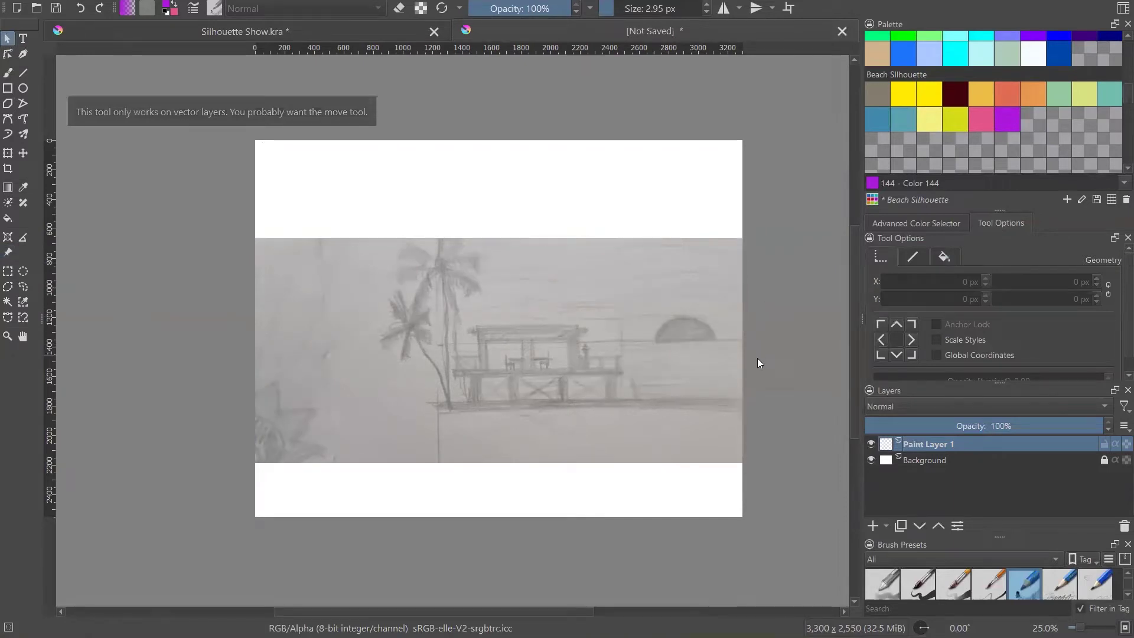
pyautogui.scroll(1, 744, 508)
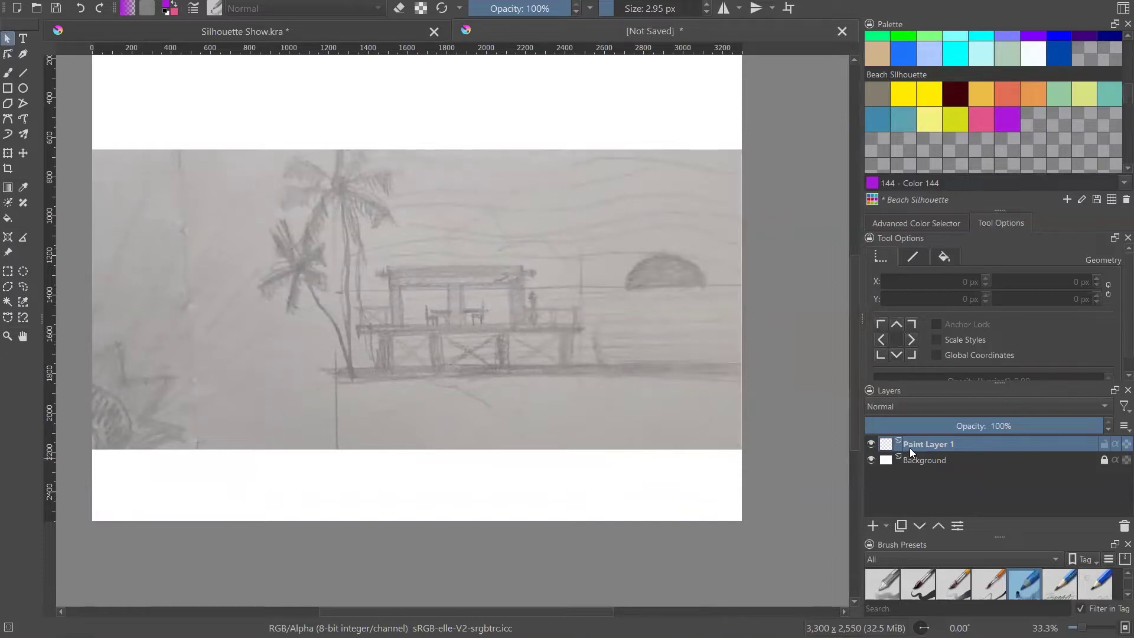
# - Add Vector Layer 2 above Paint Layer 1 and pick the Rectangle Tool
pyautogui.moveTo(909, 448)
pyautogui.click(886, 526)
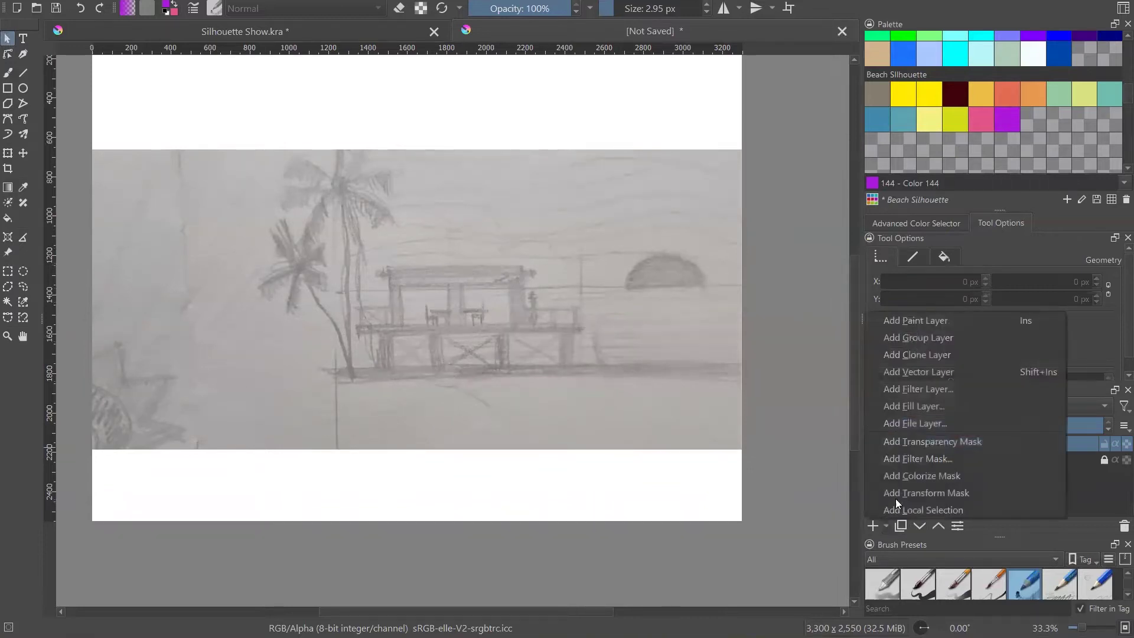
pyautogui.click(942, 373)
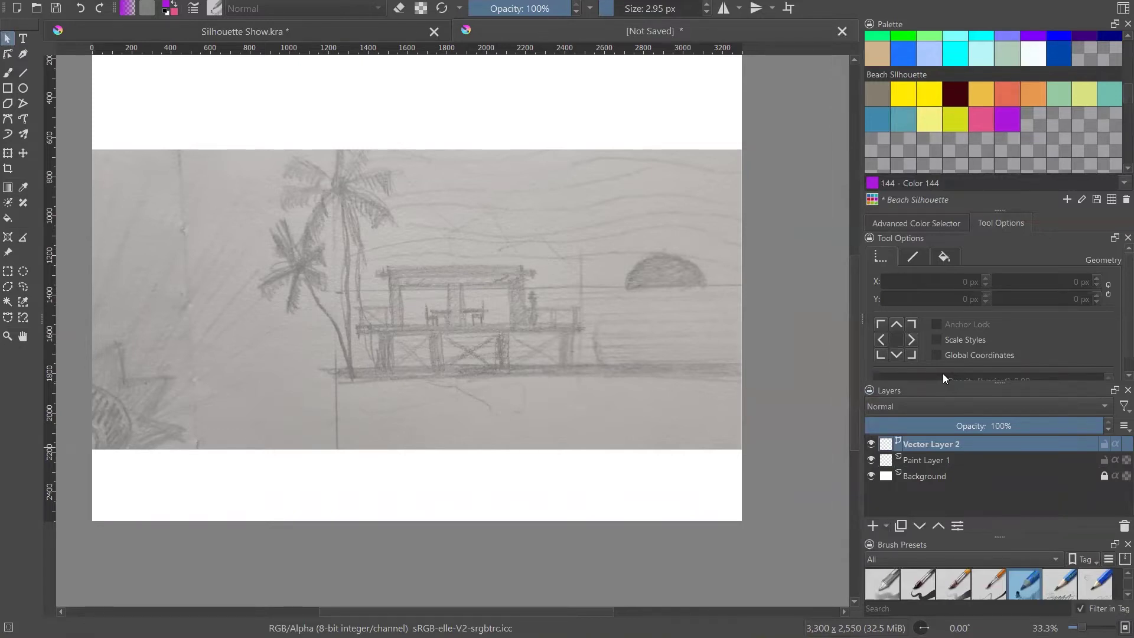
pyautogui.click(9, 87)
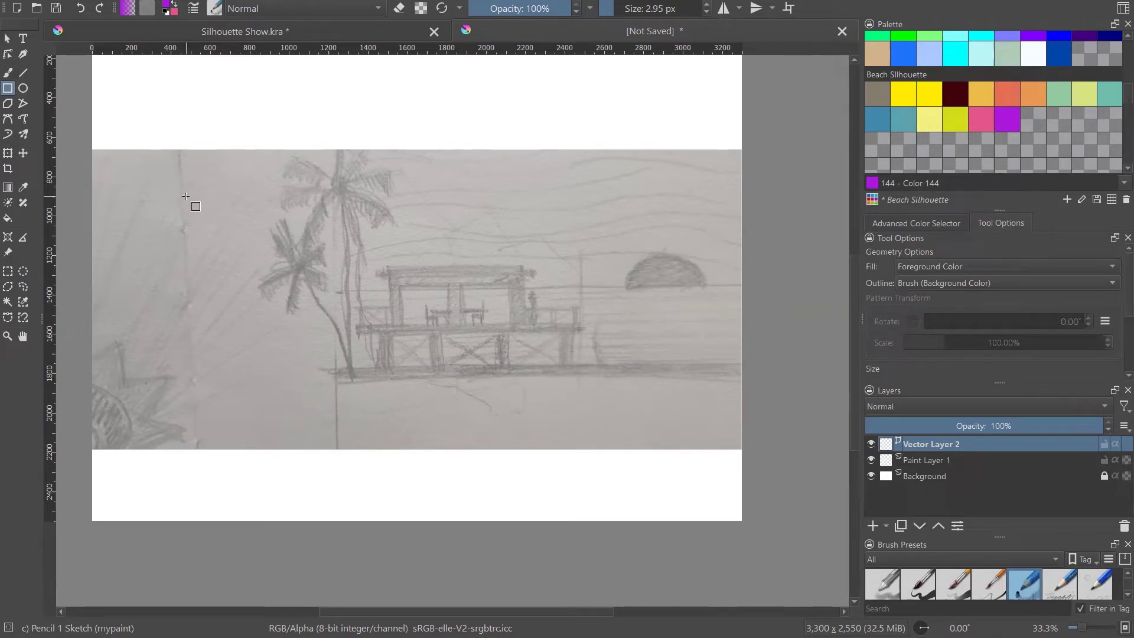
# - Pick dark maroon Color 132 from the Beach Silhouette palette as the foreground colour
pyautogui.click(946, 93)
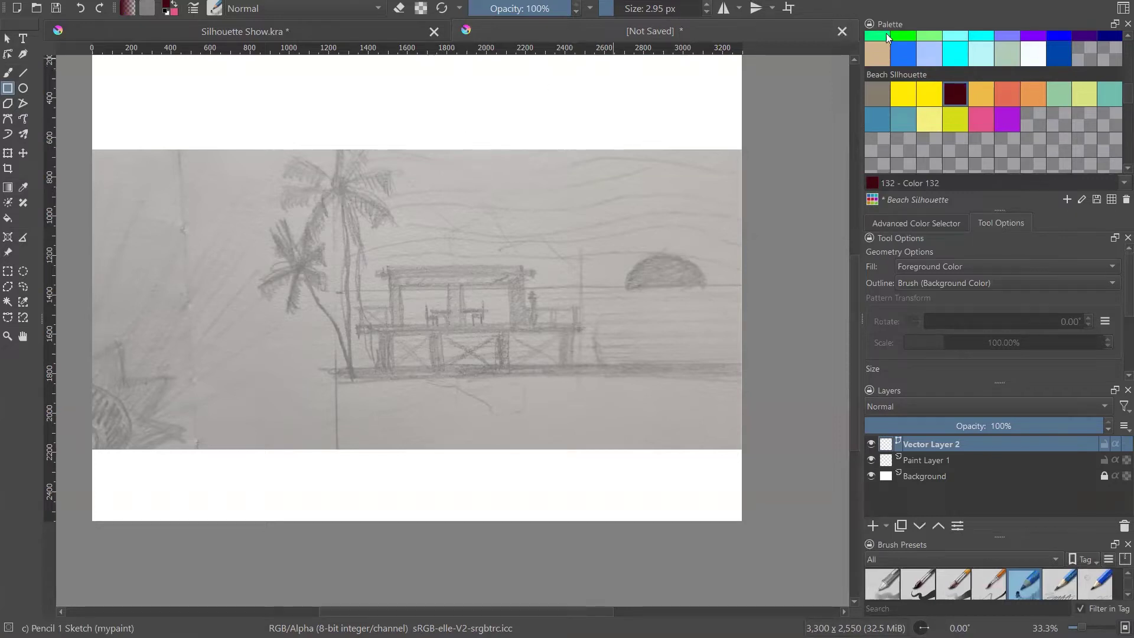
pyautogui.click(932, 228)
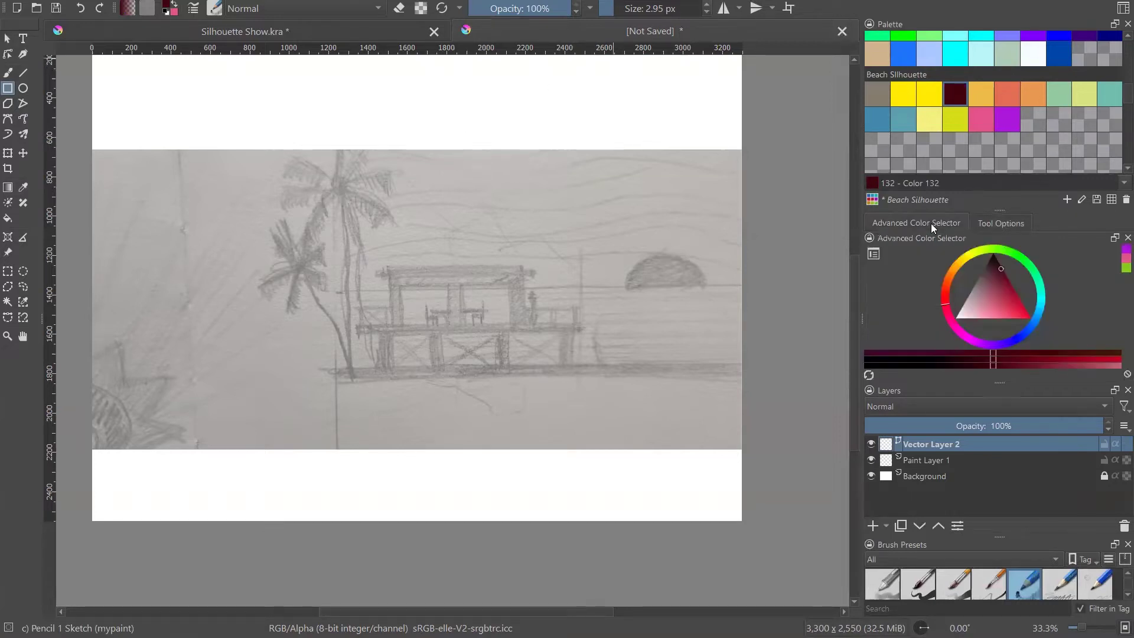
pyautogui.click(1004, 221)
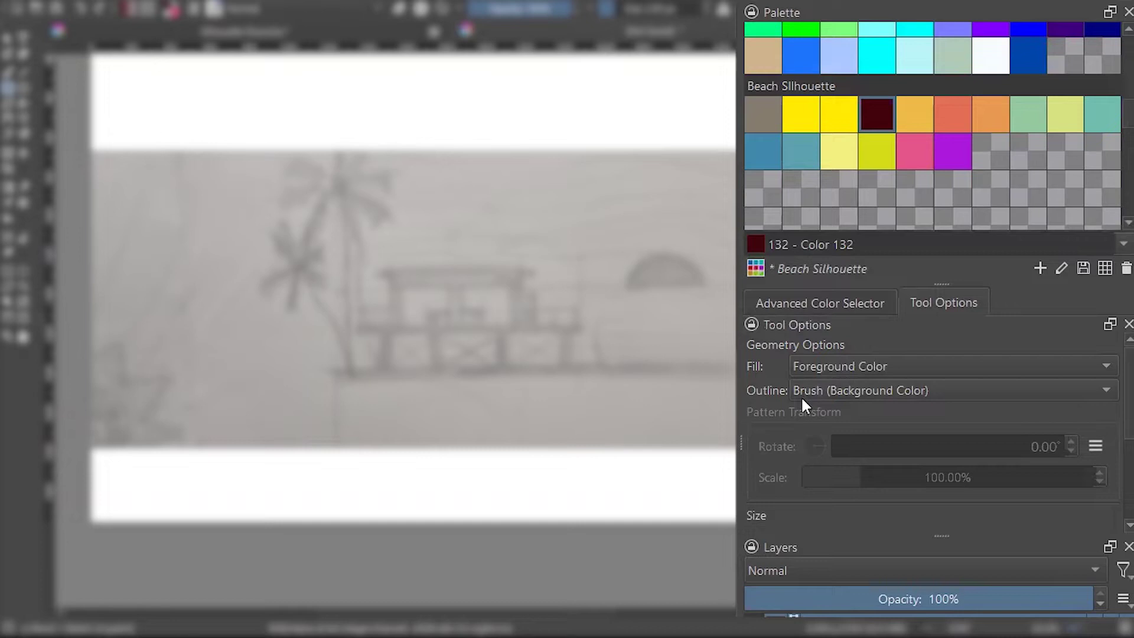
# - Keep the shape fill on Foreground Color and set Outline to No Outline
pyautogui.click(816, 369)
pyautogui.click(816, 369)
pyautogui.click(810, 365)
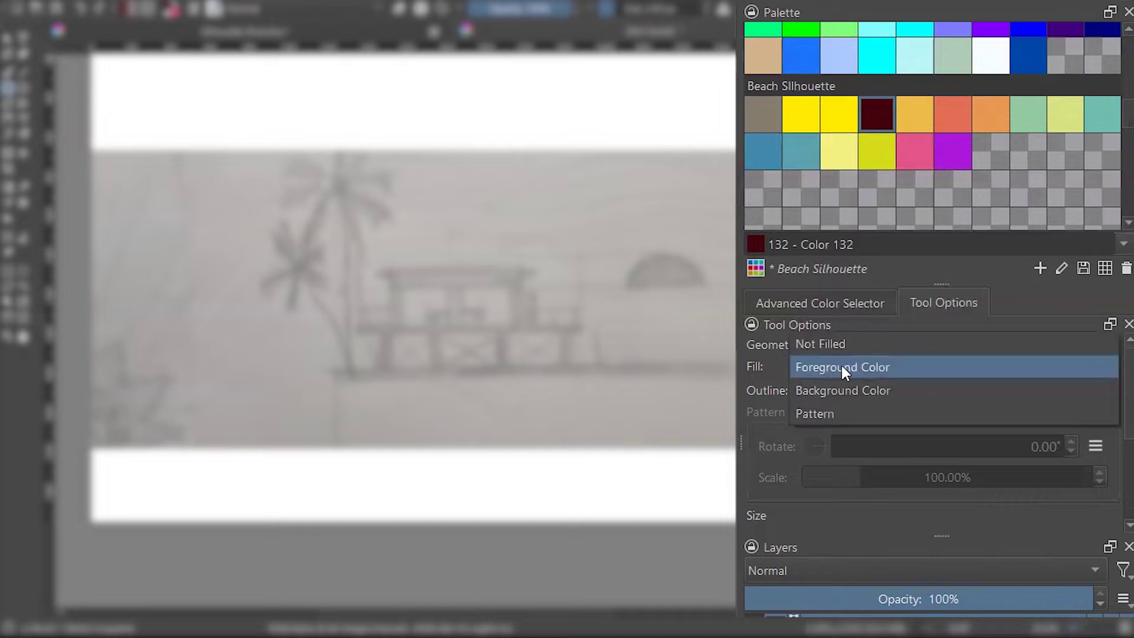
pyautogui.click(845, 366)
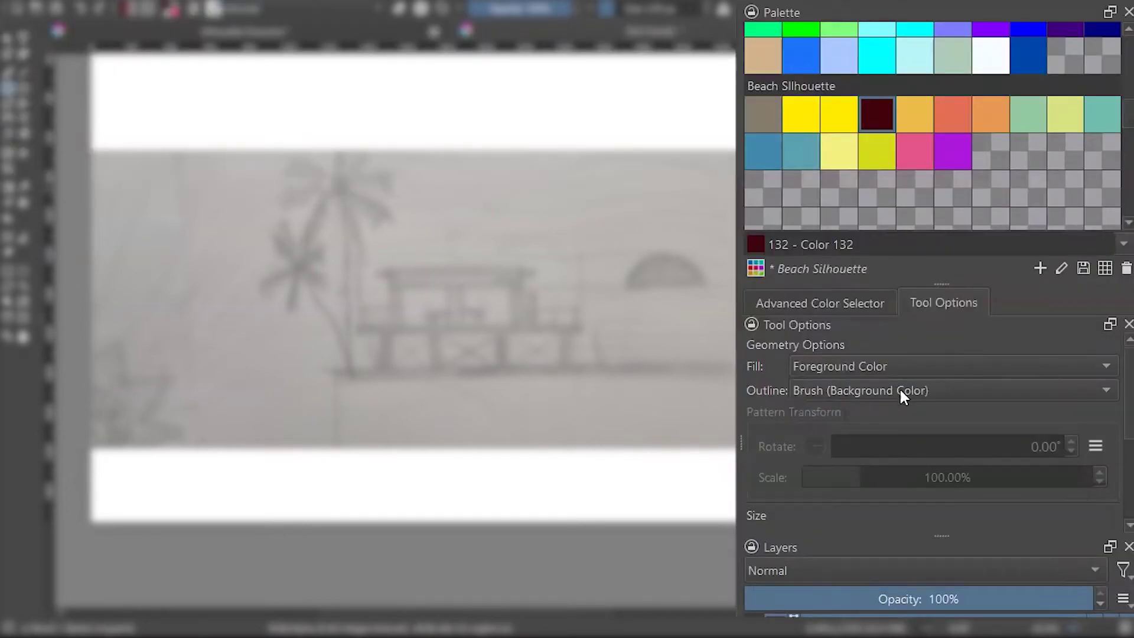
pyautogui.click(896, 390)
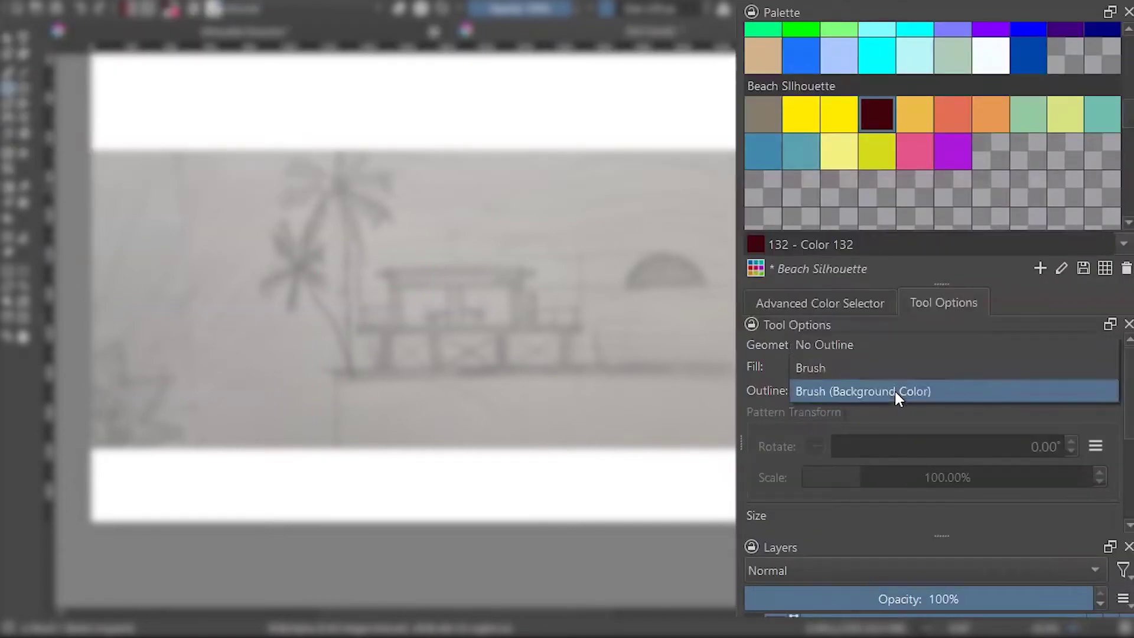
pyautogui.click(833, 345)
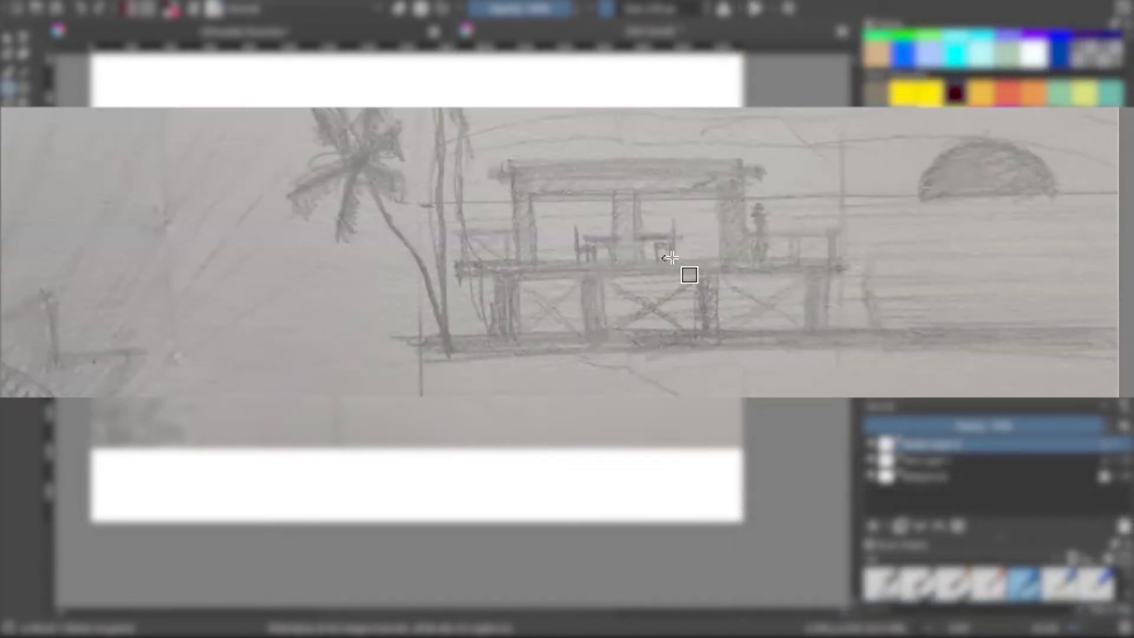
# - Draw the maroon deck bar, four legs beneath it, and the roof beam
pyautogui.scroll(2, 676, 263)
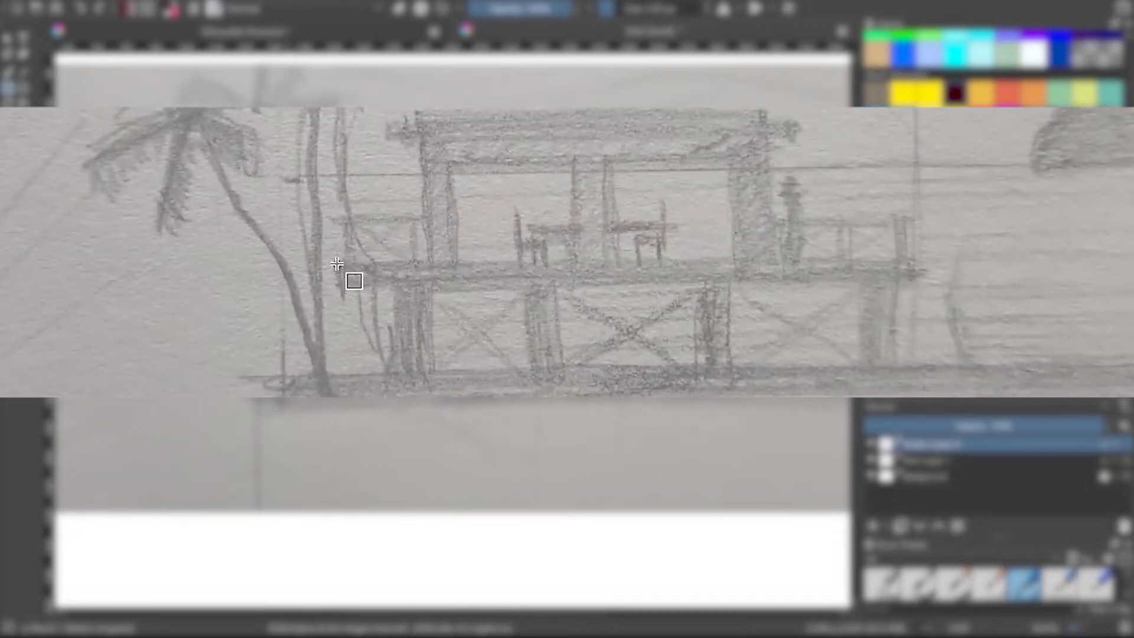
pyautogui.moveTo(337, 264); pyautogui.dragTo(922, 284)
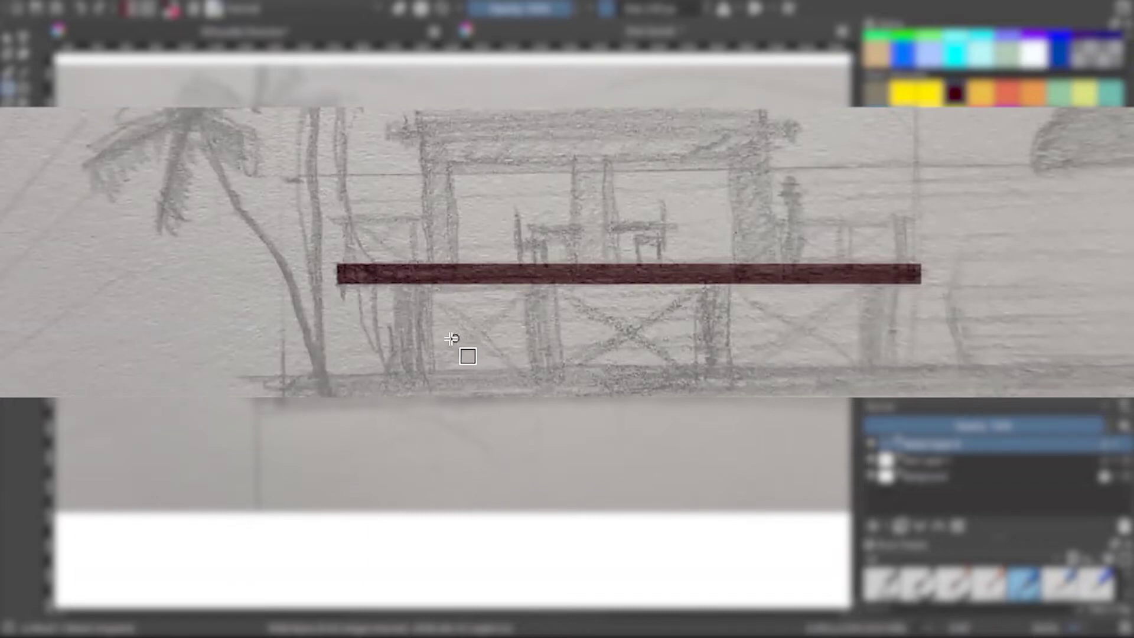
pyautogui.scroll(1, 349, 408)
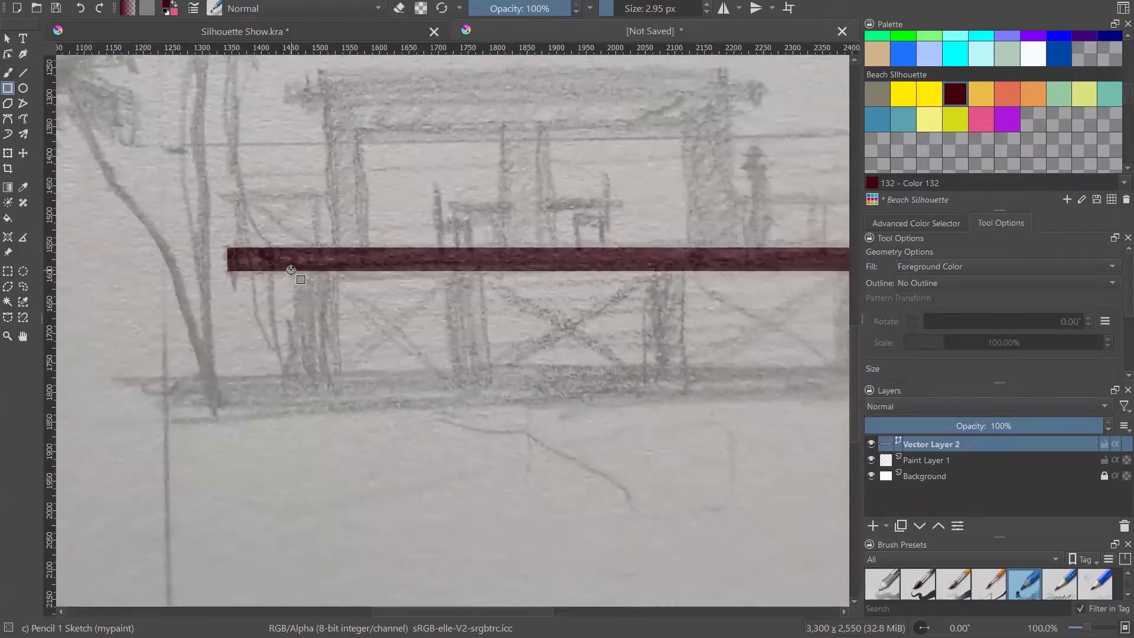
pyautogui.moveTo(290, 270); pyautogui.dragTo(340, 377)
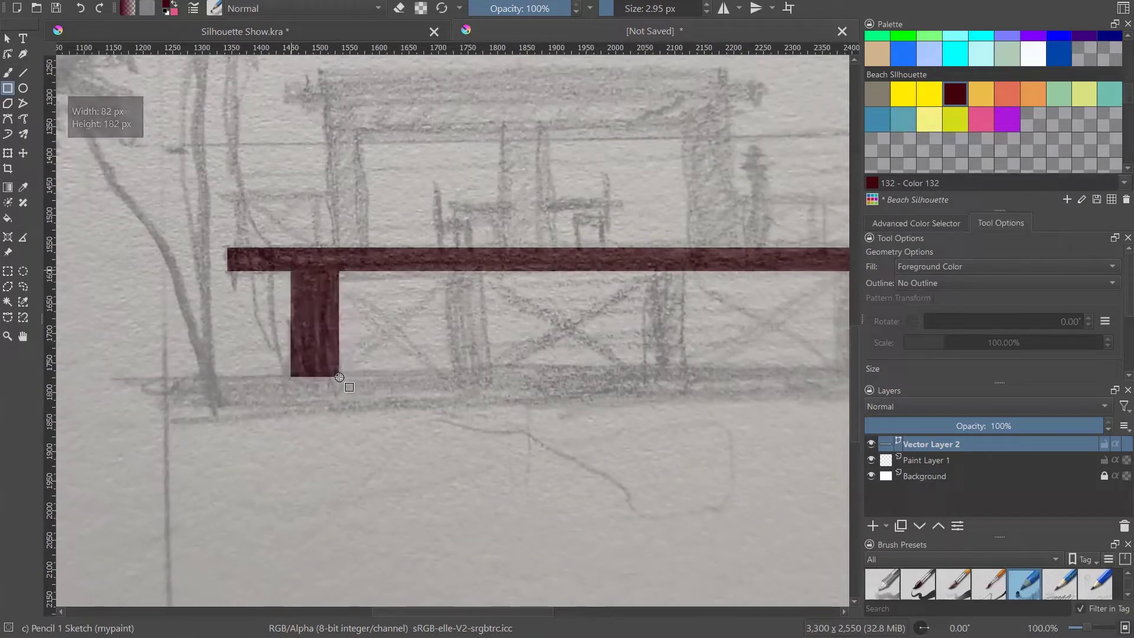
pyautogui.moveTo(447, 268); pyautogui.dragTo(487, 373)
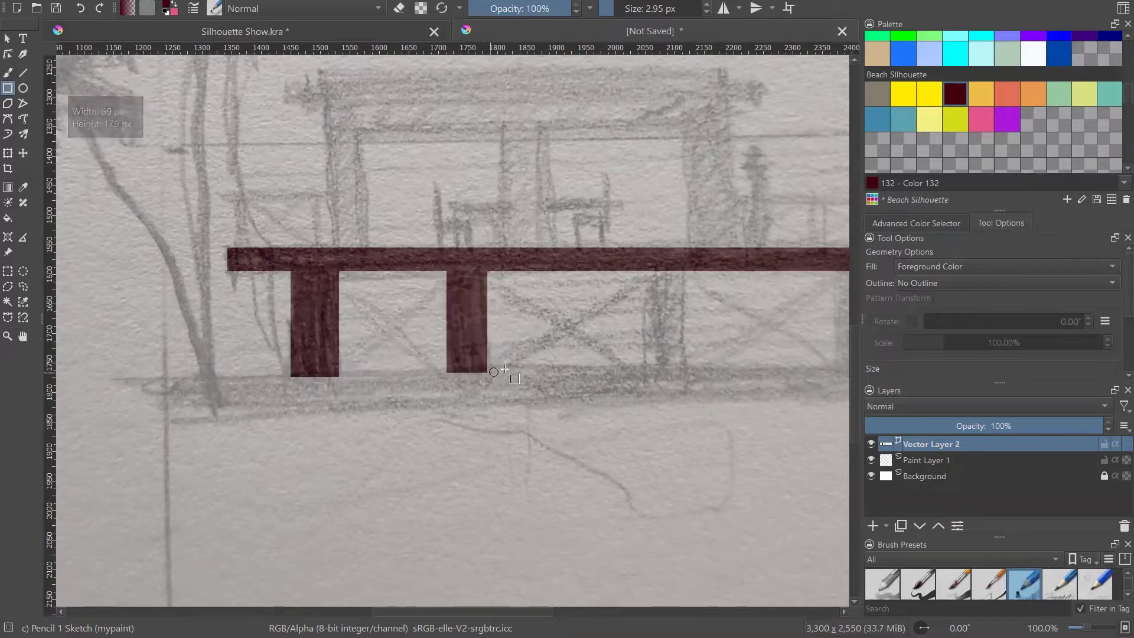
pyautogui.moveTo(643, 269); pyautogui.dragTo(684, 373)
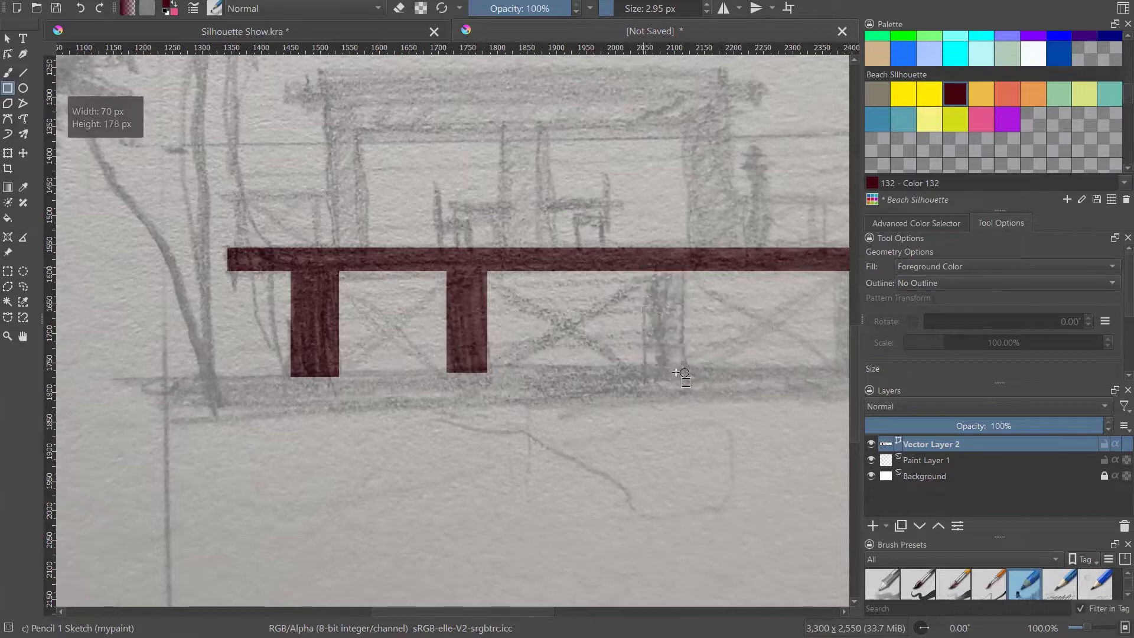
pyautogui.scroll(-2, 709, 340)
pyautogui.scroll(2, 722, 324)
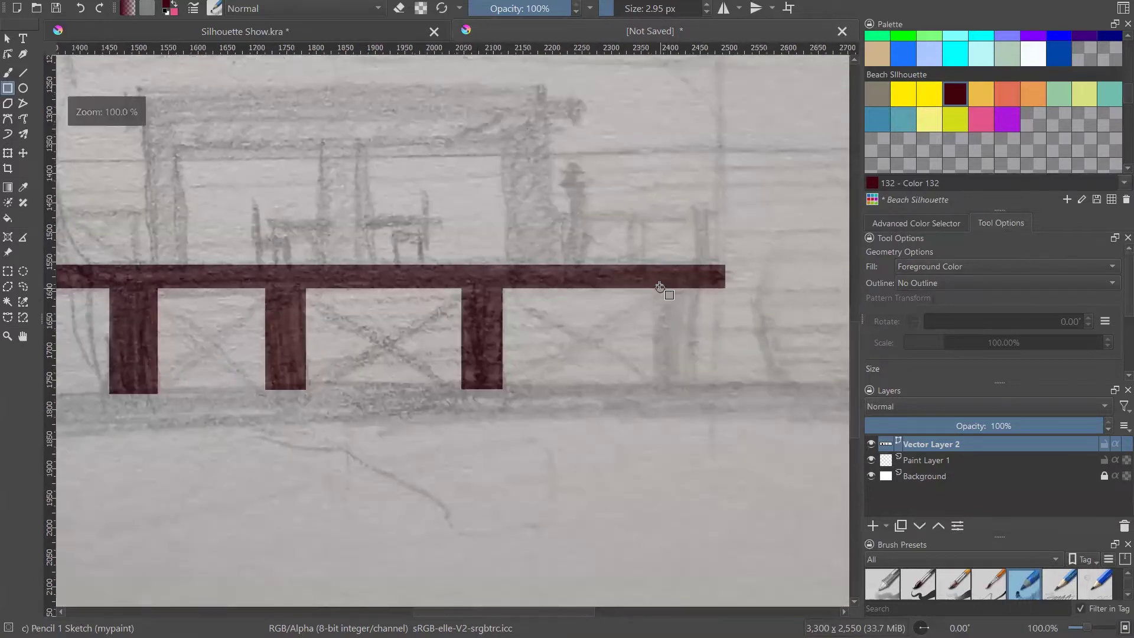
pyautogui.moveTo(655, 286); pyautogui.dragTo(702, 391)
pyautogui.scroll(-1, 717, 392)
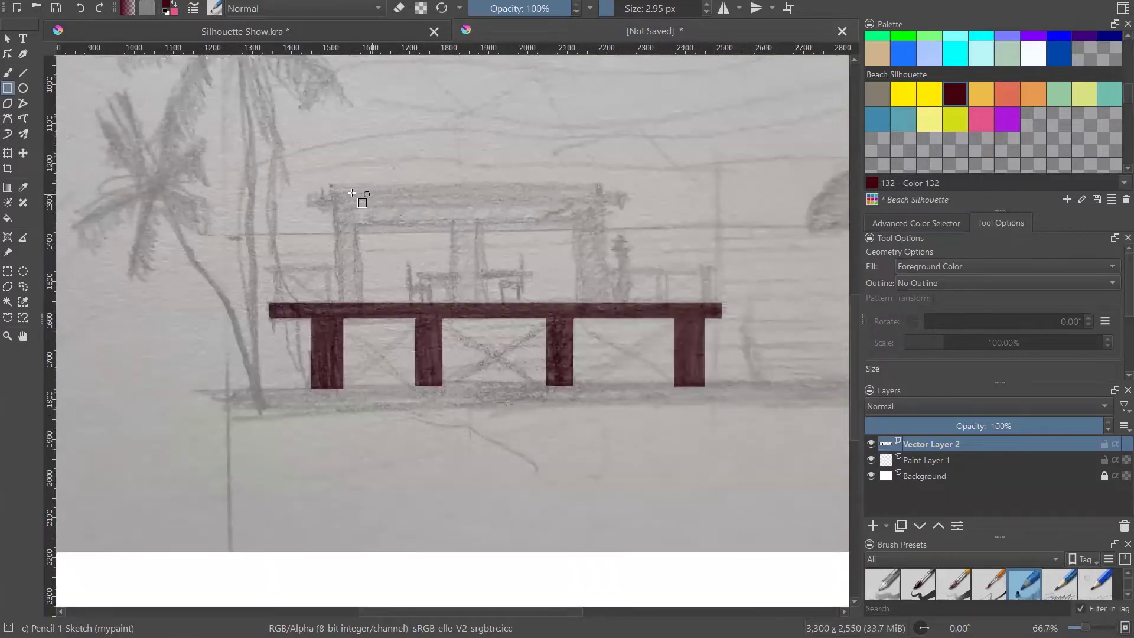
pyautogui.moveTo(331, 184); pyautogui.dragTo(565, 302)
pyautogui.scroll(2, 587, 253)
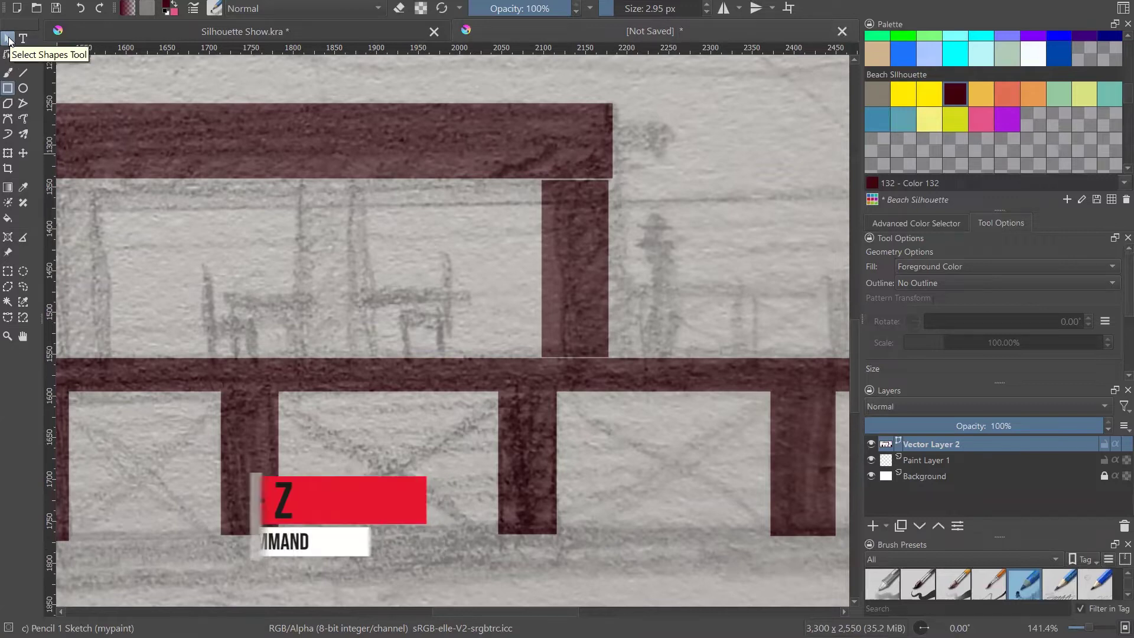
# - Stretch the right-hand post up to meet the roof beam and widen it slightly
pyautogui.click(8, 40)
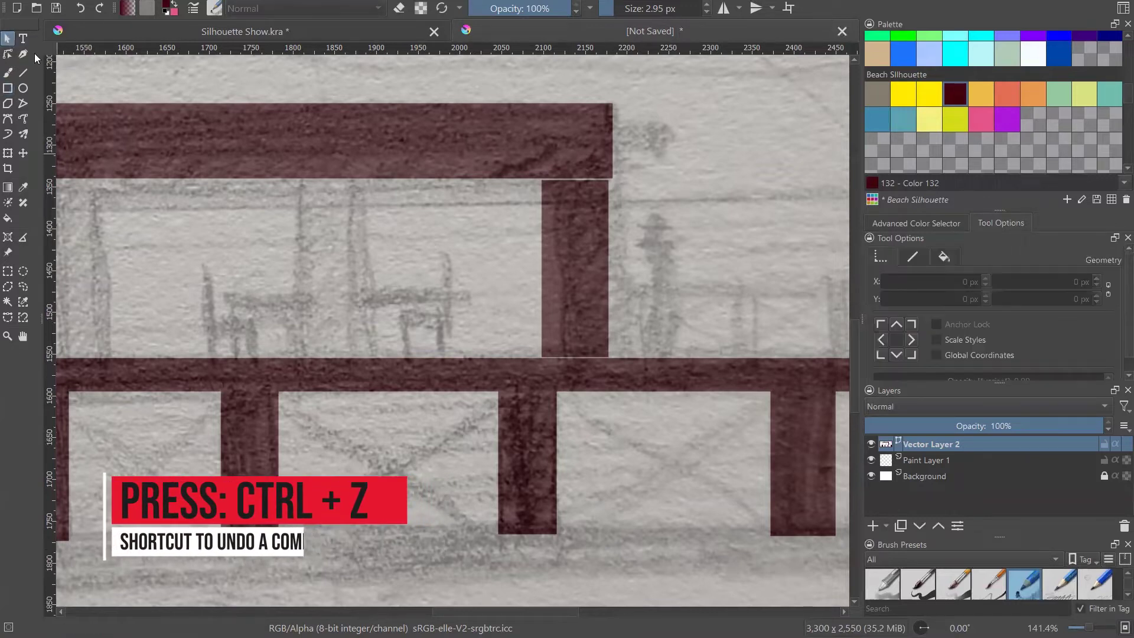
pyautogui.click(585, 209)
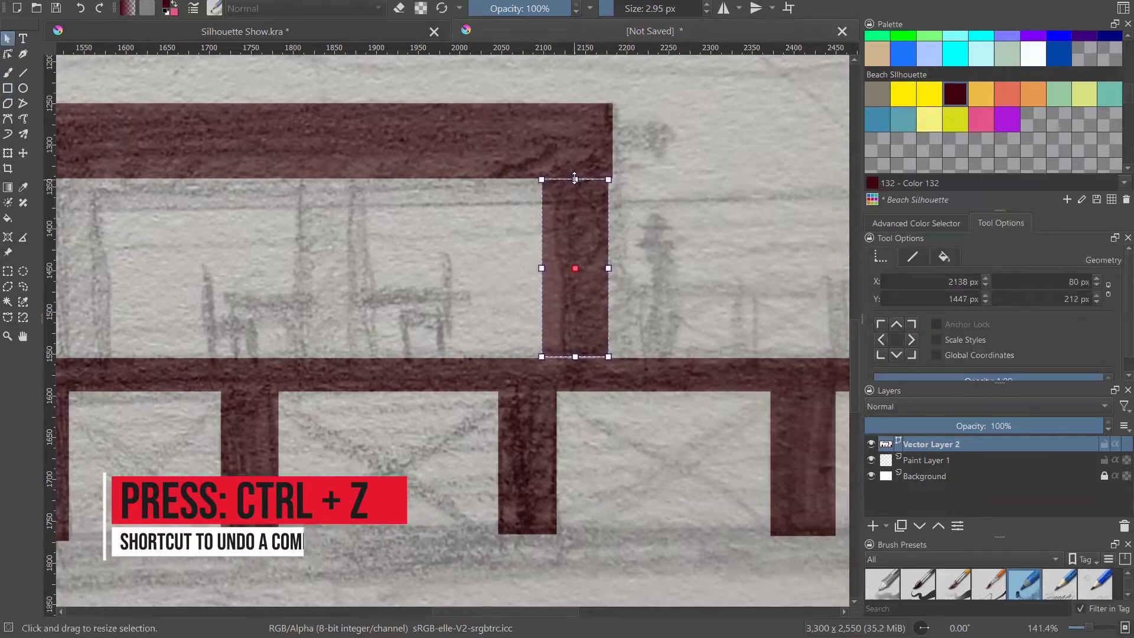
pyautogui.moveTo(574, 180); pyautogui.dragTo(574, 172)
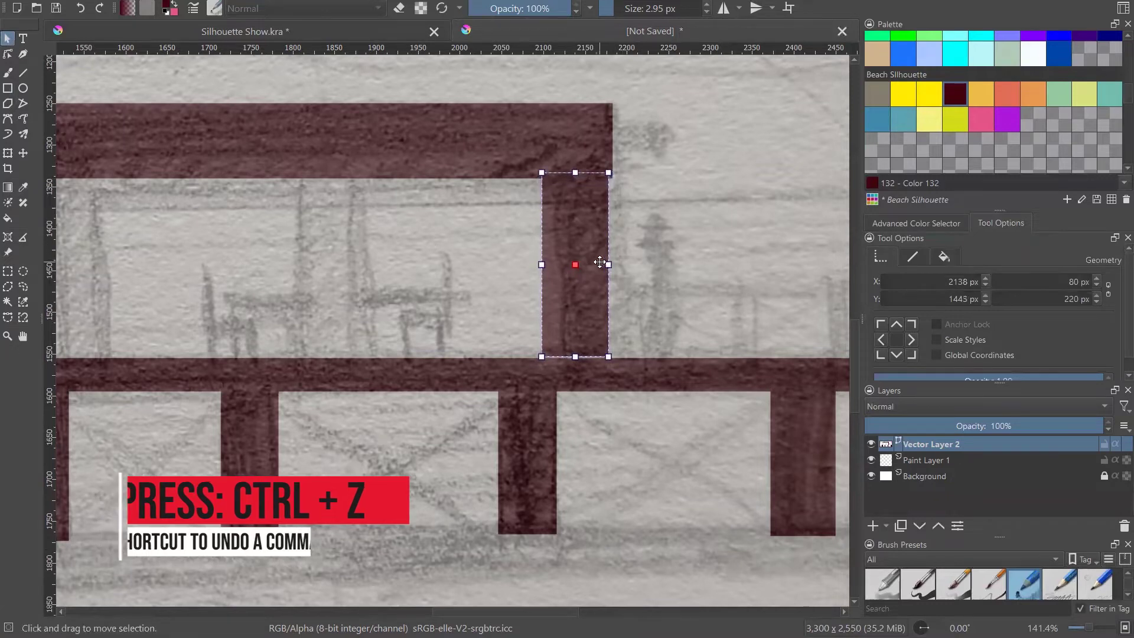
pyautogui.moveTo(608, 265); pyautogui.dragTo(613, 265)
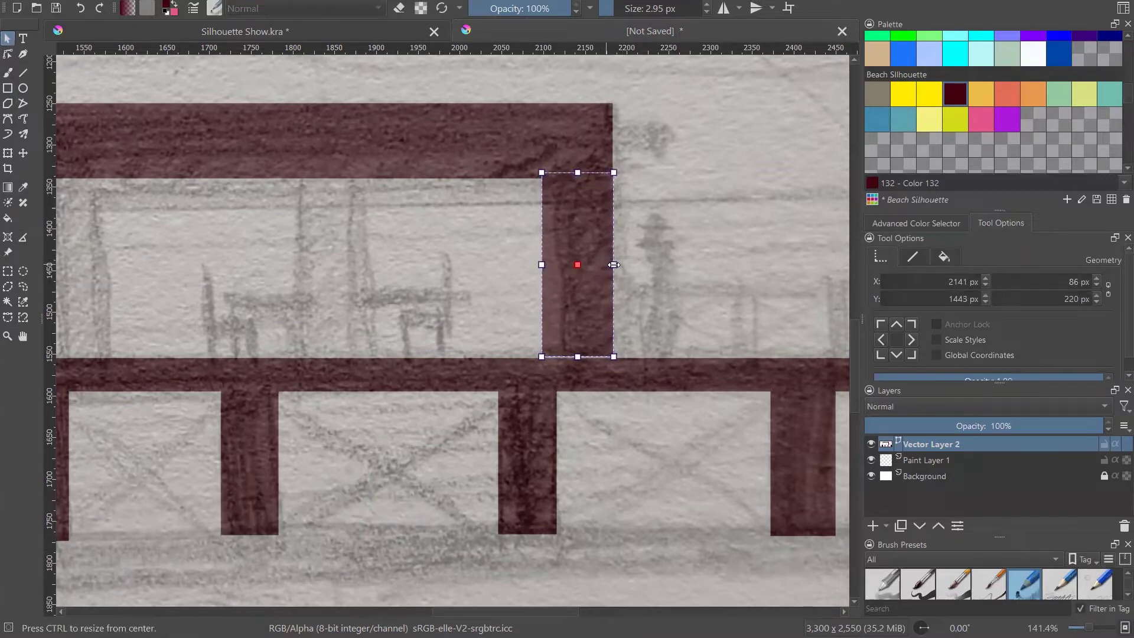
pyautogui.click(638, 249)
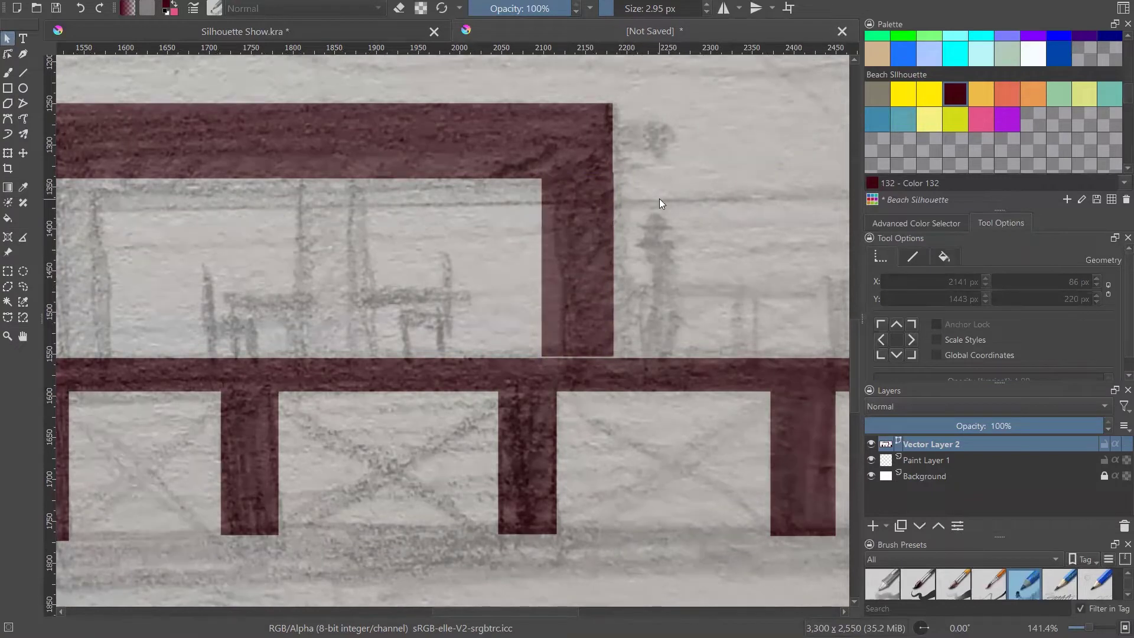
pyautogui.scroll(2, 602, 179)
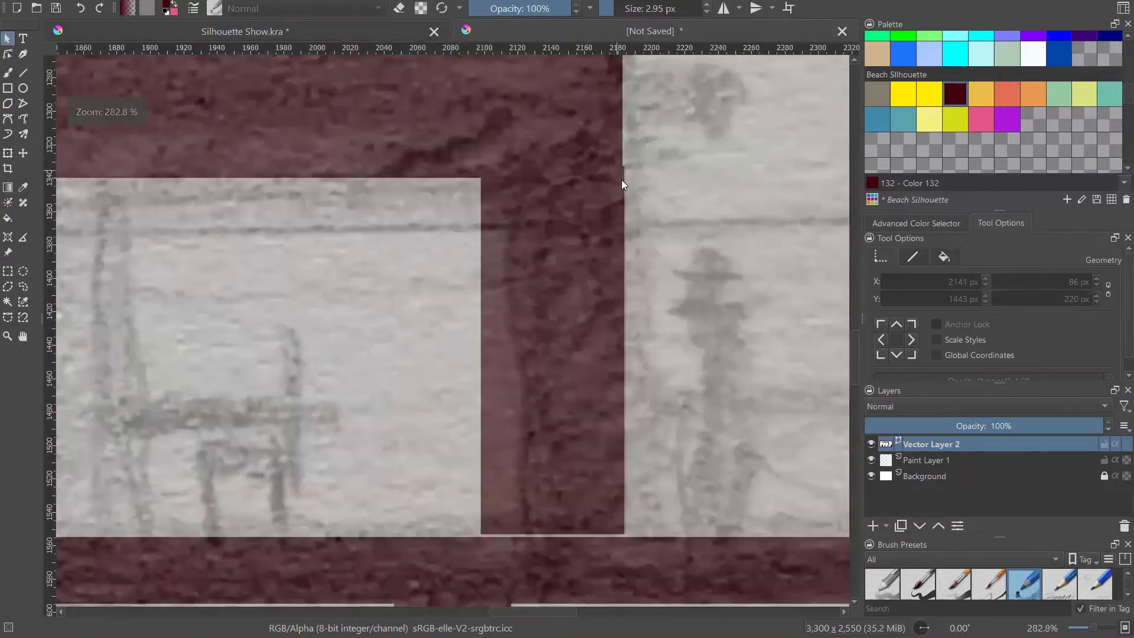
# - Align the post's right edge with the roof beam and extend its bottom into the deck bar
pyautogui.click(616, 228)
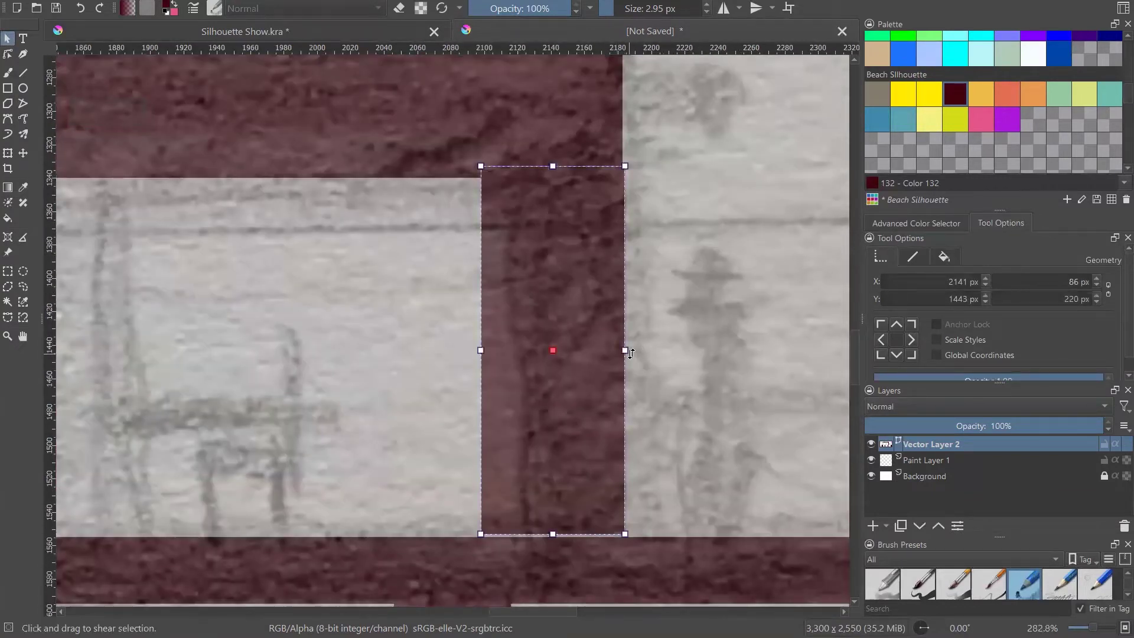
pyautogui.moveTo(625, 349); pyautogui.dragTo(622, 346)
pyautogui.click(690, 305)
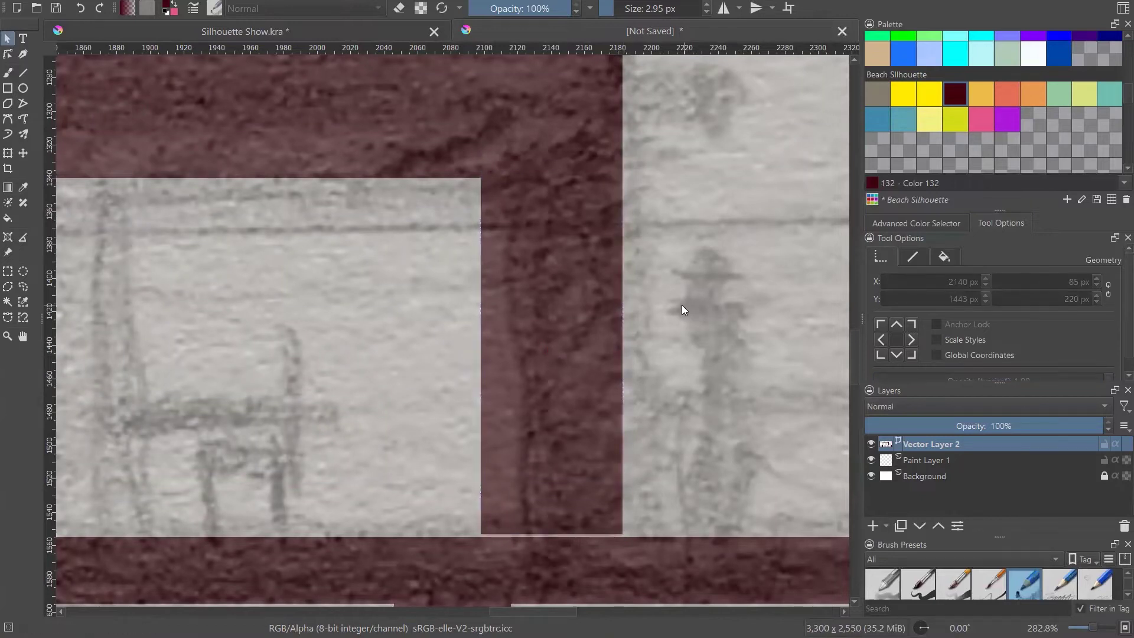
pyautogui.scroll(-2, 682, 305)
pyautogui.click(604, 379)
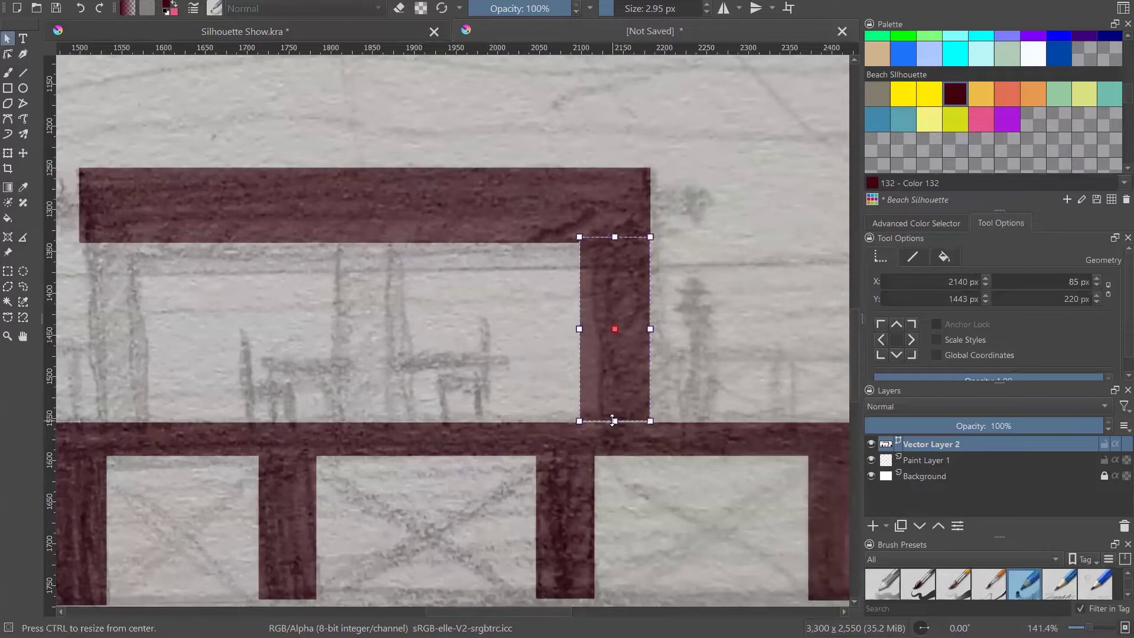
pyautogui.moveTo(613, 420); pyautogui.dragTo(613, 427)
pyautogui.click(732, 392)
pyautogui.scroll(-1, 733, 384)
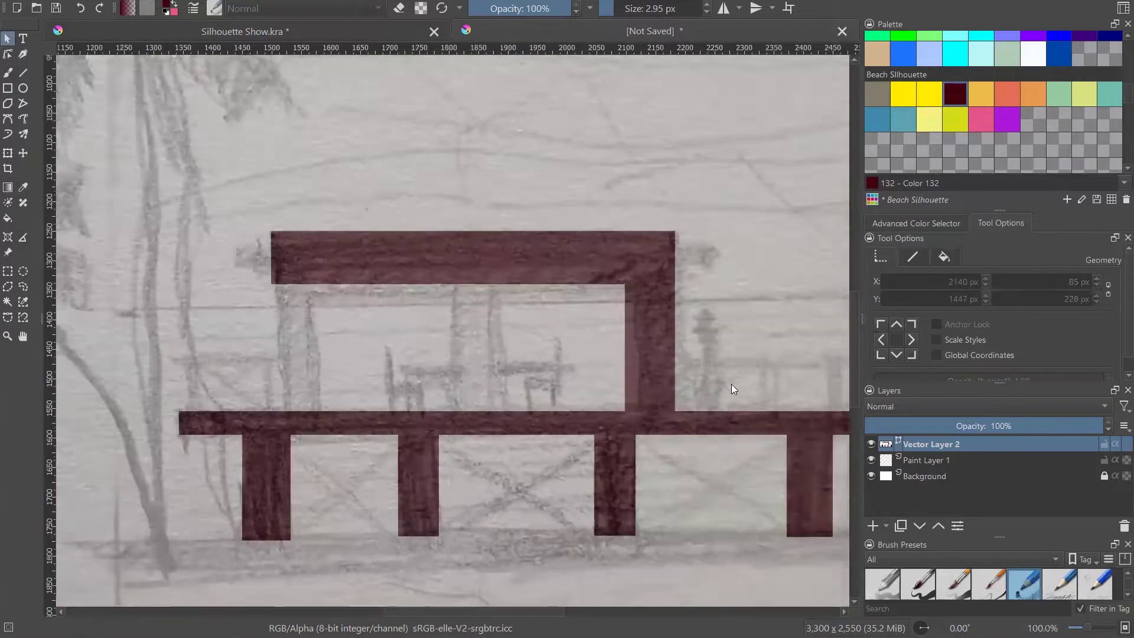
pyautogui.scroll(-1, 731, 384)
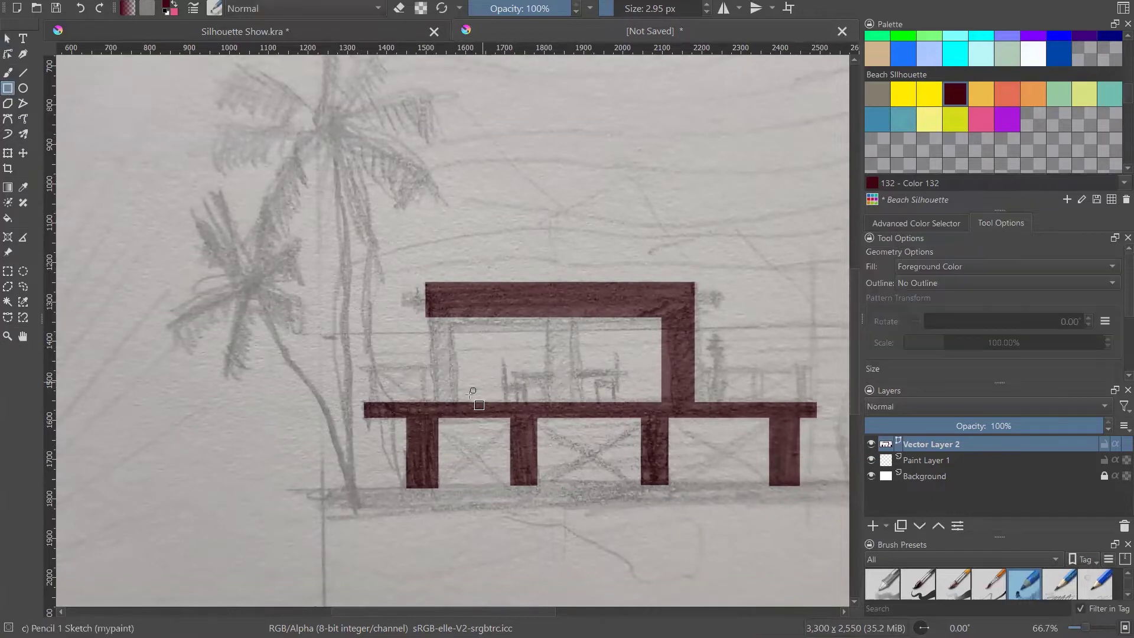
# - Draw the left and middle vertical posts spanning from roof beam to deck bar
pyautogui.scroll(2, 470, 397)
pyautogui.moveTo(377, 230); pyautogui.dragTo(442, 414)
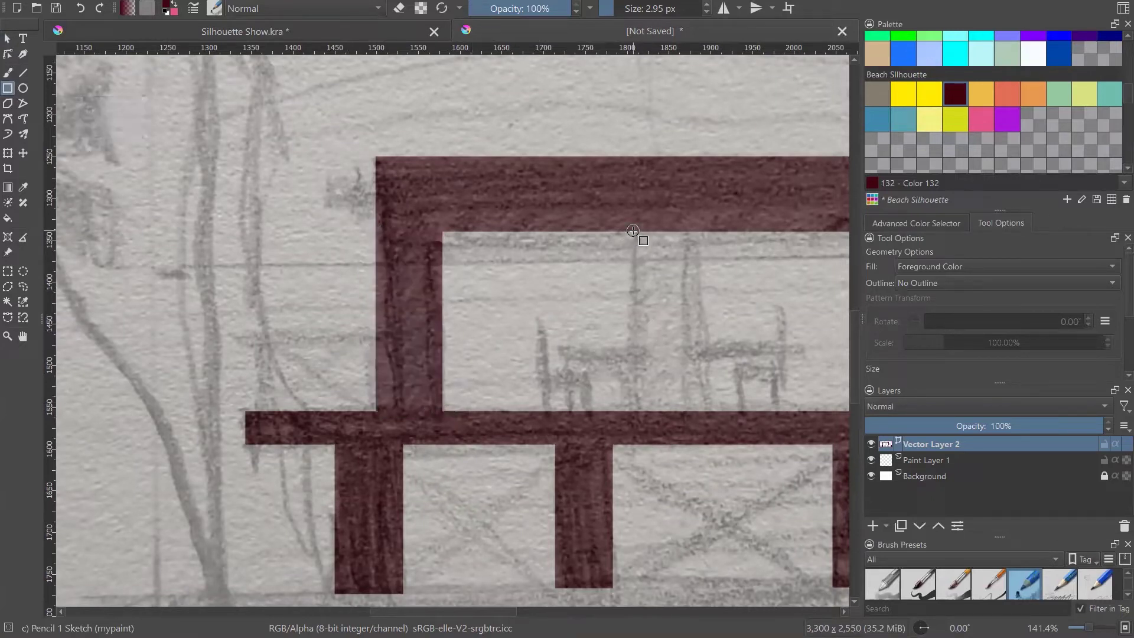
pyautogui.moveTo(635, 229); pyautogui.dragTo(702, 413)
pyautogui.scroll(-2, 329, 354)
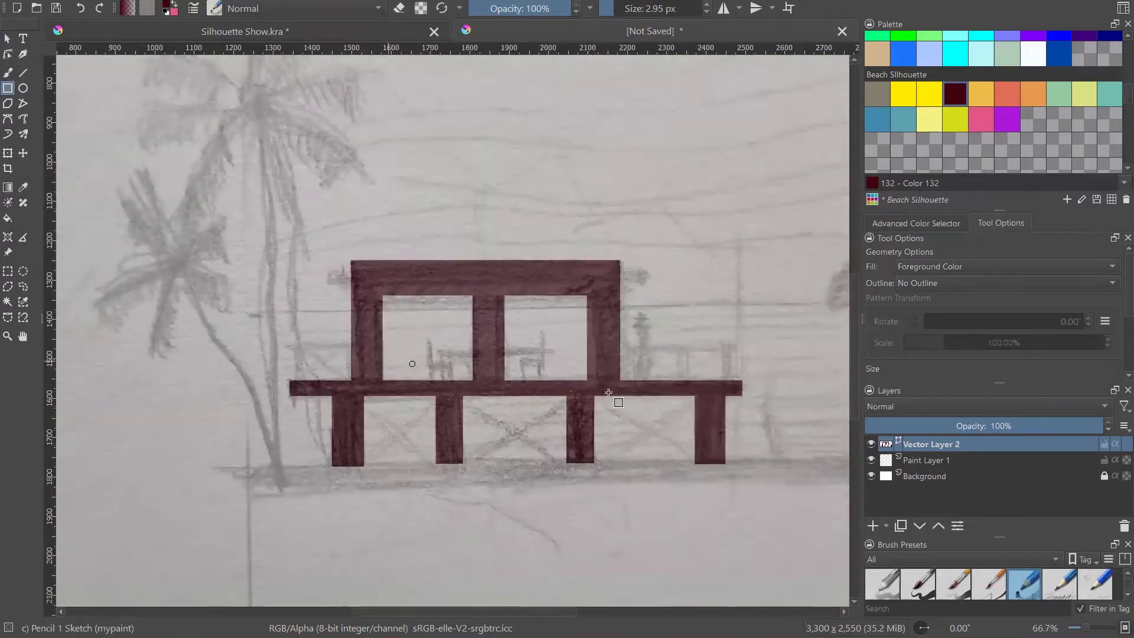
pyautogui.scroll(2, 367, 286)
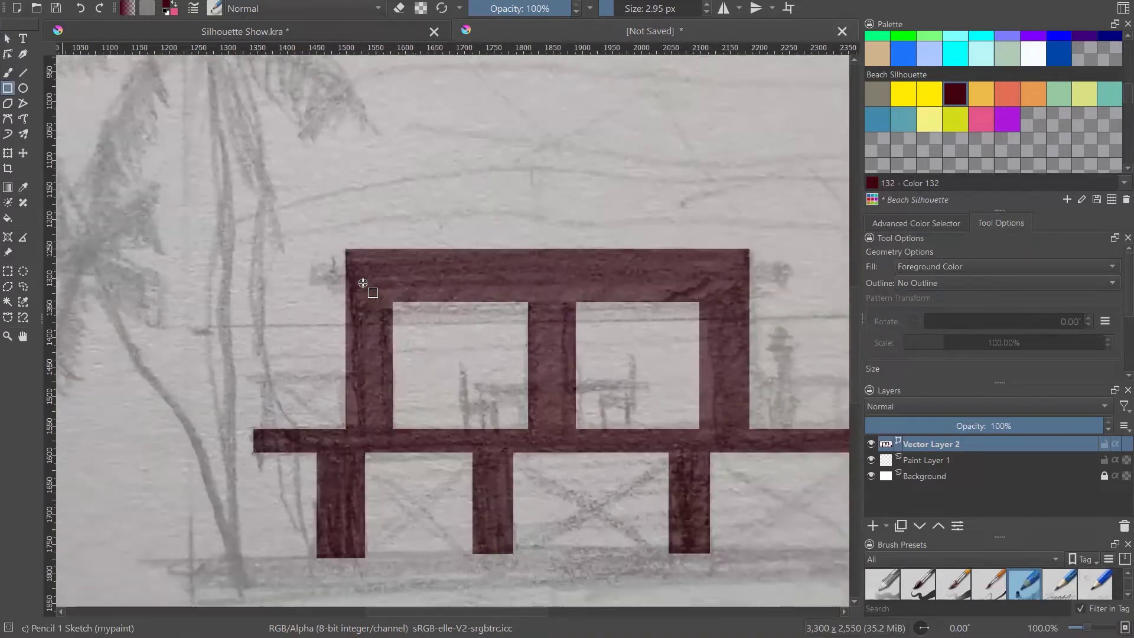
pyautogui.scroll(-1, 256, 277)
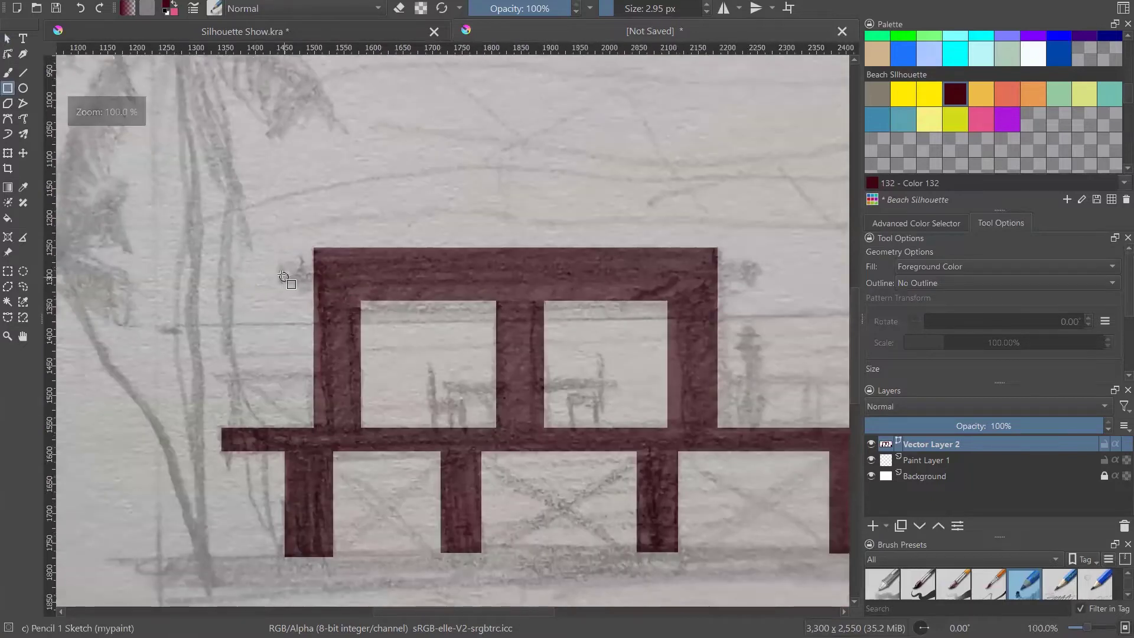
pyautogui.scroll(-2, 411, 336)
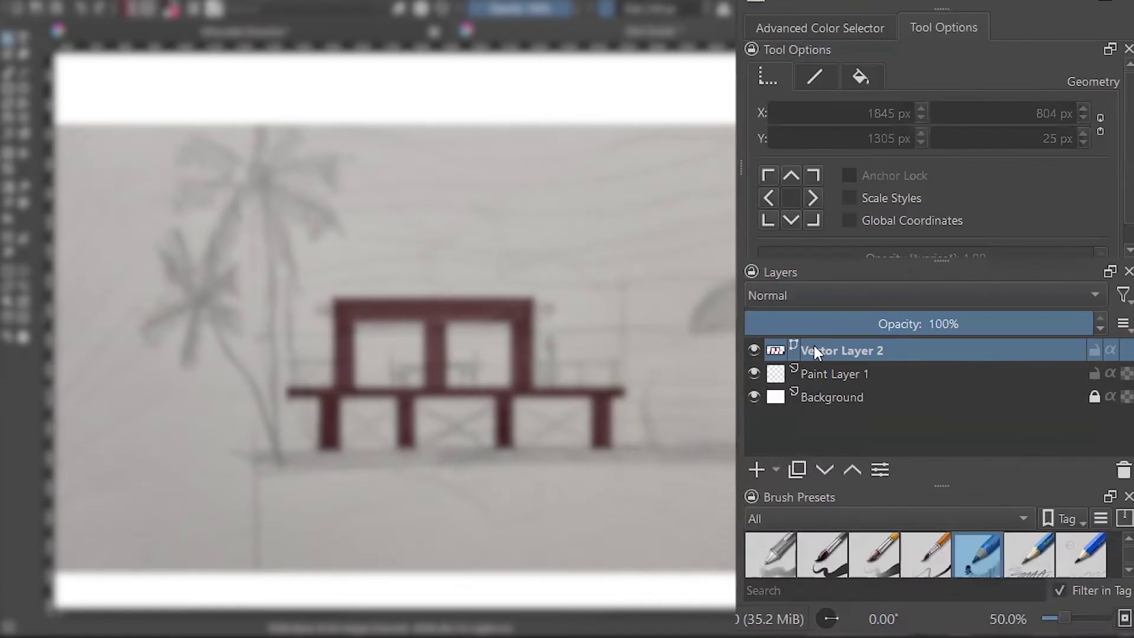
# - Rename Vector Layer 2, which holds the maroon pier shapes, to 'structure'
pyautogui.moveTo(912, 442)
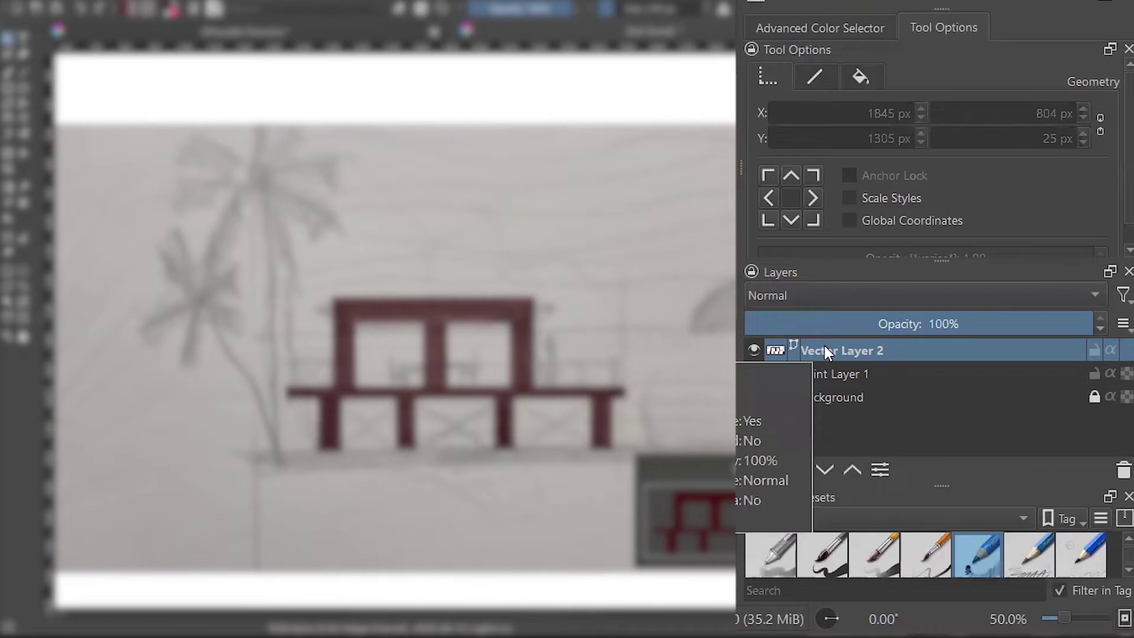
pyautogui.doubleClick(825, 348)
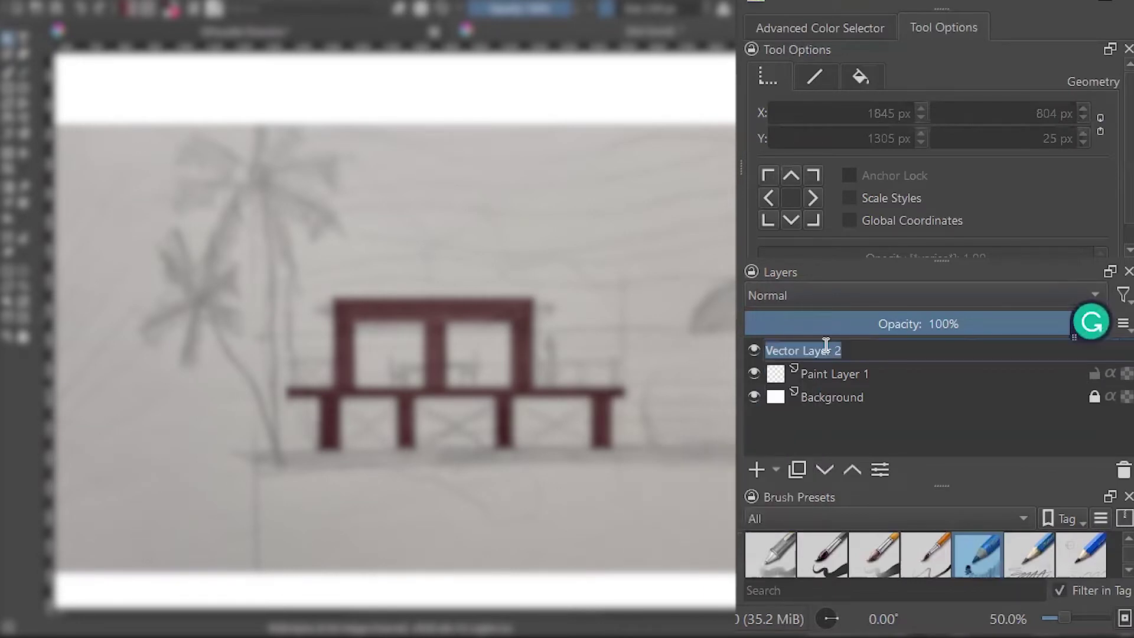
pyautogui.write('structure')
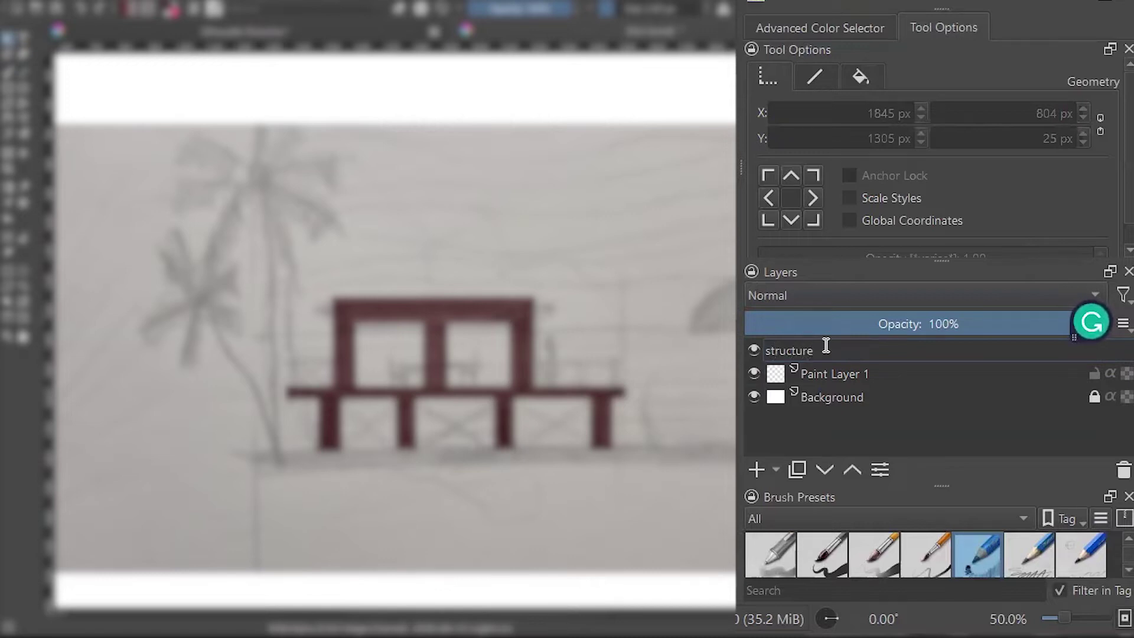
pyautogui.press('Return')
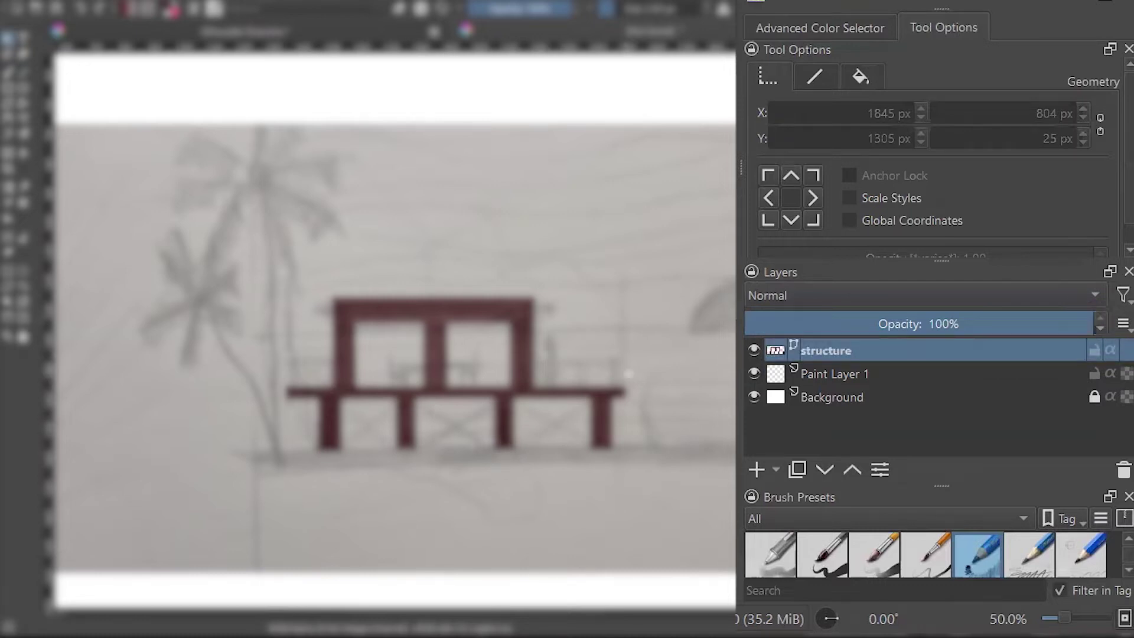
pyautogui.scroll(1, 628, 374)
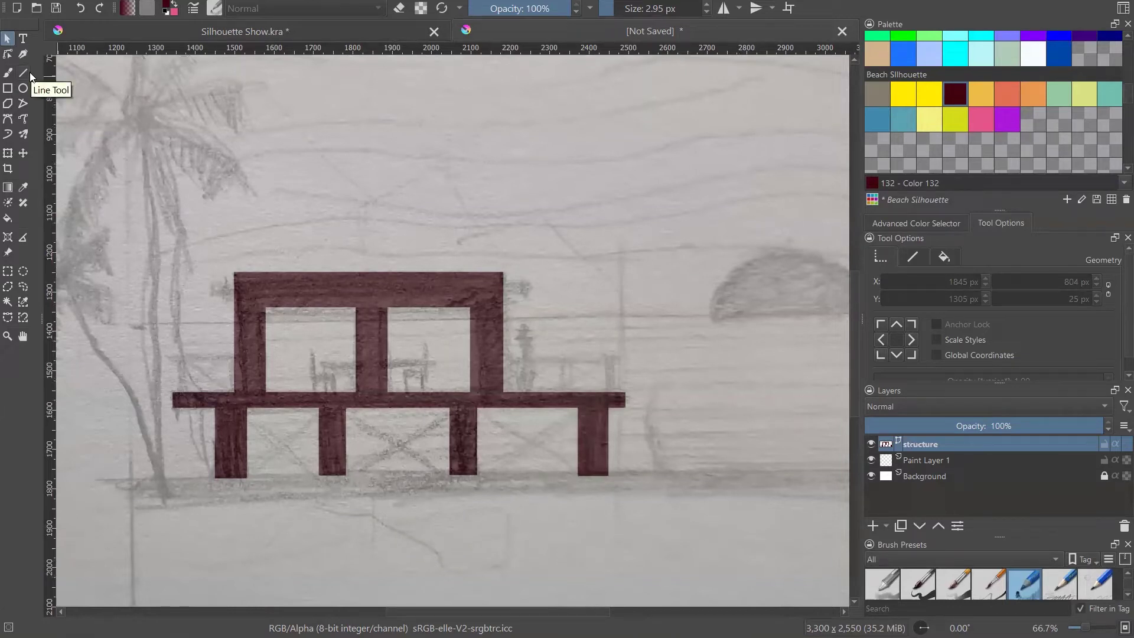
# - Pick the Line tool and the ink brush preset, enlarging the Layers docker
pyautogui.click(29, 73)
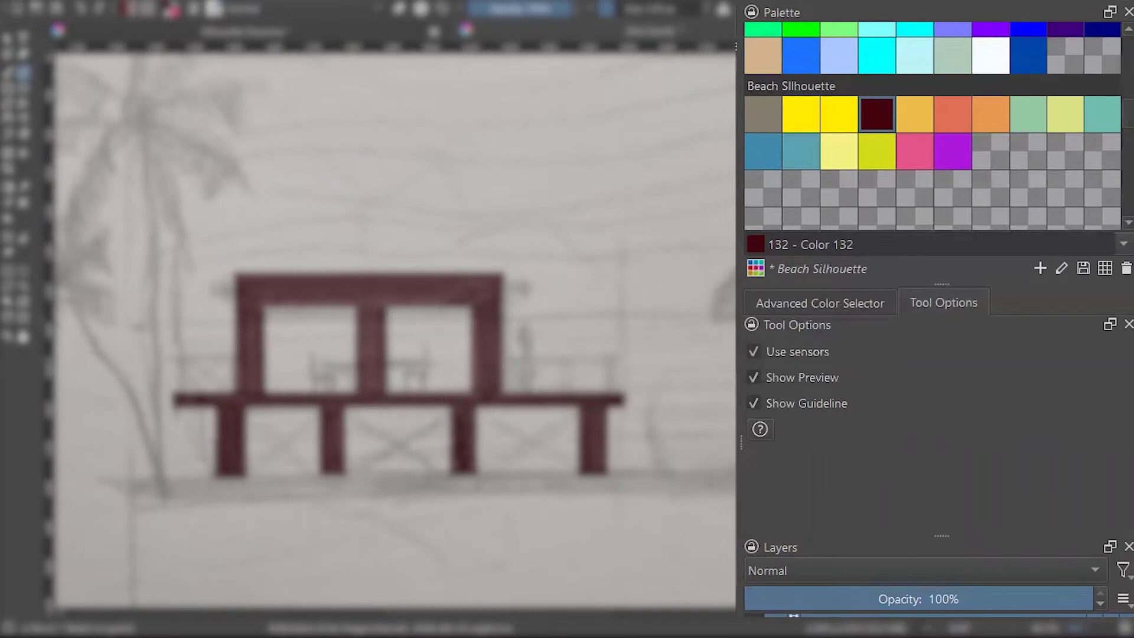
pyautogui.moveTo(942, 535); pyautogui.dragTo(942, 329)
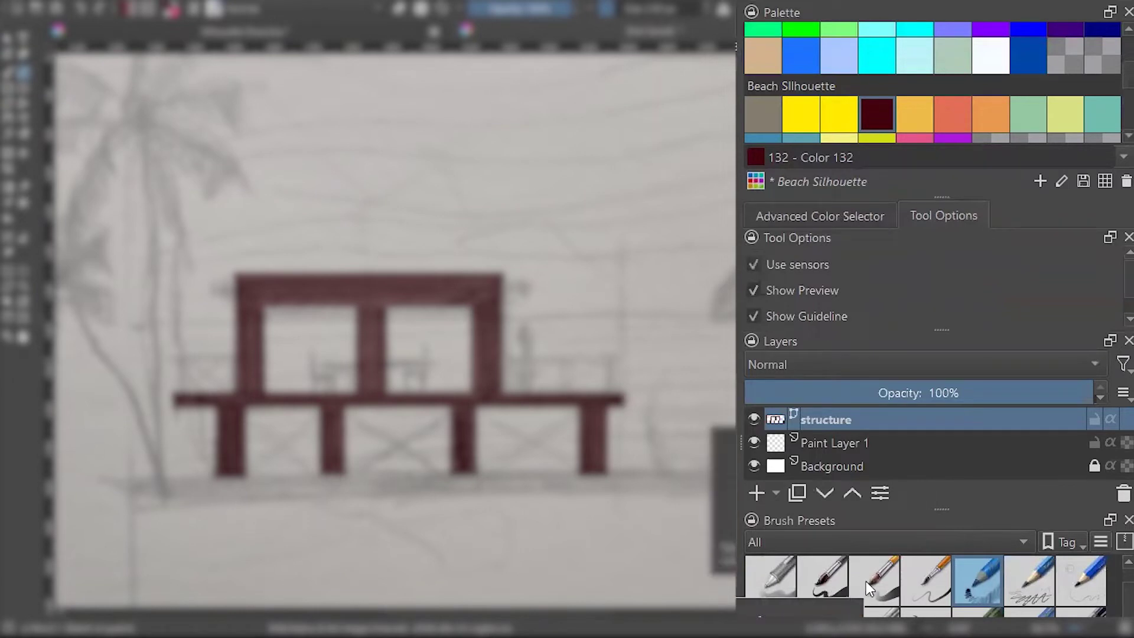
pyautogui.click(826, 580)
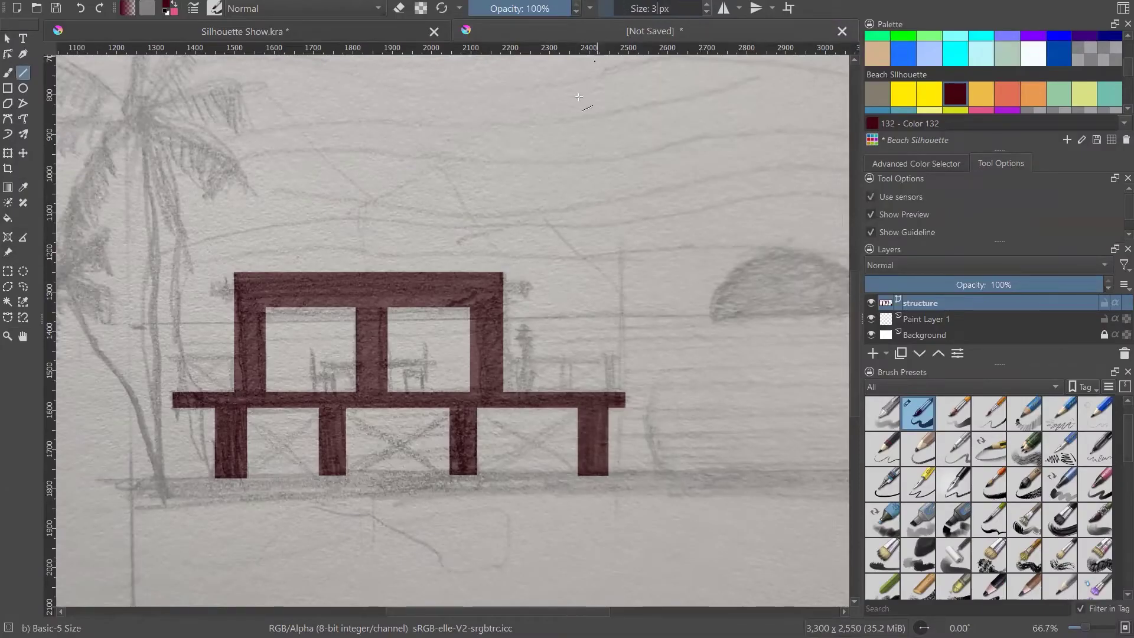
# - Draw a trial horizontal line across the structure, then undo it
pyautogui.scroll(2, 167, 370)
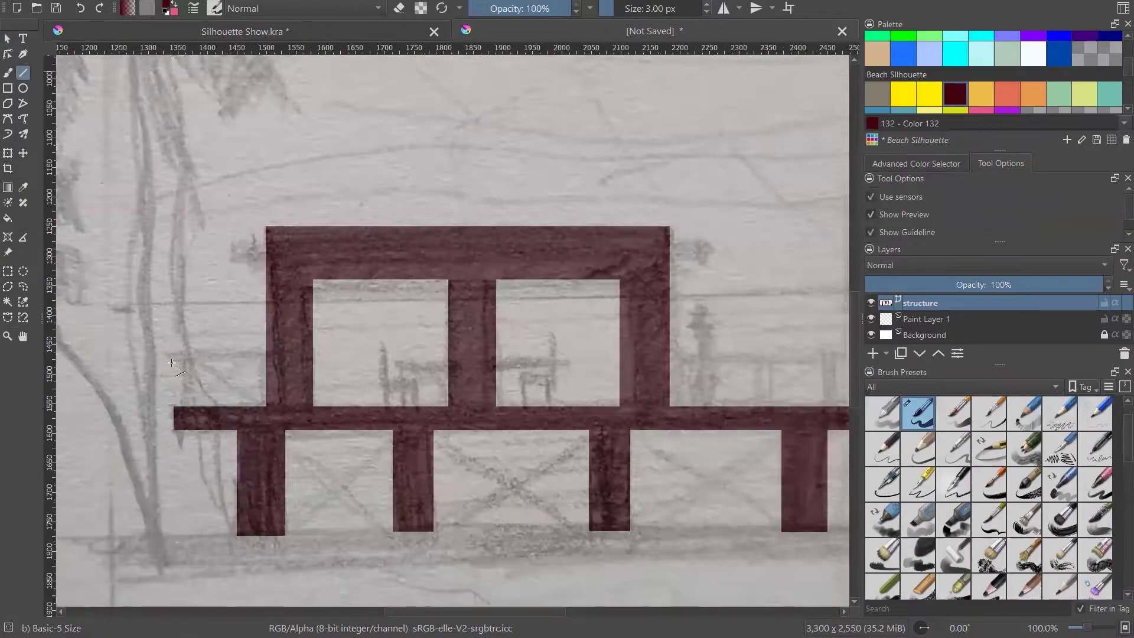
pyautogui.scroll(-1, 163, 348)
pyautogui.moveTo(168, 348); pyautogui.dragTo(833, 350)
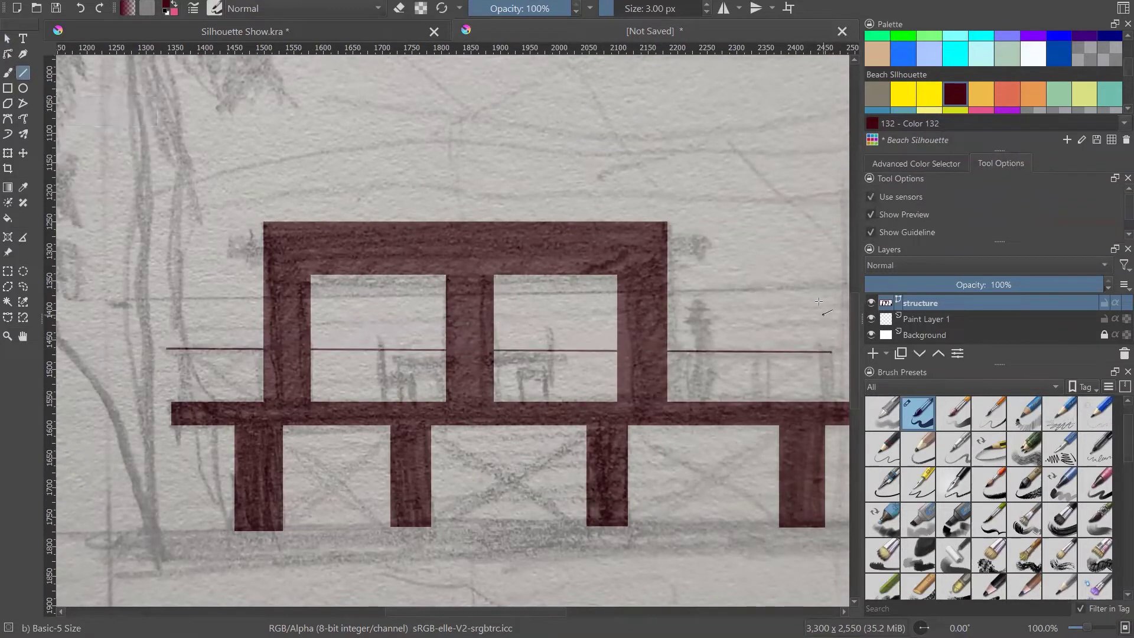
pyautogui.hotkey('ctrl', 'z')
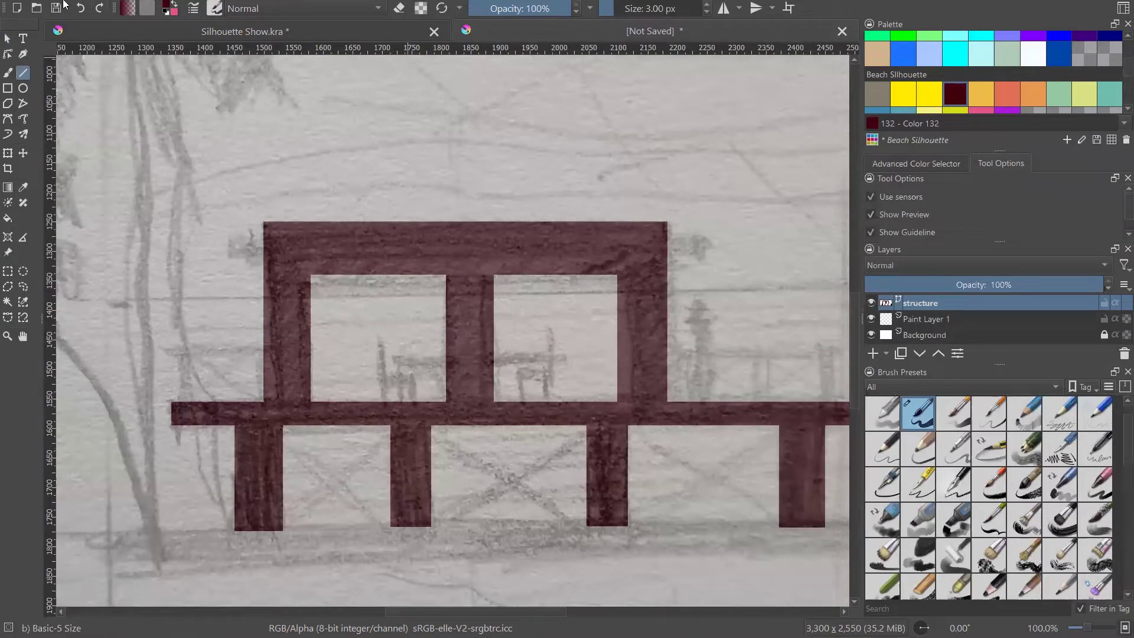
# - In the finished painting, hide the Reference Image Colour.jpg layer
pyautogui.click(8, 38)
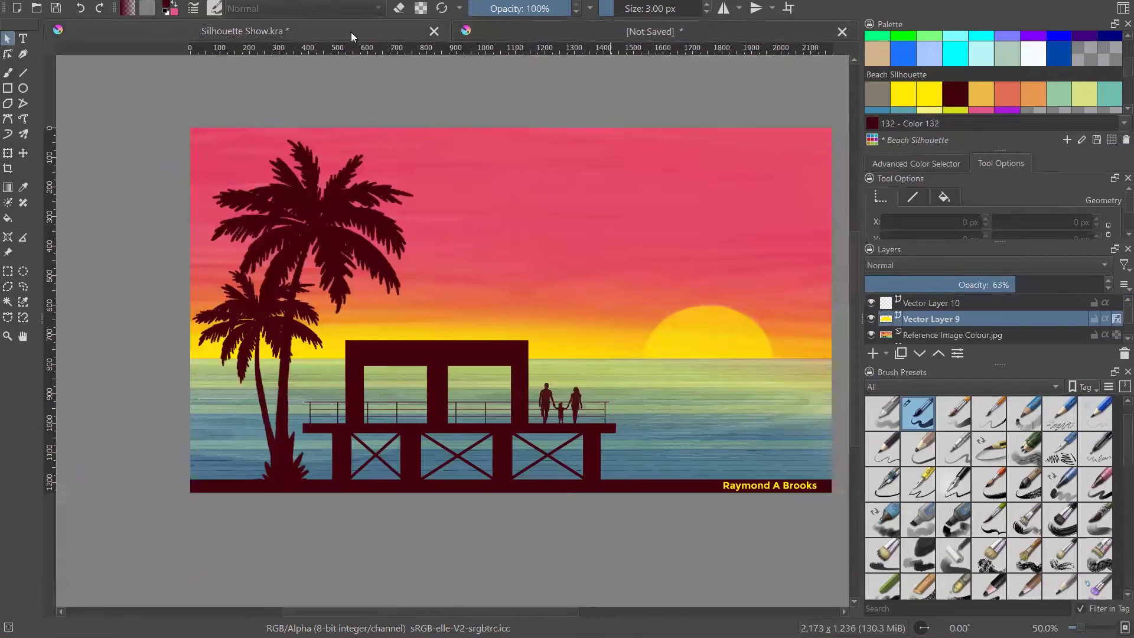
pyautogui.scroll(4, 554, 426)
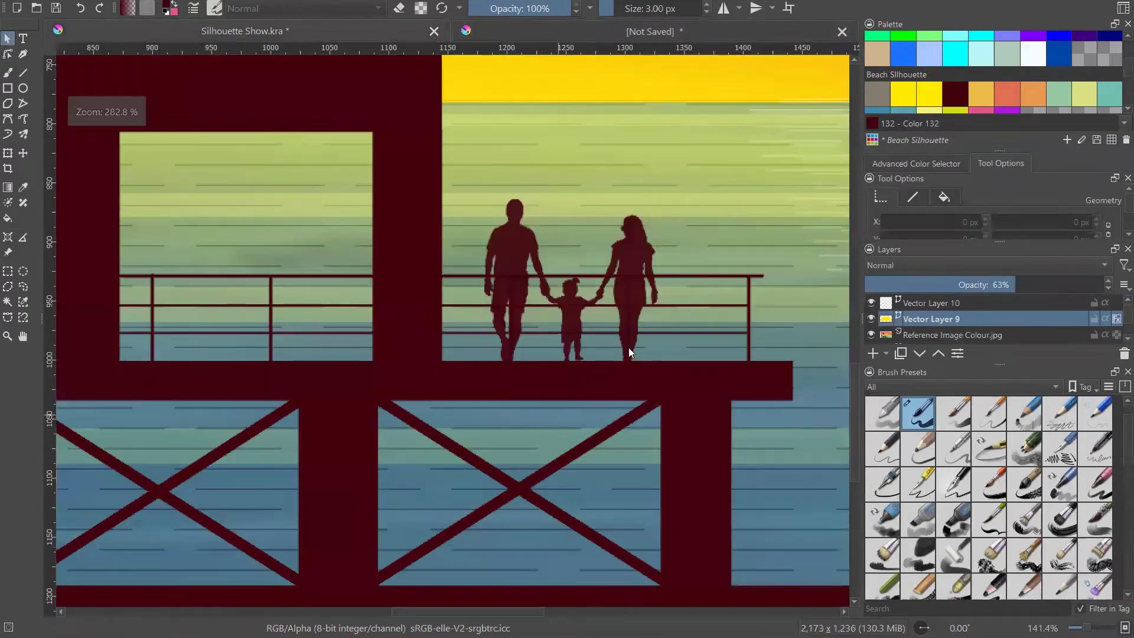
pyautogui.scroll(-1, 629, 347)
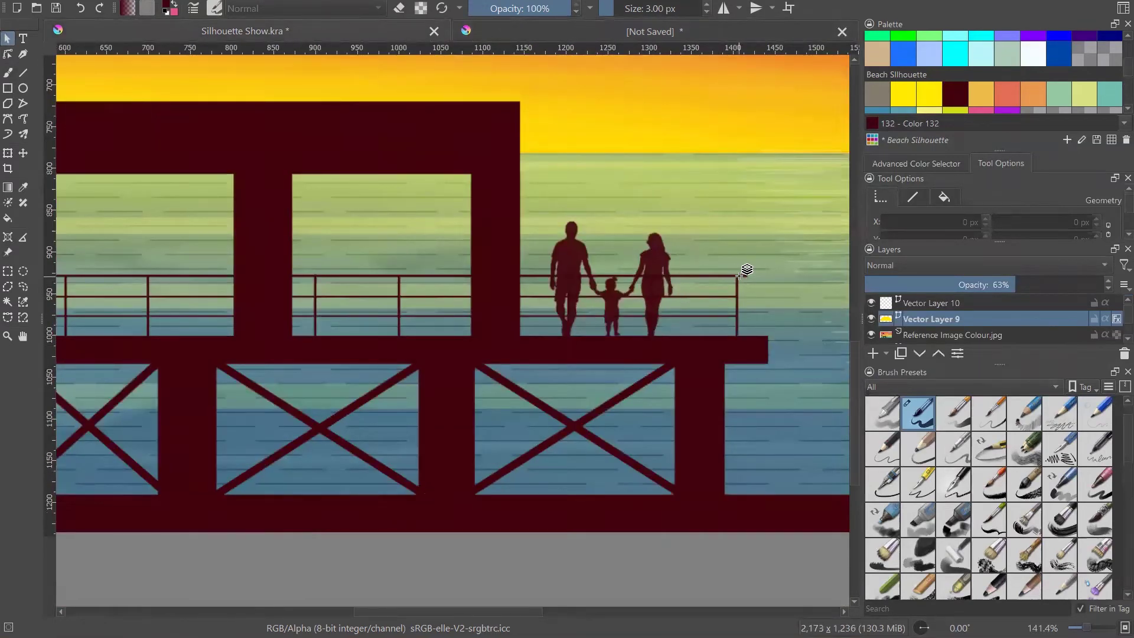
pyautogui.press('b')
pyautogui.press('pagedown')
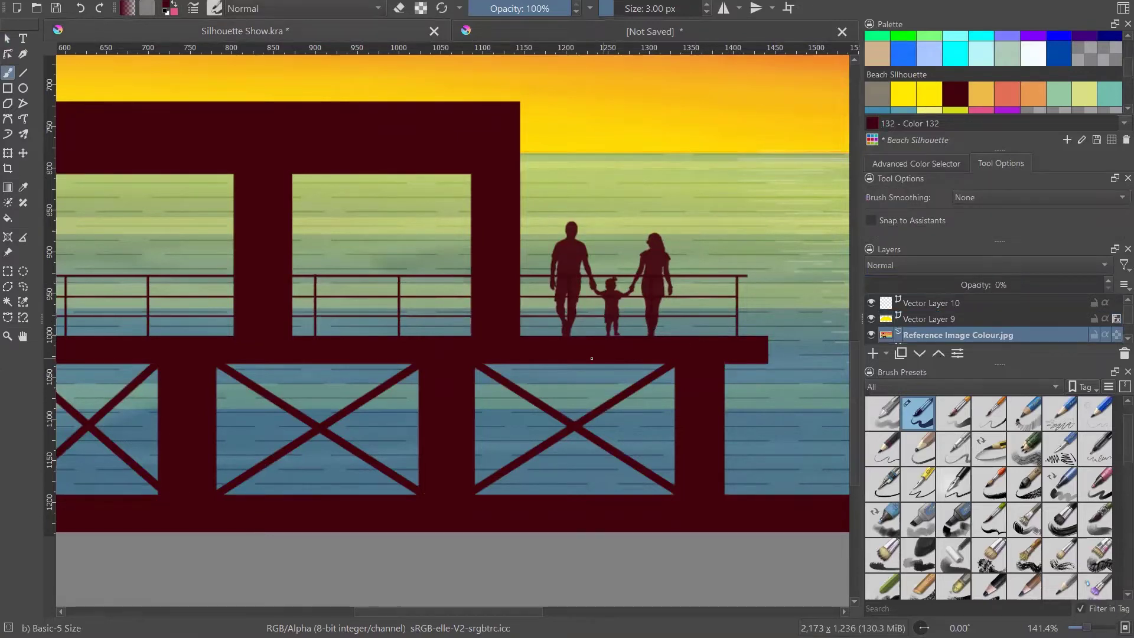
pyautogui.scroll(2, 430, 295)
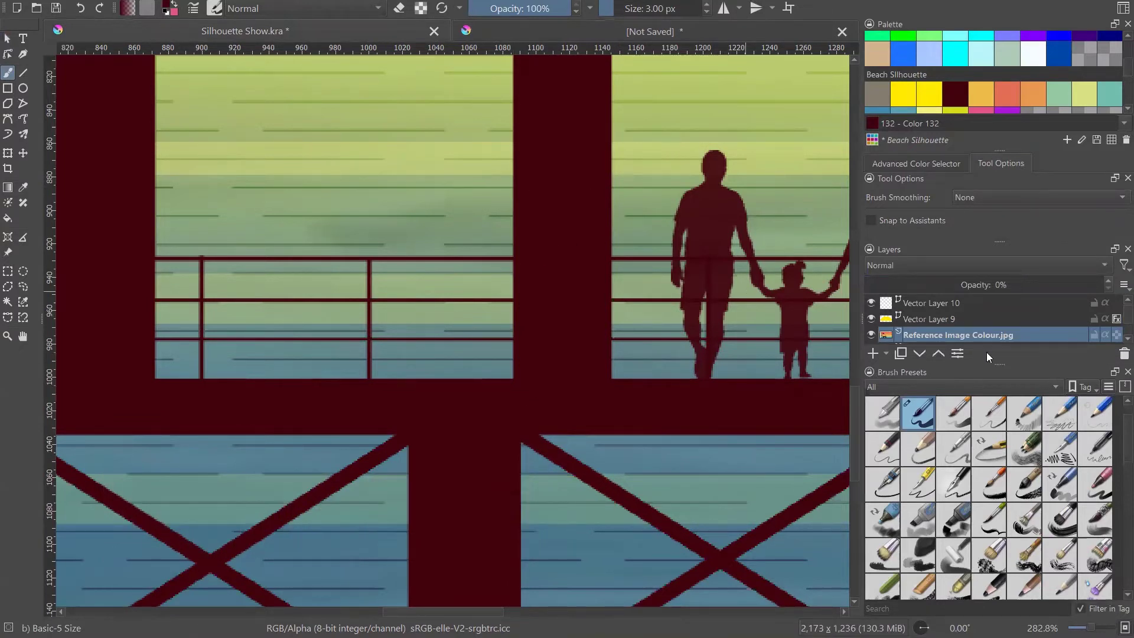
pyautogui.scroll(-5, 1117, 307)
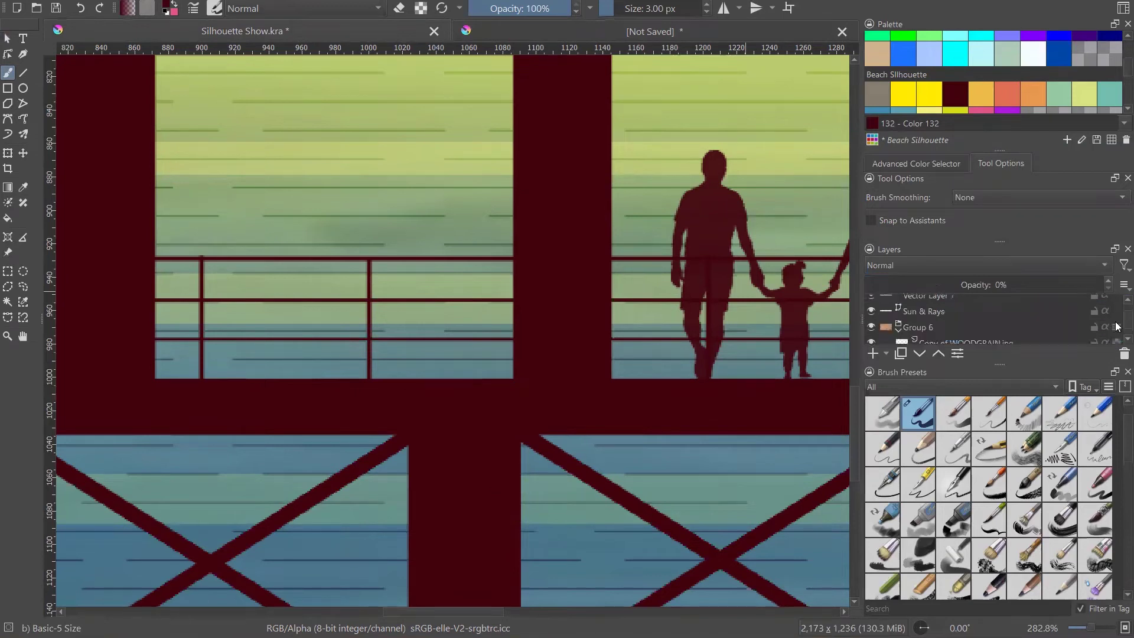
pyautogui.scroll(5, 1117, 312)
pyautogui.scroll(-3, 1074, 332)
pyautogui.scroll(3, 927, 334)
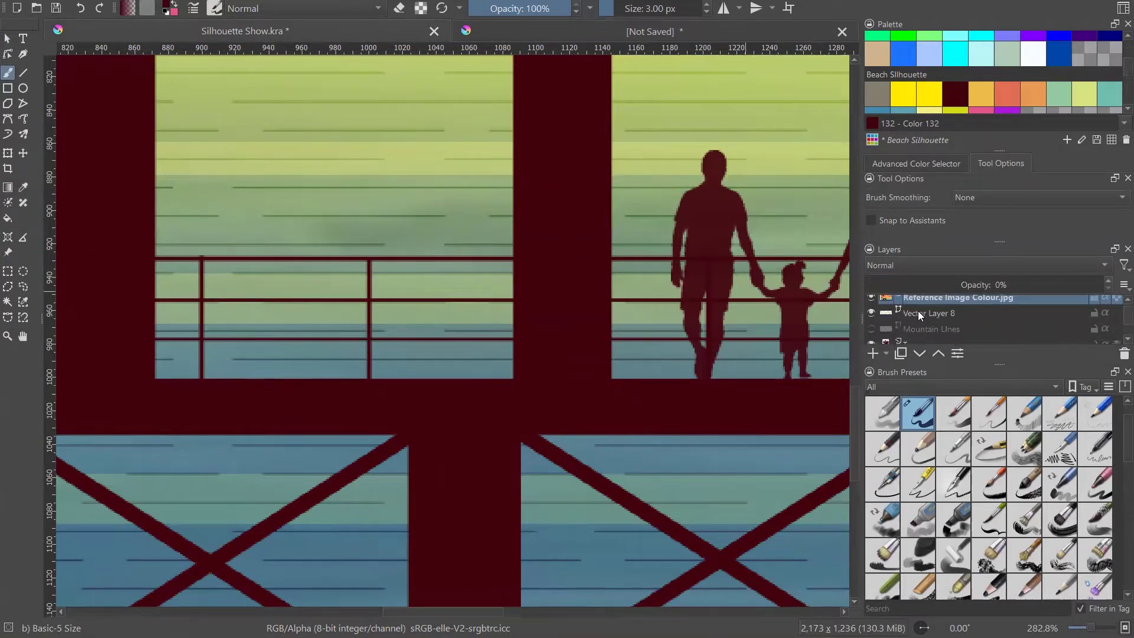
pyautogui.click(869, 299)
# - Make the building layer active, briefly toggling its visibility to check its contents
pyautogui.scroll(2, 904, 313)
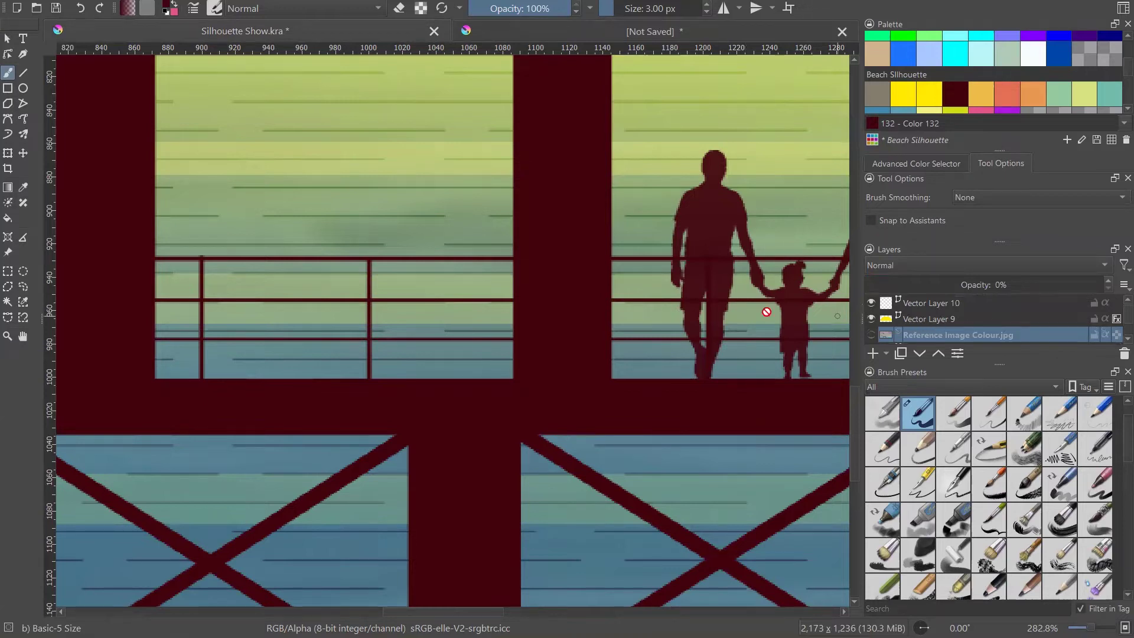
pyautogui.click(943, 317)
pyautogui.scroll(-3, 942, 316)
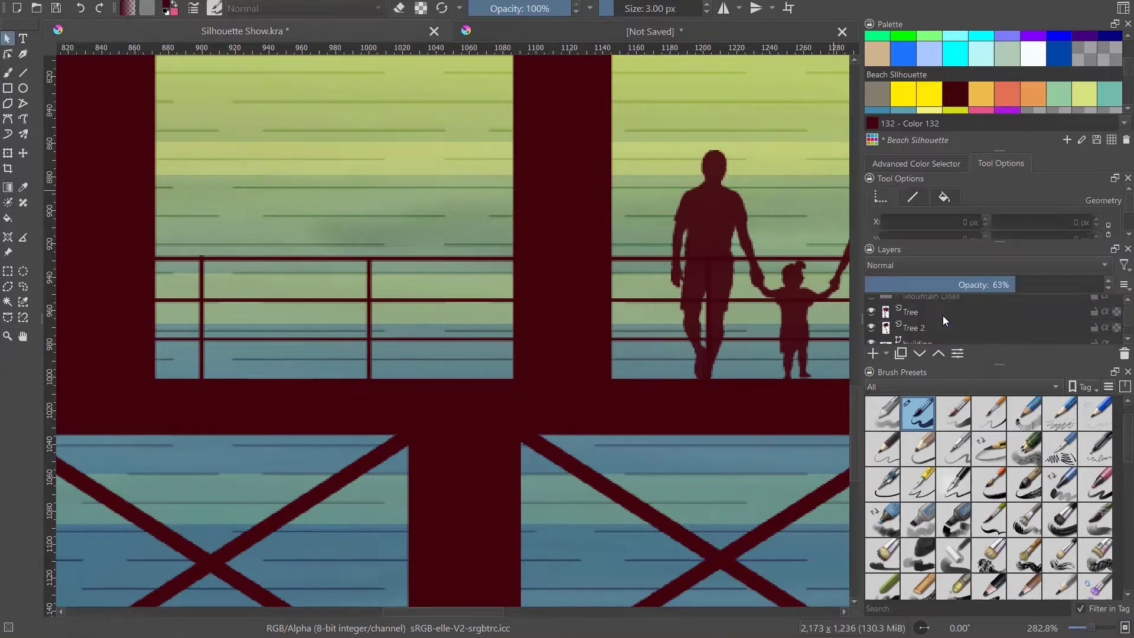
pyautogui.scroll(2, 937, 321)
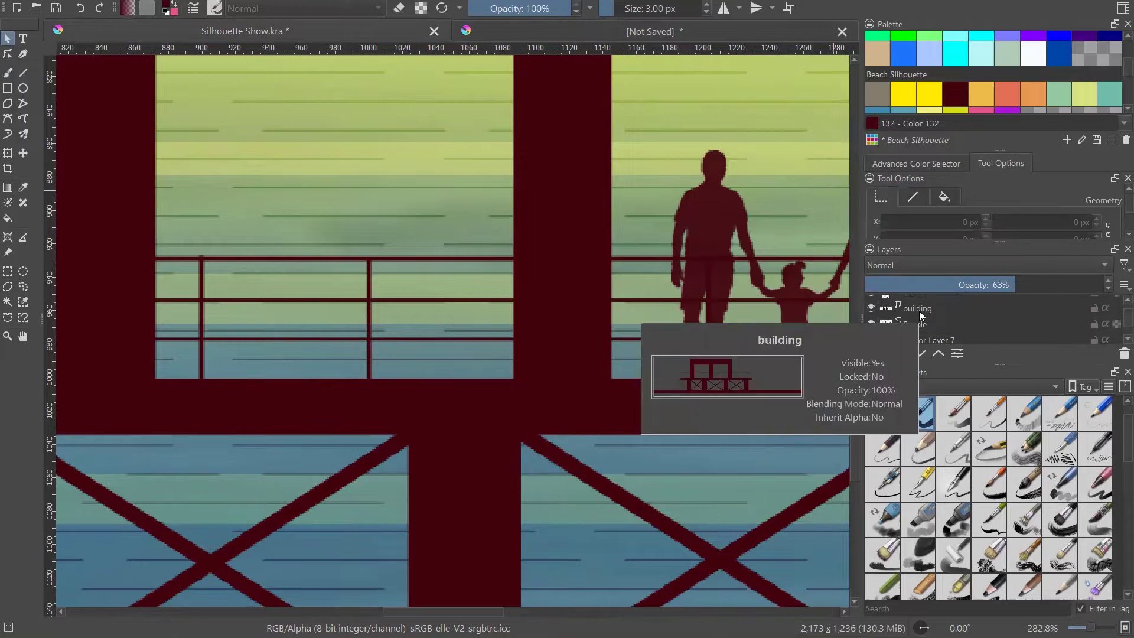
pyautogui.click(919, 311)
pyautogui.click(872, 307)
pyautogui.click(871, 308)
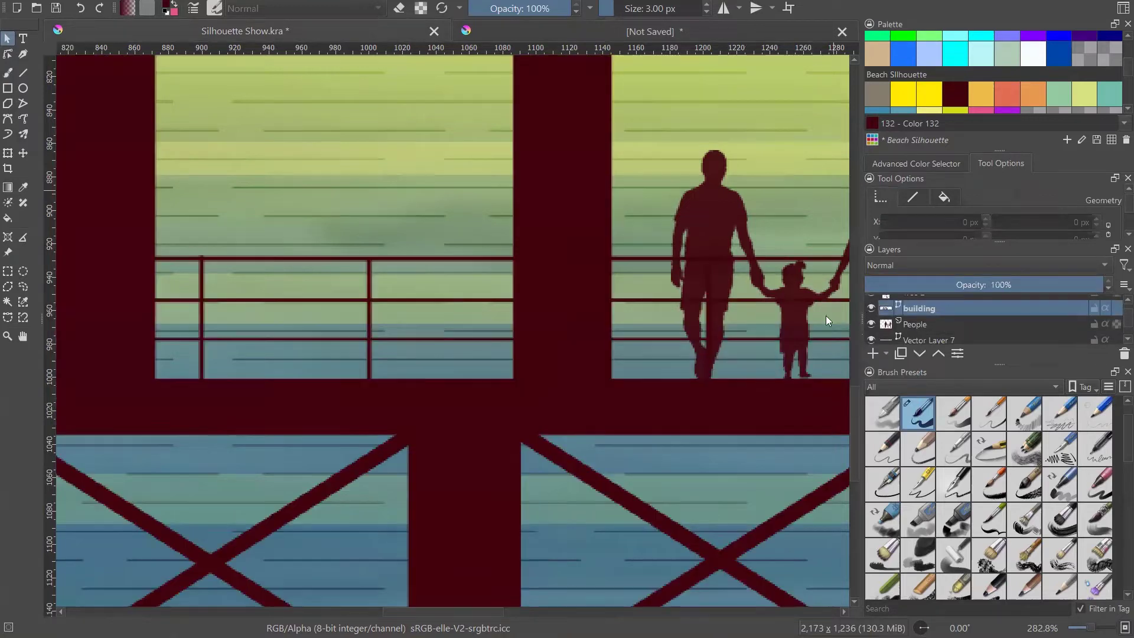
# - Select the railing line and display its 2 px stroke settings in Tool Options
pyautogui.doubleClick(588, 299)
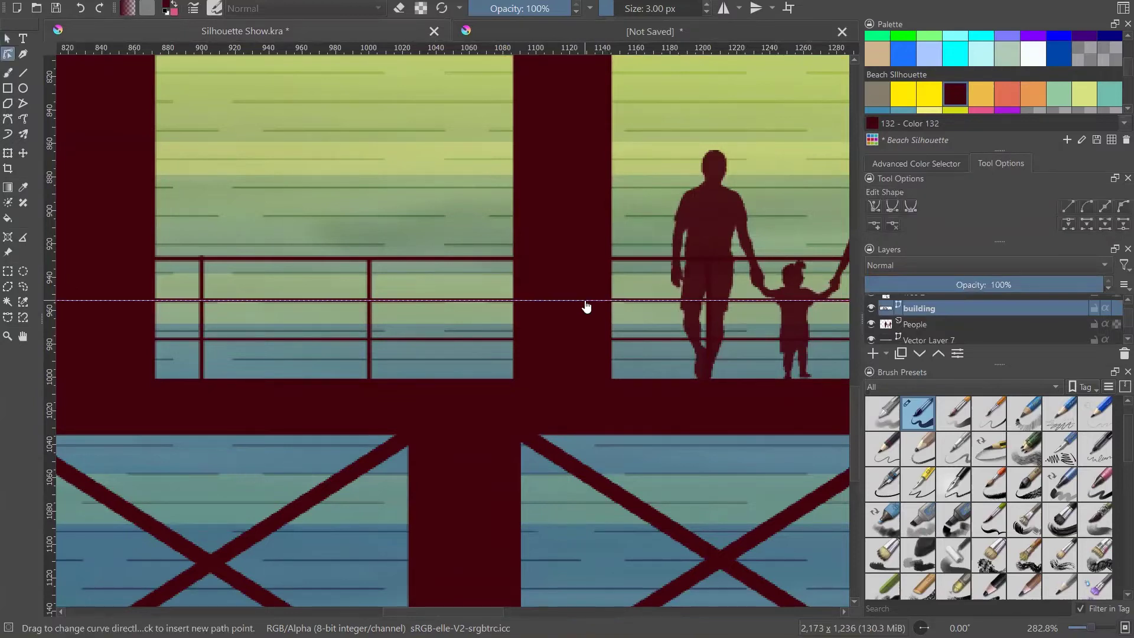
pyautogui.click(587, 301)
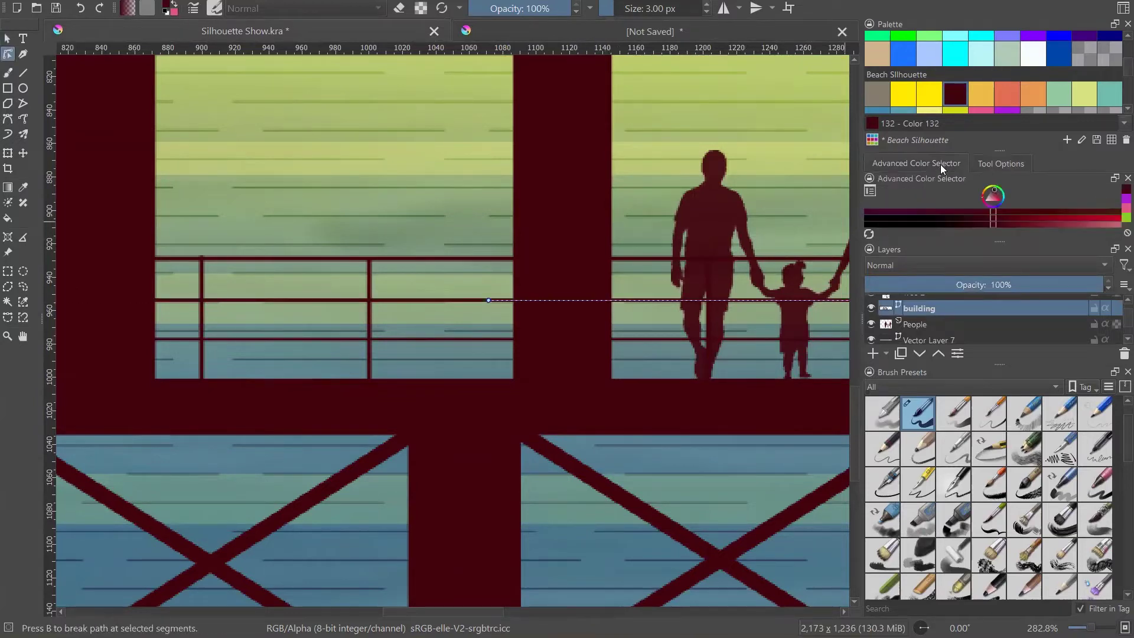
pyautogui.click(8, 39)
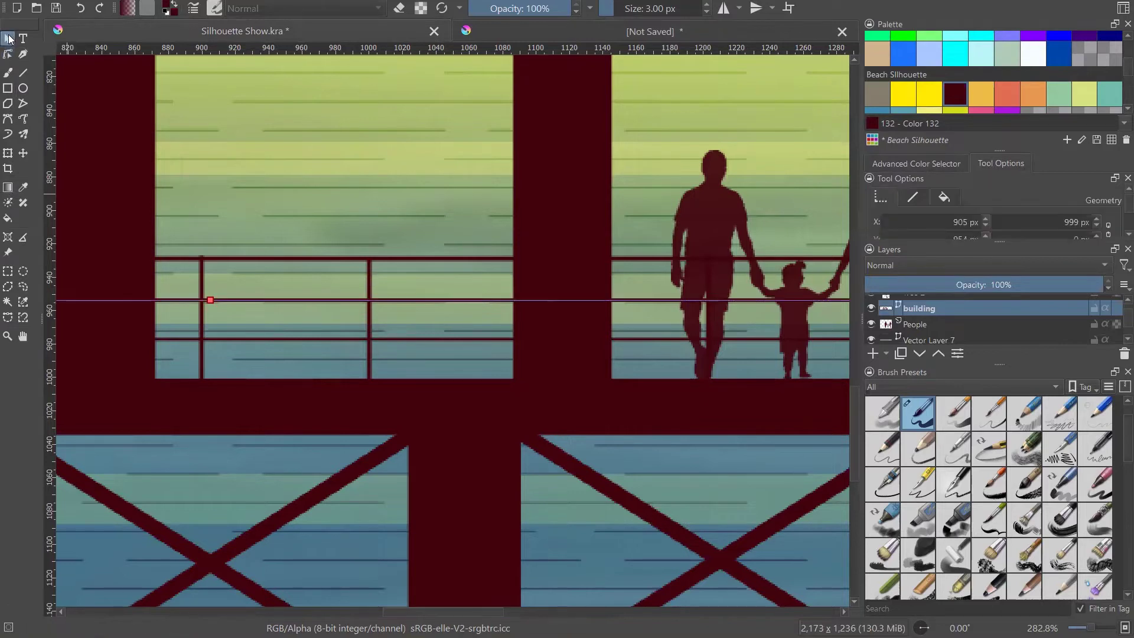
pyautogui.click(912, 196)
pyautogui.moveTo(1004, 241); pyautogui.dragTo(974, 329)
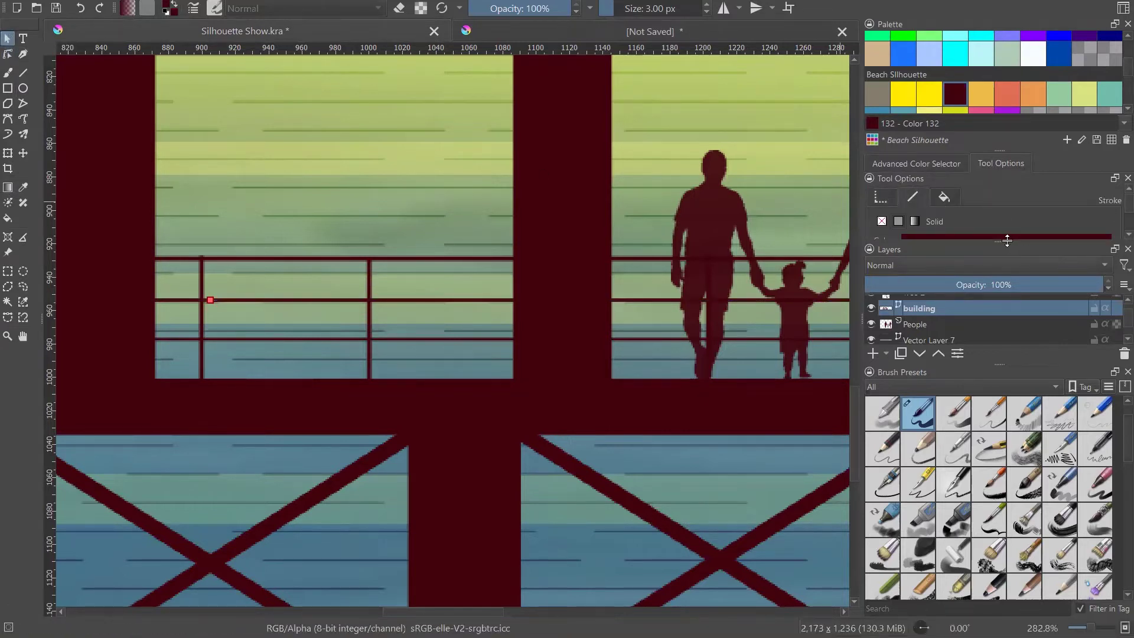
pyautogui.moveTo(903, 454); pyautogui.dragTo(898, 469)
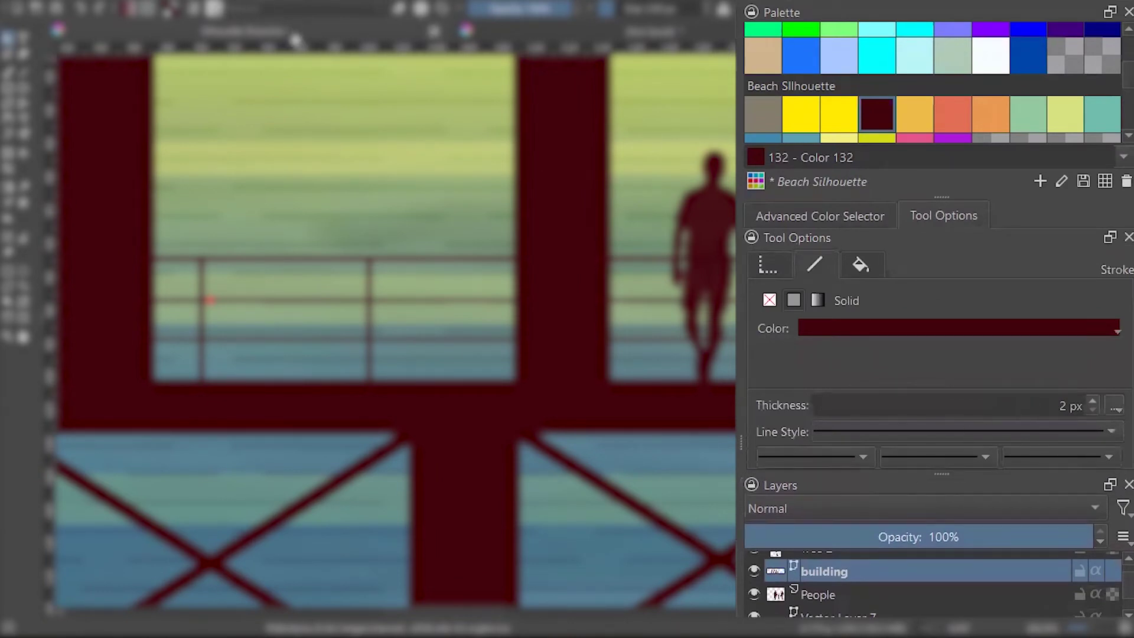
# - Back in the sketch document, choose the Line tool and check its stroke settings
pyautogui.click(478, 30)
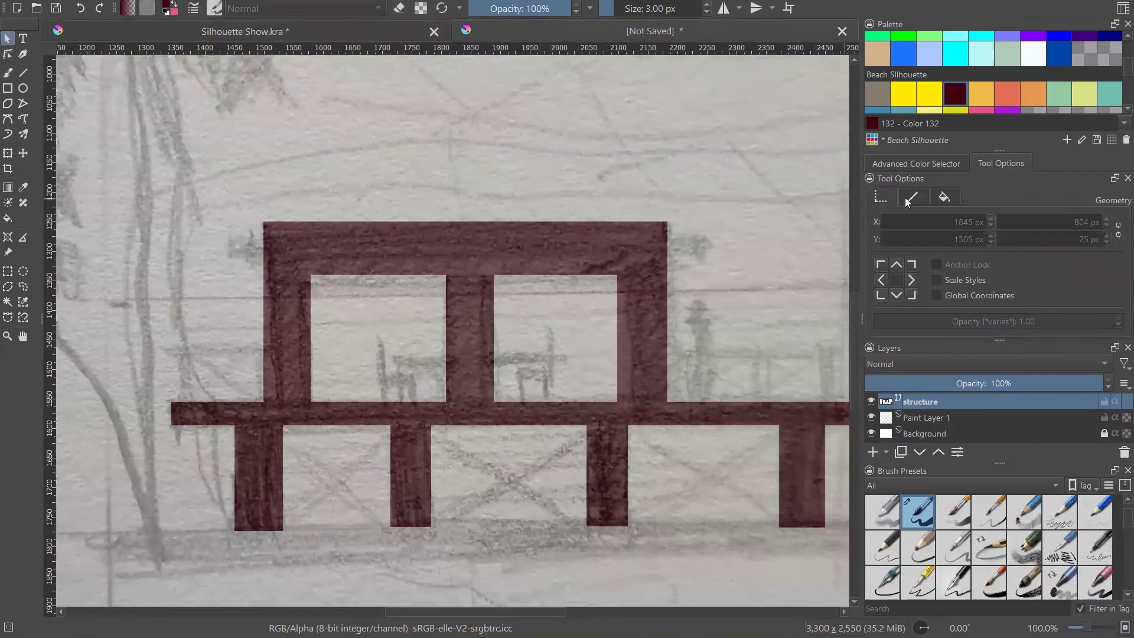
pyautogui.click(907, 197)
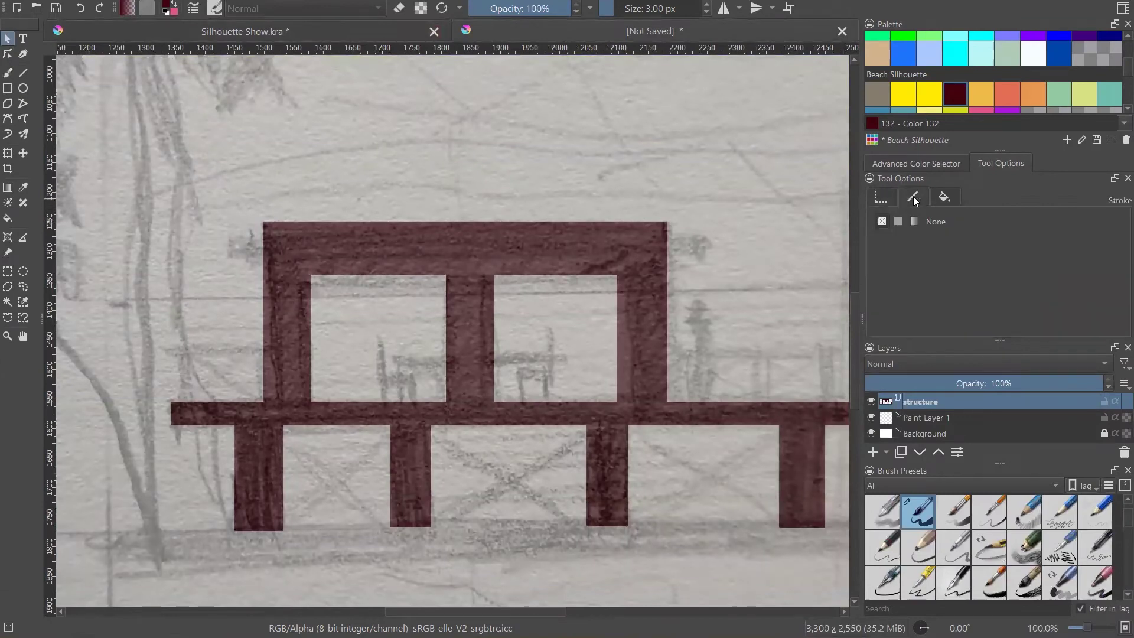
pyautogui.click(22, 73)
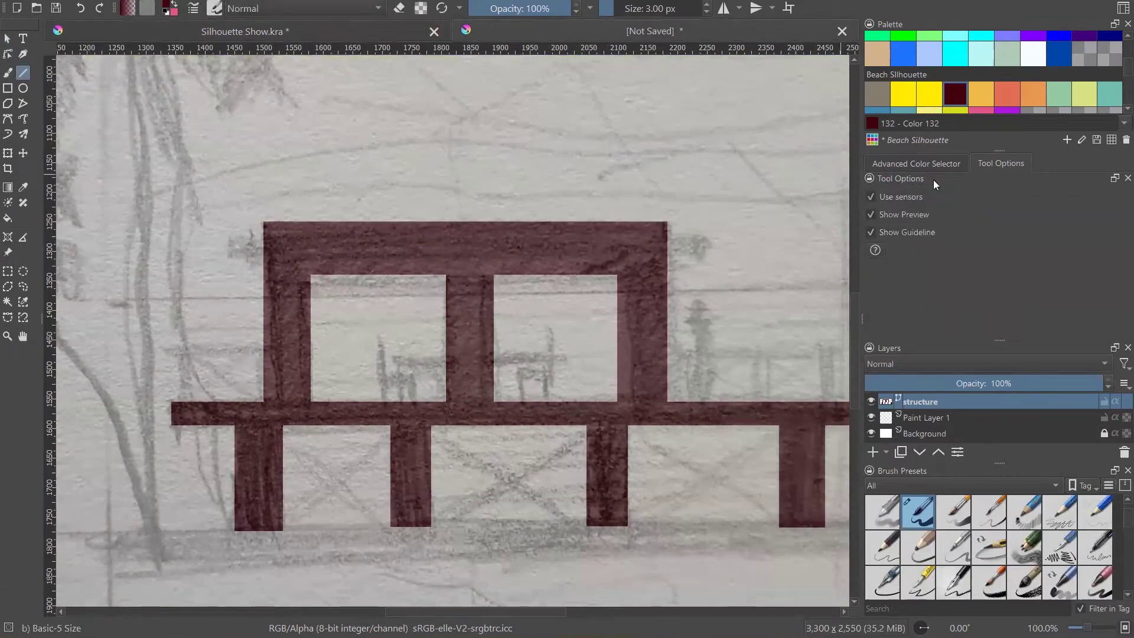
pyautogui.click(919, 167)
pyautogui.click(997, 161)
pyautogui.keyDown('ctrl'); pyautogui.scroll(-1, 161, 350); pyautogui.keyUp('ctrl')
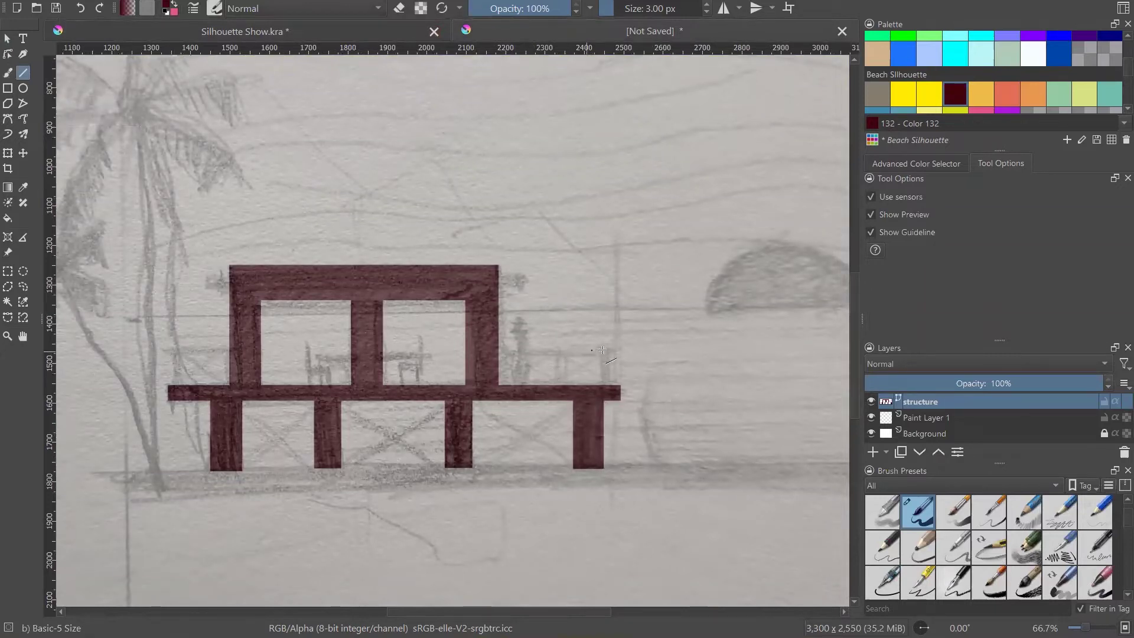
# - Draw a straight horizontal railing line across the pier above the deck and select it
pyautogui.moveTo(606, 351); pyautogui.dragTo(605, 351)
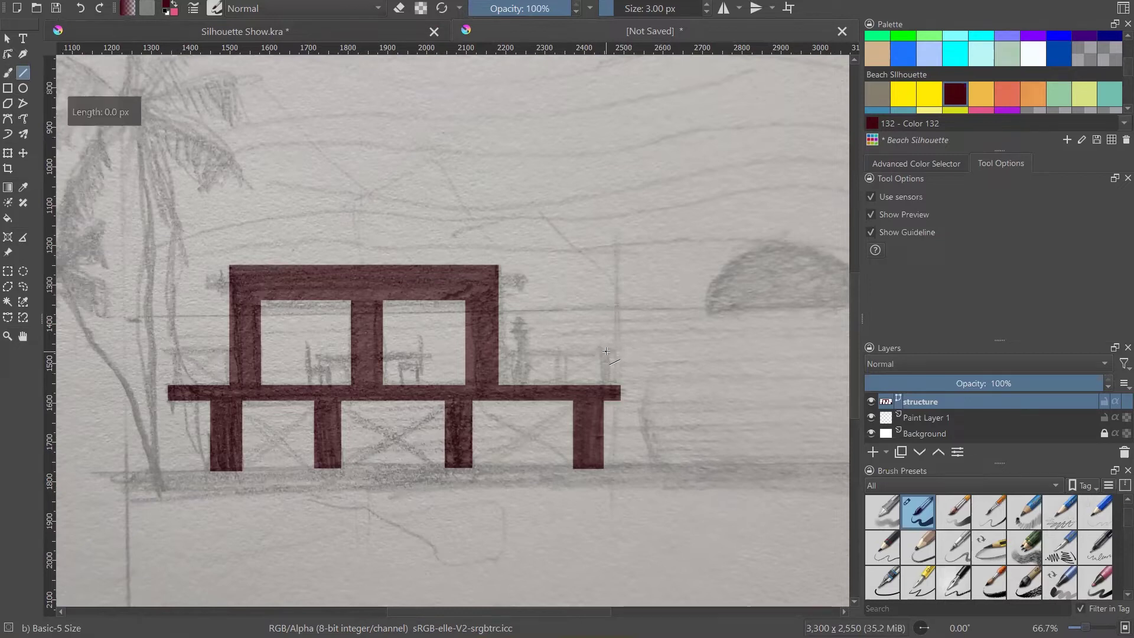
pyautogui.moveTo(606, 351); pyautogui.dragTo(169, 387)
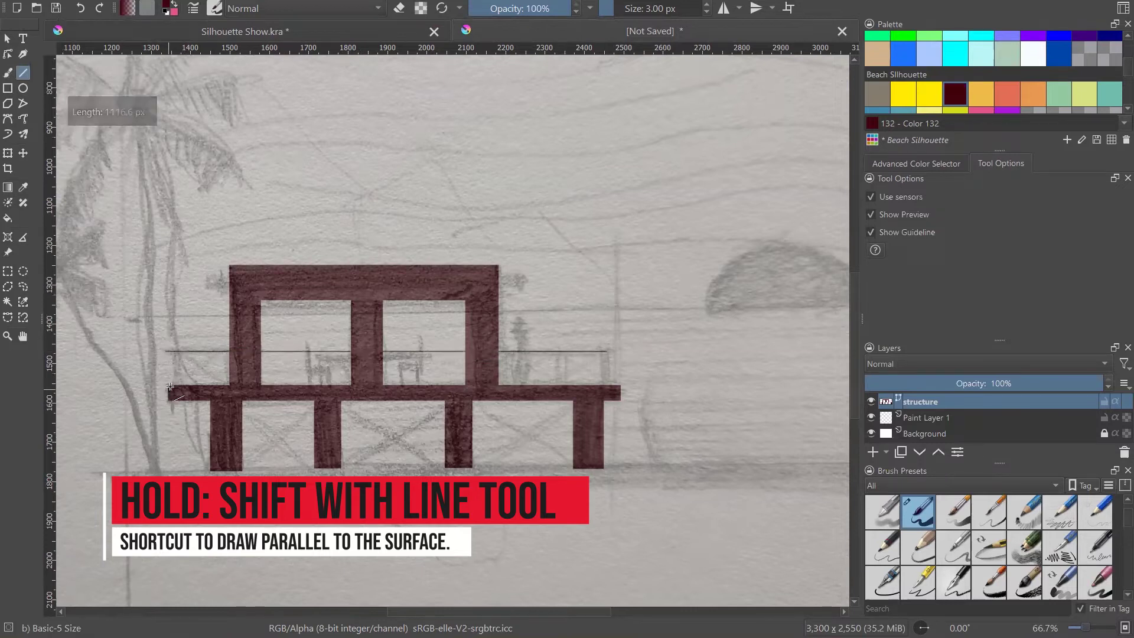
pyautogui.click(7, 37)
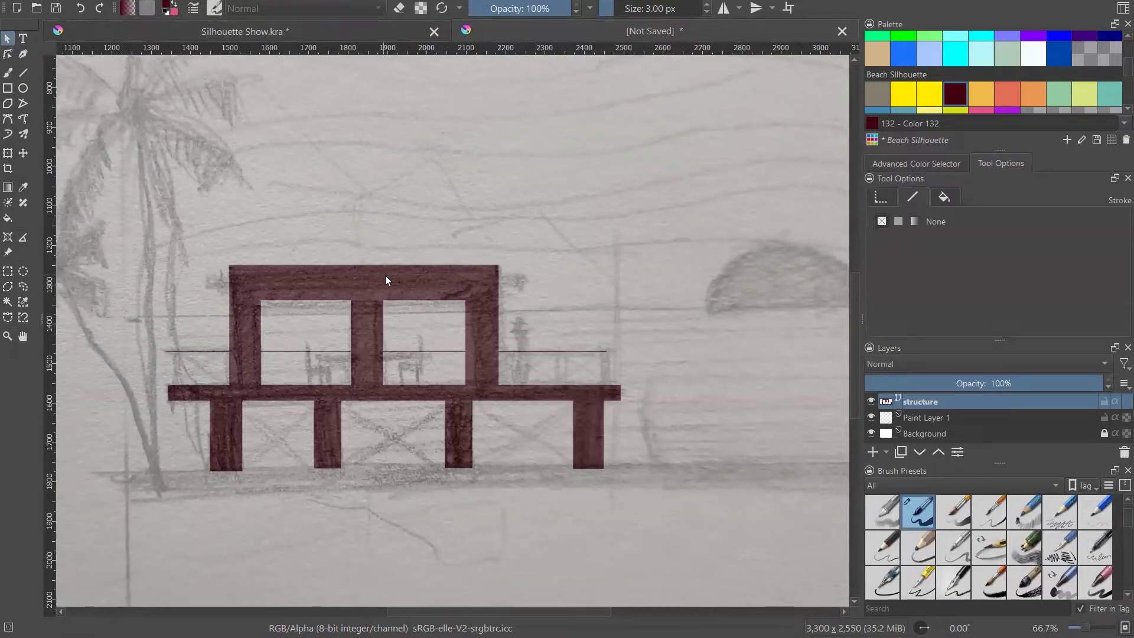
pyautogui.click(420, 352)
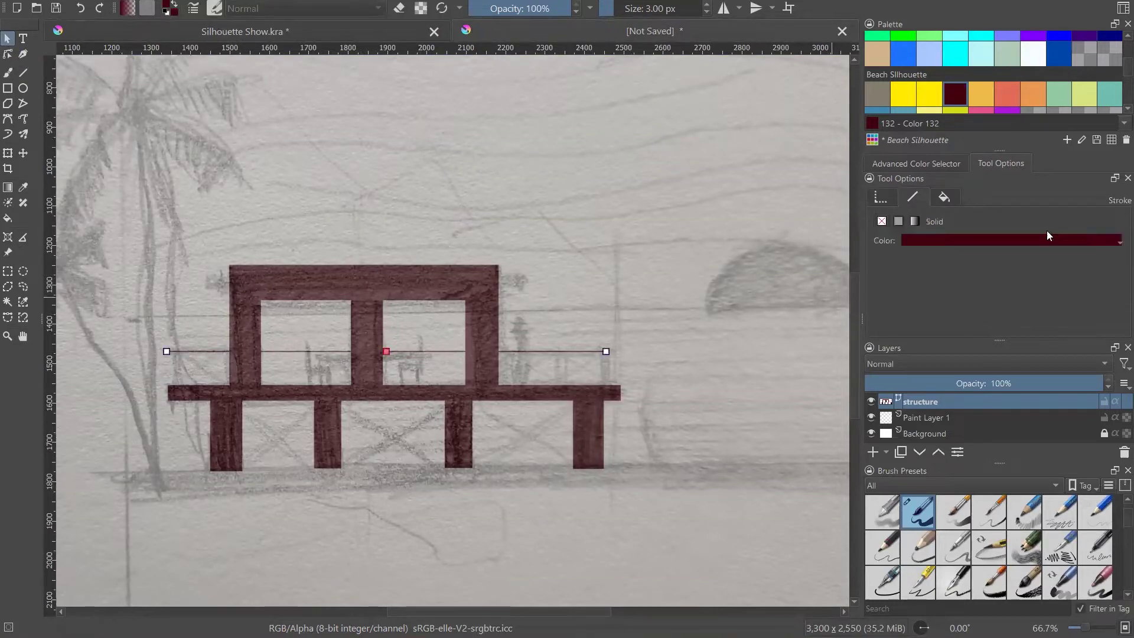
# - Change the railing line's stroke thickness from 3 px to 2 px
pyautogui.moveTo(1000, 340); pyautogui.dragTo(1009, 427)
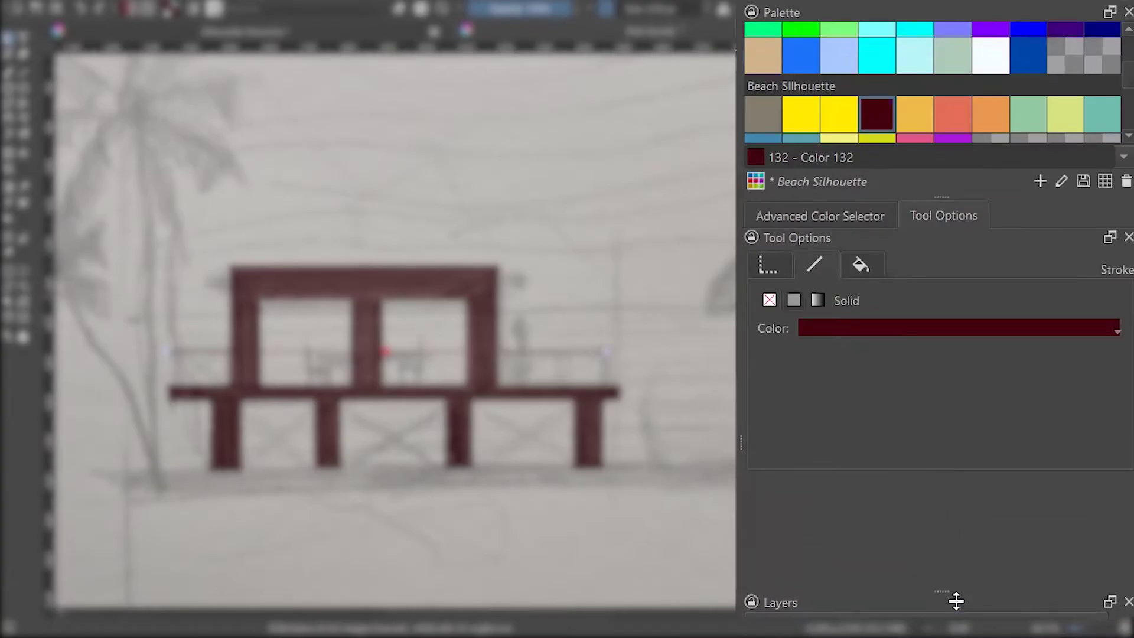
pyautogui.click(791, 265)
pyautogui.click(826, 267)
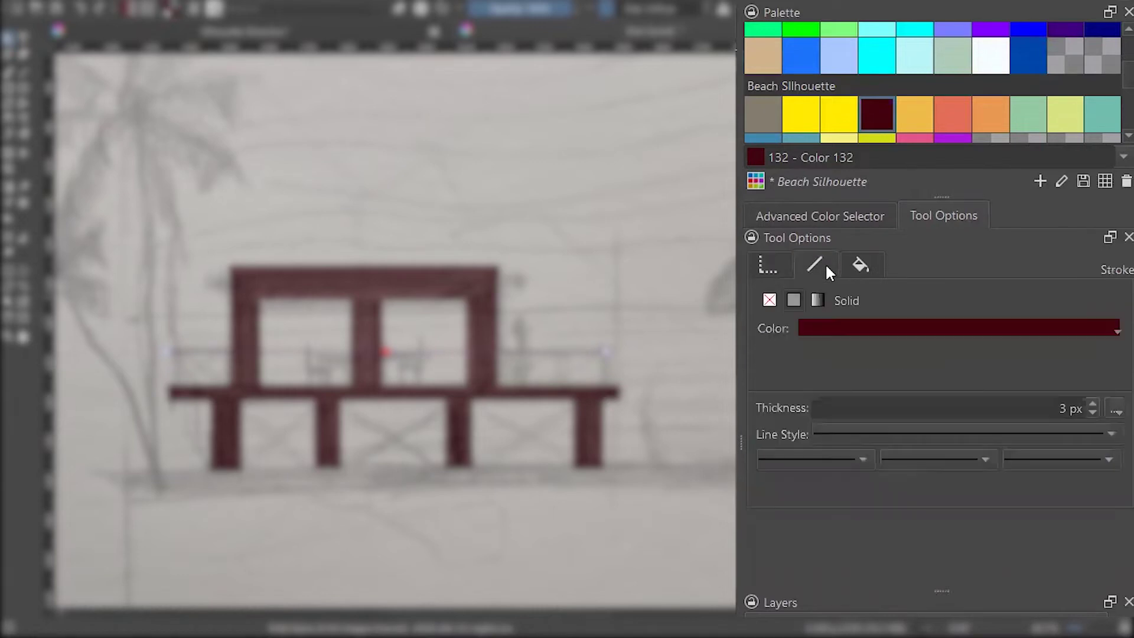
pyautogui.doubleClick(1068, 405)
pyautogui.write('2')
pyautogui.press('Return')
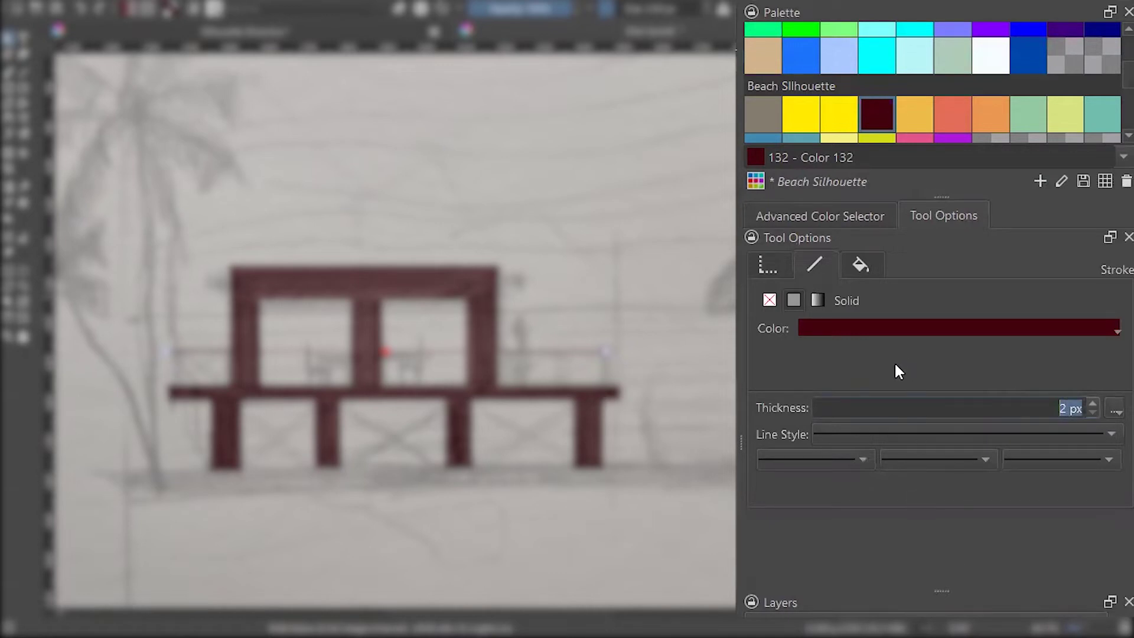
# - Review the line's fill settings and return to its stroke settings
pyautogui.click(875, 264)
pyautogui.click(822, 267)
pyautogui.click(857, 269)
pyautogui.click(818, 264)
pyautogui.scroll(1, 523, 387)
# - Draw a vertical post line down from the railing's right end
pyautogui.scroll(2, 555, 374)
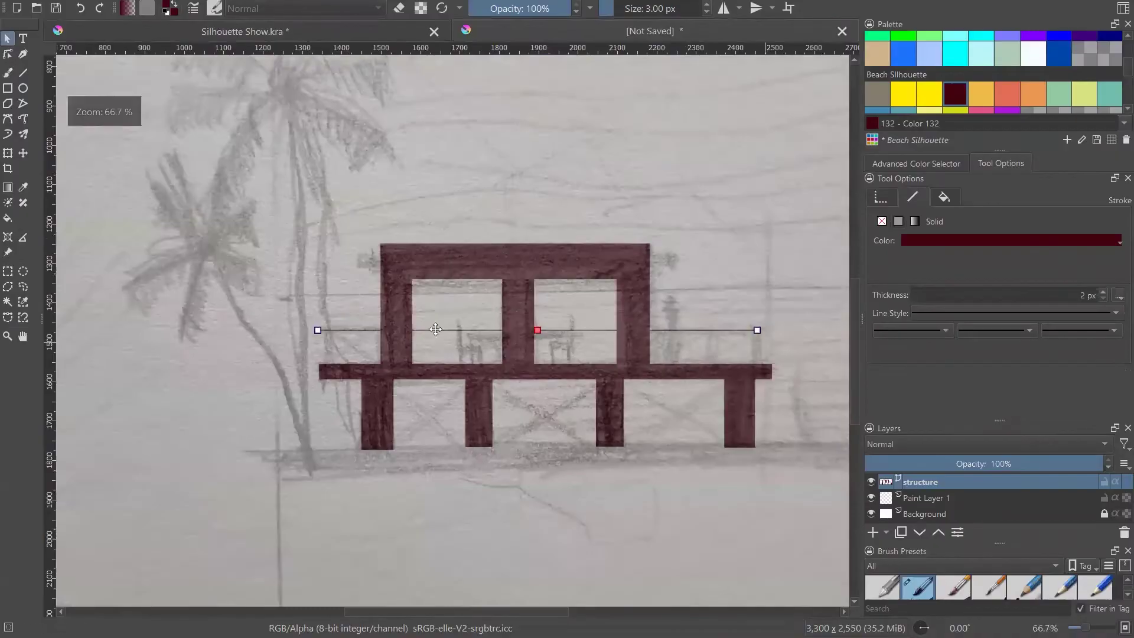
pyautogui.scroll(2, 400, 329)
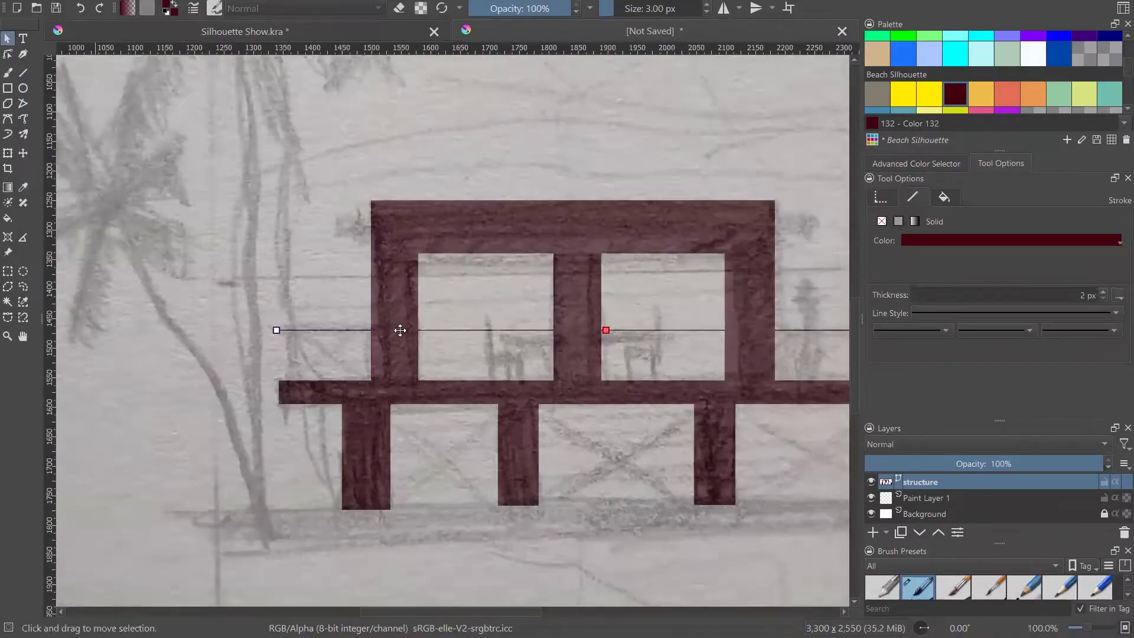
pyautogui.scroll(-1, 320, 326)
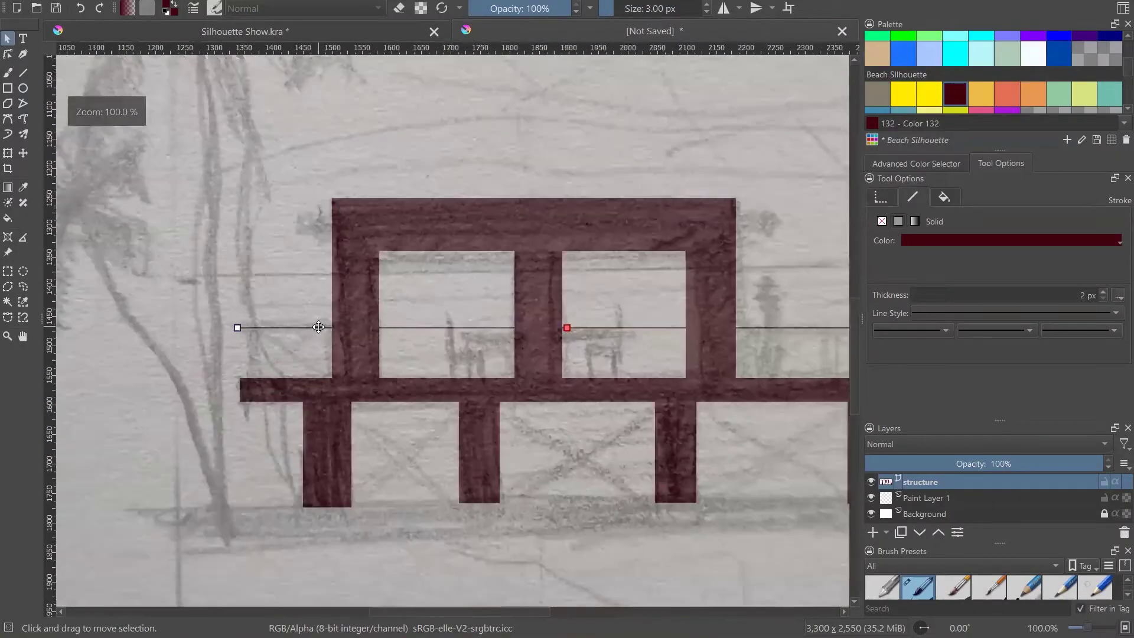
pyautogui.scroll(-1, 319, 327)
pyautogui.scroll(2, 686, 328)
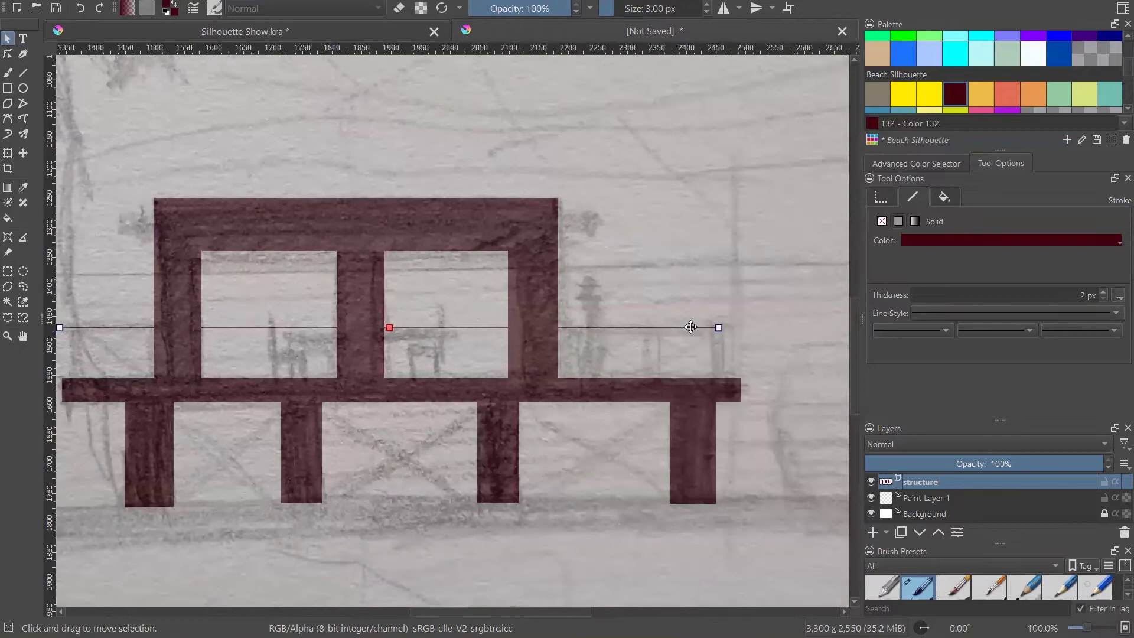
pyautogui.scroll(-1, 688, 328)
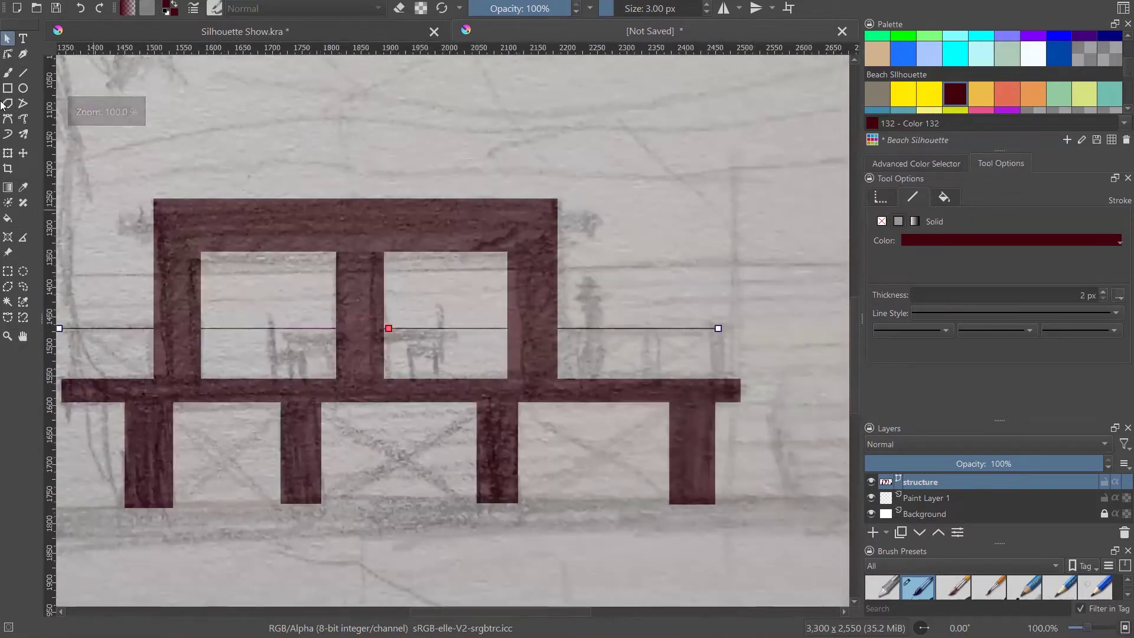
pyautogui.click(23, 72)
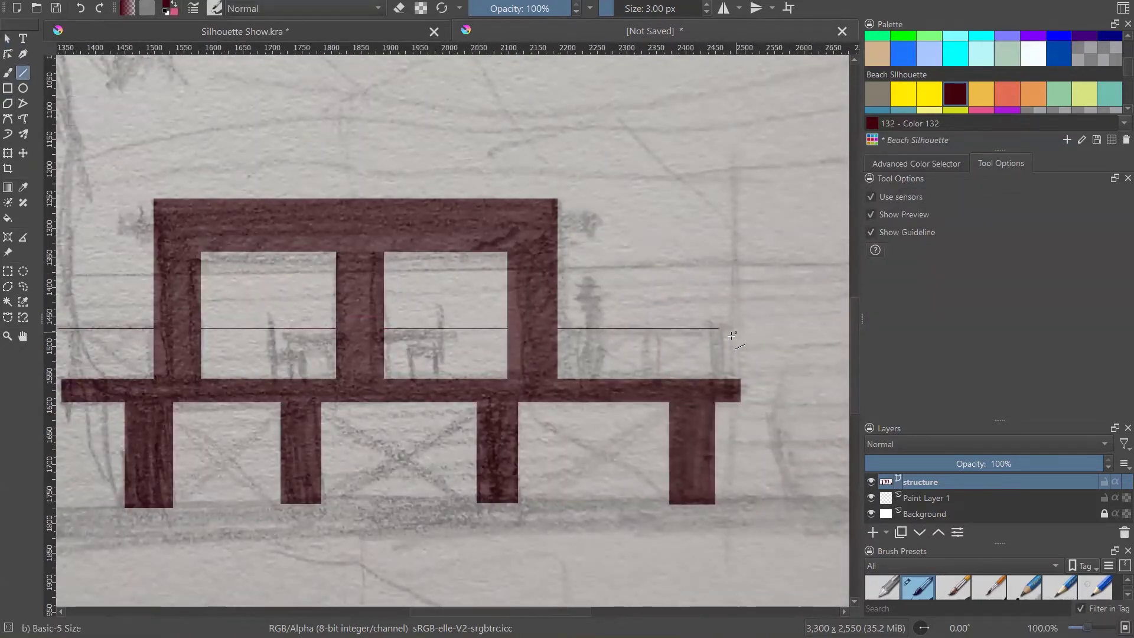
pyautogui.scroll(2, 702, 326)
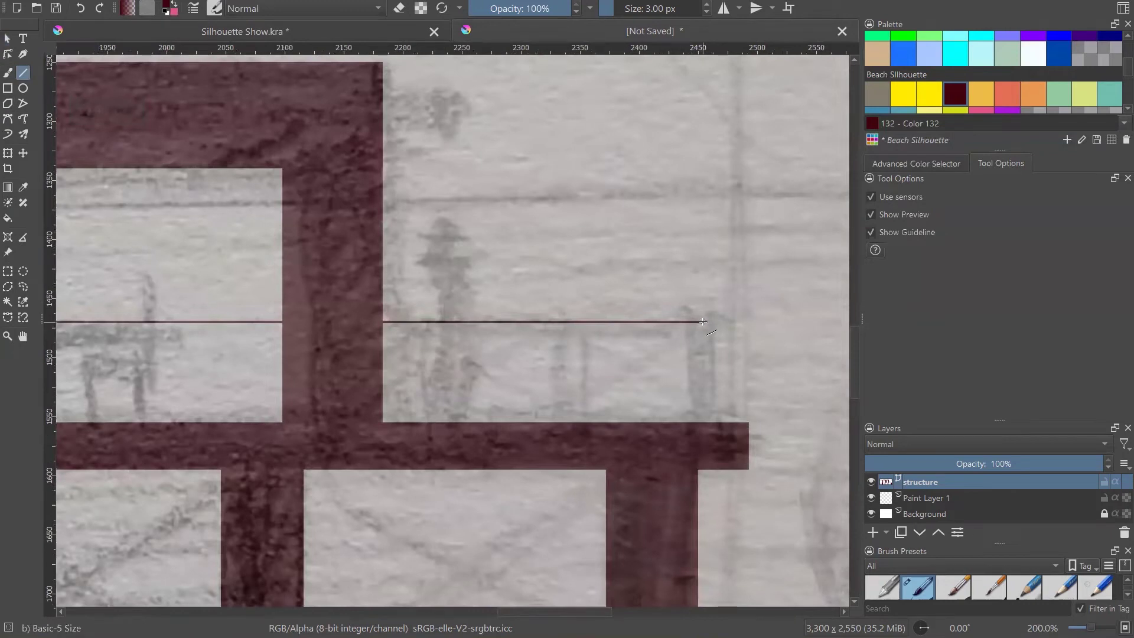
pyautogui.moveTo(699, 321)
pyautogui.mouseDown()
pyautogui.moveTo(687, 402)
pyautogui.moveTo(698, 436)
pyautogui.mouseUp()
# - Stretch the post down to meet the deck, then select the deck rectangle
pyautogui.click(7, 37)
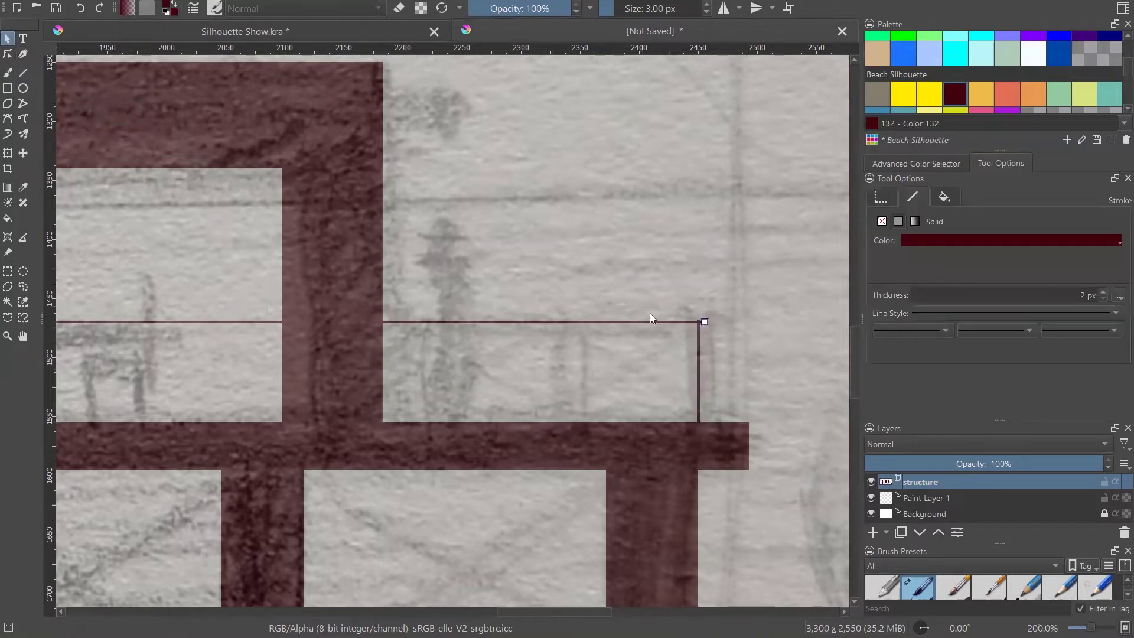
pyautogui.scroll(1, 686, 328)
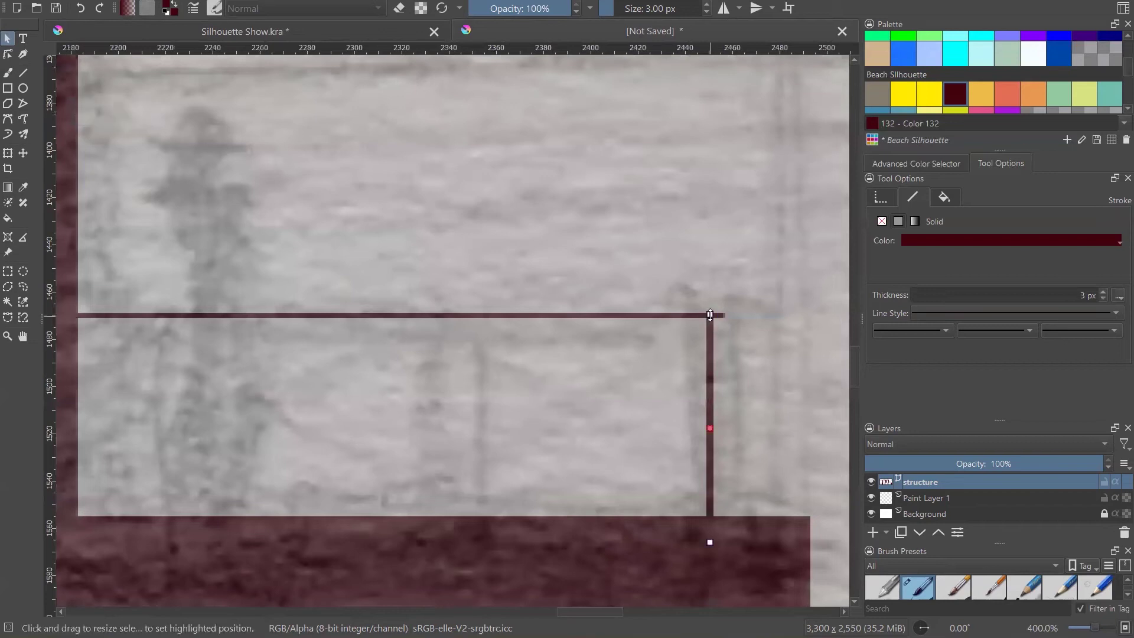
pyautogui.moveTo(710, 316); pyautogui.dragTo(711, 317)
pyautogui.click(618, 546)
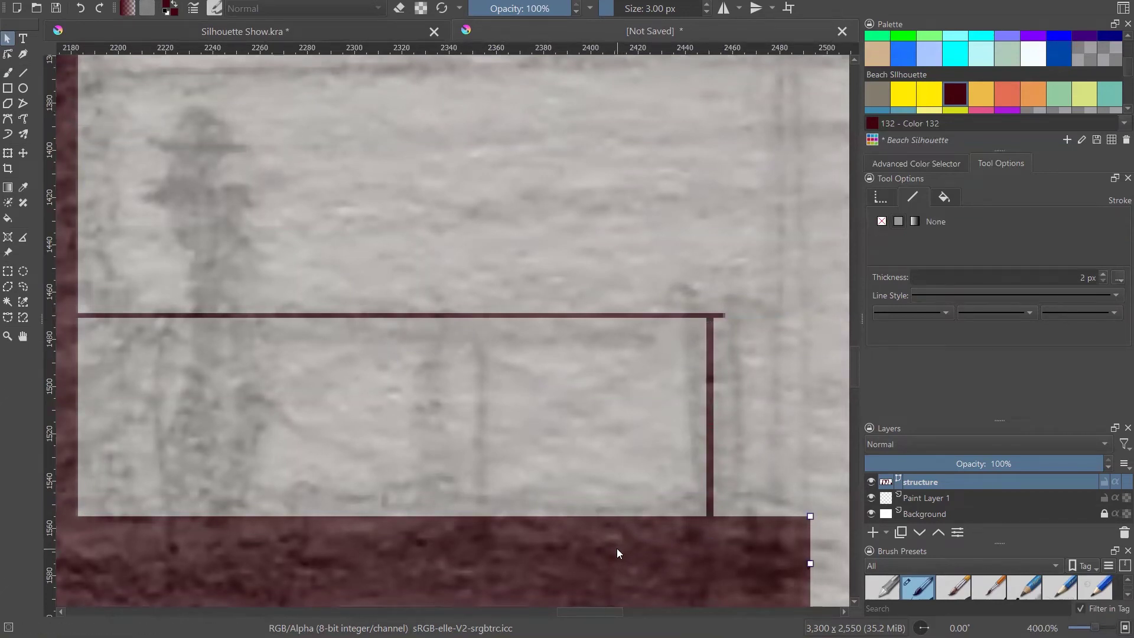
pyautogui.scroll(-5, 616, 548)
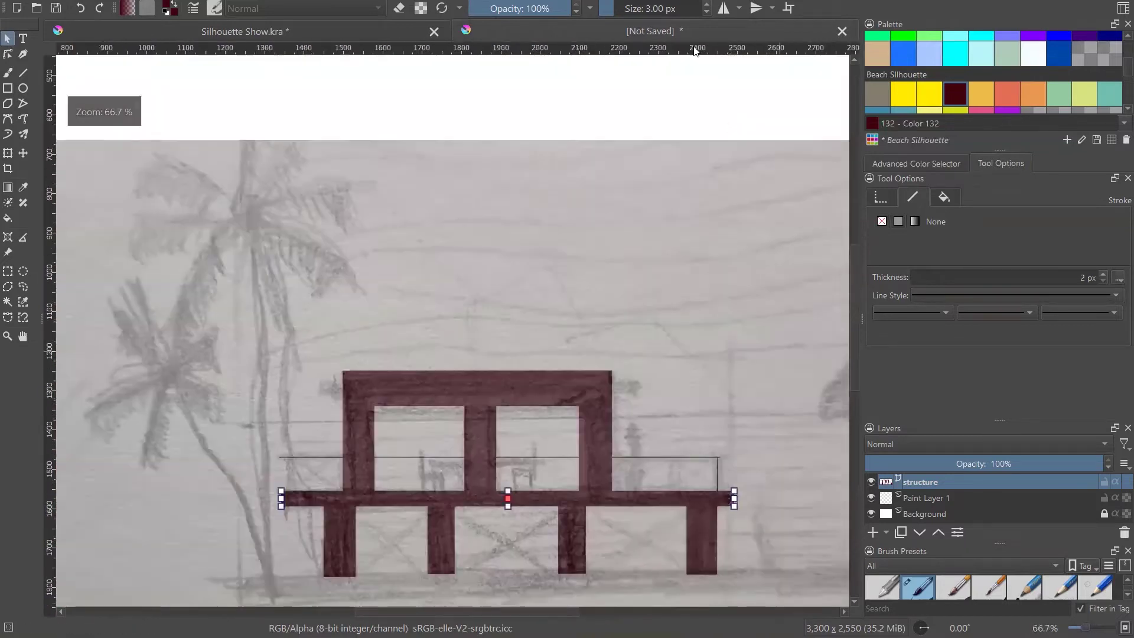
# - After glancing at the finished scene, extend the railing's right end past the corner post
pyautogui.click(343, 27)
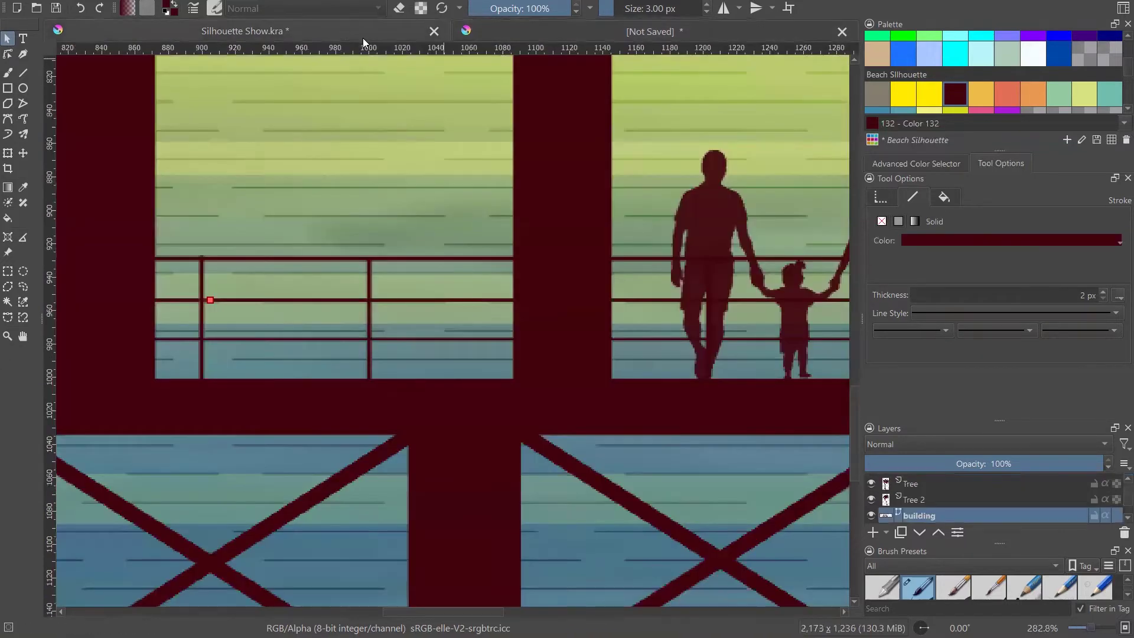
pyautogui.scroll(-2, 540, 226)
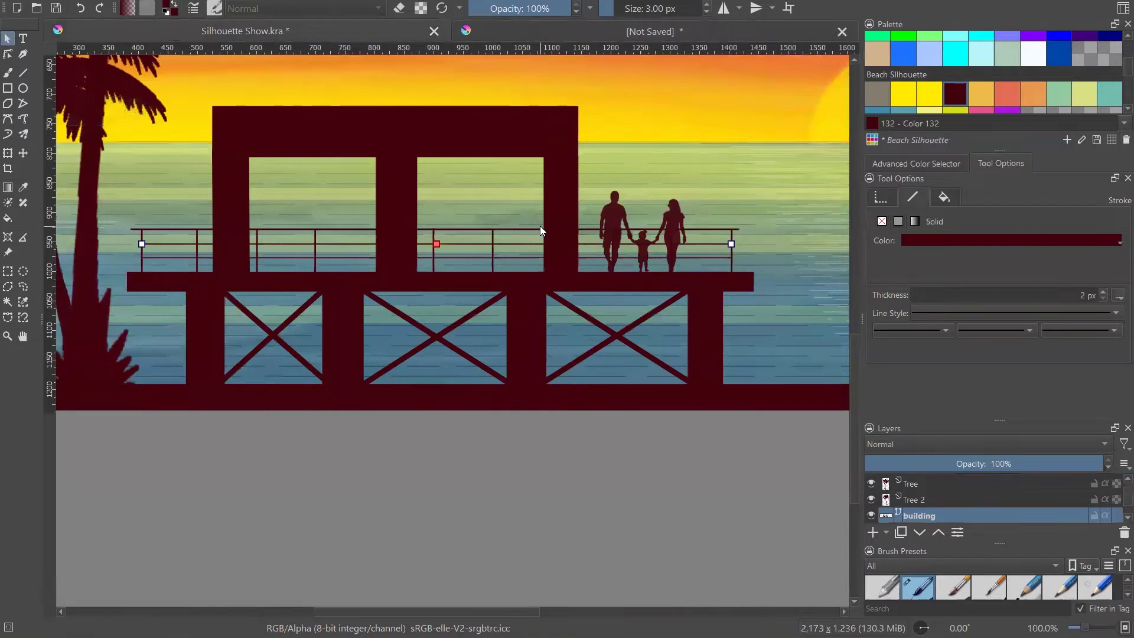
pyautogui.click(568, 30)
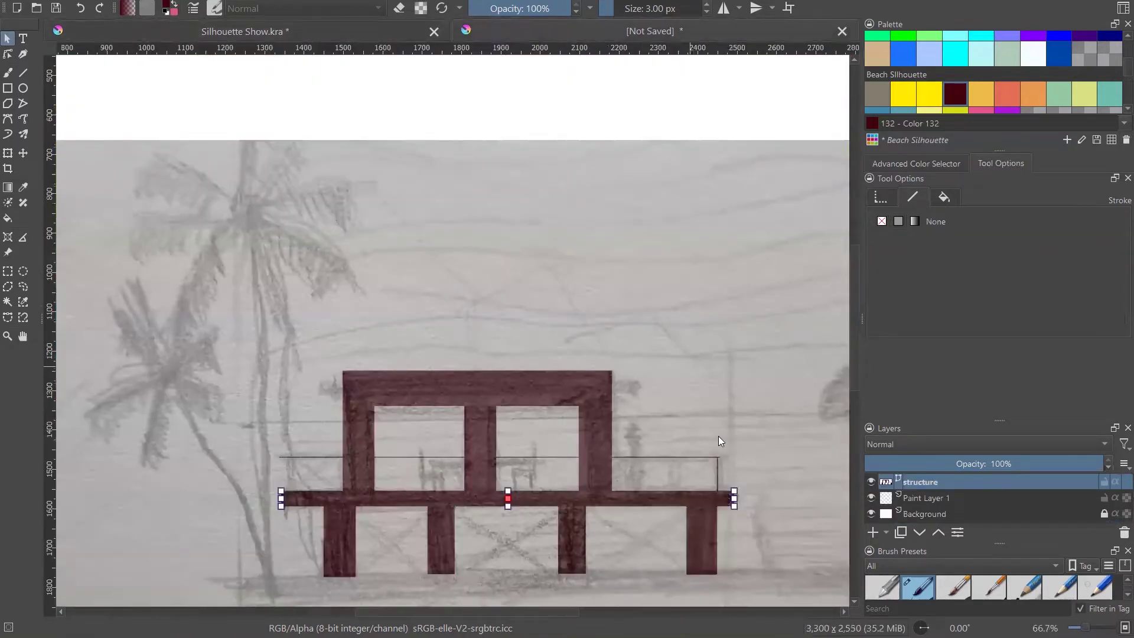
pyautogui.scroll(4, 722, 474)
pyautogui.click(688, 406)
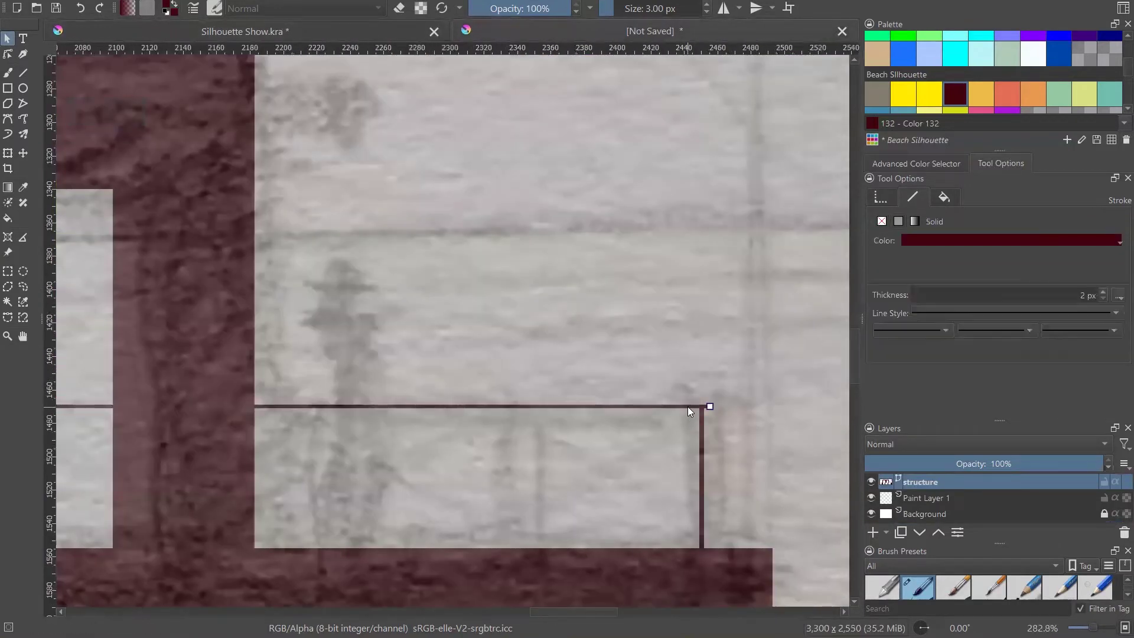
pyautogui.moveTo(710, 407); pyautogui.dragTo(740, 406)
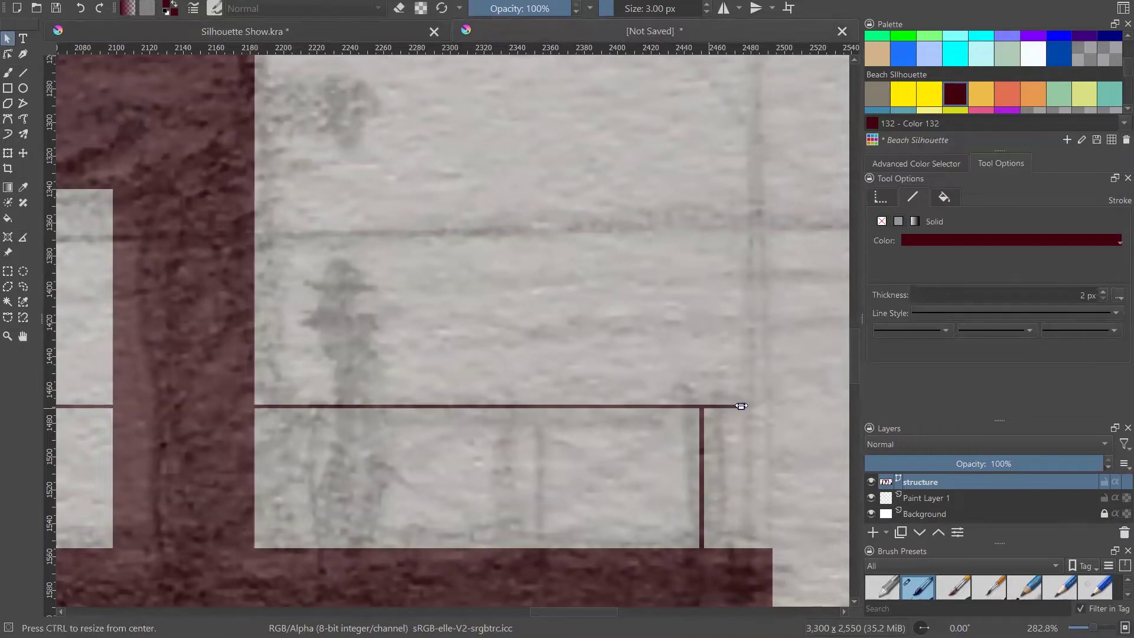
# - Compare stroke thicknesses: the vertical post at 3 px and the railing at 2 px
pyautogui.scroll(-1, 723, 431)
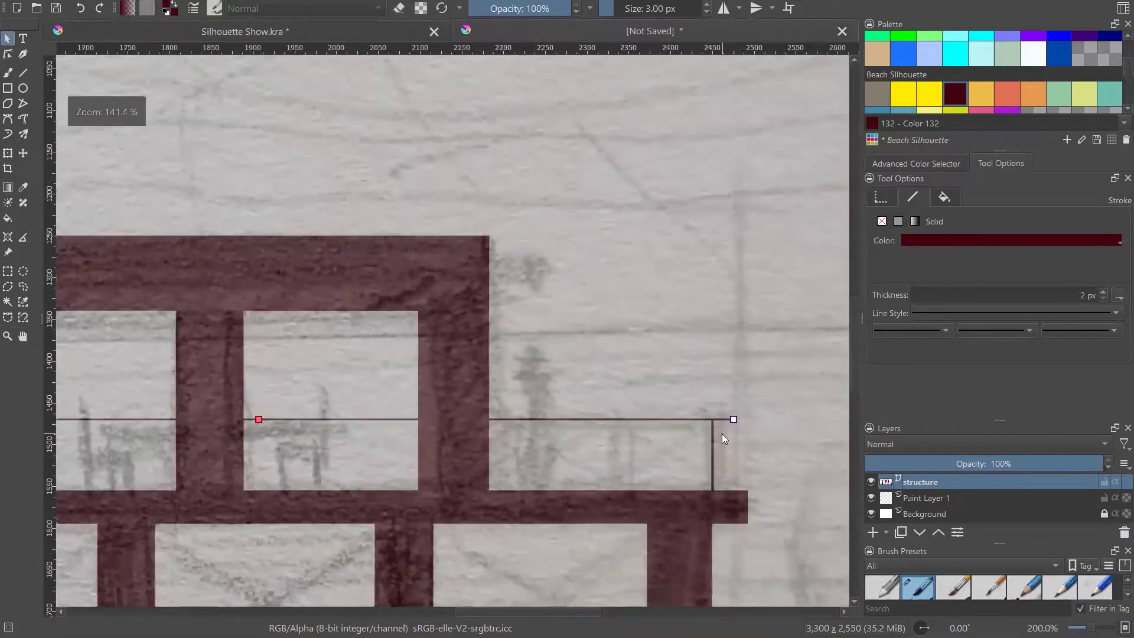
pyautogui.click(712, 448)
pyautogui.click(1091, 295)
pyautogui.click(607, 418)
pyautogui.click(712, 445)
pyautogui.click(677, 418)
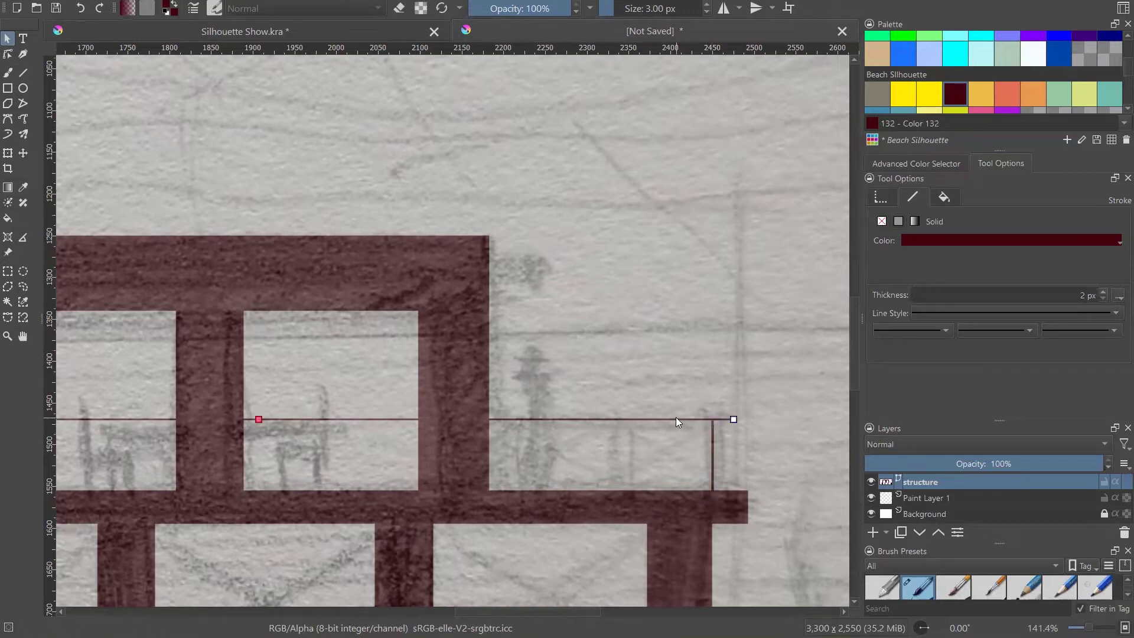
pyautogui.scroll(1, 1087, 299)
pyautogui.doubleClick(1086, 295)
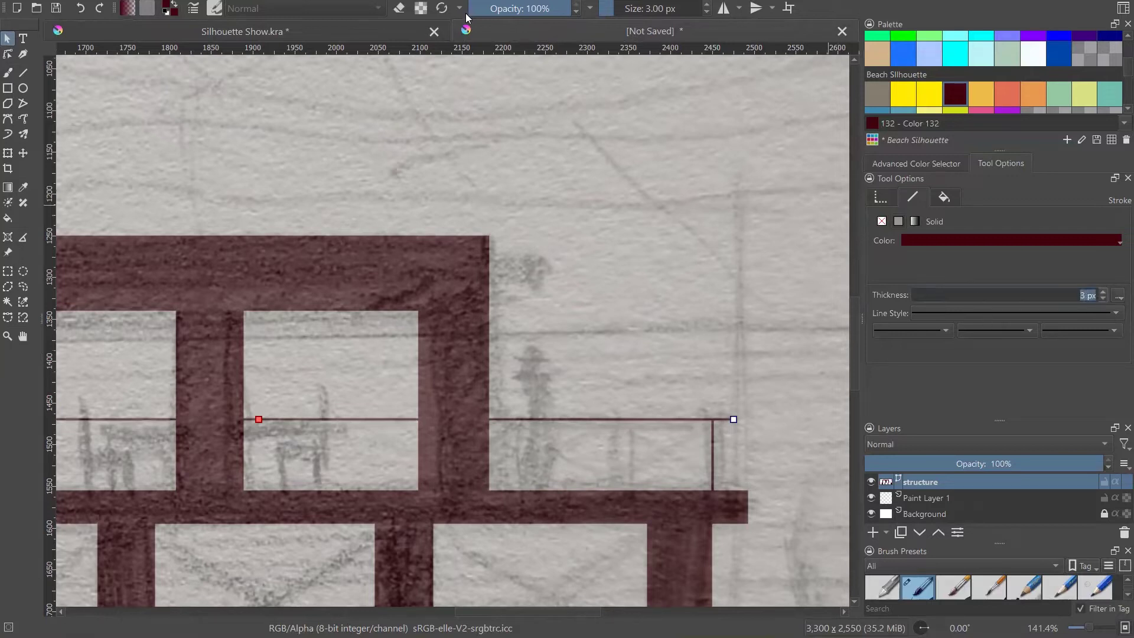
# - Deselect the lines and select the vertical post line again
pyautogui.click(397, 141)
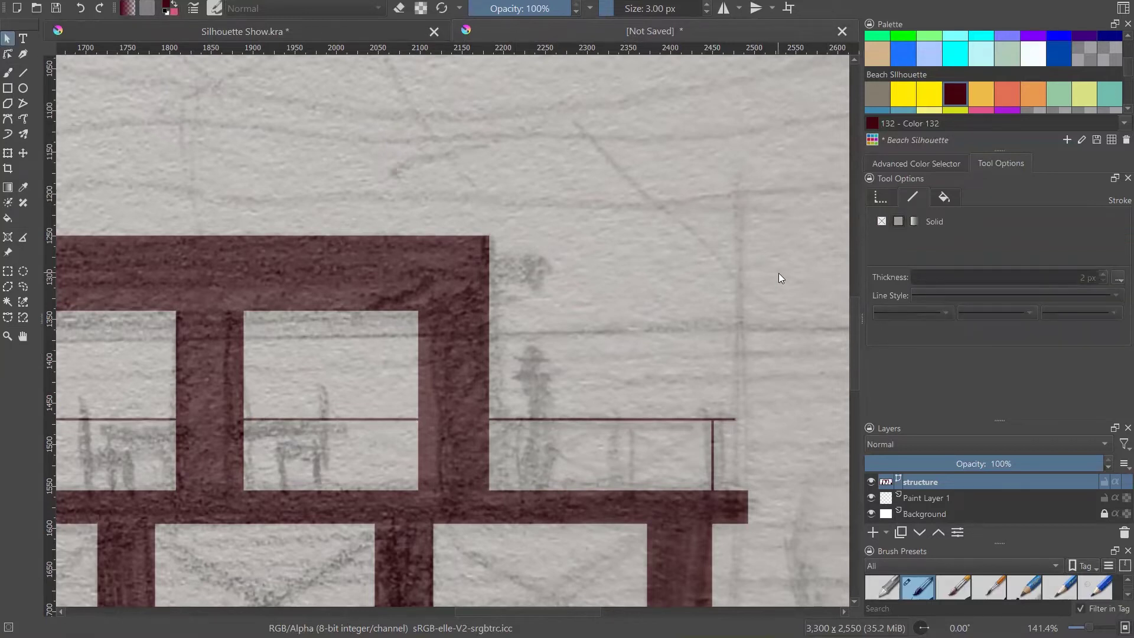
pyautogui.scroll(-2, 778, 272)
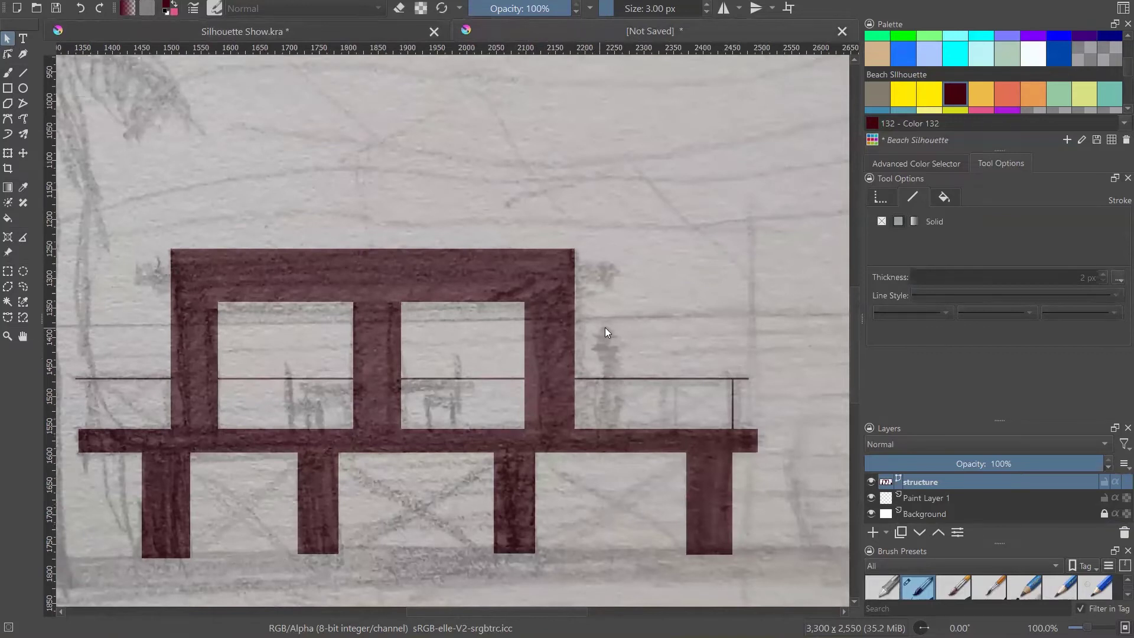
pyautogui.scroll(2, 67, 414)
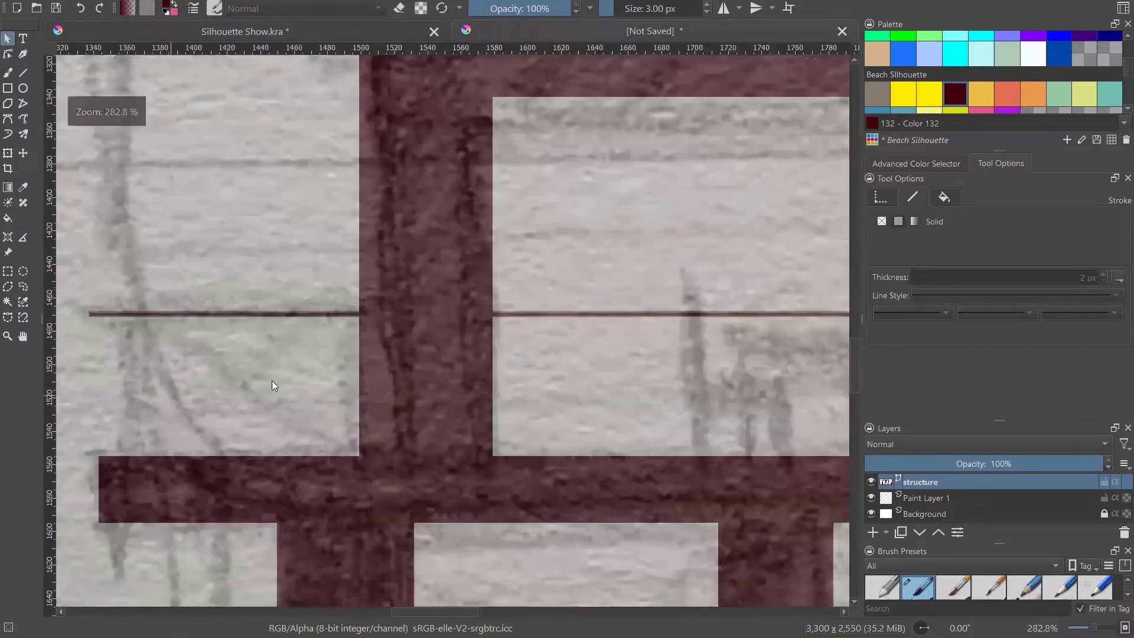
pyautogui.scroll(-2, 146, 373)
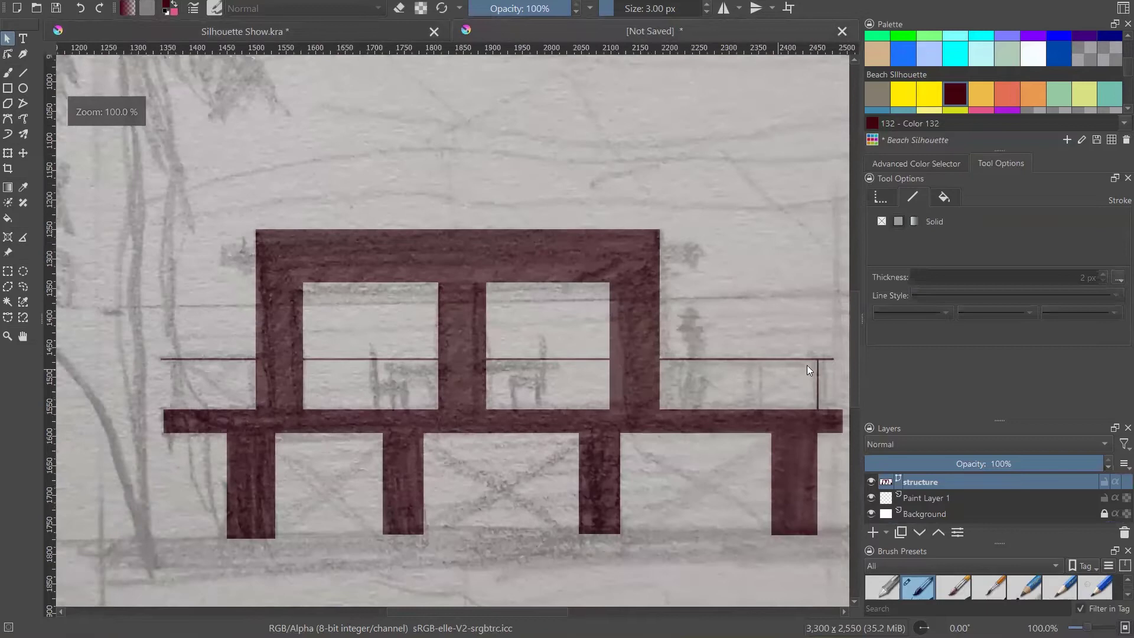
pyautogui.click(816, 371)
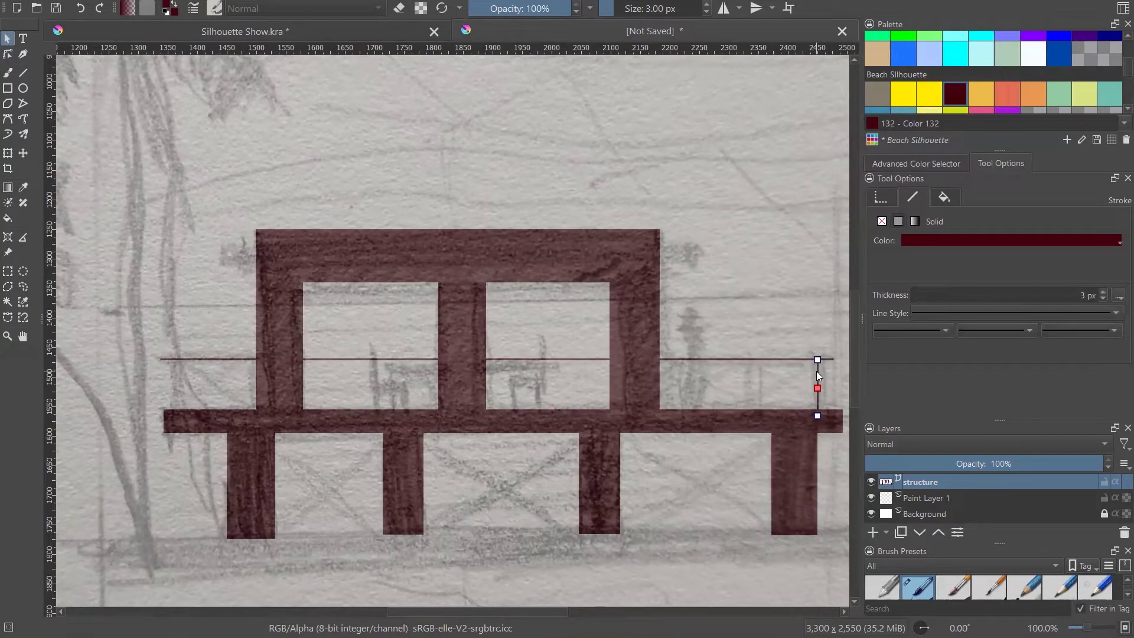
# - Copy the vertical post, paste it at the rail's left end and lower it onto the deck
pyautogui.hotkey('ctrl', 'c')
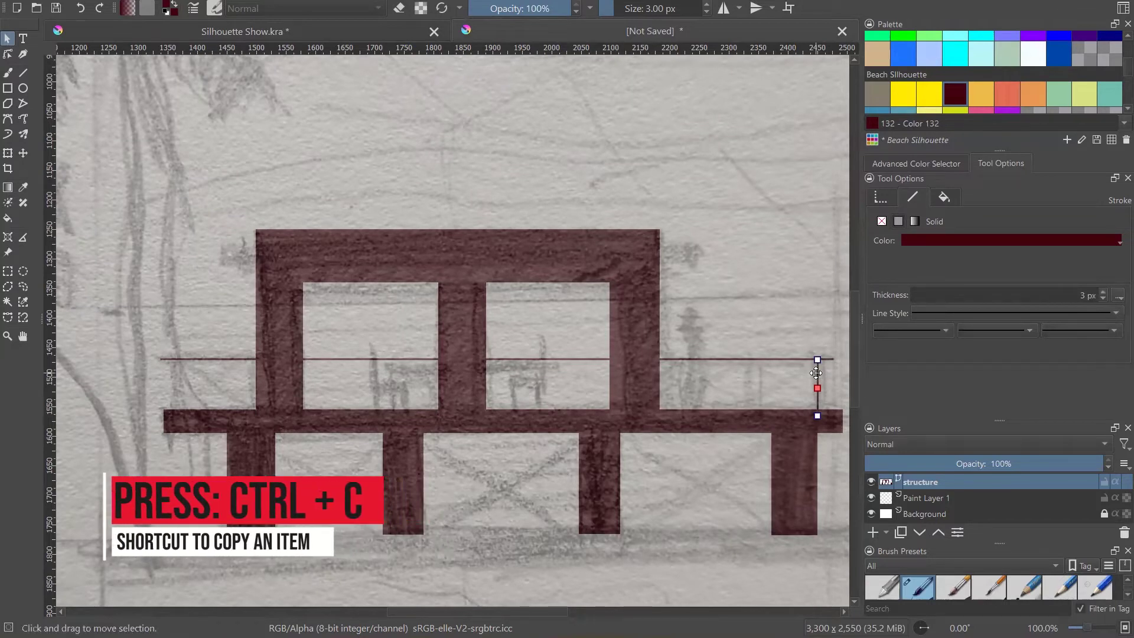
pyautogui.scroll(3, 174, 376)
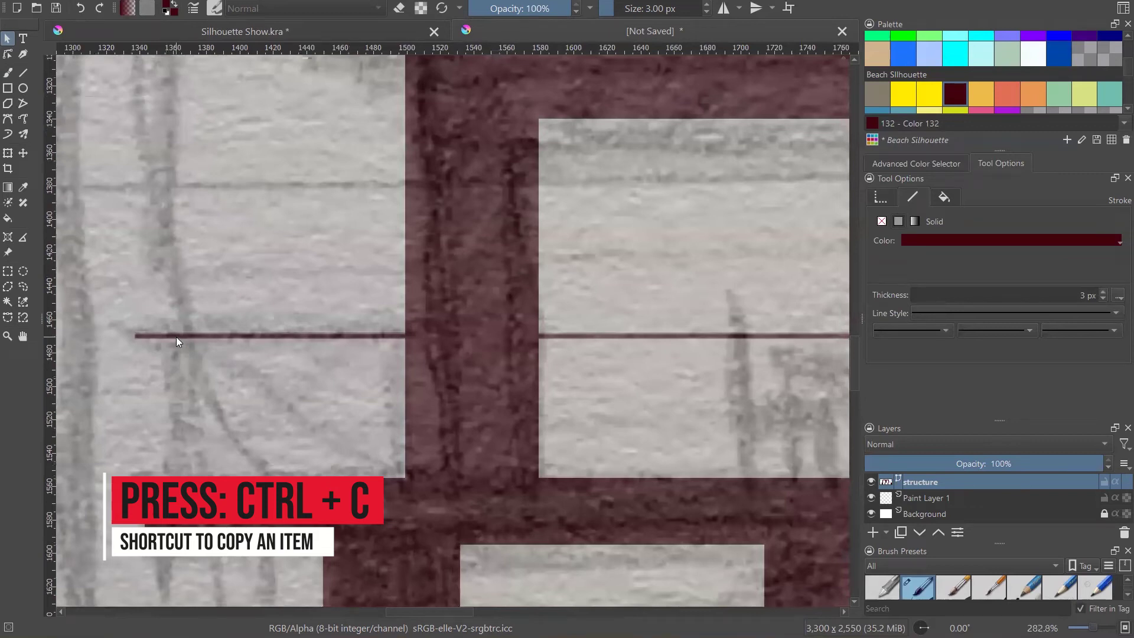
pyautogui.hotkey('ctrl', 'v')
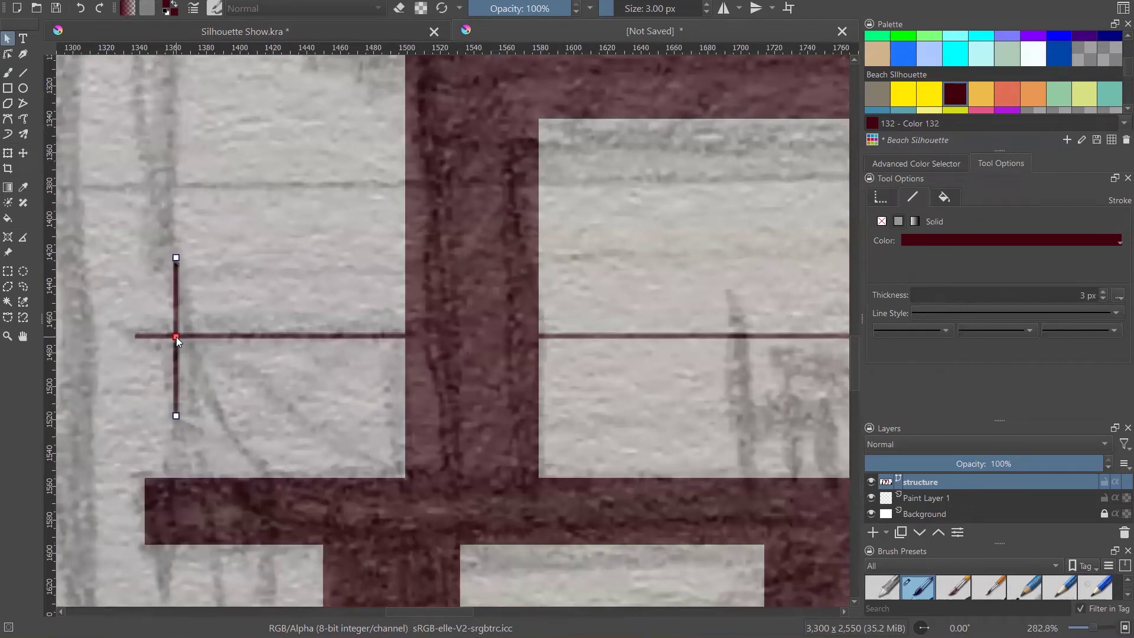
pyautogui.moveTo(174, 270); pyautogui.dragTo(176, 346)
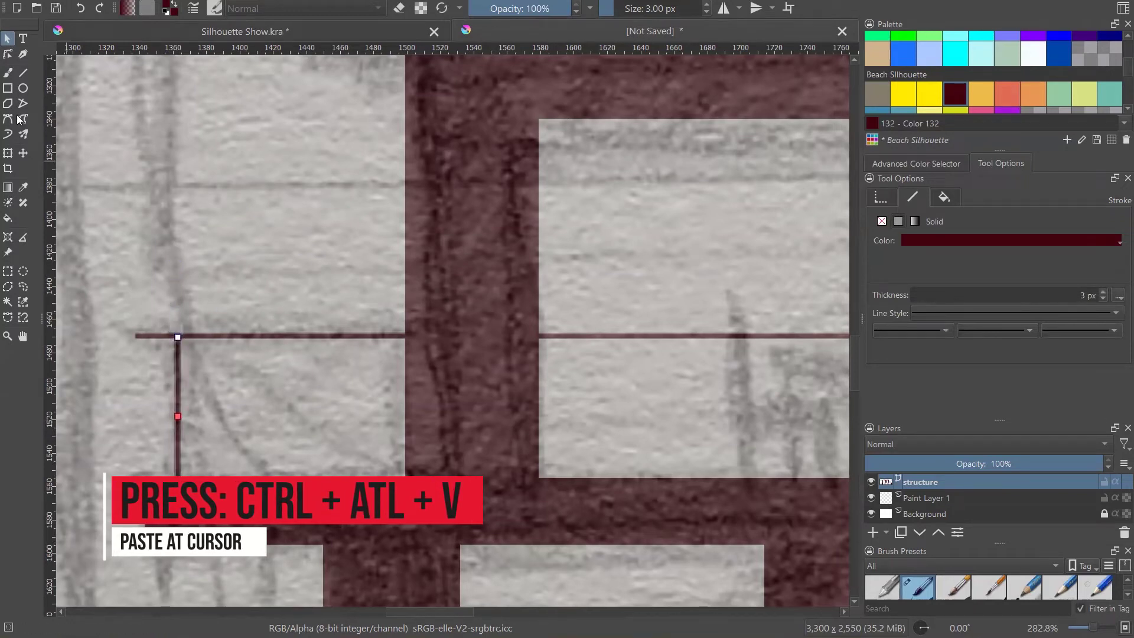
pyautogui.click(23, 39)
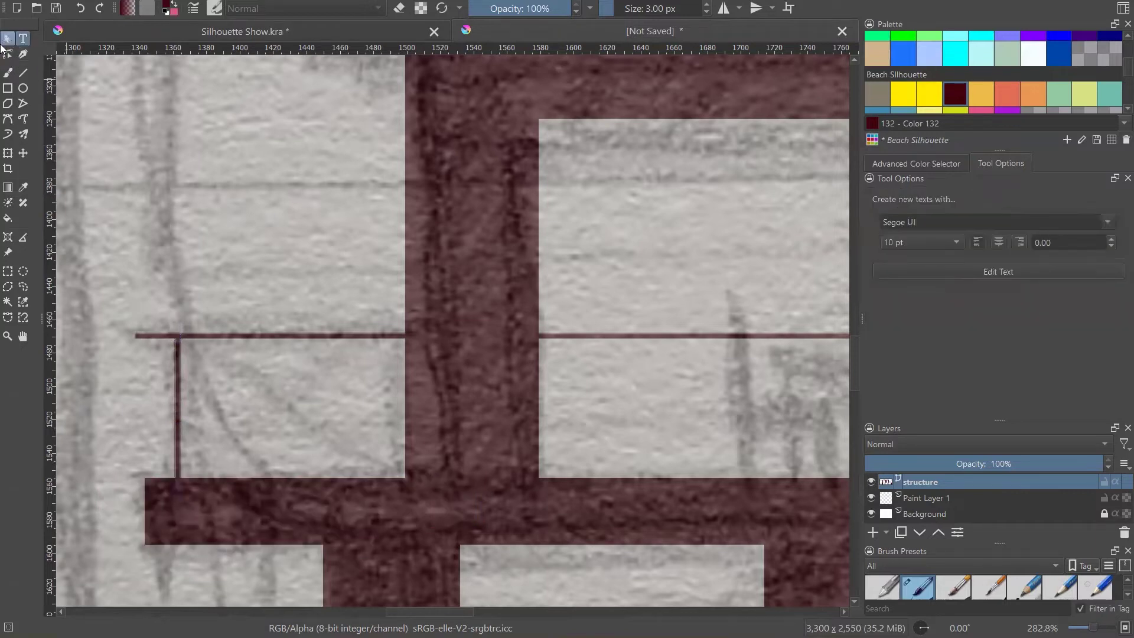
pyautogui.click(23, 72)
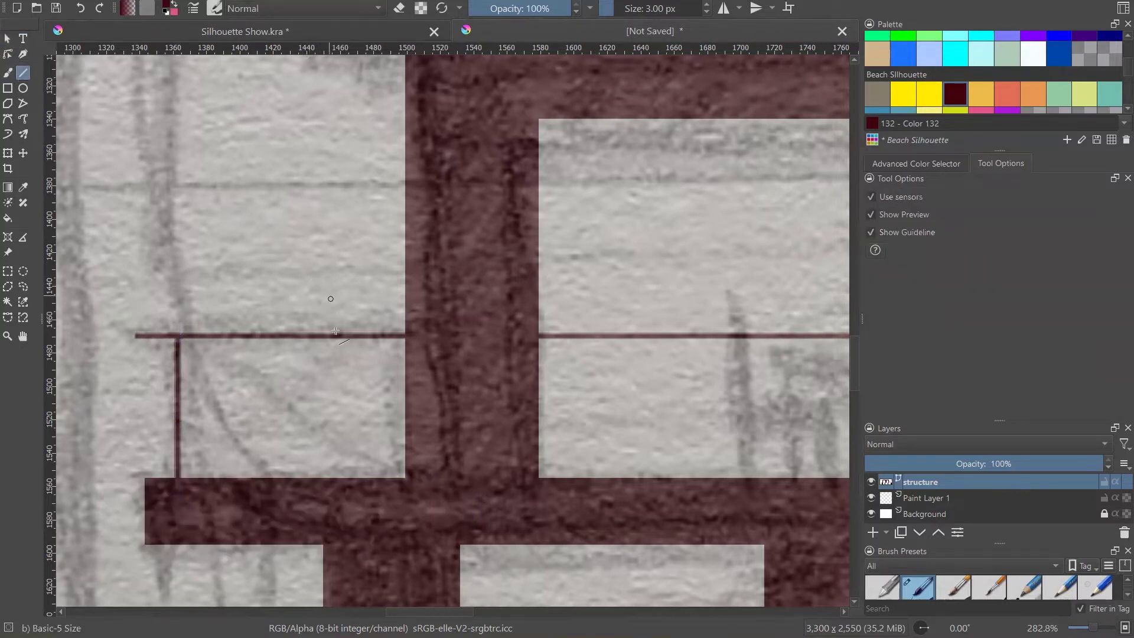
pyautogui.scroll(-2, 329, 352)
pyautogui.scroll(-1, 325, 358)
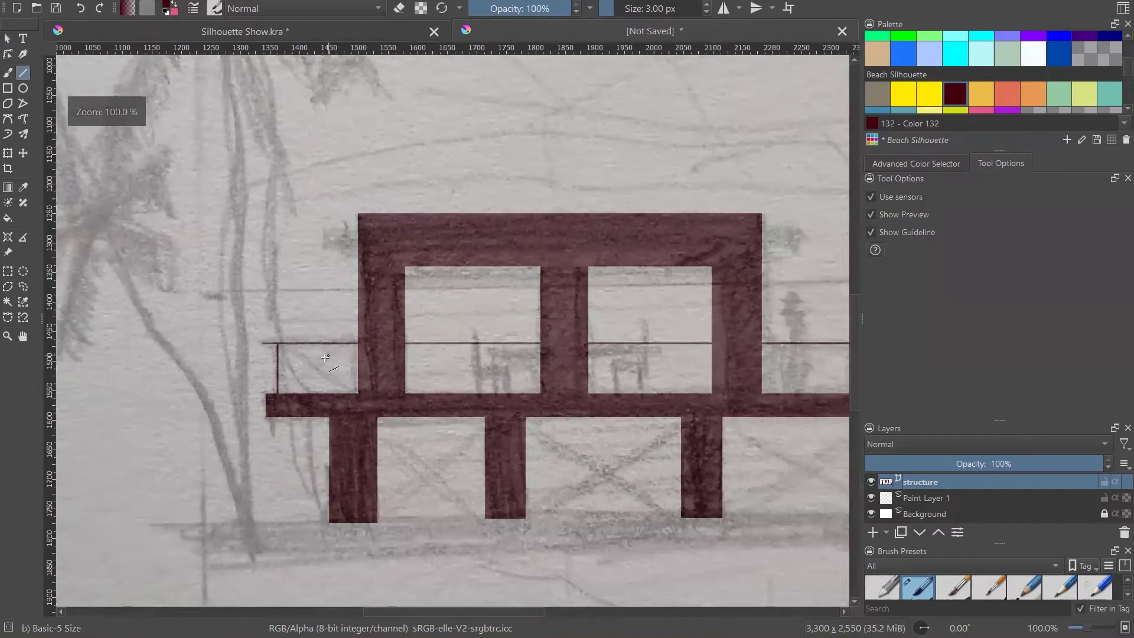
pyautogui.scroll(-1, 325, 358)
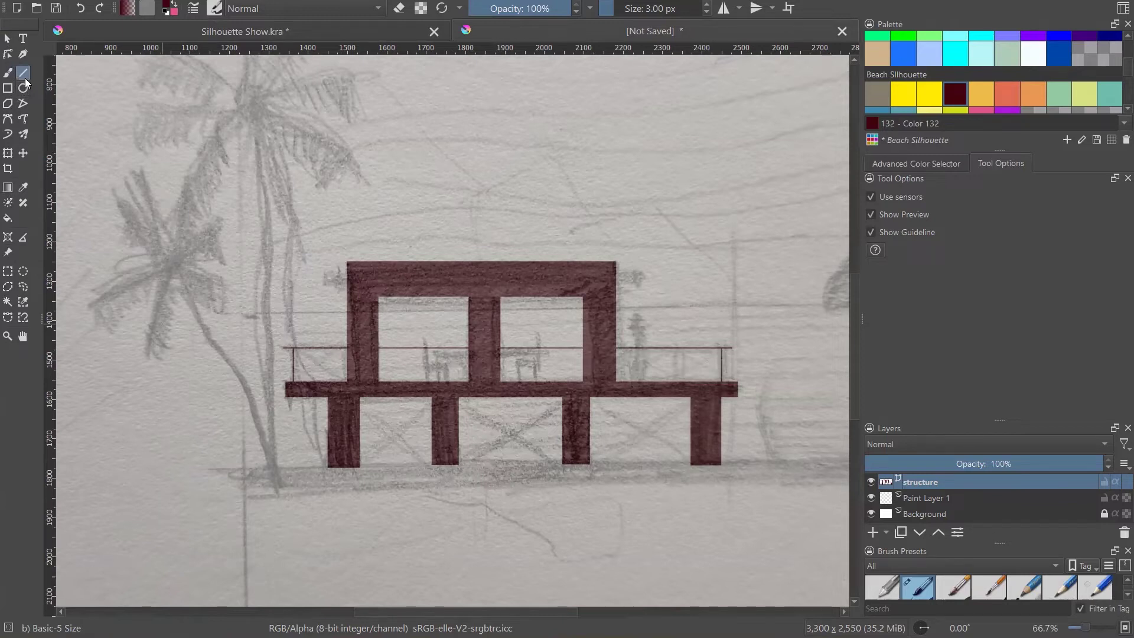
# - Drag two vertical guides from the ruler, one along the building's left edge
pyautogui.moveTo(49, 120); pyautogui.dragTo(293, 390)
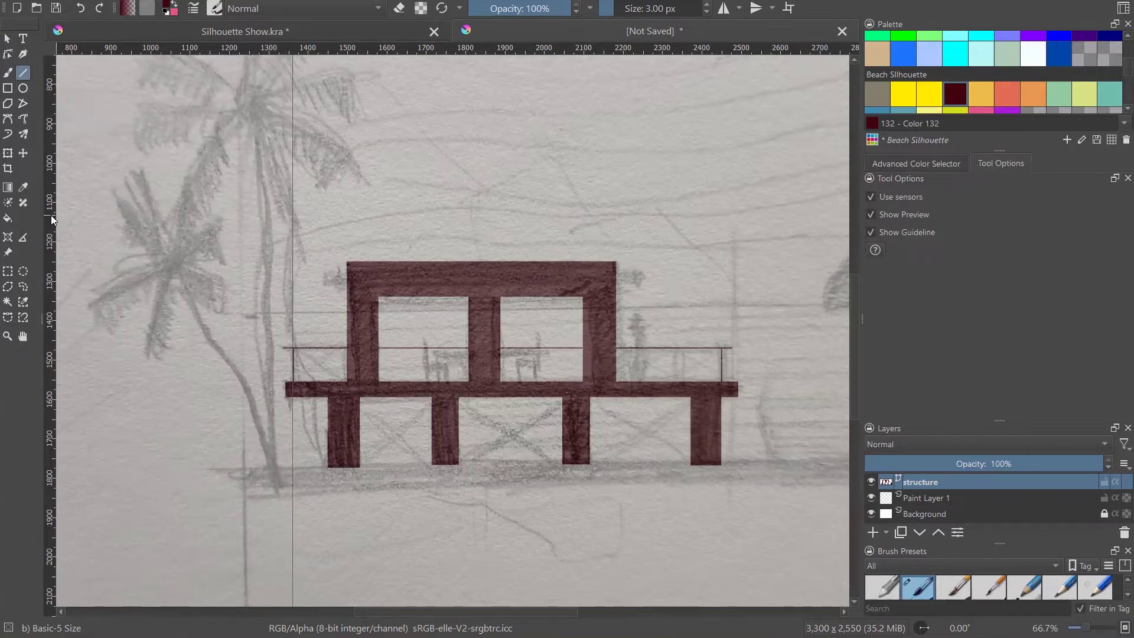
pyautogui.moveTo(49, 222); pyautogui.dragTo(347, 254)
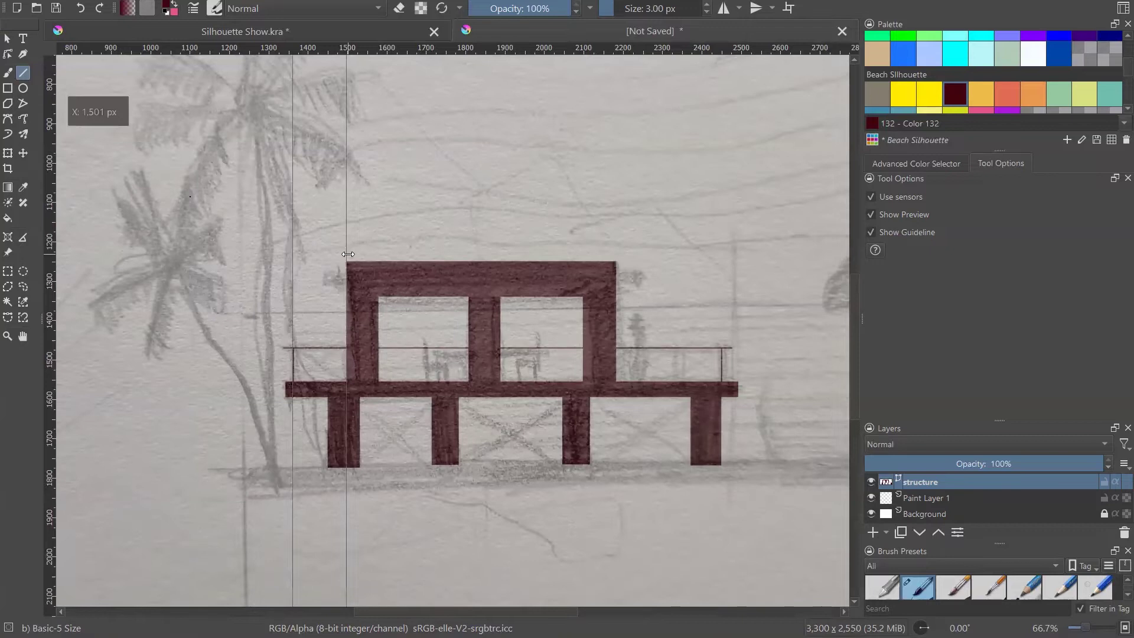
pyautogui.scroll(1, 323, 361)
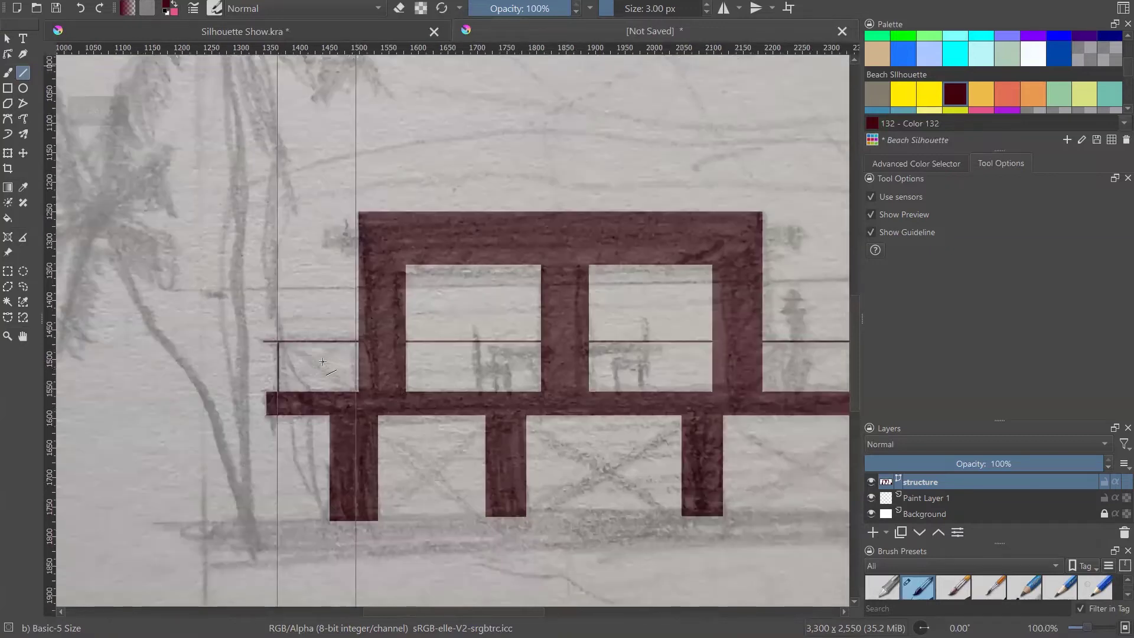
pyautogui.scroll(3, 323, 361)
# - Move the second post to the right end of the left railing bay and shift the guides left
pyautogui.click(7, 37)
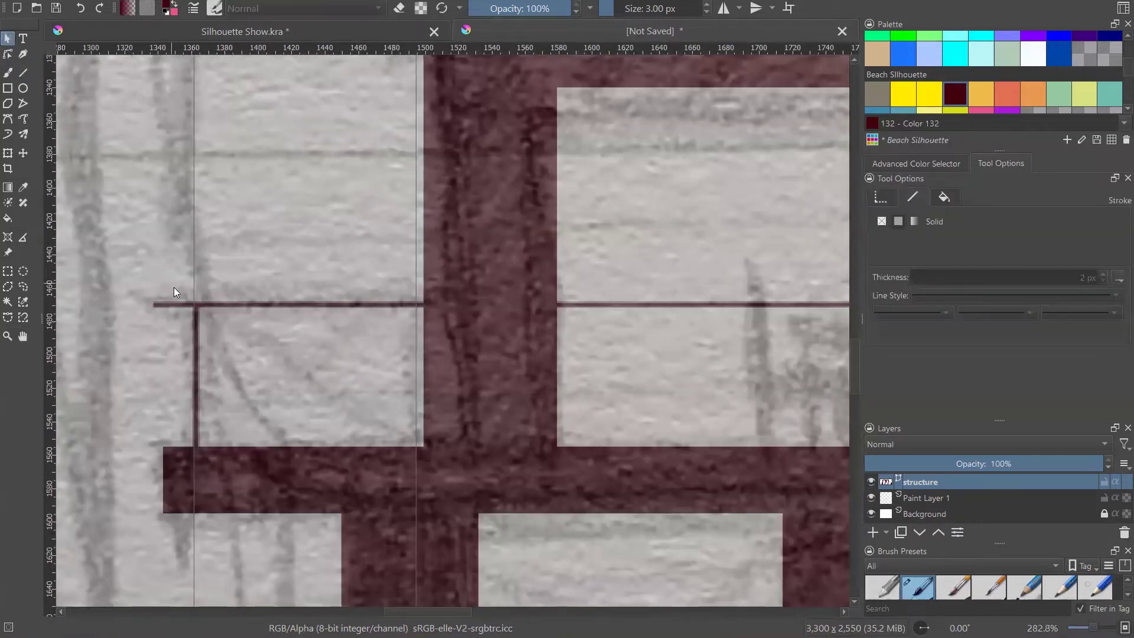
pyautogui.click(400, 318)
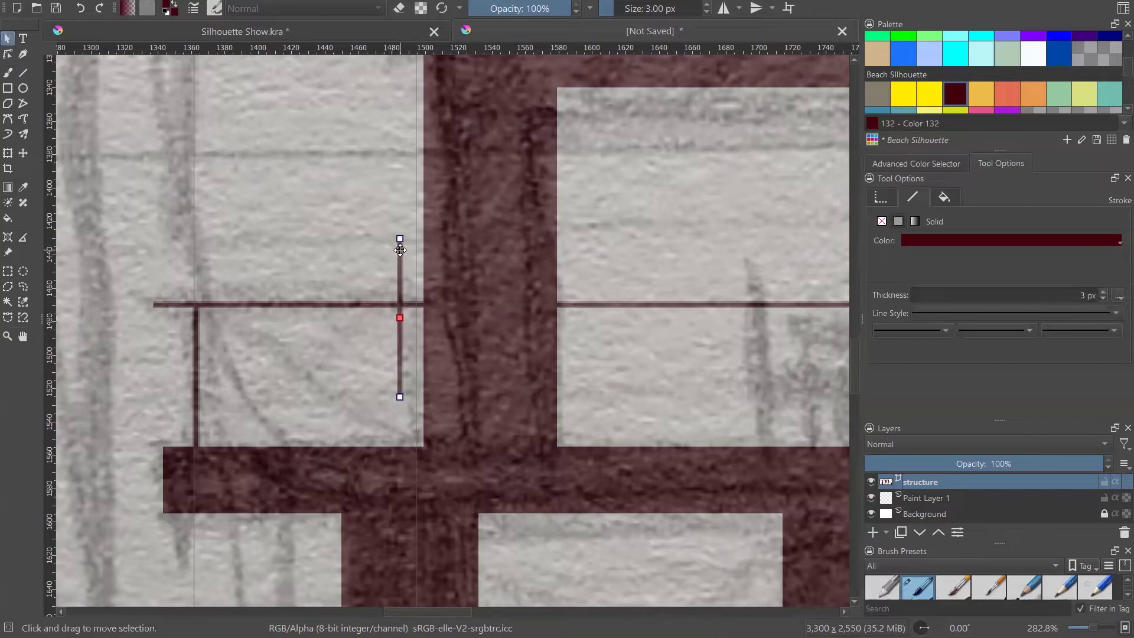
pyautogui.moveTo(400, 250); pyautogui.dragTo(415, 316)
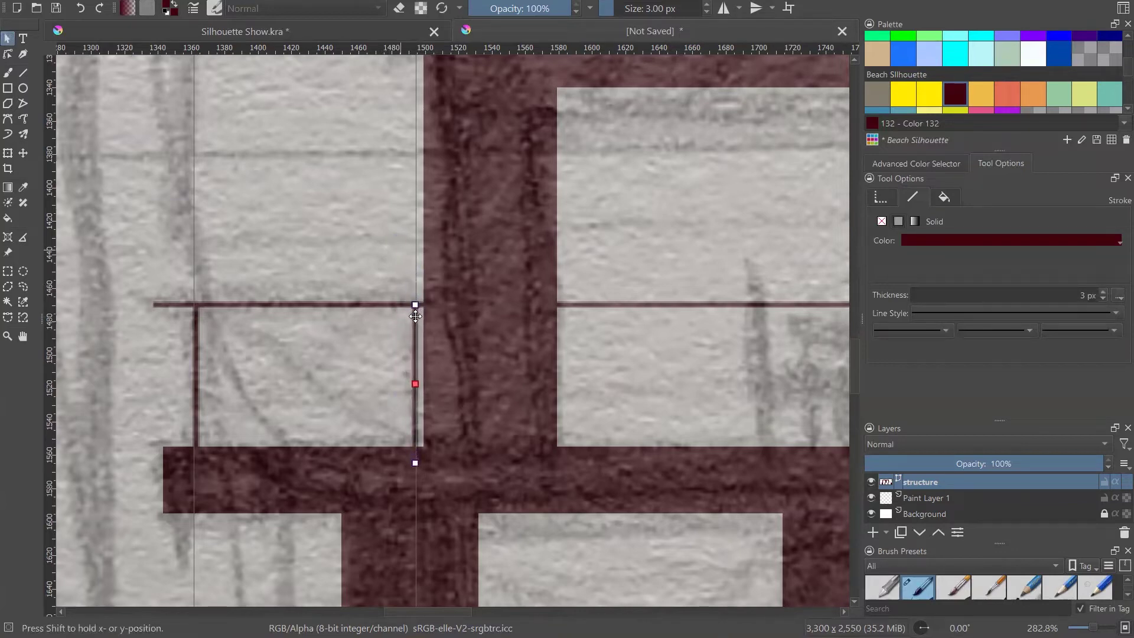
pyautogui.moveTo(411, 241); pyautogui.dragTo(21, 243)
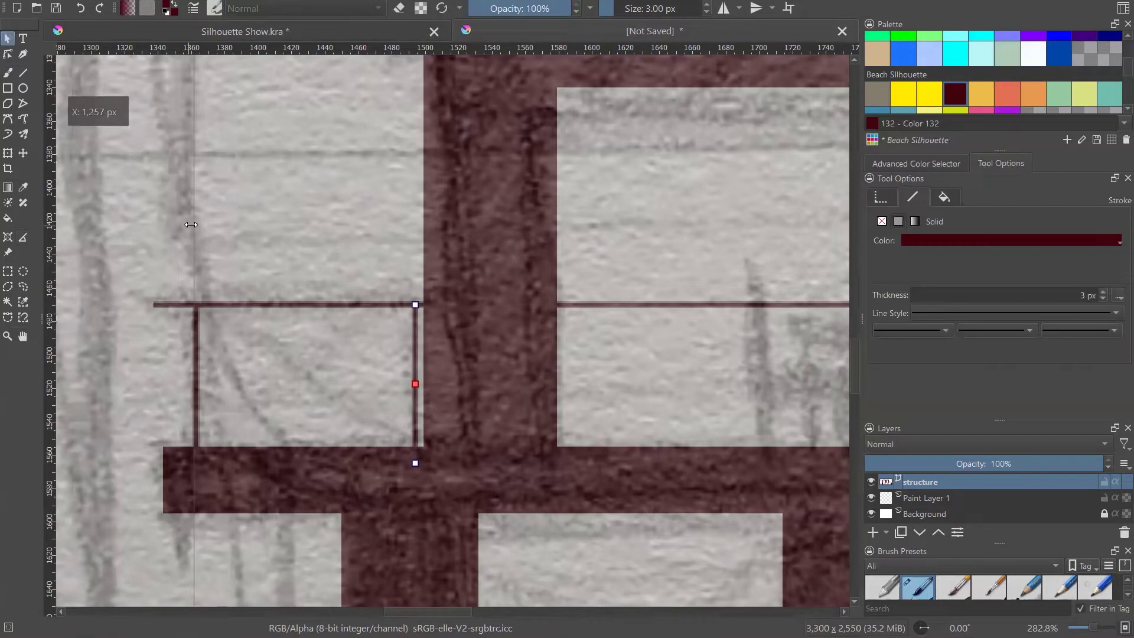
pyautogui.moveTo(194, 228); pyautogui.dragTo(47, 246)
# - Select both the left and right railing posts together
pyautogui.click(198, 316)
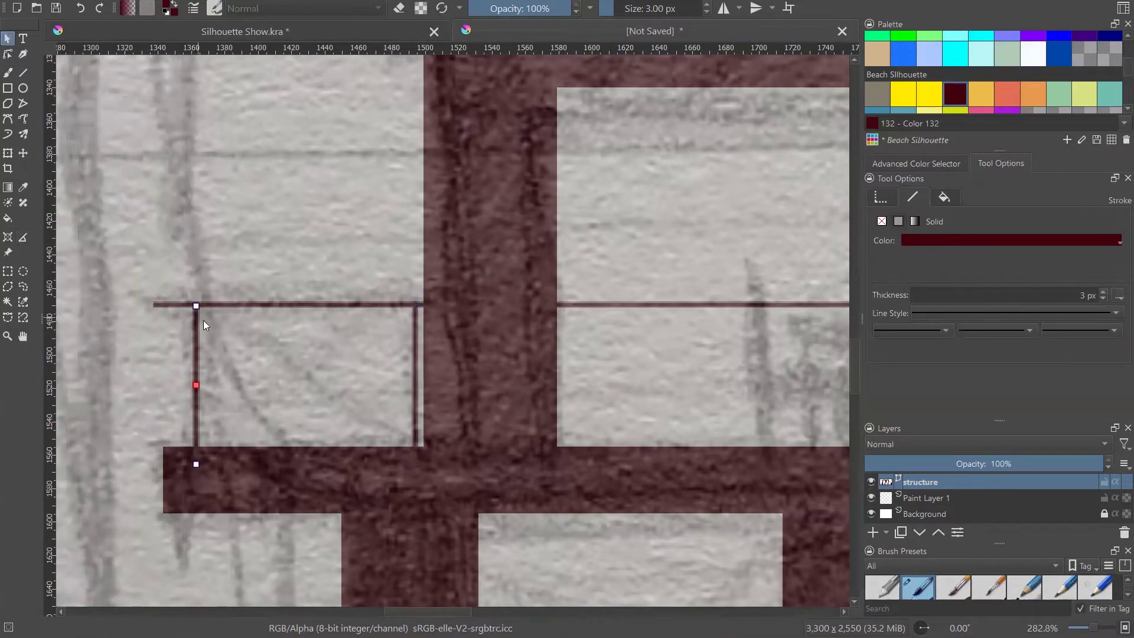
pyautogui.keyDown('shift'); pyautogui.click(417, 353); pyautogui.keyUp('shift')
pyautogui.click(207, 328)
pyautogui.click(197, 355)
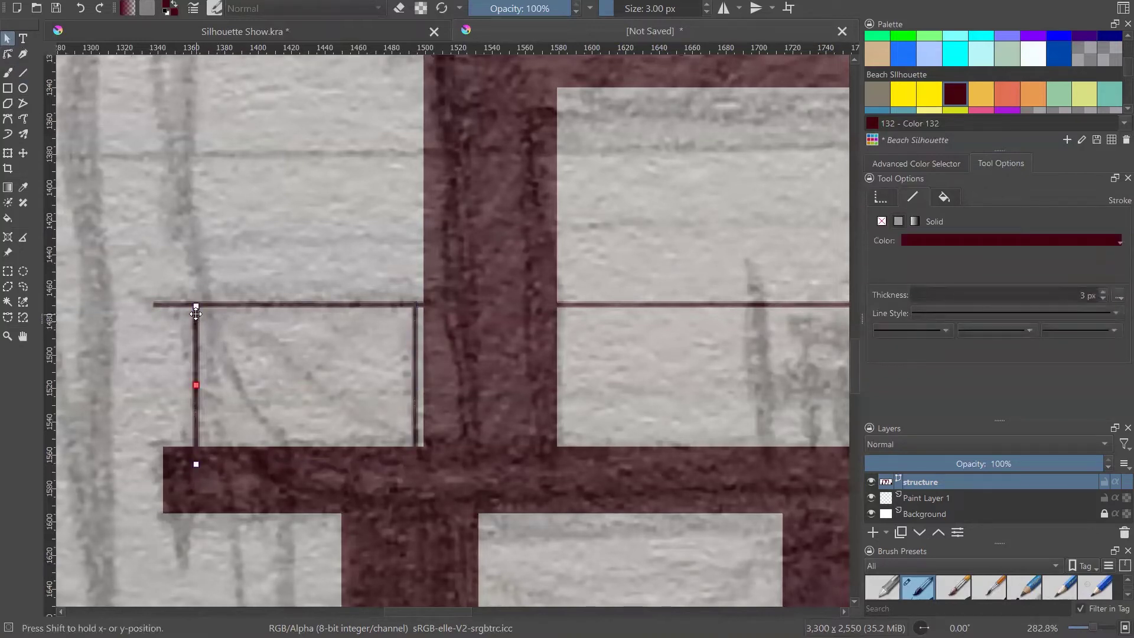
pyautogui.keyDown('shift'); pyautogui.click(414, 331); pyautogui.keyUp('shift')
# - Group the two posts, then copy and paste the group into the next bay
pyautogui.rightClick(287, 338)
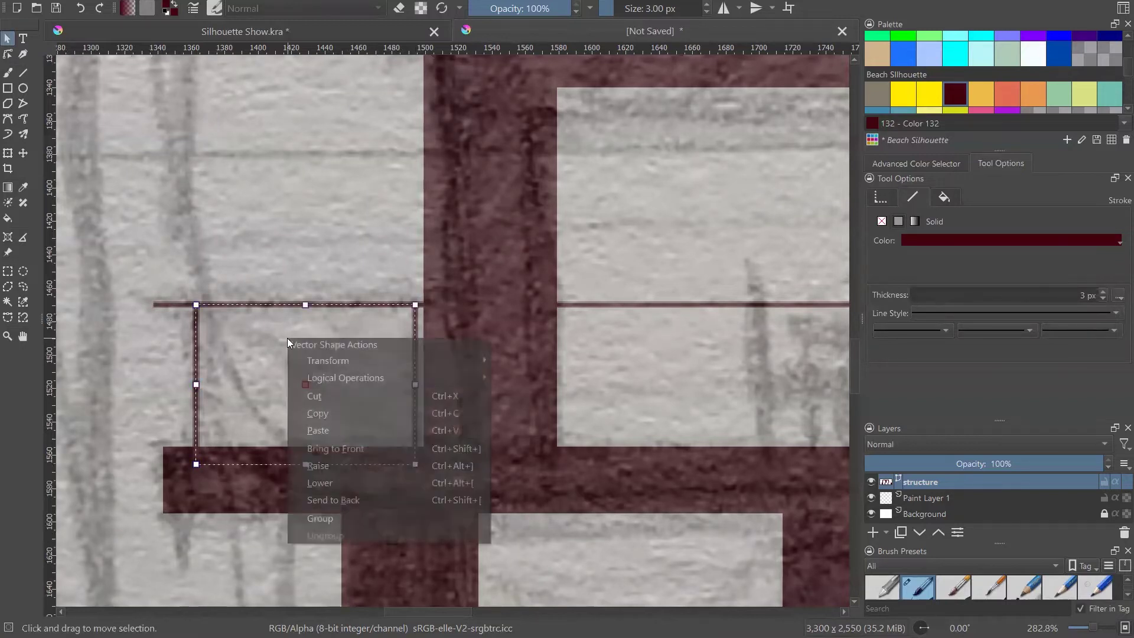
pyautogui.click(366, 517)
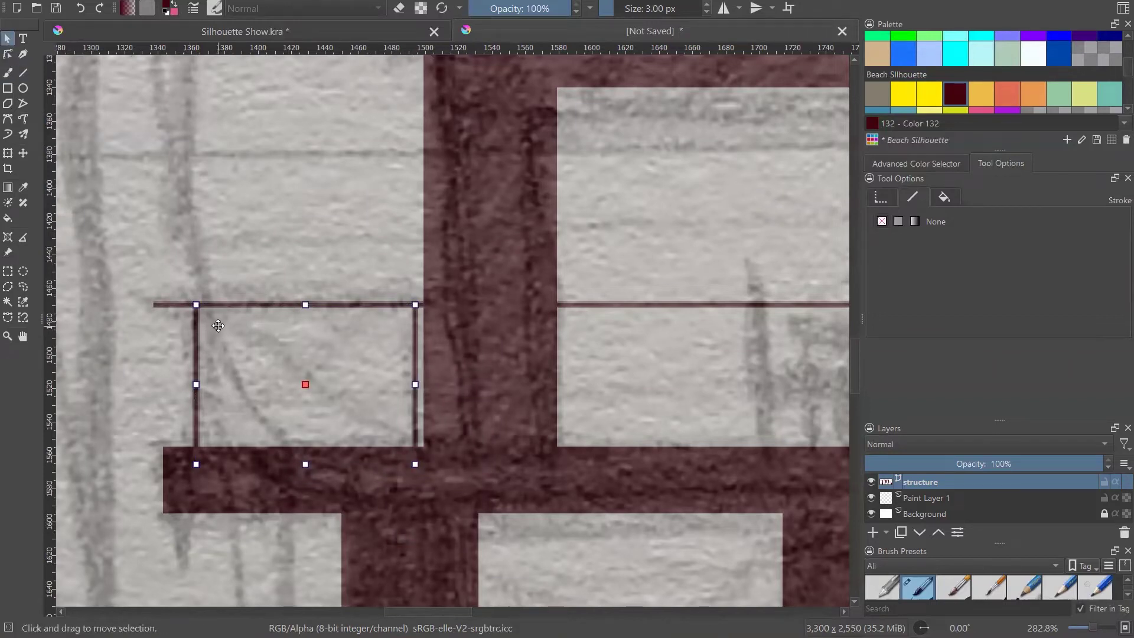
pyautogui.hotkey('ctrl', 'c')
pyautogui.hotkey('ctrl', 'v')
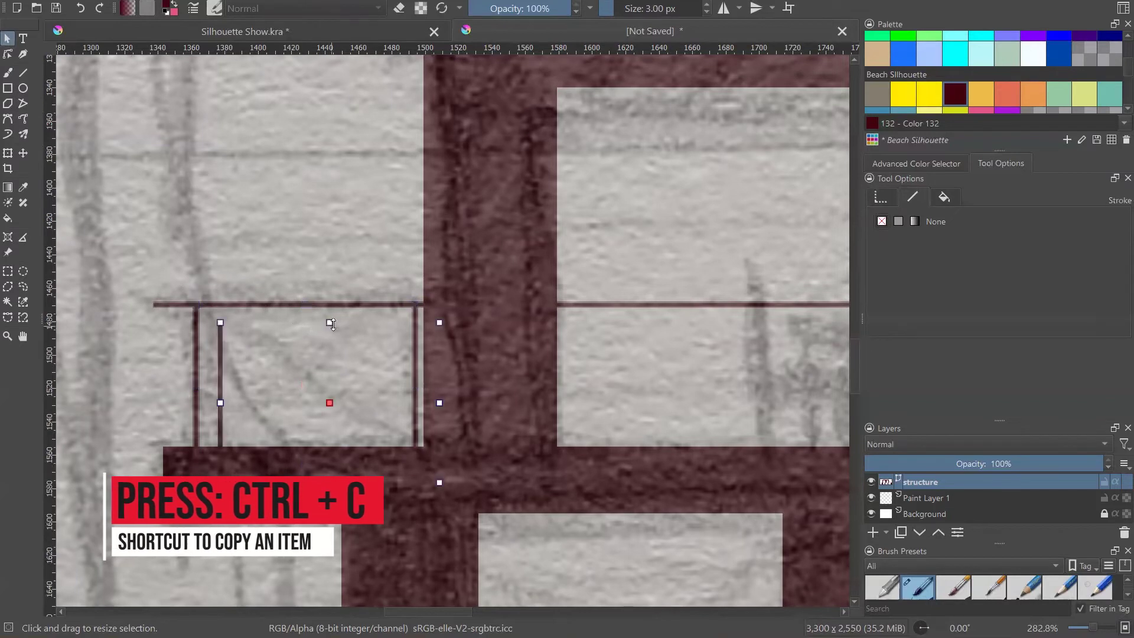
pyautogui.moveTo(244, 333); pyautogui.dragTo(439, 316)
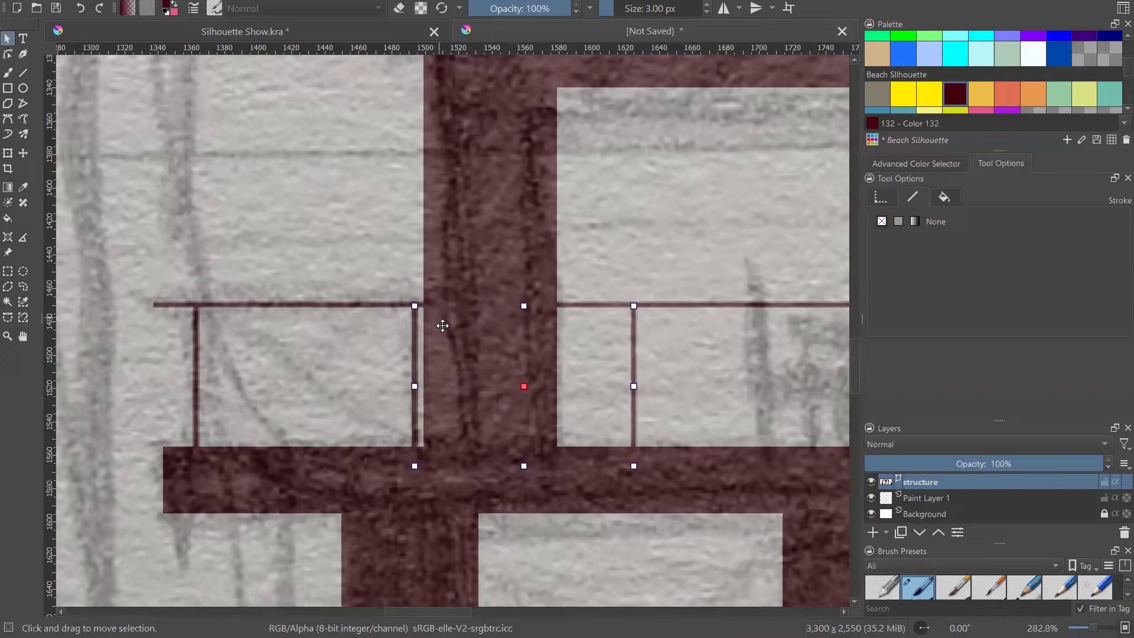
# - Ungroup the duplicated posts and clear the selection
pyautogui.rightClick(489, 349)
pyautogui.click(526, 544)
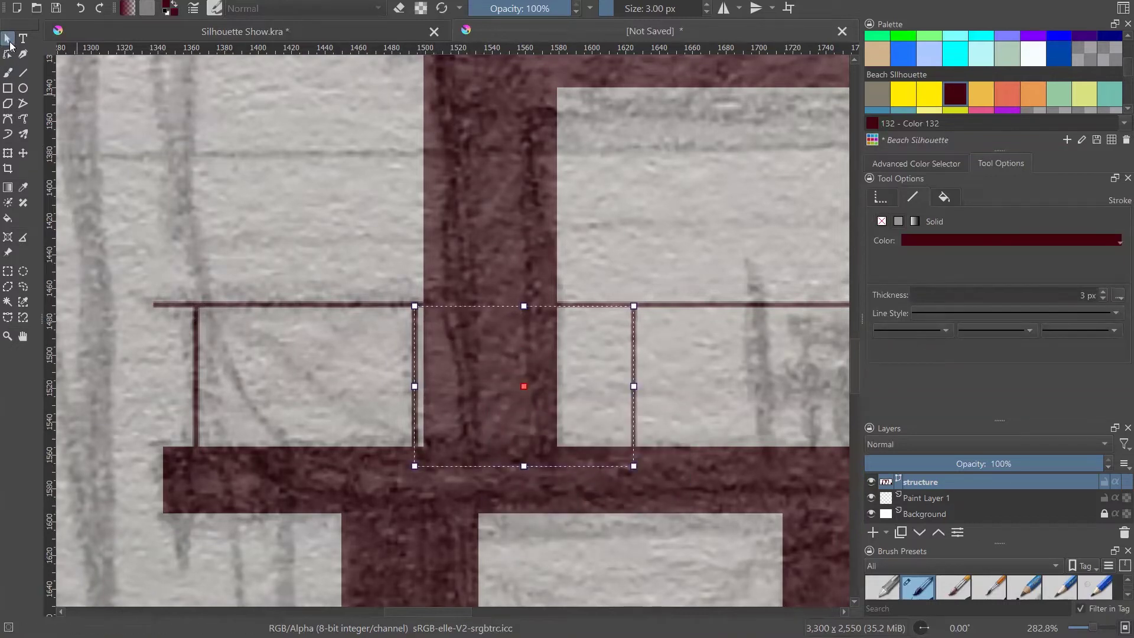
pyautogui.click(289, 179)
pyautogui.click(413, 338)
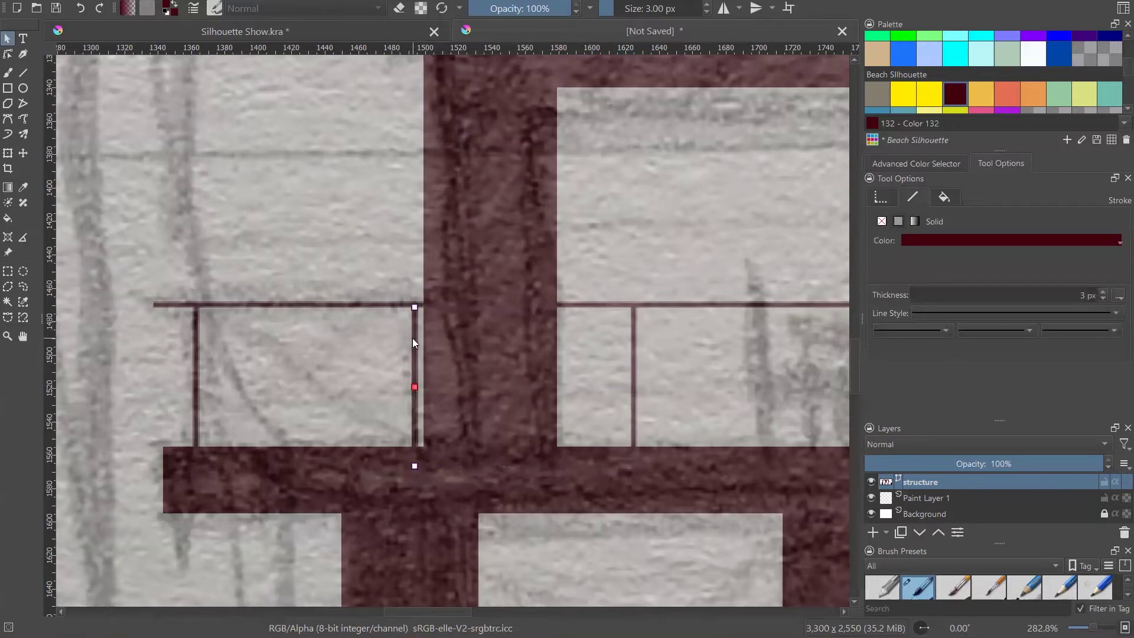
pyautogui.press('Escape')
# - Paste another post into the middle bay and slide it right along the rail
pyautogui.scroll(-3, 376, 371)
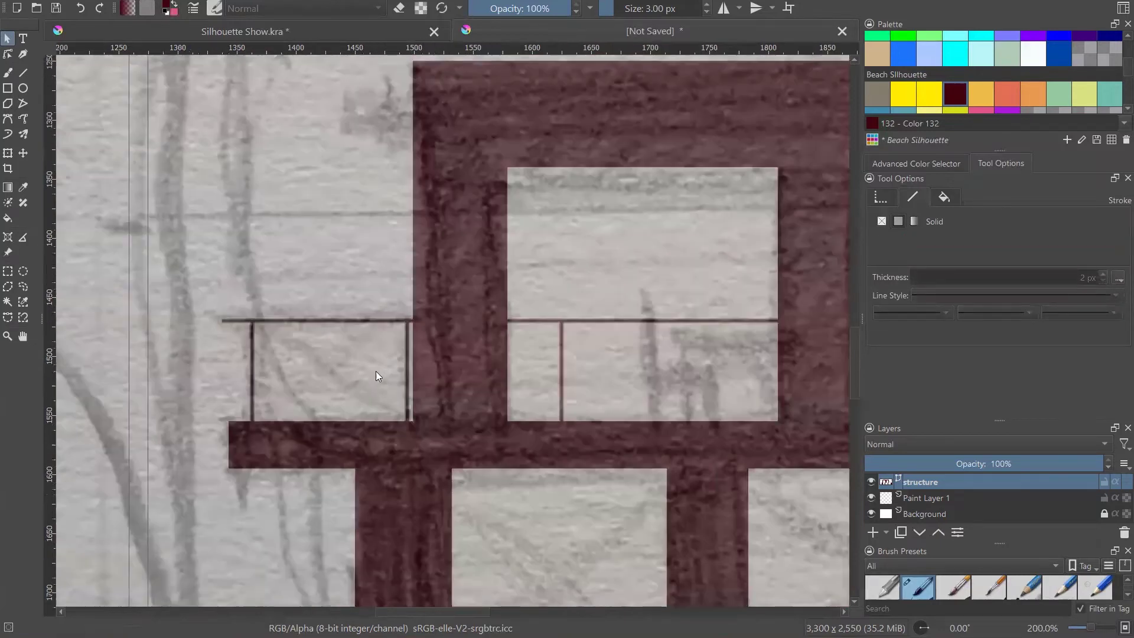
pyautogui.scroll(-1, 474, 384)
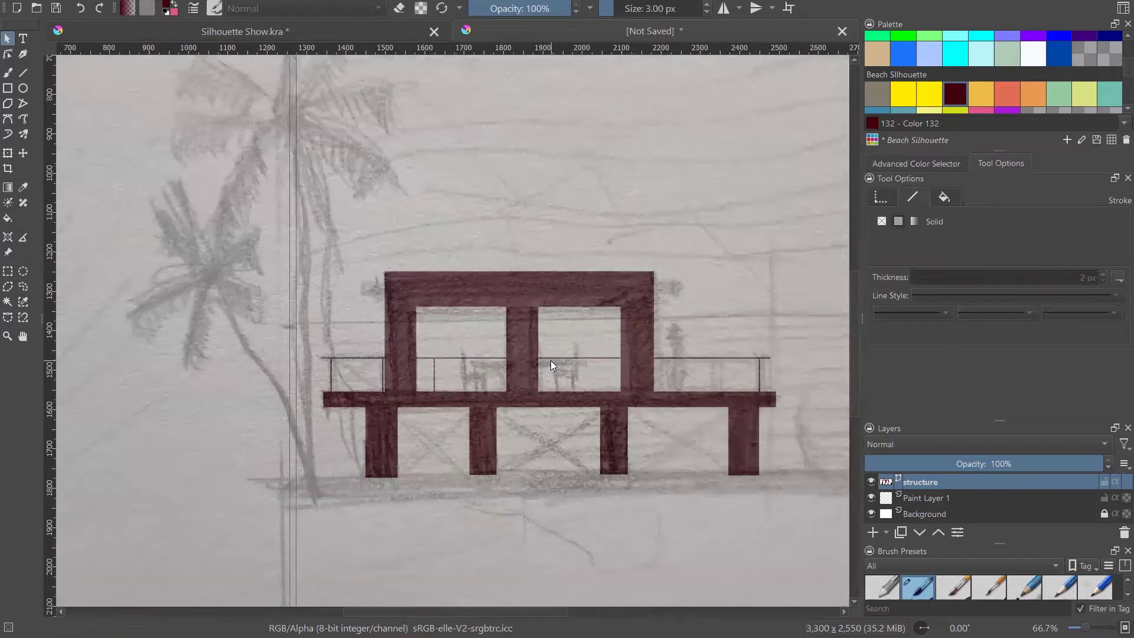
pyautogui.scroll(1, 550, 360)
pyautogui.scroll(1, 550, 360)
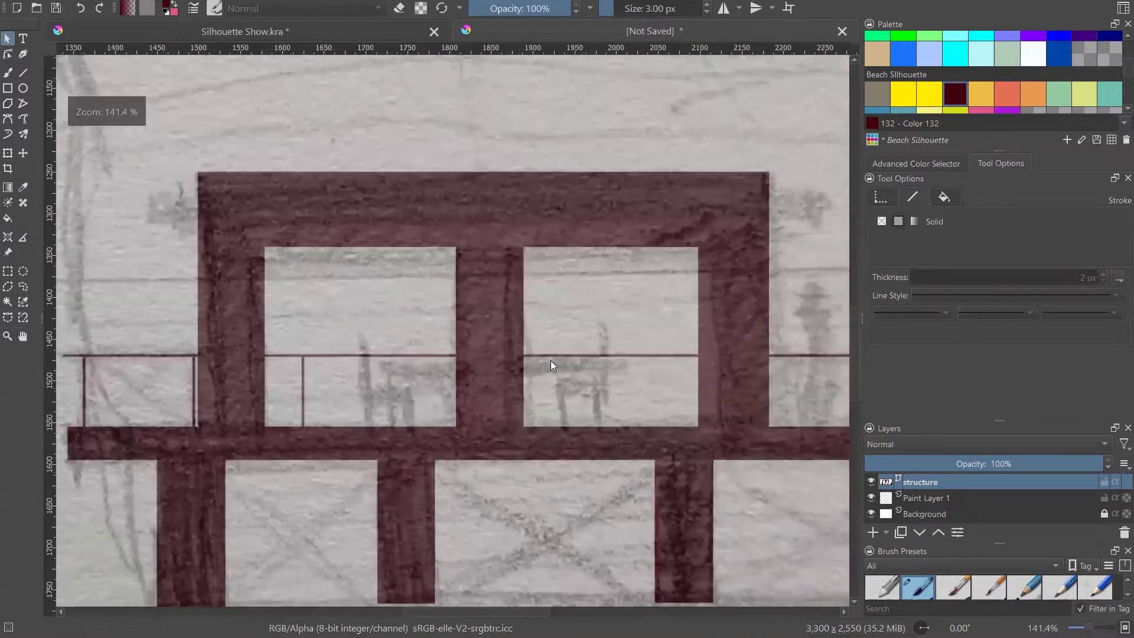
pyautogui.scroll(-1, 617, 365)
pyautogui.scroll(1, 329, 396)
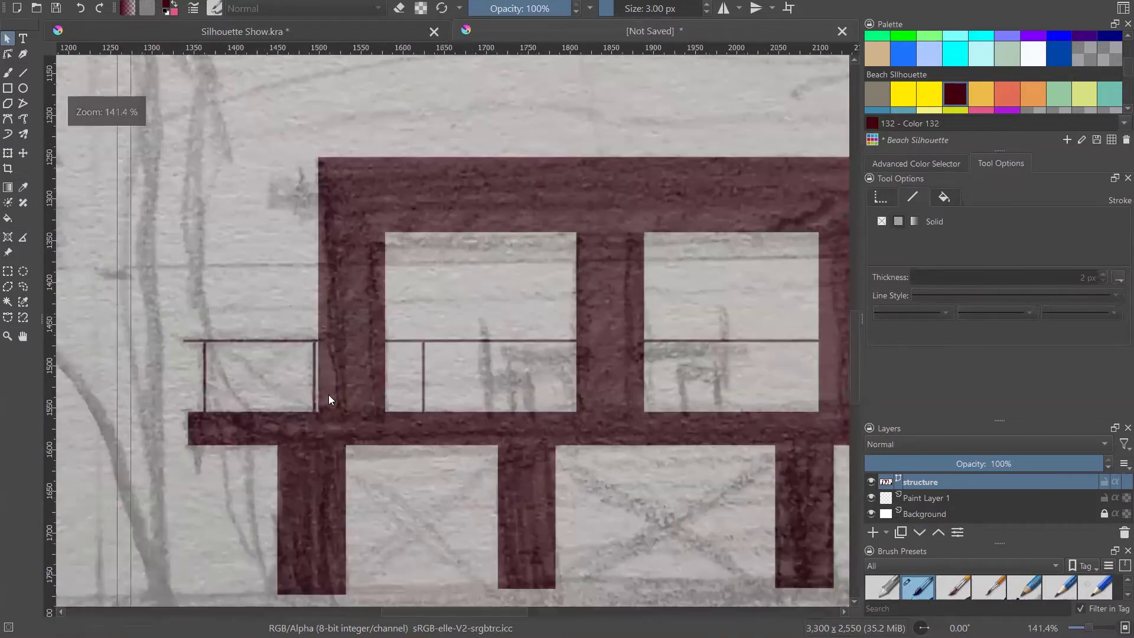
pyautogui.scroll(1, 308, 394)
pyautogui.click(308, 388)
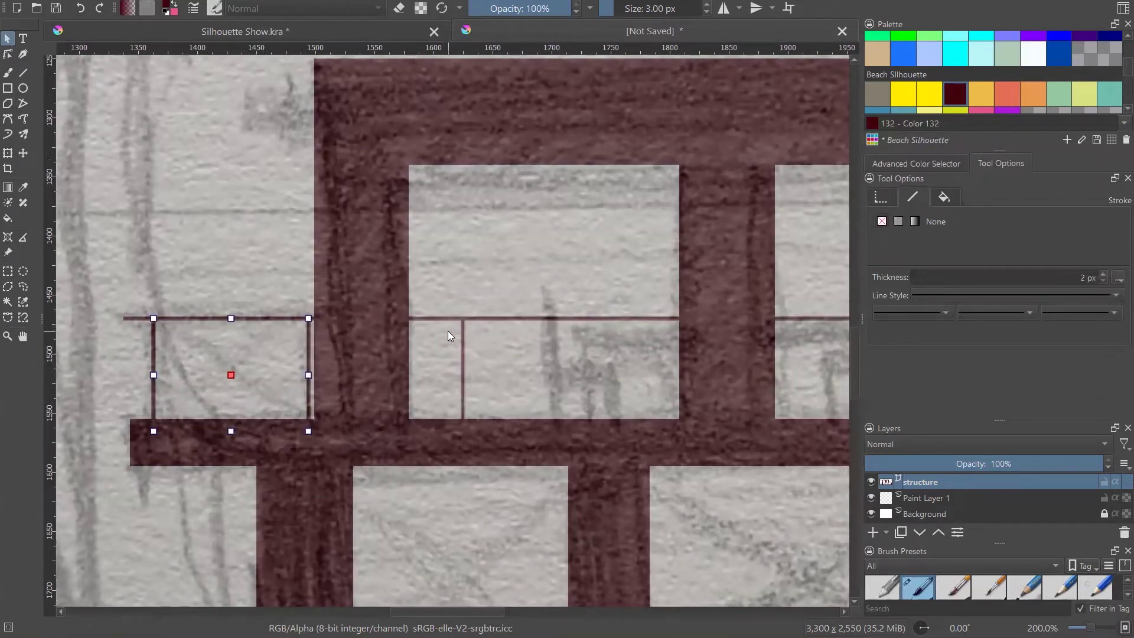
pyautogui.click(463, 325)
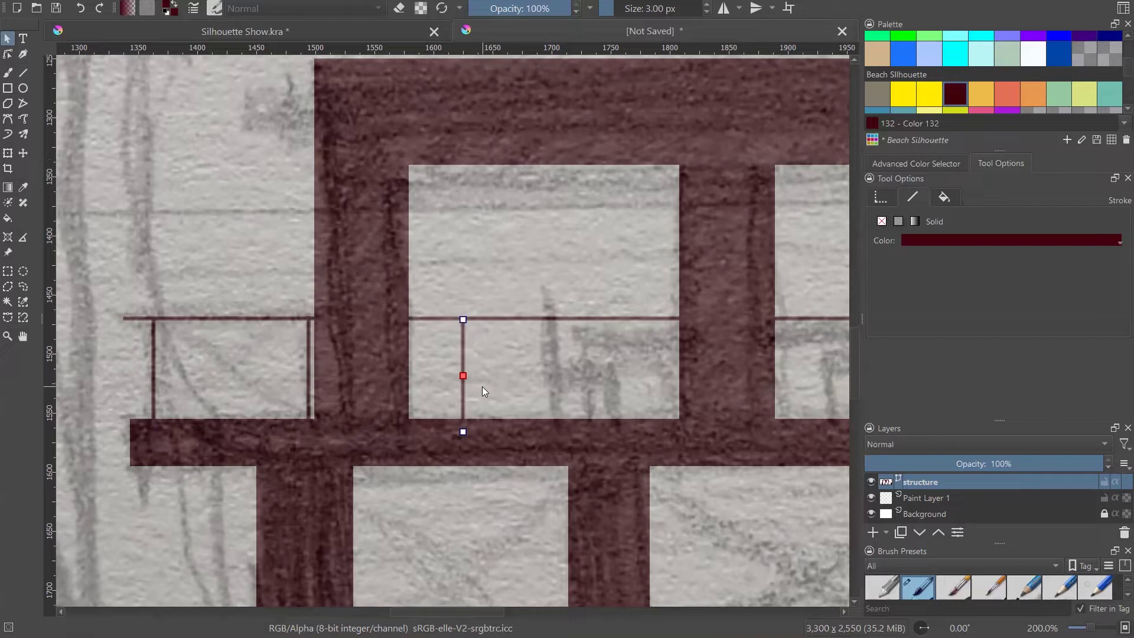
pyautogui.hotkey('ctrl', 'v')
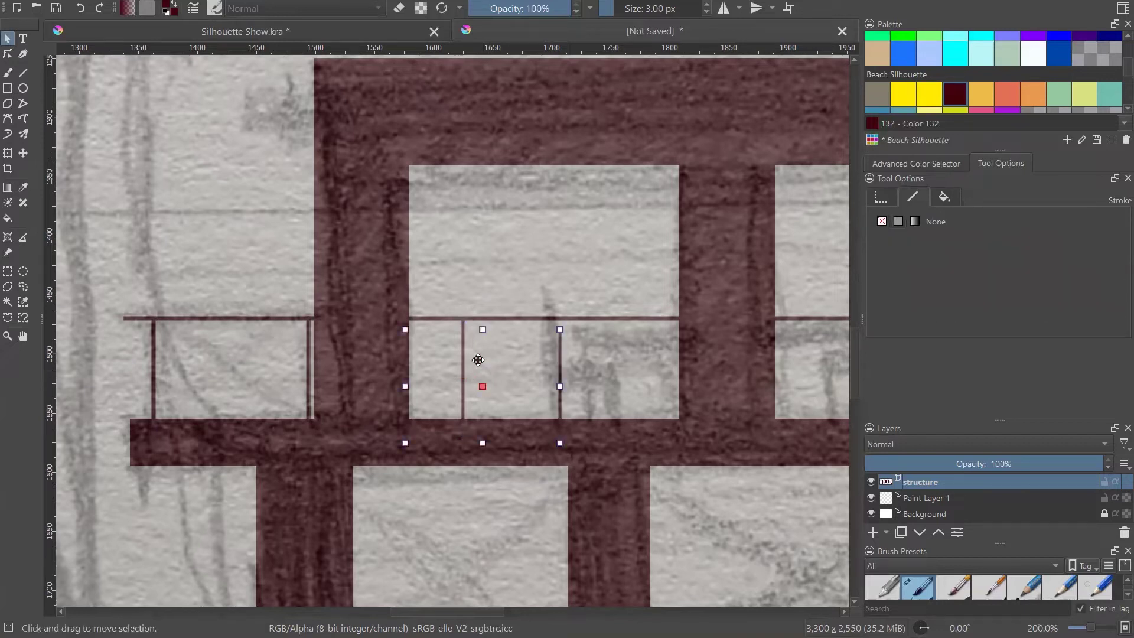
pyautogui.moveTo(431, 347); pyautogui.dragTo(489, 343)
# - Move the copied railing section into the right bay and nudge it level with the others
pyautogui.scroll(2, 508, 355)
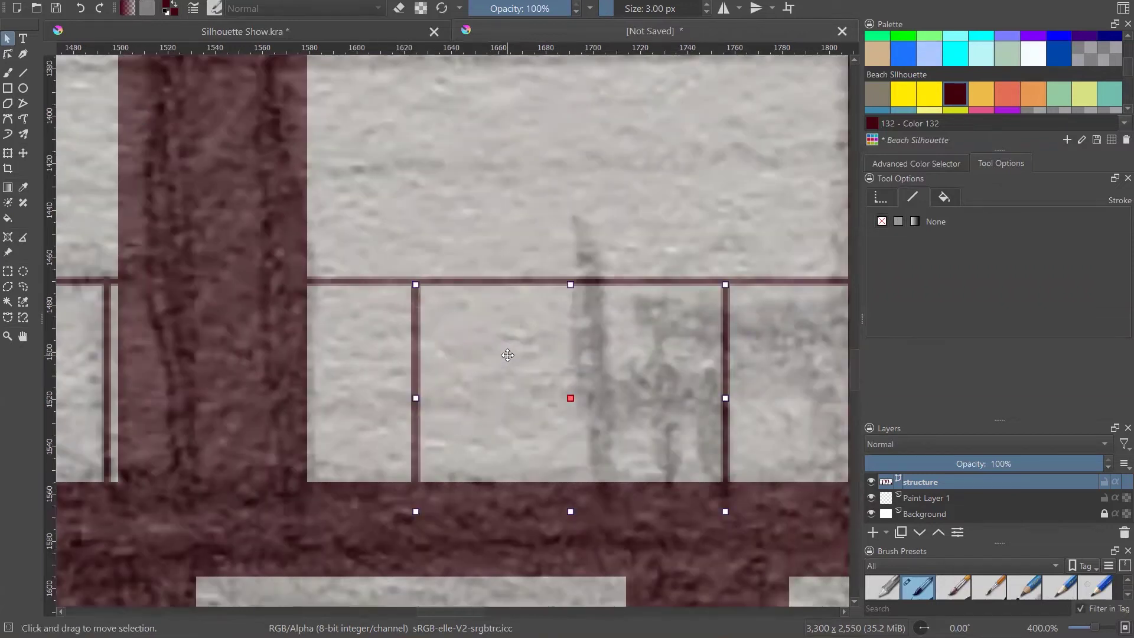
pyautogui.scroll(-3, 507, 355)
pyautogui.moveTo(585, 355); pyautogui.dragTo(313, 309)
pyautogui.scroll(1, 453, 287)
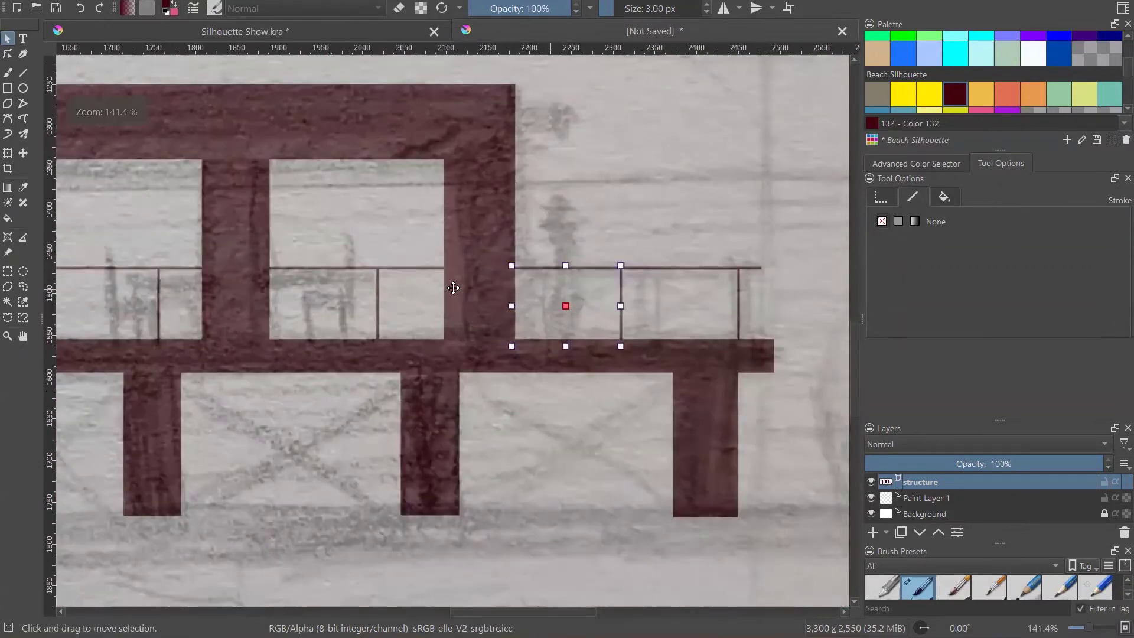
pyautogui.moveTo(453, 287); pyautogui.dragTo(461, 288)
pyautogui.scroll(1, 461, 288)
pyautogui.scroll(-1, 525, 229)
pyautogui.scroll(2, 525, 229)
pyautogui.scroll(1, 525, 229)
pyautogui.click(524, 229)
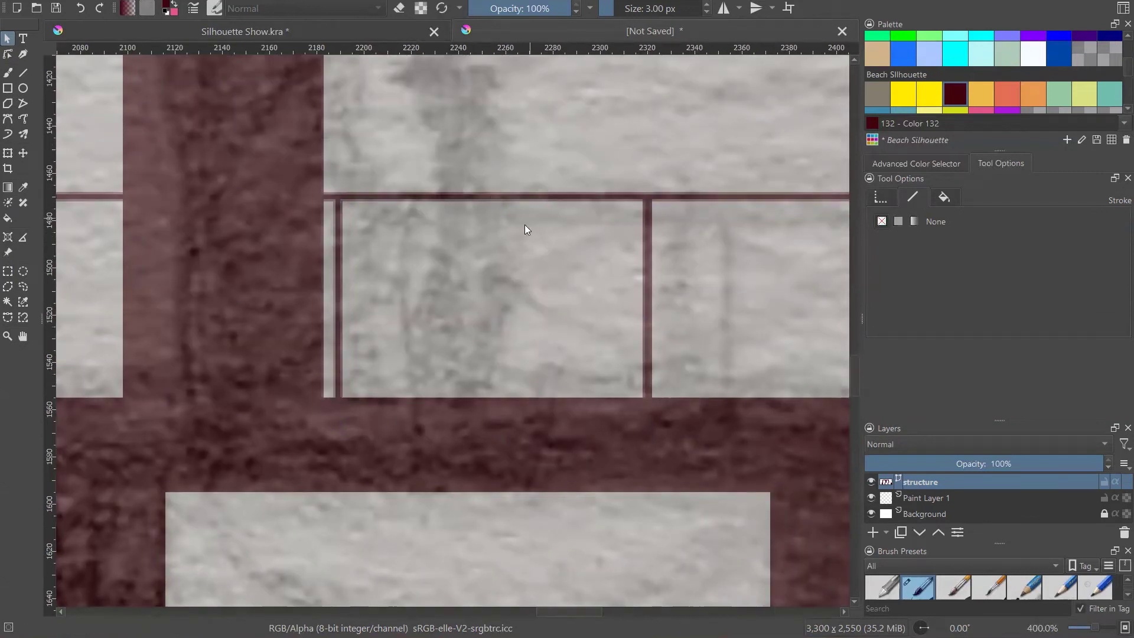
pyautogui.scroll(-6, 526, 226)
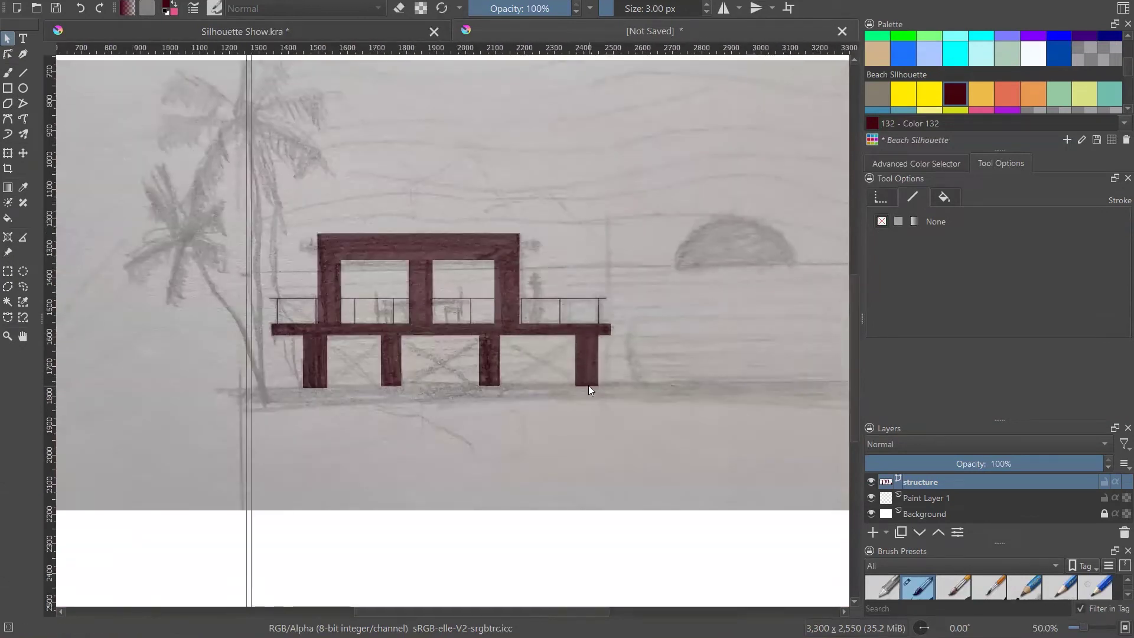
pyautogui.scroll(-1, 588, 385)
pyautogui.scroll(1, 603, 331)
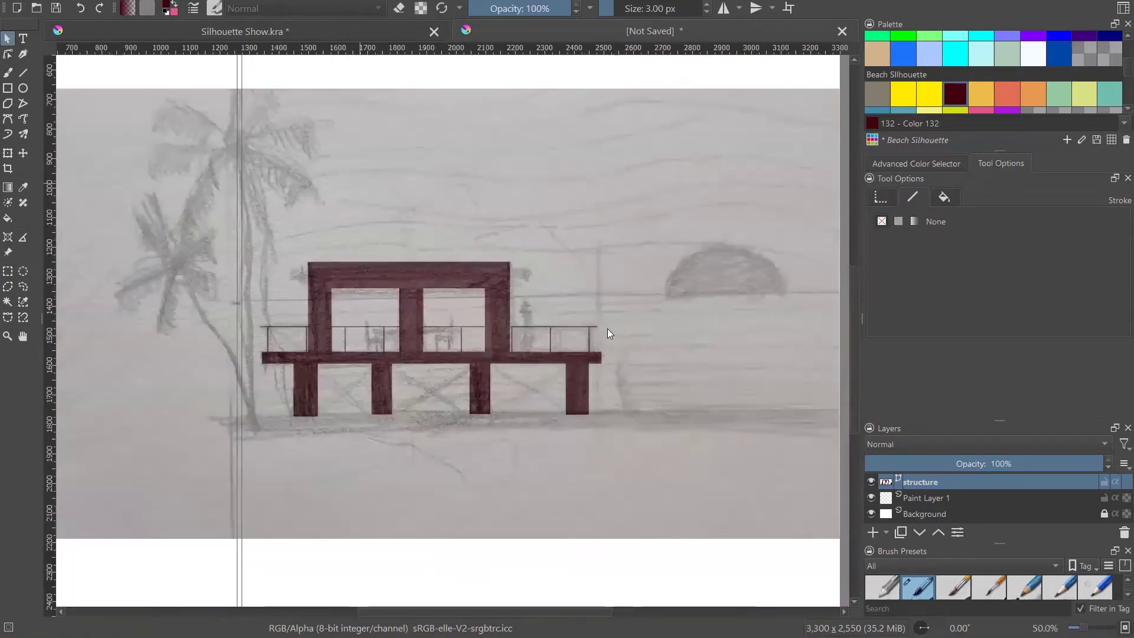
pyautogui.scroll(1, 301, 342)
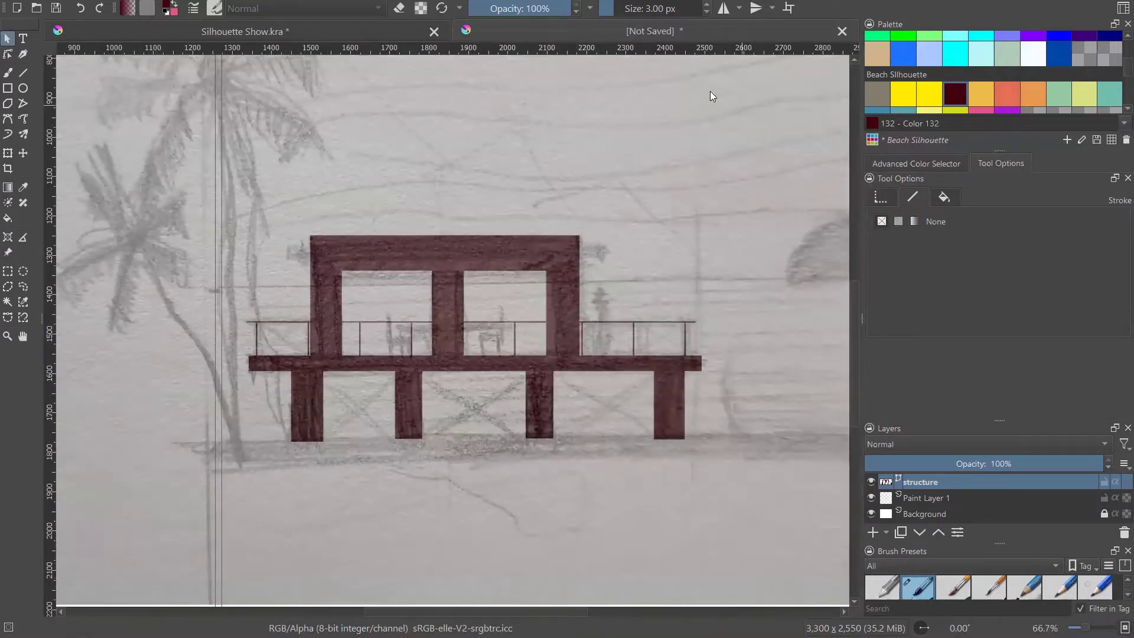
pyautogui.click(481, 31)
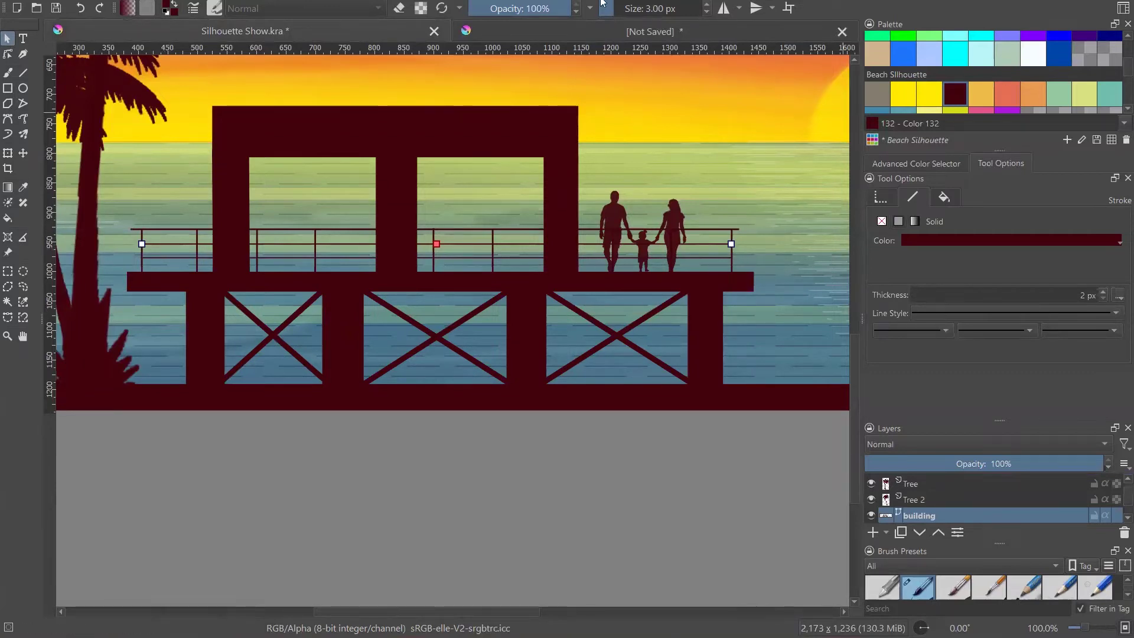
pyautogui.click(633, 32)
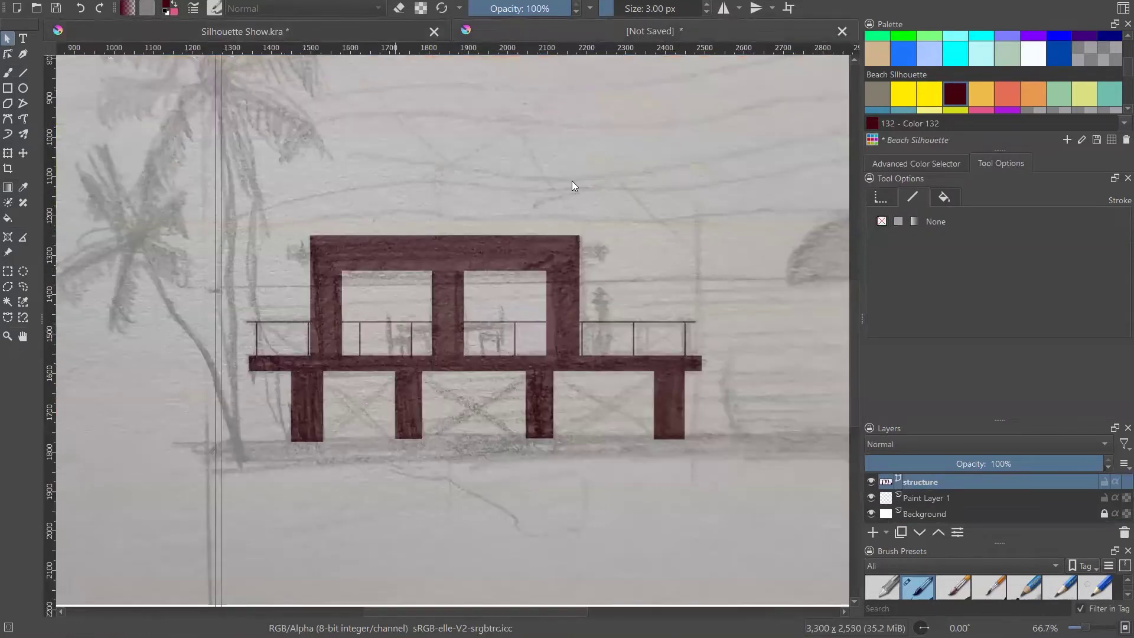
pyautogui.scroll(-1, 280, 318)
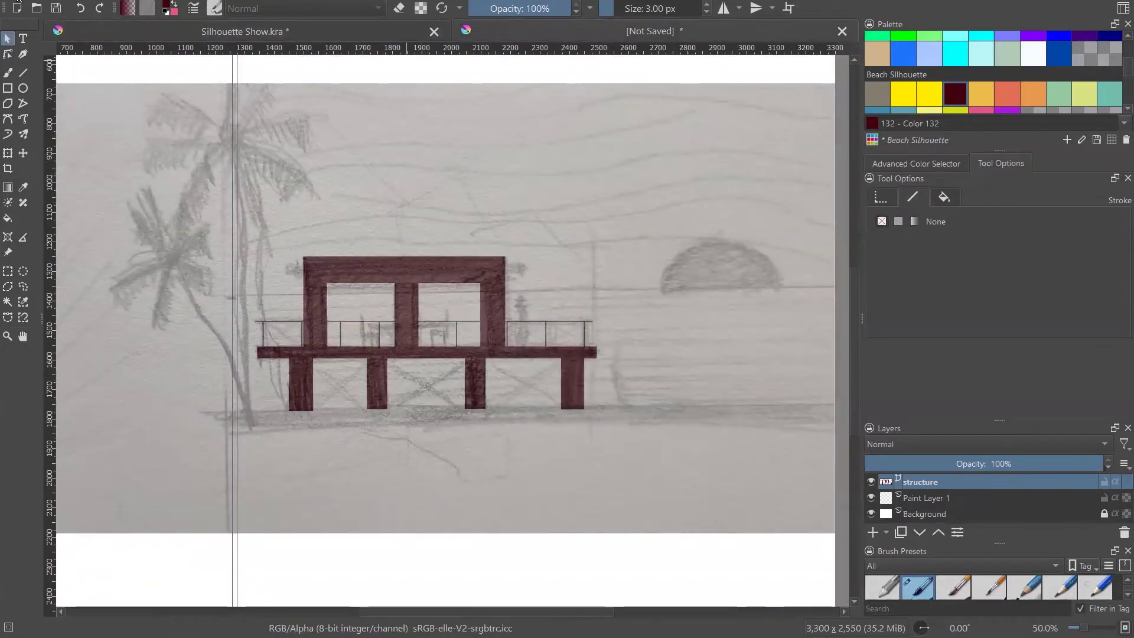
# - Save the pier document under the name 'Silhouette Show 2' with Ctrl+S
pyautogui.hotkey('ctrl', 's')
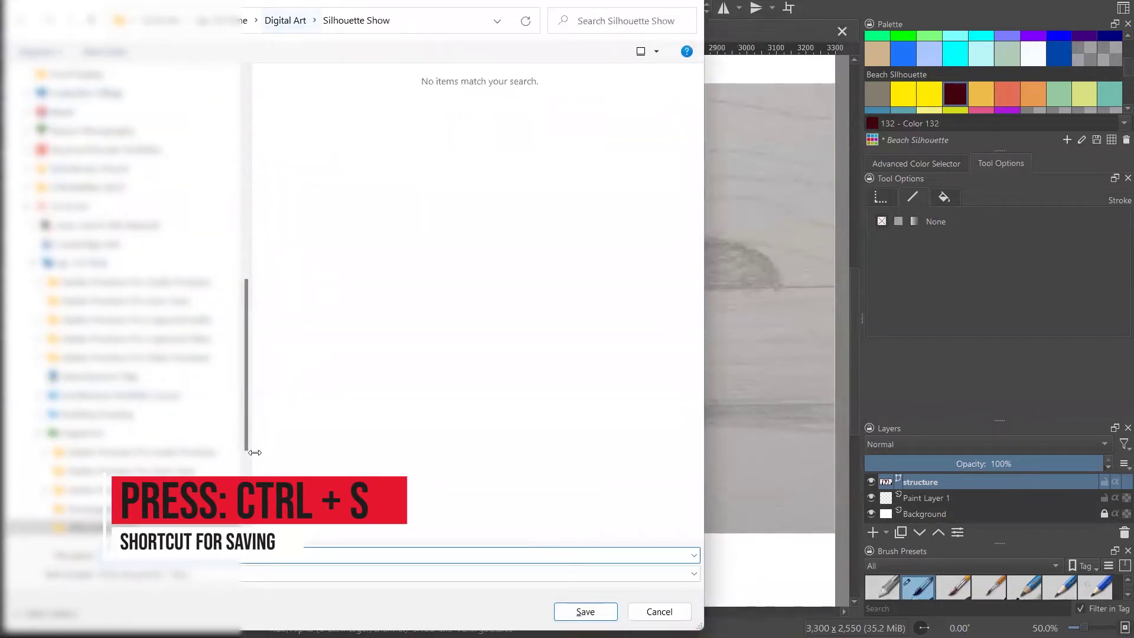
pyautogui.write('S')
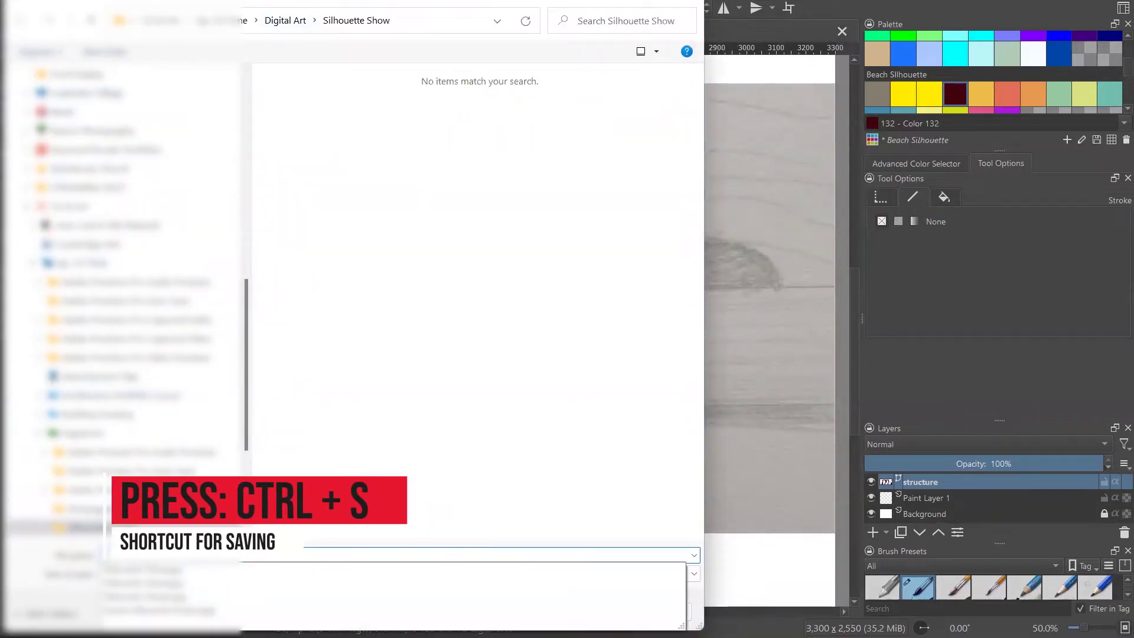
pyautogui.write('ilh')
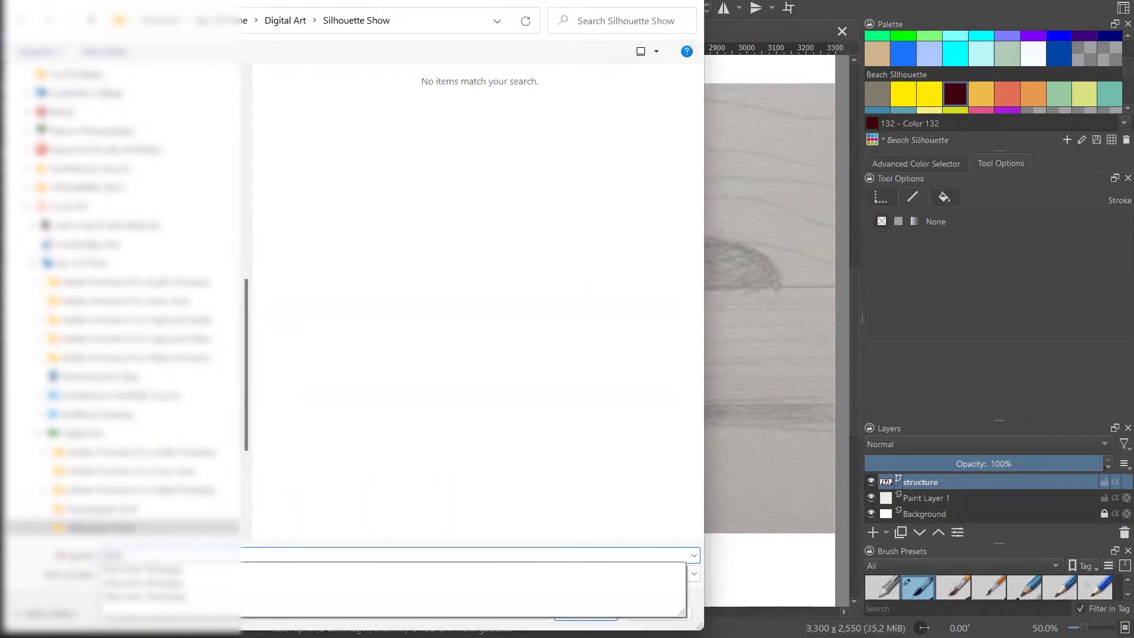
pyautogui.write('ouette Show')
pyautogui.press('Escape')
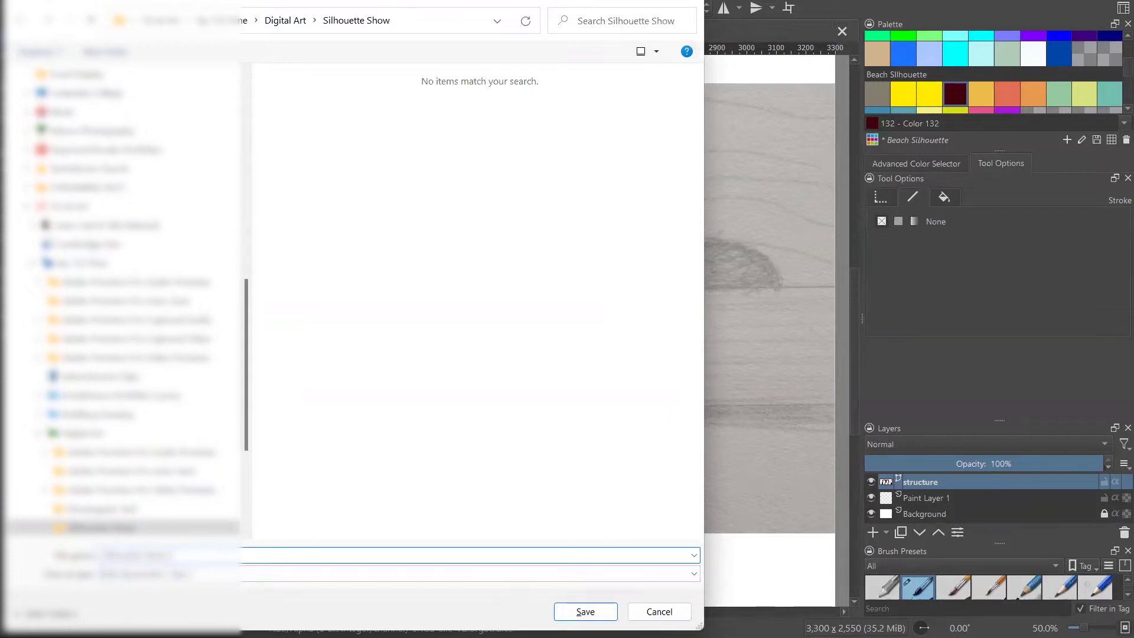
pyautogui.press('Return')
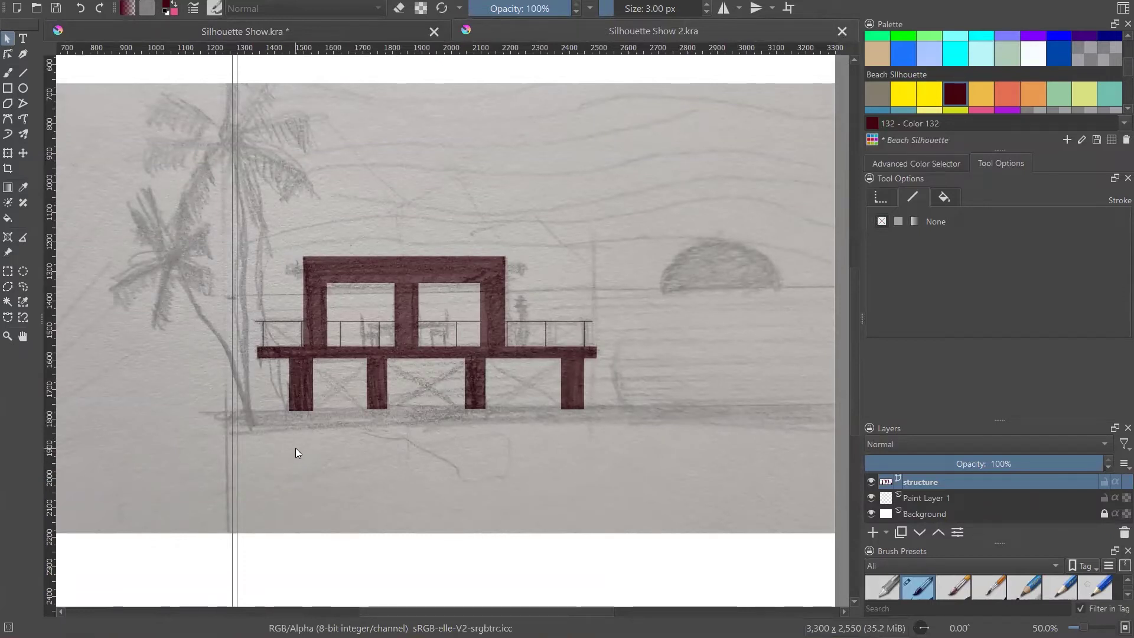
# - Nudge the railing's top line down slightly
pyautogui.click(267, 320)
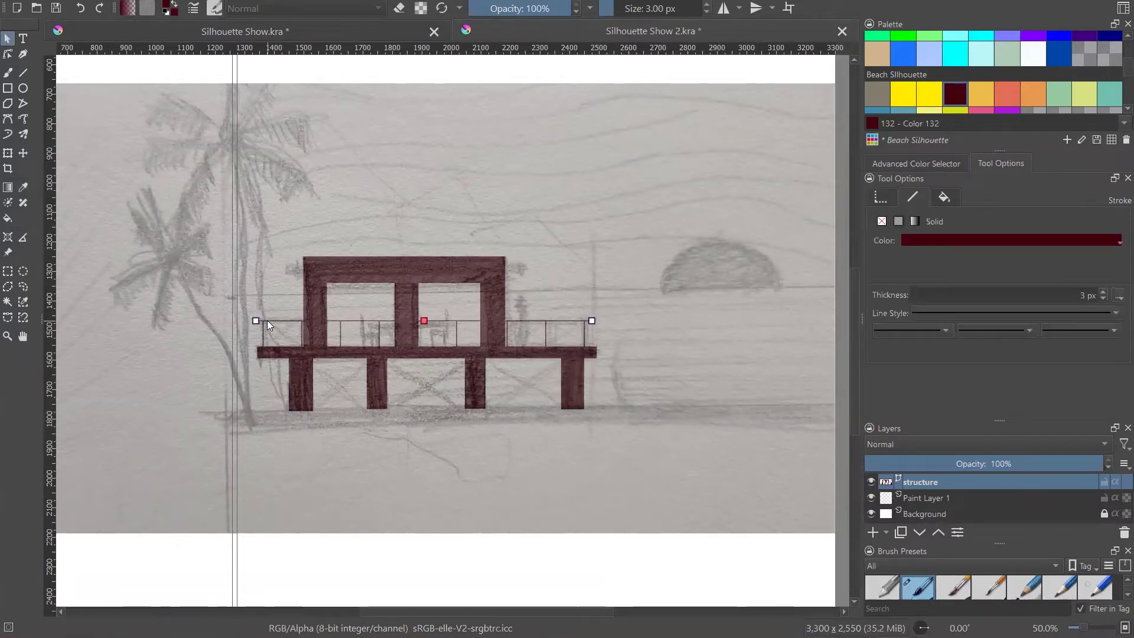
pyautogui.scroll(6, 267, 320)
pyautogui.press('Down')
pyautogui.press('Down')
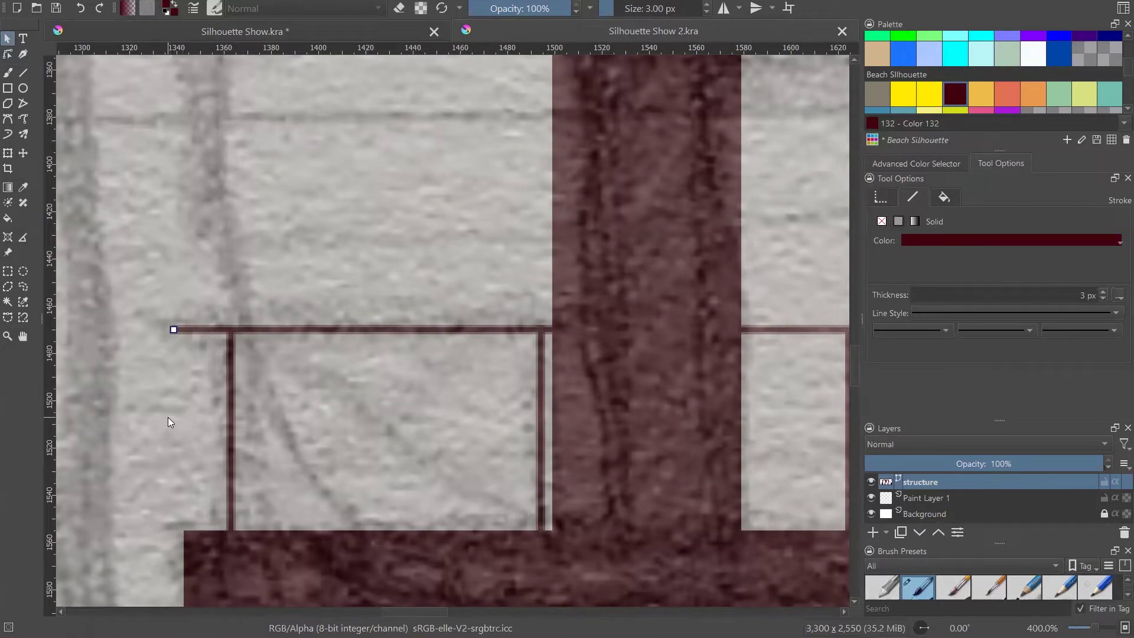
pyautogui.press('Escape')
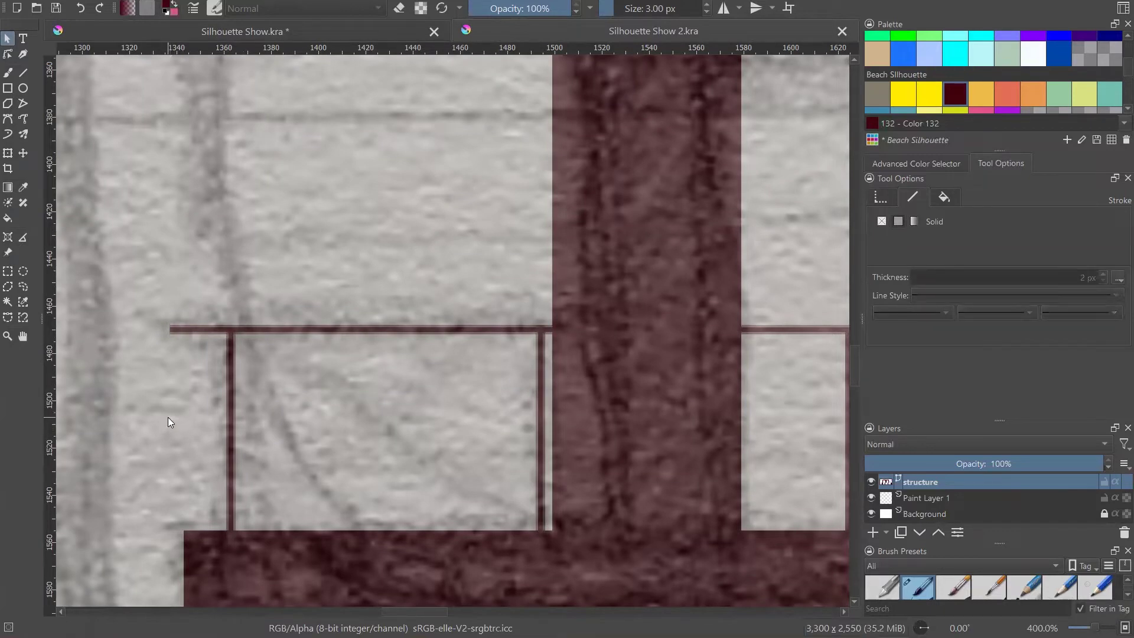
# - Paste a rail copy lower down and stretch it across the whole railing
pyautogui.hotkey('ctrl', 'v')
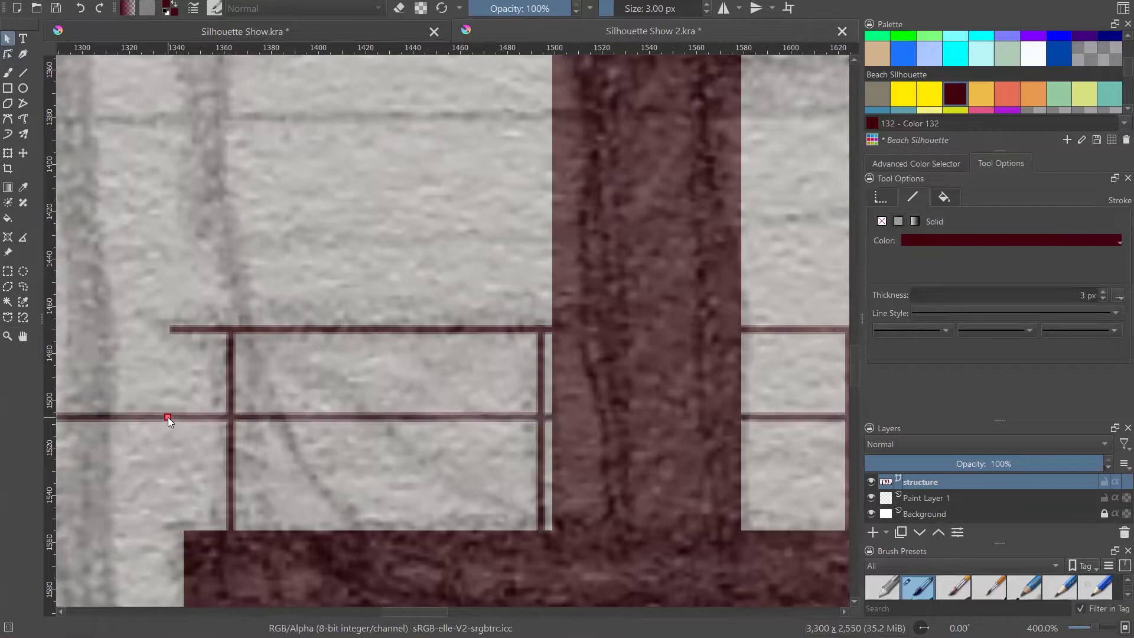
pyautogui.scroll(-1, 368, 415)
pyautogui.scroll(-2, 664, 434)
pyautogui.scroll(-3, 609, 394)
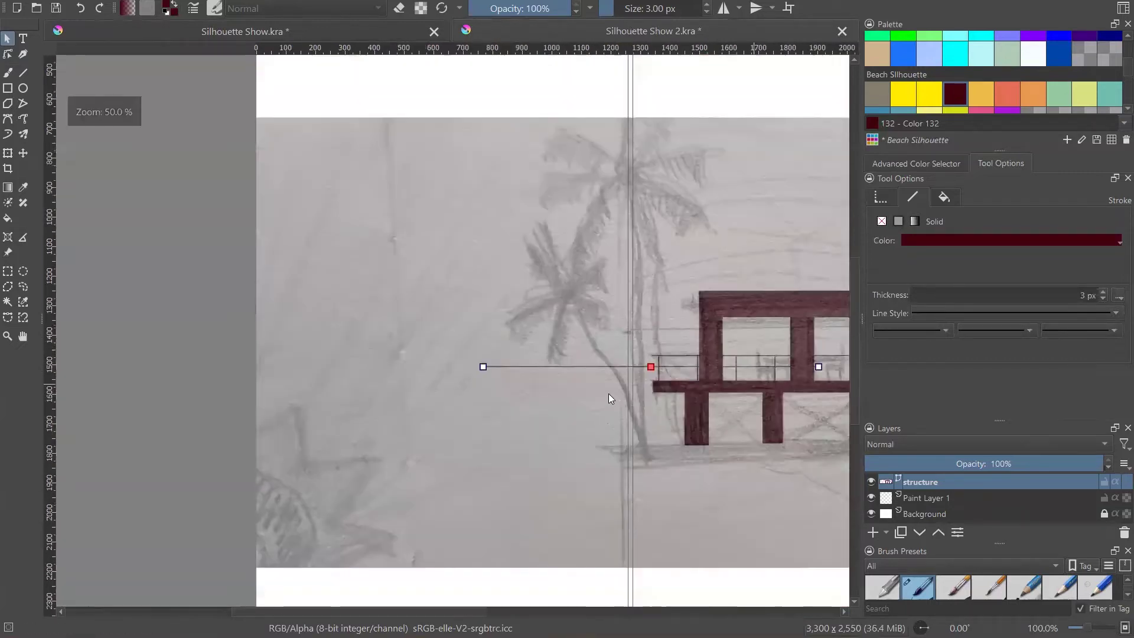
pyautogui.scroll(1, 562, 355)
pyautogui.moveTo(534, 355); pyautogui.dragTo(768, 355)
pyautogui.scroll(5, 767, 354)
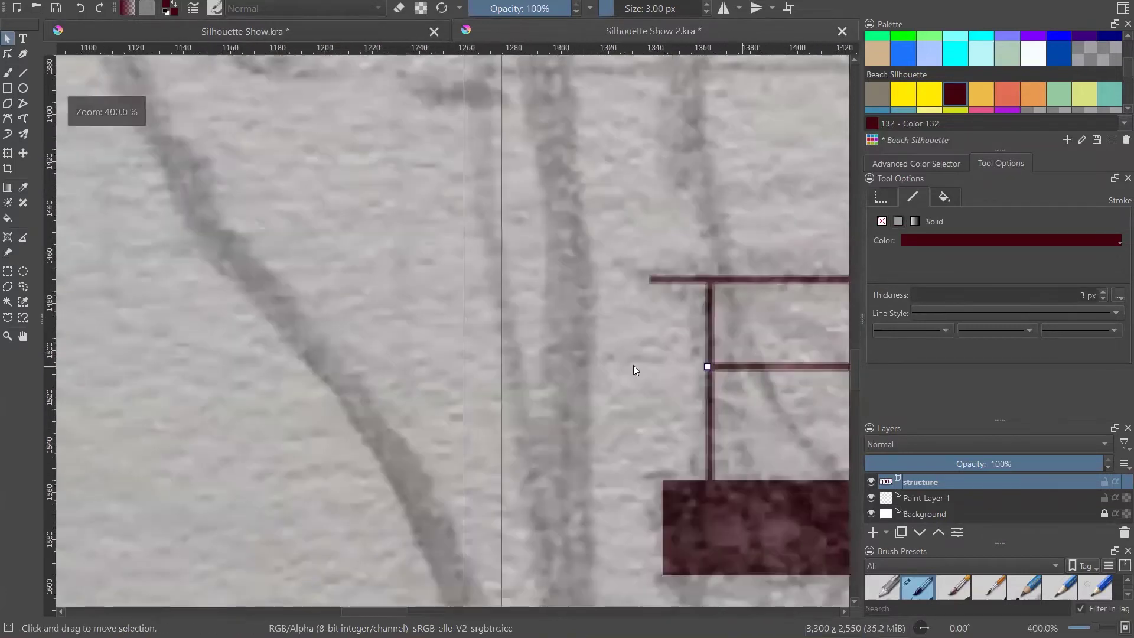
pyautogui.scroll(-2, 216, 364)
pyautogui.scroll(3, 435, 363)
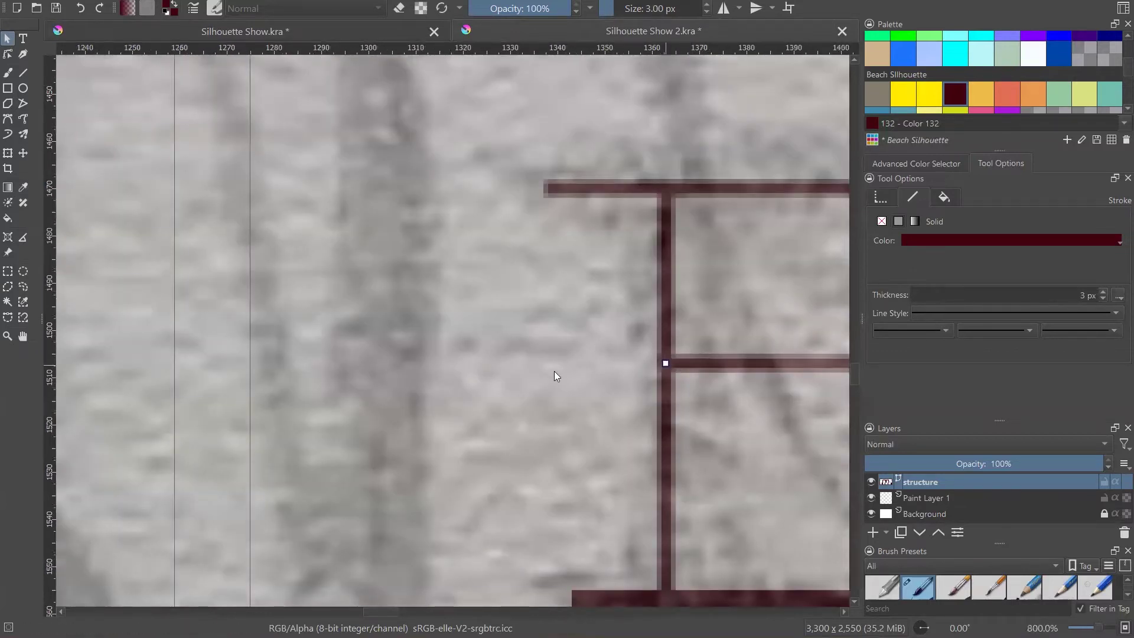
pyautogui.scroll(-3, 285, 361)
pyautogui.scroll(-4, 285, 360)
pyautogui.scroll(-2, 465, 361)
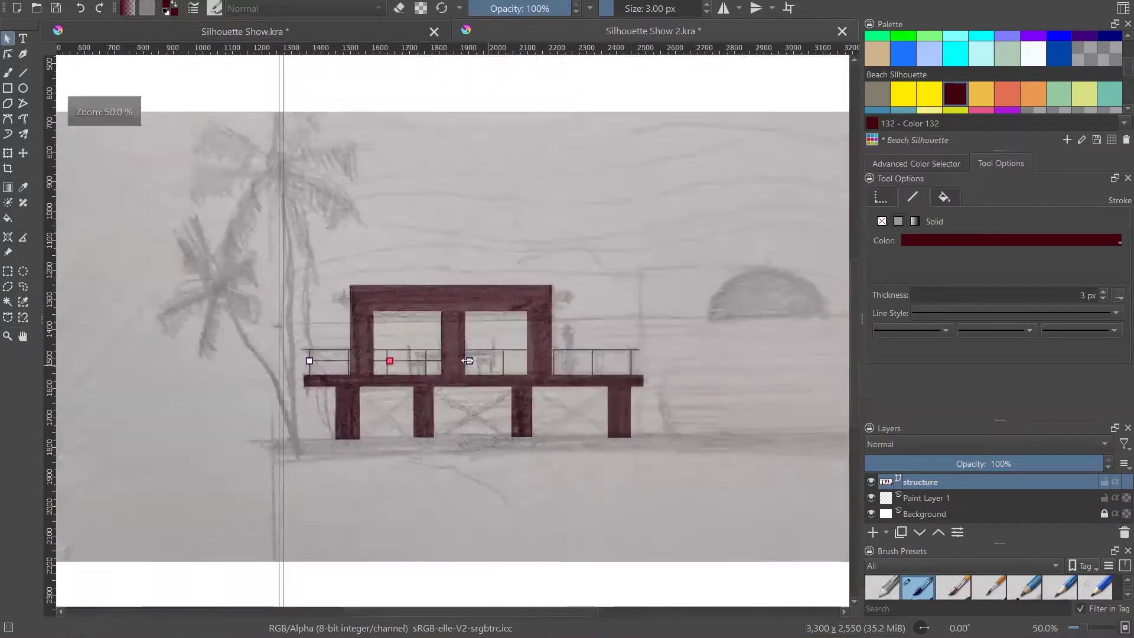
pyautogui.scroll(1, 465, 361)
pyautogui.moveTo(465, 361); pyautogui.dragTo(676, 360)
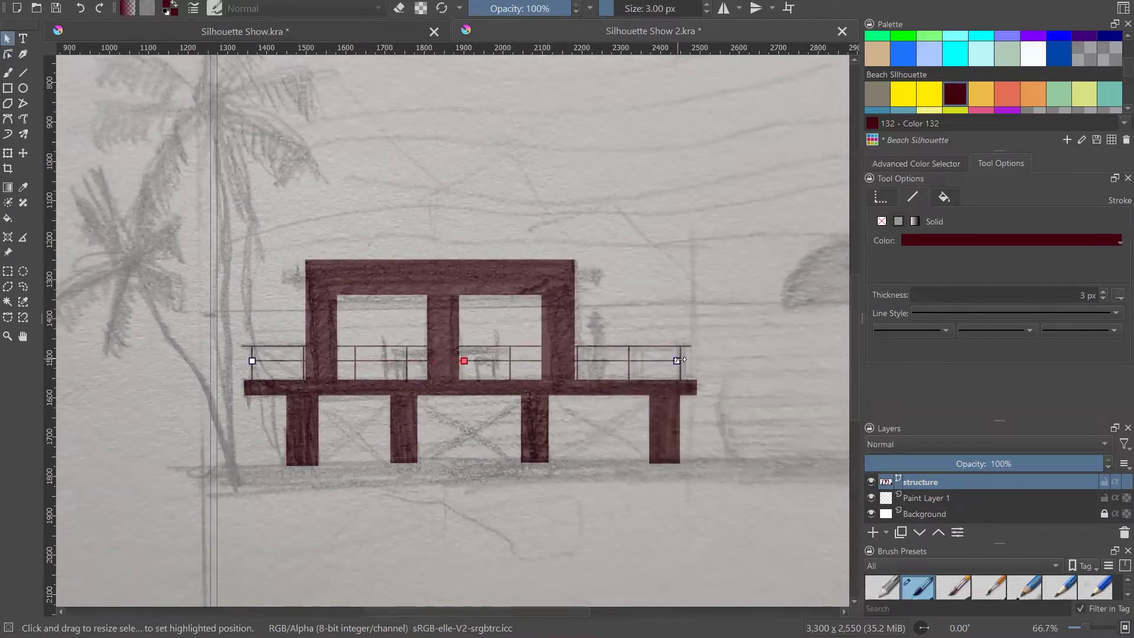
pyautogui.scroll(5, 676, 360)
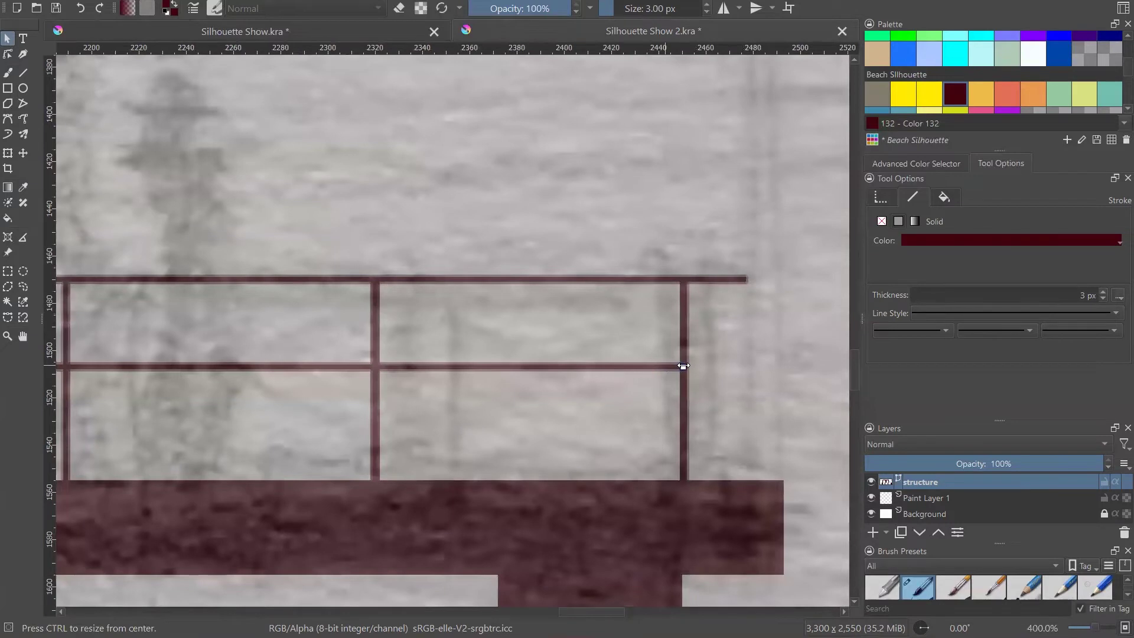
pyautogui.scroll(-6, 682, 364)
pyautogui.scroll(6, 451, 362)
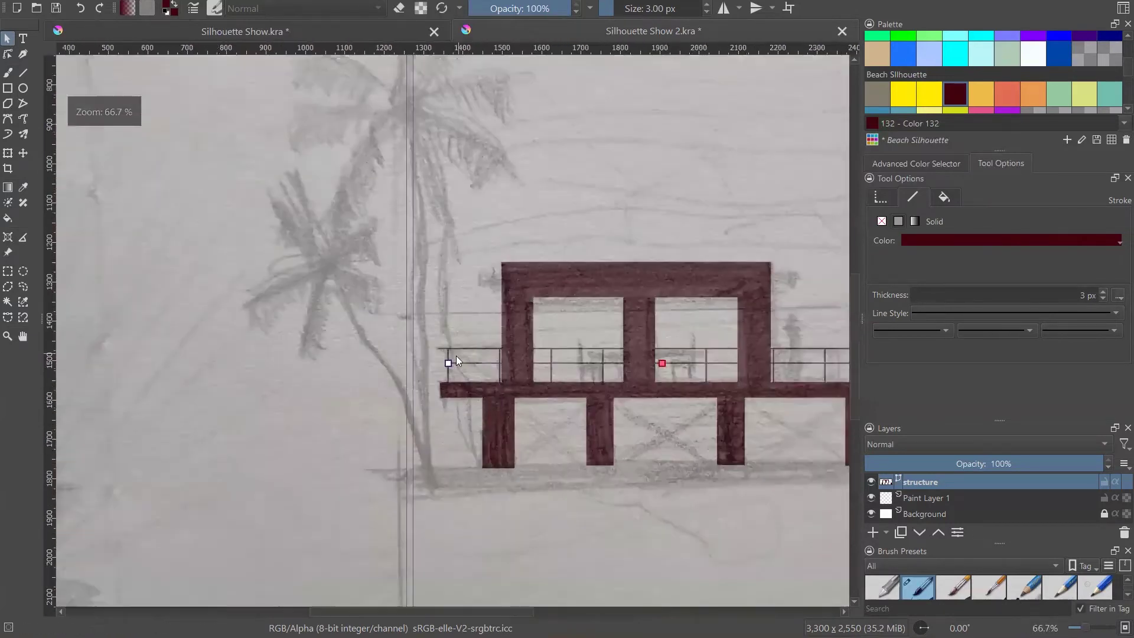
pyautogui.click(439, 417)
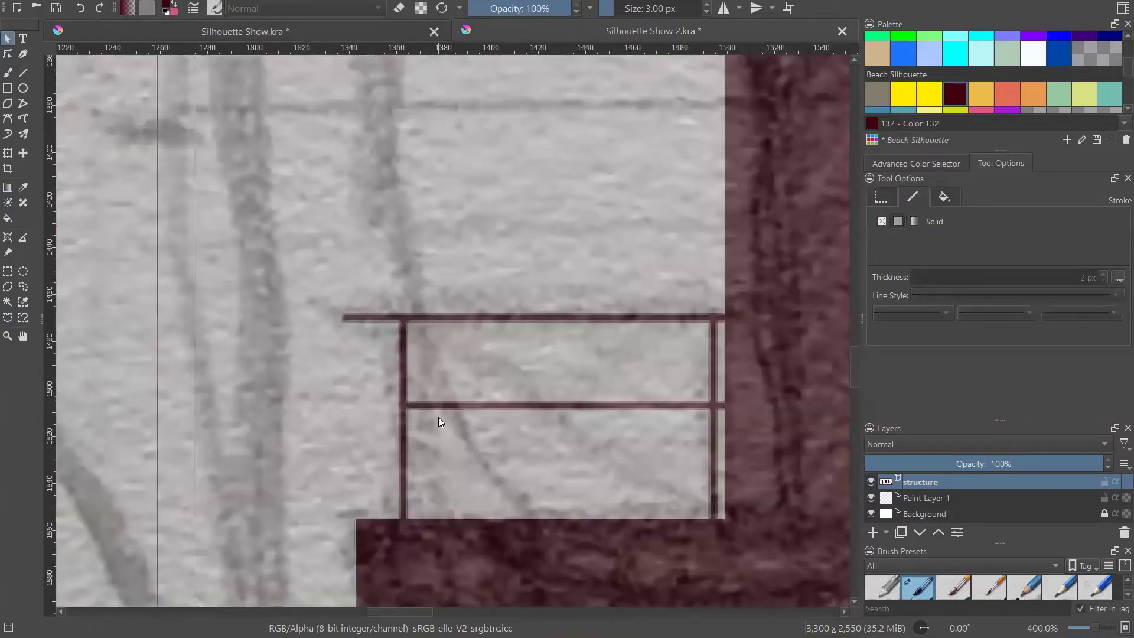
# - Paste another lower rail, start it at the post, and lengthen it across the railing
pyautogui.click(440, 405)
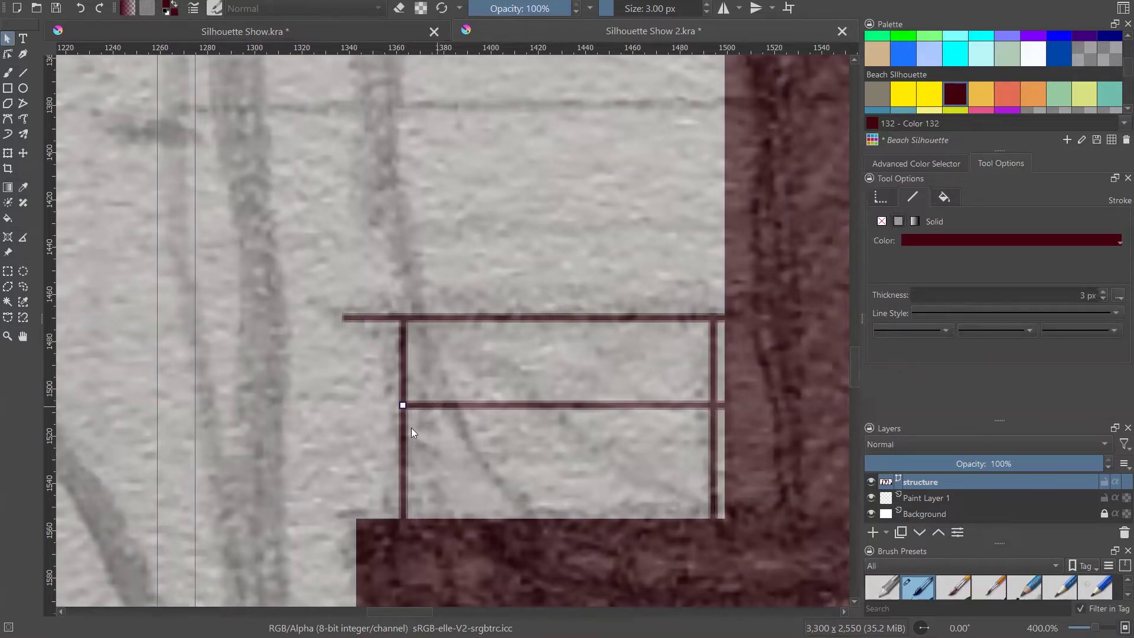
pyautogui.click(403, 467)
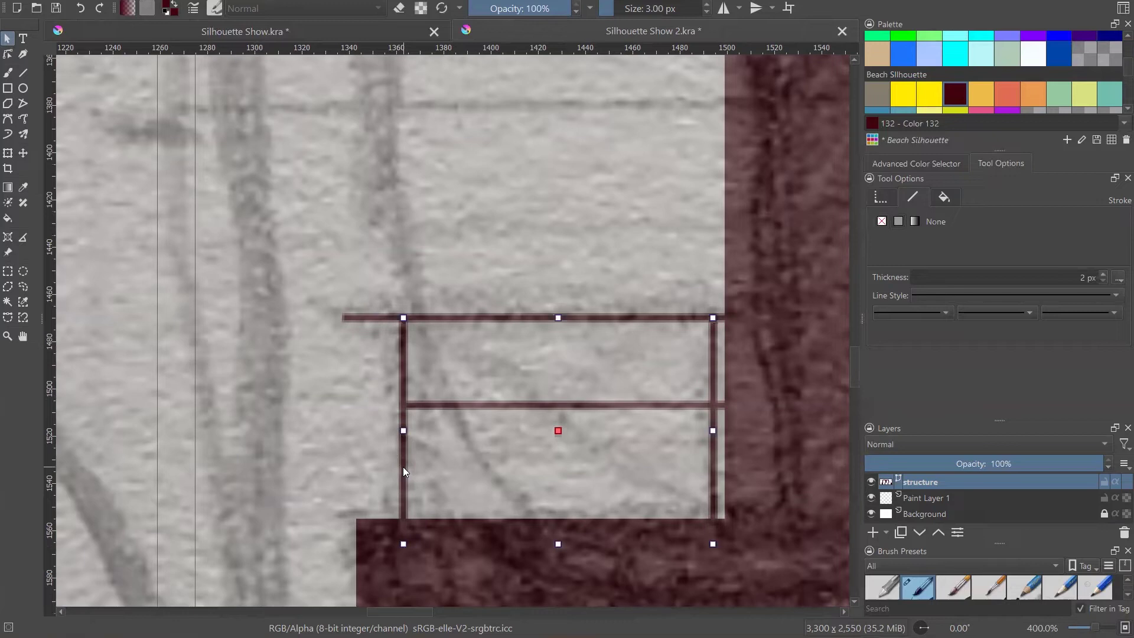
pyautogui.hotkey('ctrl', 'v')
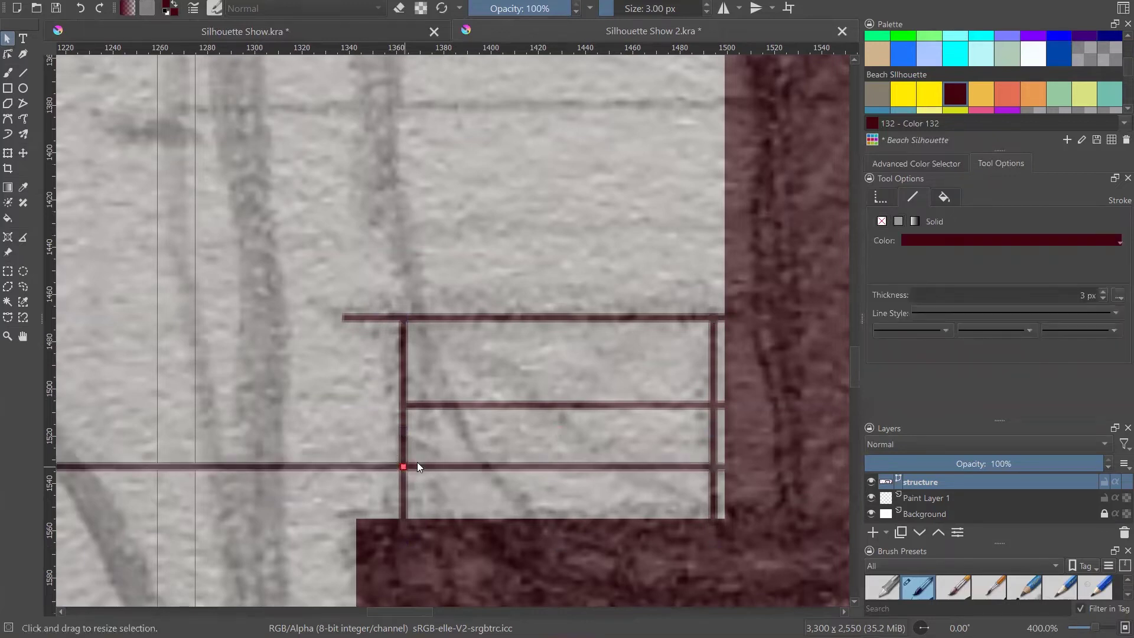
pyautogui.scroll(-2, 668, 439)
pyautogui.scroll(-4, 667, 438)
pyautogui.moveTo(442, 445); pyautogui.dragTo(656, 445)
pyautogui.scroll(7, 650, 444)
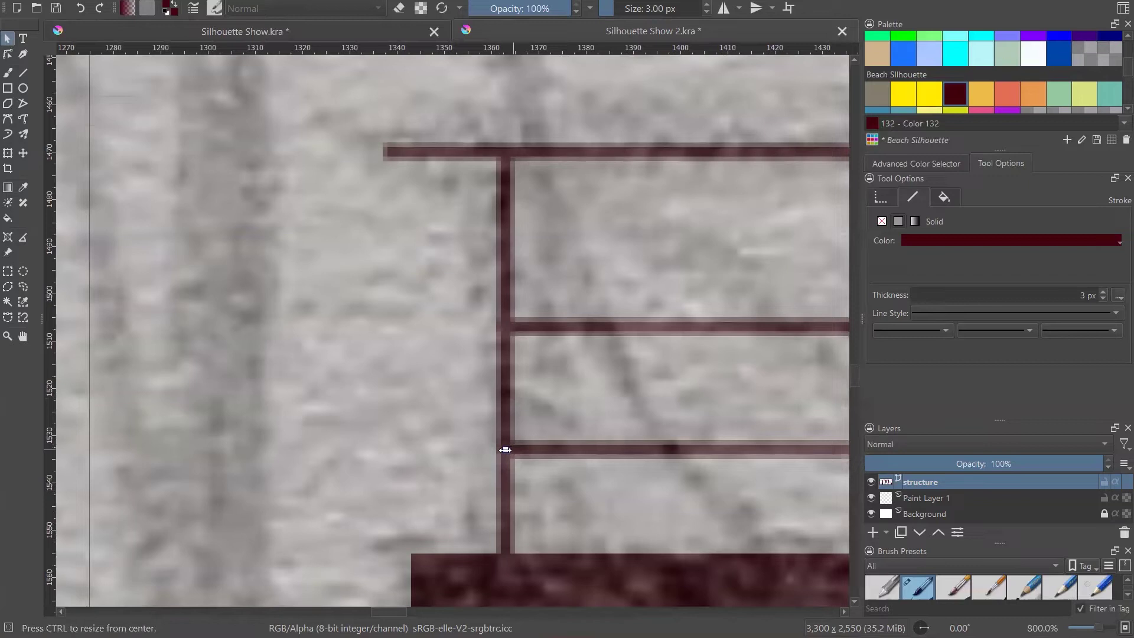
pyautogui.scroll(-5, 347, 420)
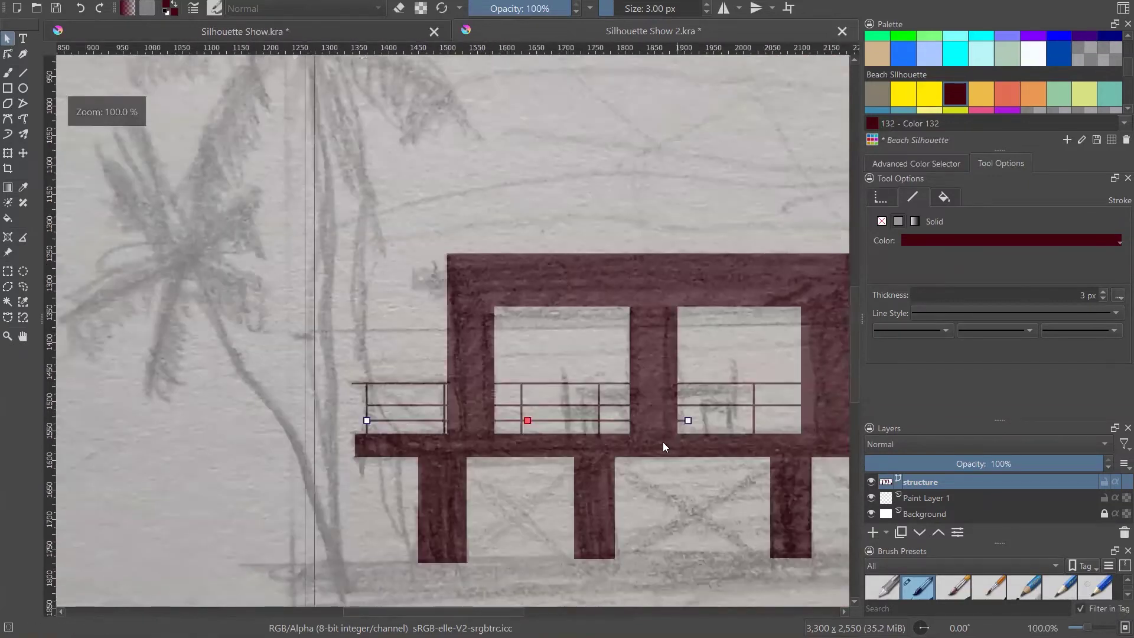
pyautogui.scroll(-2, 465, 440)
pyautogui.scroll(1, 580, 433)
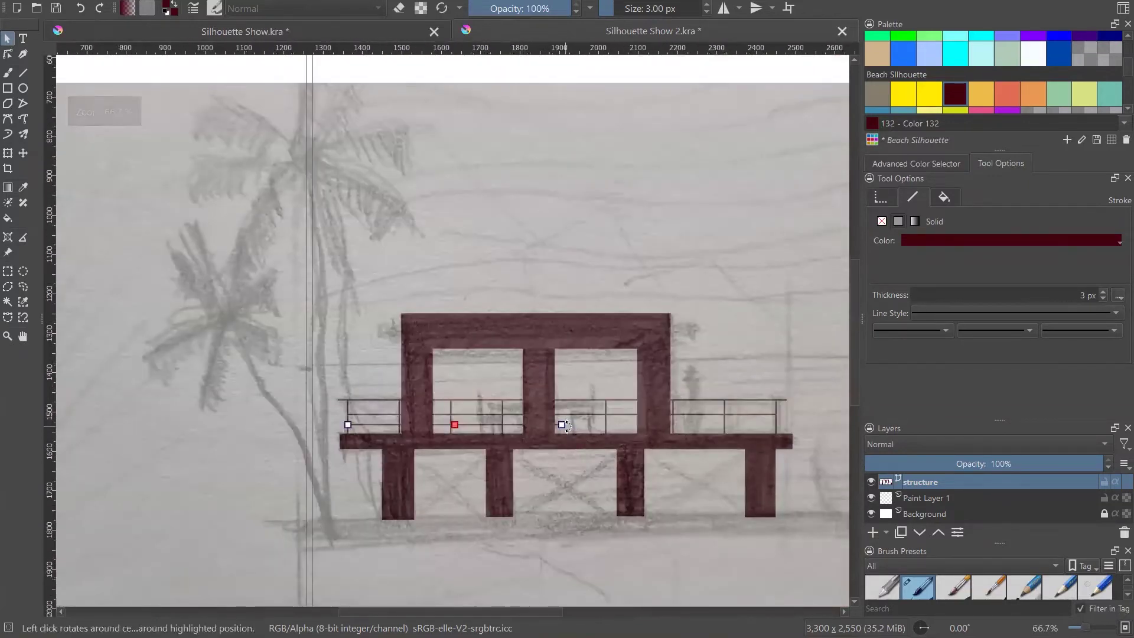
pyautogui.moveTo(561, 424); pyautogui.dragTo(777, 426)
pyautogui.scroll(1, 783, 424)
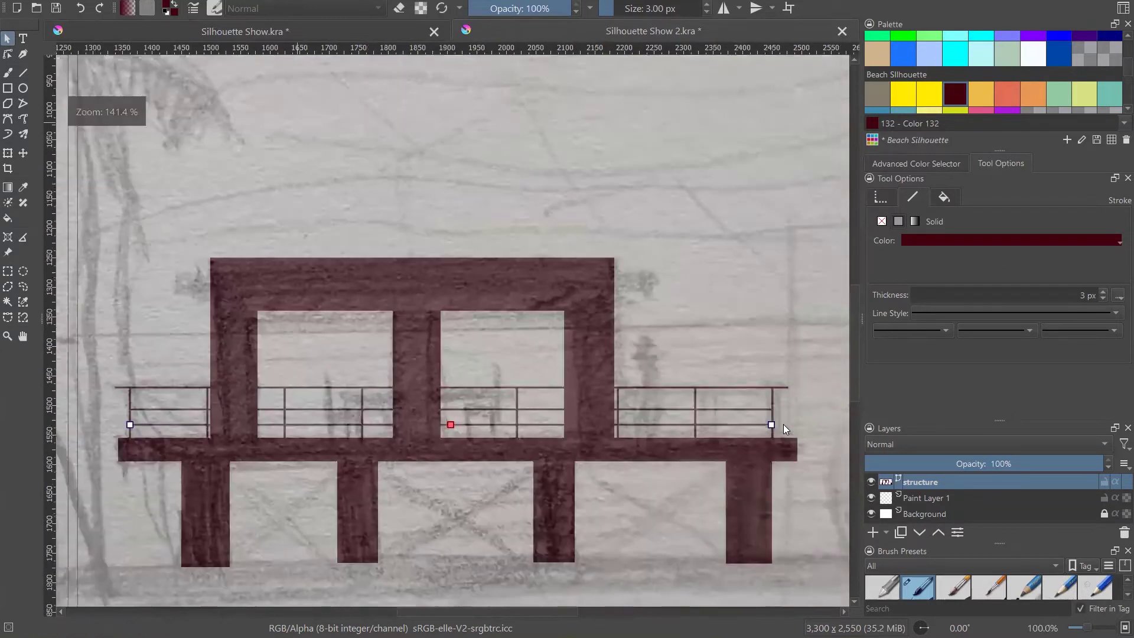
pyautogui.scroll(3, 783, 424)
# - Nudge the middle and lower rails up, then the lower rail down, to even the spacing
pyautogui.click(719, 365)
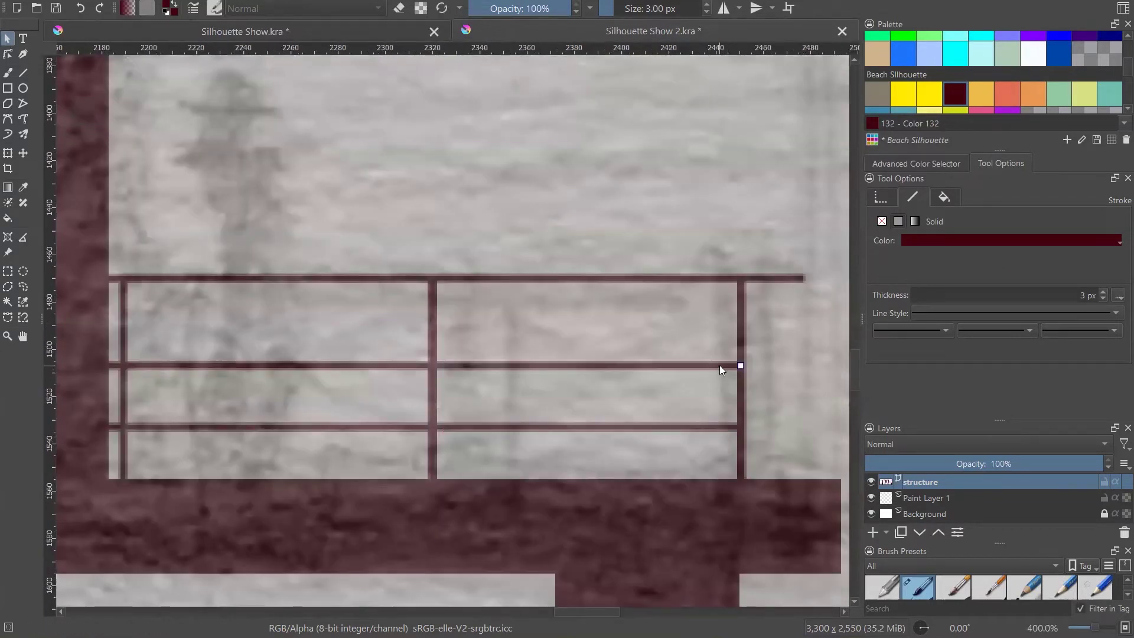
pyautogui.keyDown('shift'); pyautogui.click(703, 423); pyautogui.keyUp('shift')
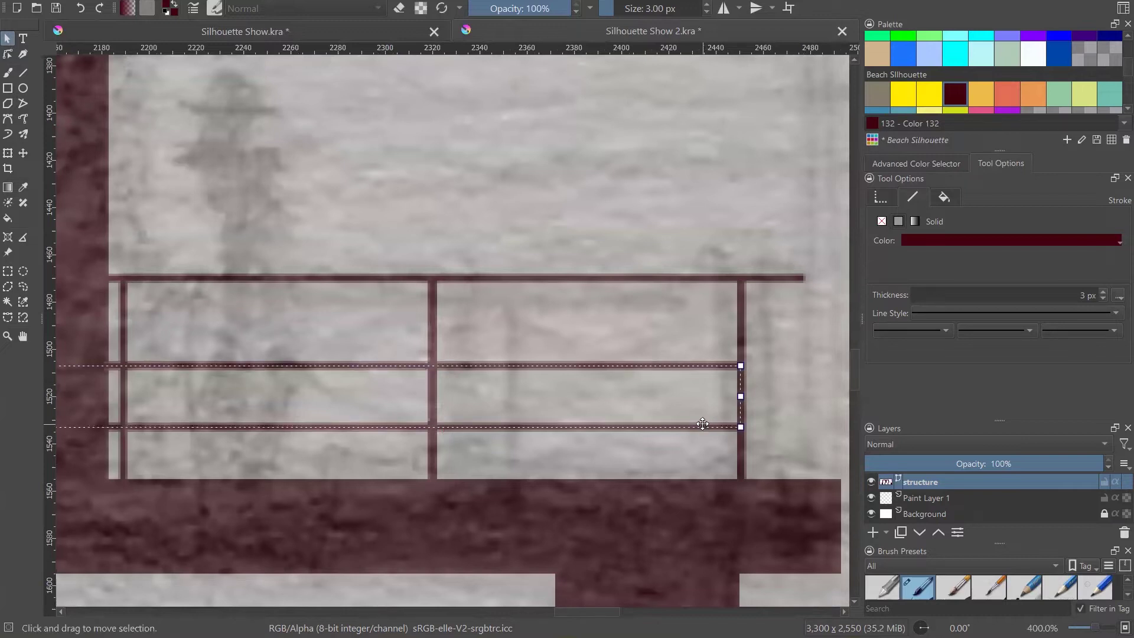
pyautogui.press('Up')
pyautogui.hotkey('ctrl', 'z')
pyautogui.press('Up')
pyautogui.press('Up')
pyautogui.press('Up')
pyautogui.press('Up')
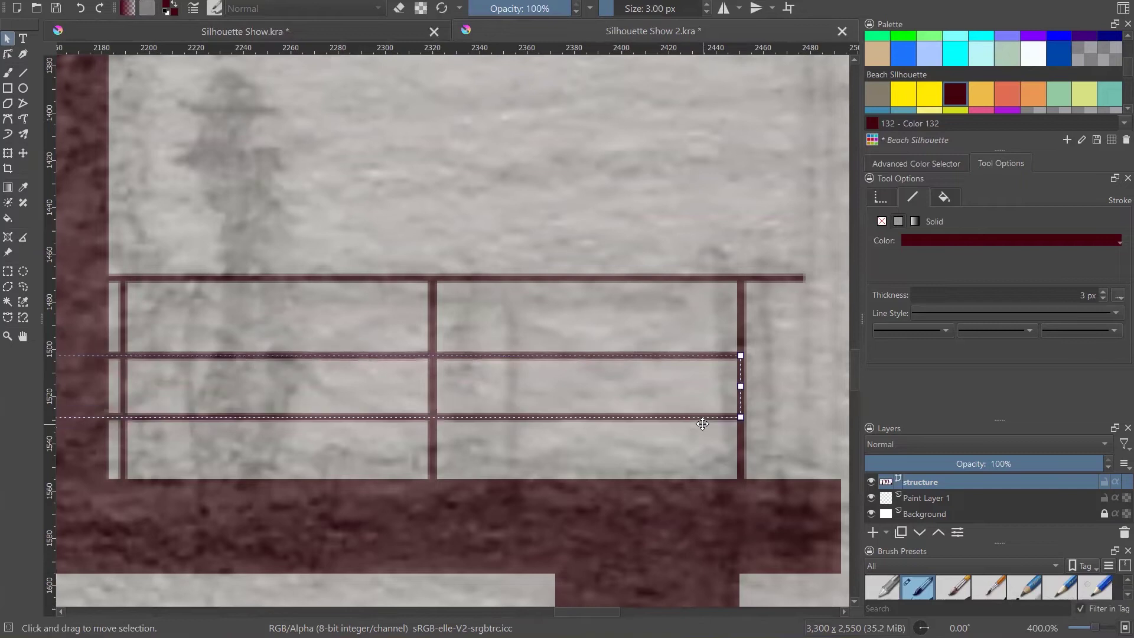
pyautogui.press('Up')
pyautogui.press('Up')
pyautogui.press('Up')
pyautogui.press('Up')
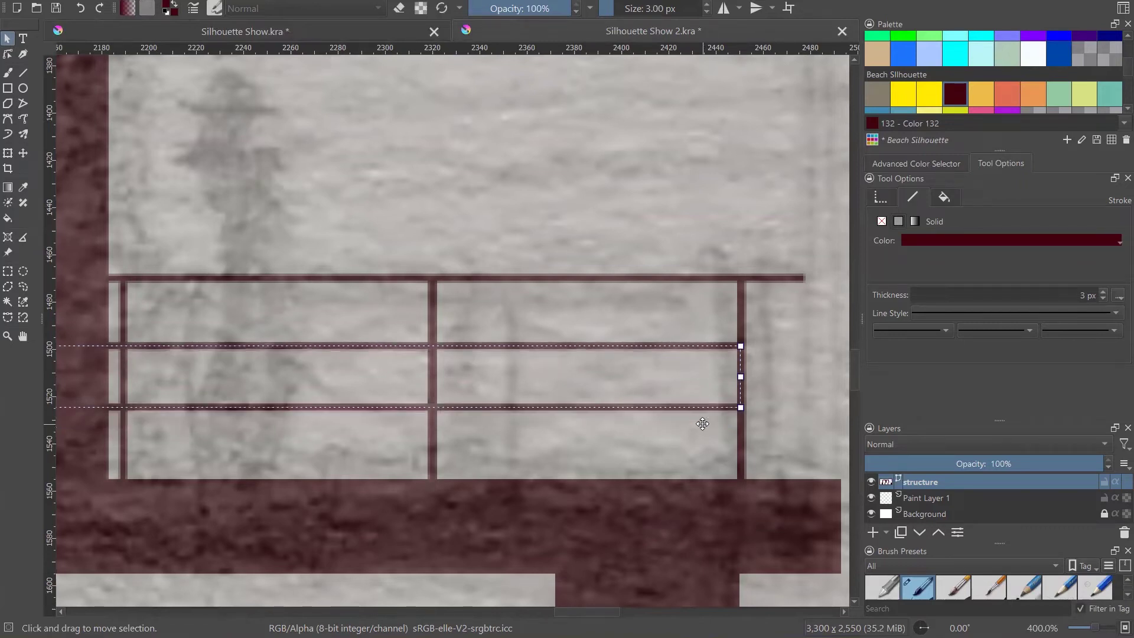
pyautogui.click(789, 412)
pyautogui.click(710, 408)
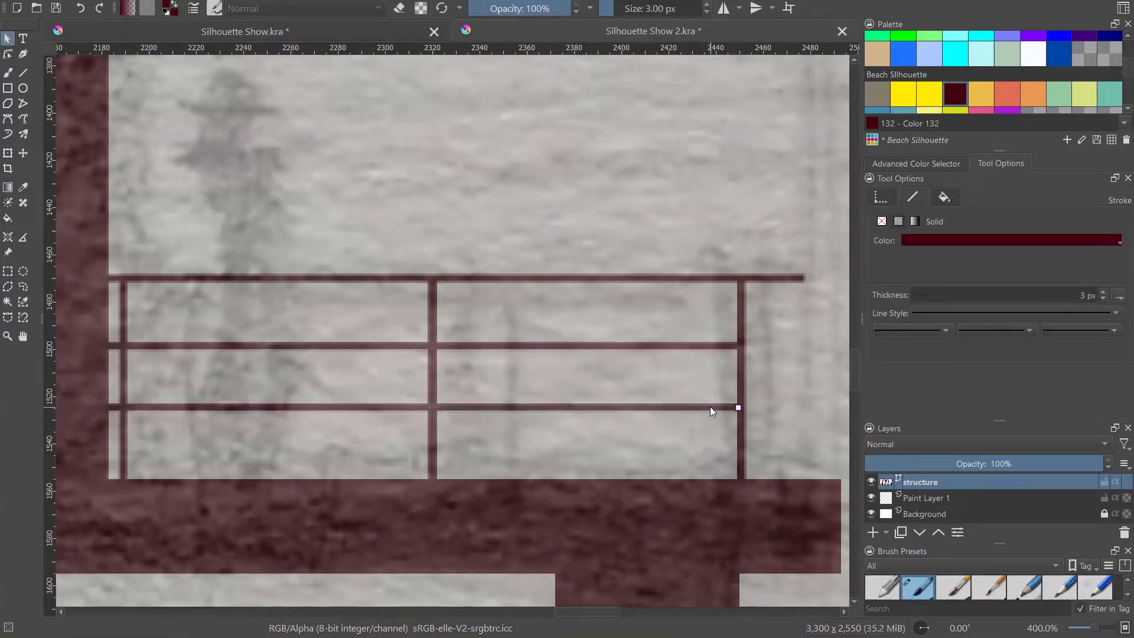
pyautogui.press('Down')
pyautogui.press('Down')
pyautogui.press('Down')
pyautogui.press('Down')
pyautogui.scroll(-5, 710, 406)
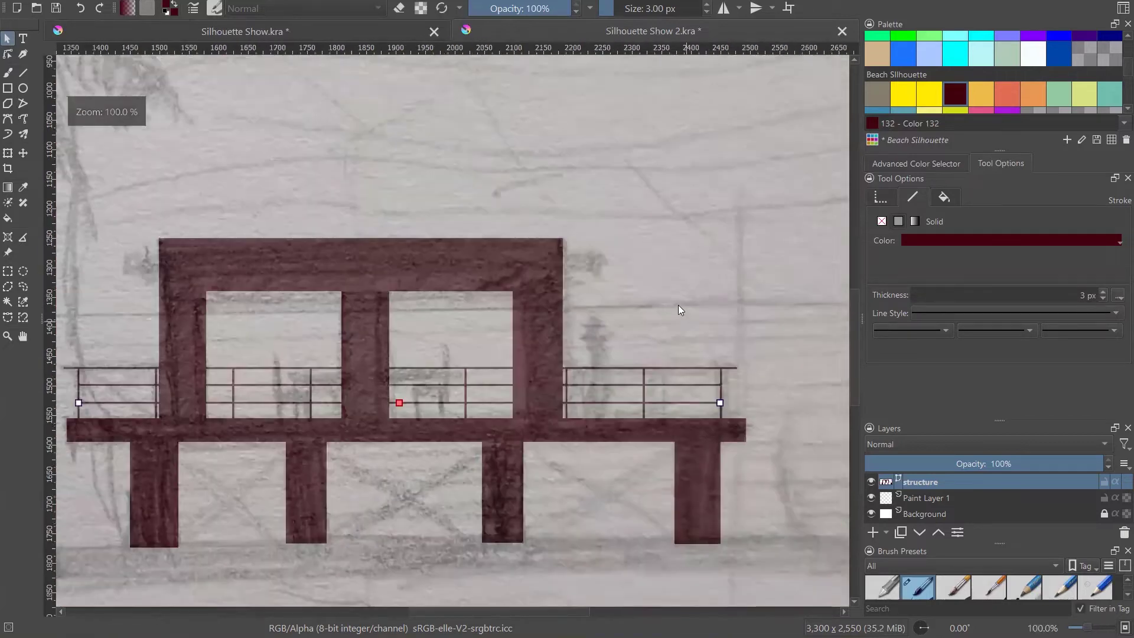
pyautogui.click(678, 305)
pyautogui.scroll(-2, 691, 307)
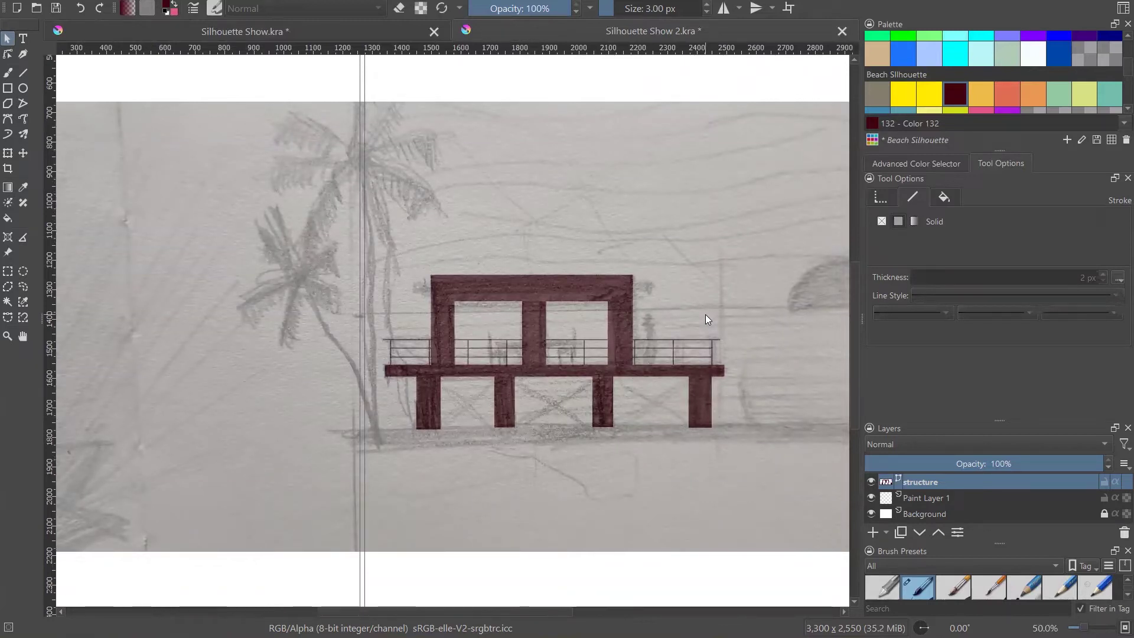
pyautogui.click(345, 28)
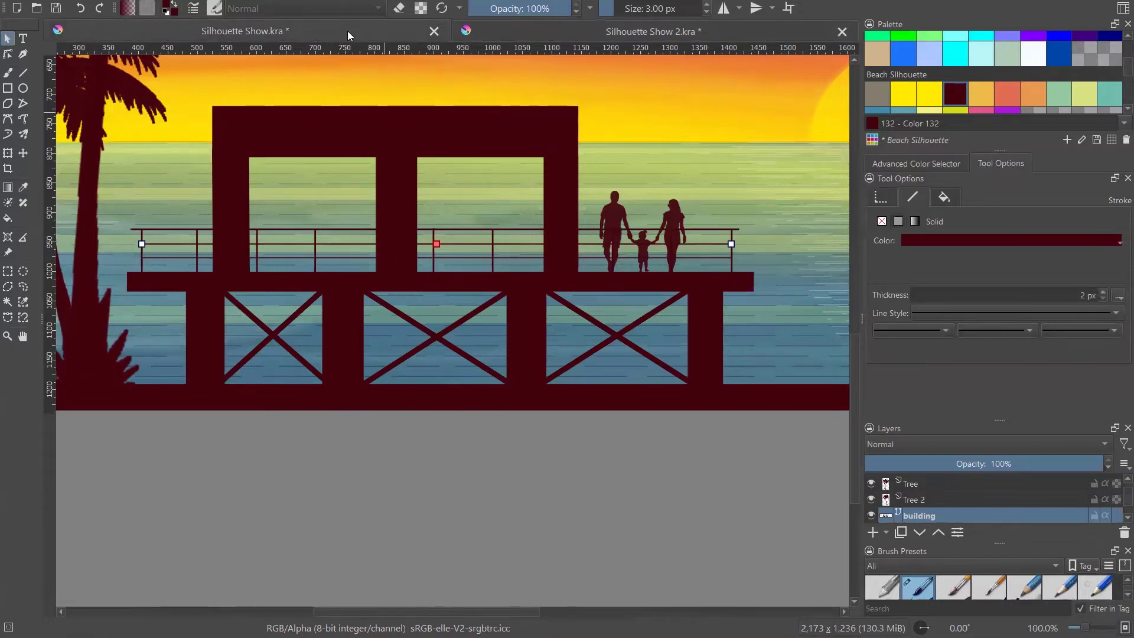
pyautogui.click(503, 33)
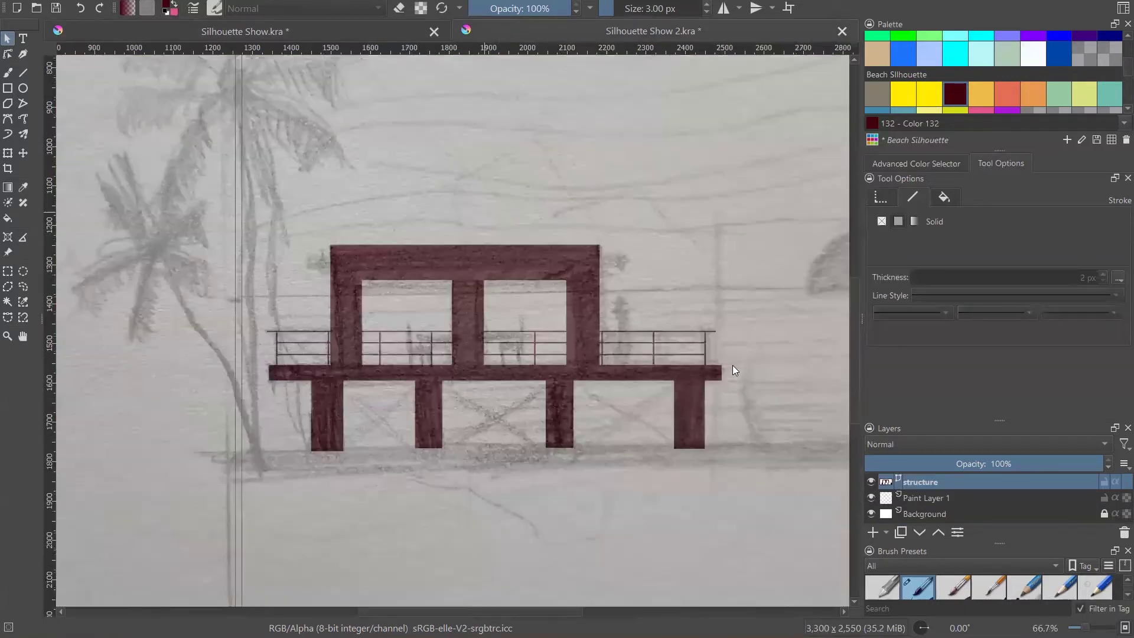
pyautogui.scroll(3, 732, 365)
# - Pull the deck's right end in slightly and extend its left end further left
pyautogui.click(697, 370)
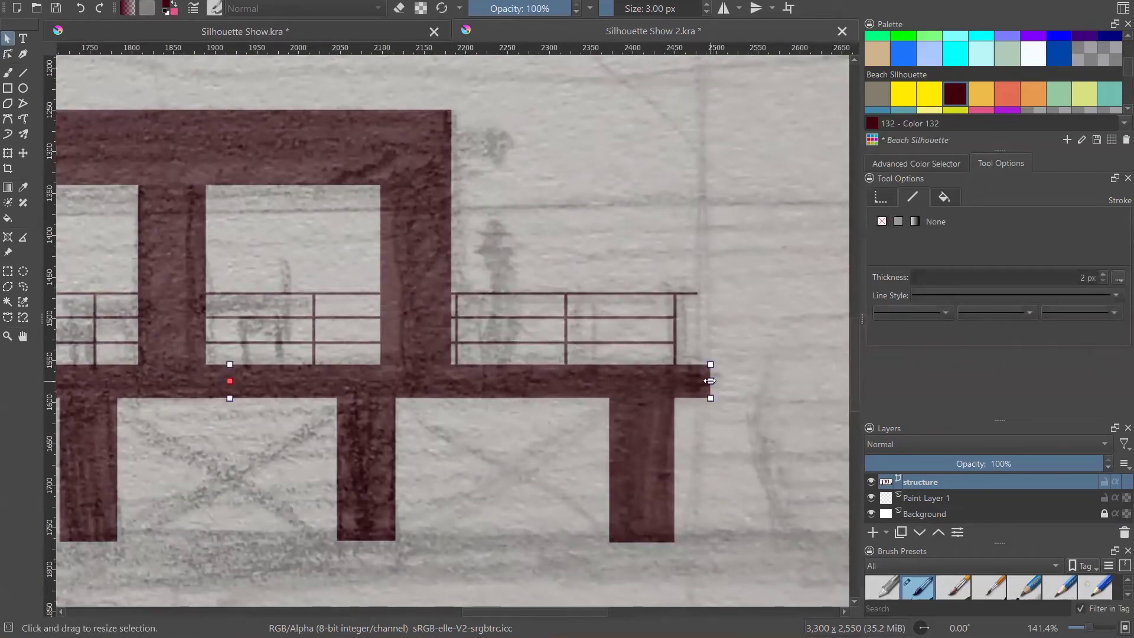
pyautogui.moveTo(710, 381); pyautogui.dragTo(707, 381)
pyautogui.click(755, 347)
pyautogui.scroll(-3, 758, 345)
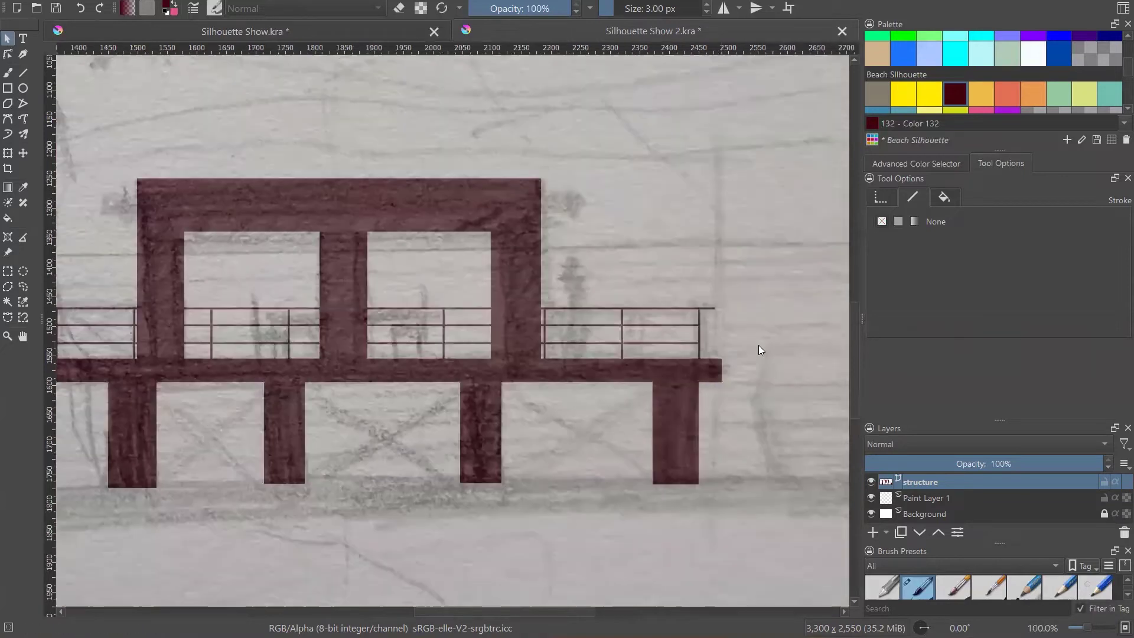
pyautogui.scroll(5, 402, 360)
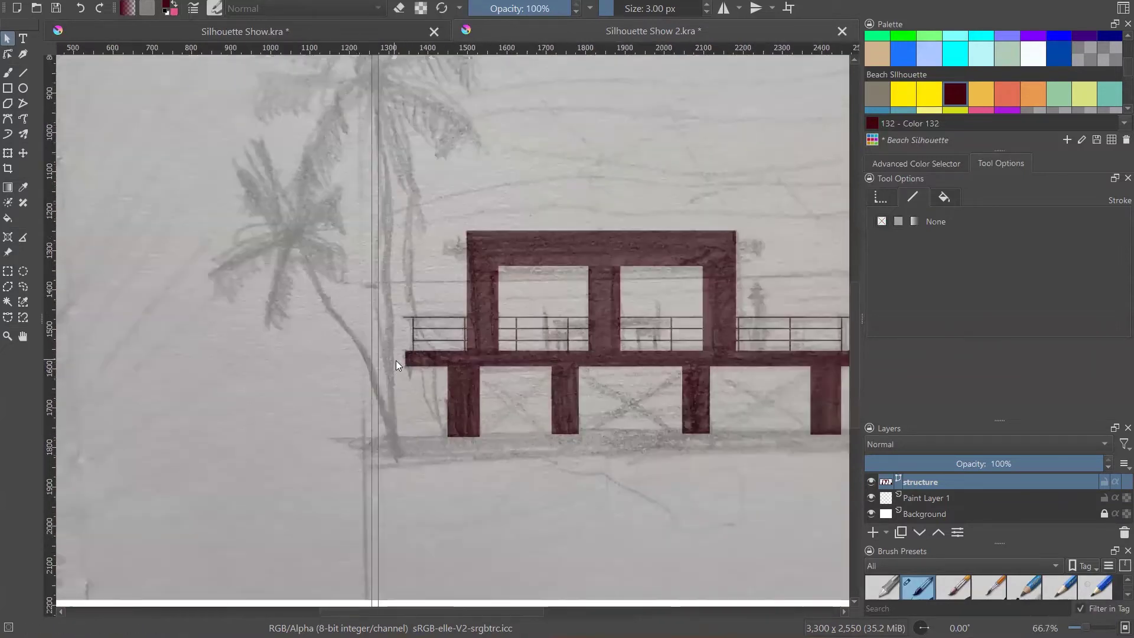
pyautogui.click(446, 352)
pyautogui.moveTo(439, 355); pyautogui.dragTo(424, 357)
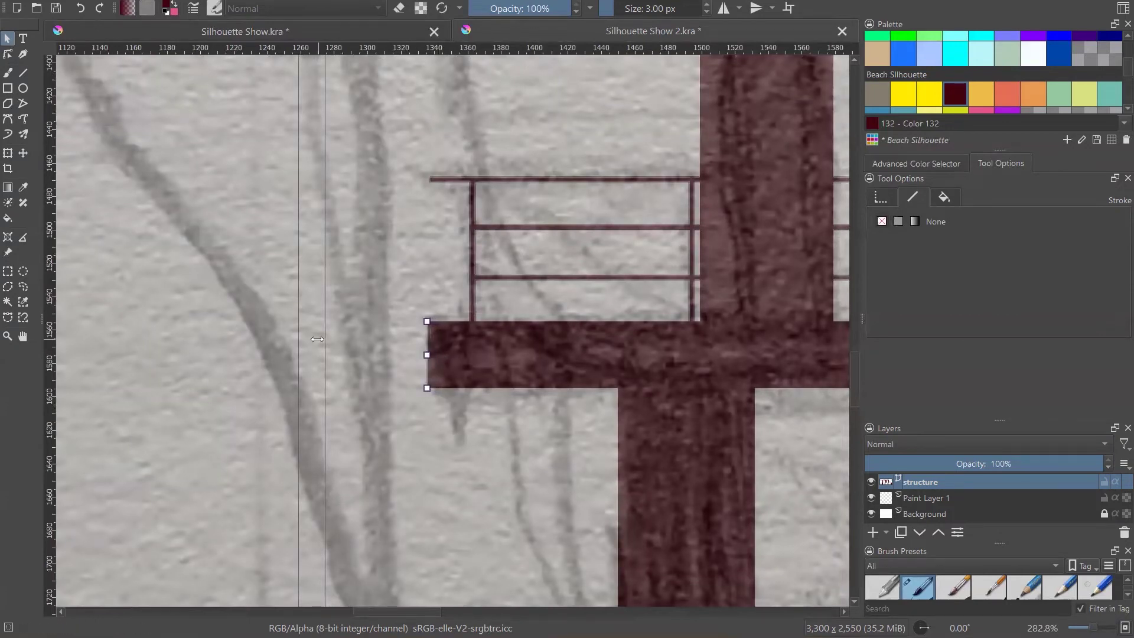
# - Toggle the structure layer's visibility to compare the pier with the sketch, leaving it visible
pyautogui.scroll(-5, 419, 354)
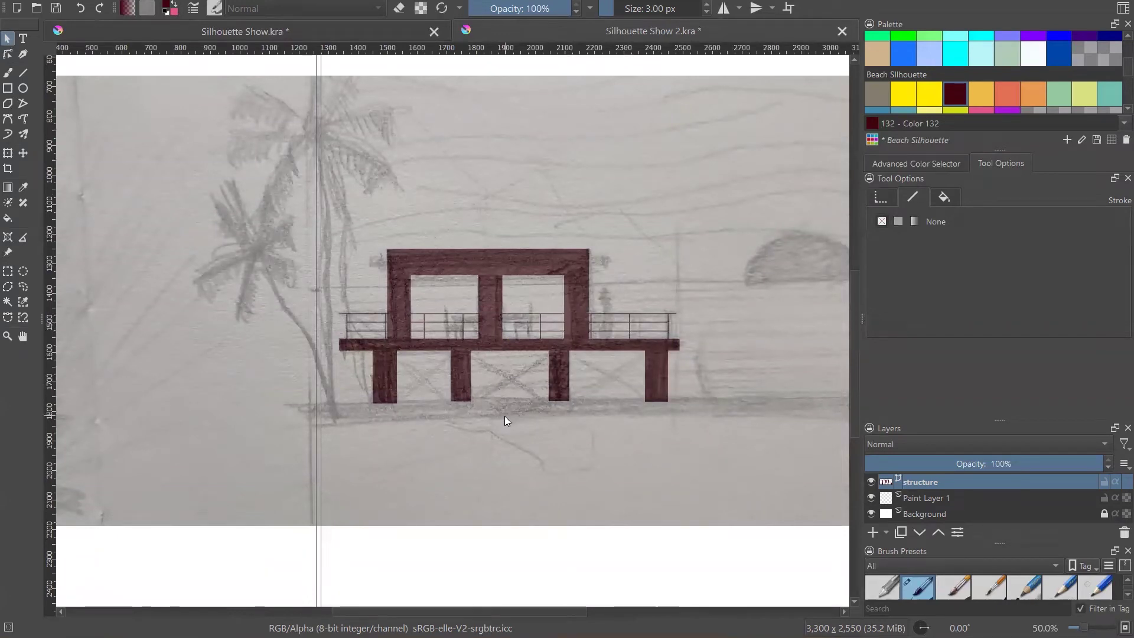
pyautogui.scroll(-1, 302, 468)
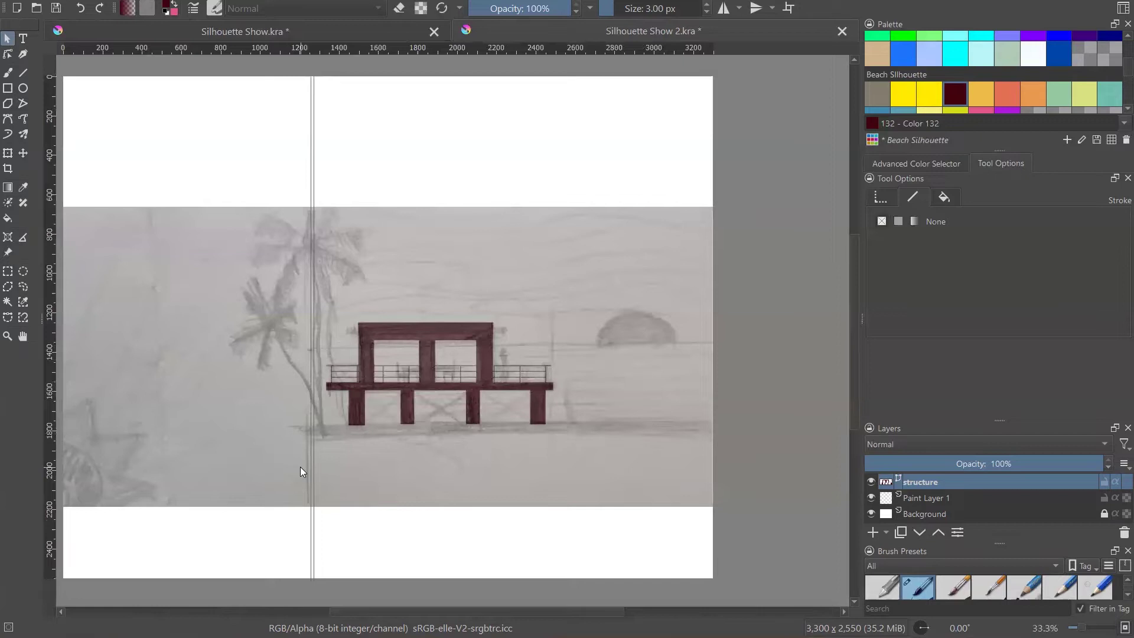
pyautogui.click(870, 482)
pyautogui.click(871, 482)
pyautogui.click(871, 482)
pyautogui.click(869, 483)
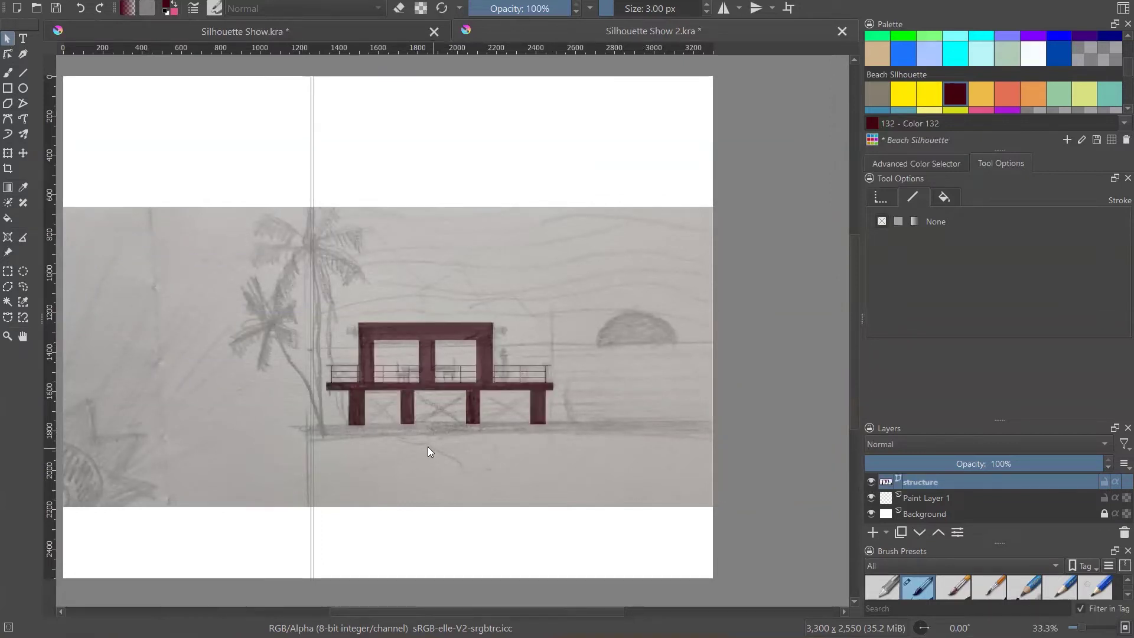
pyautogui.scroll(3, 379, 424)
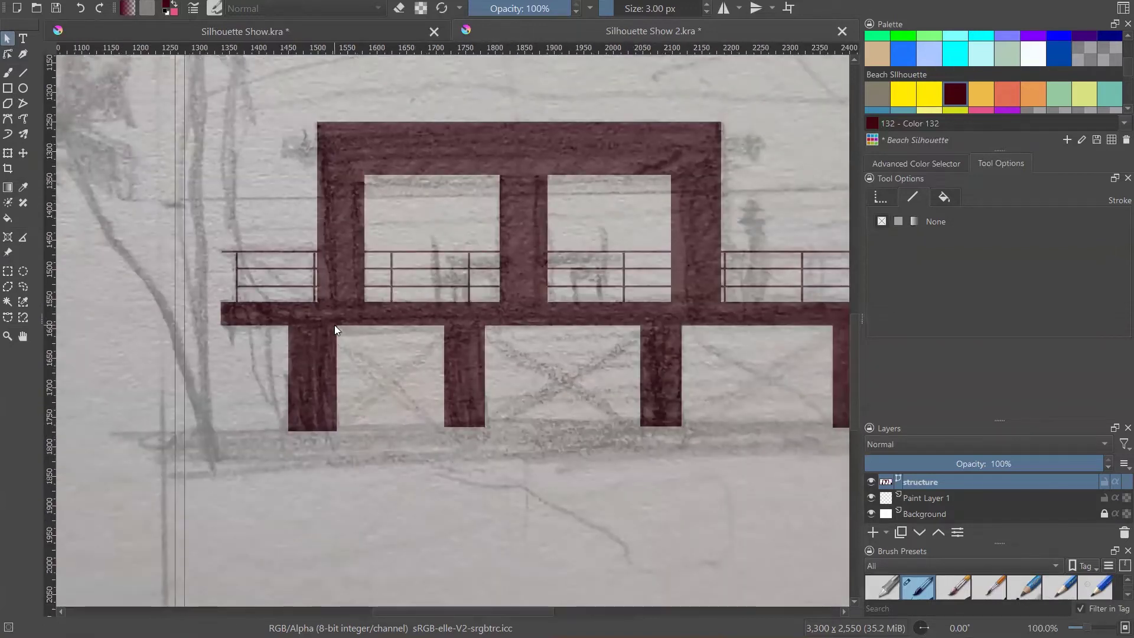
# - Draw a maroon diagonal line with the Line tool down across the first bay
pyautogui.click(26, 70)
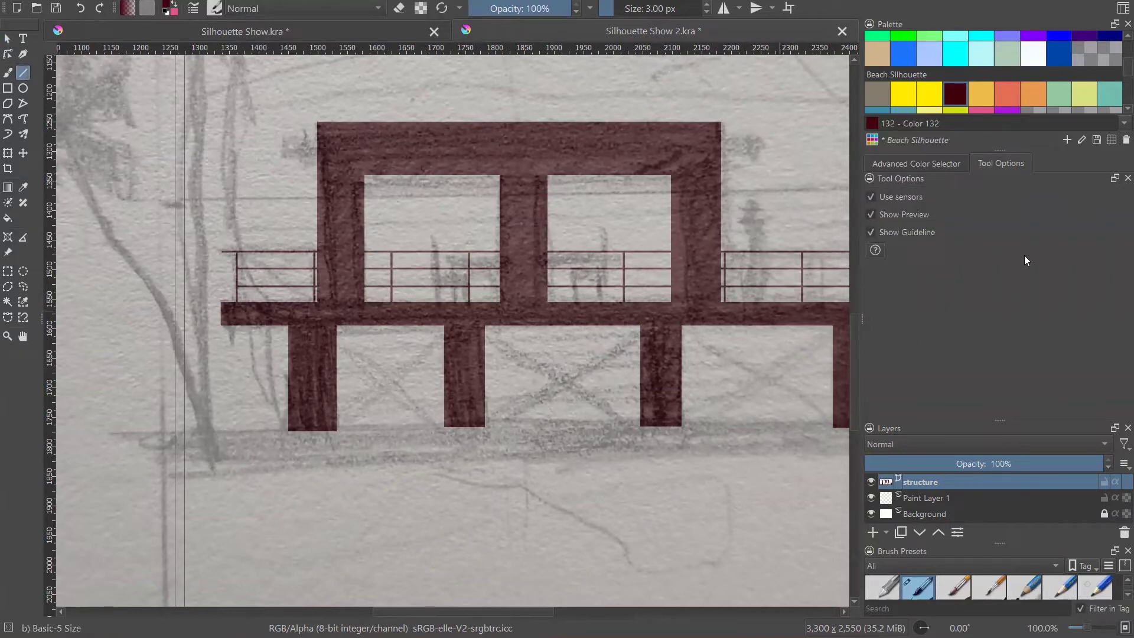
pyautogui.click(957, 163)
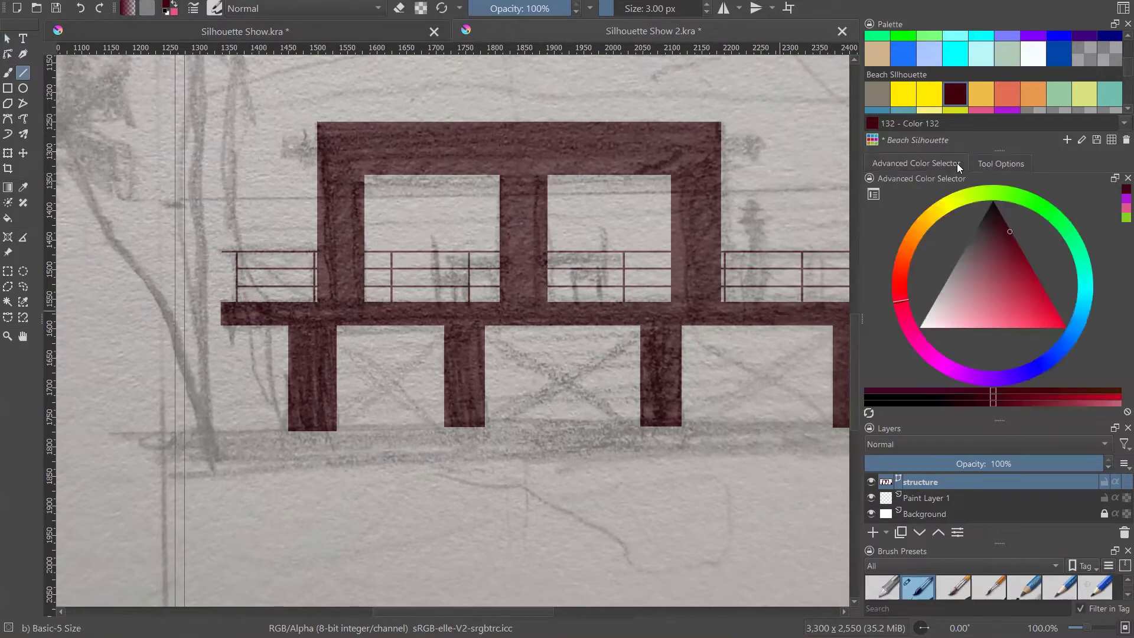
pyautogui.click(989, 162)
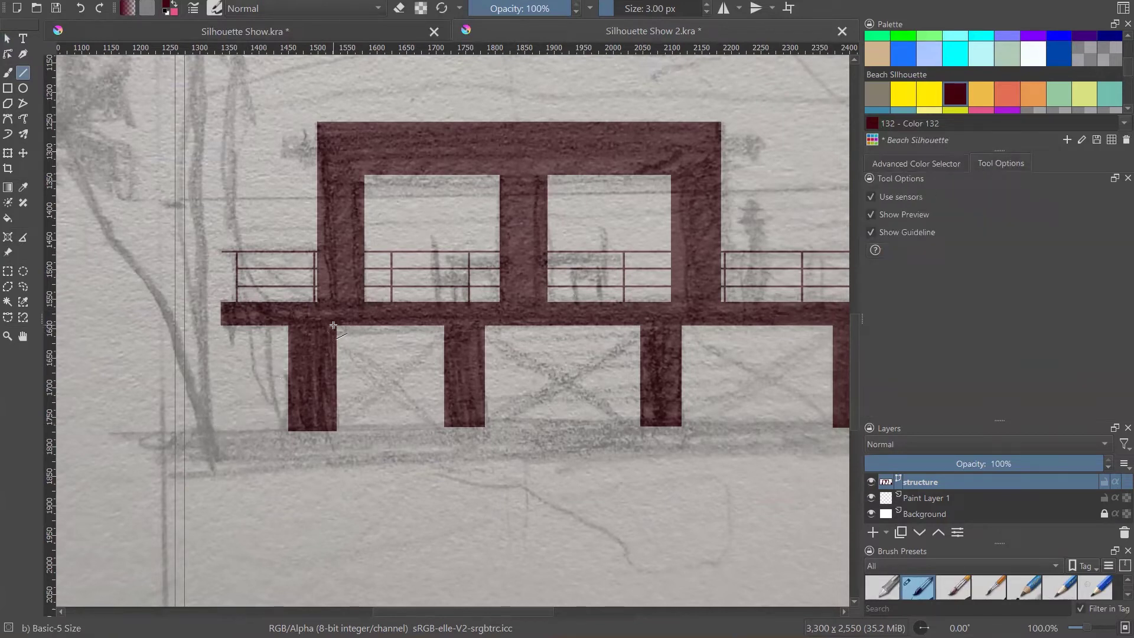
pyautogui.scroll(1, 331, 325)
pyautogui.moveTo(337, 324); pyautogui.dragTo(353, 334)
pyautogui.moveTo(465, 426); pyautogui.dragTo(493, 467)
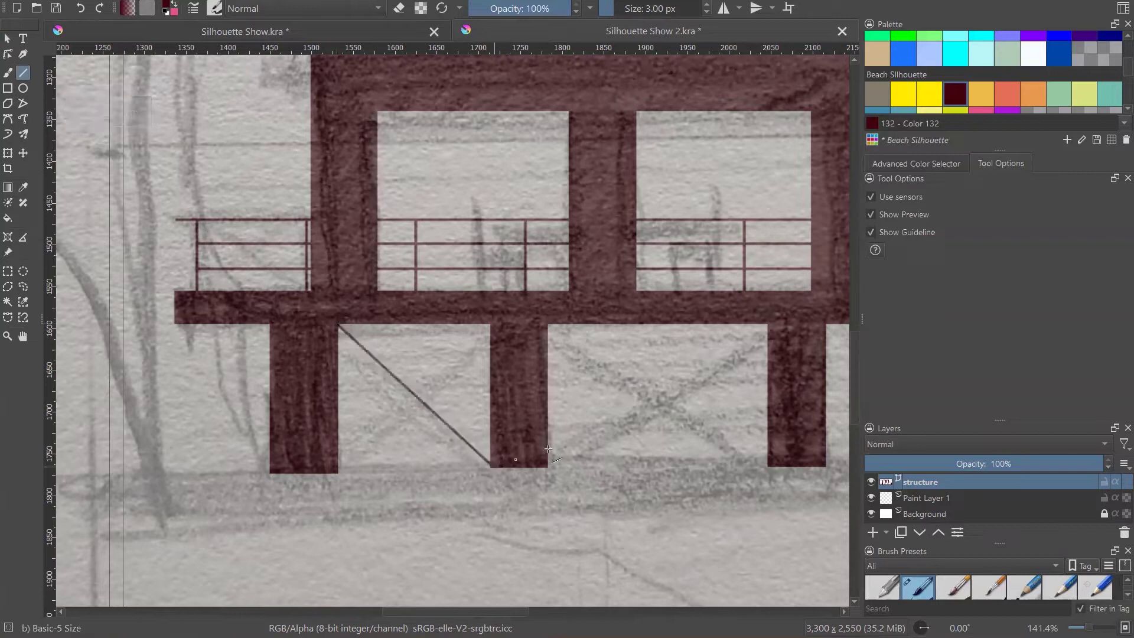
# - Set the brace's stroke thickness to 7 px and shorten its lower end to meet the pile
pyautogui.click(7, 38)
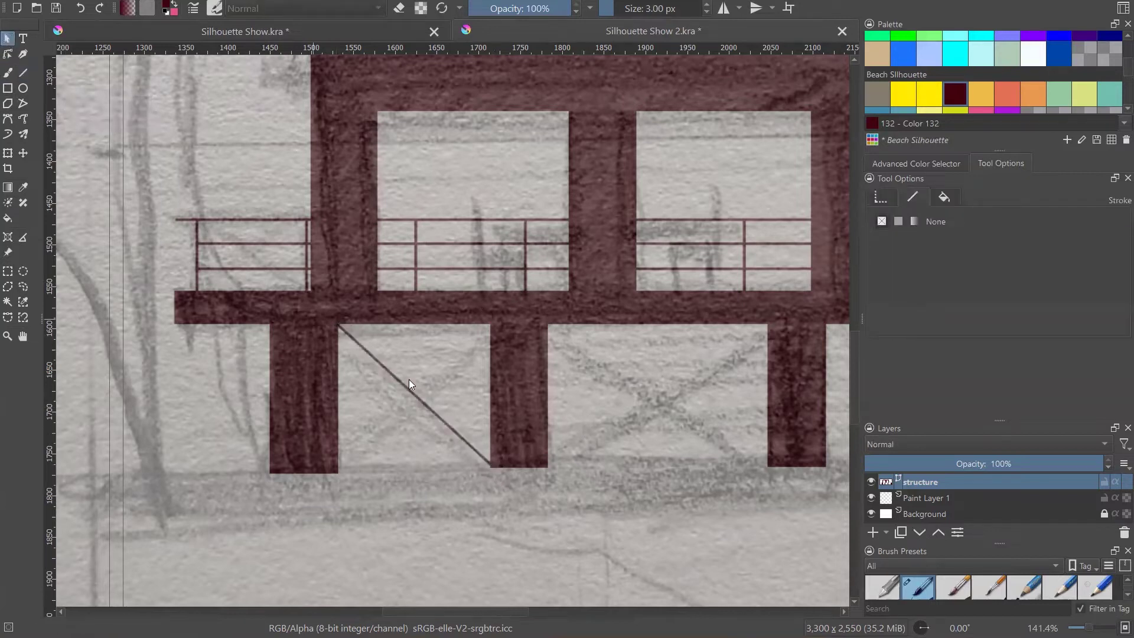
pyautogui.click(418, 398)
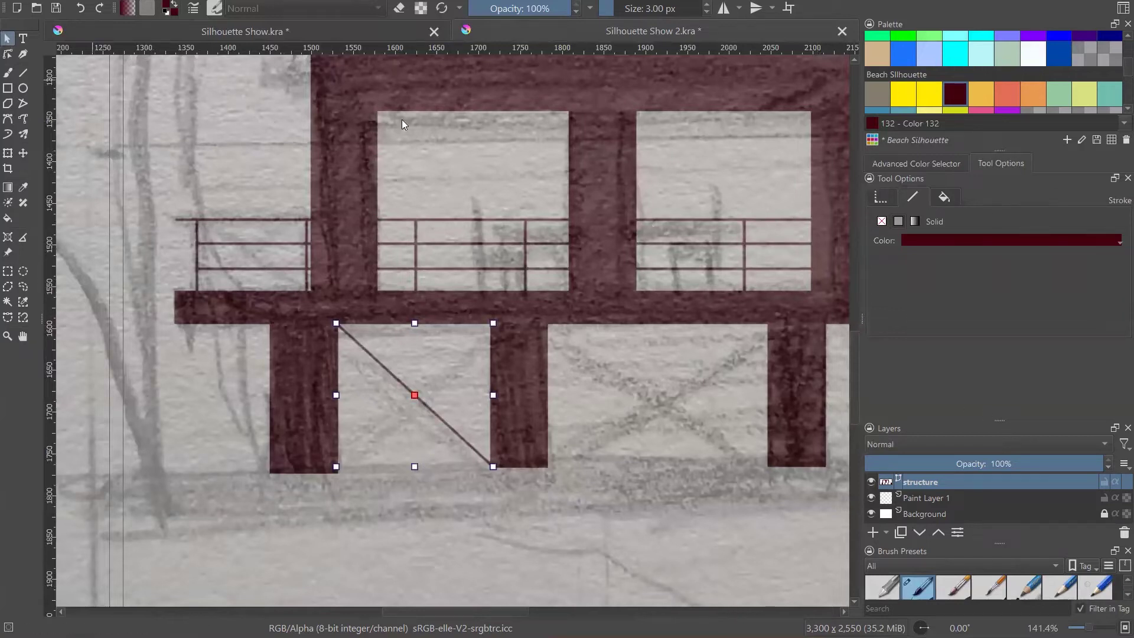
pyautogui.click(909, 197)
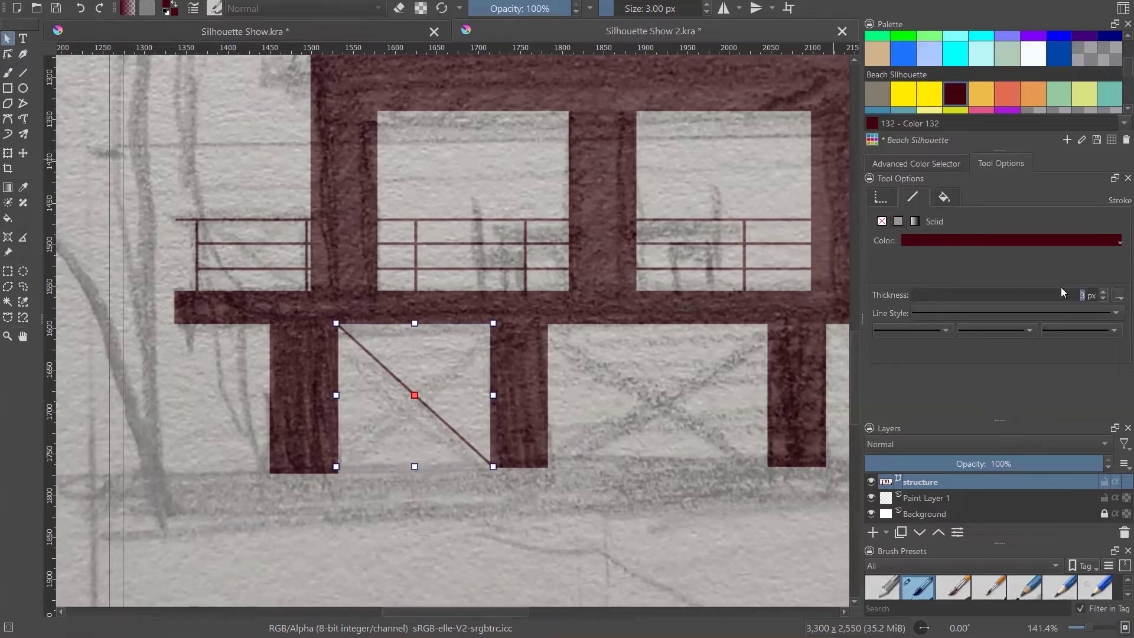
pyautogui.write('7')
pyautogui.press('Return')
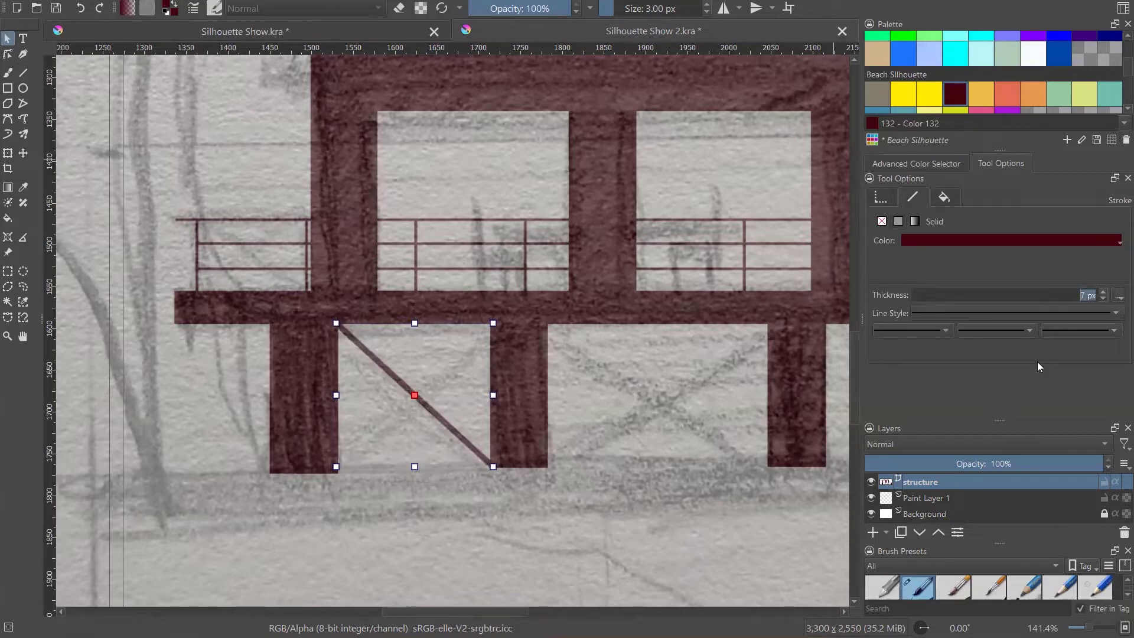
pyautogui.click(632, 427)
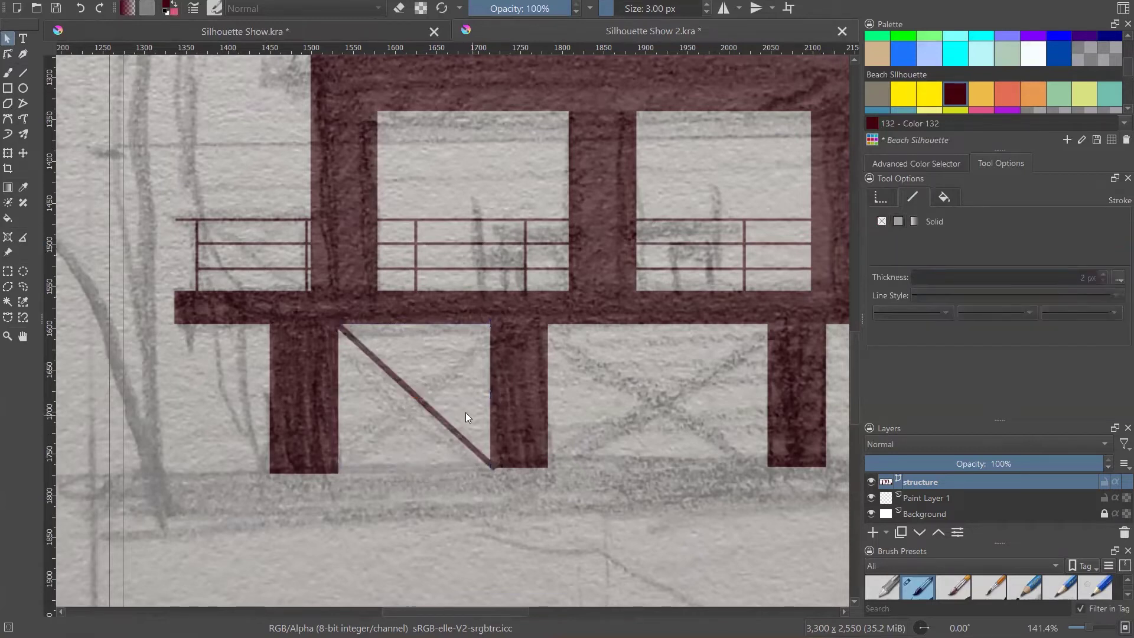
pyautogui.scroll(3, 502, 468)
pyautogui.click(470, 466)
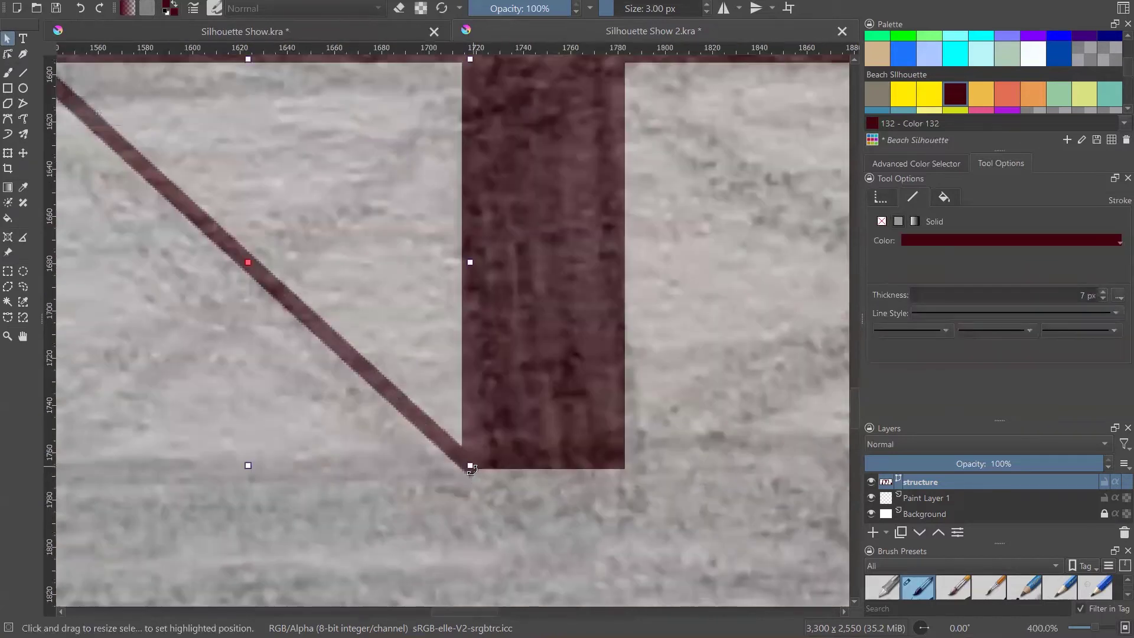
pyautogui.moveTo(470, 466); pyautogui.dragTo(465, 459)
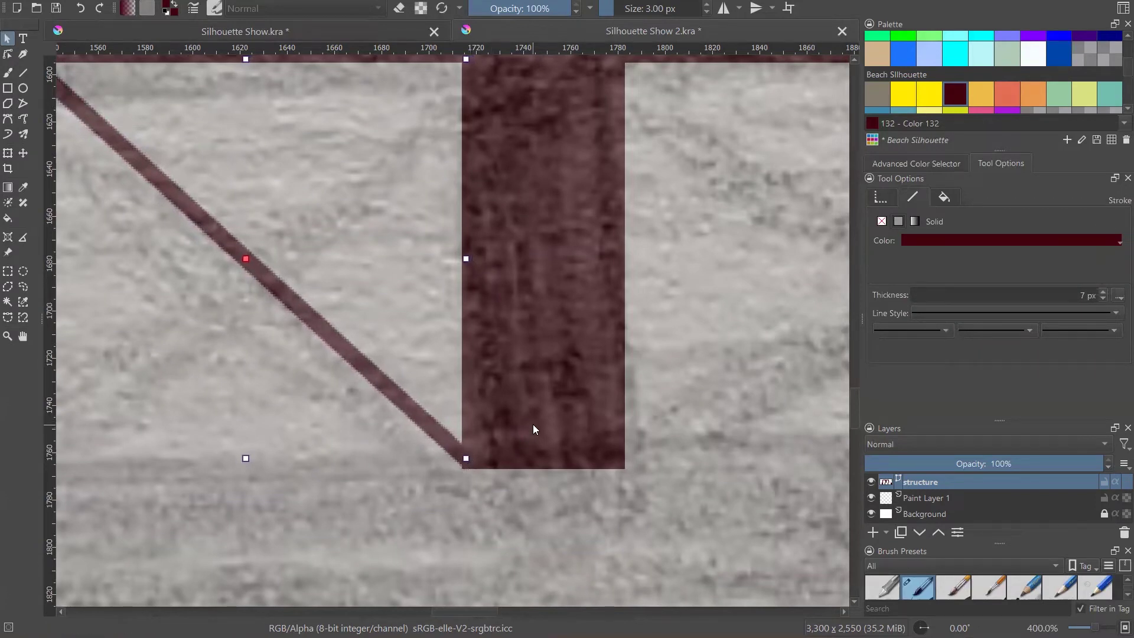
pyautogui.scroll(-3, 532, 424)
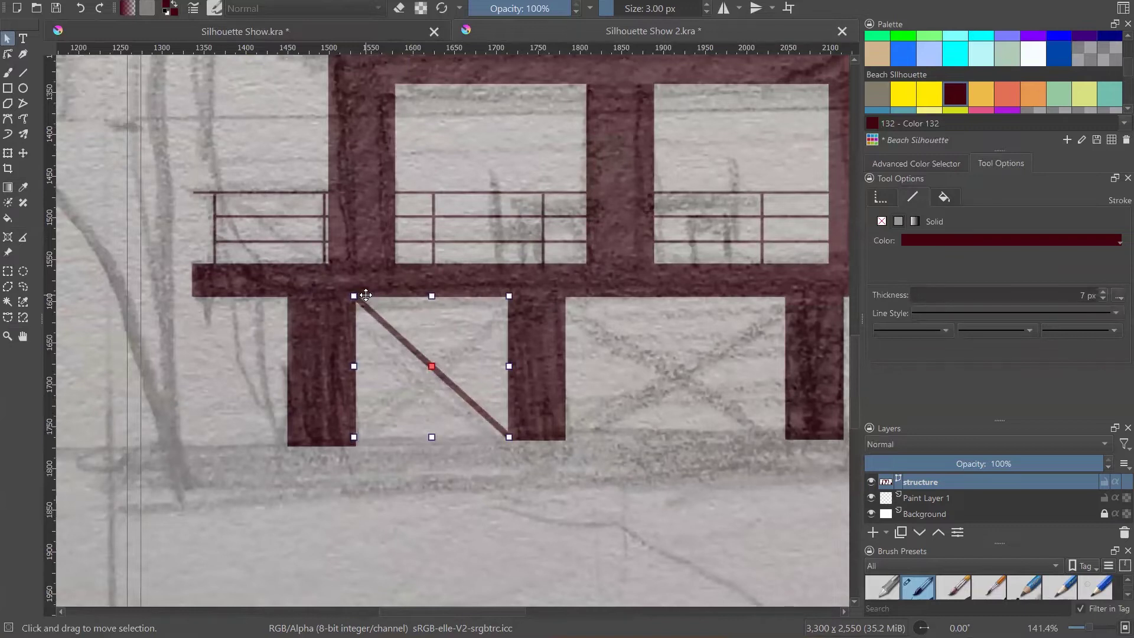
# - Paste a copy of the brace into the second bay and stretch it onto the next post
pyautogui.click(567, 295)
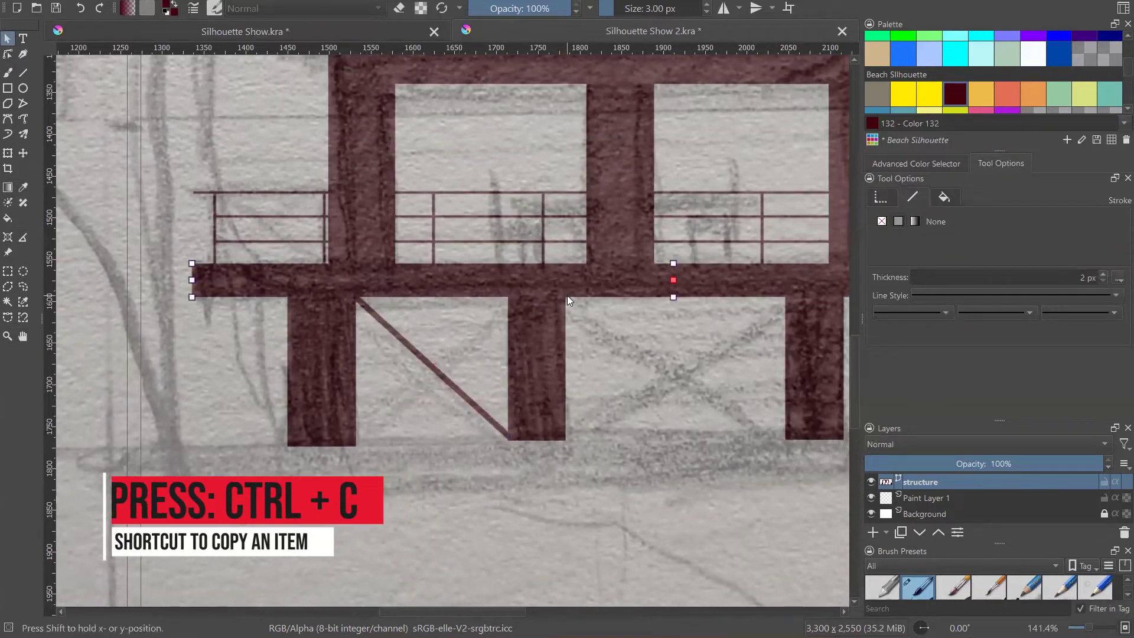
pyautogui.hotkey('ctrl', 'v')
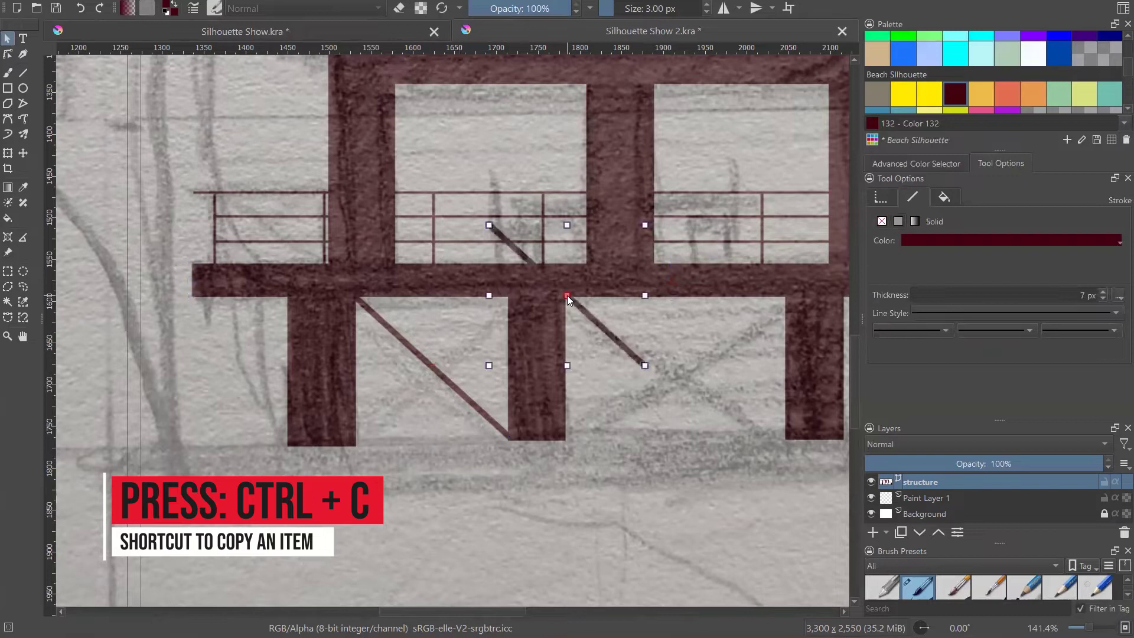
pyautogui.moveTo(568, 293); pyautogui.dragTo(643, 368)
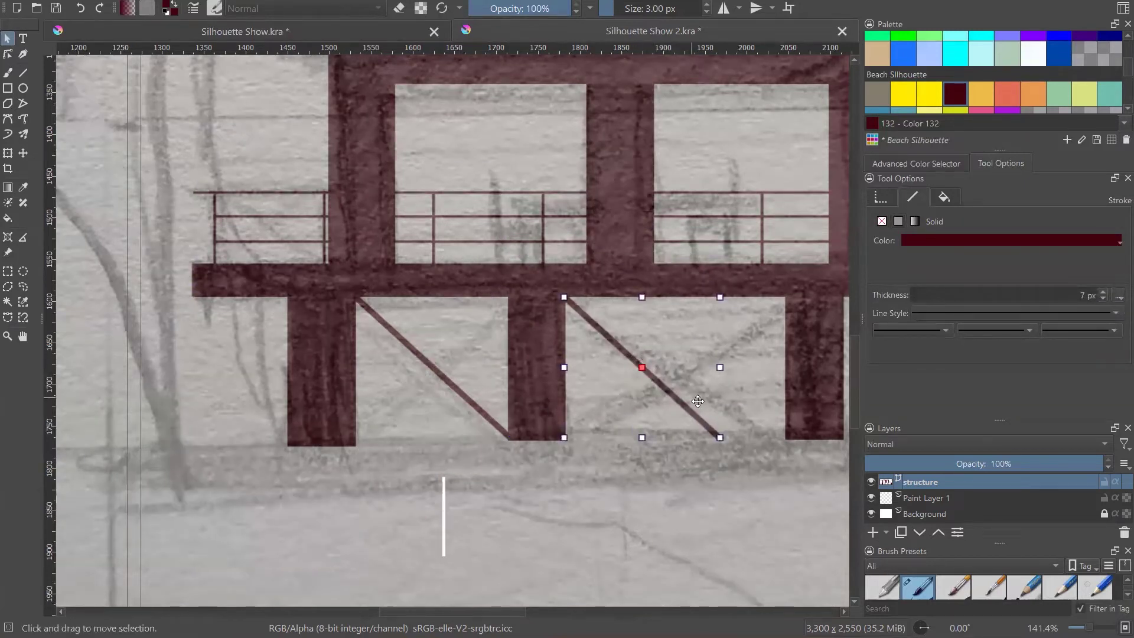
pyautogui.moveTo(720, 438); pyautogui.dragTo(797, 432)
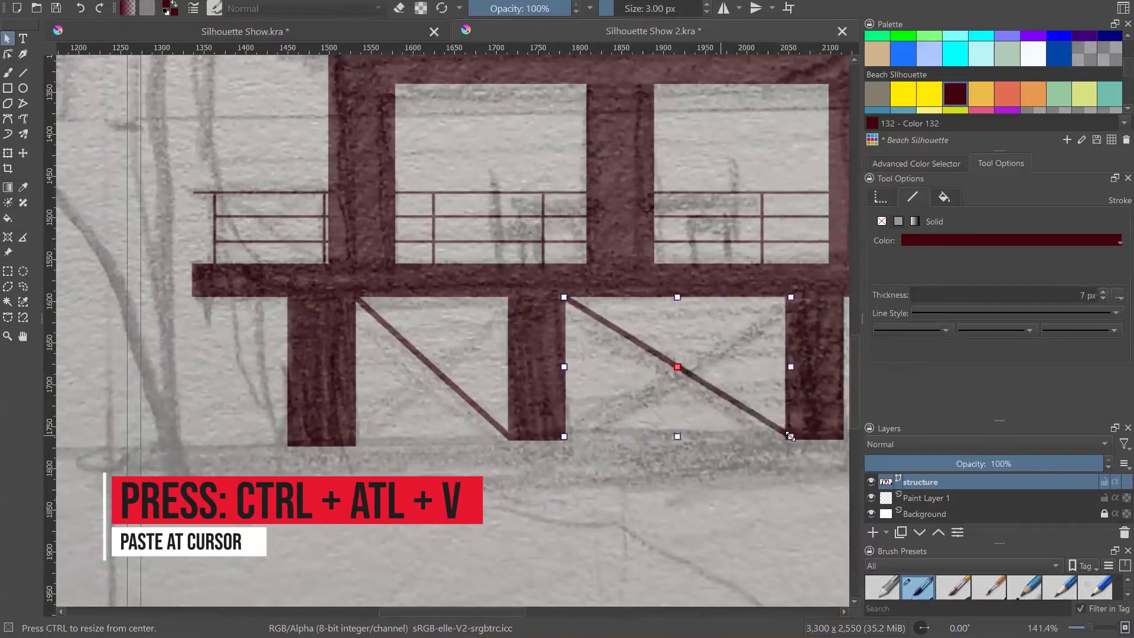
pyautogui.scroll(1, 798, 432)
pyautogui.scroll(2, 797, 437)
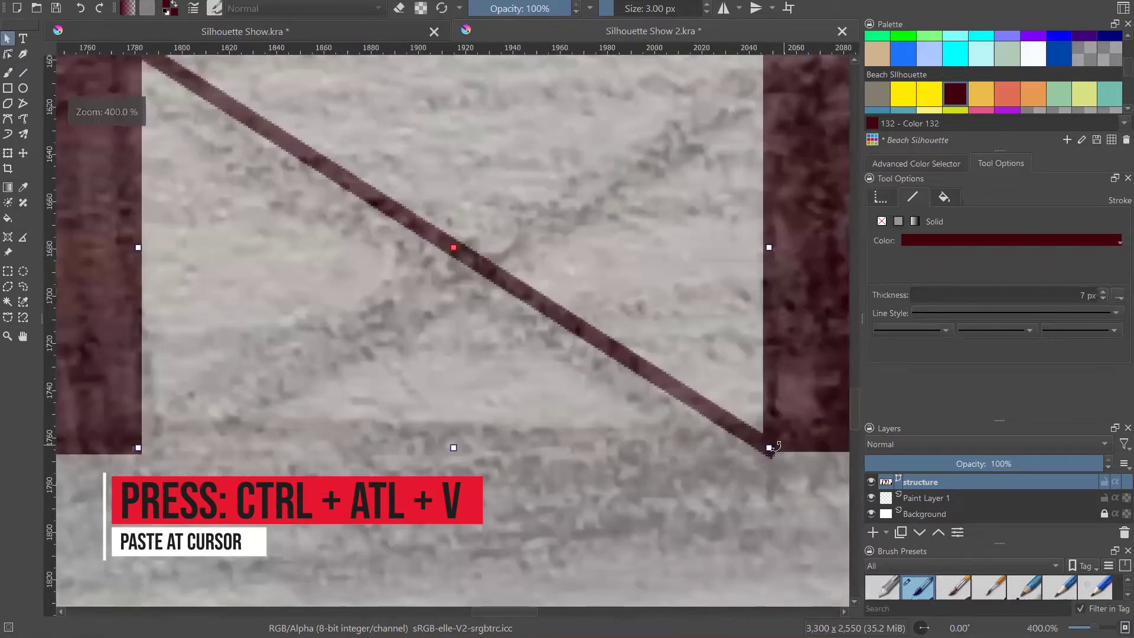
pyautogui.moveTo(771, 448); pyautogui.dragTo(770, 440)
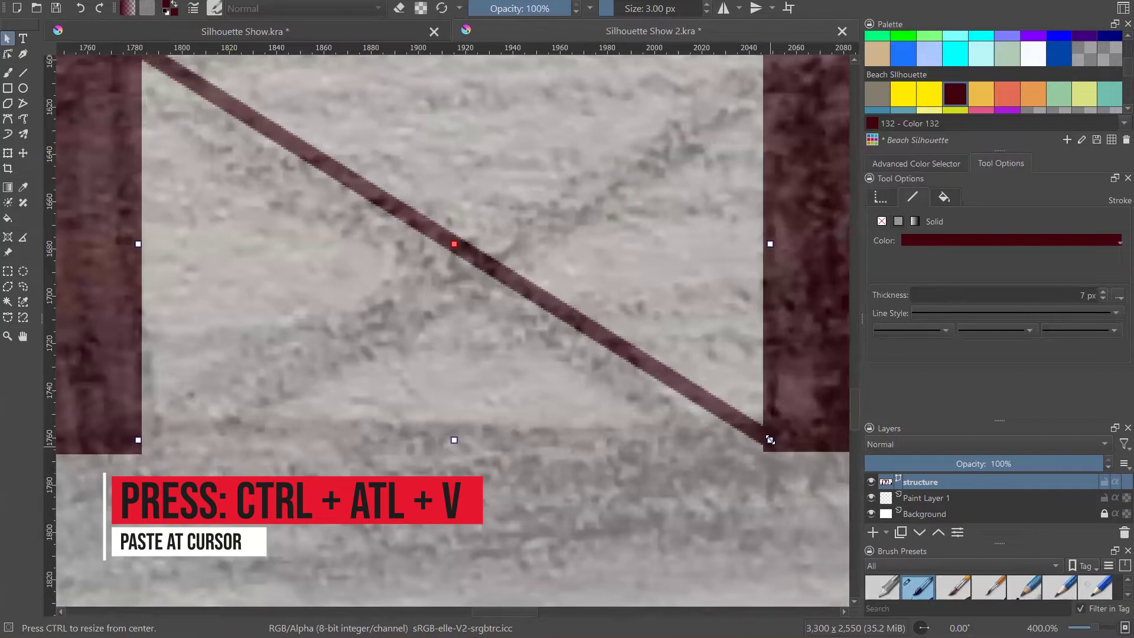
pyautogui.scroll(-1, 765, 440)
pyautogui.scroll(-1, 446, 363)
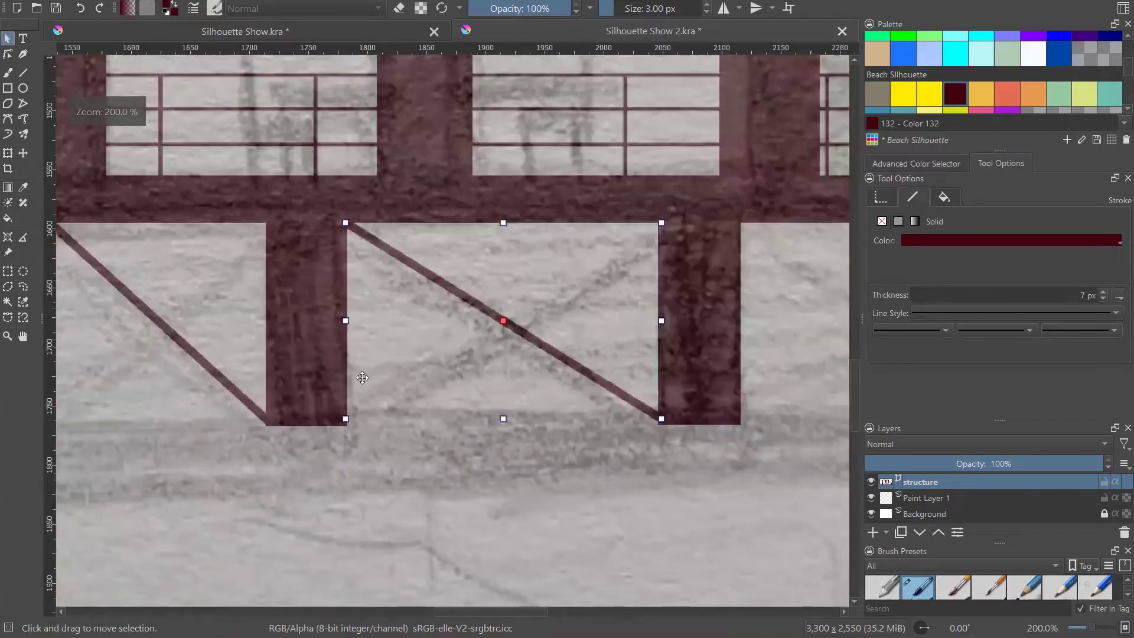
pyautogui.scroll(-1, 363, 376)
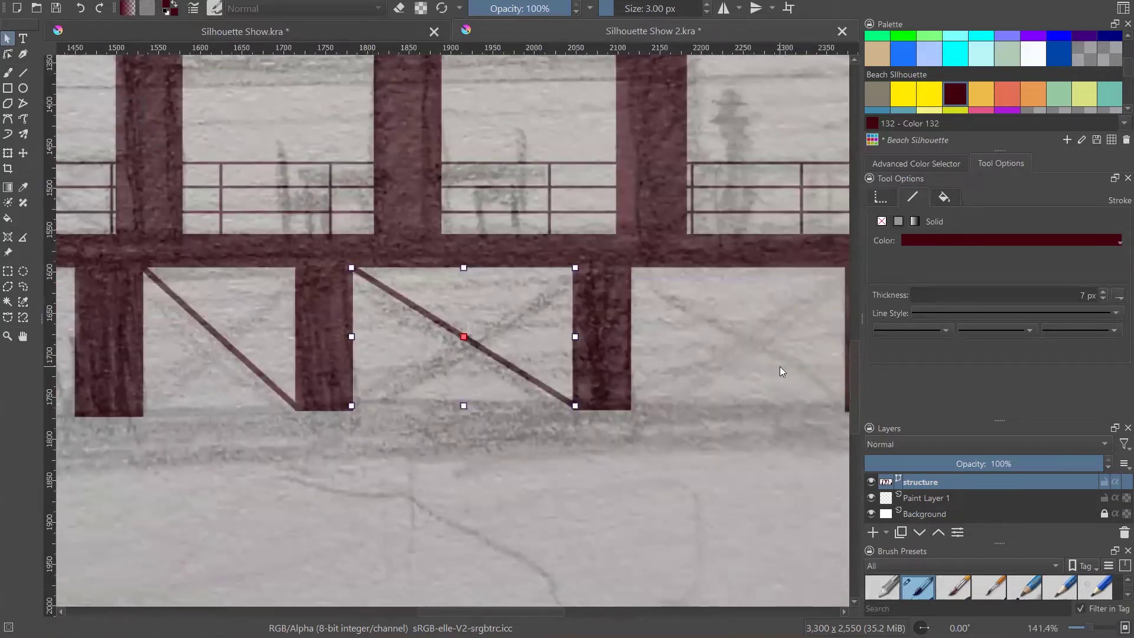
# - Paste another brace copy into the third bay and stretch it to span the bay
pyautogui.hotkey('ctrl', 'v')
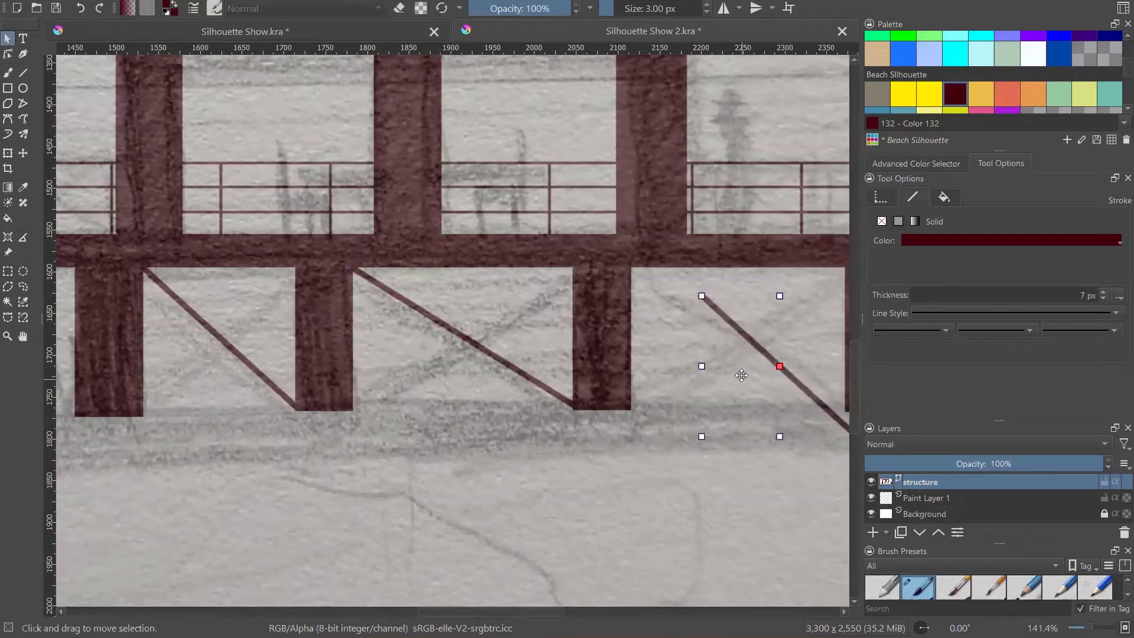
pyautogui.moveTo(754, 348); pyautogui.dragTo(683, 320)
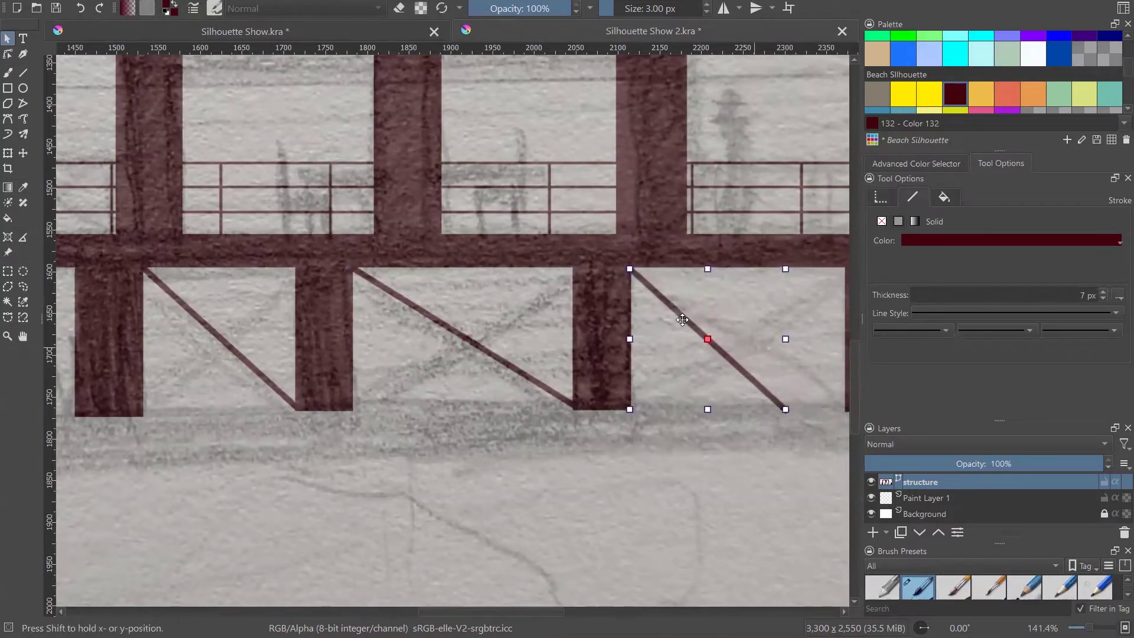
pyautogui.scroll(-1, 643, 397)
pyautogui.scroll(1, 686, 388)
pyautogui.scroll(2, 669, 381)
pyautogui.moveTo(671, 383); pyautogui.dragTo(791, 379)
pyautogui.scroll(-3, 757, 393)
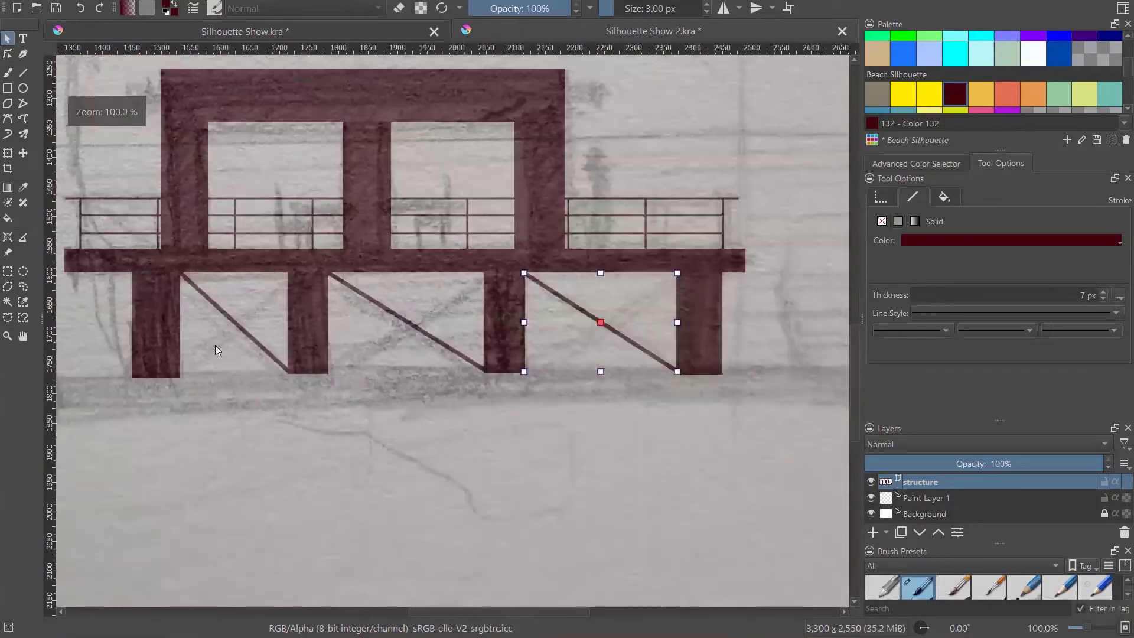
pyautogui.scroll(-1, 180, 324)
pyautogui.scroll(4, 302, 360)
# - Duplicate the first bay's diagonal brace
pyautogui.click(303, 359)
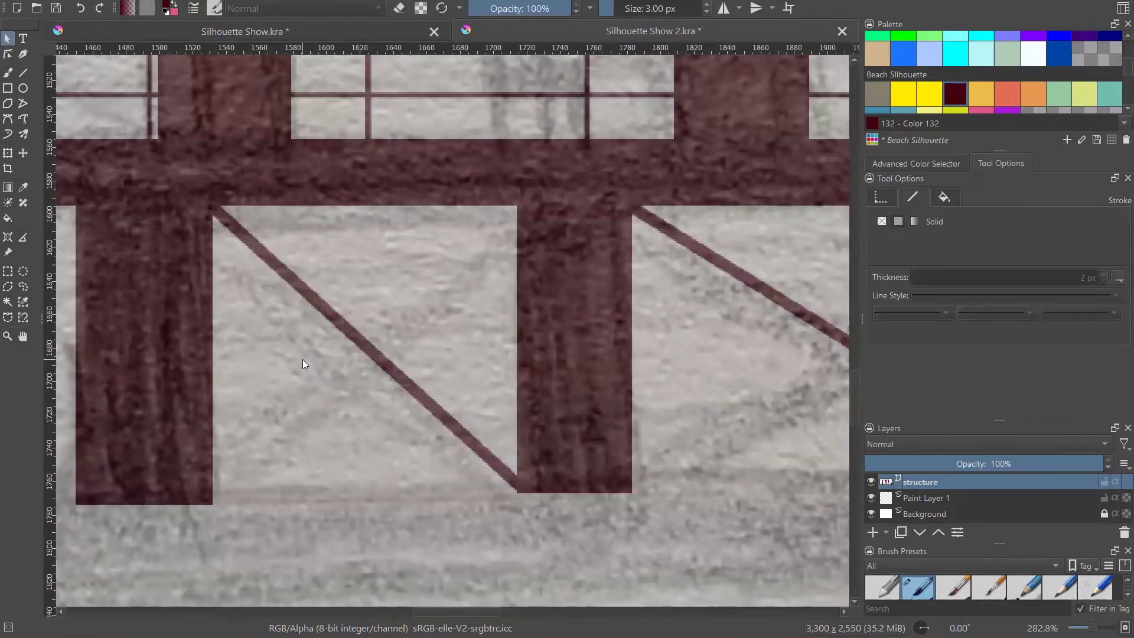
pyautogui.hotkey('ctrl', 'v')
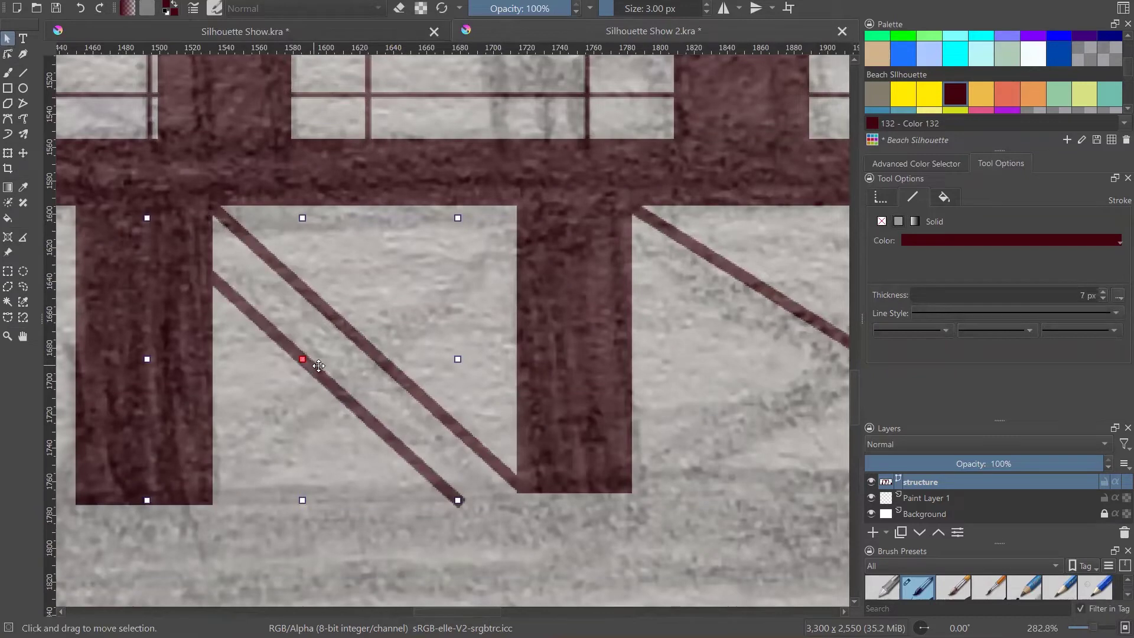
pyautogui.rightClick(319, 376)
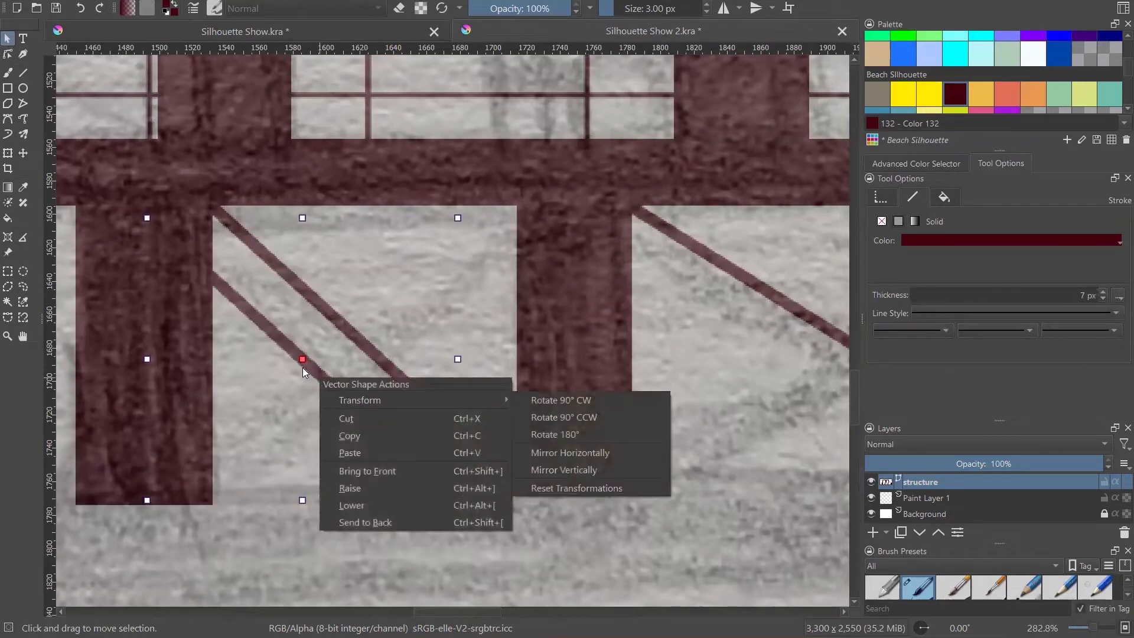
# - Mirror the duplicate brace horizontally into a centred X and add a horizontal guide at 1,500 px
pyautogui.click(587, 454)
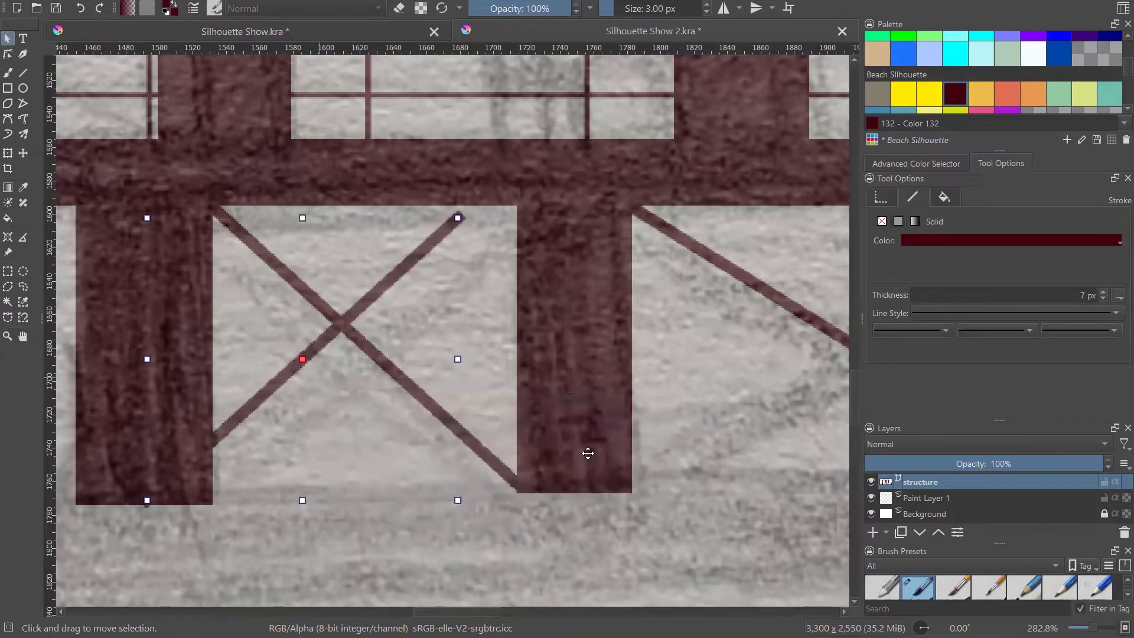
pyautogui.moveTo(435, 230); pyautogui.dragTo(486, 228)
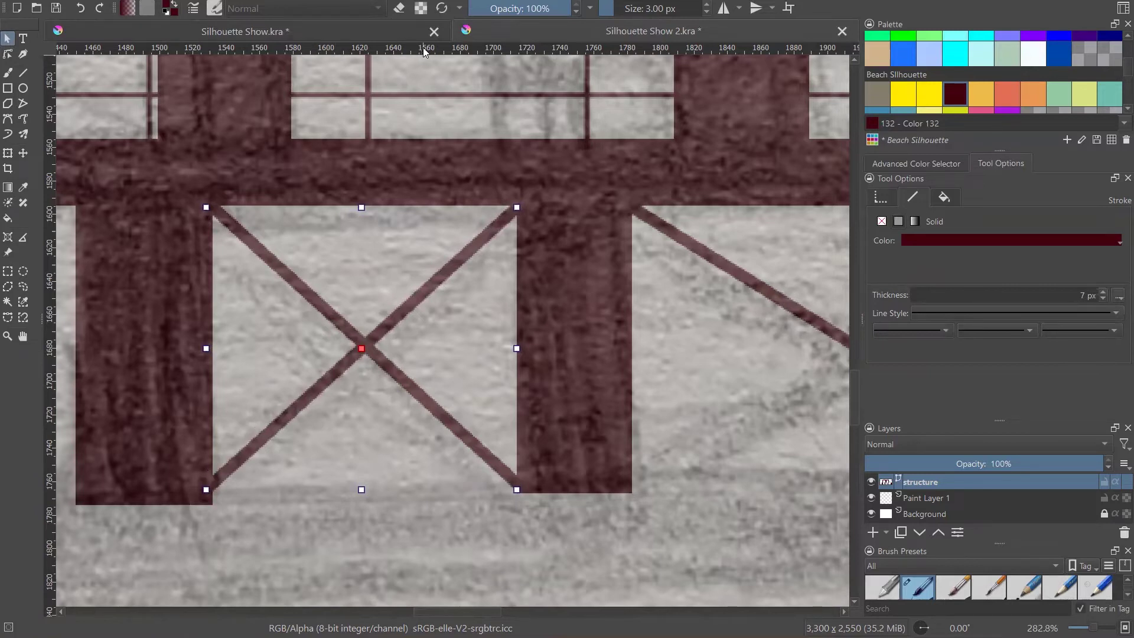
pyautogui.moveTo(424, 52); pyautogui.dragTo(556, 492)
# - Raise the left column's bottom to the guide and fit the X brace's bottom to the columns' base
pyautogui.click(157, 471)
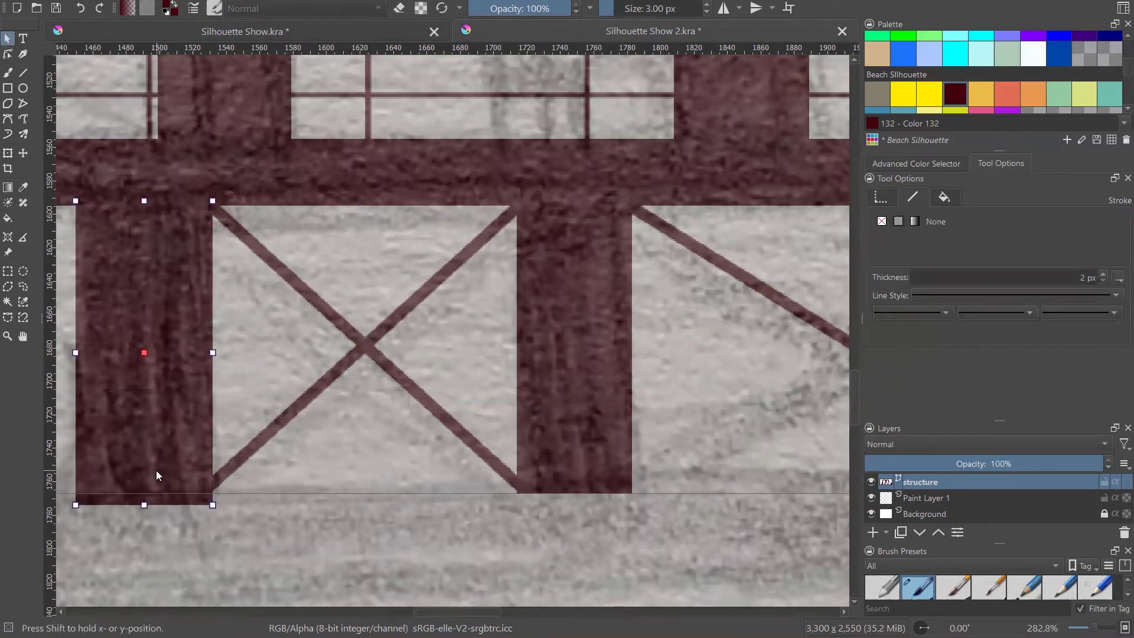
pyautogui.moveTo(144, 504); pyautogui.dragTo(146, 493)
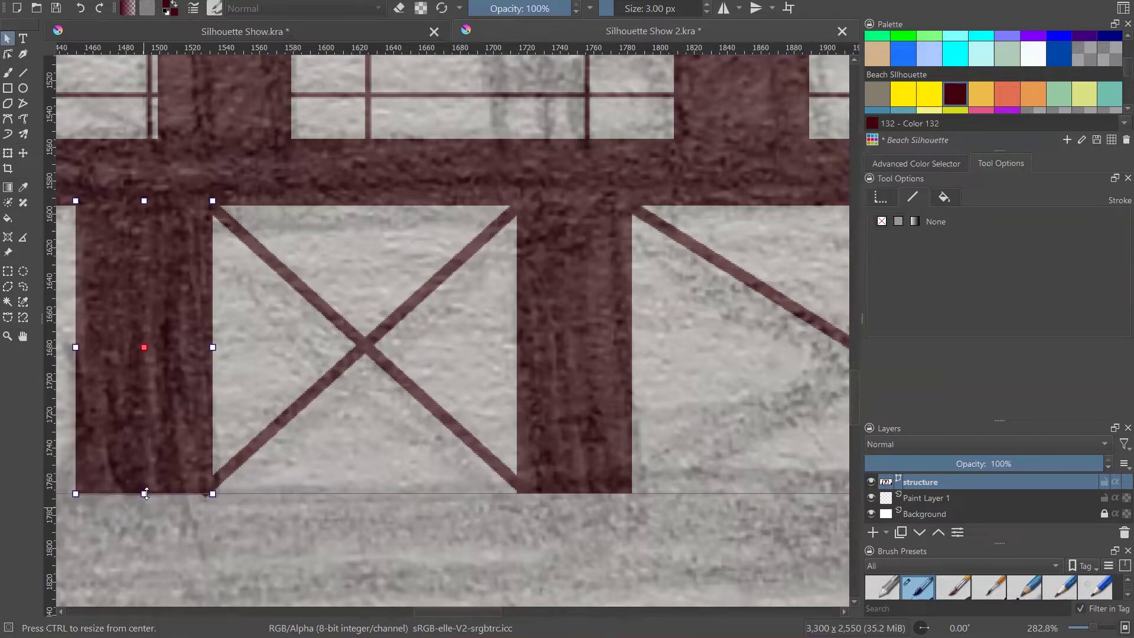
pyautogui.click(258, 445)
pyautogui.moveTo(206, 490); pyautogui.dragTo(208, 490)
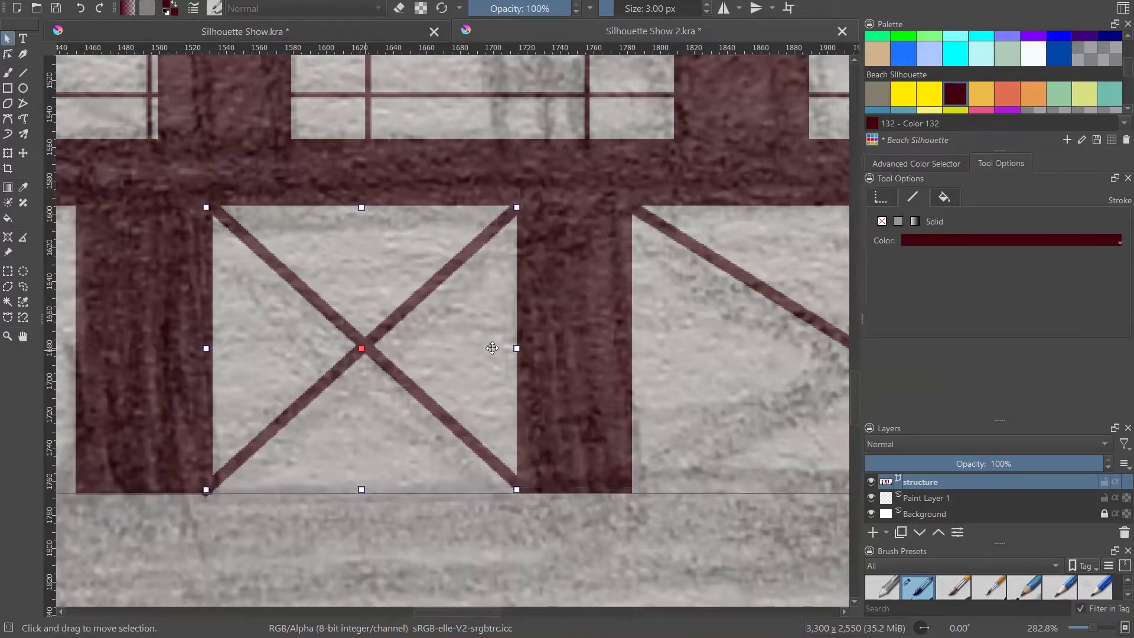
pyautogui.click(724, 352)
pyautogui.click(407, 307)
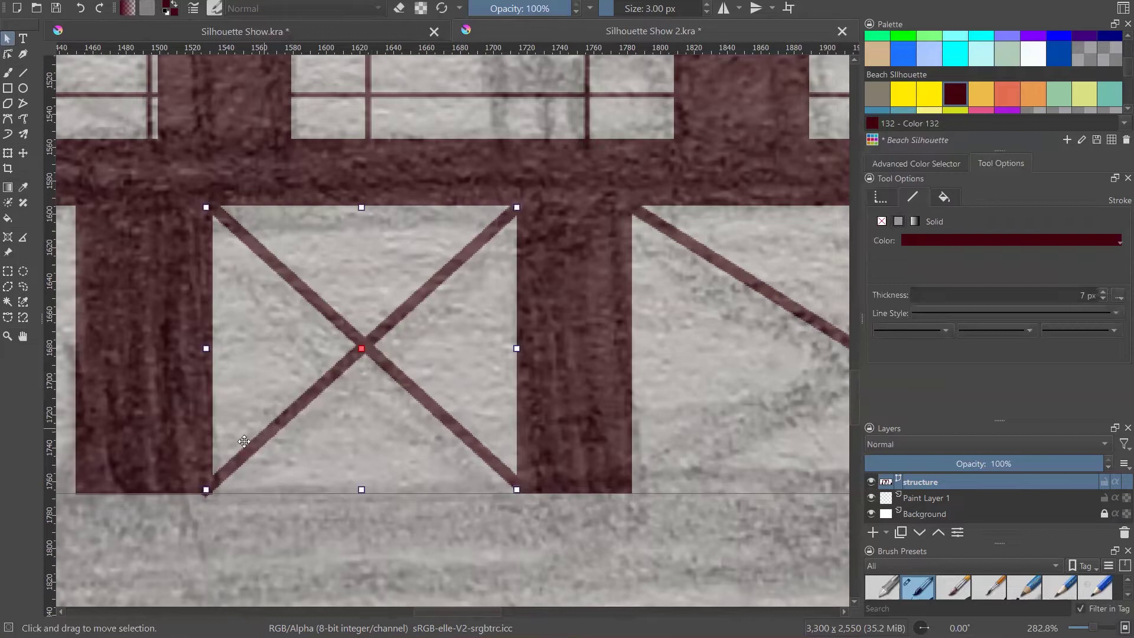
pyautogui.moveTo(206, 488); pyautogui.dragTo(207, 486)
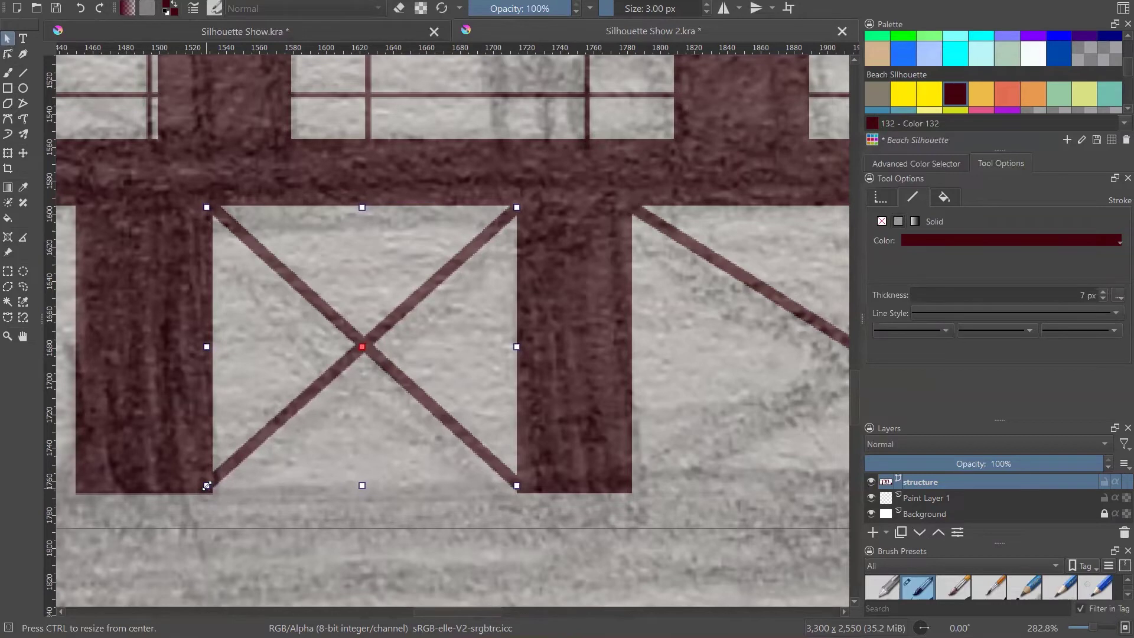
# - Duplicate the second bay's diagonal brace and mirror the copy to form an X
pyautogui.press('1')
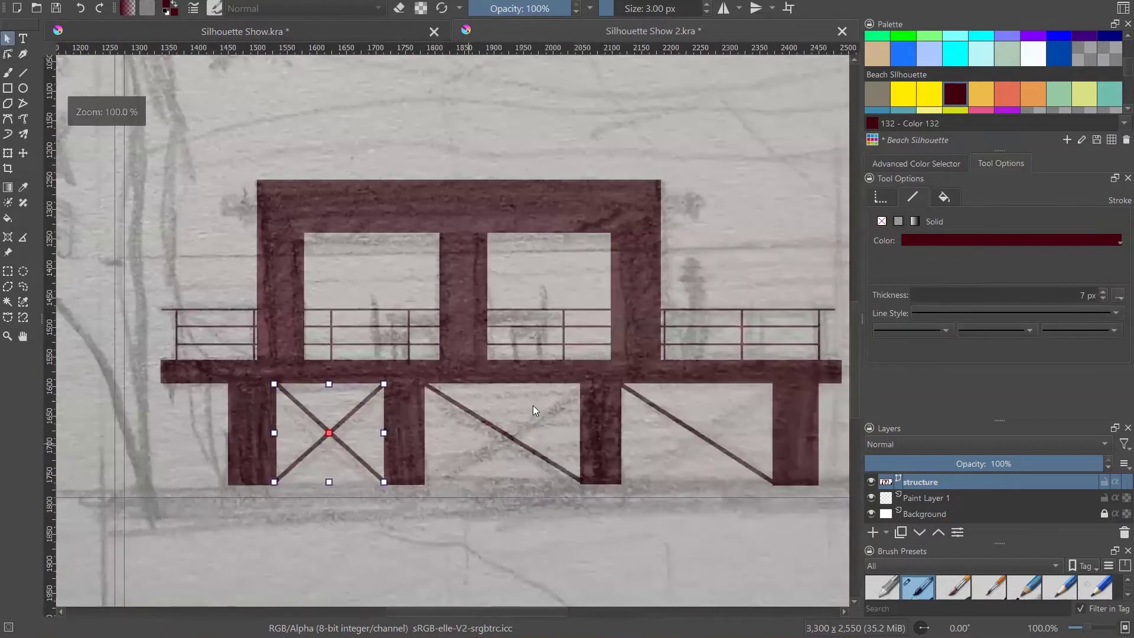
pyautogui.scroll(1, 529, 409)
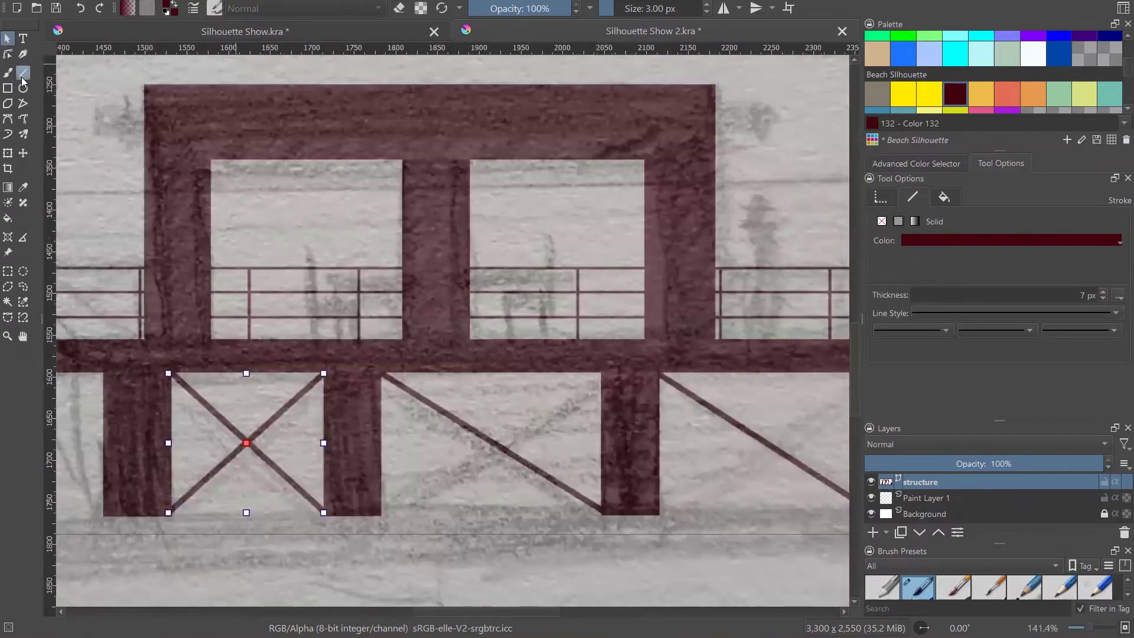
pyautogui.click(401, 385)
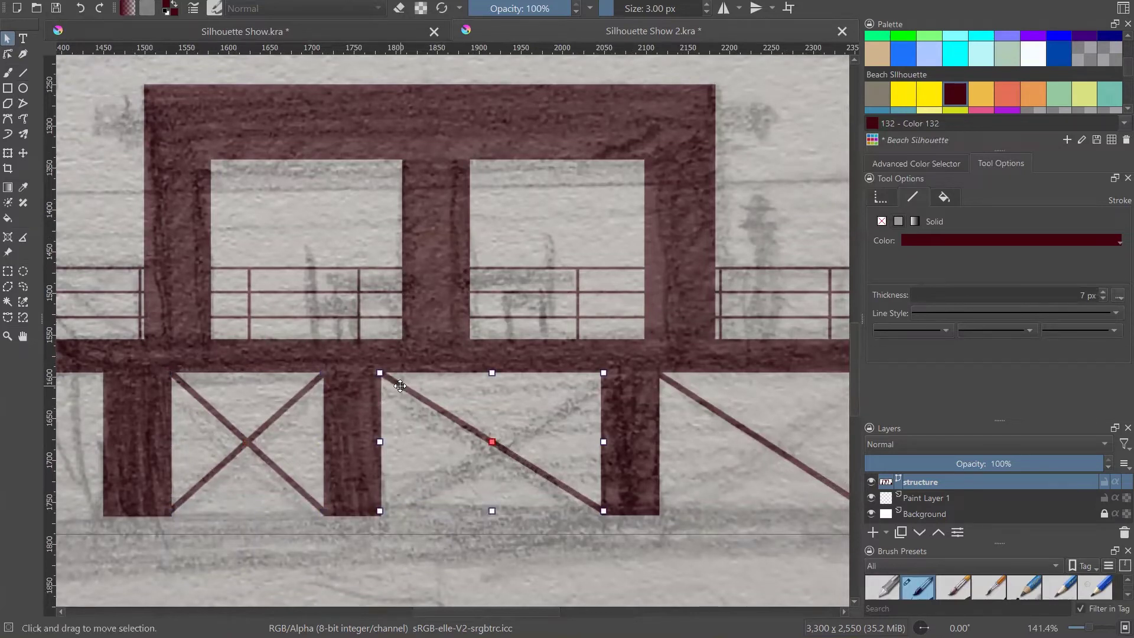
pyautogui.hotkey('ctrl', 'v')
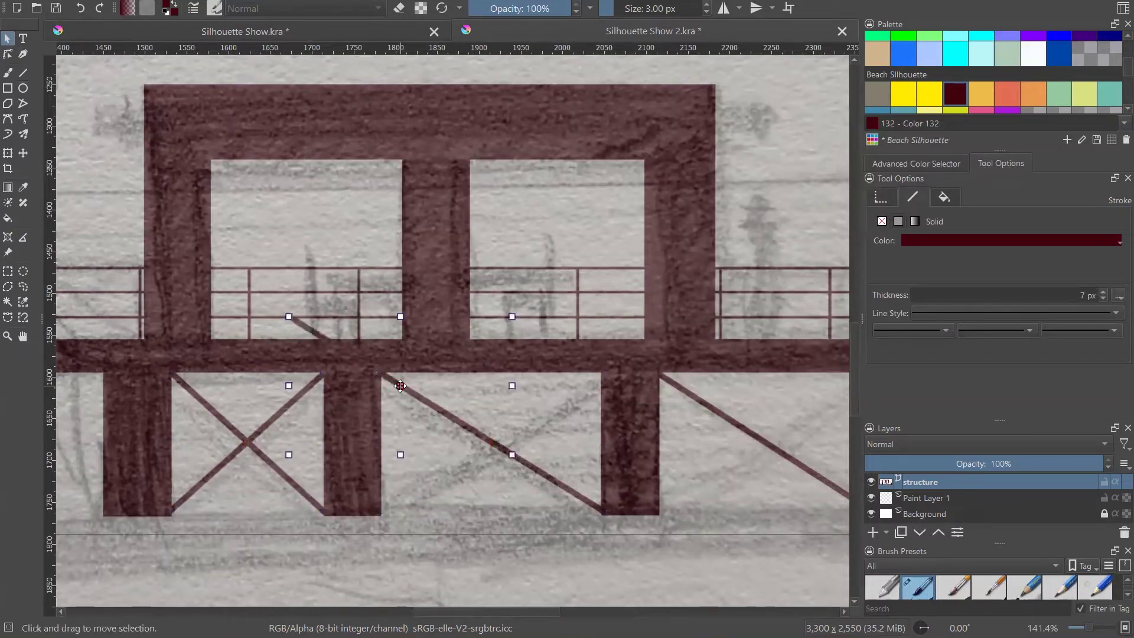
pyautogui.moveTo(403, 383); pyautogui.dragTo(478, 462)
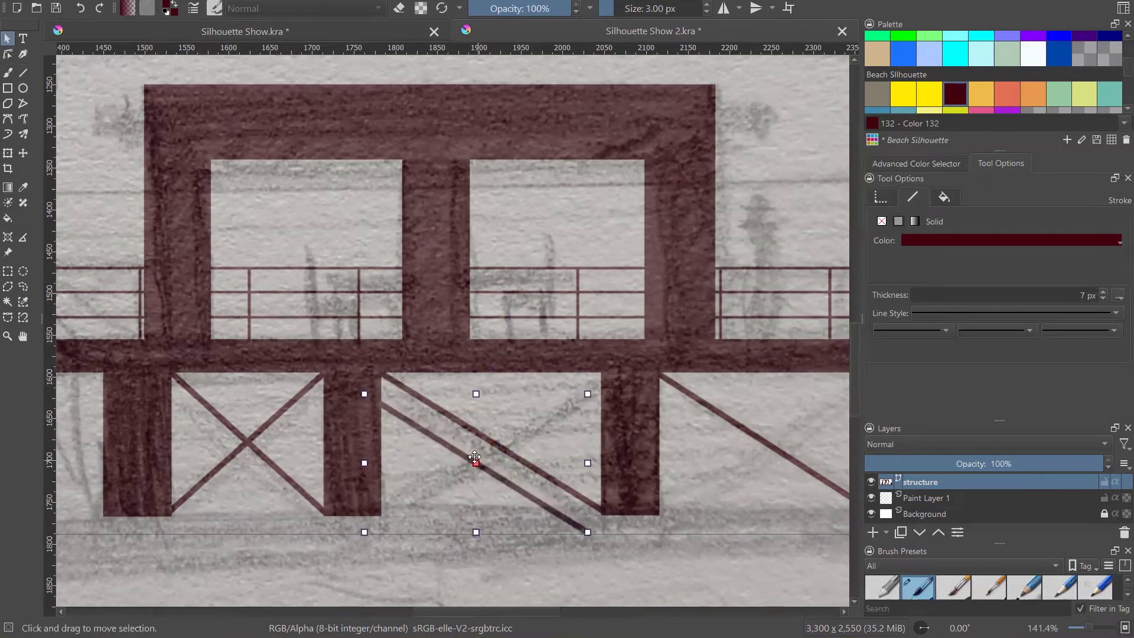
pyautogui.rightClick(466, 450)
pyautogui.moveTo(649, 472)
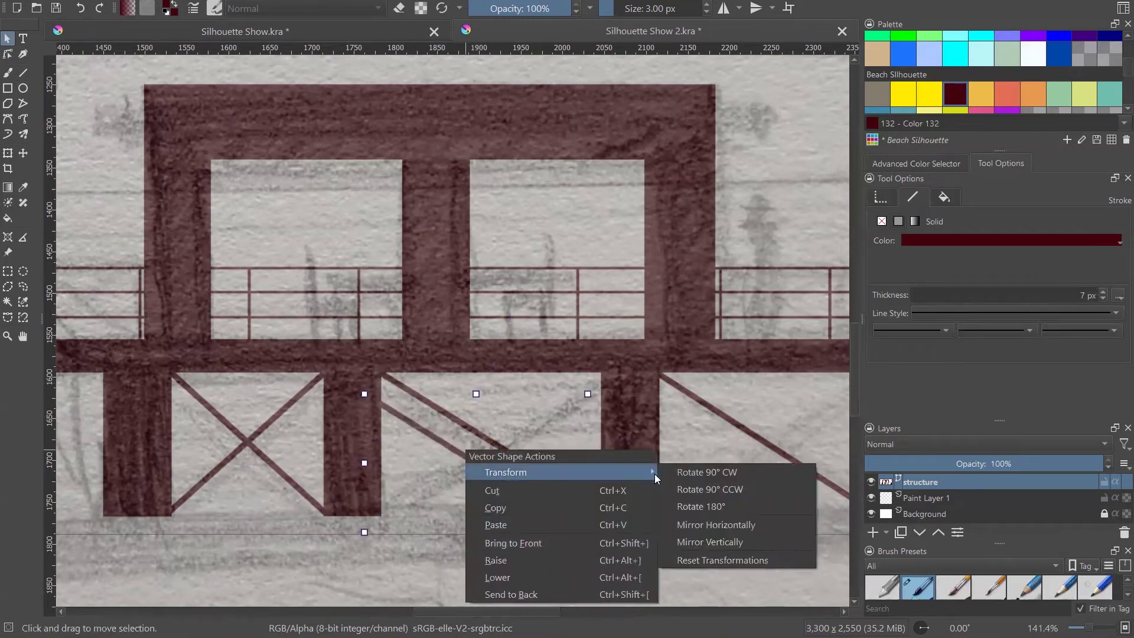
pyautogui.click(712, 527)
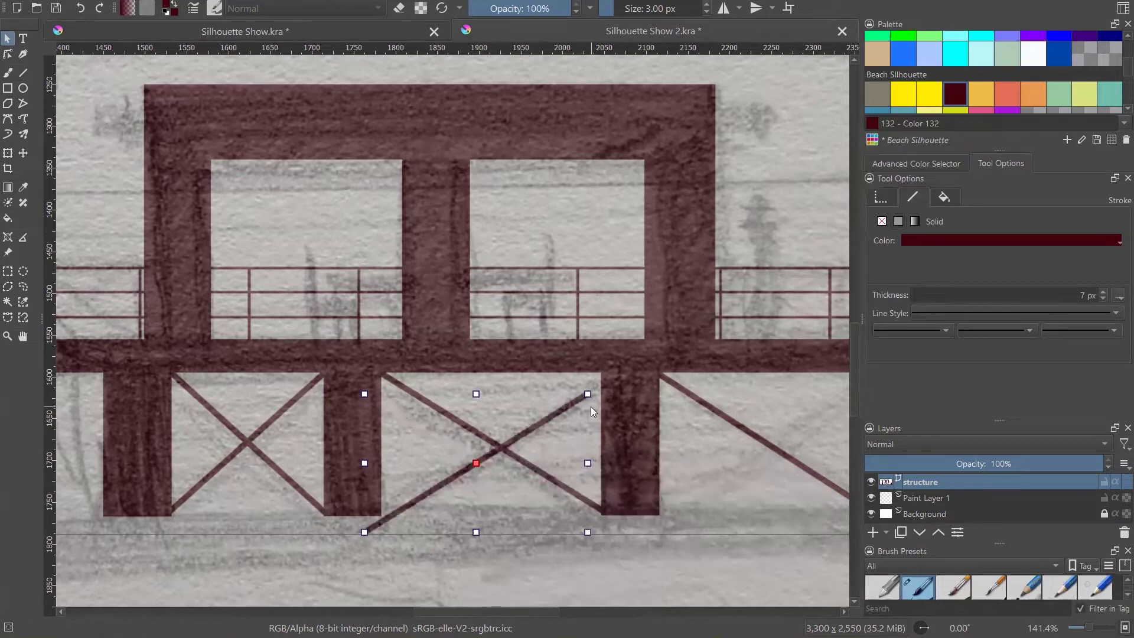
# - Align the X within the second bay, fitting its bottom-left corner onto the post
pyautogui.scroll(2, 590, 407)
pyautogui.moveTo(584, 382); pyautogui.dragTo(612, 339)
pyautogui.scroll(-2, 631, 344)
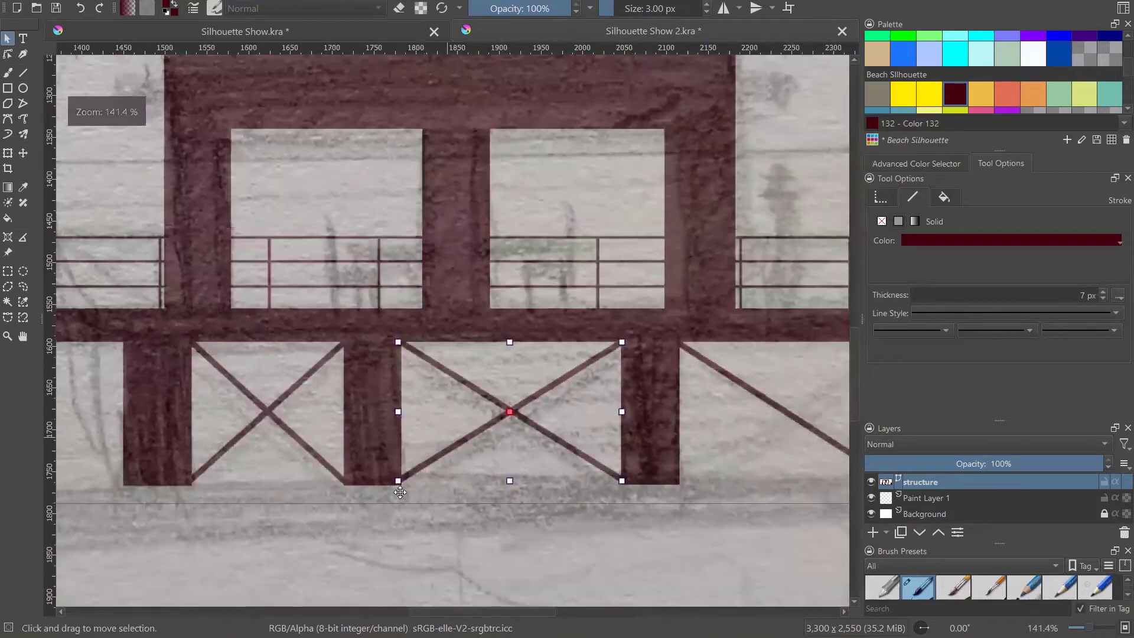
pyautogui.scroll(3, 400, 498)
pyautogui.scroll(-1, 189, 489)
pyautogui.scroll(-1, 187, 489)
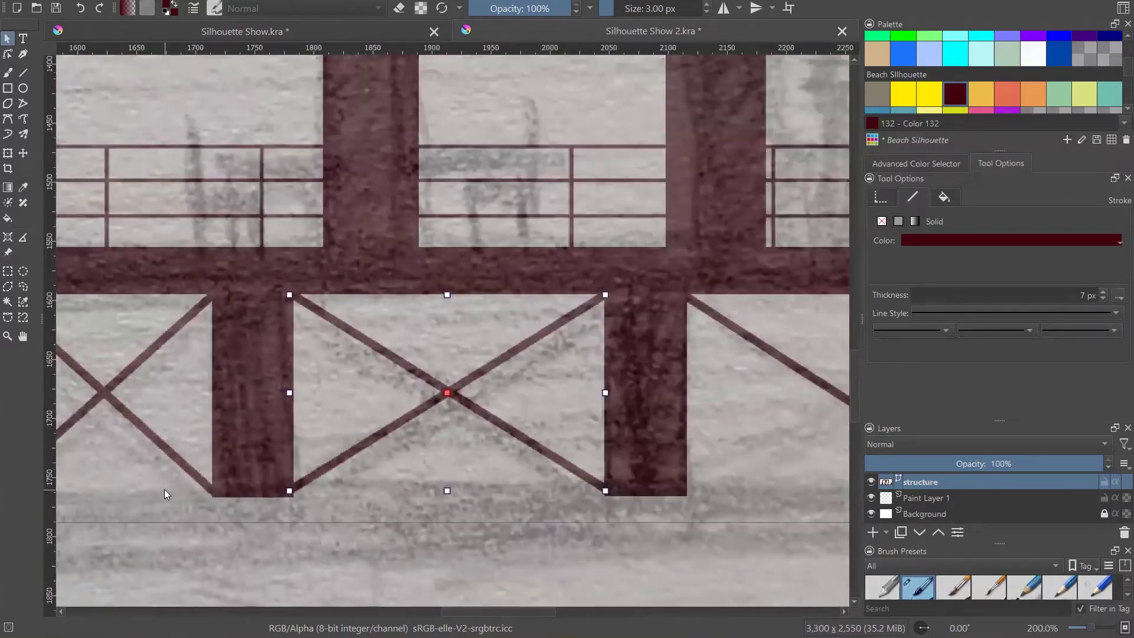
pyautogui.scroll(1, 296, 493)
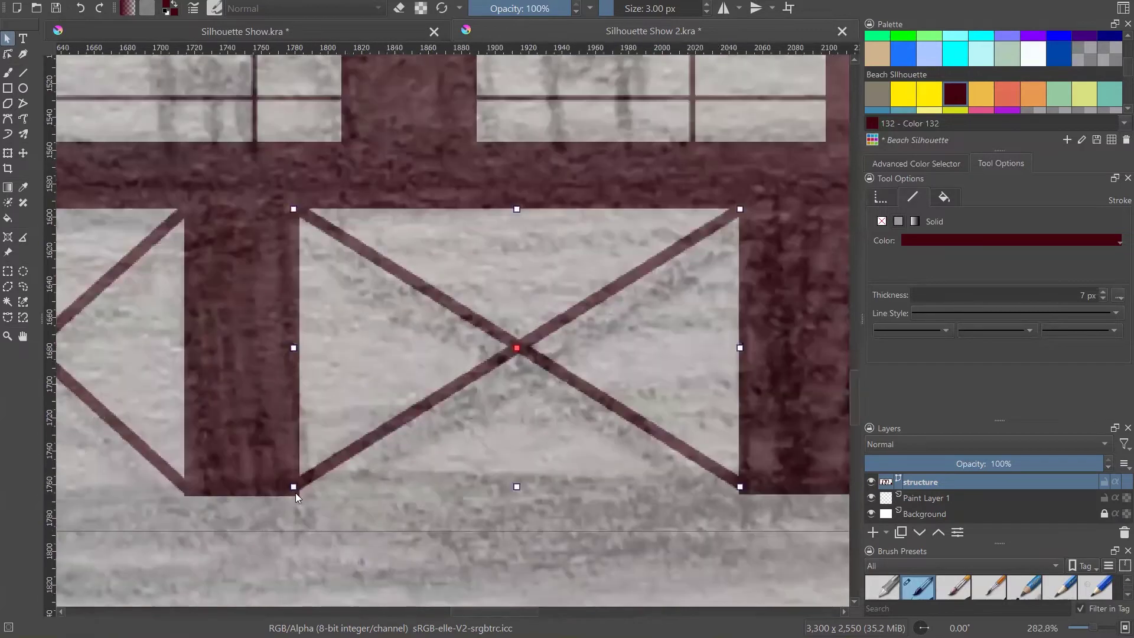
pyautogui.scroll(3, 295, 492)
pyautogui.moveTo(321, 467); pyautogui.dragTo(321, 465)
pyautogui.scroll(-6, 321, 465)
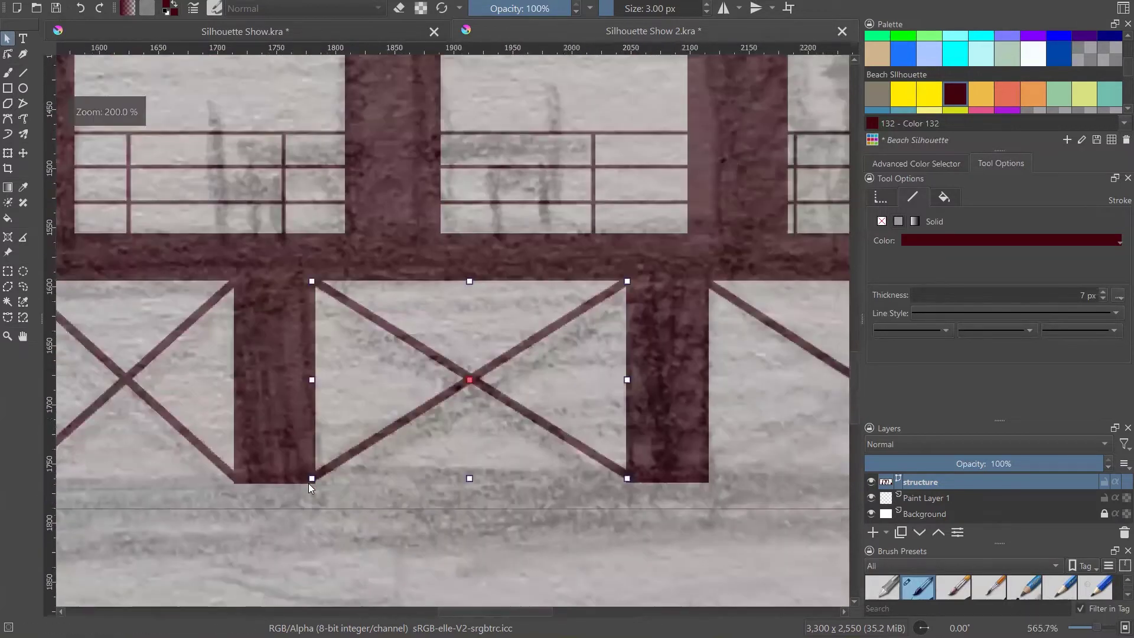
# - Paste the diagonal brace, mirror it horizontally, and move it to cross the other as an X
pyautogui.scroll(2, 595, 422)
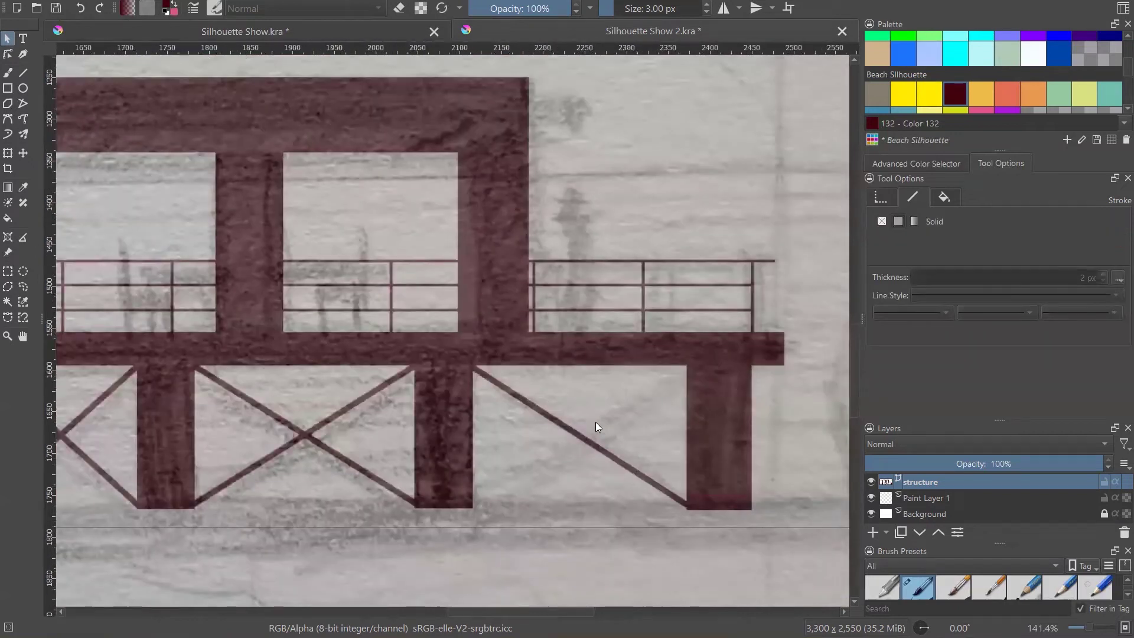
pyautogui.scroll(1, 595, 422)
pyautogui.hotkey('ctrl', 'v')
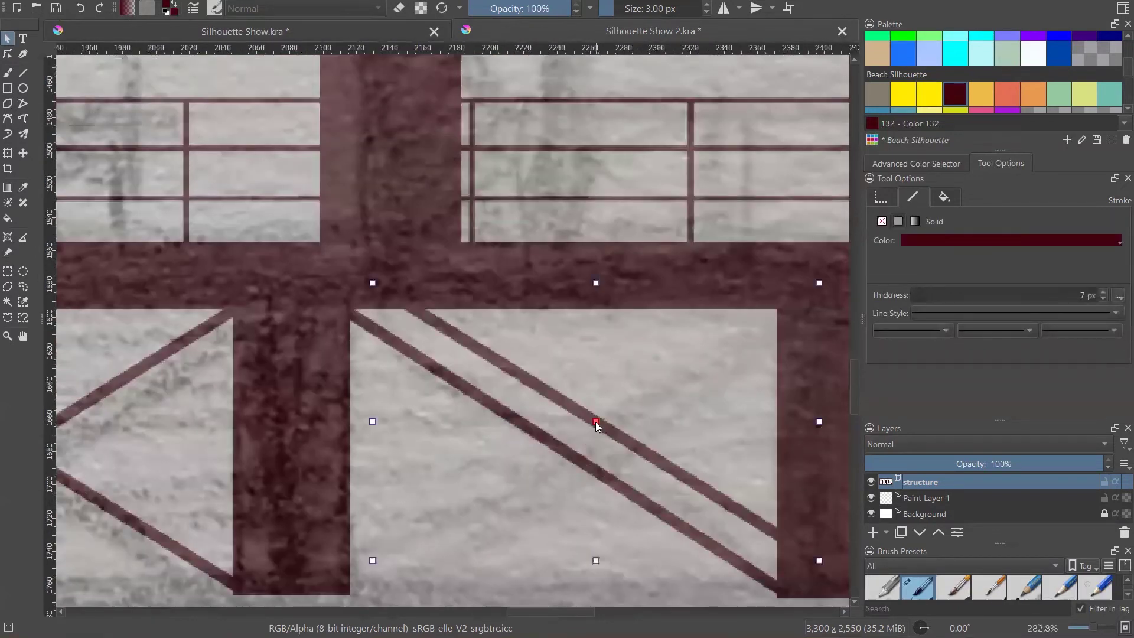
pyautogui.rightClick(610, 428)
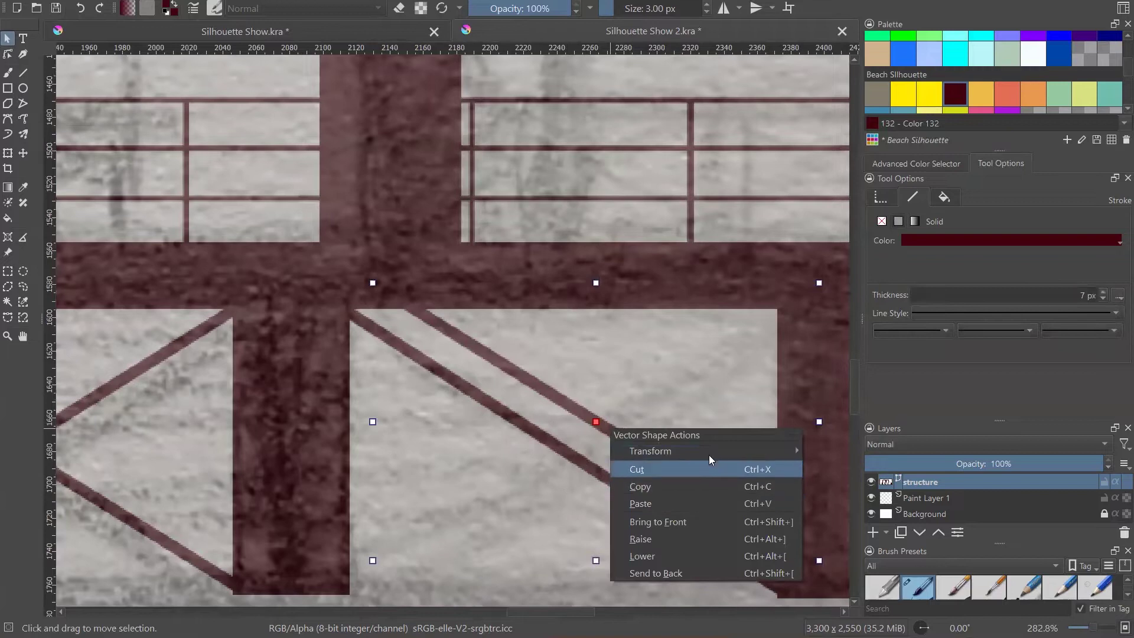
pyautogui.moveTo(768, 450)
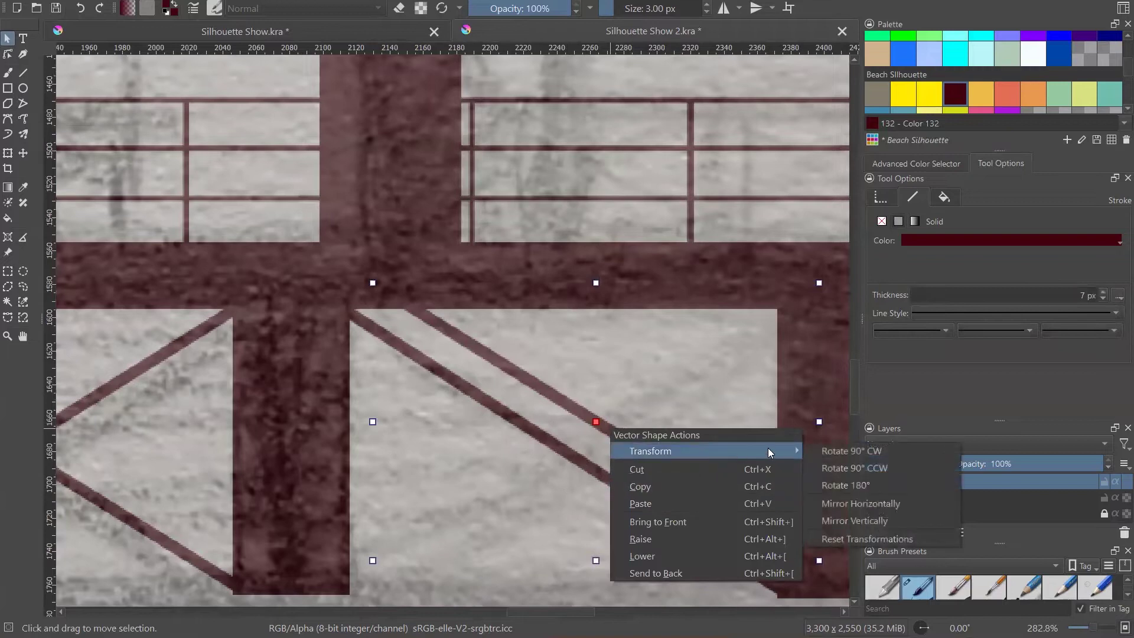
pyautogui.click(860, 502)
pyautogui.moveTo(697, 359); pyautogui.dragTo(665, 384)
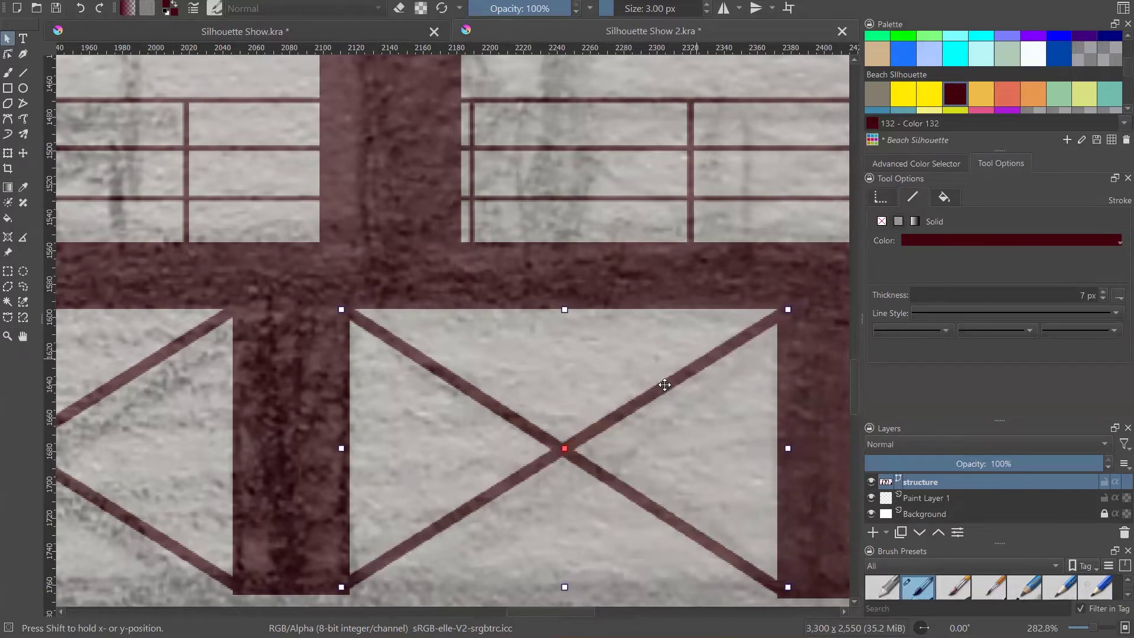
# - Resize the X's corners to the bay's top corner and post, and raise the horizontal guide to its base
pyautogui.scroll(3, 794, 307)
pyautogui.moveTo(762, 310); pyautogui.dragTo(755, 308)
pyautogui.scroll(-2, 789, 239)
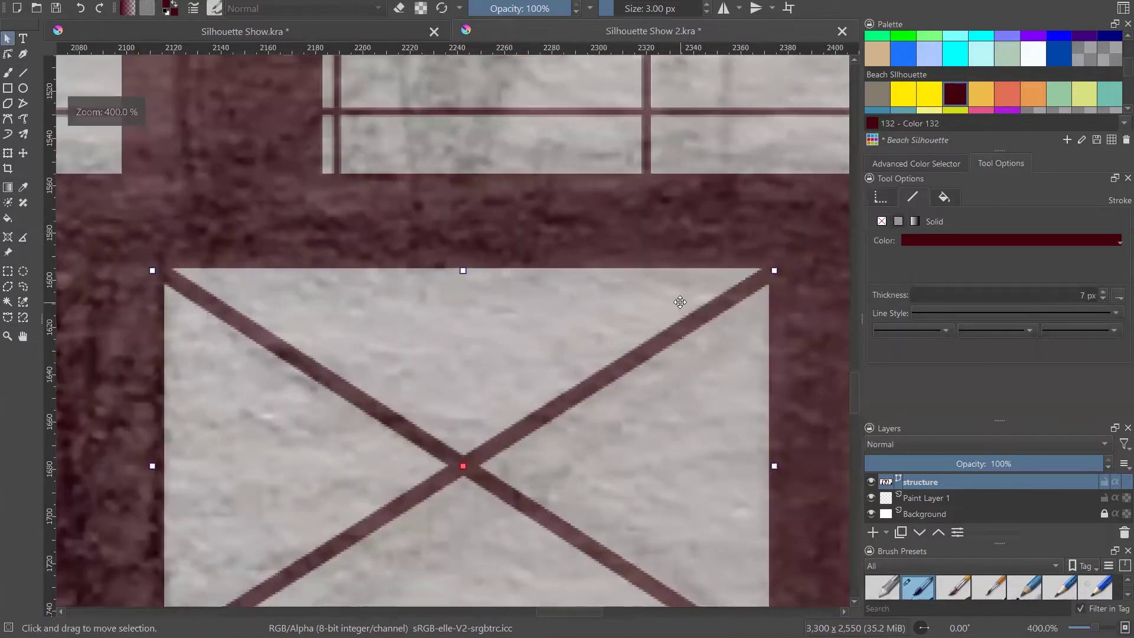
pyautogui.scroll(-2, 682, 307)
pyautogui.scroll(1, 404, 478)
pyautogui.scroll(3, 404, 478)
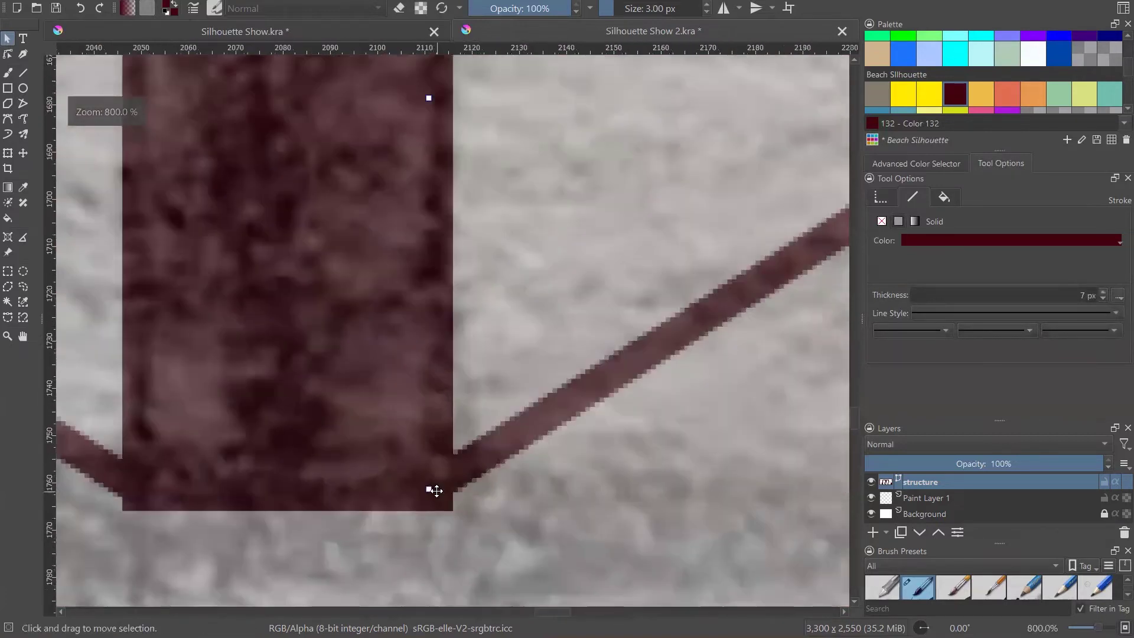
pyautogui.moveTo(433, 489); pyautogui.dragTo(434, 487)
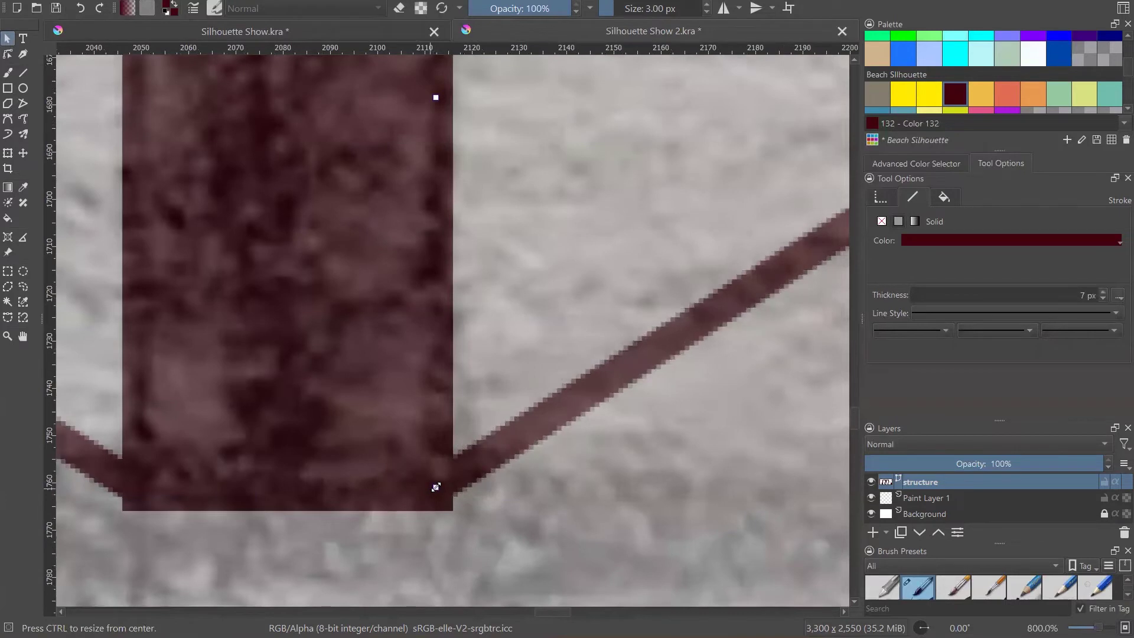
pyautogui.scroll(-2, 330, 452)
pyautogui.scroll(-2, 330, 450)
pyautogui.moveTo(503, 493); pyautogui.dragTo(503, 473)
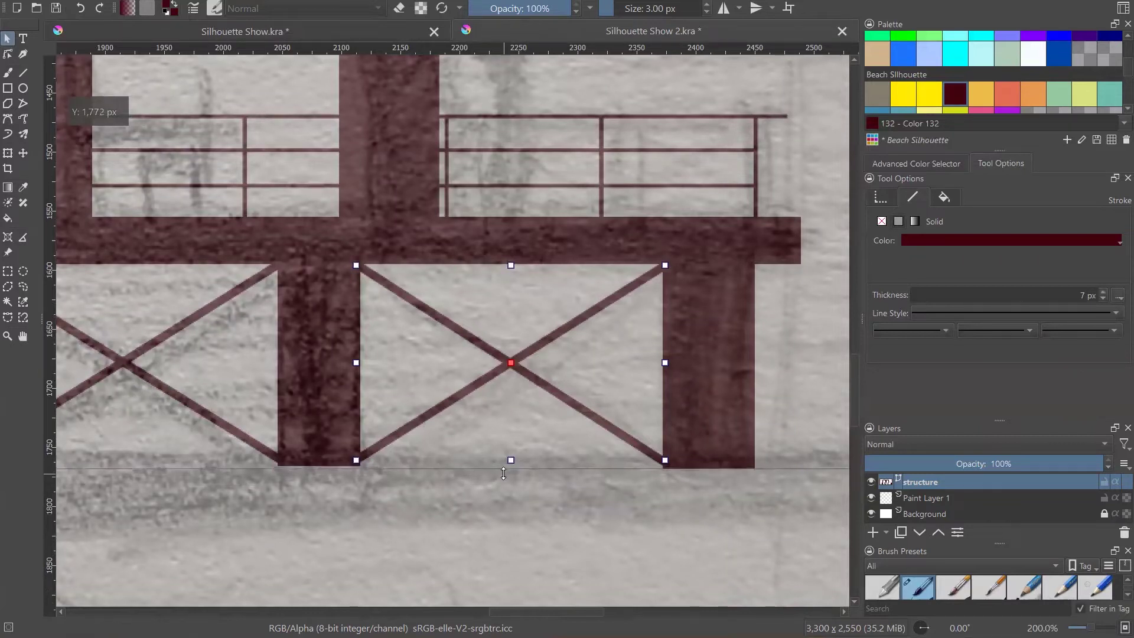
# - Set the horizontal guide at the brace bottoms and extend the middle post's bottom edge down to it
pyautogui.scroll(3, 317, 444)
pyautogui.click(319, 449)
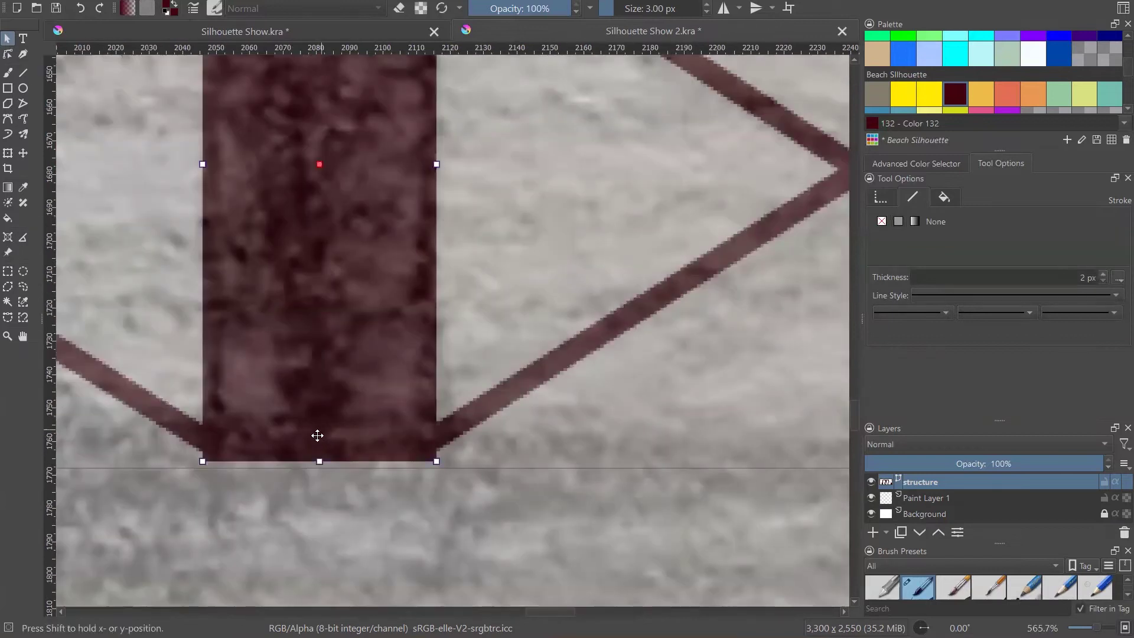
pyautogui.moveTo(320, 464); pyautogui.dragTo(320, 467)
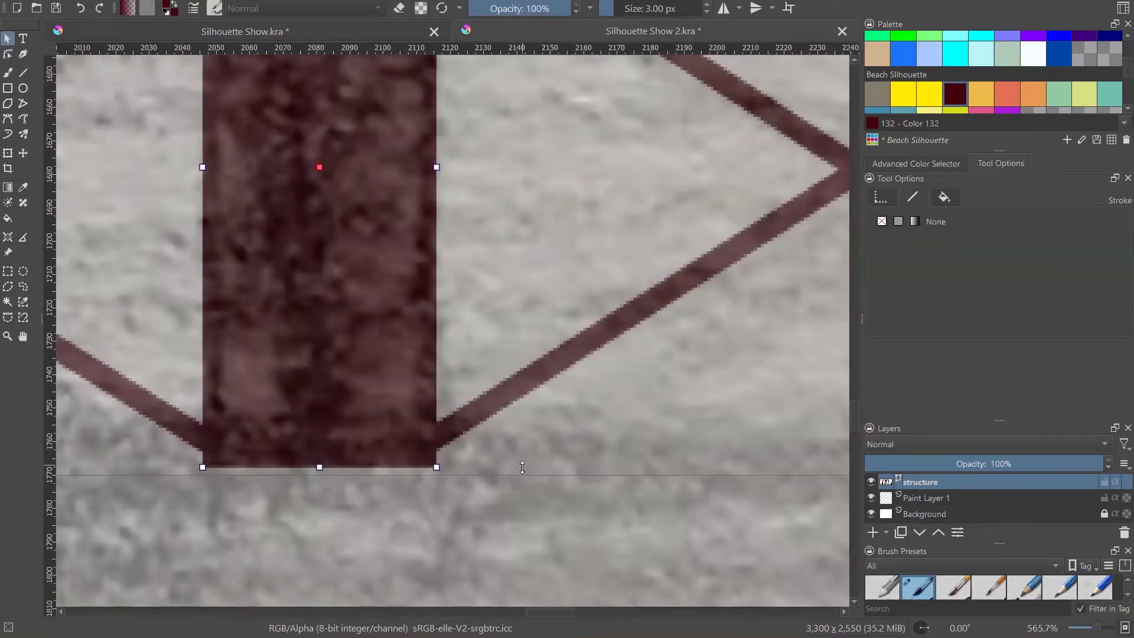
pyautogui.moveTo(523, 474); pyautogui.dragTo(539, 463)
pyautogui.scroll(-2, 539, 462)
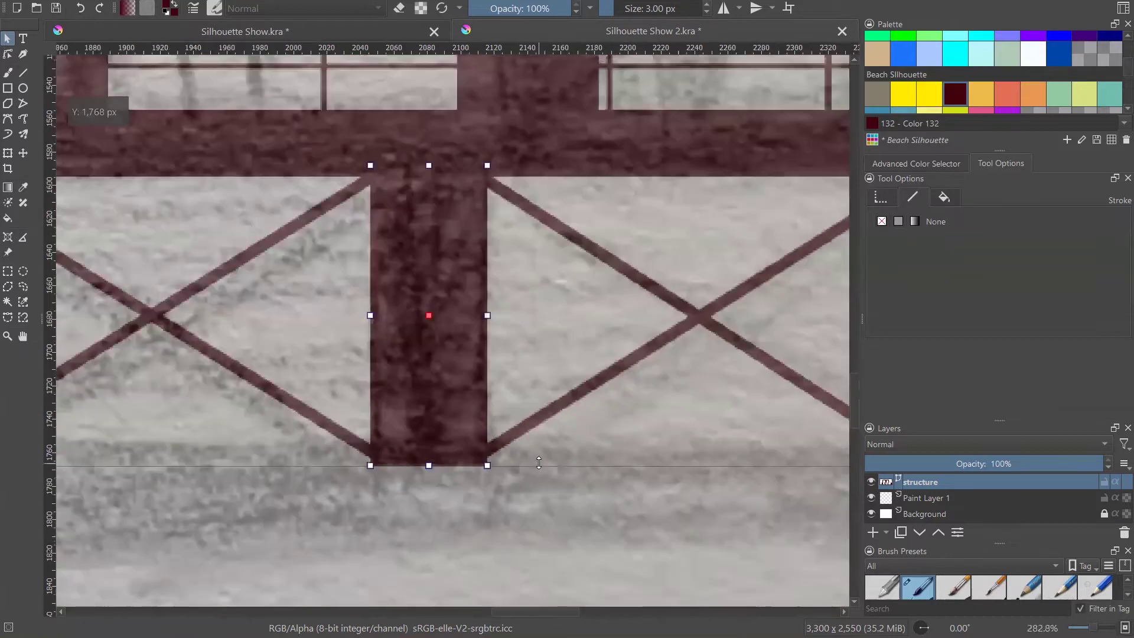
pyautogui.scroll(-3, 539, 463)
pyautogui.scroll(1, 298, 478)
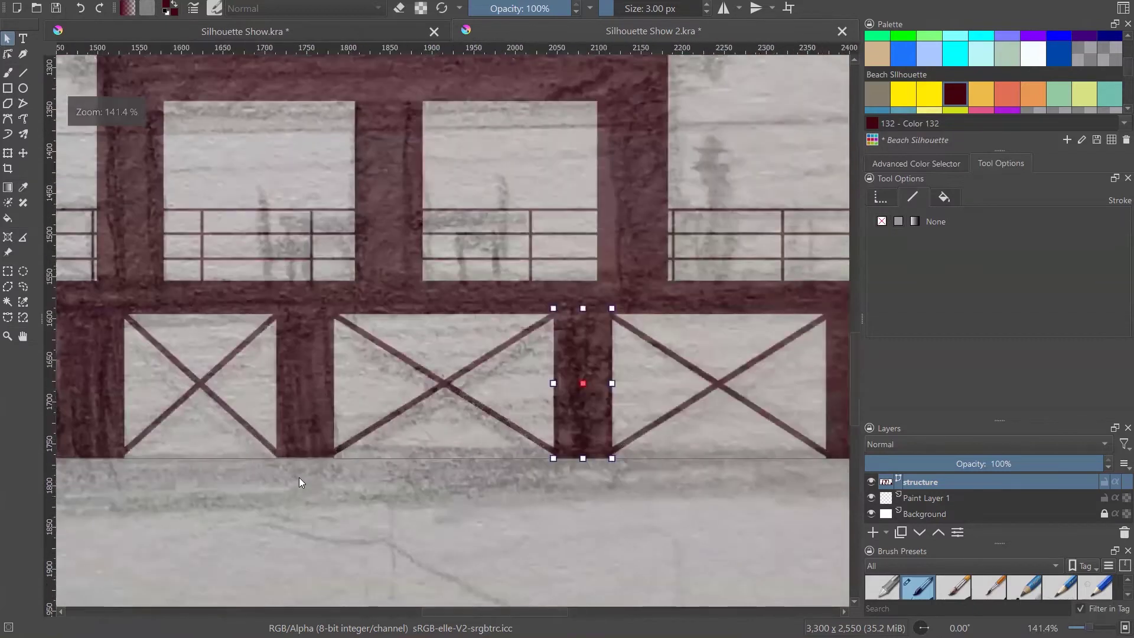
pyautogui.scroll(5, 298, 478)
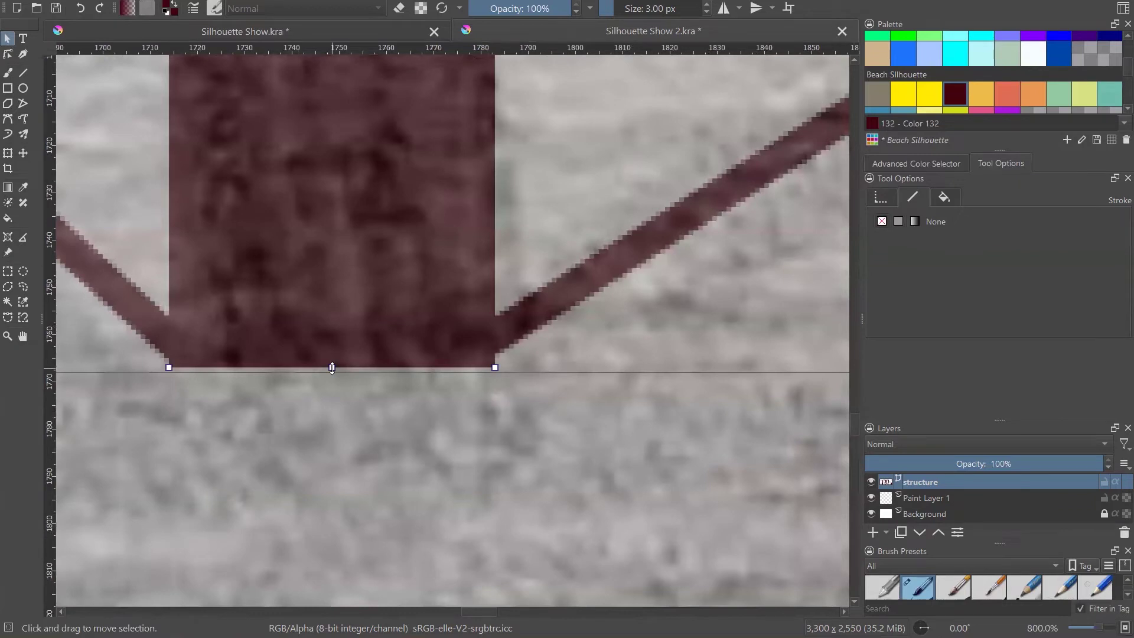
pyautogui.moveTo(332, 373); pyautogui.dragTo(331, 383)
pyautogui.moveTo(335, 367); pyautogui.dragTo(332, 372)
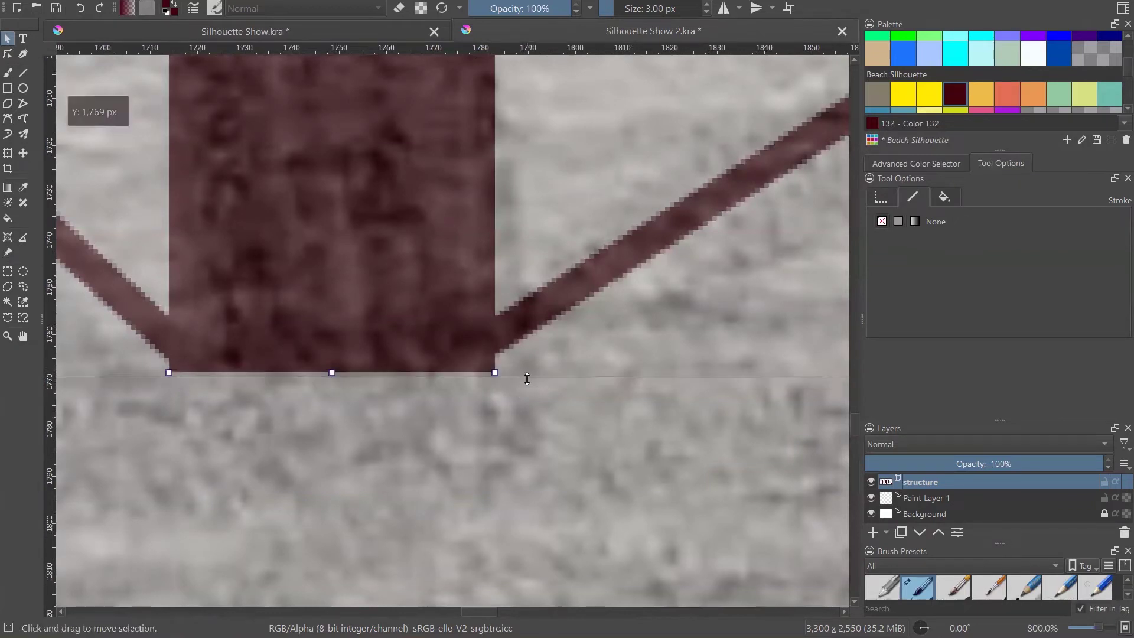
# - Fine-tune the horizontal guide along the leveled post and brace bases
pyautogui.scroll(-4, 599, 351)
pyautogui.scroll(-1, 437, 377)
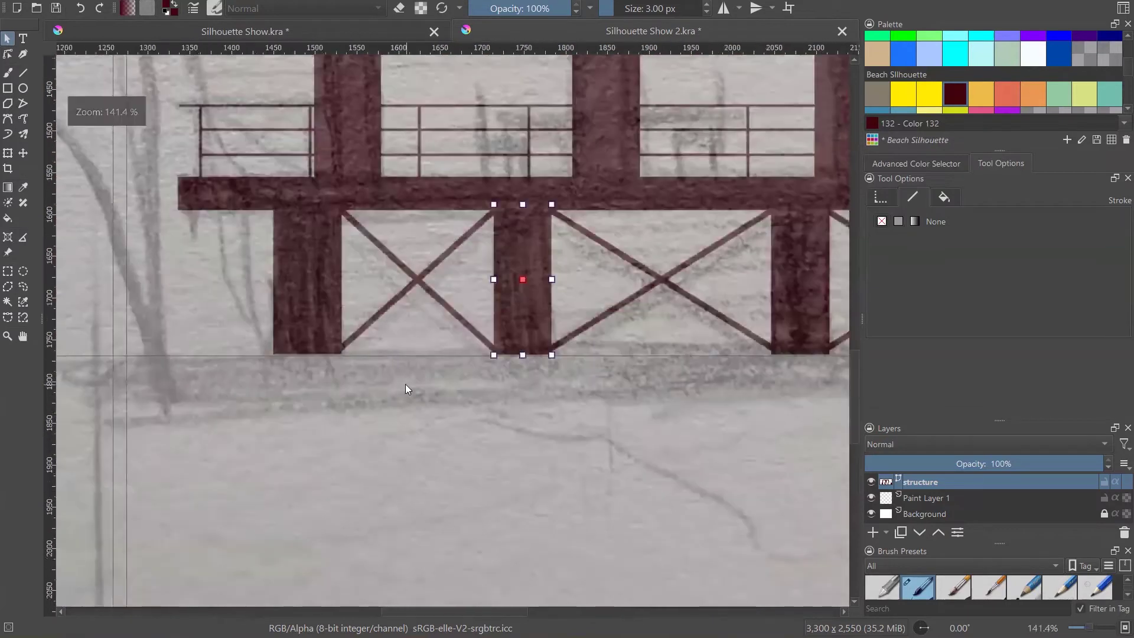
pyautogui.scroll(3, 607, 361)
pyautogui.moveTo(607, 360); pyautogui.dragTo(608, 358)
pyautogui.scroll(-4, 343, 399)
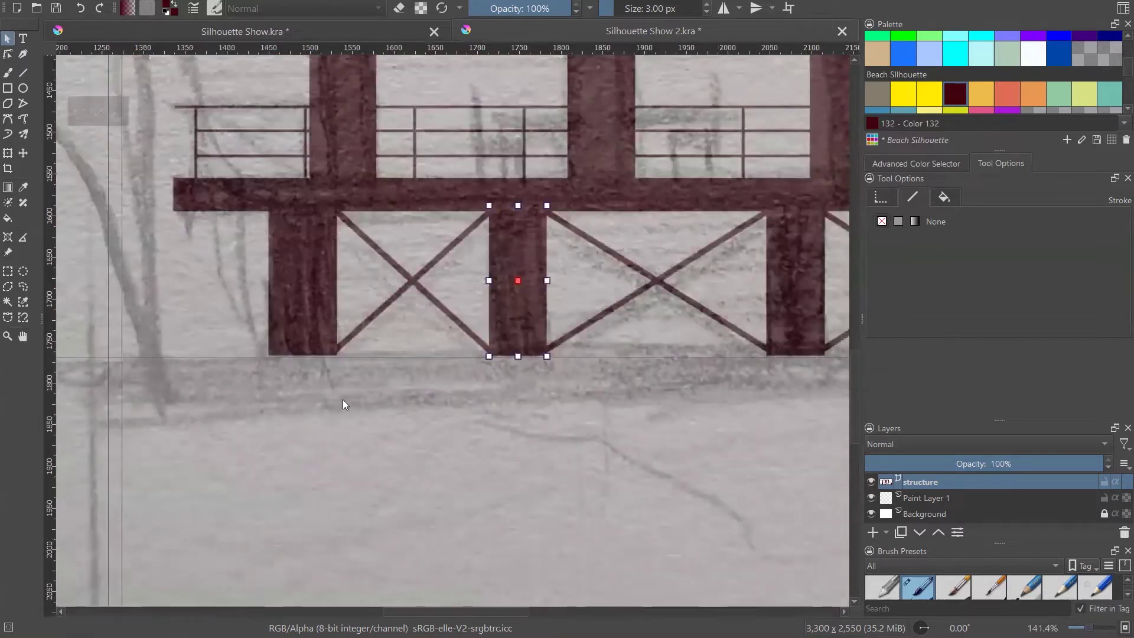
pyautogui.scroll(-2, 266, 420)
pyautogui.scroll(8, 497, 406)
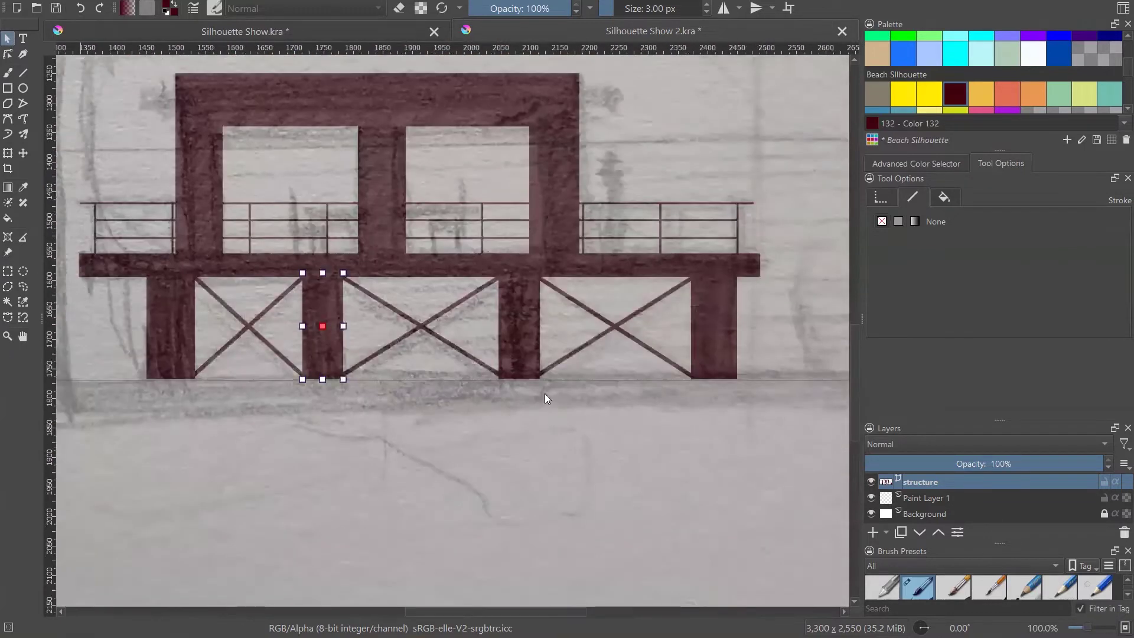
pyautogui.scroll(-6, 542, 352)
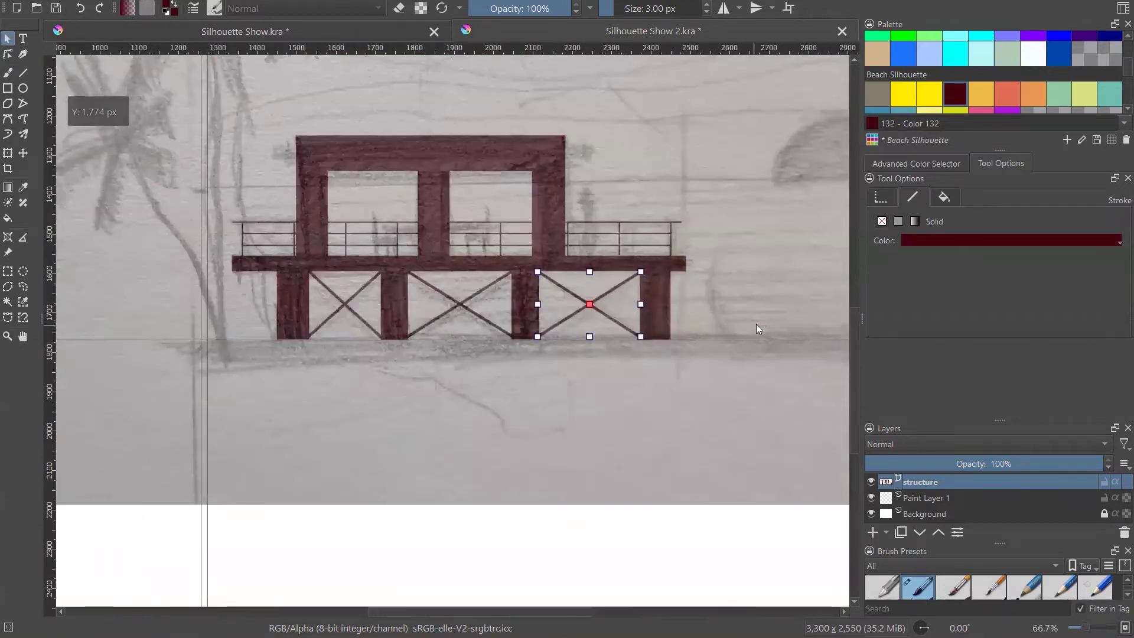
# - Deselect the brace, move the horizontal guide away from the pier, and save Silhouette Show 2.kra
pyautogui.moveTo(759, 340); pyautogui.dragTo(761, 378)
pyautogui.click(724, 321)
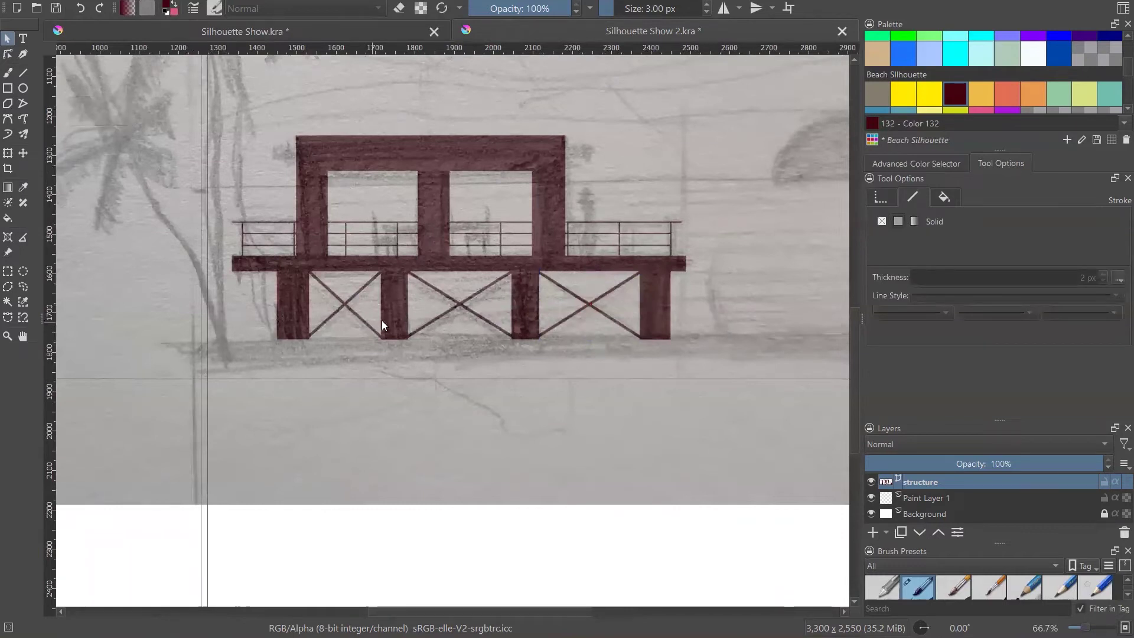
pyautogui.scroll(1, 553, 335)
pyautogui.scroll(2, 553, 334)
pyautogui.moveTo(521, 471); pyautogui.dragTo(565, 352)
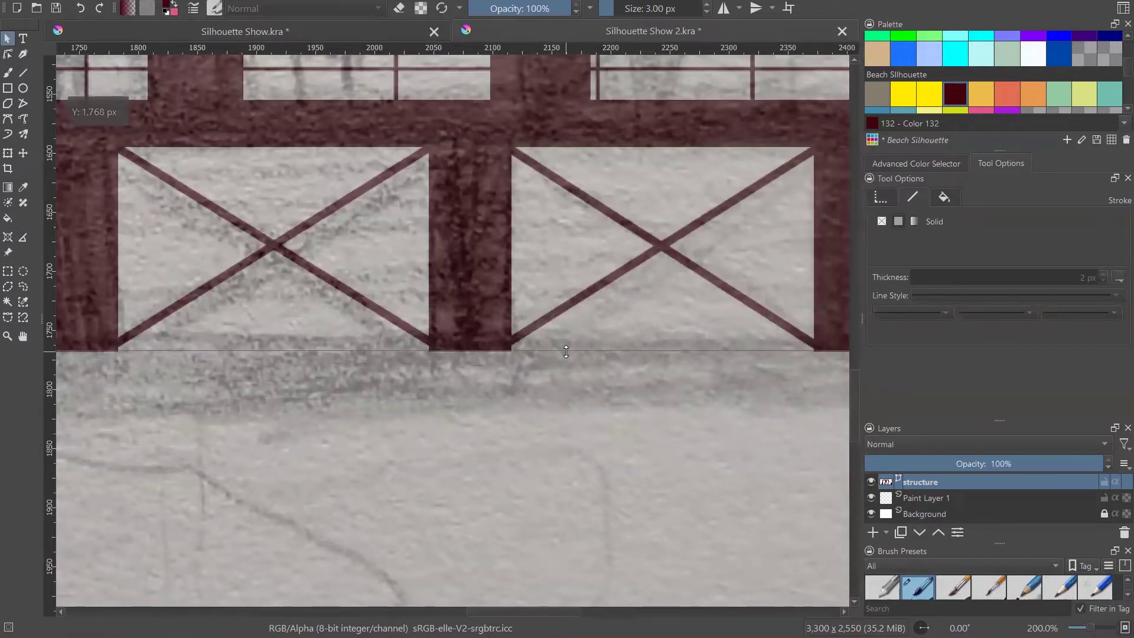
pyautogui.scroll(-2, 565, 352)
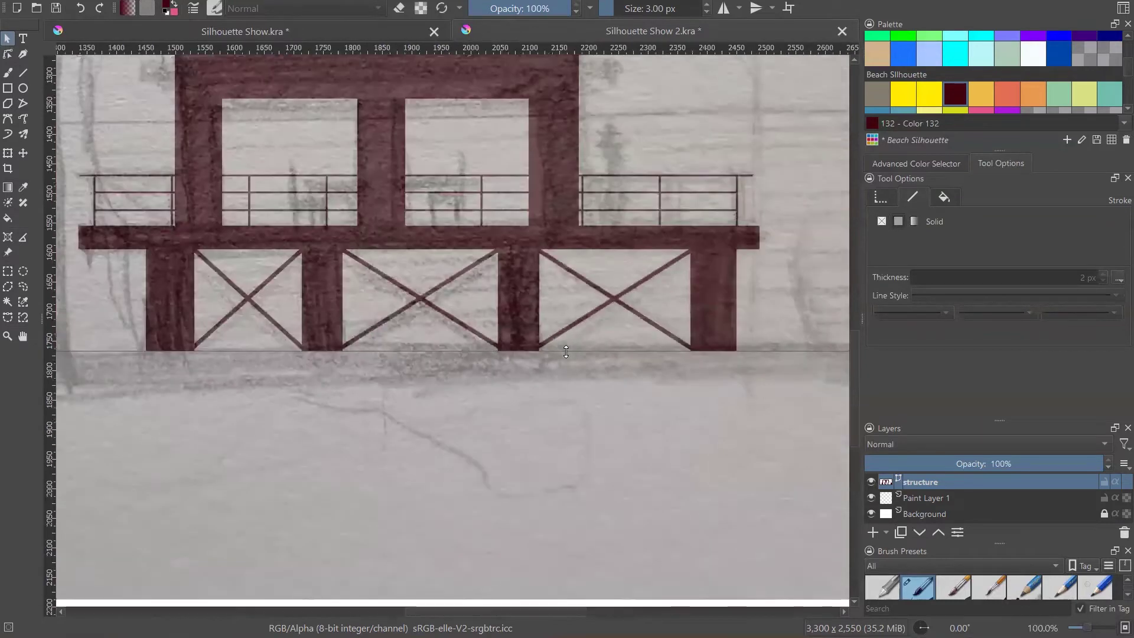
pyautogui.moveTo(571, 350); pyautogui.dragTo(569, 430)
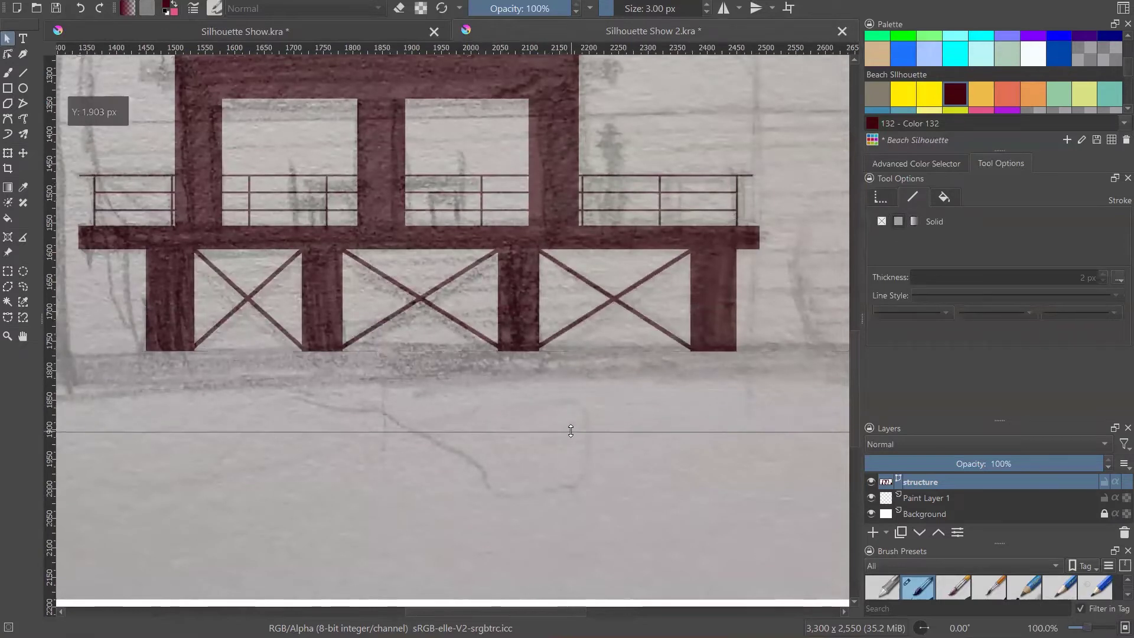
pyautogui.scroll(-1, 570, 421)
pyautogui.scroll(-2, 569, 420)
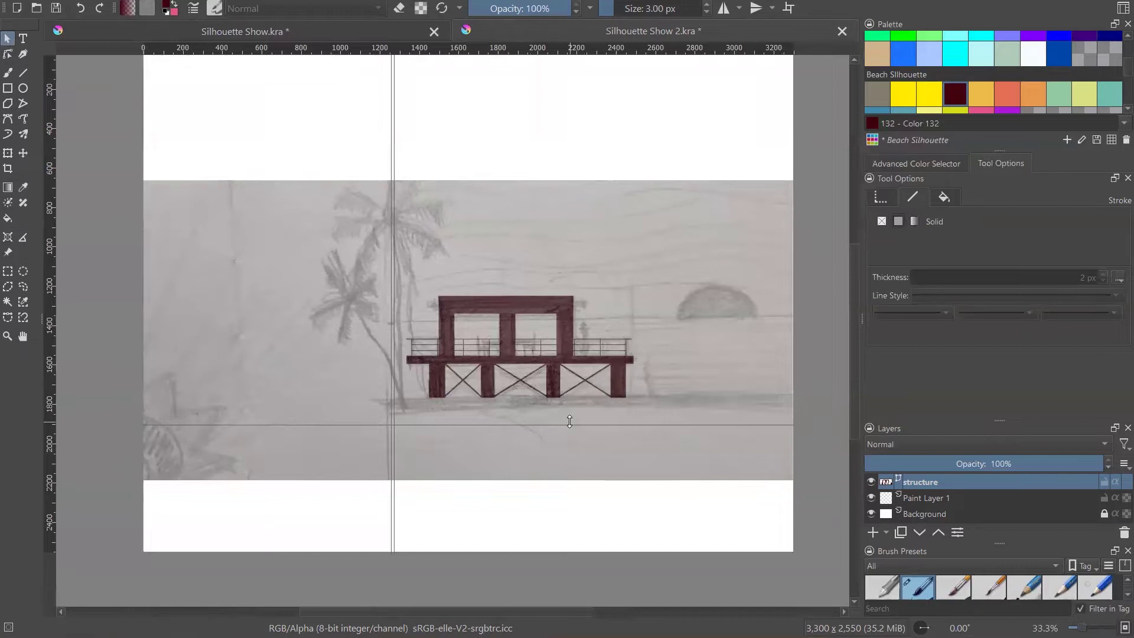
pyautogui.hotkey('ctrl', 's')
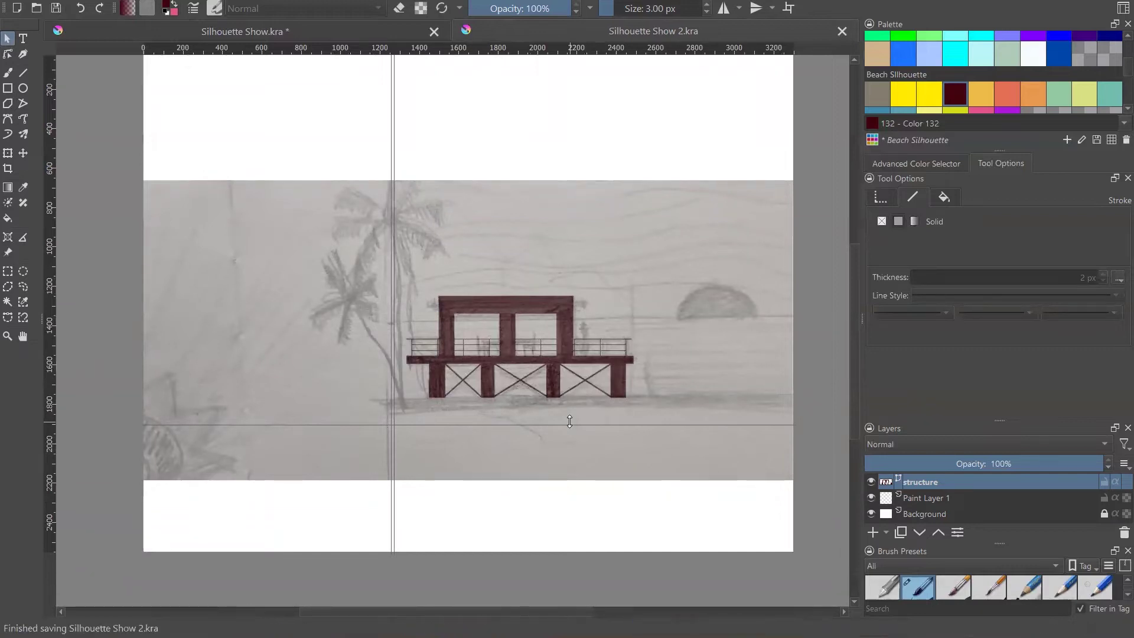
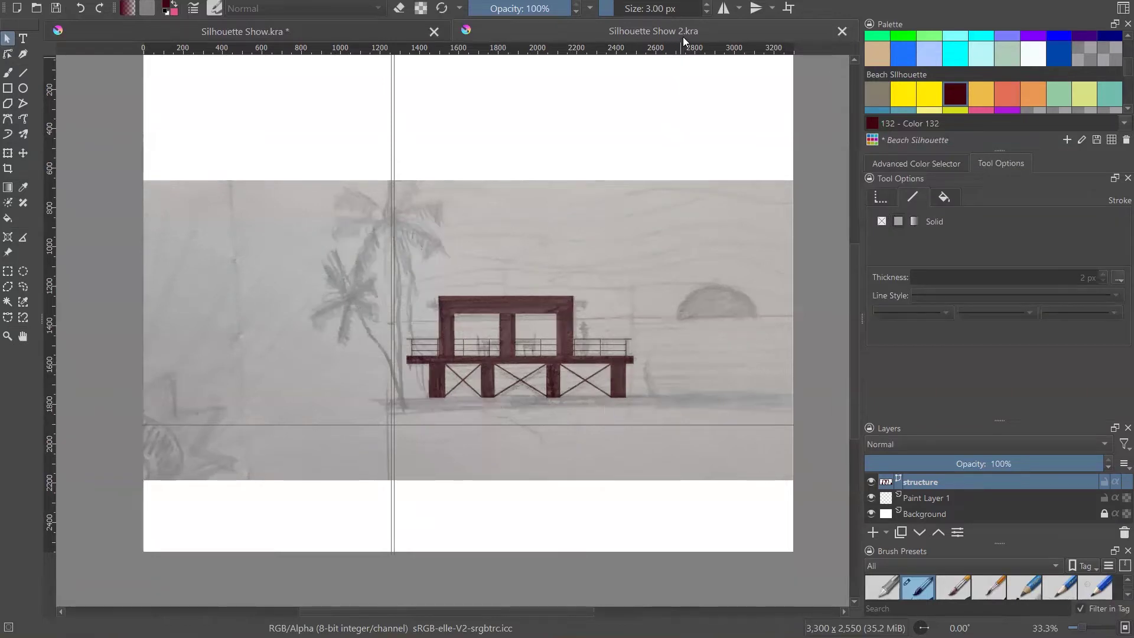
# - Check the middle X brace's stroke thickness in the finished silhouette document, then return to the sketch
pyautogui.click(337, 33)
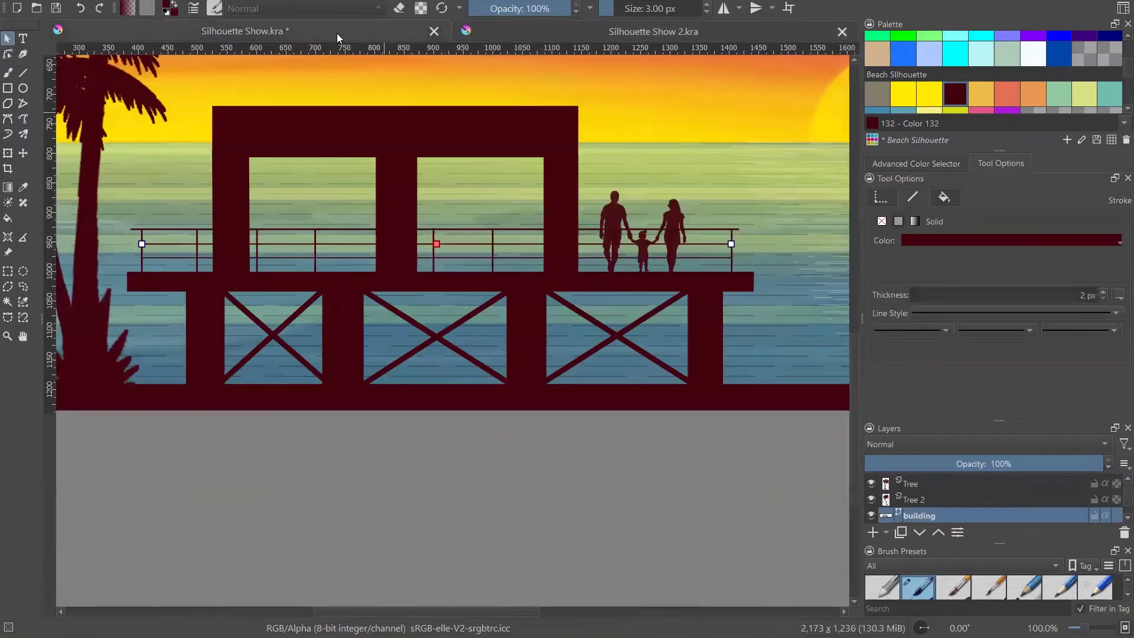
pyautogui.click(439, 339)
pyautogui.click(718, 32)
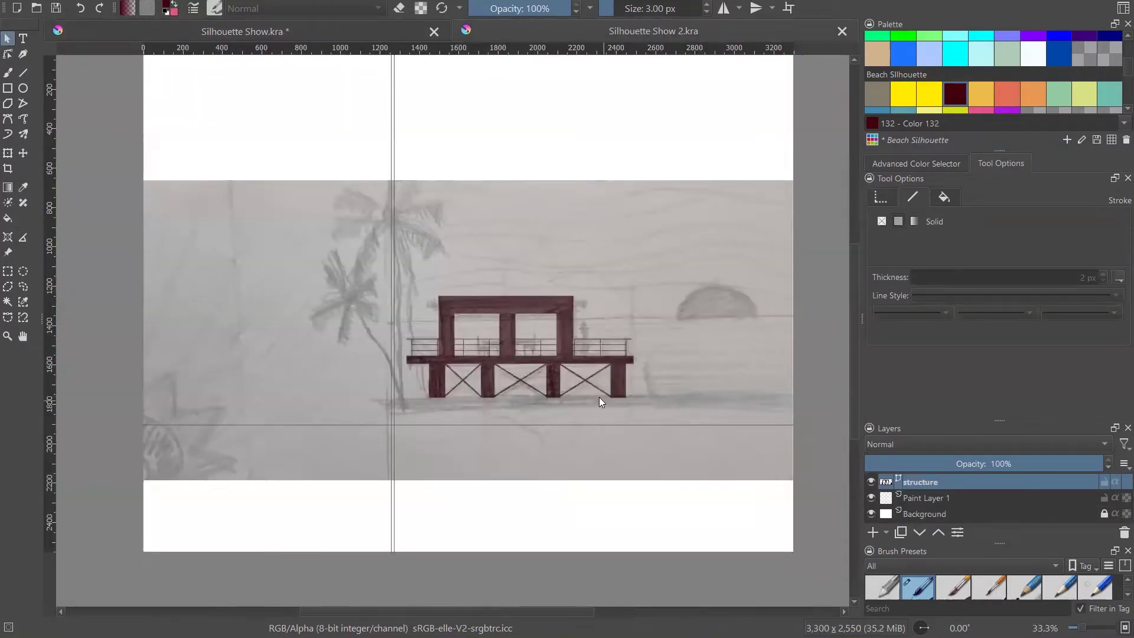
pyautogui.scroll(3, 599, 397)
pyautogui.scroll(1, 572, 363)
# - Select the right and middle X braces under the pier and enter a 10 px stroke thickness
pyautogui.click(513, 299)
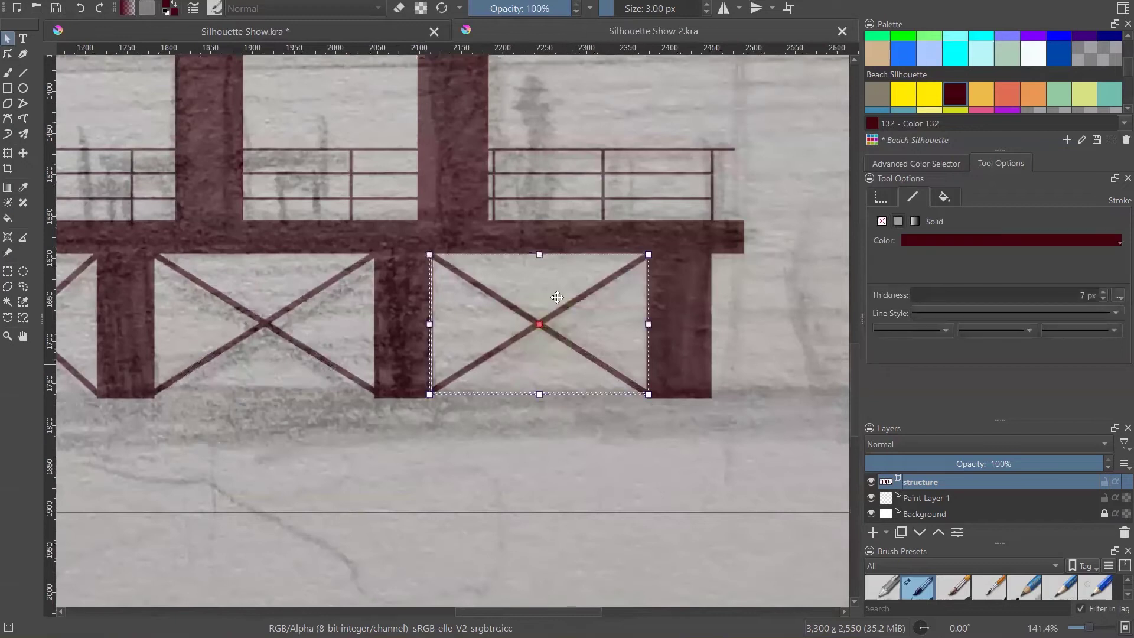
pyautogui.doubleClick(1078, 294)
pyautogui.write('10')
pyautogui.click(707, 548)
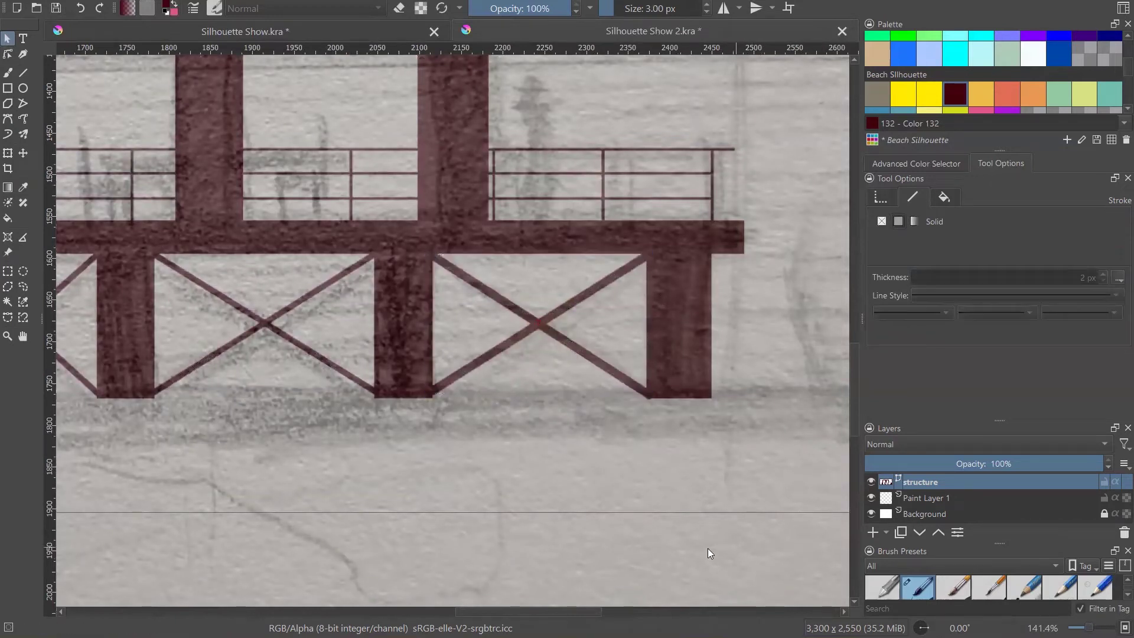
pyautogui.click(280, 326)
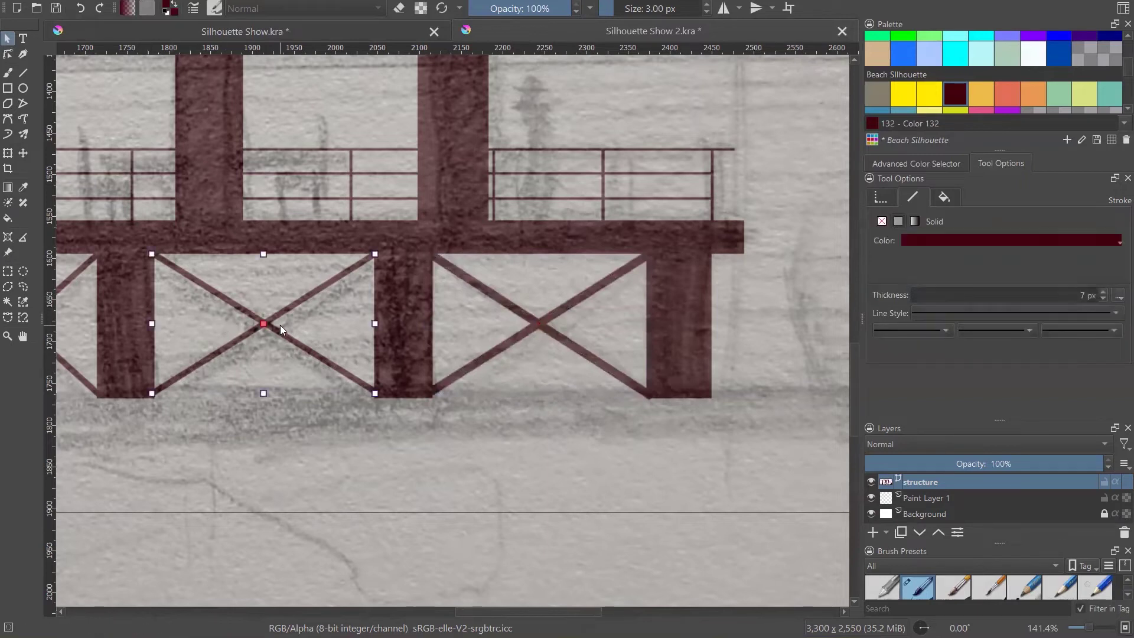
pyautogui.write('10')
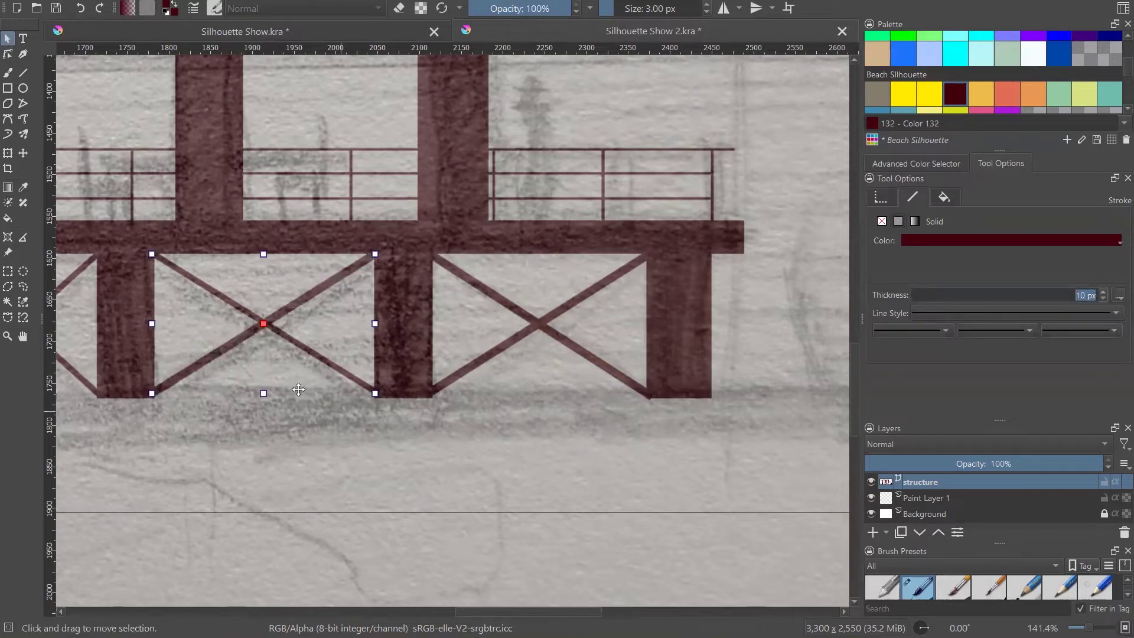
pyautogui.moveTo(298, 390); pyautogui.dragTo(290, 386)
pyautogui.moveTo(301, 448); pyautogui.dragTo(241, 295)
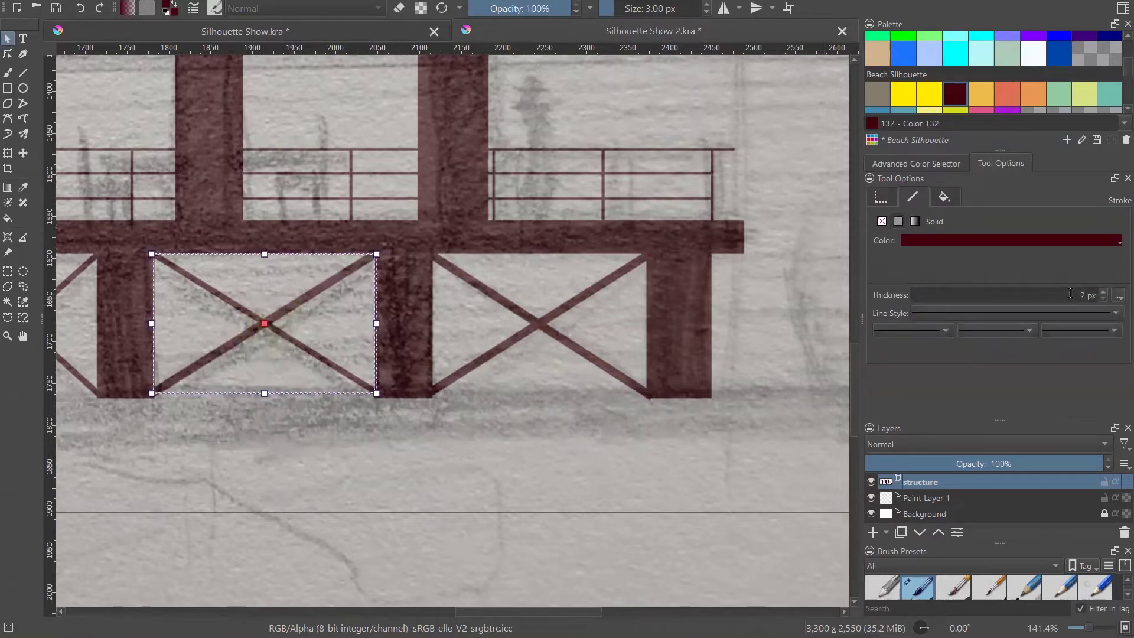
pyautogui.write('0')
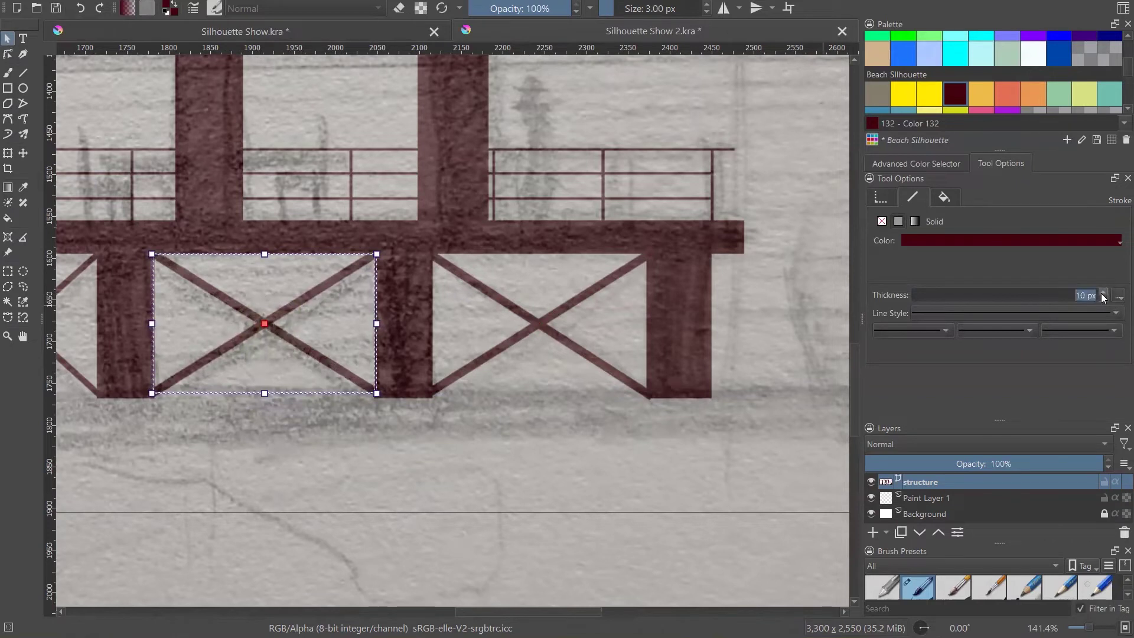
pyautogui.click(642, 563)
# - Set the leftmost X brace's stroke thickness to 10 px and verify the value
pyautogui.scroll(-4, 609, 475)
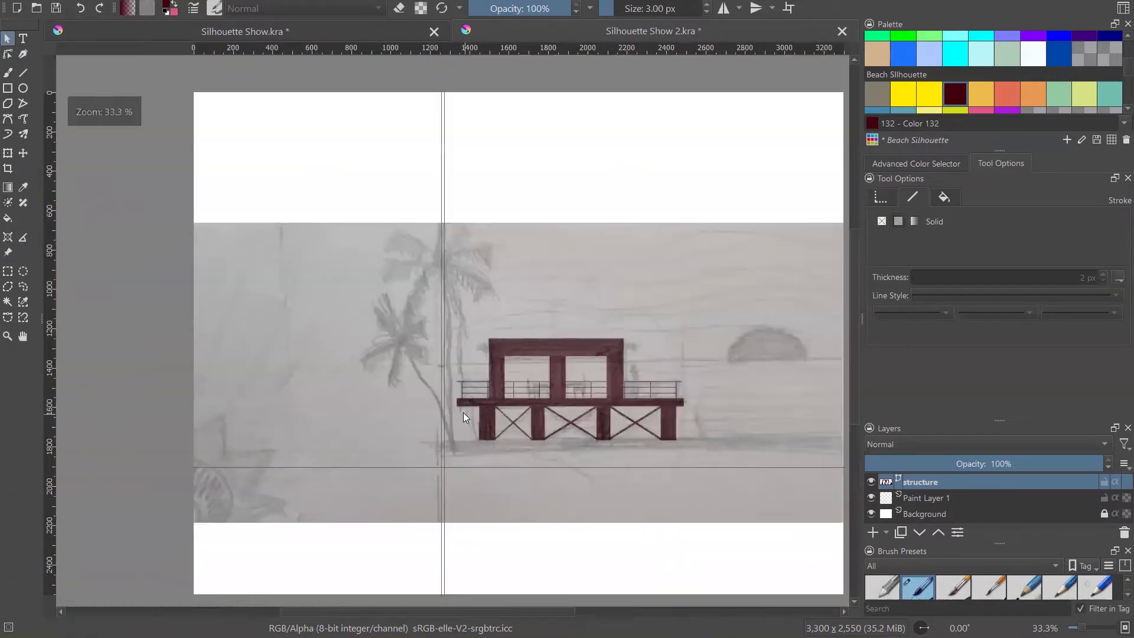
pyautogui.scroll(1, 669, 468)
pyautogui.scroll(3, 669, 468)
pyautogui.click(650, 417)
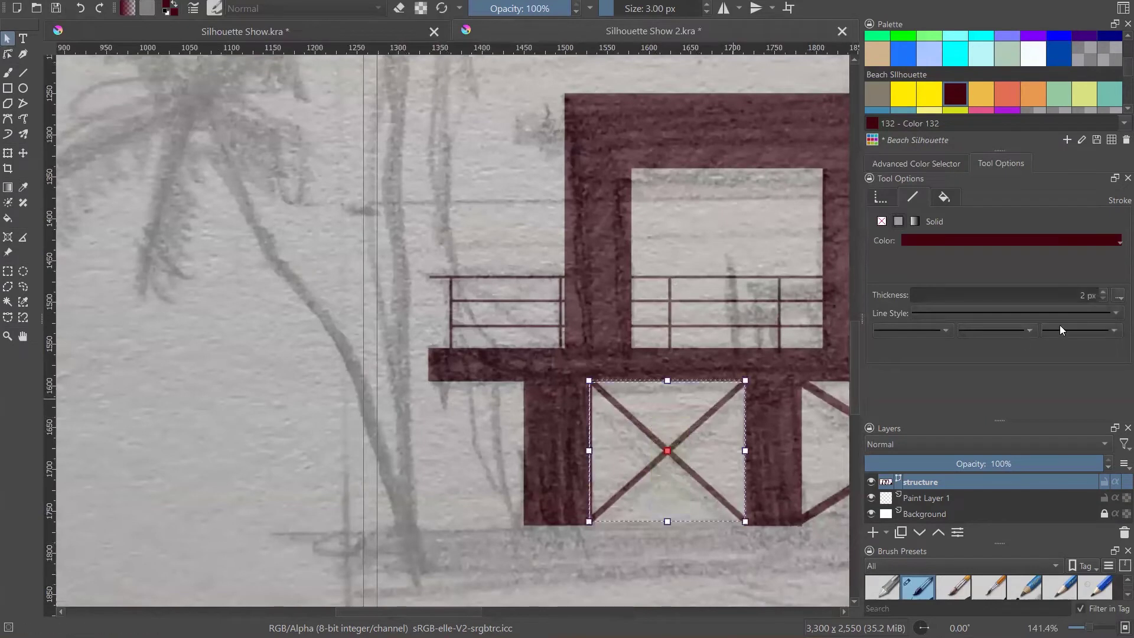
pyautogui.doubleClick(1091, 297)
pyautogui.write('10x')
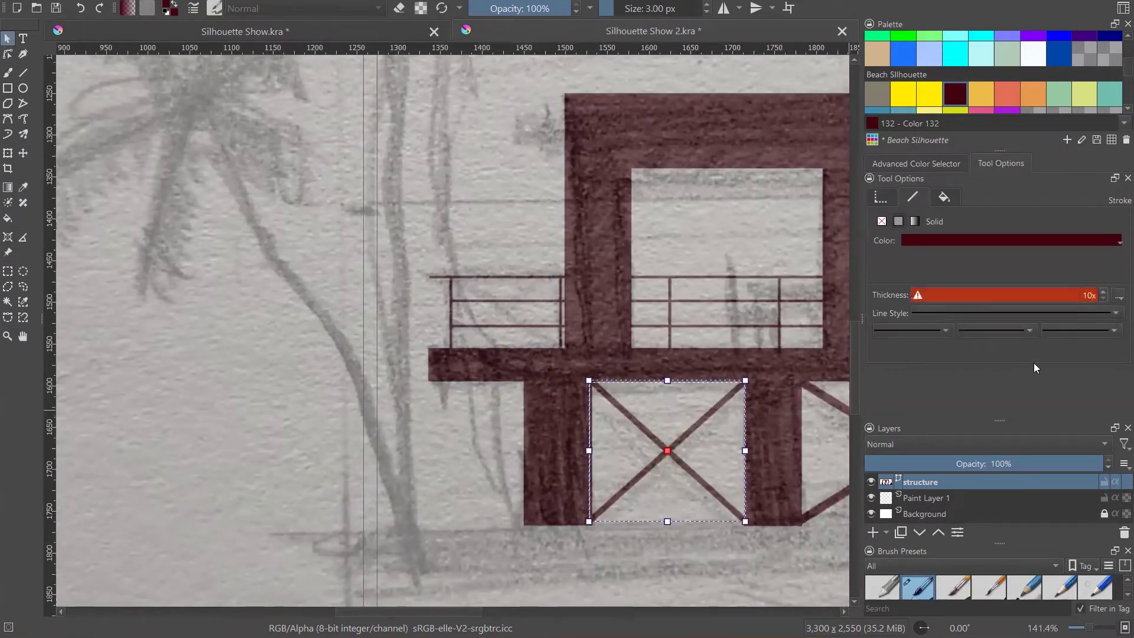
pyautogui.press('Return')
pyautogui.tripleClick(1094, 292)
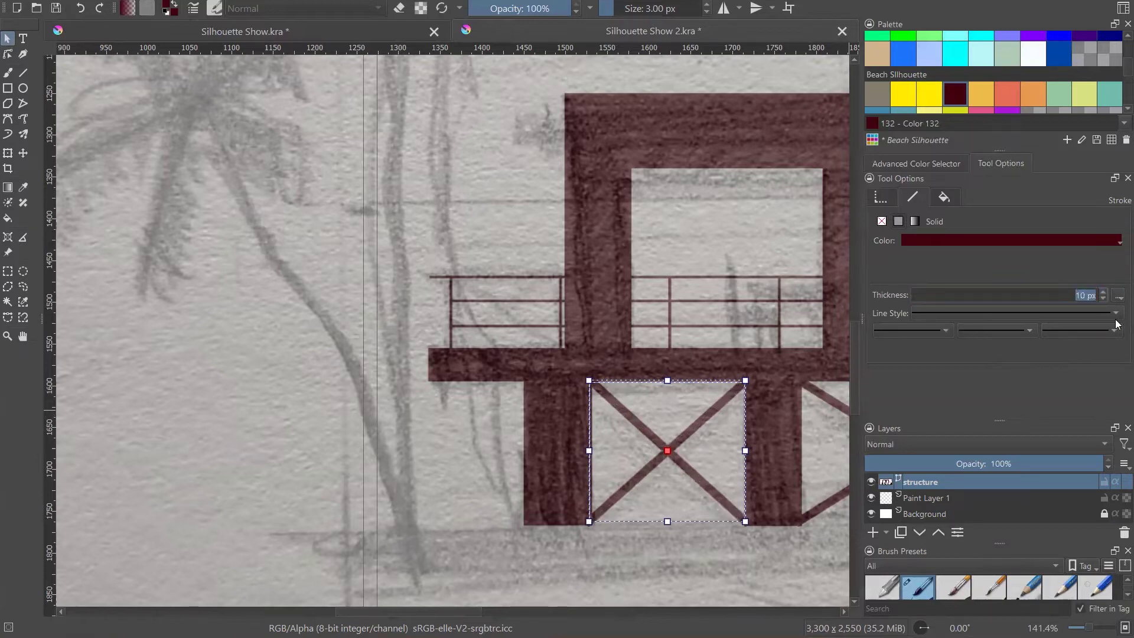
pyautogui.click(434, 230)
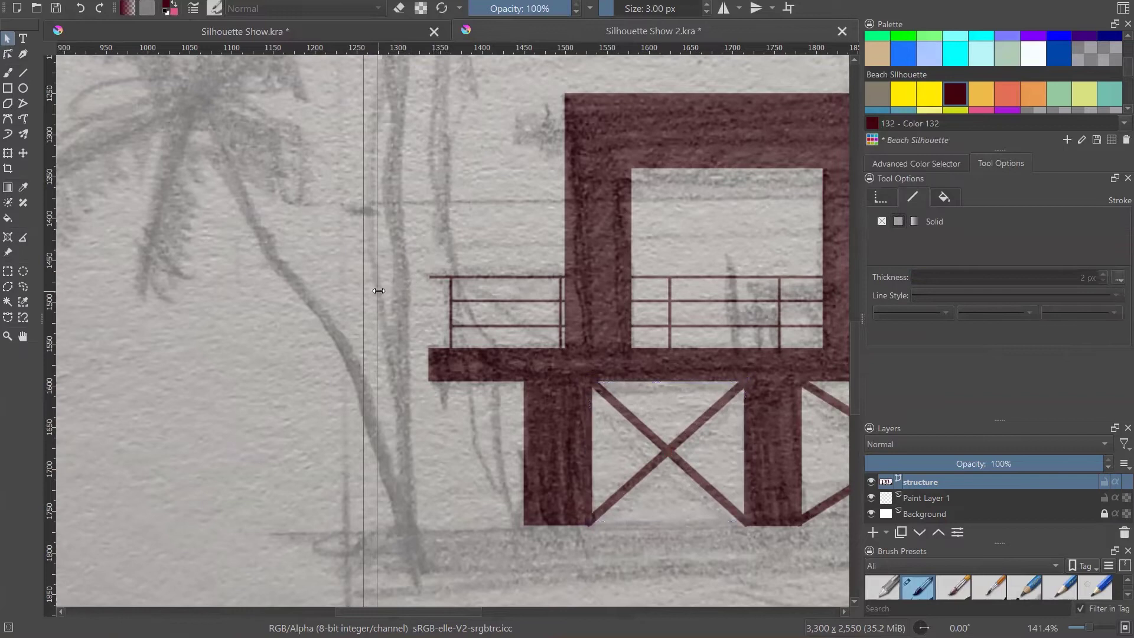
# - Draw a trial horizontal line across the sketch with the Line tool, then undo it
pyautogui.scroll(-2, 502, 345)
pyautogui.scroll(-1, 449, 378)
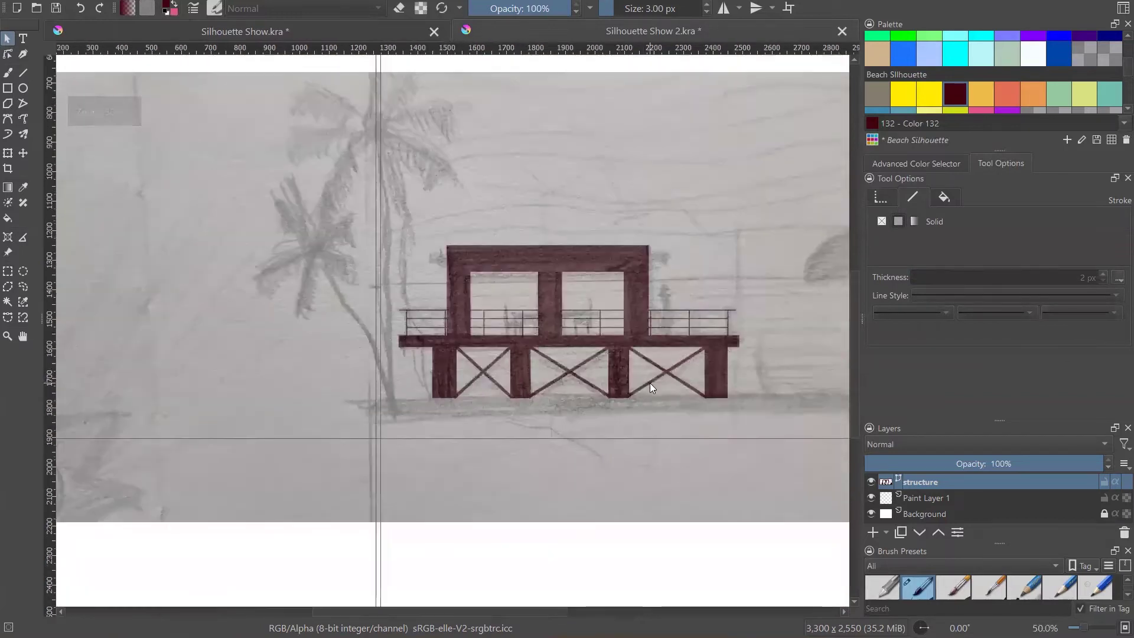
pyautogui.scroll(-1, 650, 387)
pyautogui.scroll(2, 756, 379)
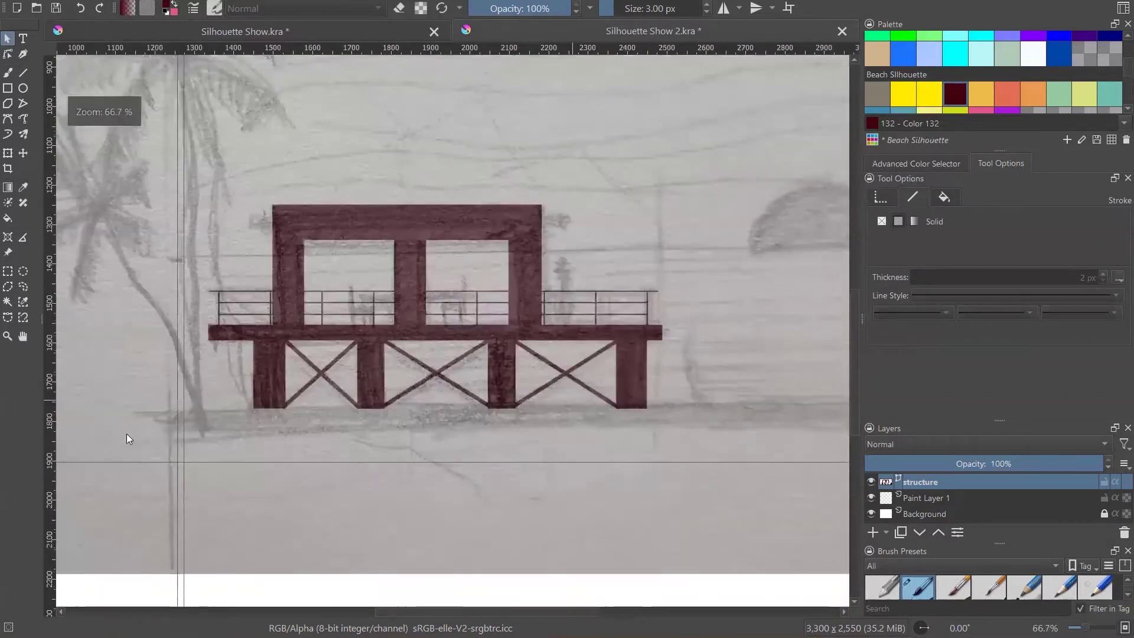
pyautogui.scroll(-1, 148, 431)
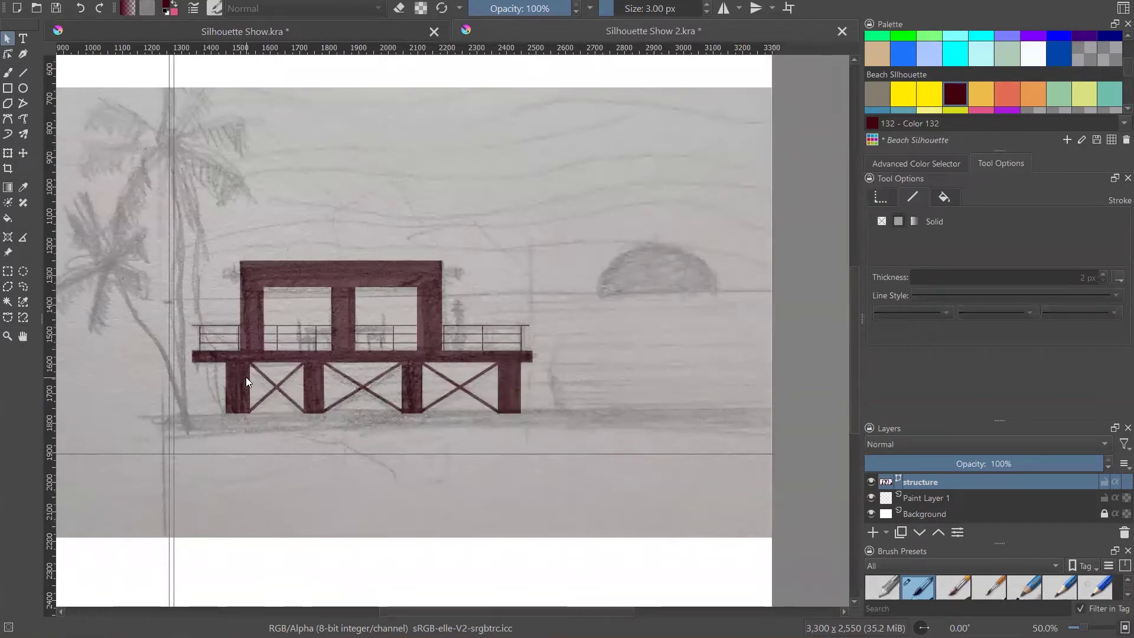
pyautogui.click(27, 75)
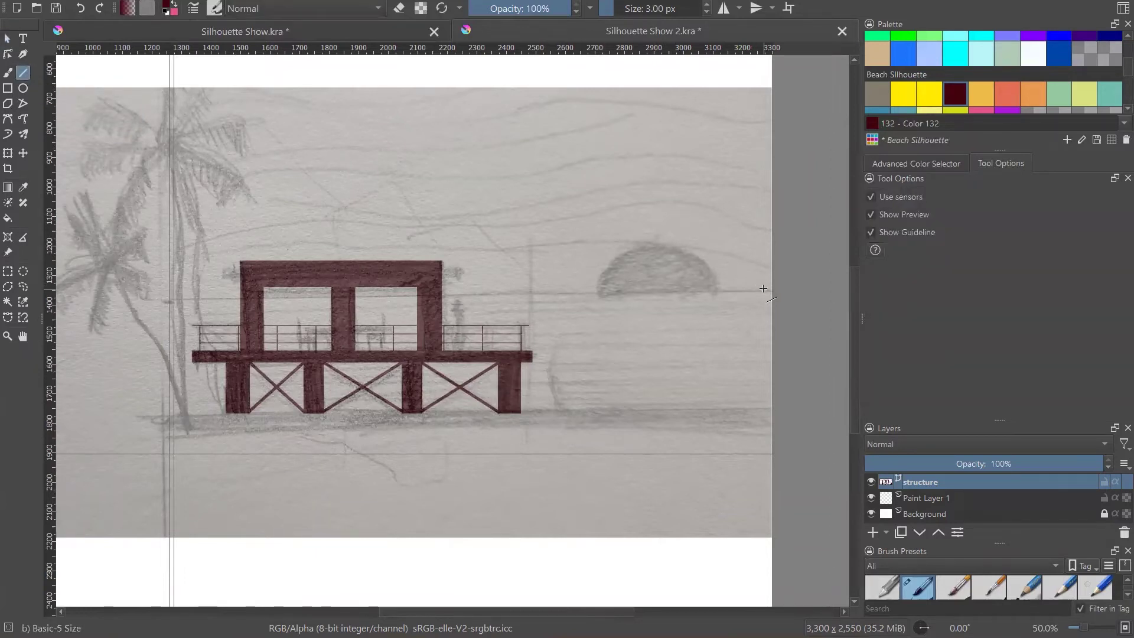
pyautogui.moveTo(769, 291); pyautogui.dragTo(163, 289)
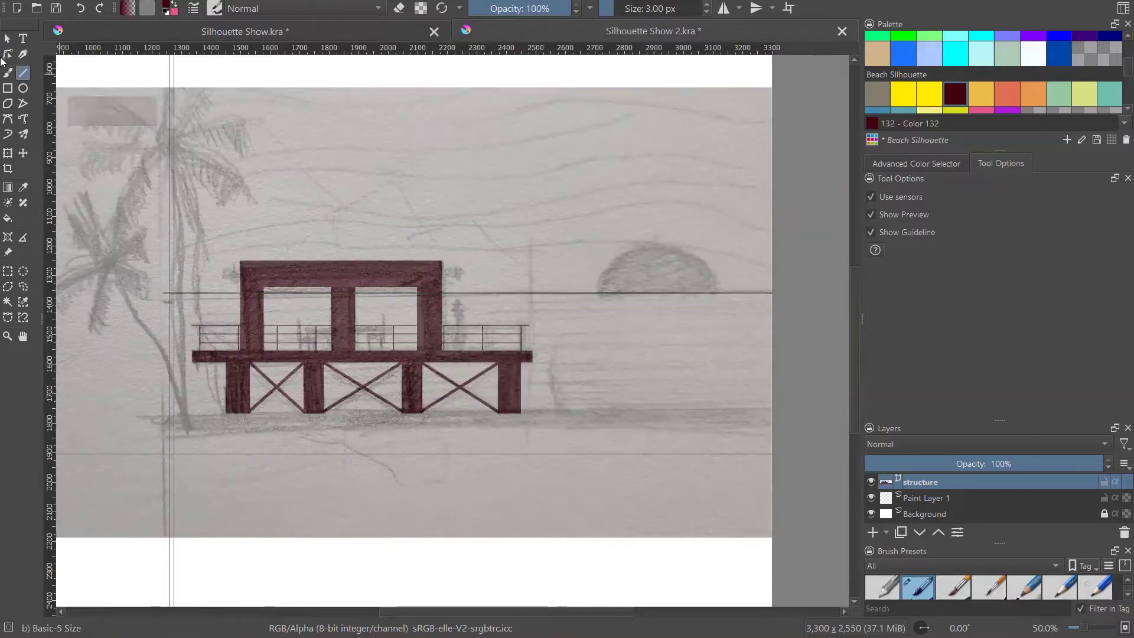
pyautogui.click(7, 38)
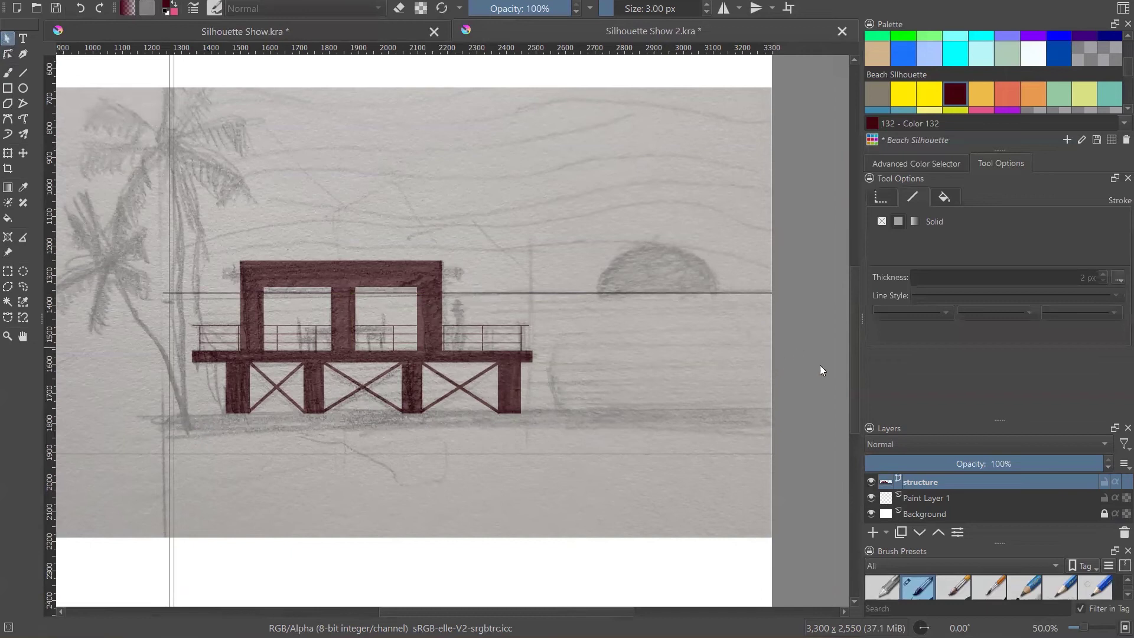
pyautogui.hotkey('ctrl', 'z')
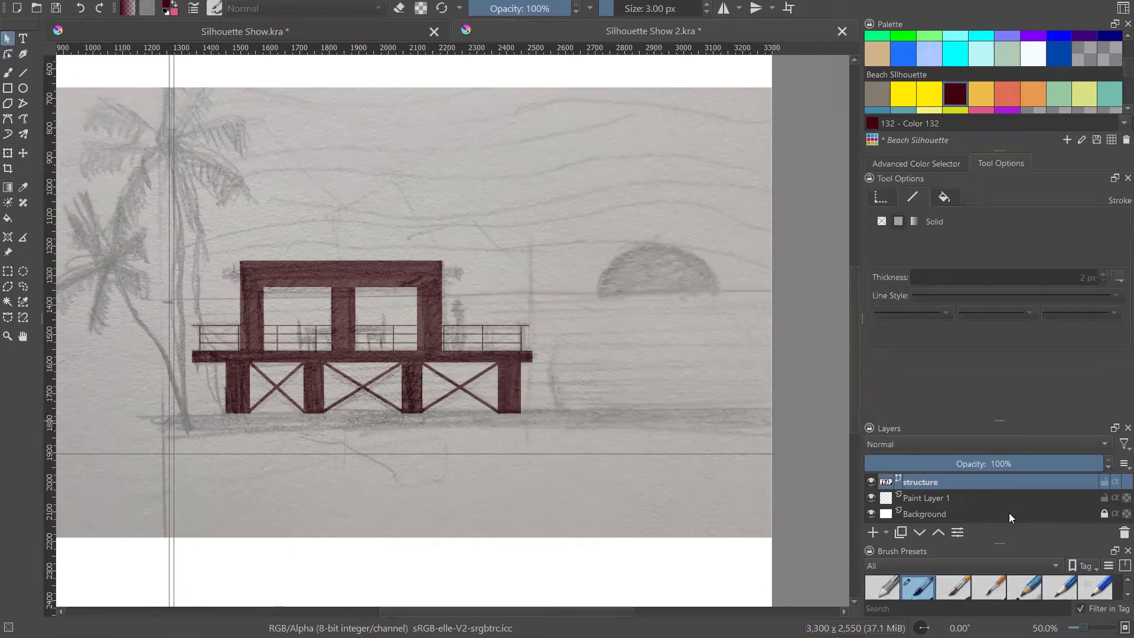
# - Add a new vector layer above structure and paste an X brace onto it
pyautogui.click(887, 531)
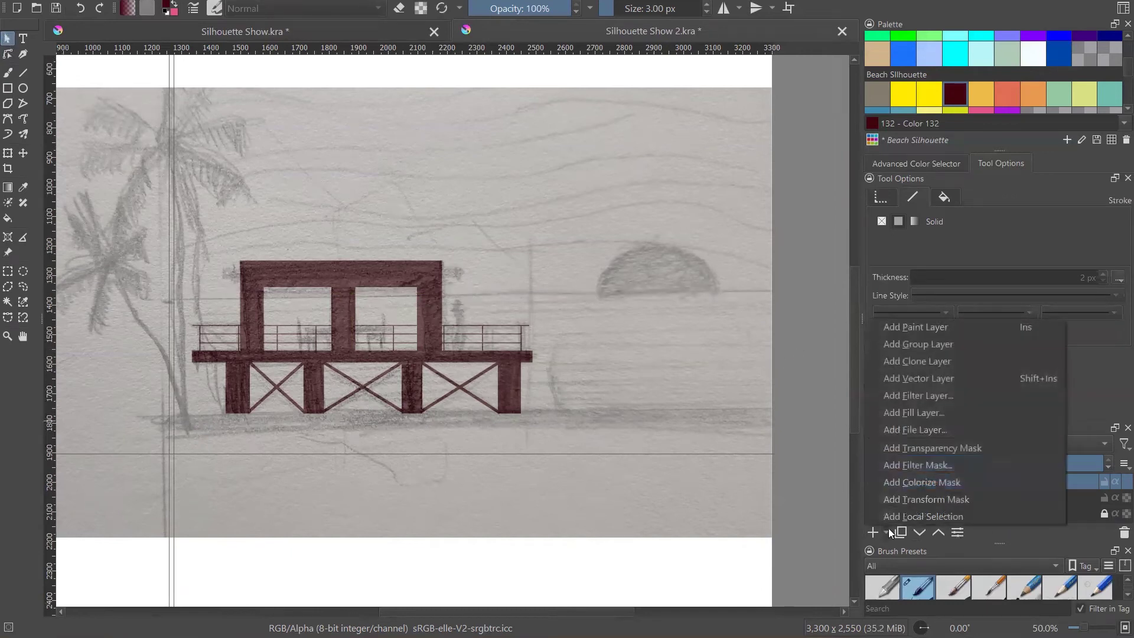
pyautogui.click(936, 378)
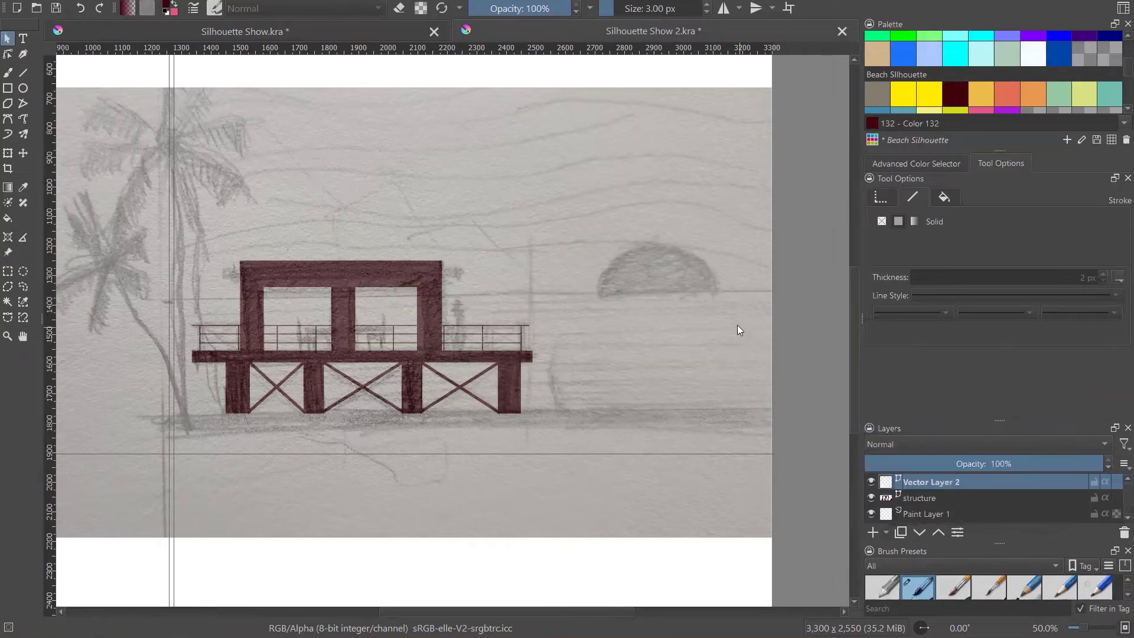
pyautogui.hotkey('ctrl', 'v')
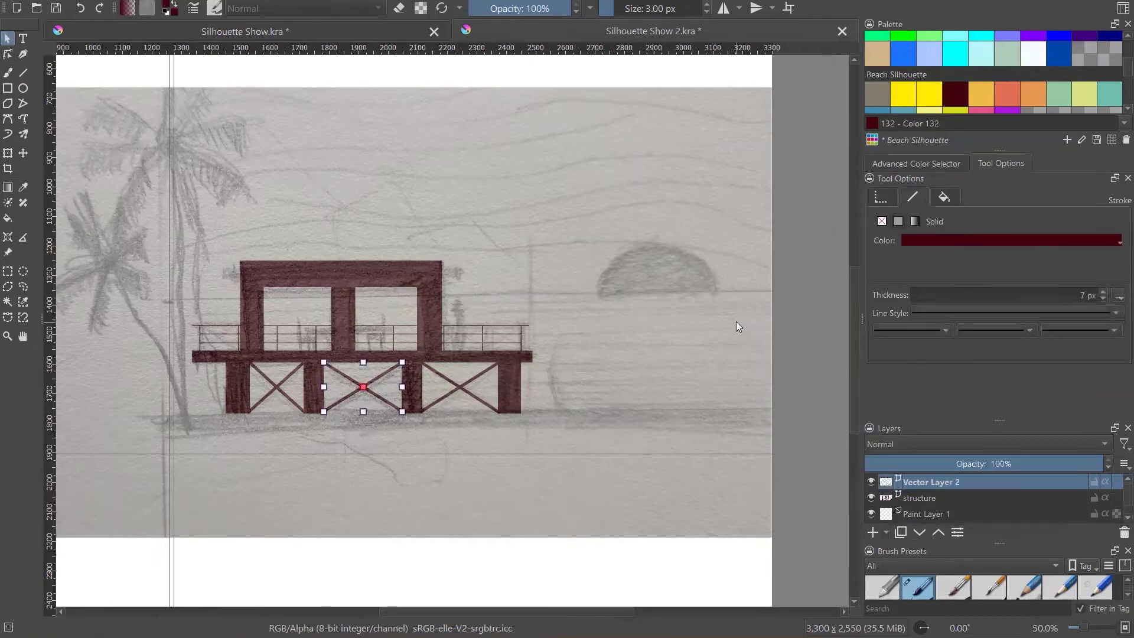
pyautogui.click(736, 321)
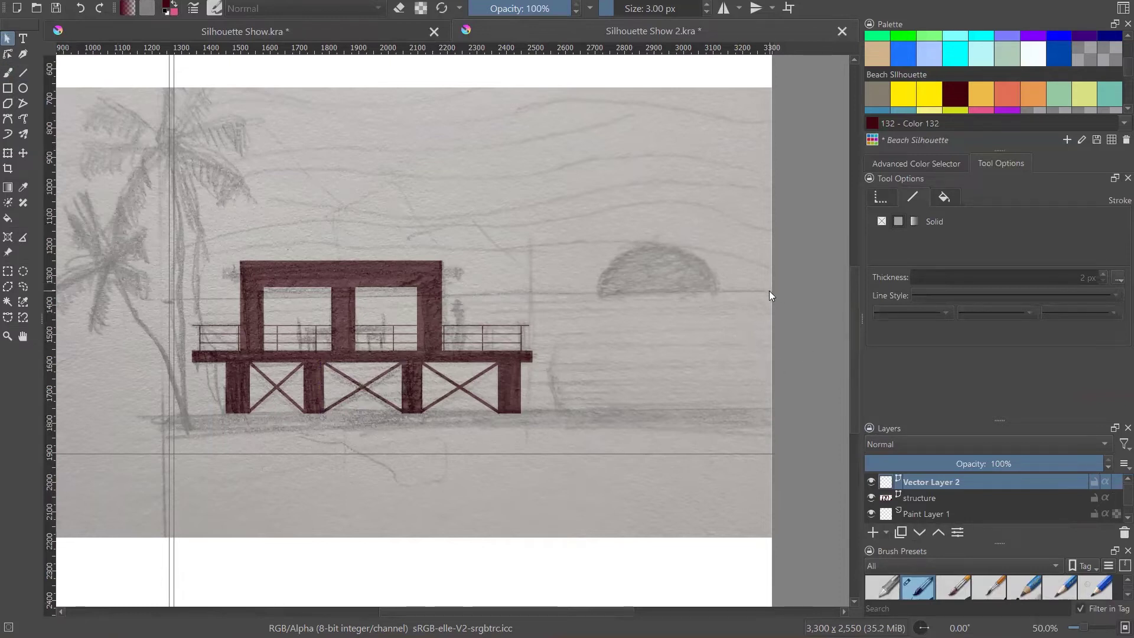
# - Draw a long horizontal horizon line across the sketch, then compare it with the finished document
pyautogui.click(26, 72)
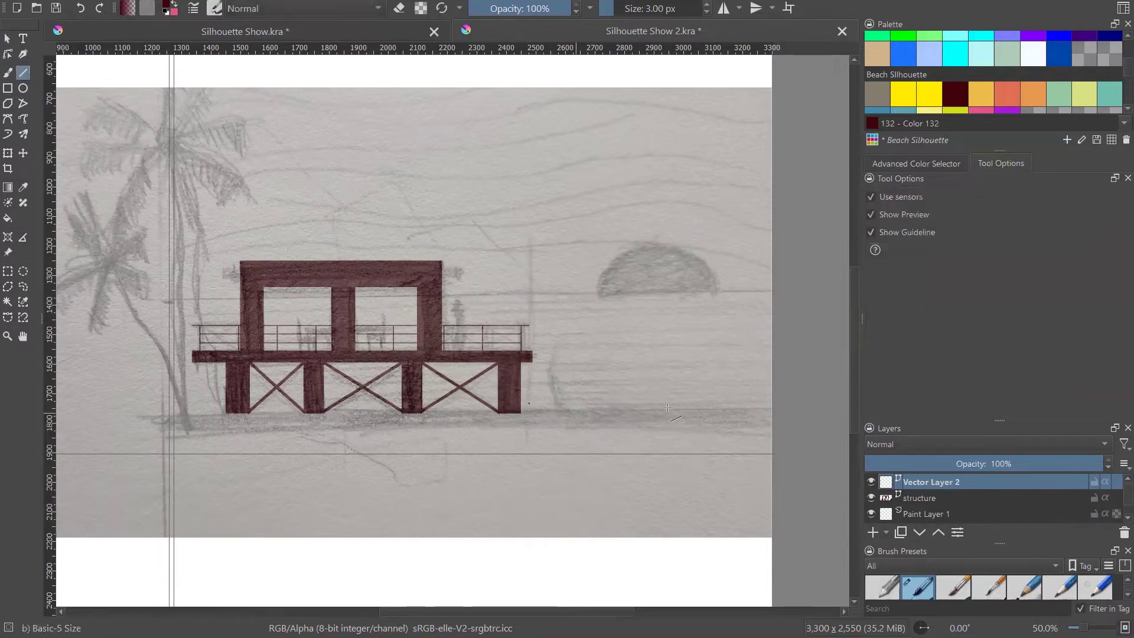
pyautogui.moveTo(772, 292); pyautogui.dragTo(169, 304)
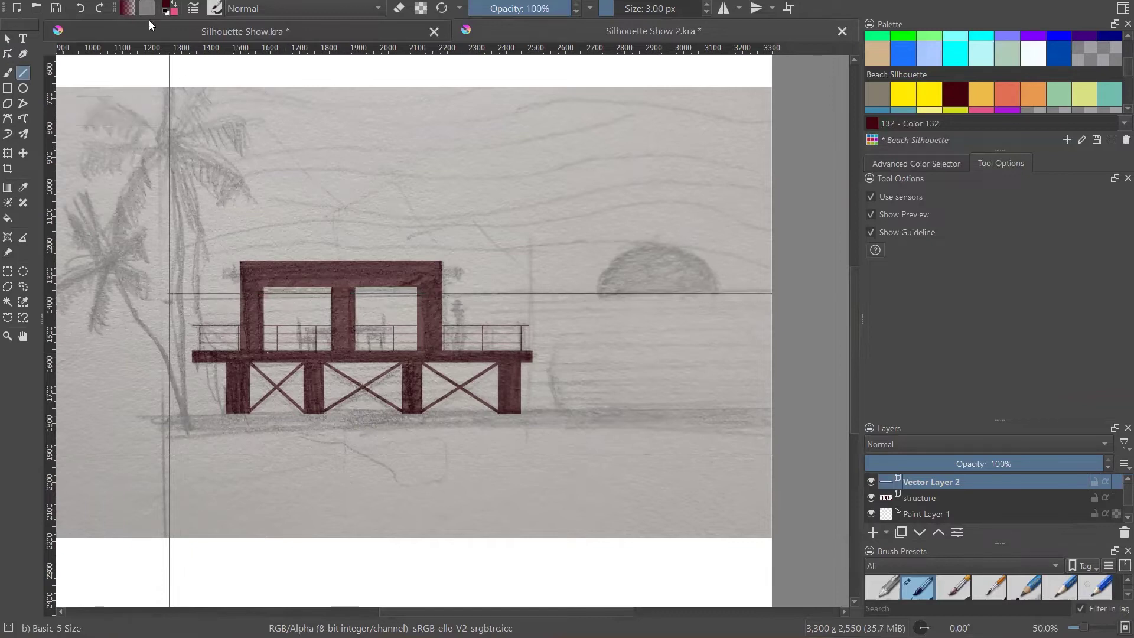
pyautogui.click(7, 37)
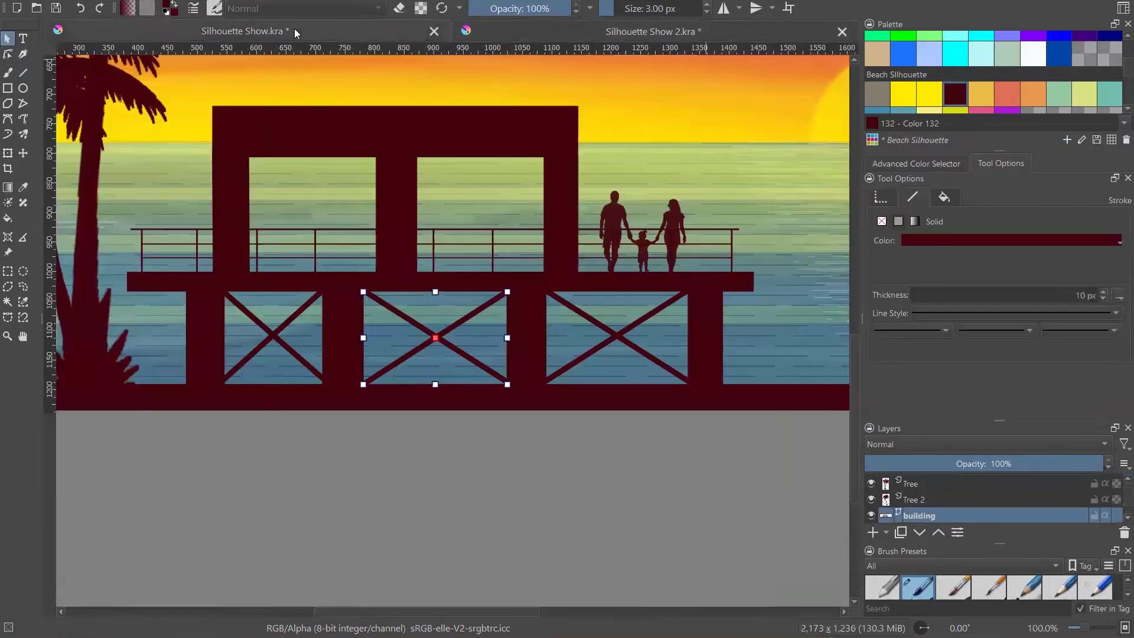
pyautogui.click(295, 28)
pyautogui.click(600, 26)
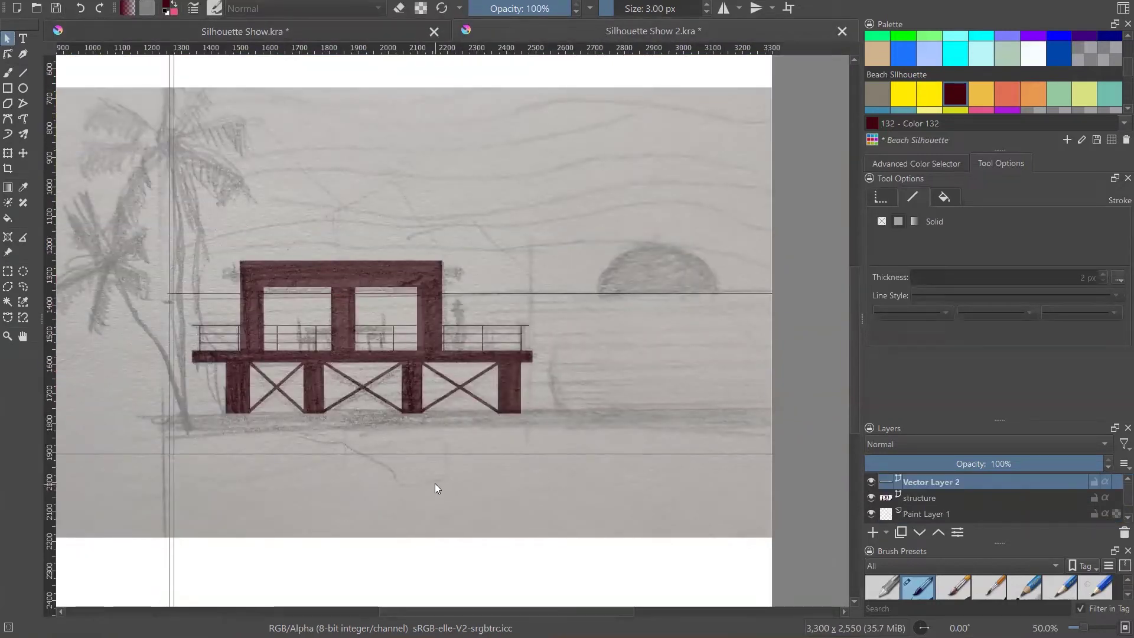
pyautogui.scroll(-1, 769, 498)
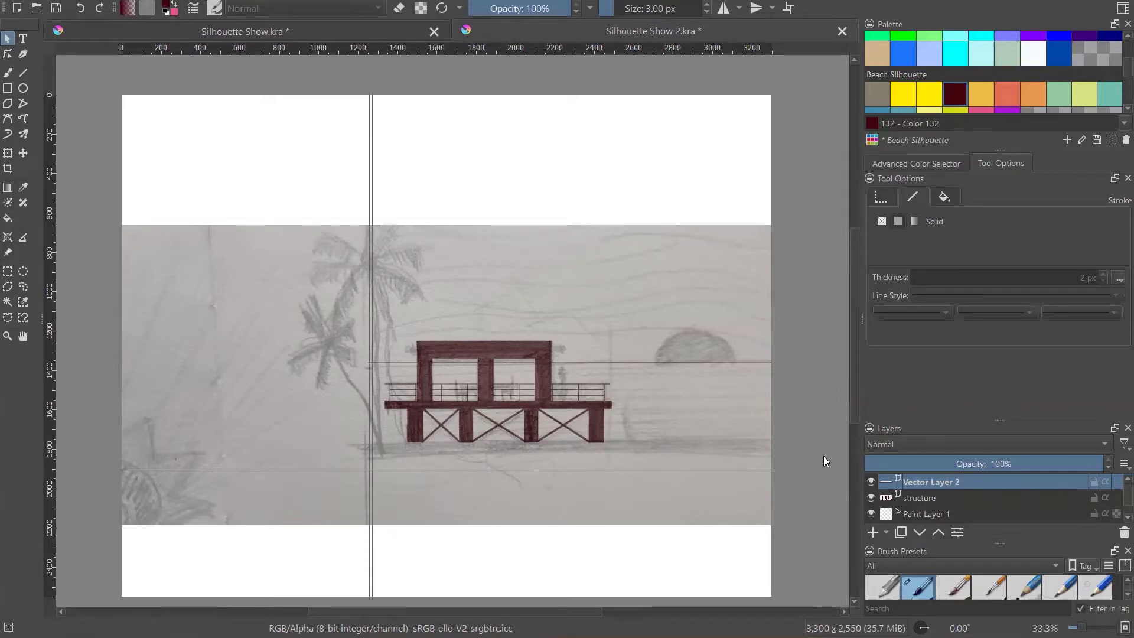
# - Crop the image to a 2490 × 1524 px area around the pier scene, trimming the left strip
pyautogui.scroll(1, 825, 457)
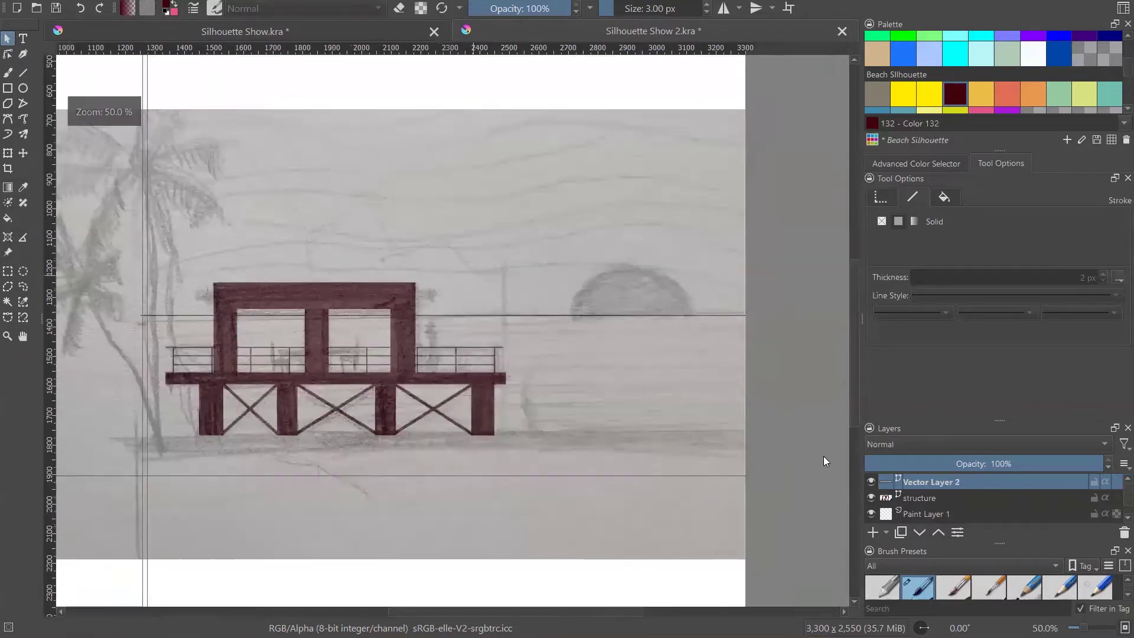
pyautogui.scroll(-1, 824, 457)
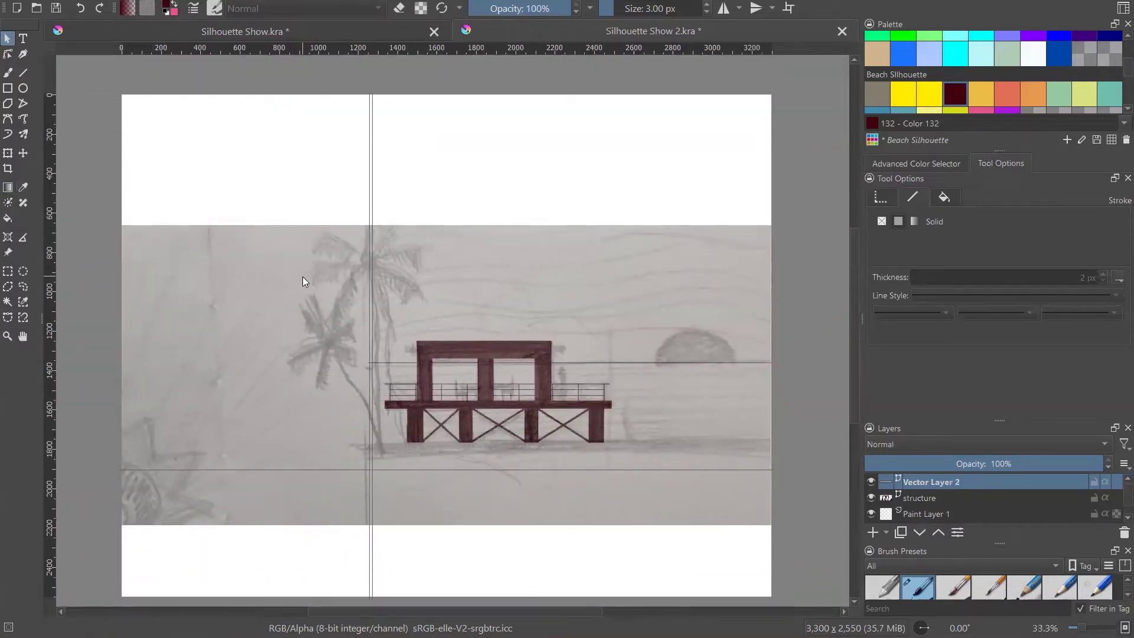
pyautogui.press('c')
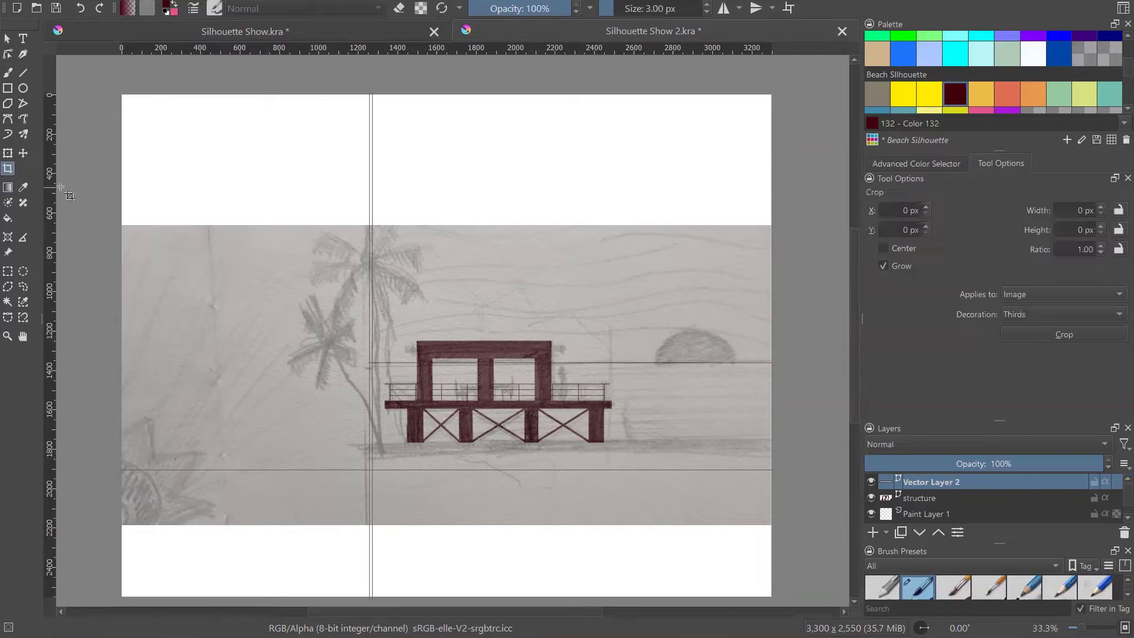
pyautogui.moveTo(122, 224); pyautogui.dragTo(774, 525)
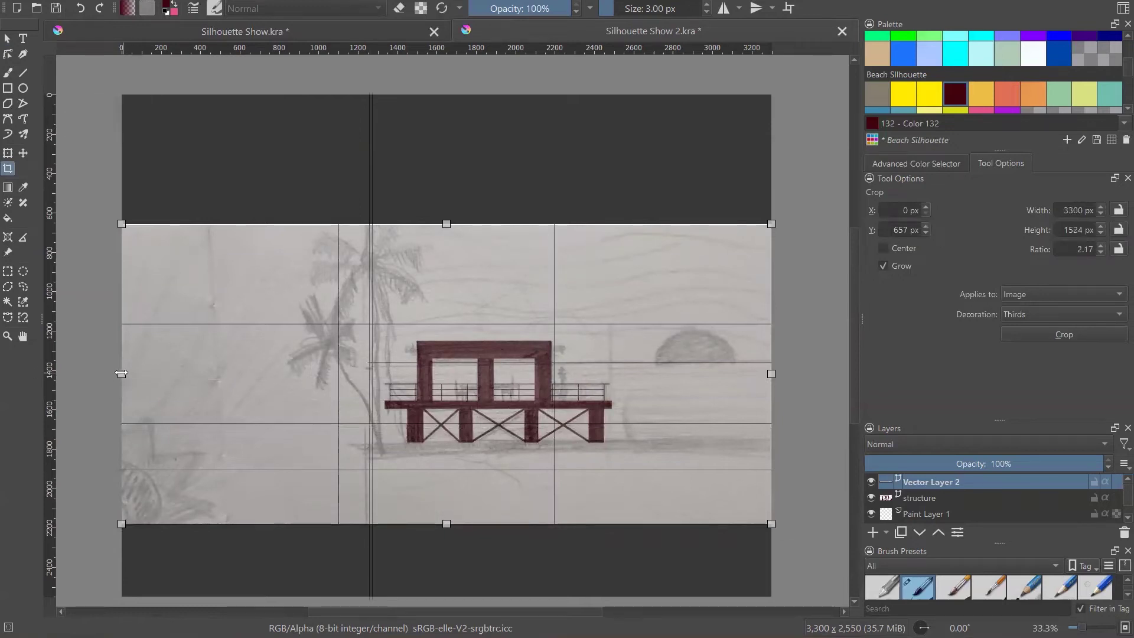
pyautogui.moveTo(122, 374); pyautogui.dragTo(281, 373)
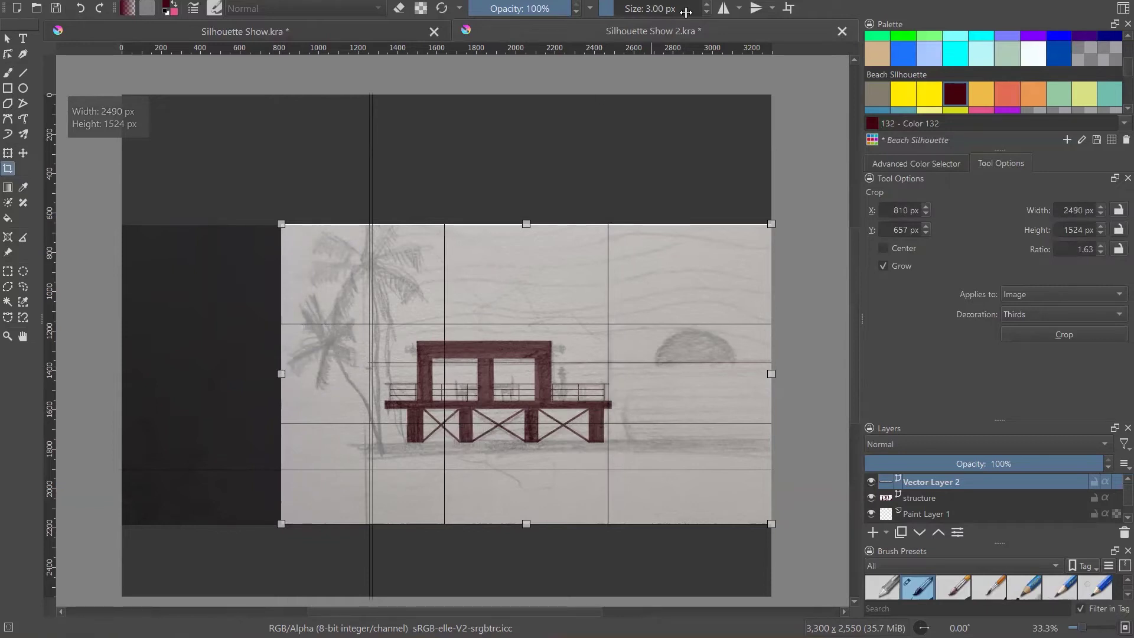
pyautogui.click(1072, 335)
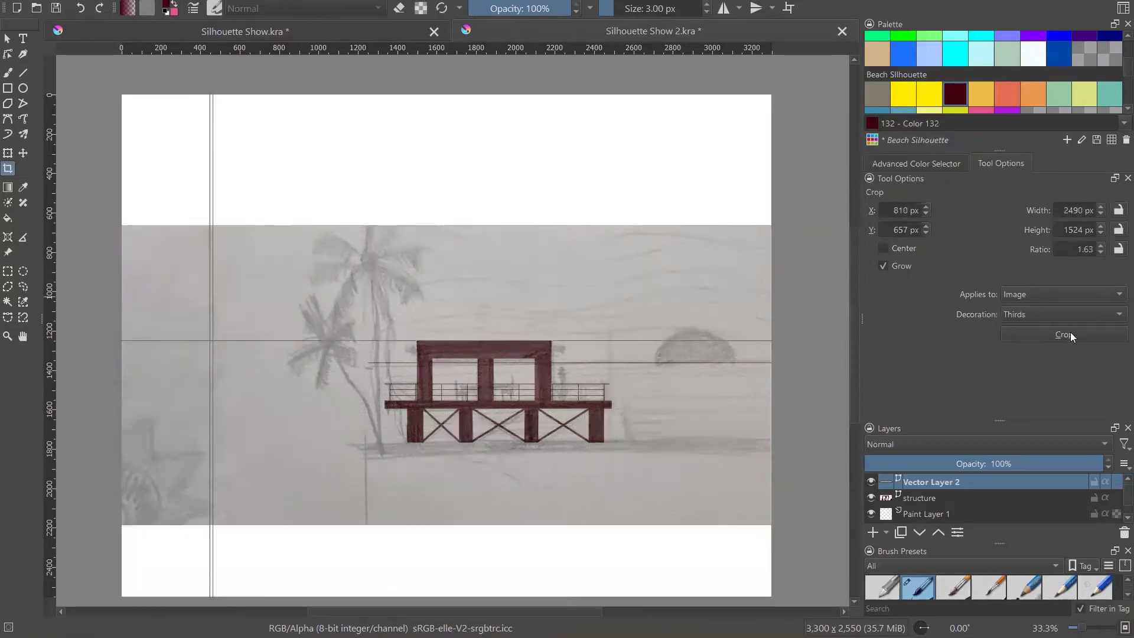
# - Make Paint Layer 1 active and rename it 'Background' in the Layers docker
pyautogui.click(7, 38)
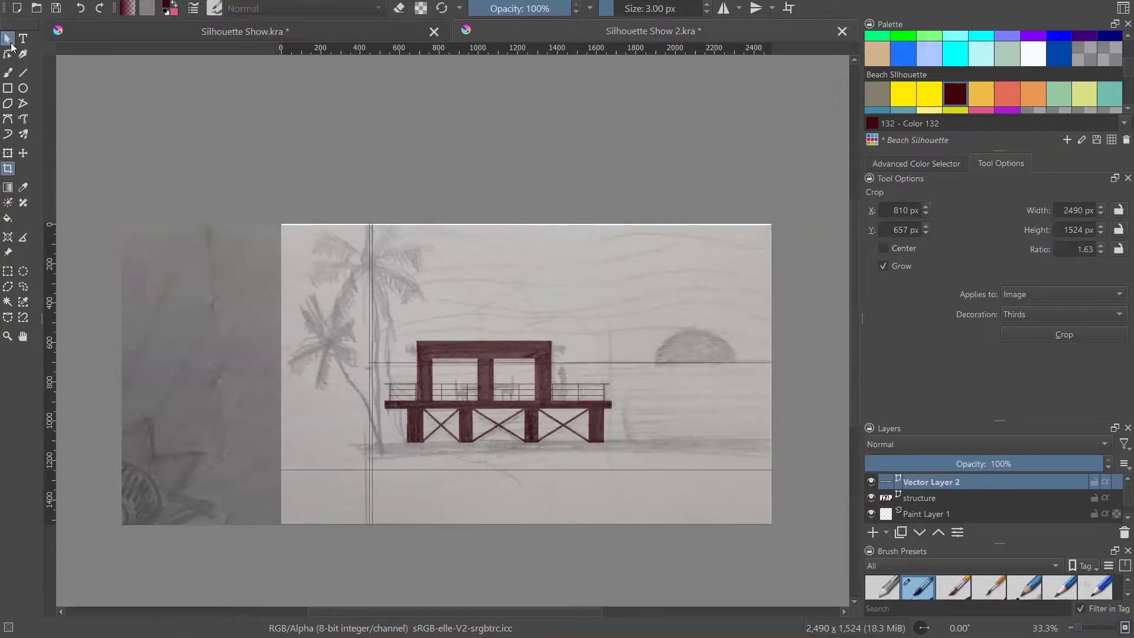
pyautogui.scroll(1, 673, 463)
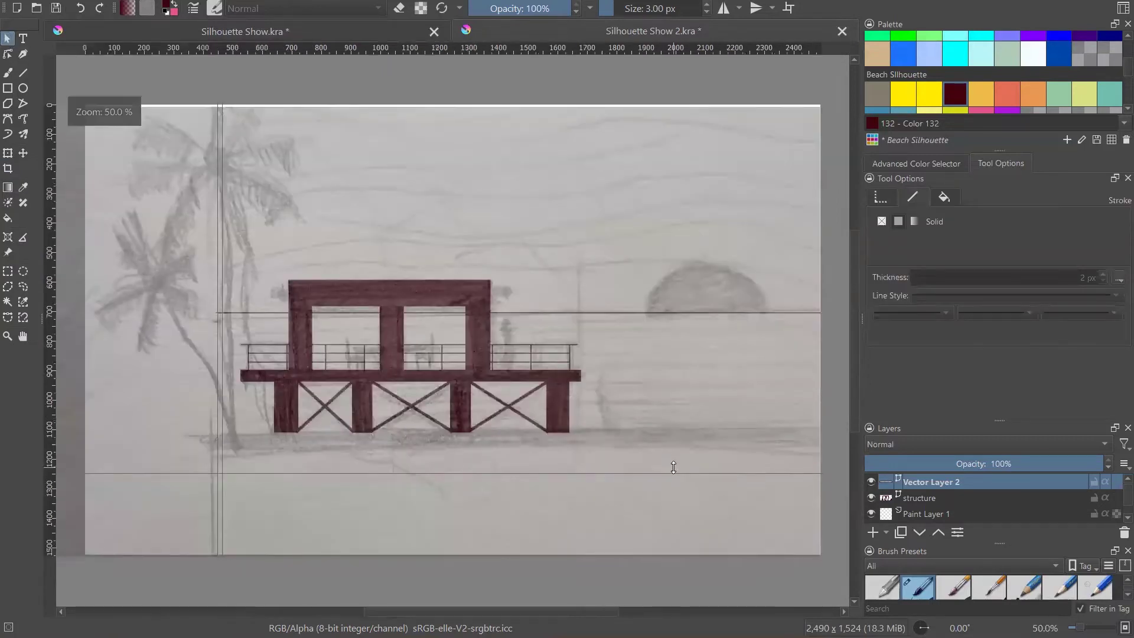
pyautogui.scroll(-1, 672, 469)
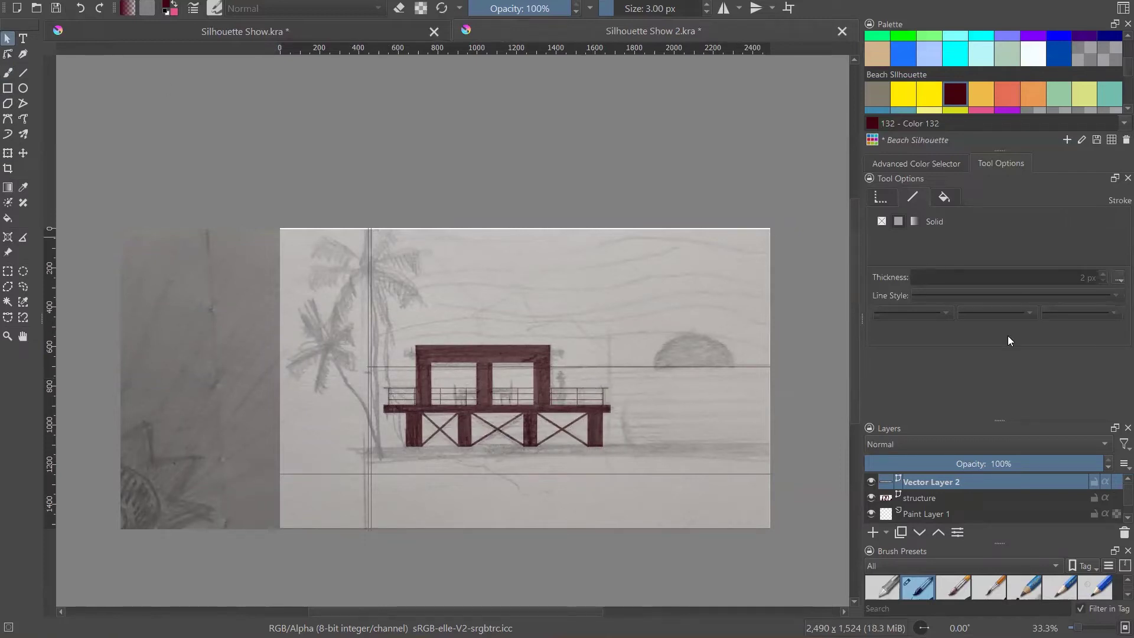
pyautogui.click(932, 515)
pyautogui.scroll(-1, 1117, 510)
pyautogui.scroll(-1, 1117, 510)
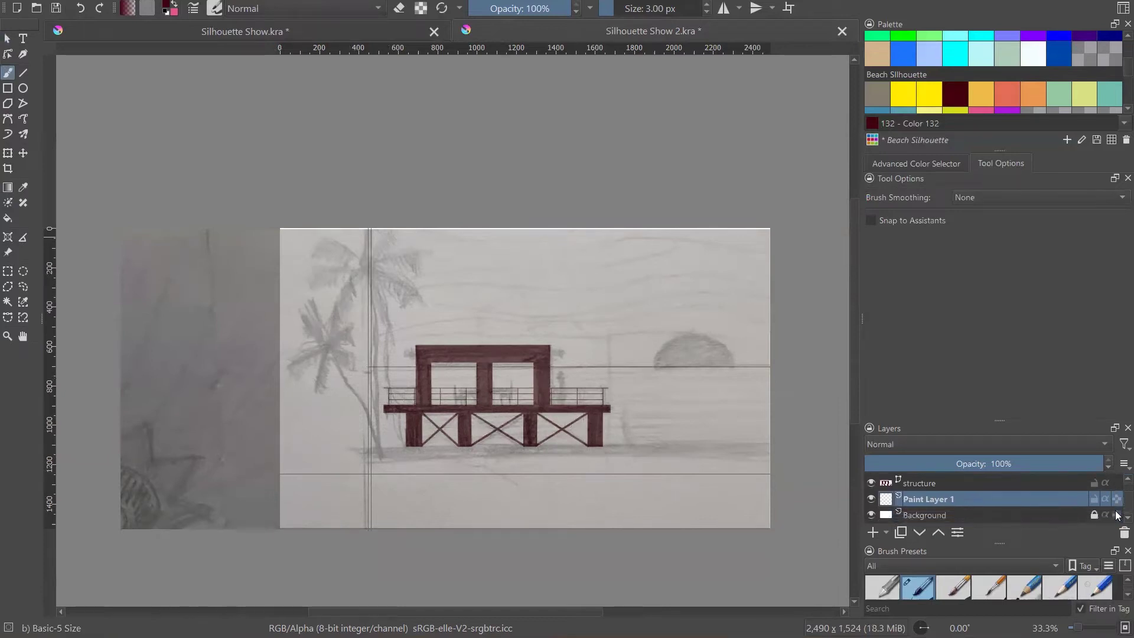
pyautogui.moveTo(930, 501)
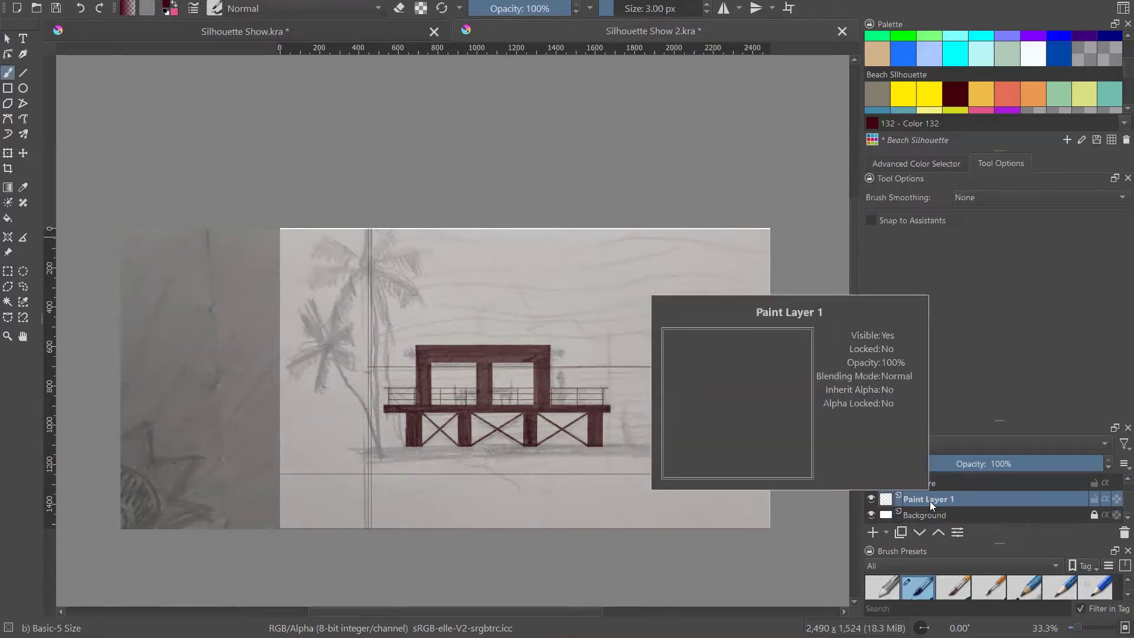
pyautogui.doubleClick(930, 500)
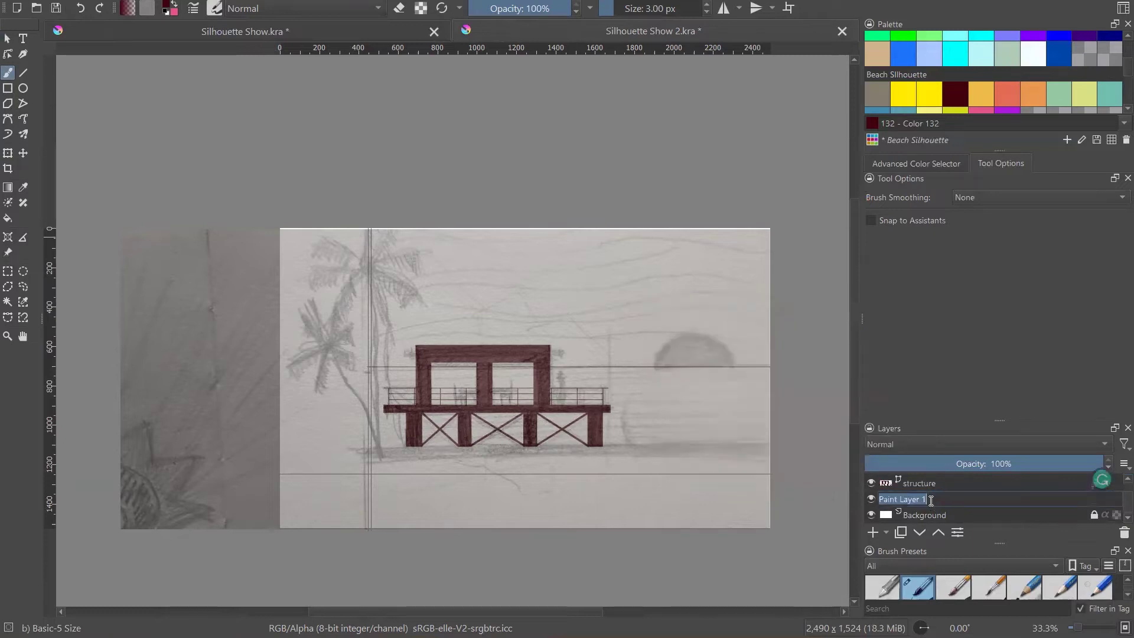
pyautogui.press('BackSpace')
pyautogui.press('BackSpace')
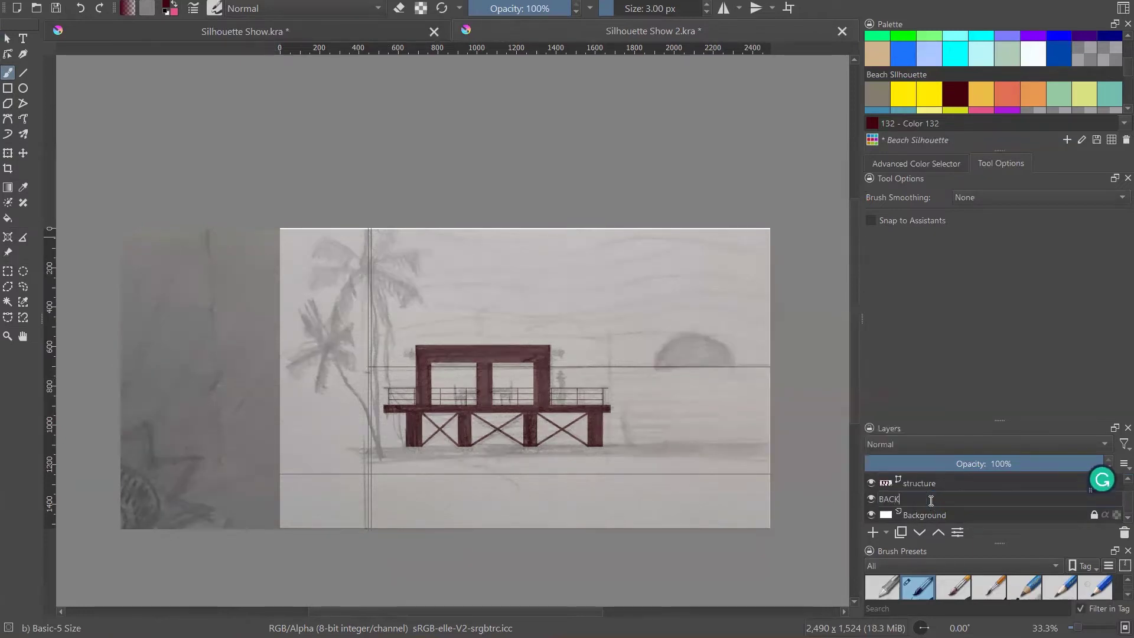
pyautogui.write('ackground')
pyautogui.press('Return')
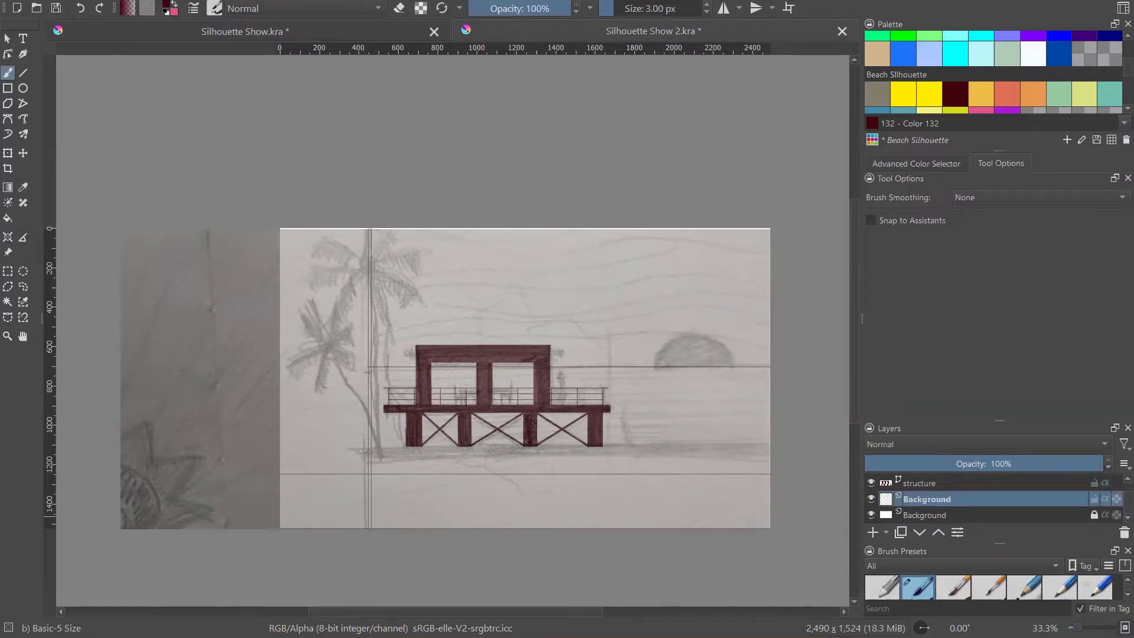
# - Select the sky rectangle above the horizon, enlarge the palette, and bring up the foreground colour chooser
pyautogui.click(8, 273)
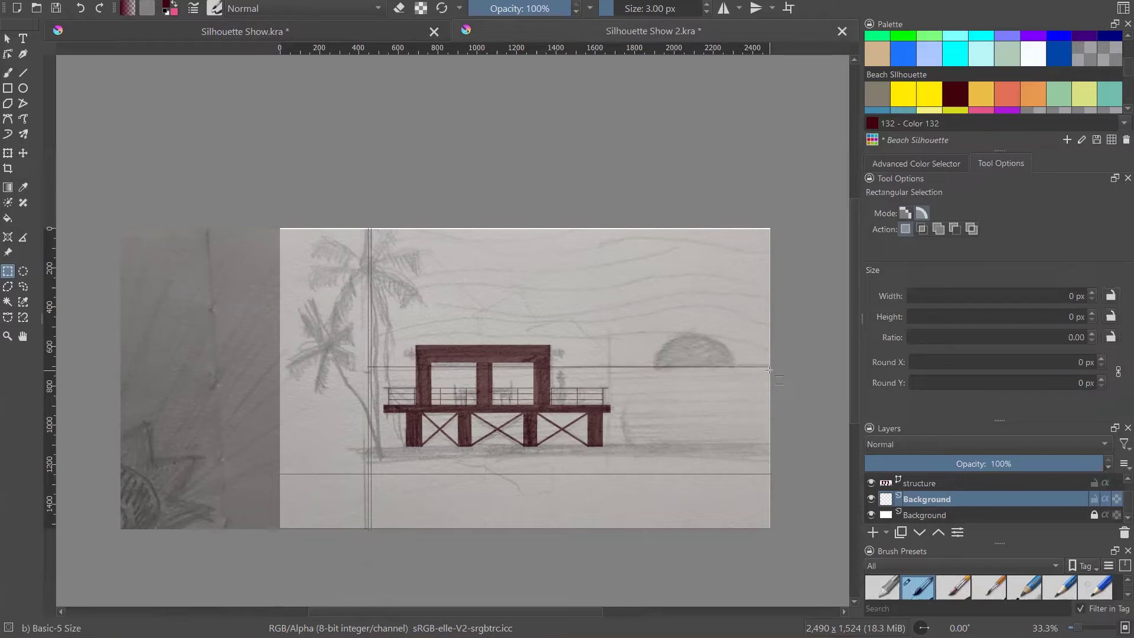
pyautogui.moveTo(768, 369); pyautogui.dragTo(279, 230)
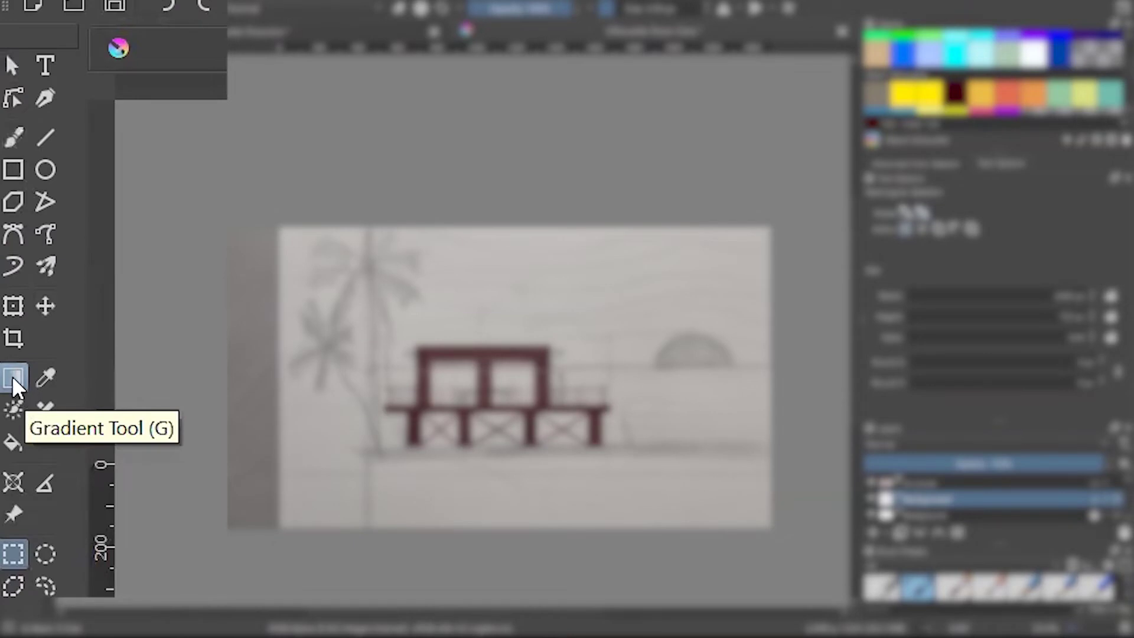
pyautogui.click(12, 376)
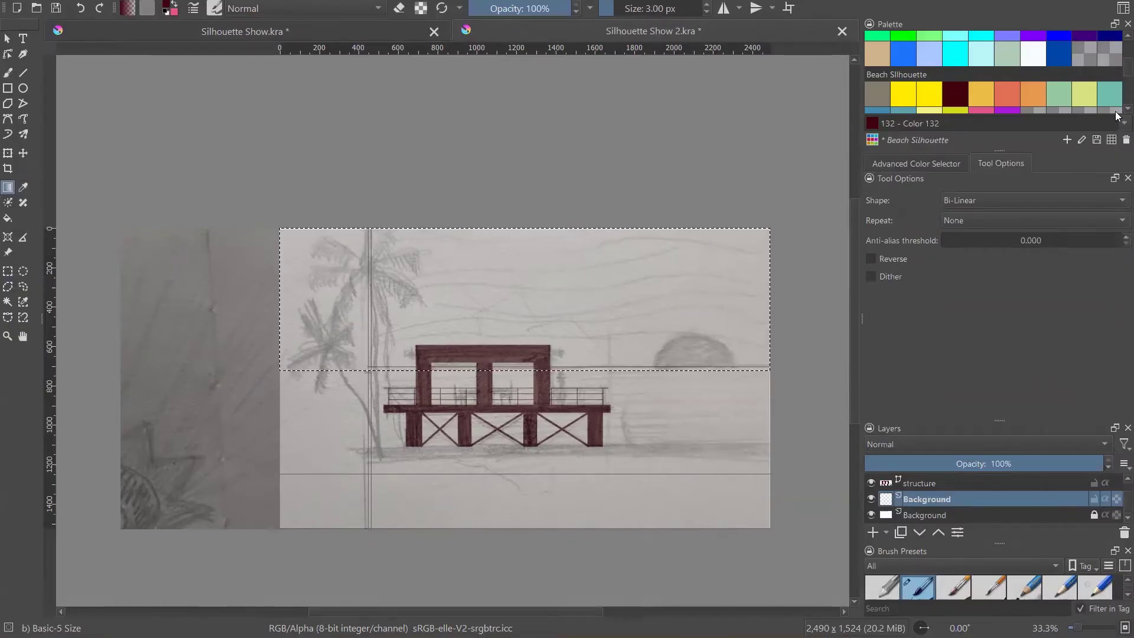
pyautogui.moveTo(998, 148); pyautogui.dragTo(993, 279)
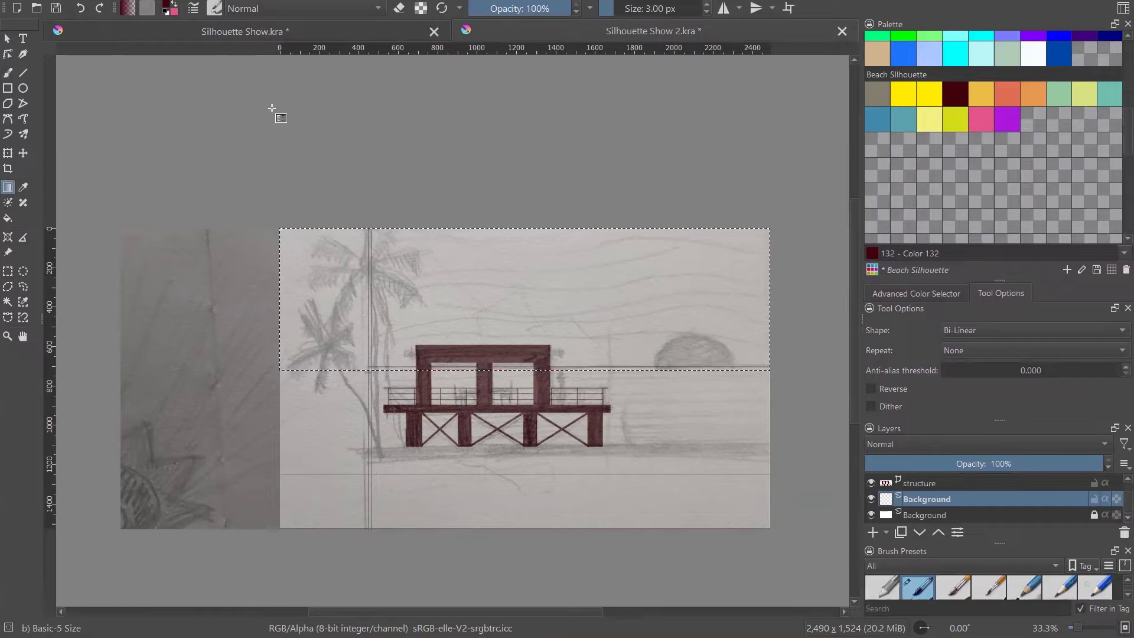
pyautogui.click(167, 7)
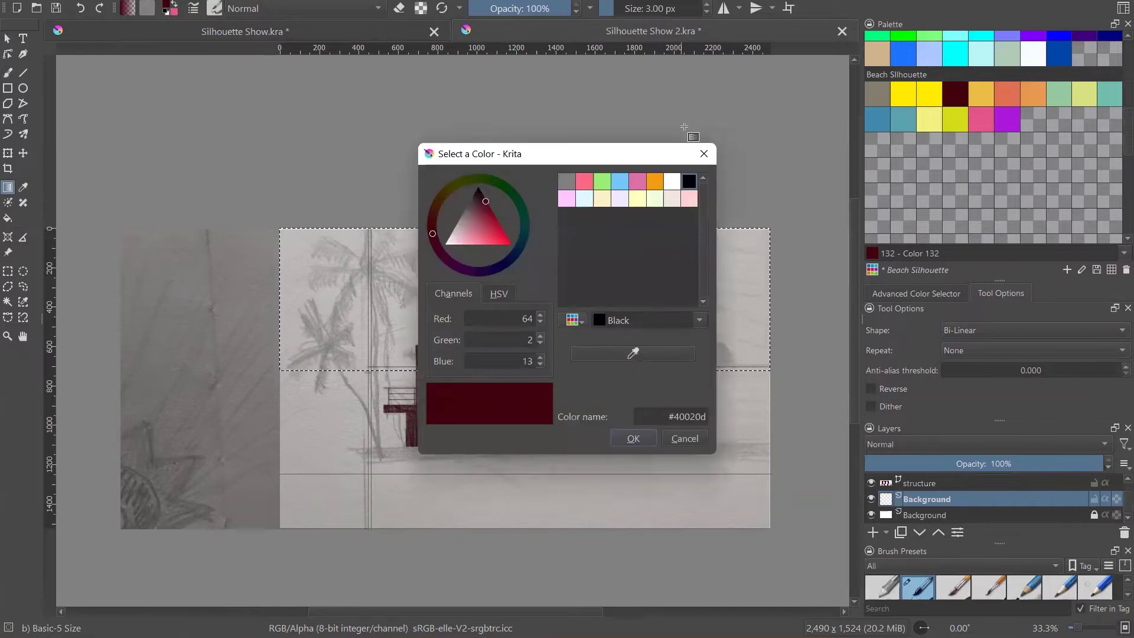
# - Set red-orange over yellow as the gradient colours, then try and undo a sky gradient fill
pyautogui.click(704, 154)
pyautogui.click(175, 4)
pyautogui.click(174, 4)
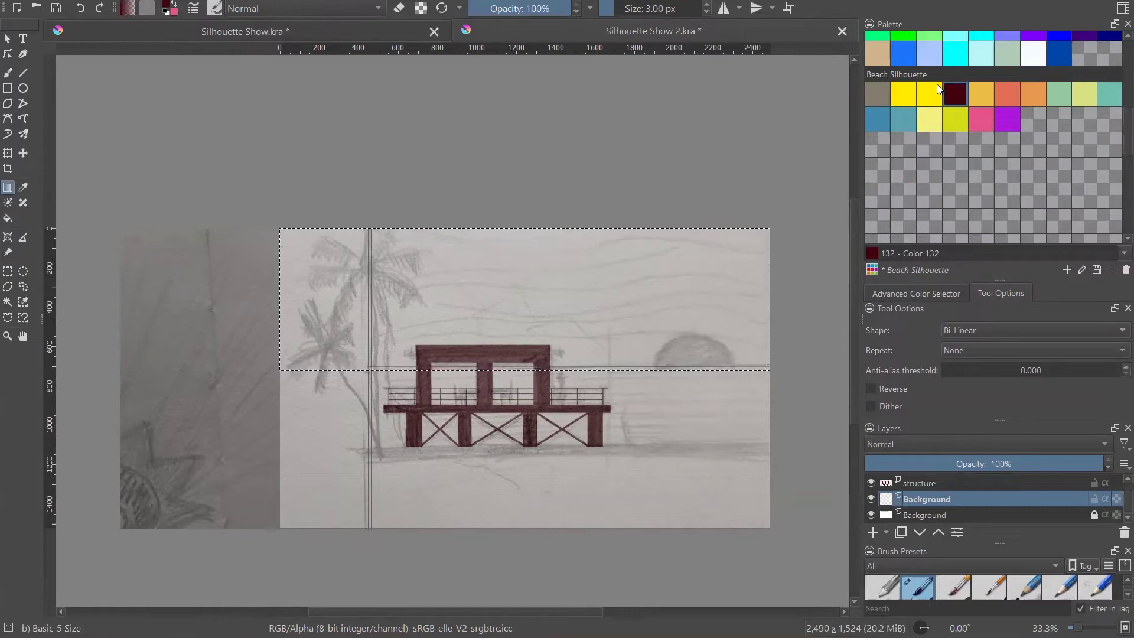
pyautogui.click(1013, 92)
pyautogui.click(175, 5)
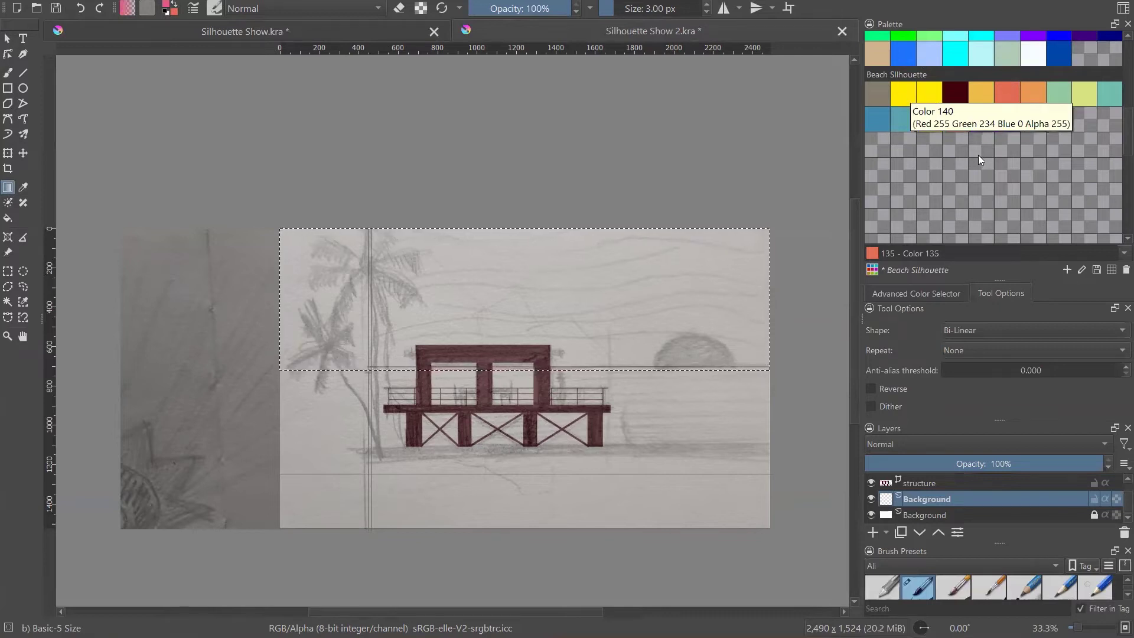
pyautogui.click(911, 94)
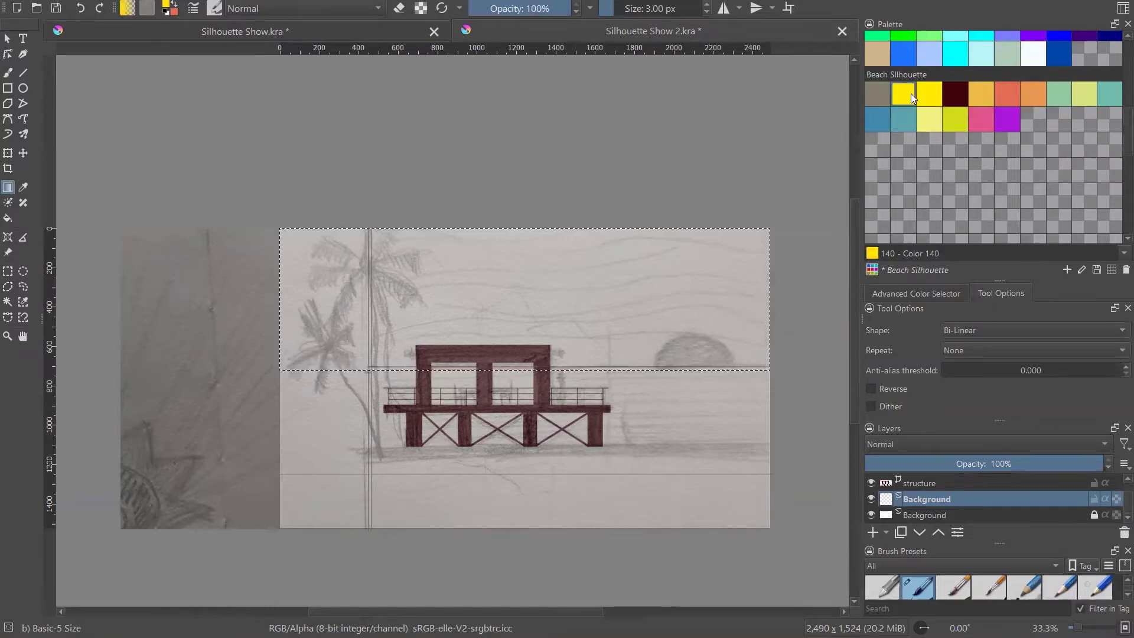
pyautogui.click(176, 5)
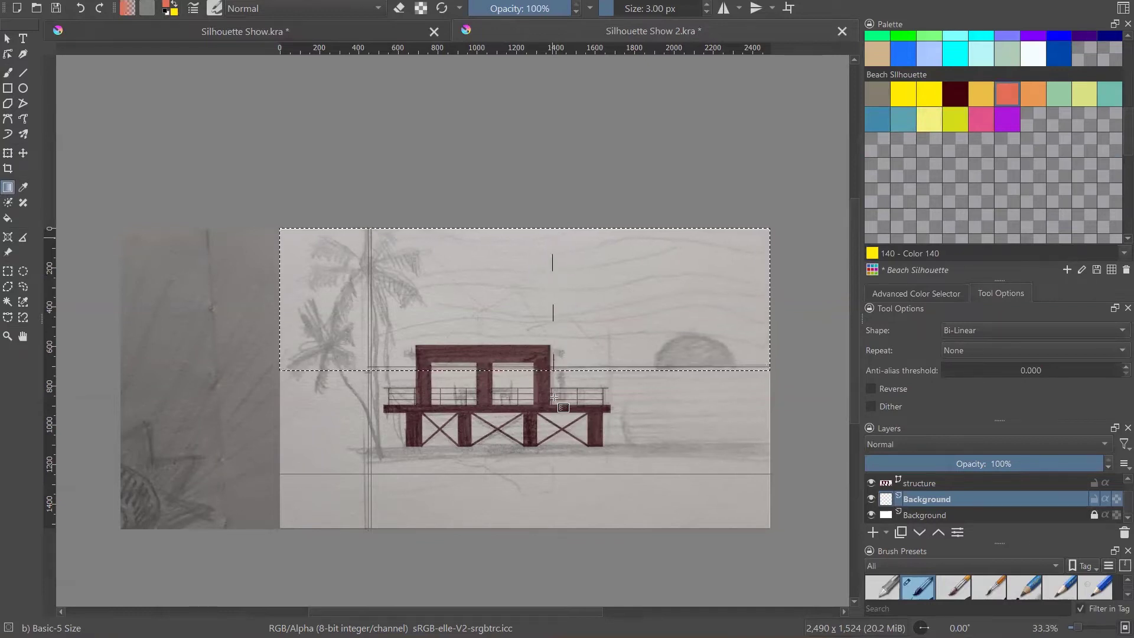
pyautogui.moveTo(551, 410); pyautogui.dragTo(552, 410)
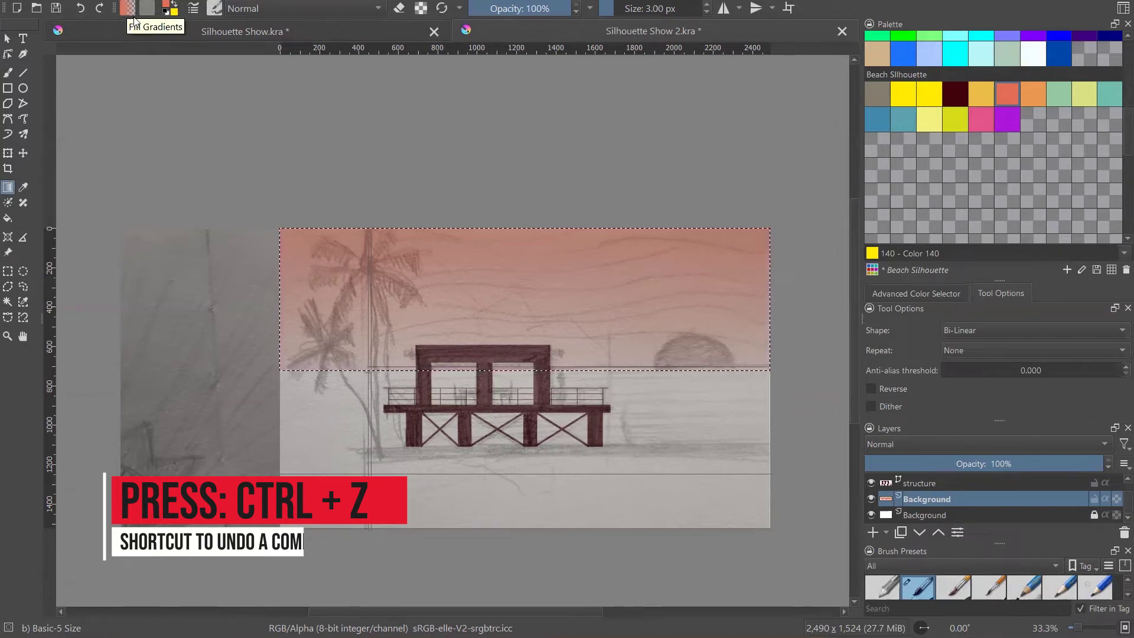
pyautogui.hotkey('ctrl', 'z')
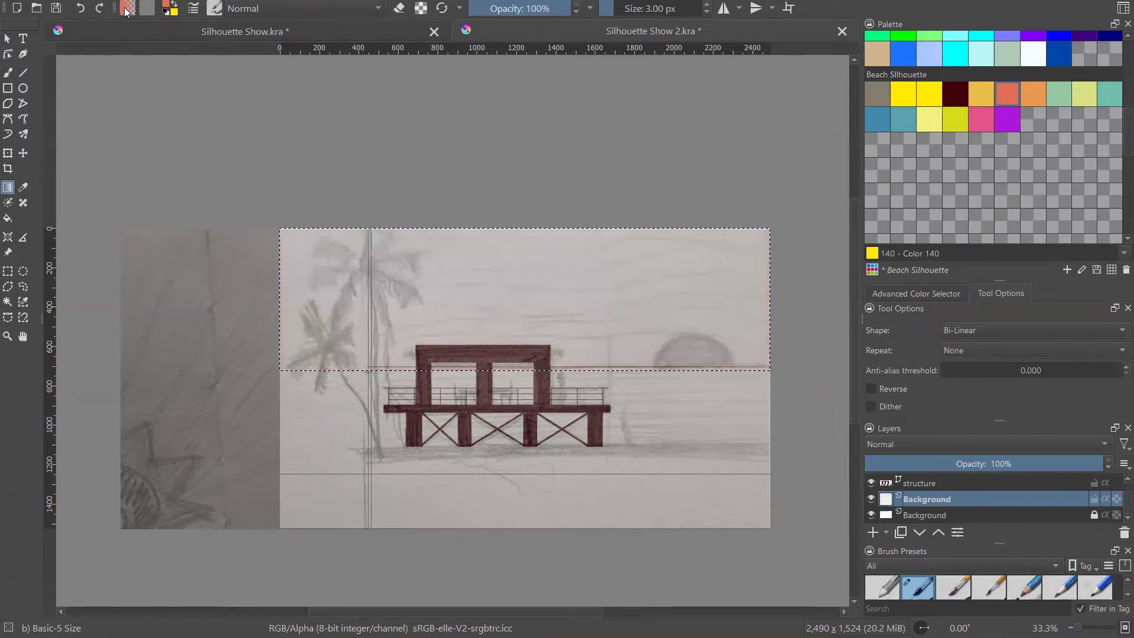
# - Choose the Foreground to Background gradient preset
pyautogui.click(127, 9)
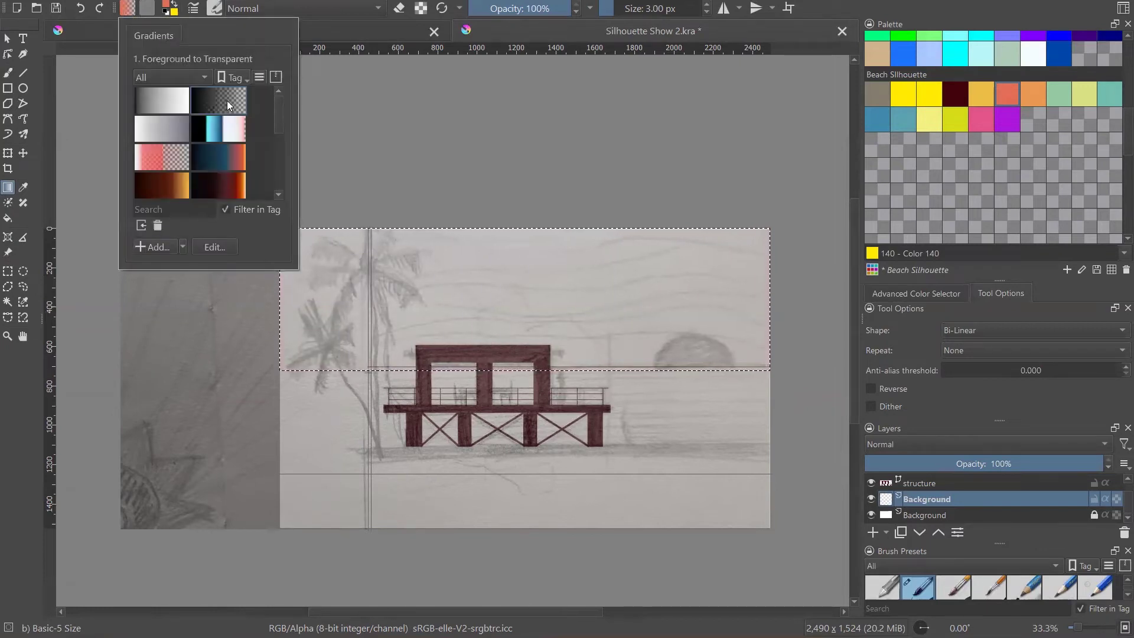
pyautogui.click(183, 106)
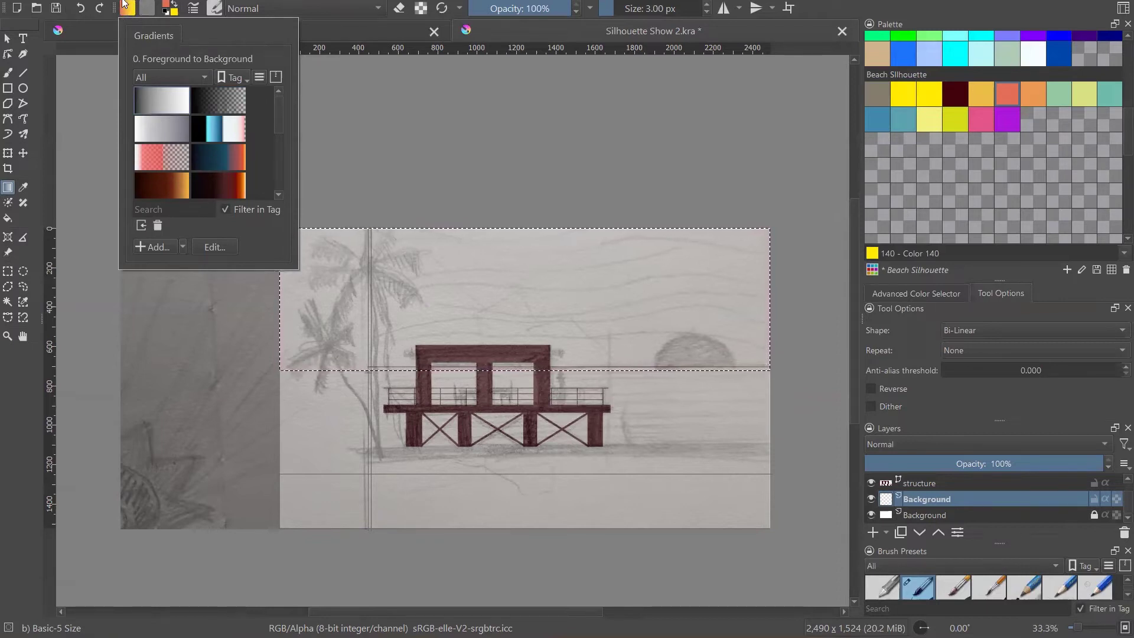
pyautogui.click(354, 121)
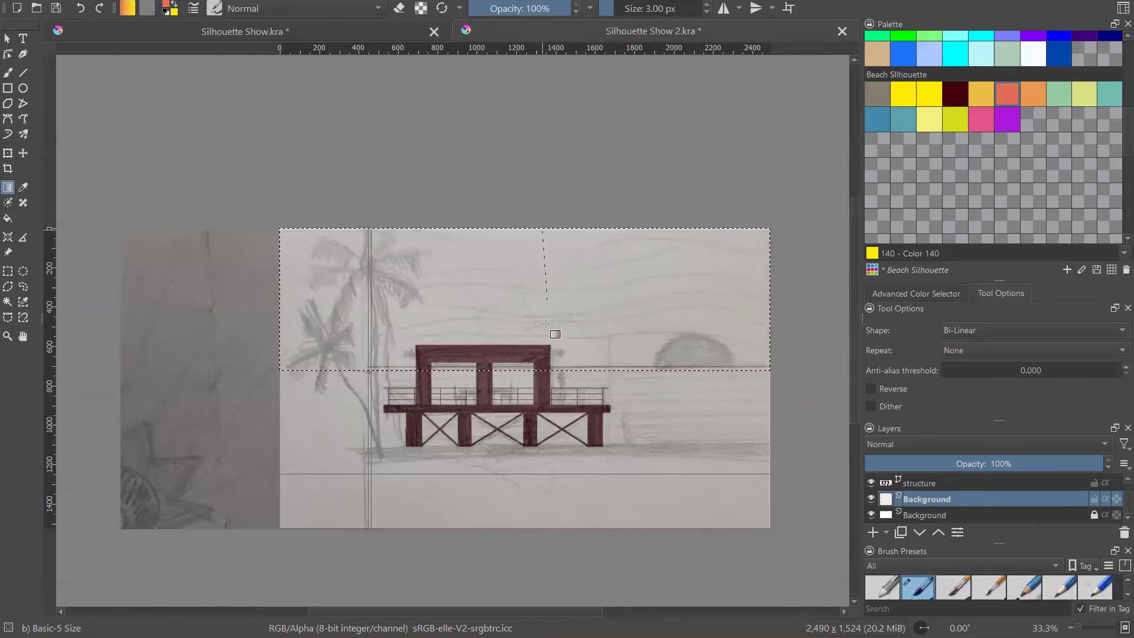
# - Fill the sky selection with a pink-to-yellow gradient dragged down from its top edge
pyautogui.moveTo(542, 405); pyautogui.dragTo(541, 406)
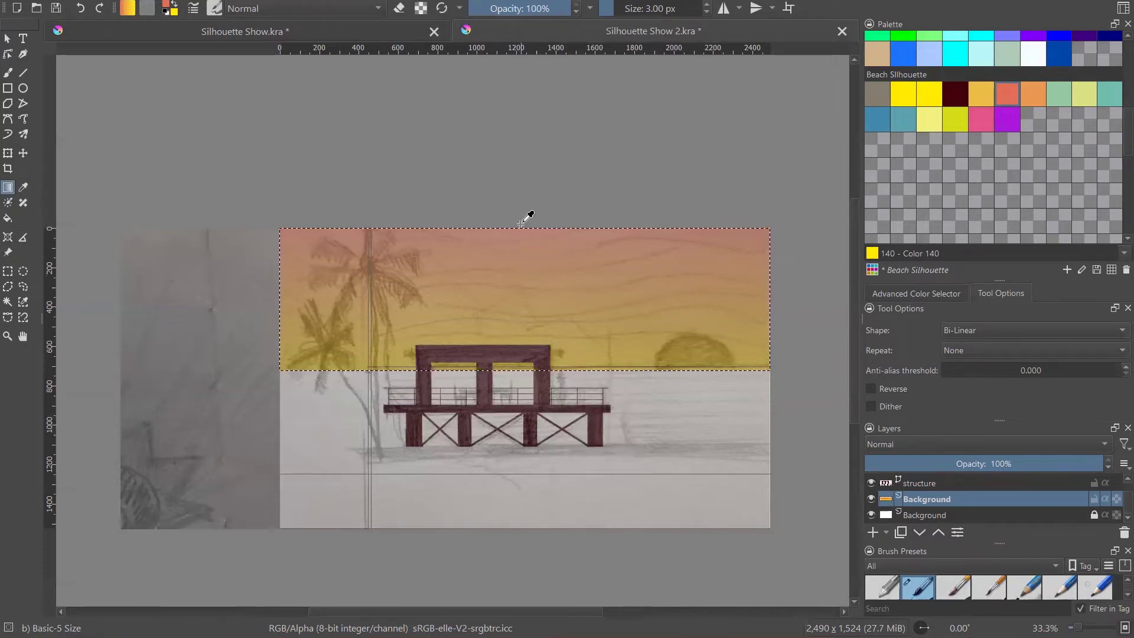
pyautogui.hotkey('ctrl', 'z')
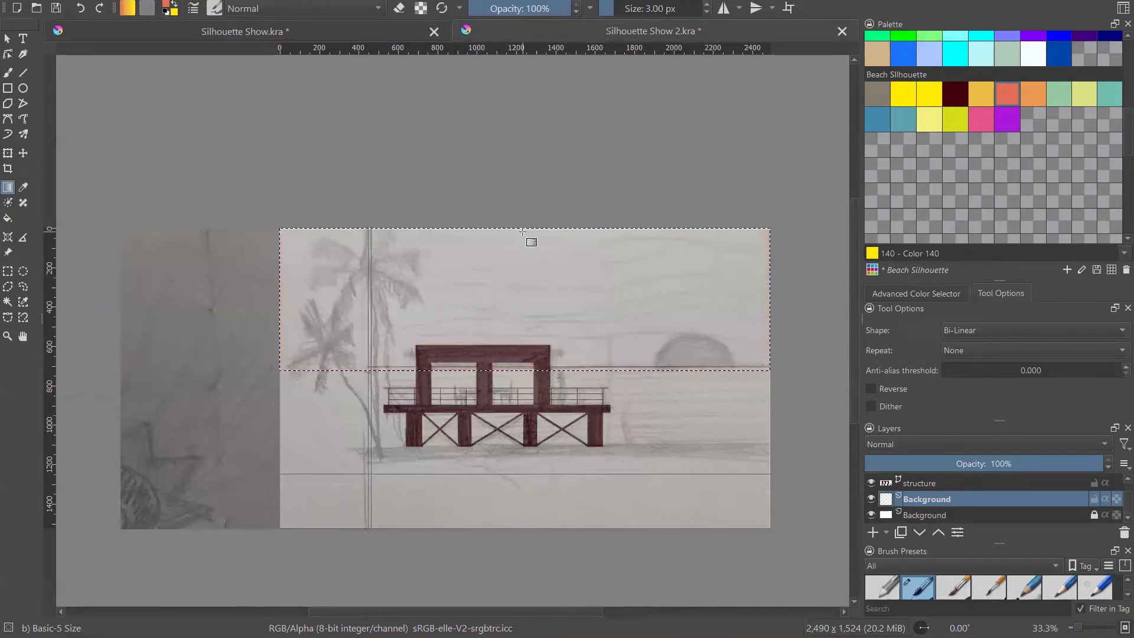
pyautogui.moveTo(532, 91); pyautogui.dragTo(533, 476)
pyautogui.hotkey('ctrl', 'z')
pyautogui.moveTo(533, 230); pyautogui.dragTo(538, 338)
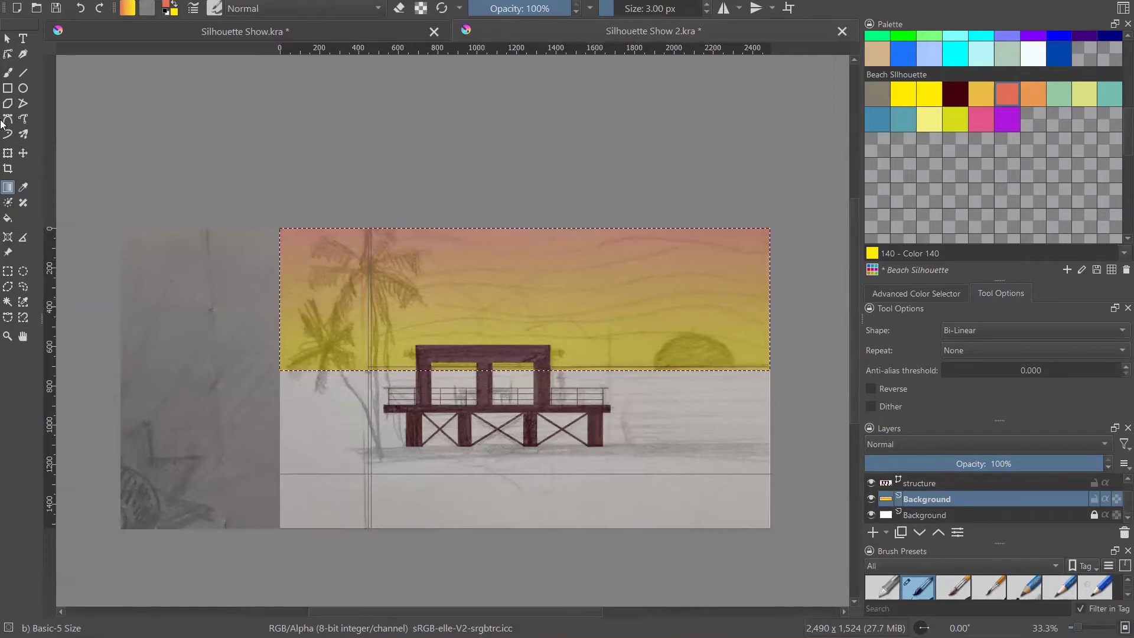
pyautogui.click(7, 39)
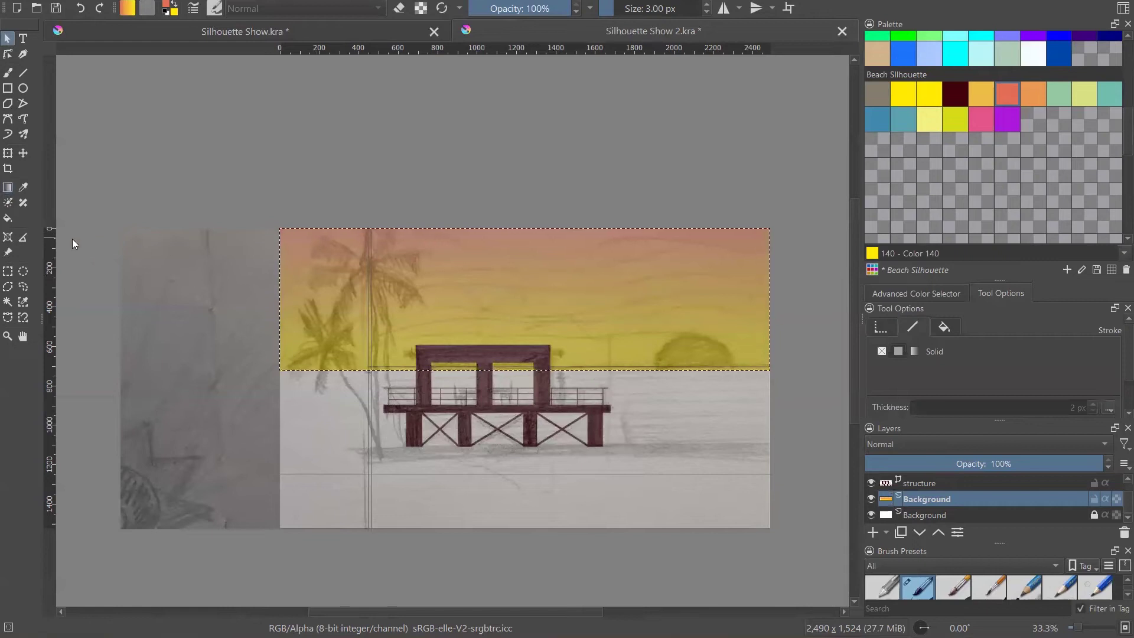
# - Fade the reference sketch overlay to 0% opacity and deselect the sky area
pyautogui.click(11, 260)
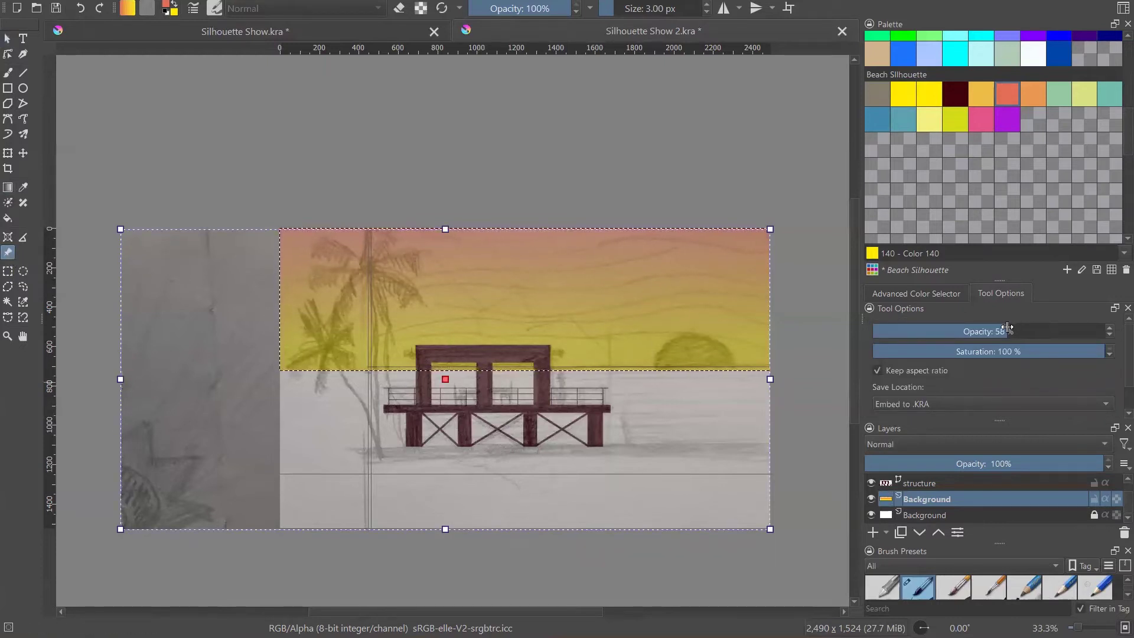
pyautogui.moveTo(1007, 329); pyautogui.dragTo(761, 339)
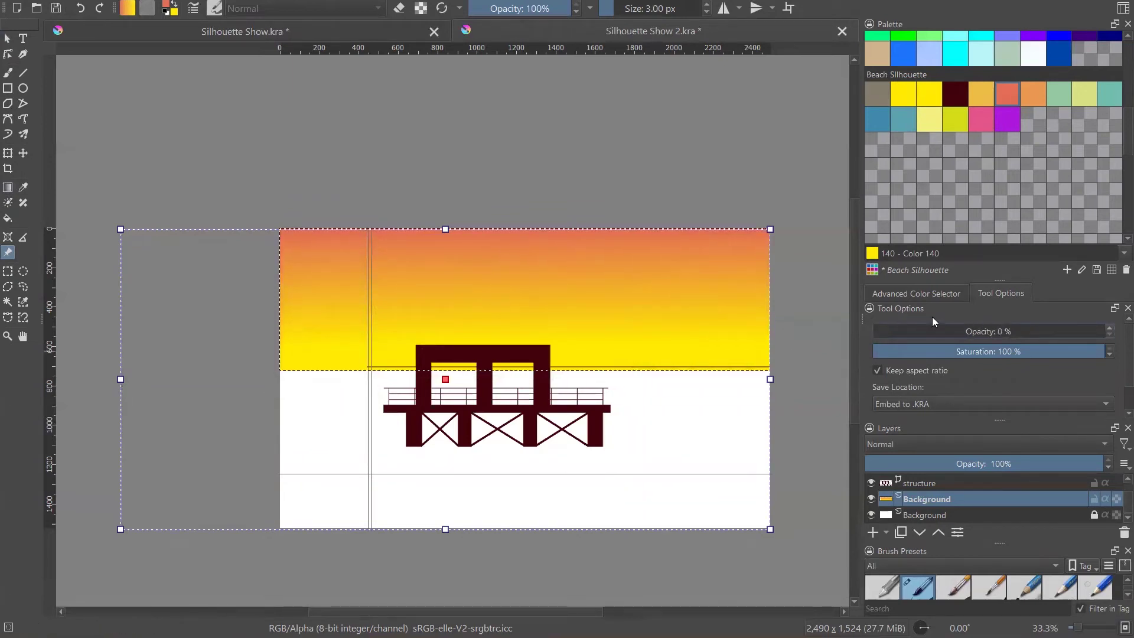
pyautogui.moveTo(887, 328); pyautogui.dragTo(944, 332)
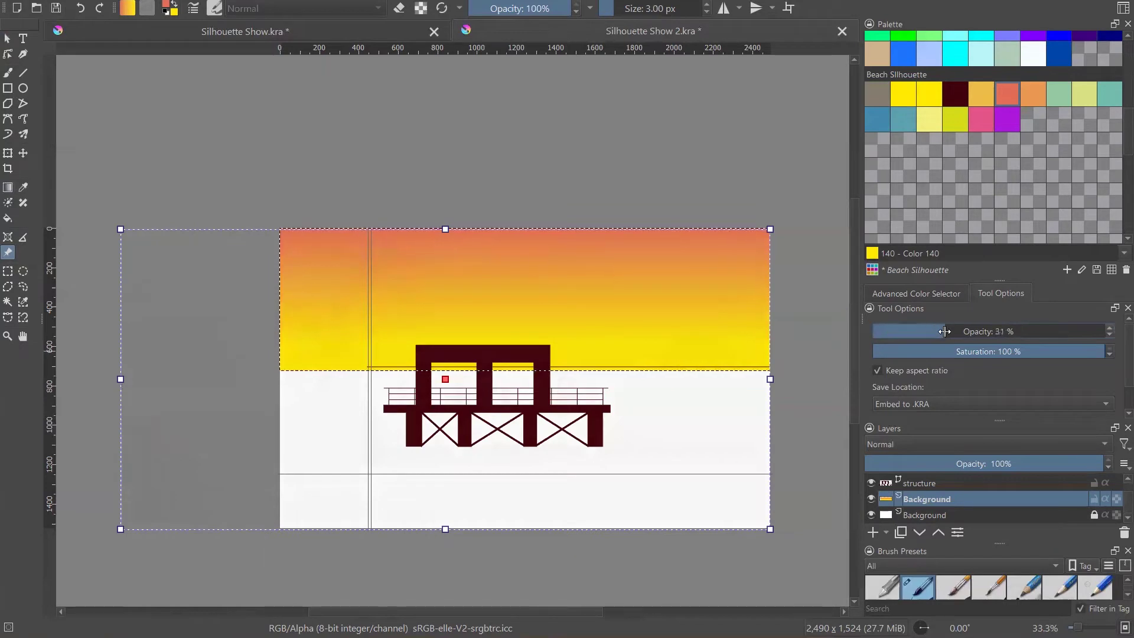
pyautogui.moveTo(868, 324); pyautogui.dragTo(798, 312)
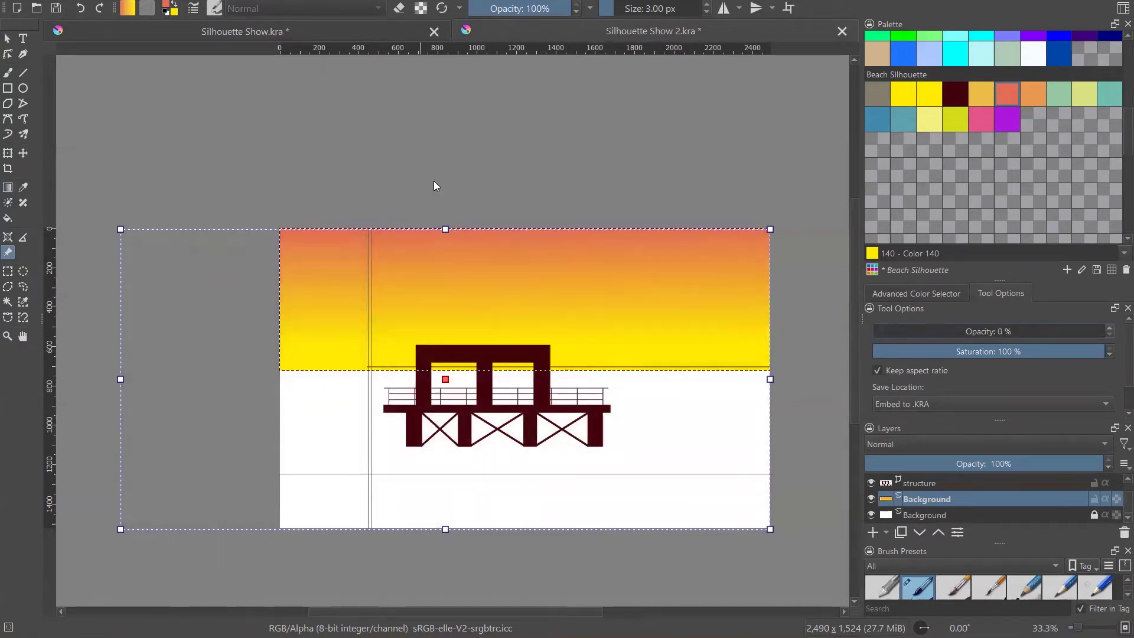
pyautogui.click(7, 38)
pyautogui.scroll(1, 973, 142)
pyautogui.click(637, 189)
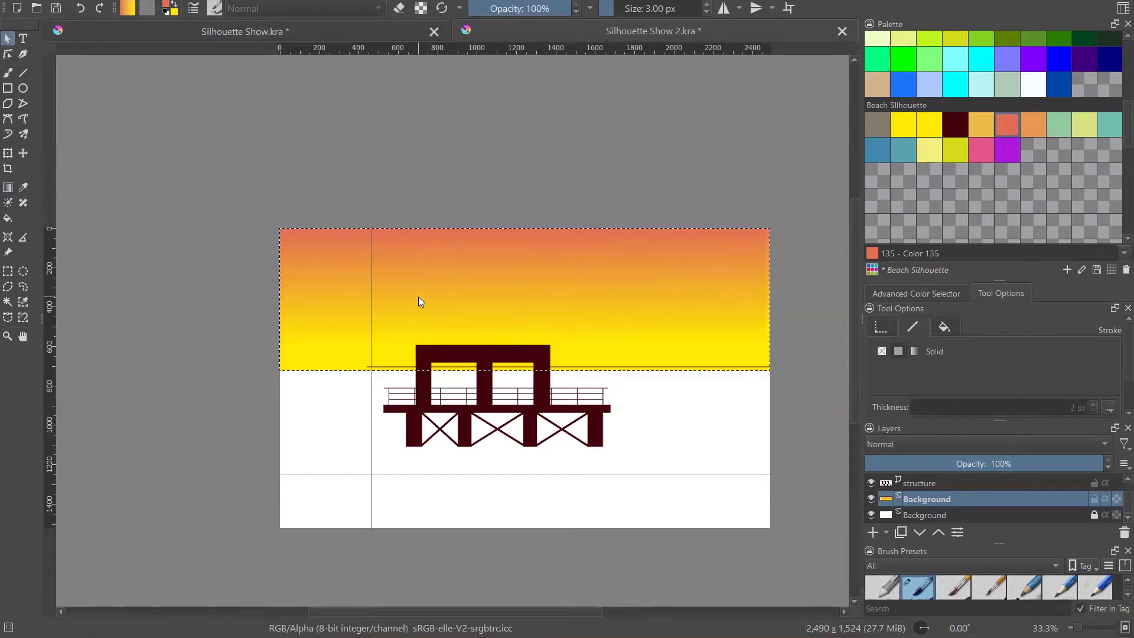
pyautogui.hotkey('ctrl', 'shift', 'a')
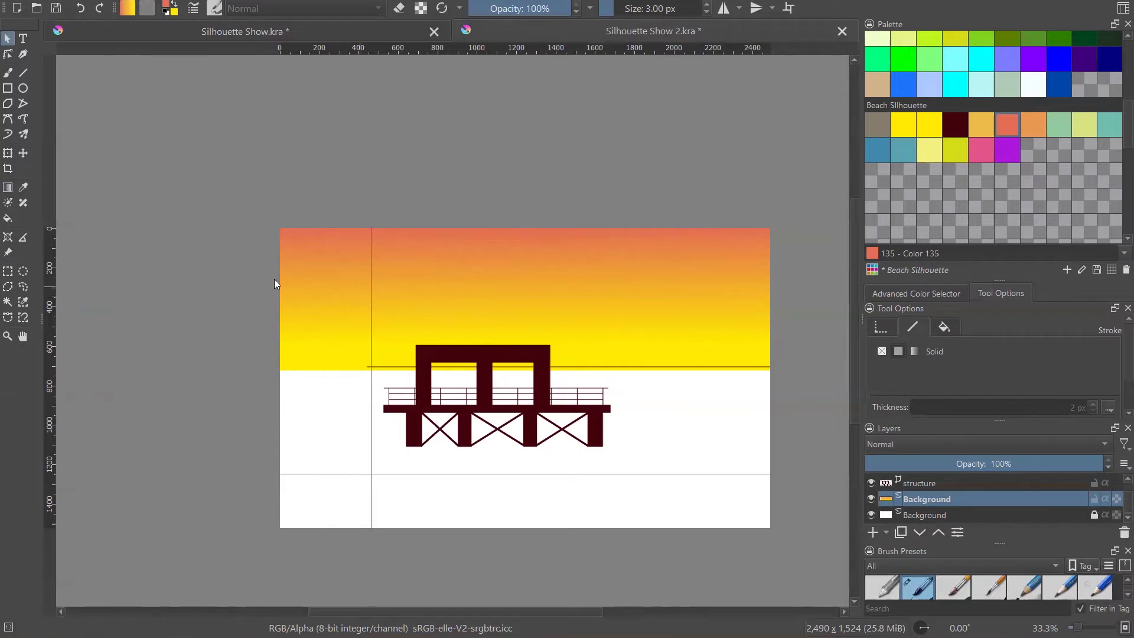
# - Select the sea rectangle below the horizon line
pyautogui.click(7, 272)
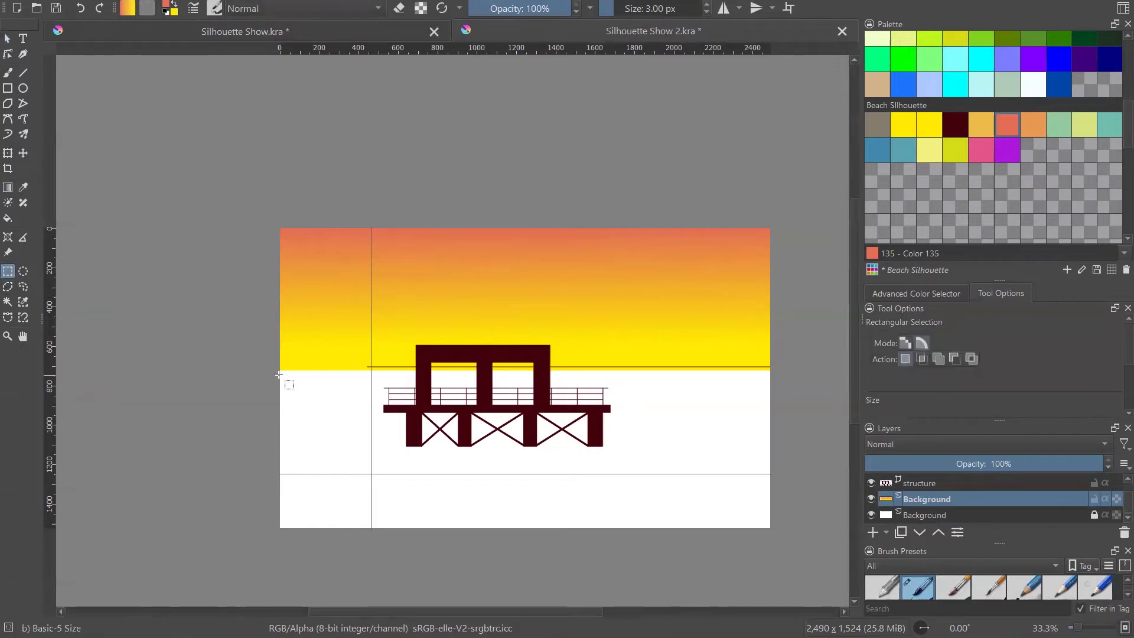
pyautogui.moveTo(278, 367); pyautogui.dragTo(781, 532)
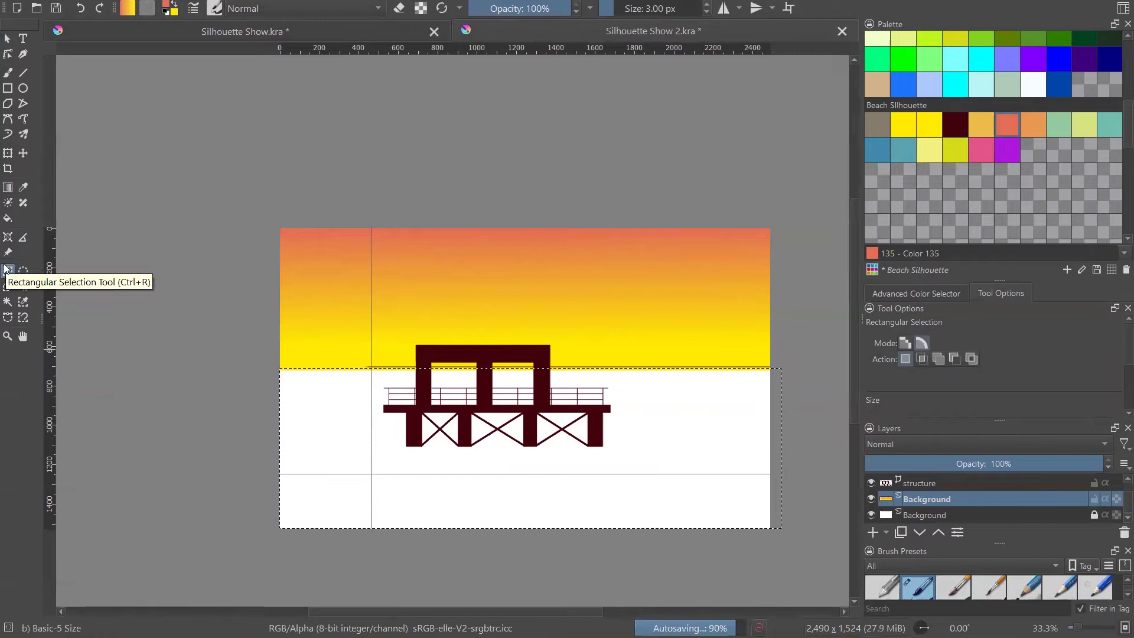
pyautogui.click(13, 189)
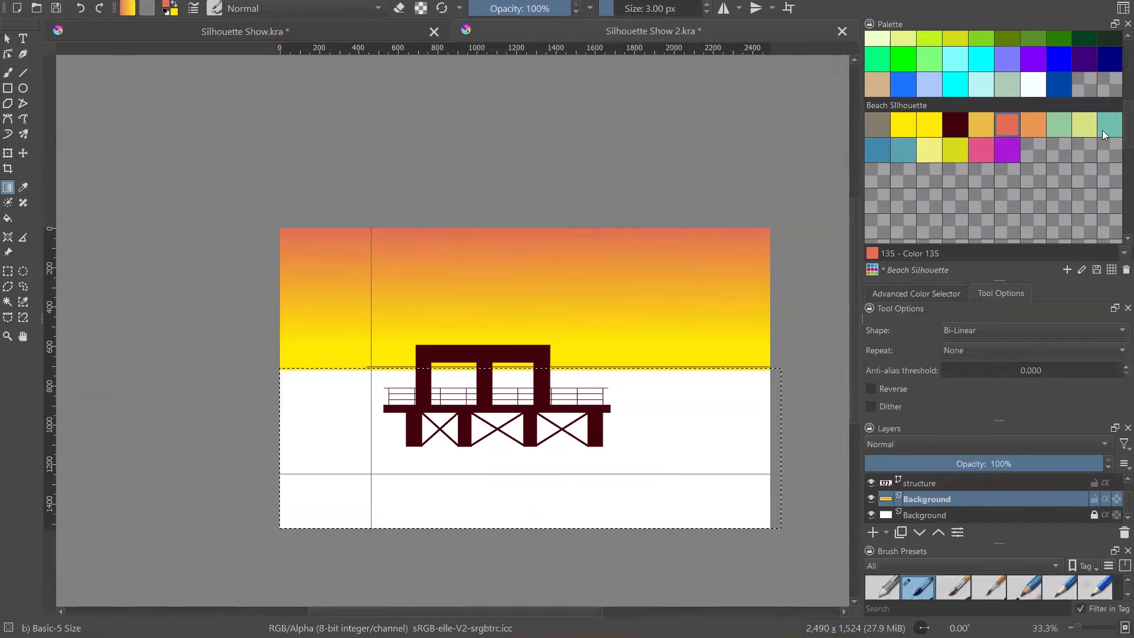
# - Pick pale green Color 136 and teal Color 140 from the palette, then swap foreground and background
pyautogui.click(1089, 128)
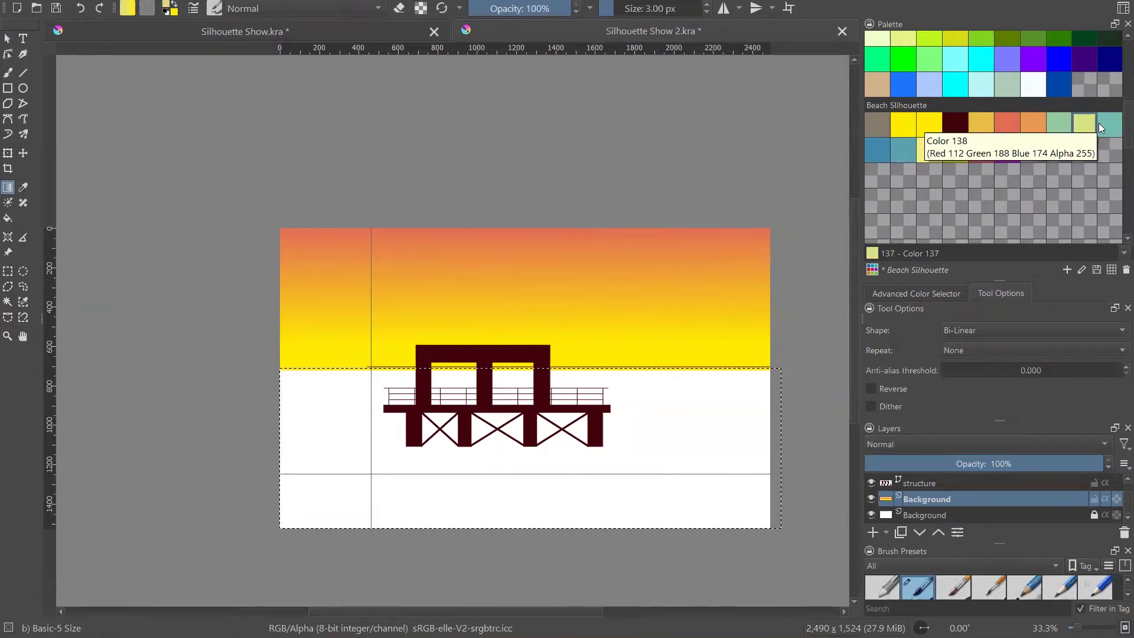
pyautogui.click(1068, 128)
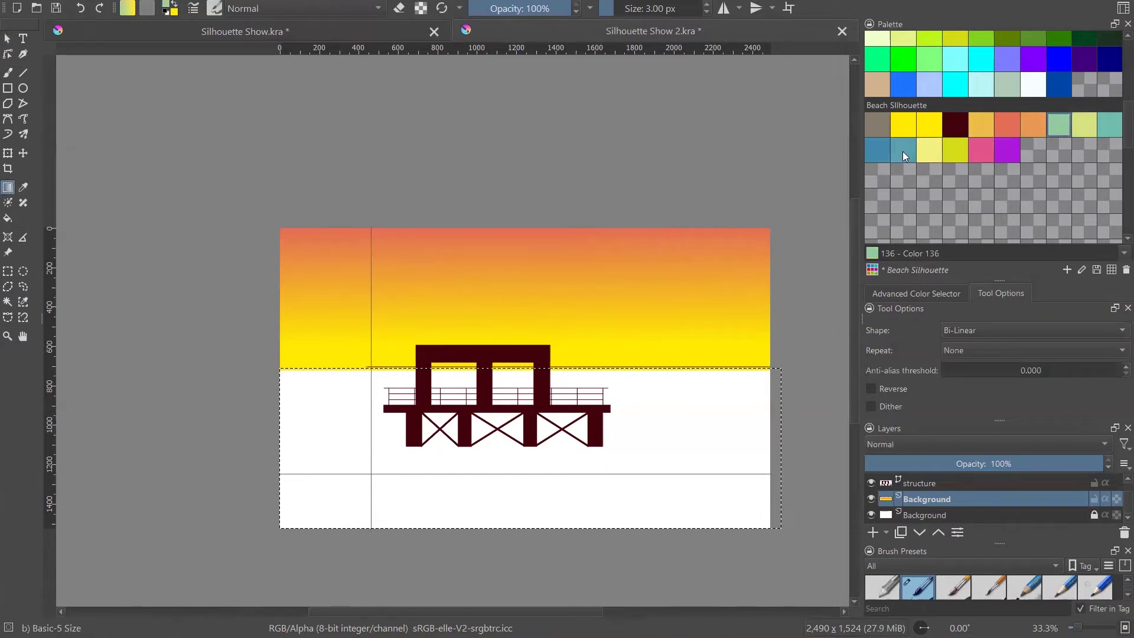
pyautogui.click(903, 151)
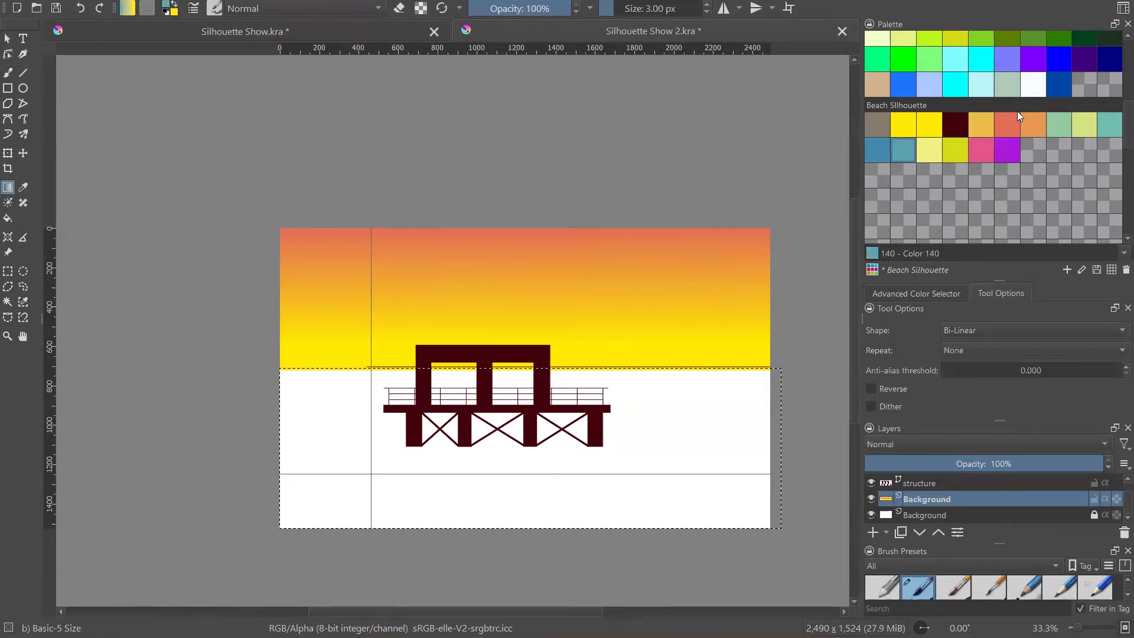
pyautogui.click(1057, 125)
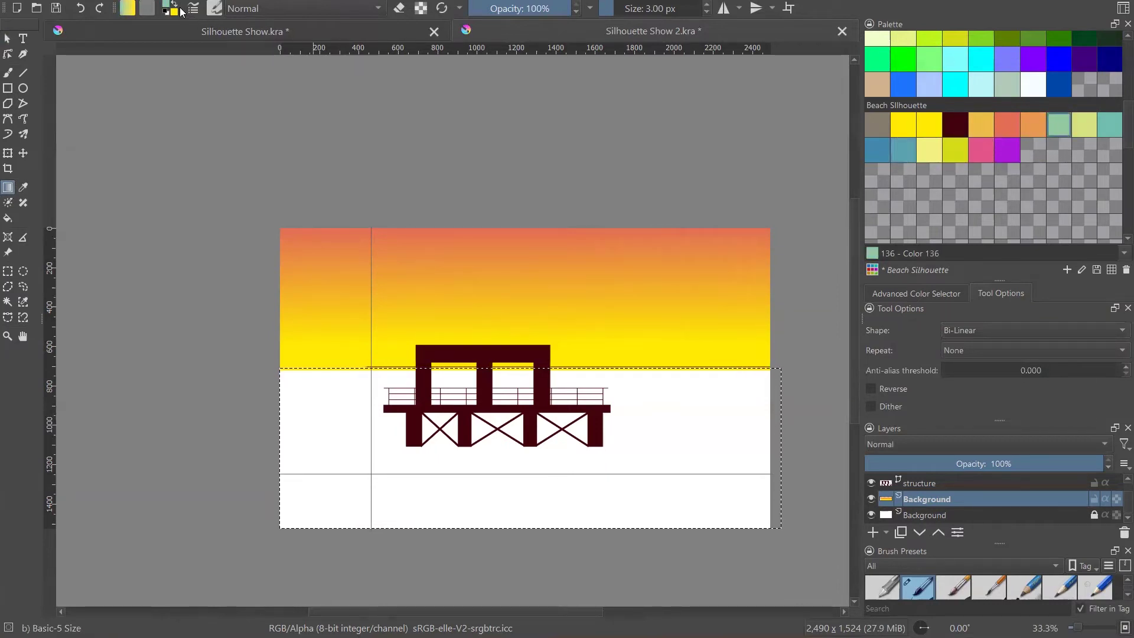
pyautogui.scroll(5, 949, 61)
pyautogui.scroll(-1, 1115, 81)
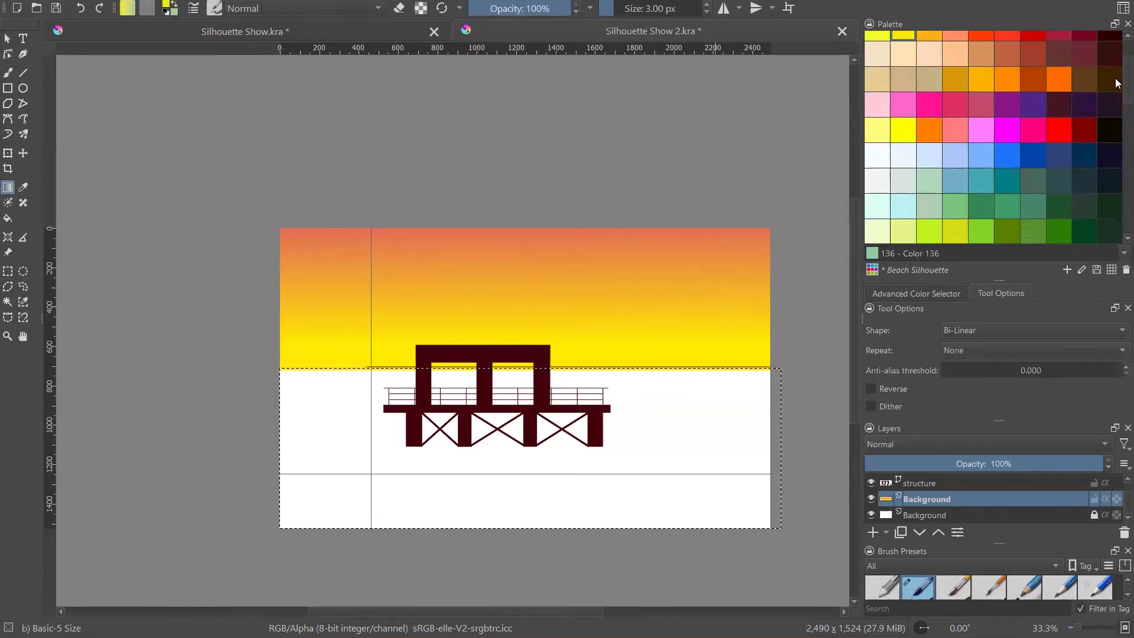
pyautogui.scroll(-5, 1115, 78)
pyautogui.click(903, 83)
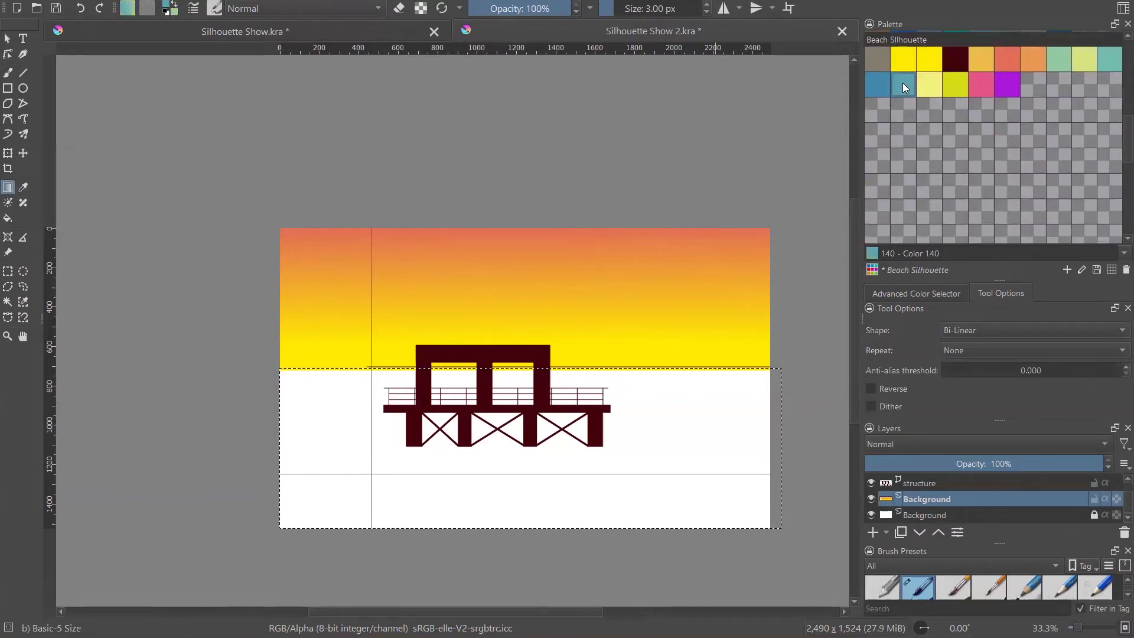
pyautogui.click(174, 8)
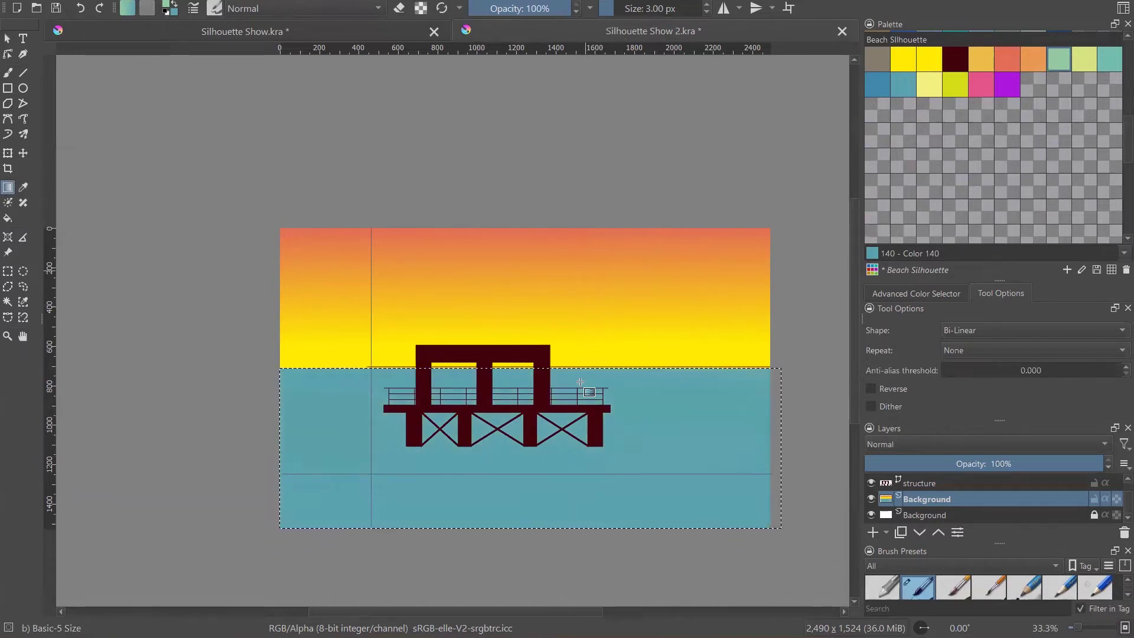
# - Fill the sea selection with a pale-green-to-teal gradient, keeping the green band thin at the horizon
pyautogui.click(608, 337)
pyautogui.moveTo(591, 307); pyautogui.dragTo(597, 394)
pyautogui.hotkey('ctrl', 'z')
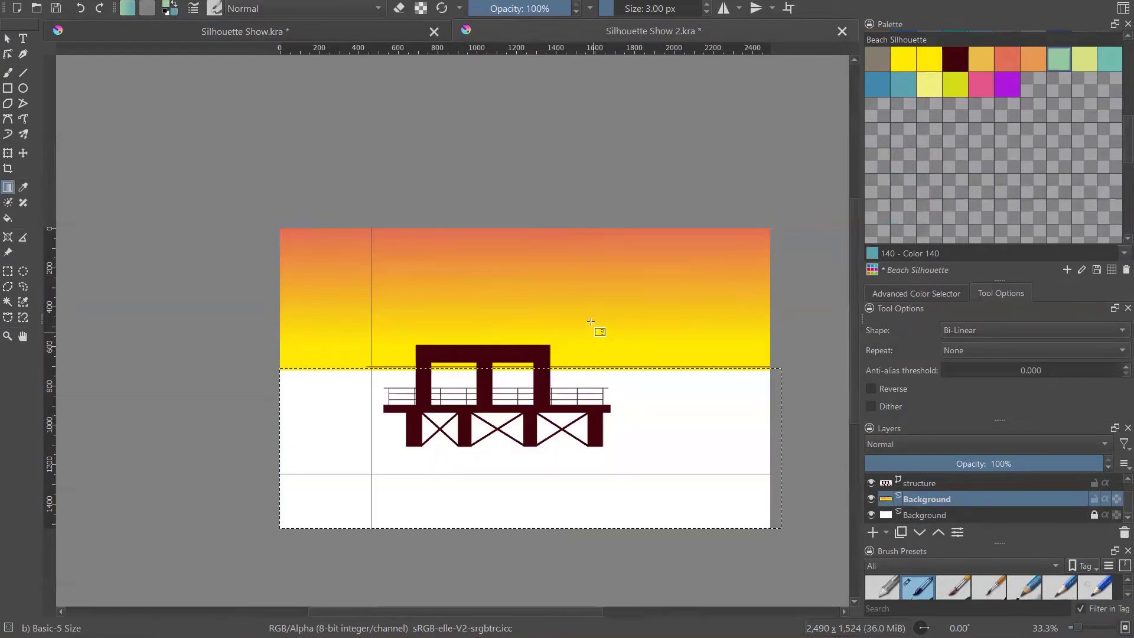
pyautogui.moveTo(567, 506); pyautogui.dragTo(568, 528)
pyautogui.hotkey('ctrl', 'z')
pyautogui.moveTo(558, 521); pyautogui.dragTo(557, 520)
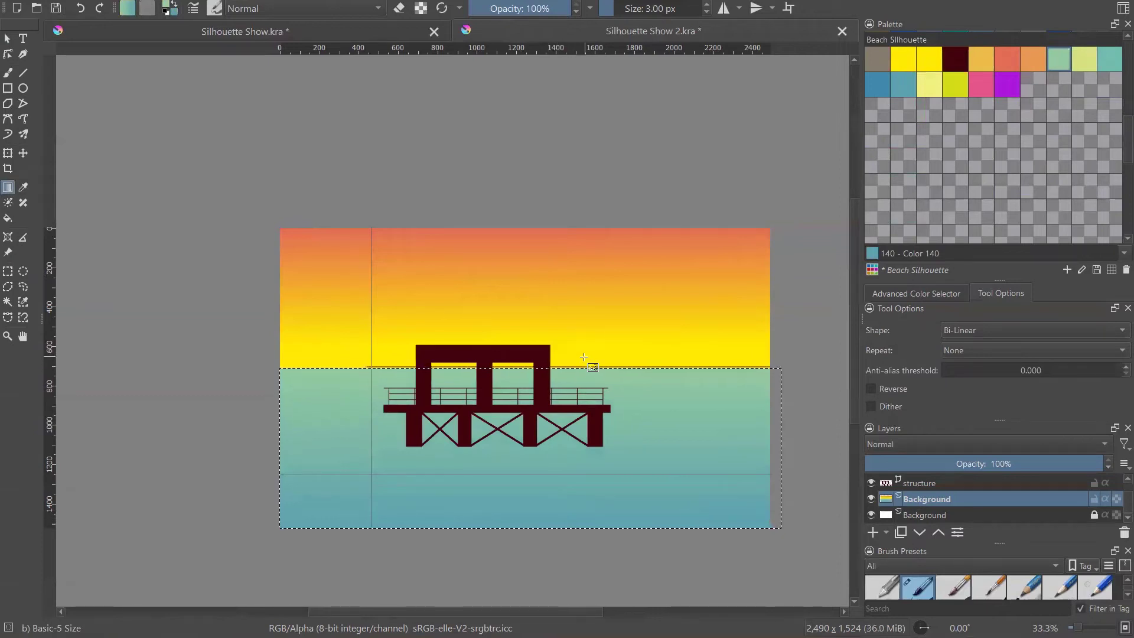
pyautogui.click(569, 413)
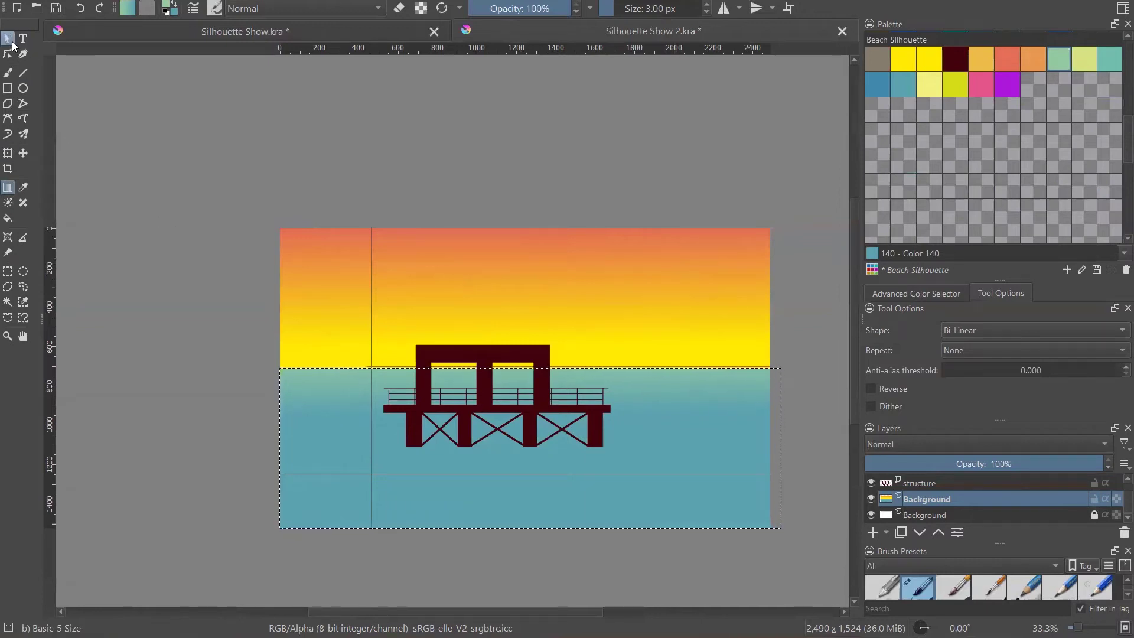
pyautogui.click(10, 40)
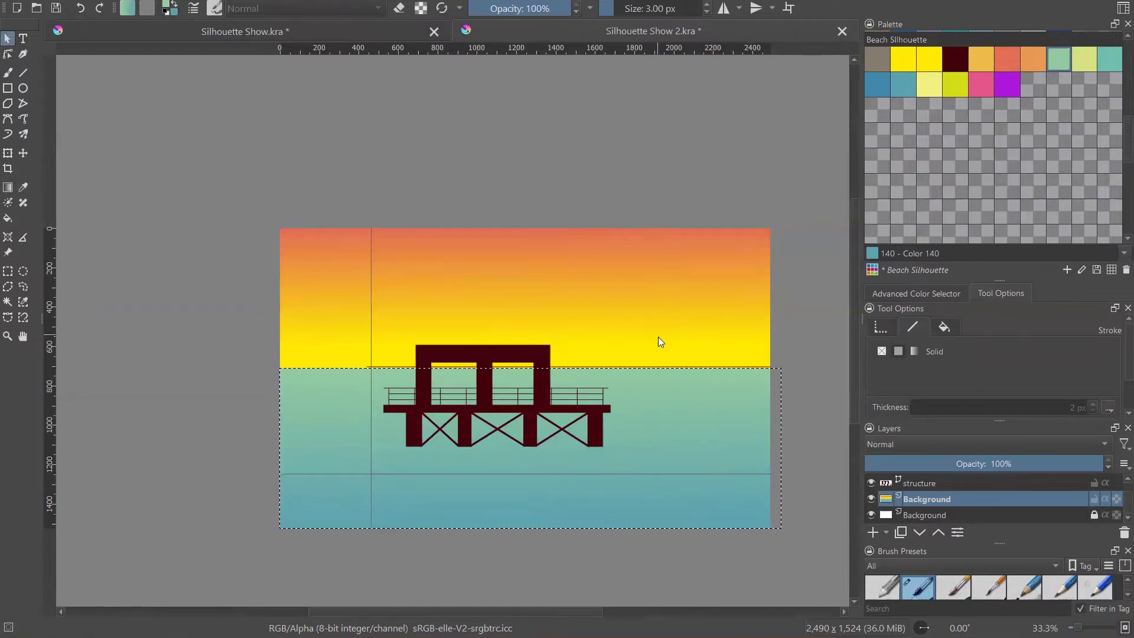
# - Deselect the sea area on the canvas
pyautogui.scroll(2, 660, 341)
pyautogui.scroll(-2, 664, 348)
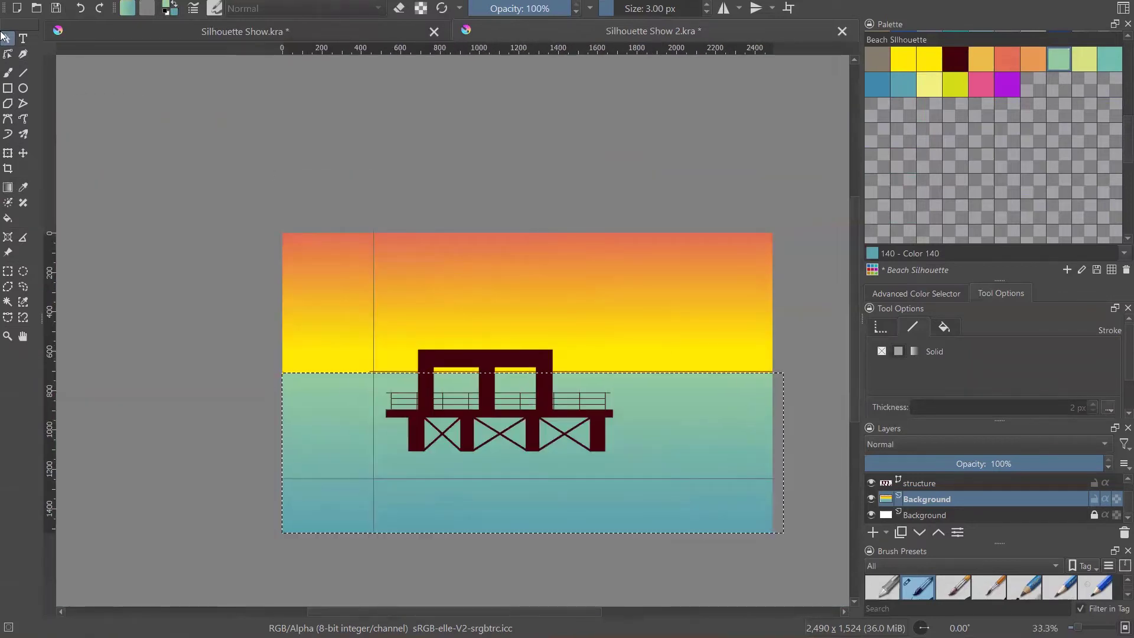
pyautogui.click(325, 124)
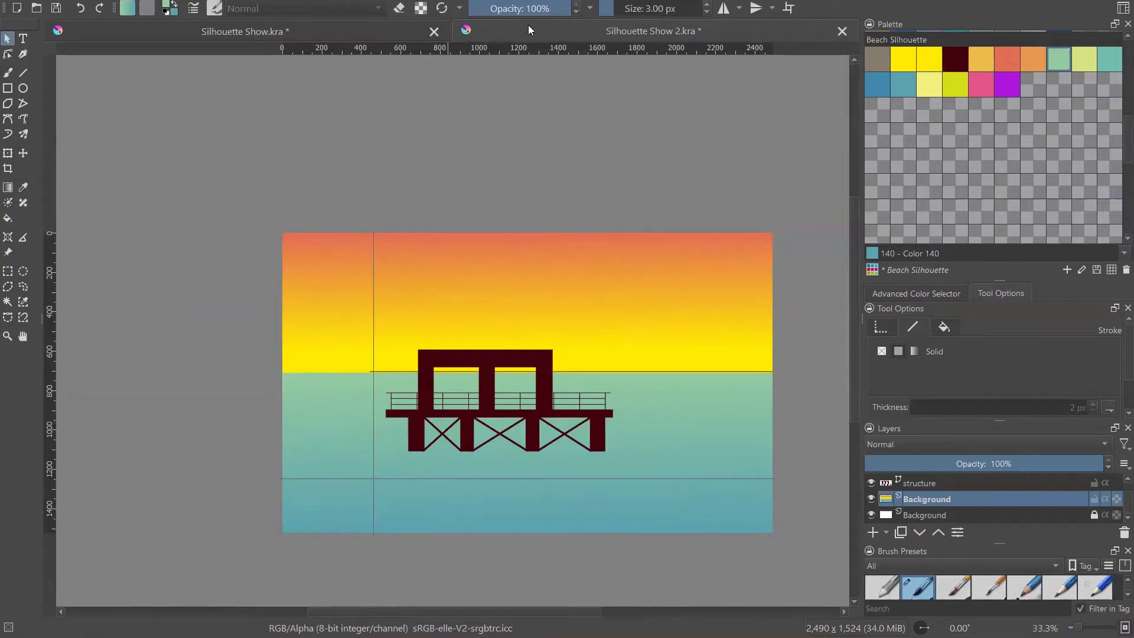
# - Inspect the finished Silhouette Show.kra scene, then return to Silhouette Show 2.kra
pyautogui.click(366, 32)
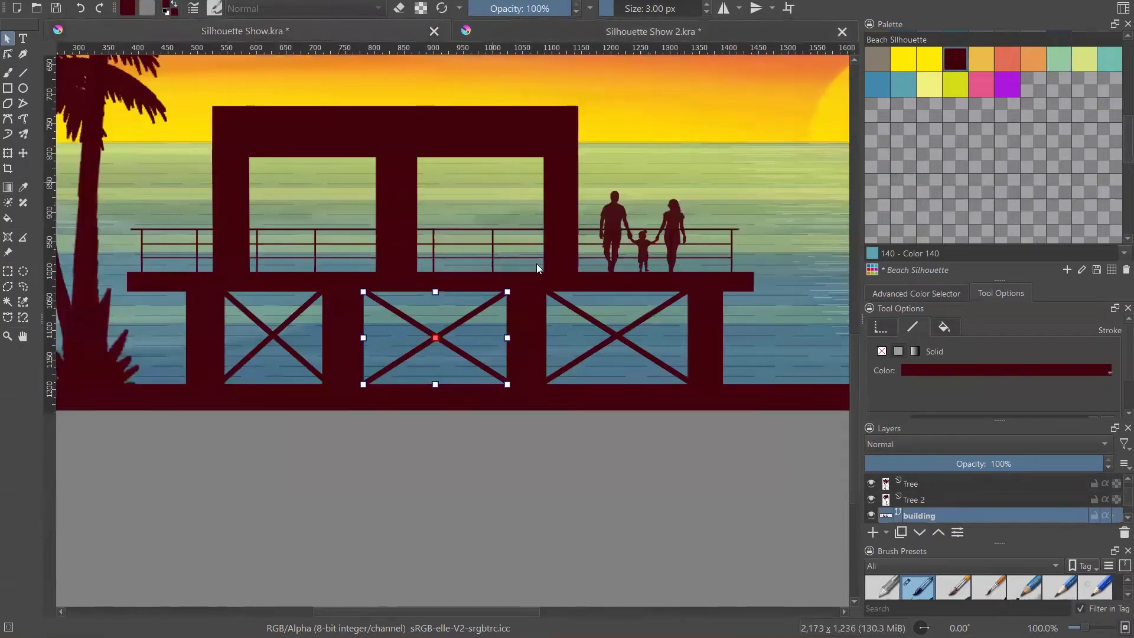
pyautogui.scroll(-4, 569, 425)
pyautogui.scroll(1, 669, 415)
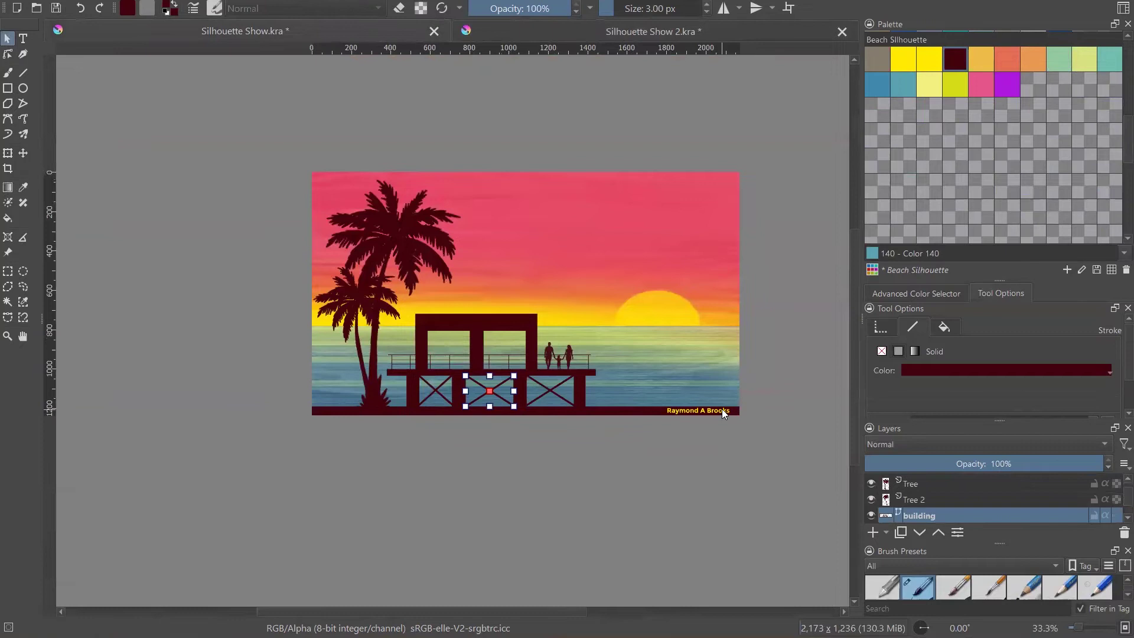
pyautogui.click(598, 26)
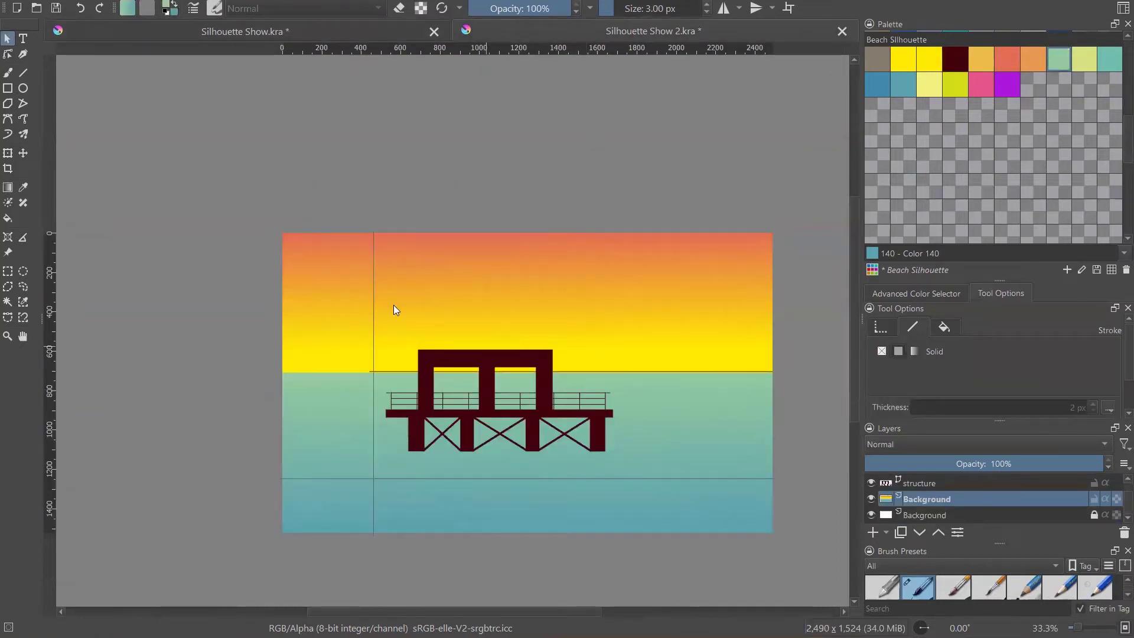
# - Move the pier on the structure layer down and left, checking it against the reference scene
pyautogui.click(914, 483)
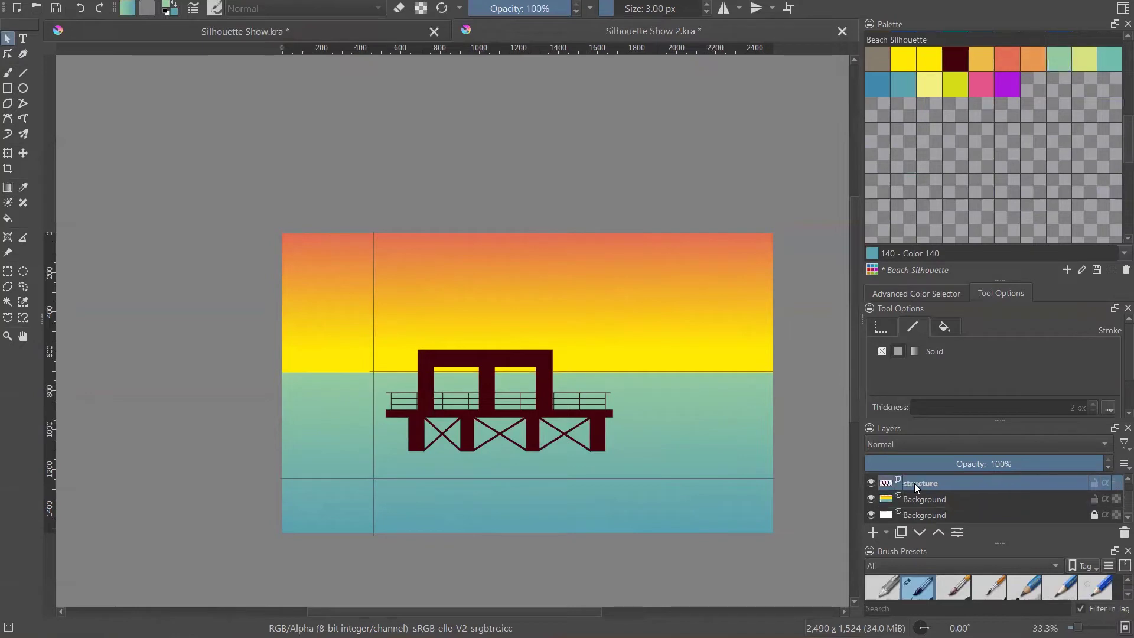
pyautogui.click(7, 153)
pyautogui.moveTo(540, 409); pyautogui.dragTo(516, 400)
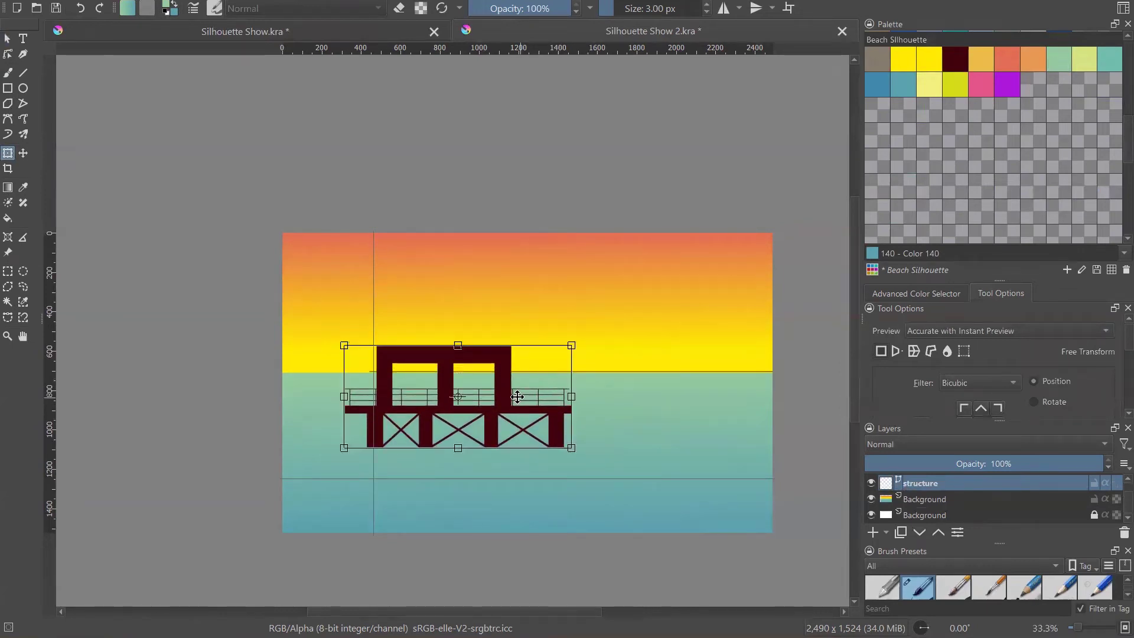
pyautogui.hotkey('ctrl', 'z')
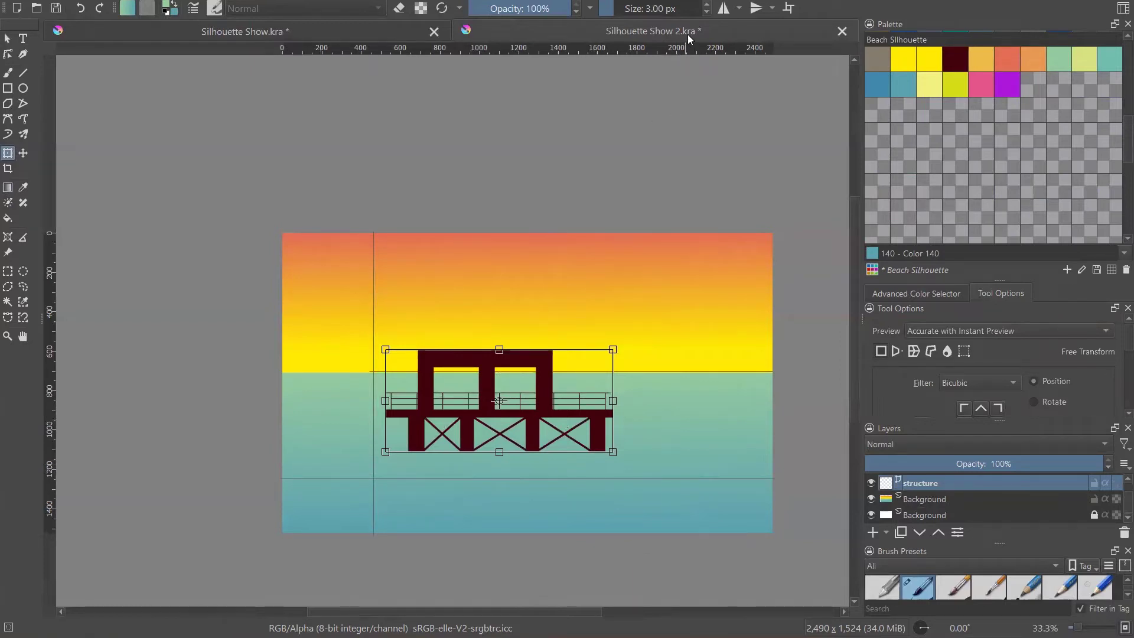
pyautogui.click(377, 39)
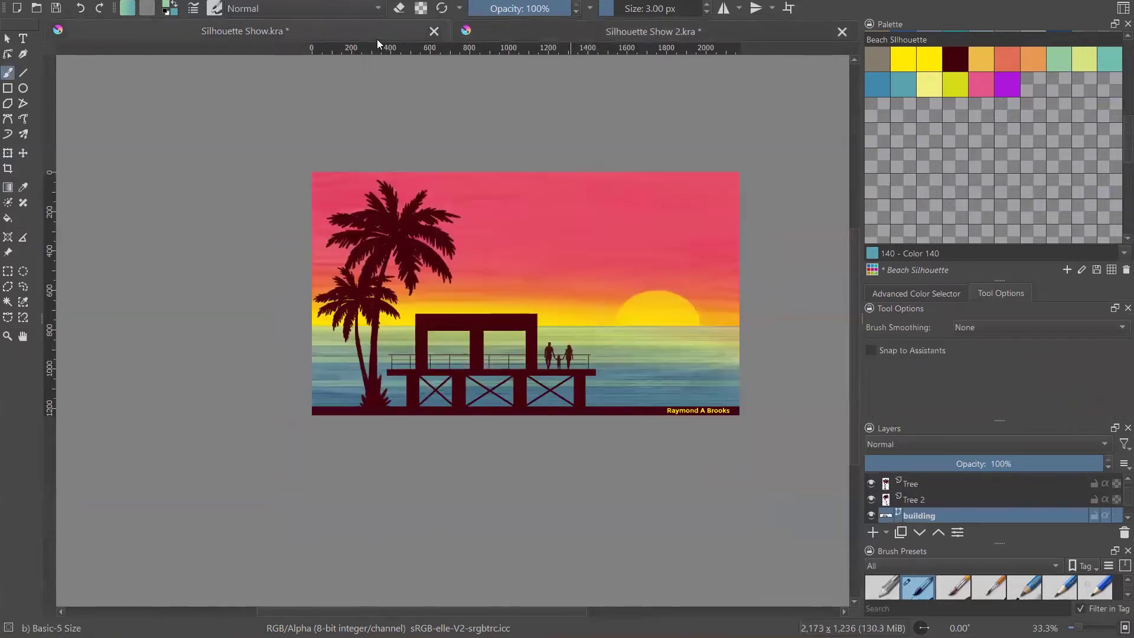
pyautogui.click(546, 34)
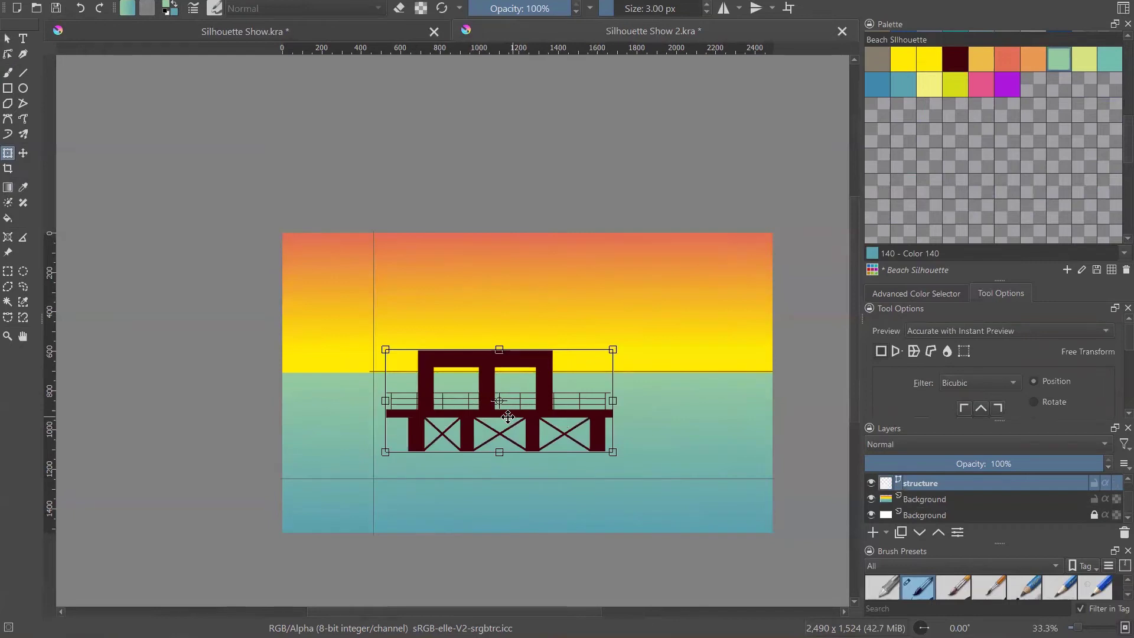
pyautogui.moveTo(487, 417); pyautogui.dragTo(451, 464)
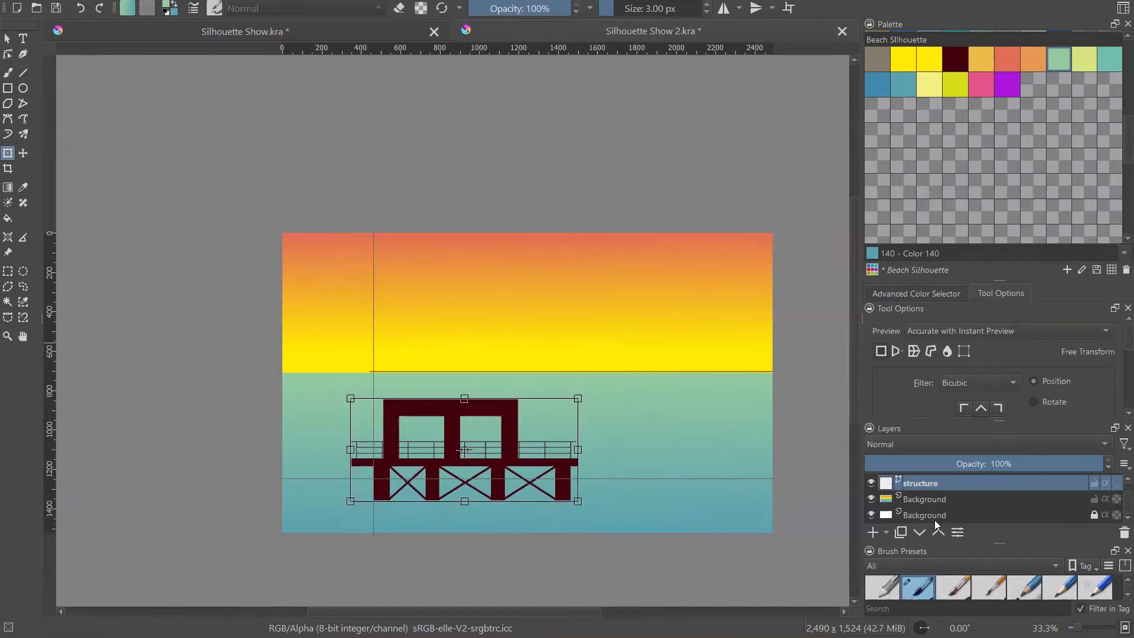
pyautogui.click(920, 500)
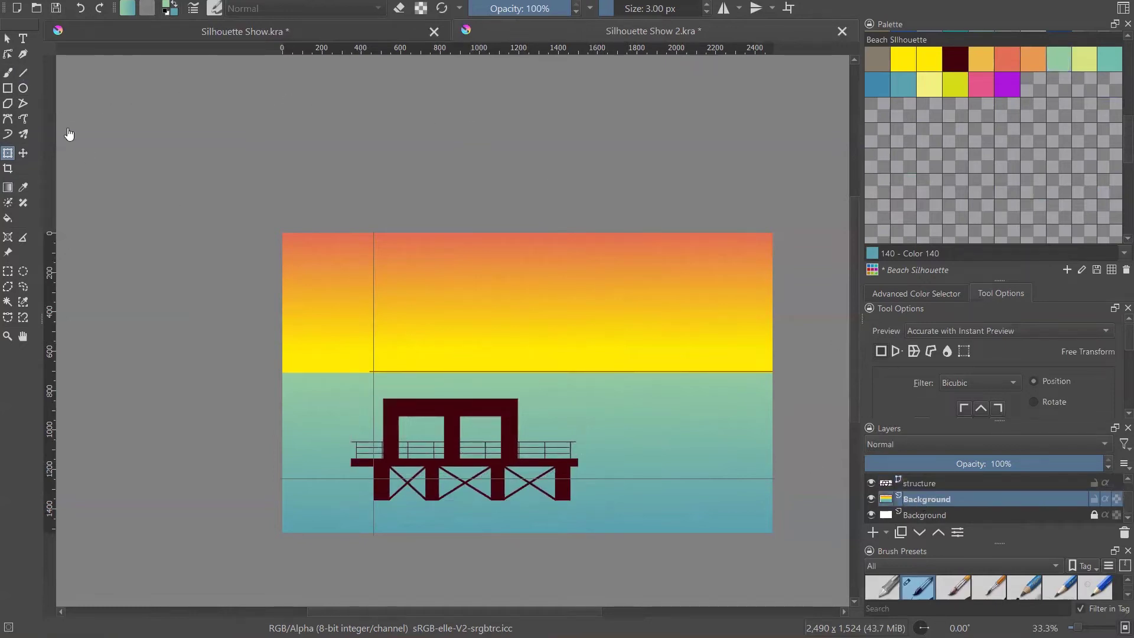
pyautogui.click(8, 271)
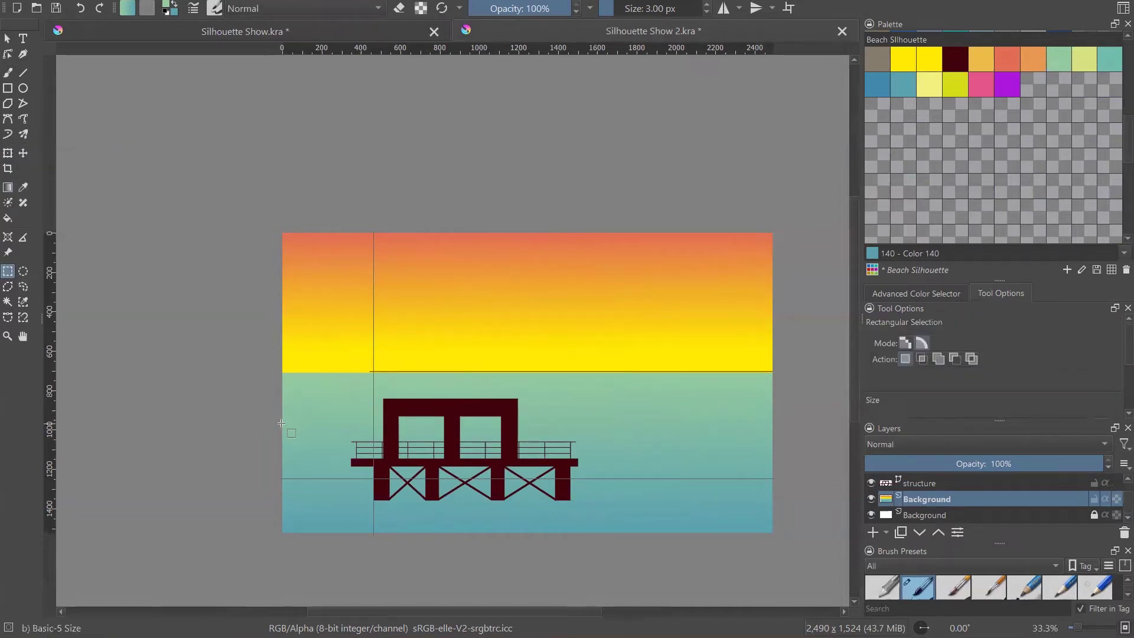
# - Select the lower sea band (2490 × 564 px) and fill it with a light-green-to-teal gradient
pyautogui.moveTo(282, 422); pyautogui.dragTo(772, 533)
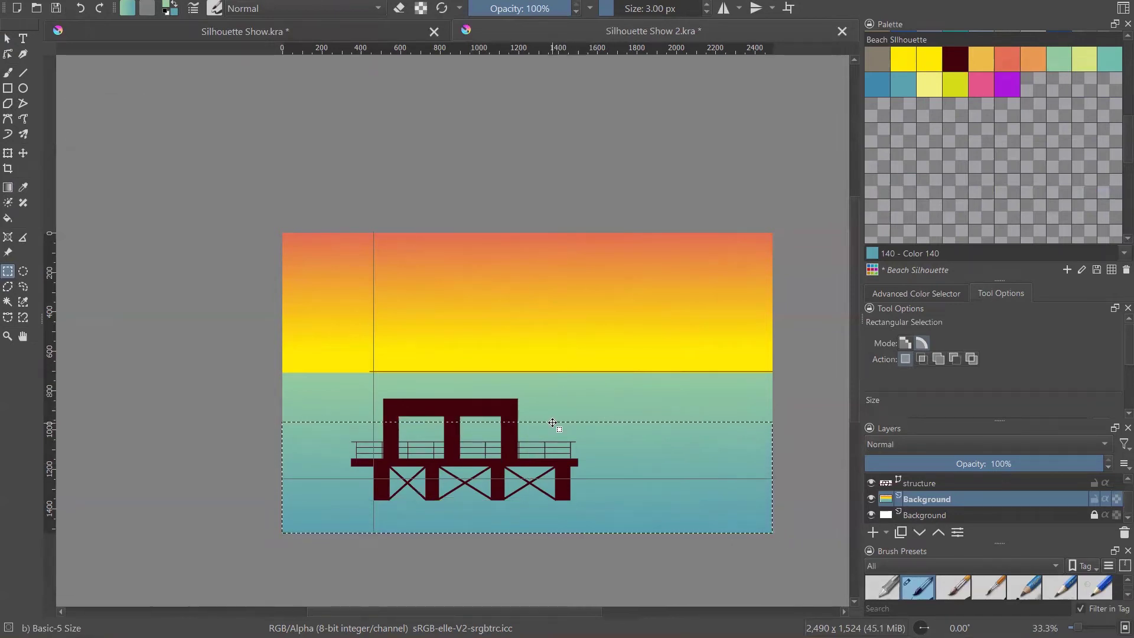
pyautogui.click(7, 187)
pyautogui.moveTo(585, 418); pyautogui.dragTo(592, 450)
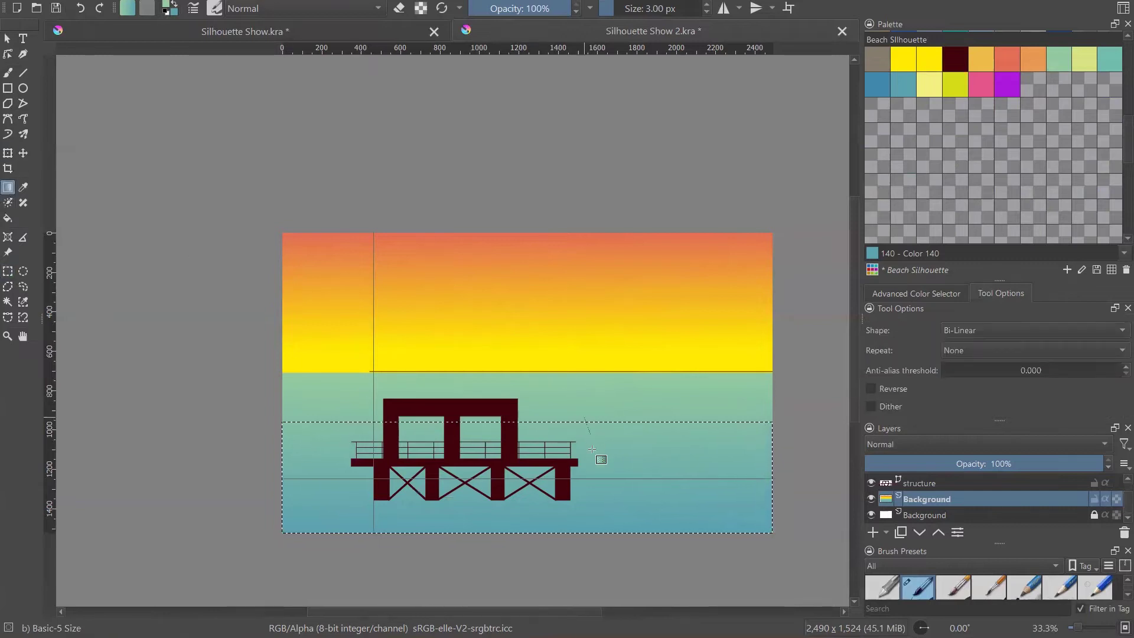
pyautogui.moveTo(584, 545)
pyautogui.mouseDown()
pyautogui.moveTo(589, 552)
pyautogui.moveTo(586, 527)
pyautogui.mouseUp()
pyautogui.click(8, 271)
# - Select the sky and upper sea, and set red-orange foreground with yellow background colours
pyautogui.moveTo(273, 211); pyautogui.dragTo(820, 422)
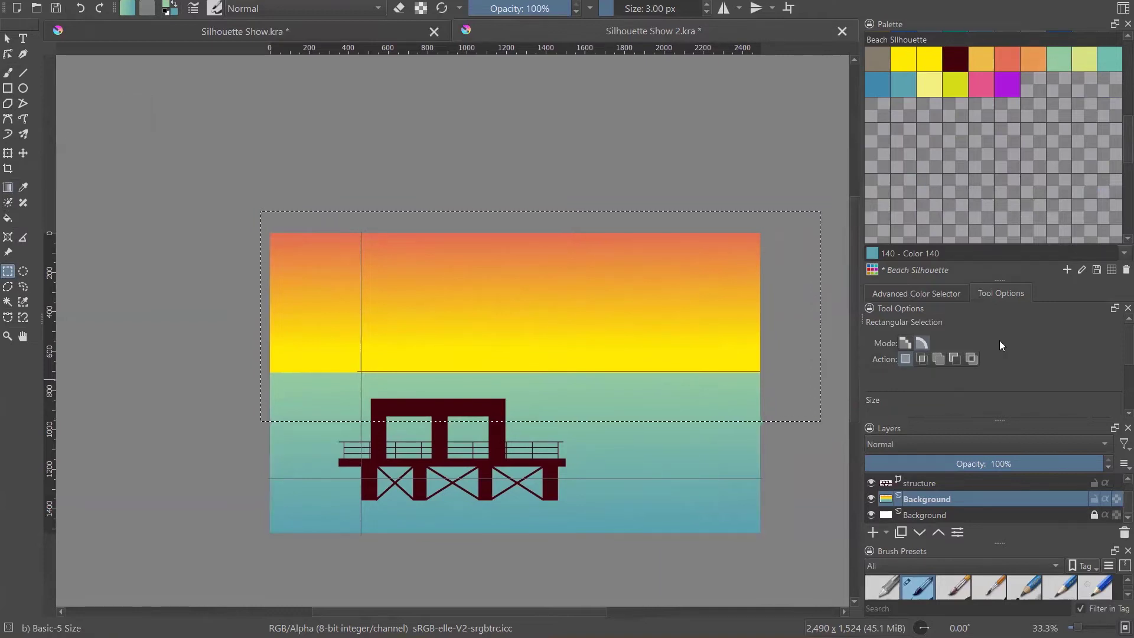
pyautogui.click(175, 5)
pyautogui.scroll(1, 982, 109)
pyautogui.click(1011, 132)
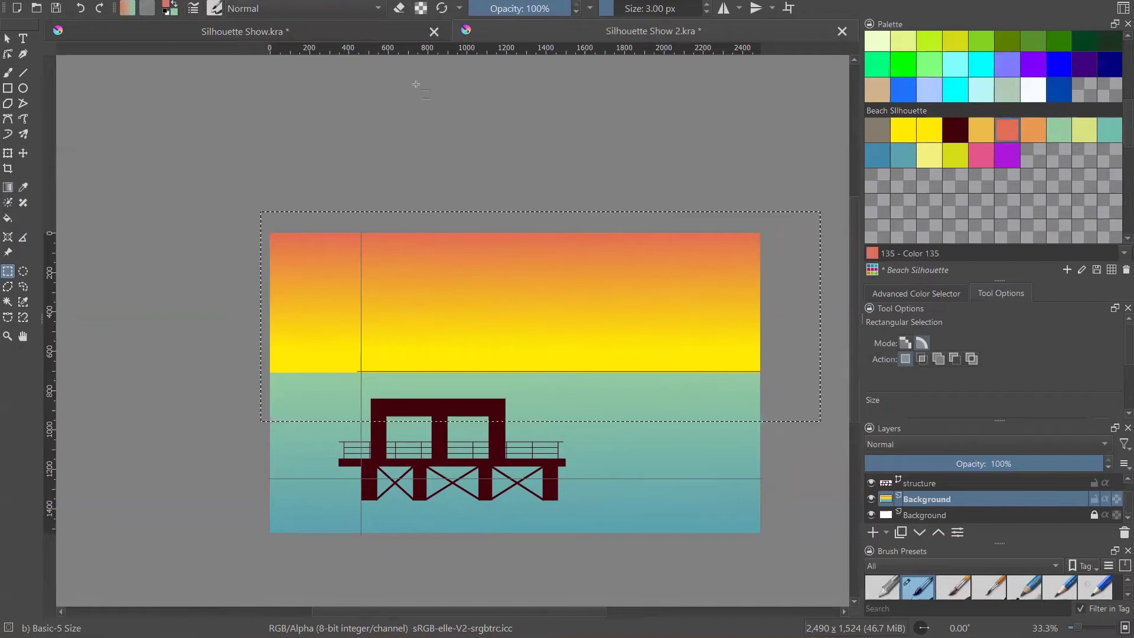
pyautogui.click(176, 5)
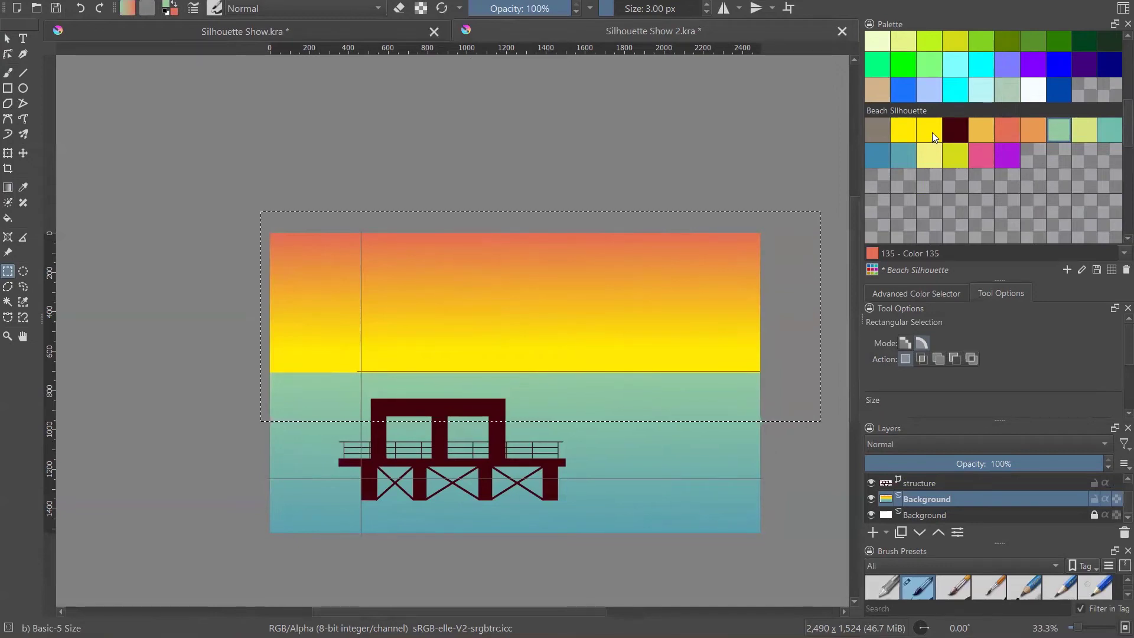
pyautogui.click(910, 131)
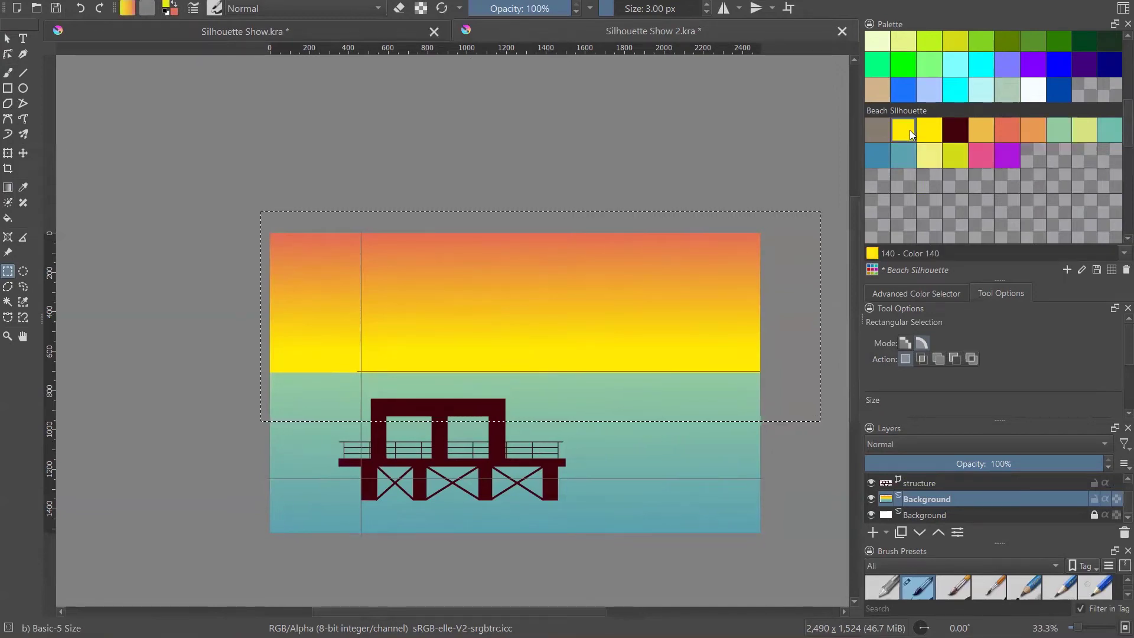
pyautogui.click(176, 4)
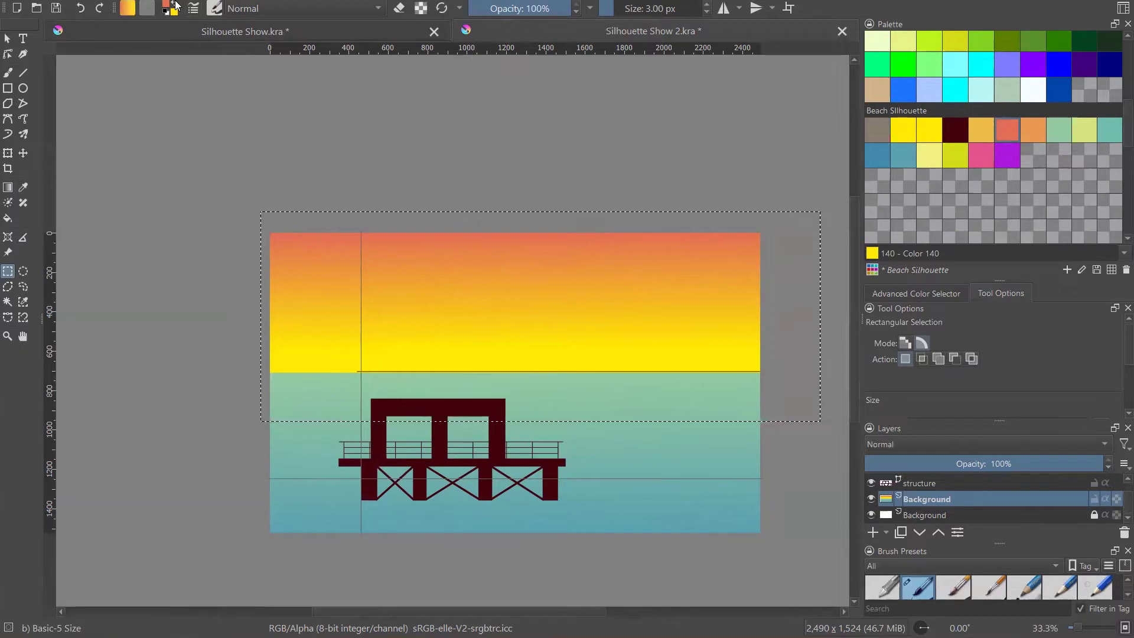
# - Redraw the orange-to-yellow sky gradient down to the new horizon behind the pier hut
pyautogui.moveTo(556, 171); pyautogui.dragTo(589, 141)
pyautogui.hotkey('ctrl', 'z')
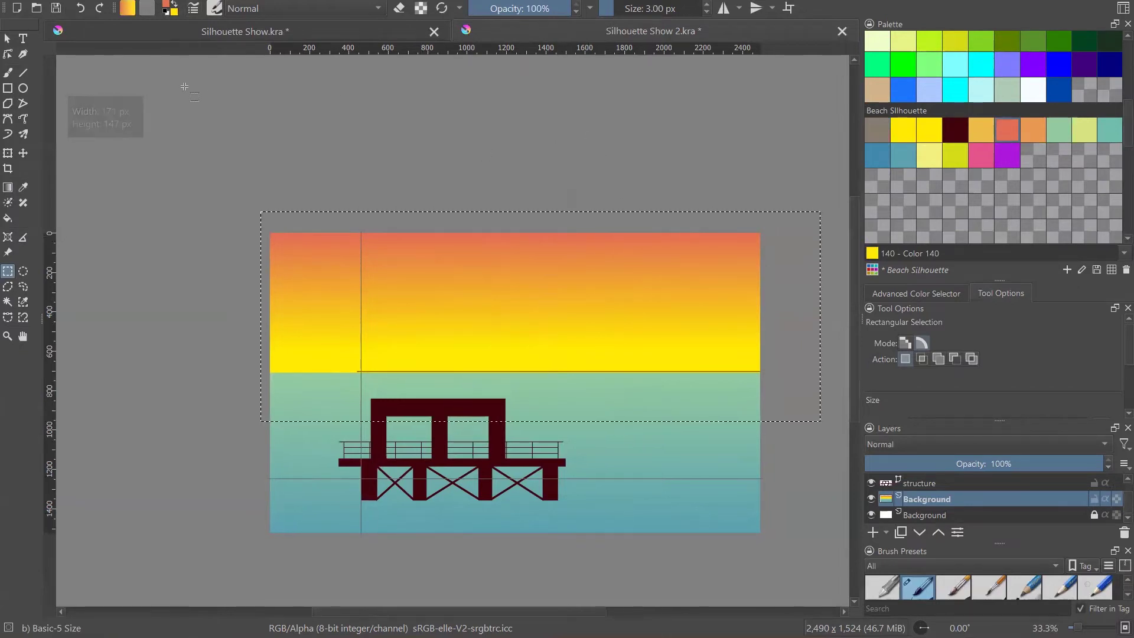
pyautogui.click(8, 187)
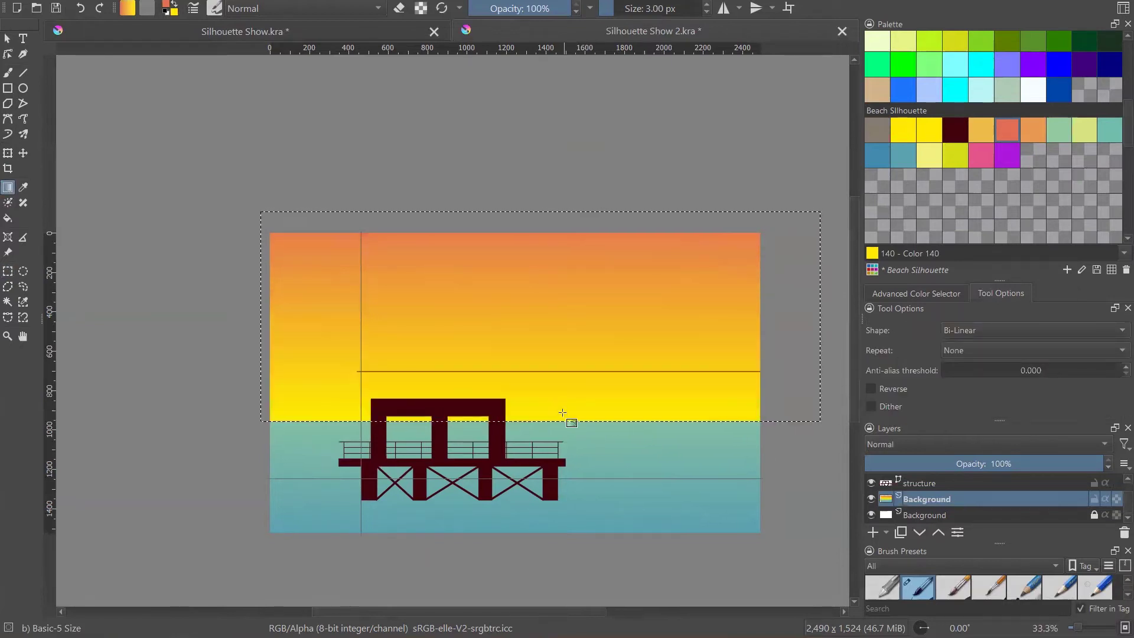
pyautogui.hotkey('ctrl', 'z')
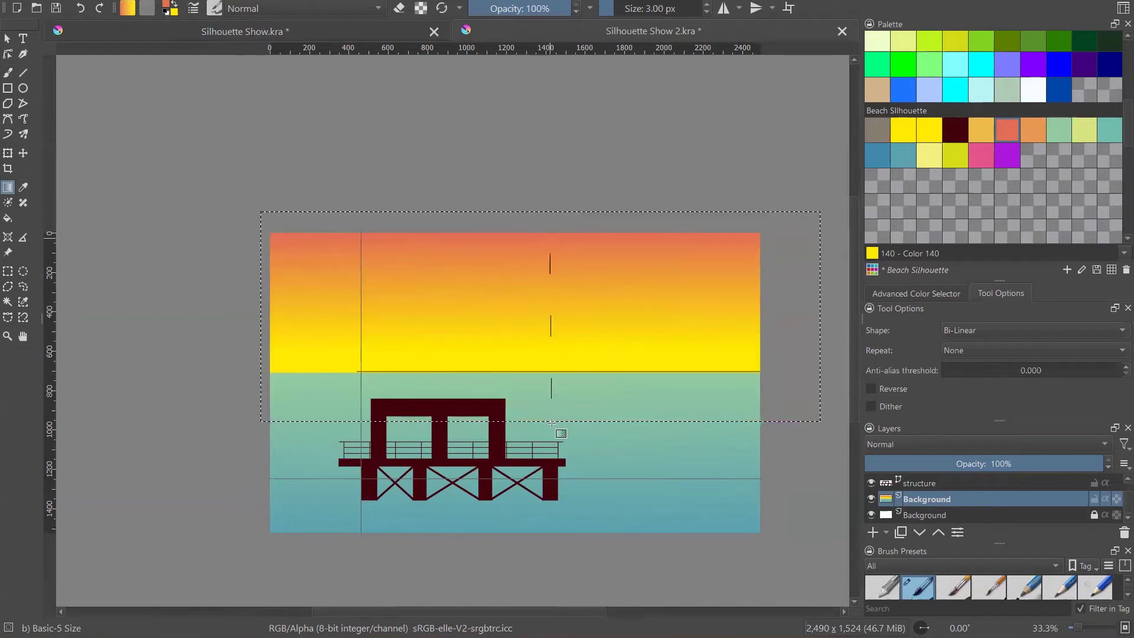
pyautogui.moveTo(553, 423); pyautogui.dragTo(556, 424)
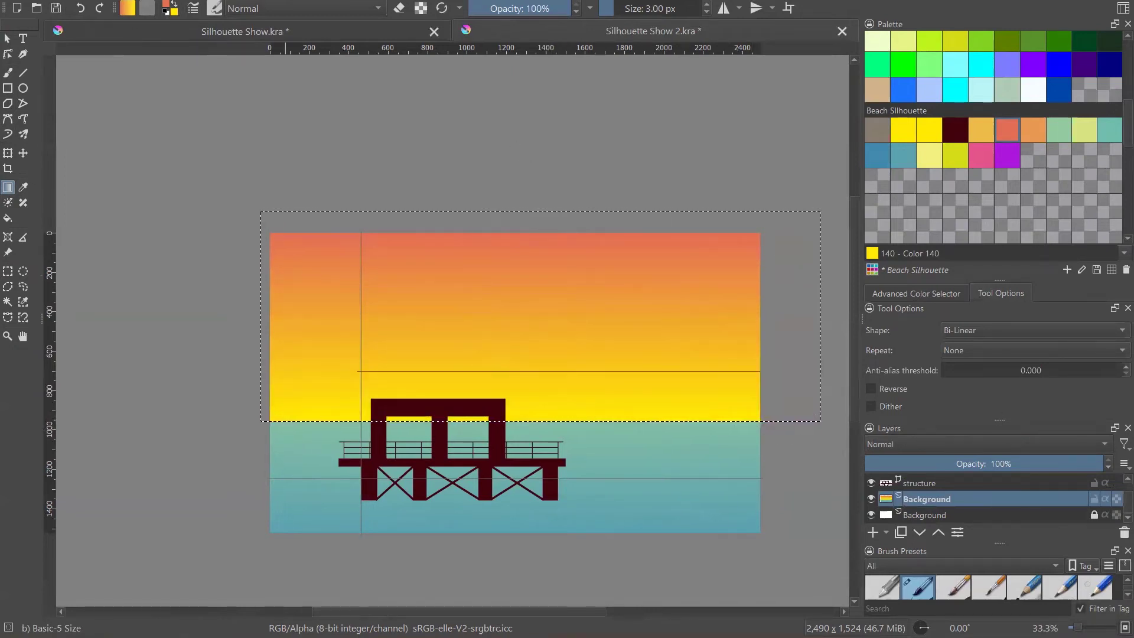
pyautogui.click(7, 38)
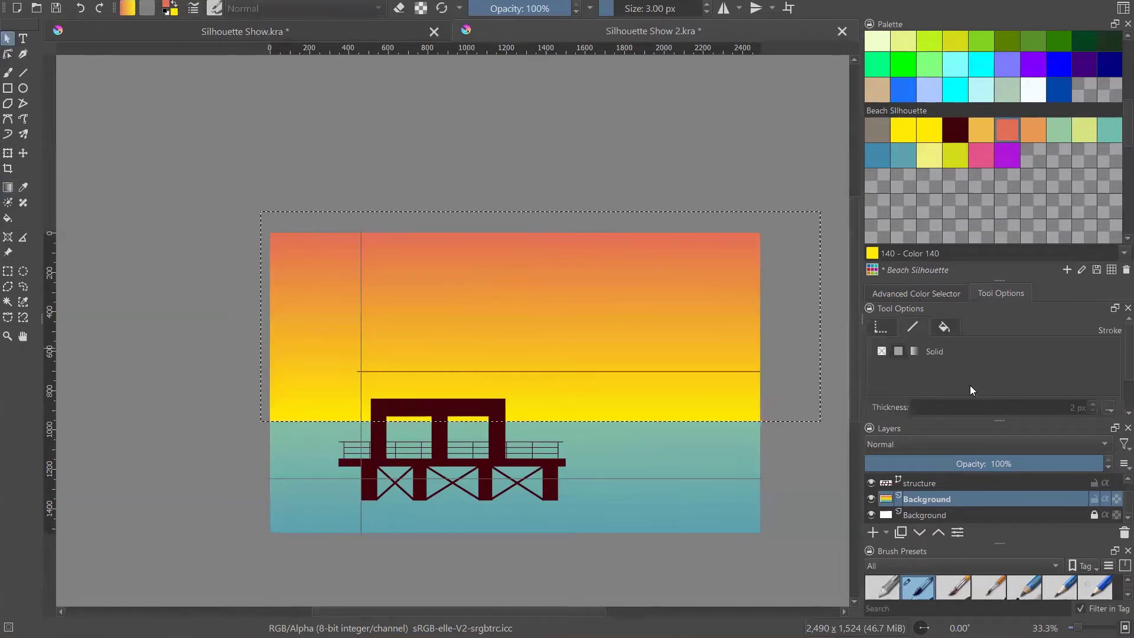
# - Hide and delete the leftover Vector Layer 2
pyautogui.click(916, 486)
pyautogui.scroll(1, 916, 486)
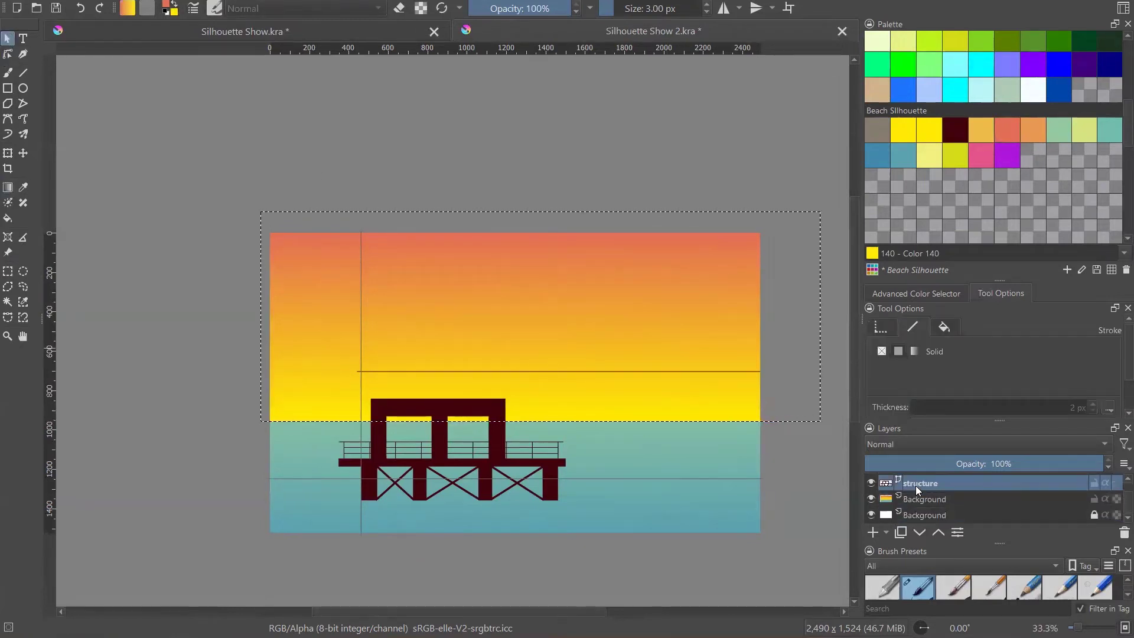
pyautogui.click(913, 482)
pyautogui.click(871, 481)
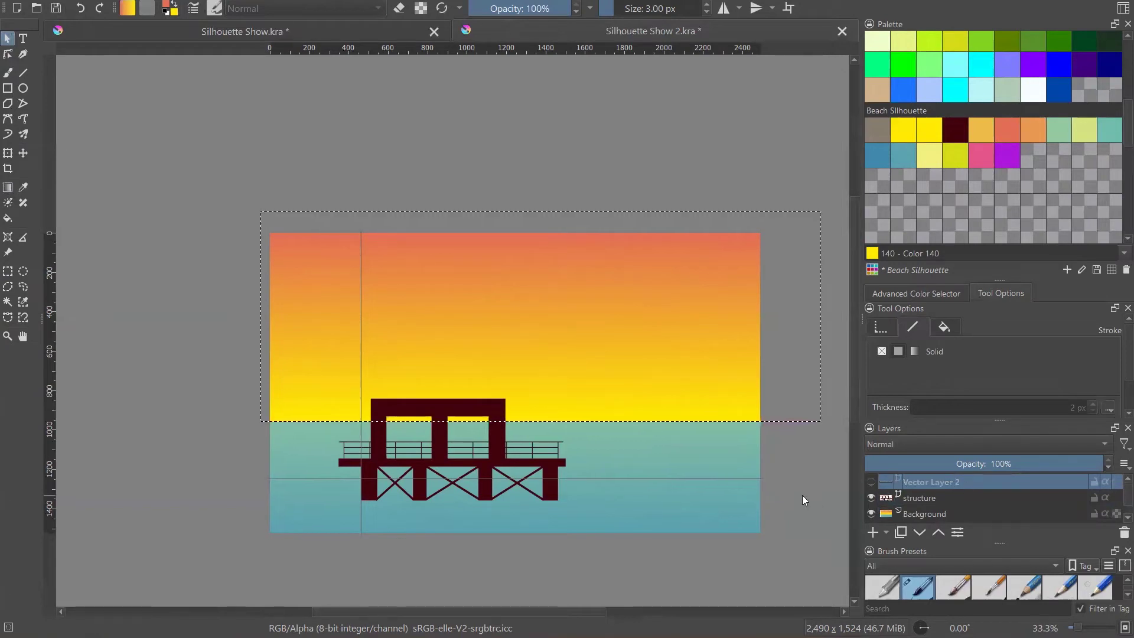
pyautogui.click(1124, 532)
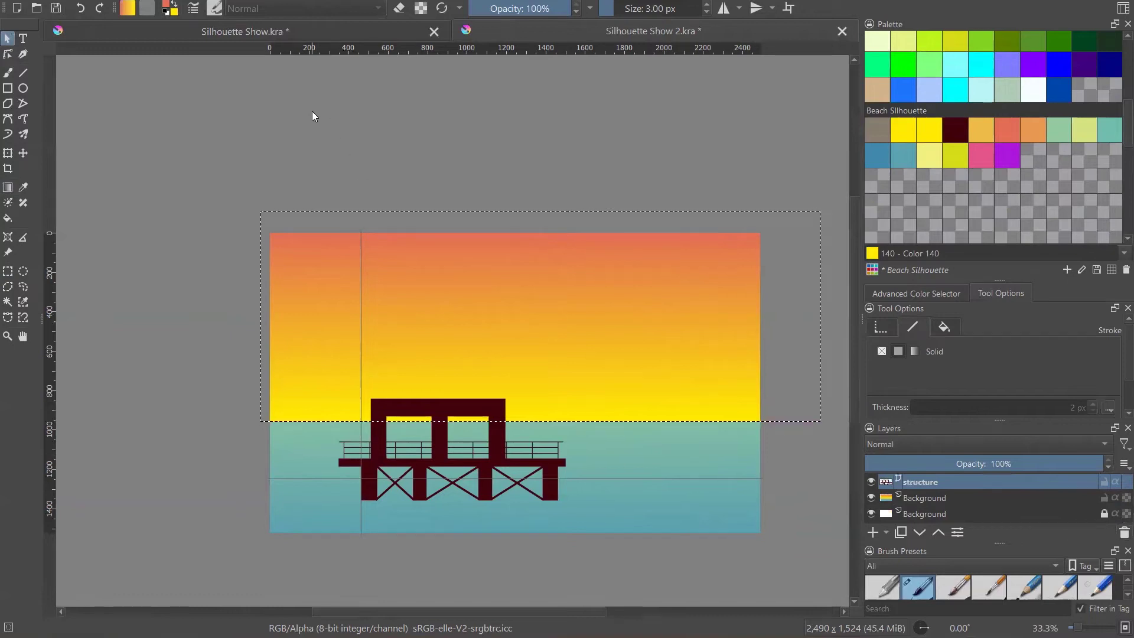
# - Clear the selection and drag the vertical and horizontal guides off the canvas
pyautogui.hotkey('ctrl', 'shift', 'a')
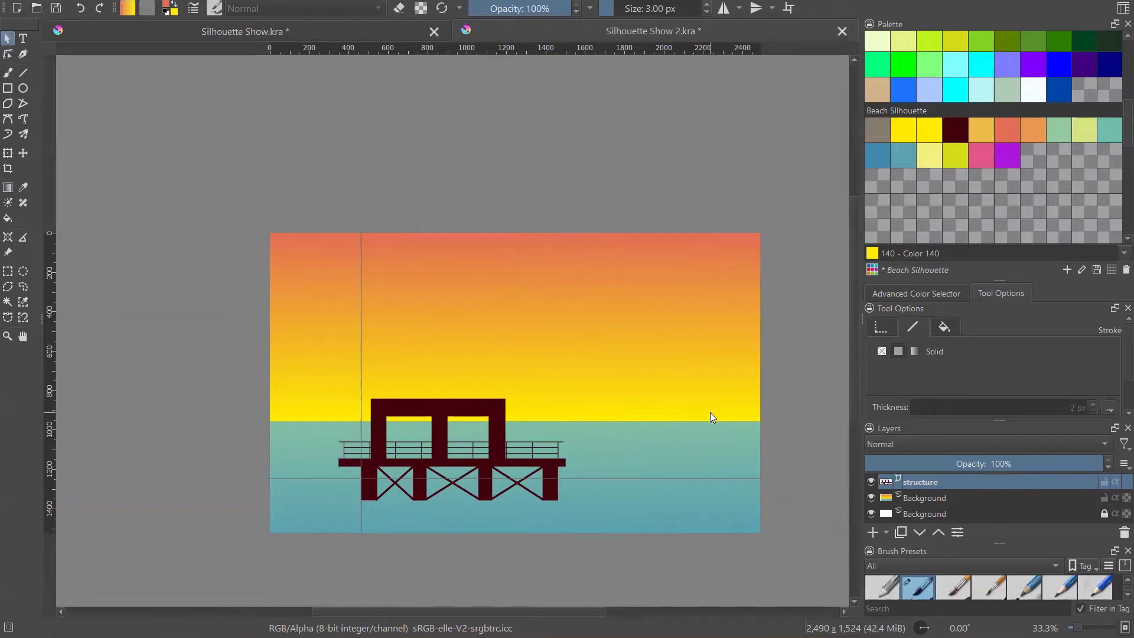
pyautogui.moveTo(355, 278); pyautogui.dragTo(171, 308)
pyautogui.moveTo(334, 477); pyautogui.dragTo(325, 555)
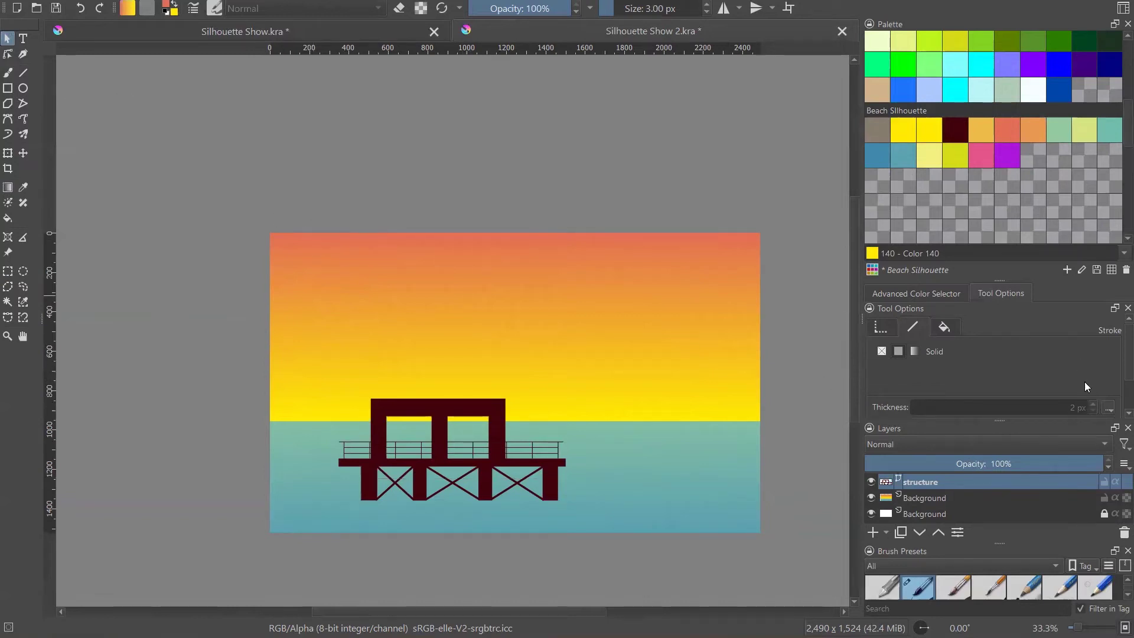
# - Add a new vector layer named 'ground' and make it the active layer
pyautogui.click(888, 532)
pyautogui.click(926, 384)
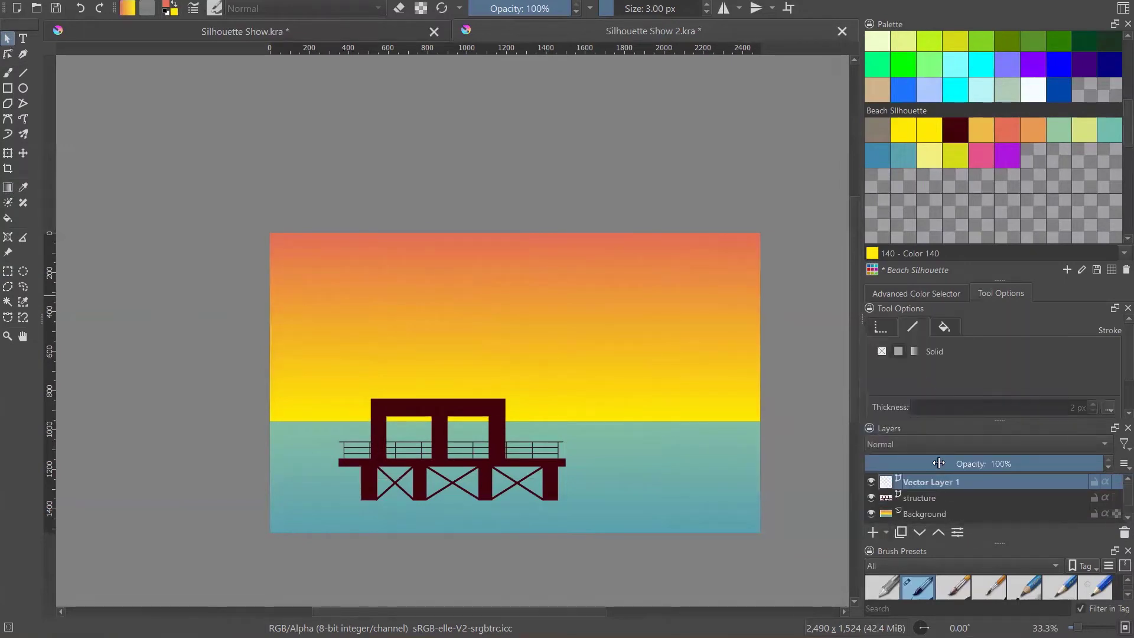
pyautogui.doubleClick(916, 484)
pyautogui.write('ground')
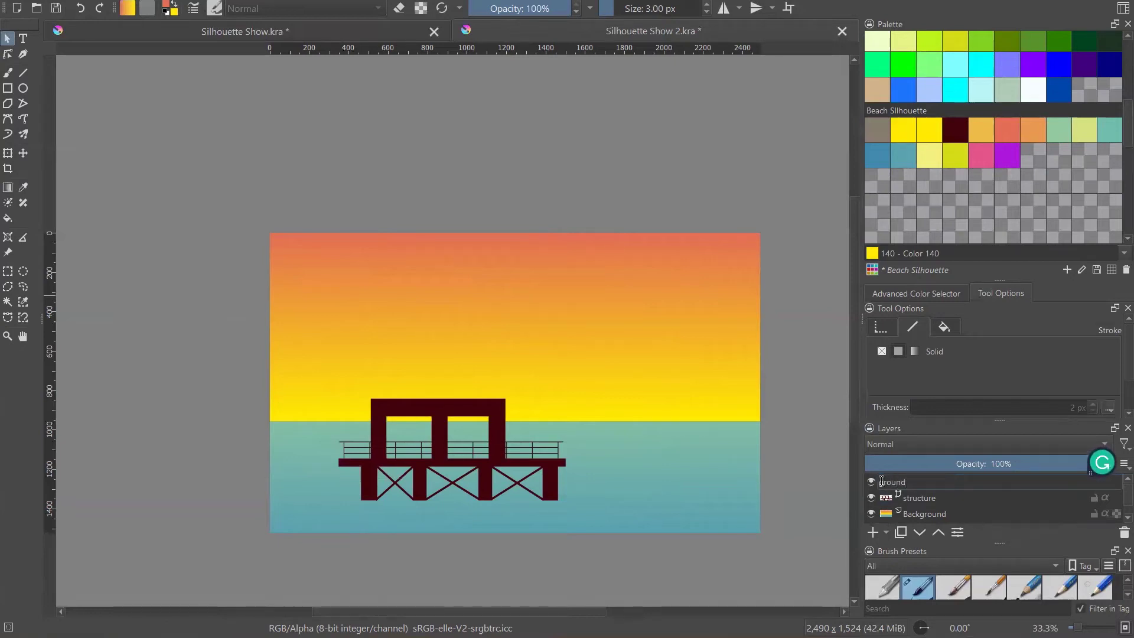
pyautogui.press('Return')
pyautogui.click(904, 498)
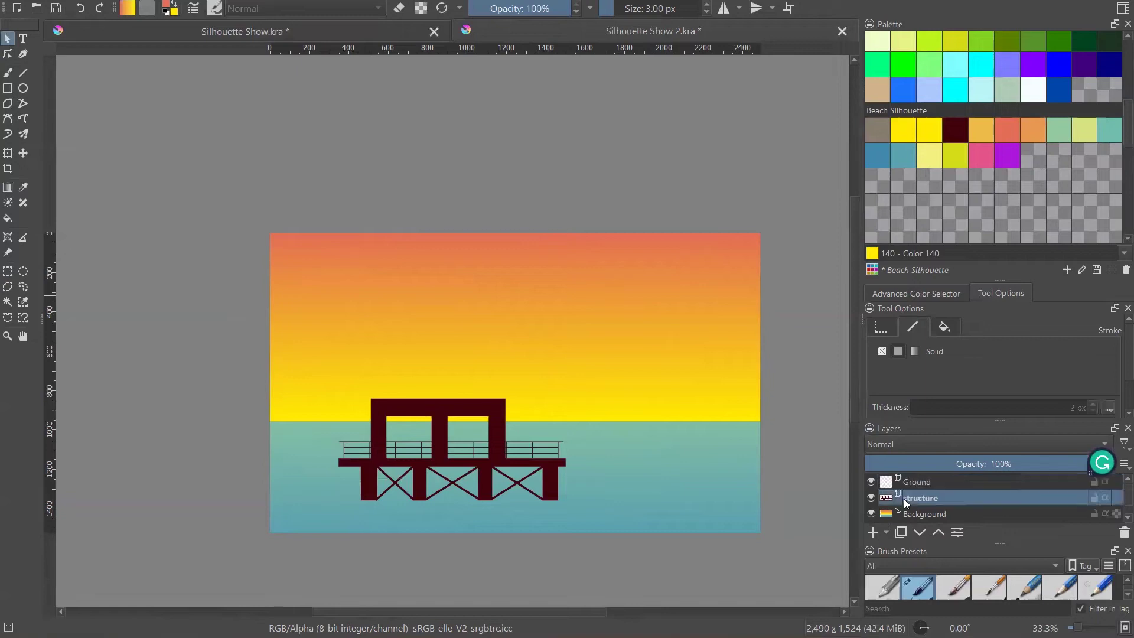
pyautogui.click(917, 481)
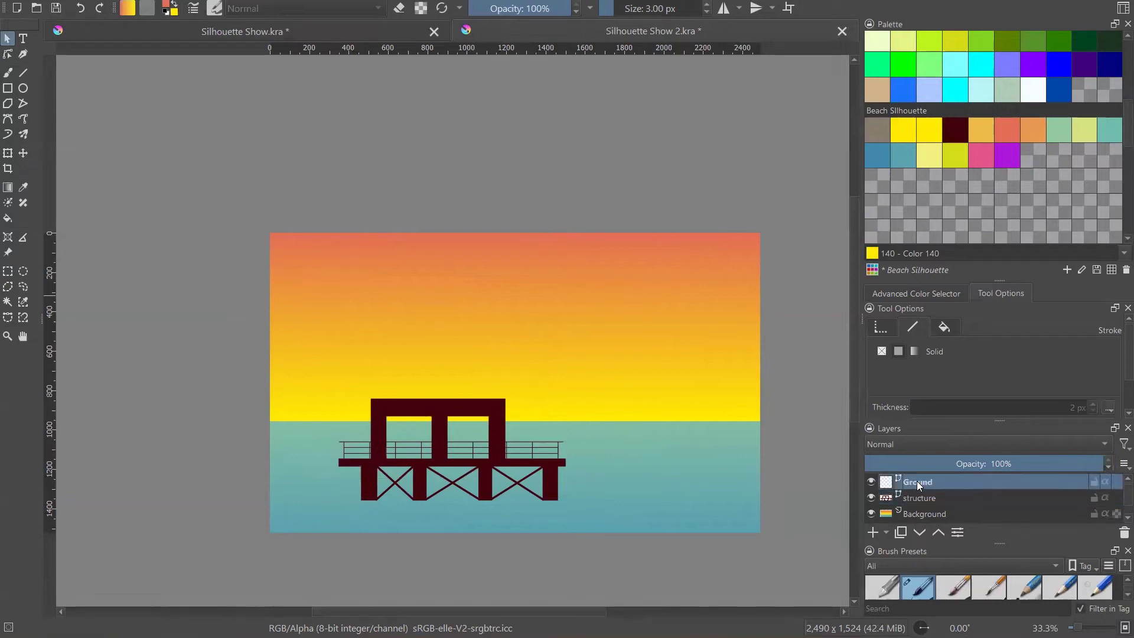
# - Draw a thin dark maroon rectangle across the full width of the picture's bottom
pyautogui.click(7, 88)
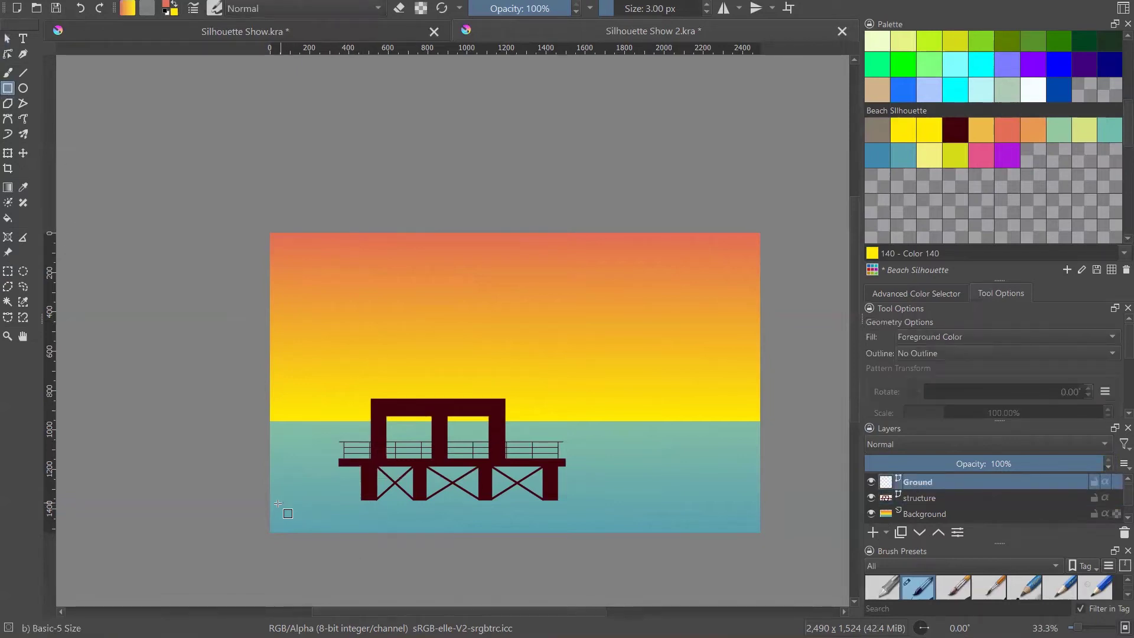
pyautogui.click(955, 130)
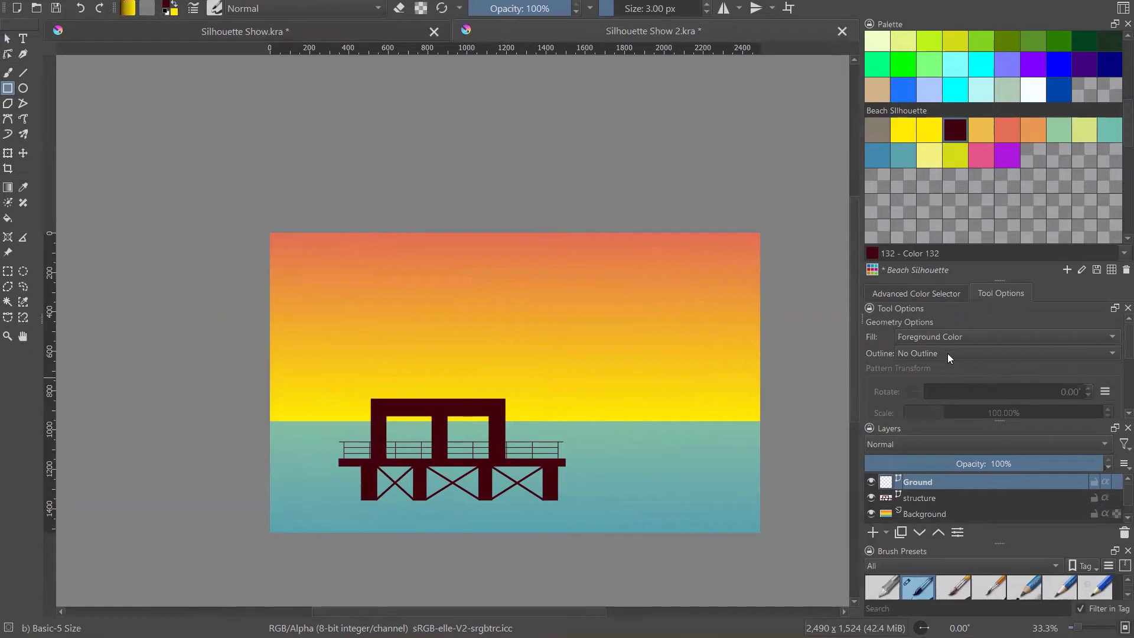
pyautogui.moveTo(270, 507); pyautogui.dragTo(760, 532)
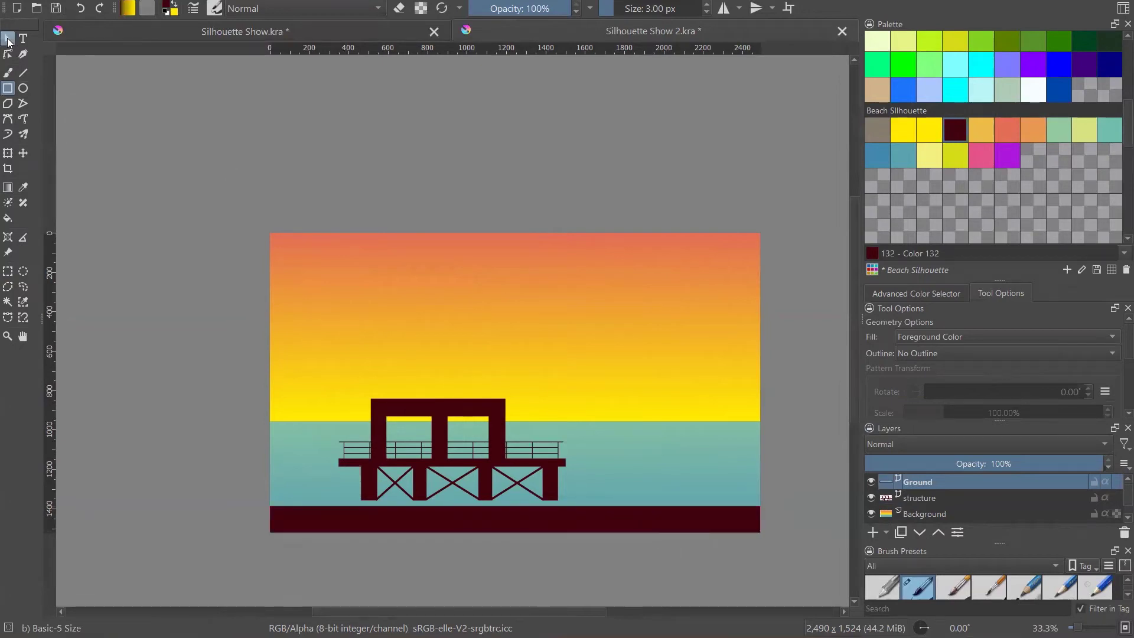
pyautogui.hotkey('ctrl', 'z')
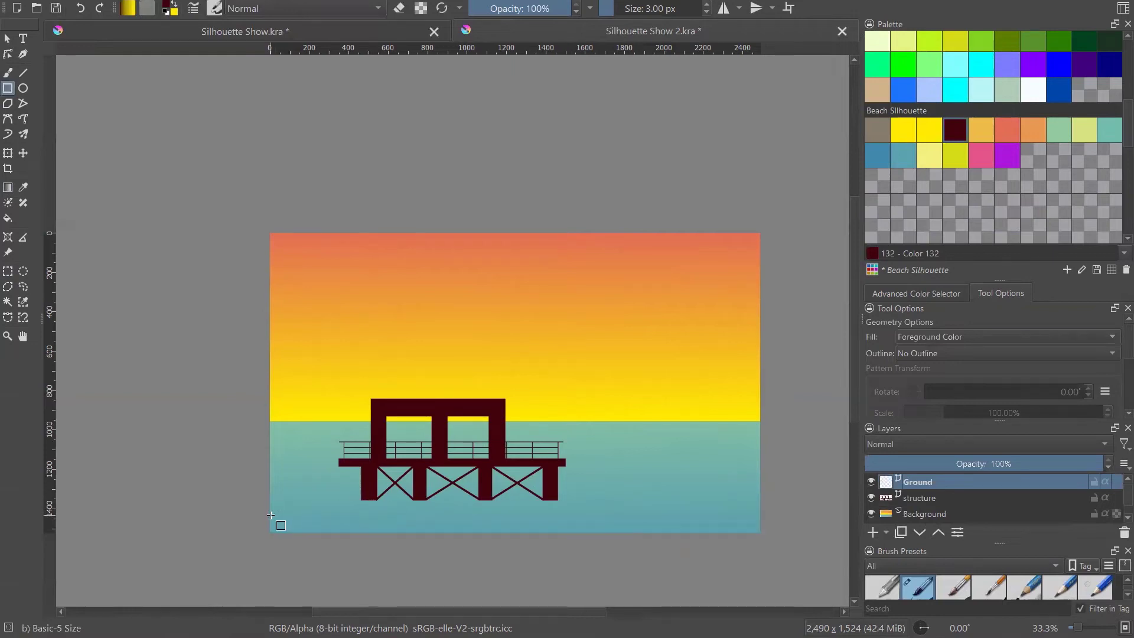
pyautogui.moveTo(271, 515); pyautogui.dragTo(761, 530)
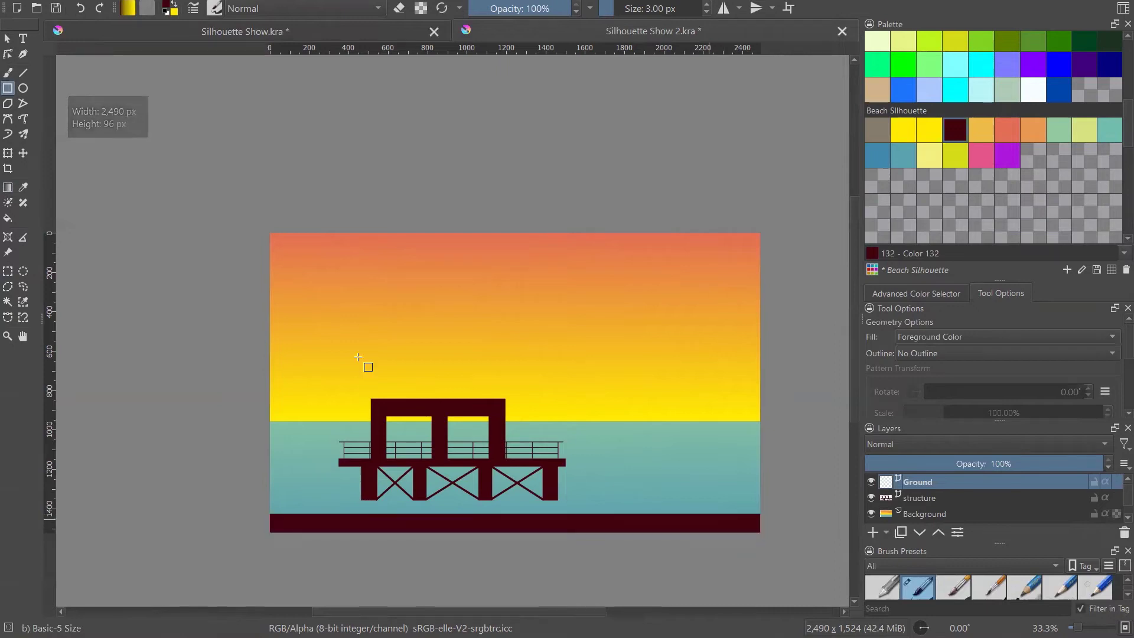
pyautogui.click(10, 42)
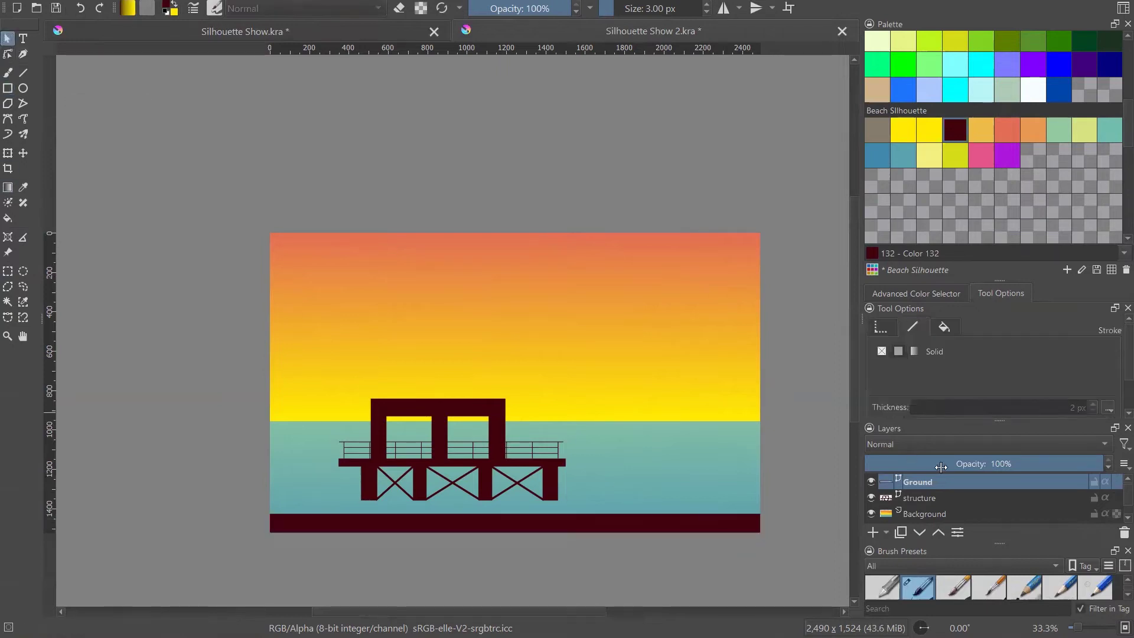
# - Move the pier structure down and left onto the ground bar
pyautogui.click(912, 500)
pyautogui.click(8, 153)
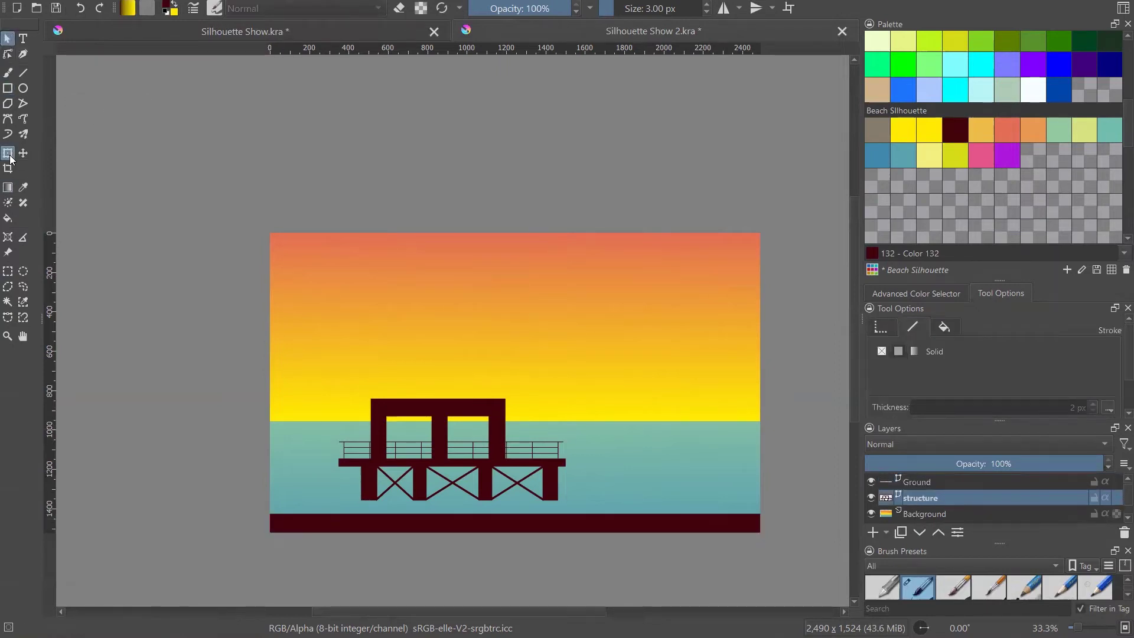
pyautogui.moveTo(481, 440); pyautogui.dragTo(438, 454)
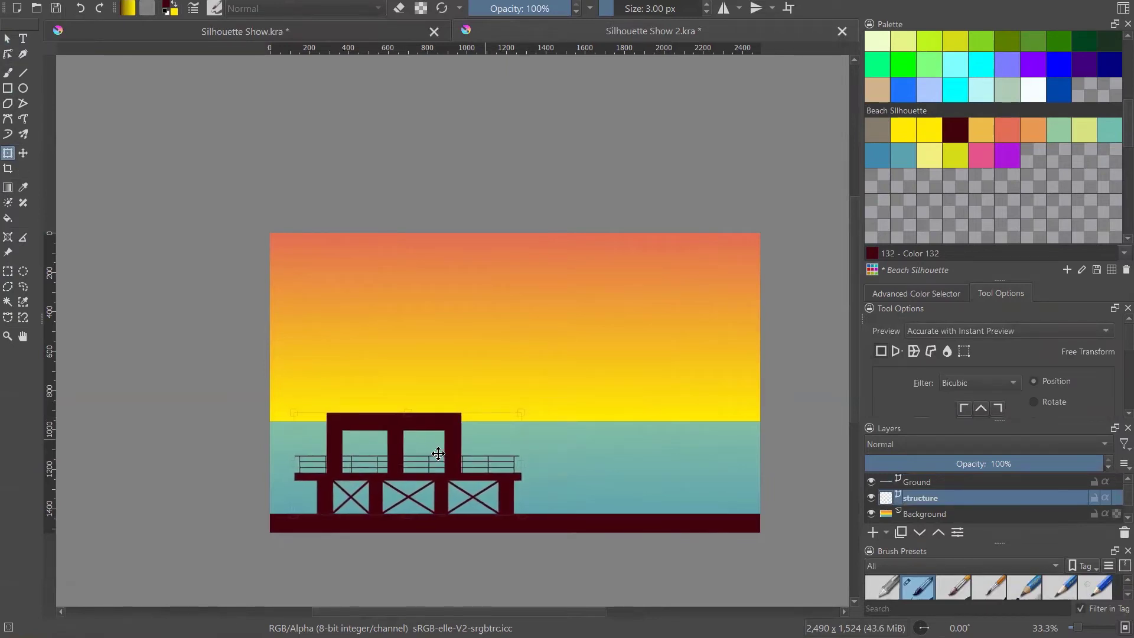
# - Resize the Background layer's sky-and-sea gradient by dragging its top and bottom edges
pyautogui.click(937, 515)
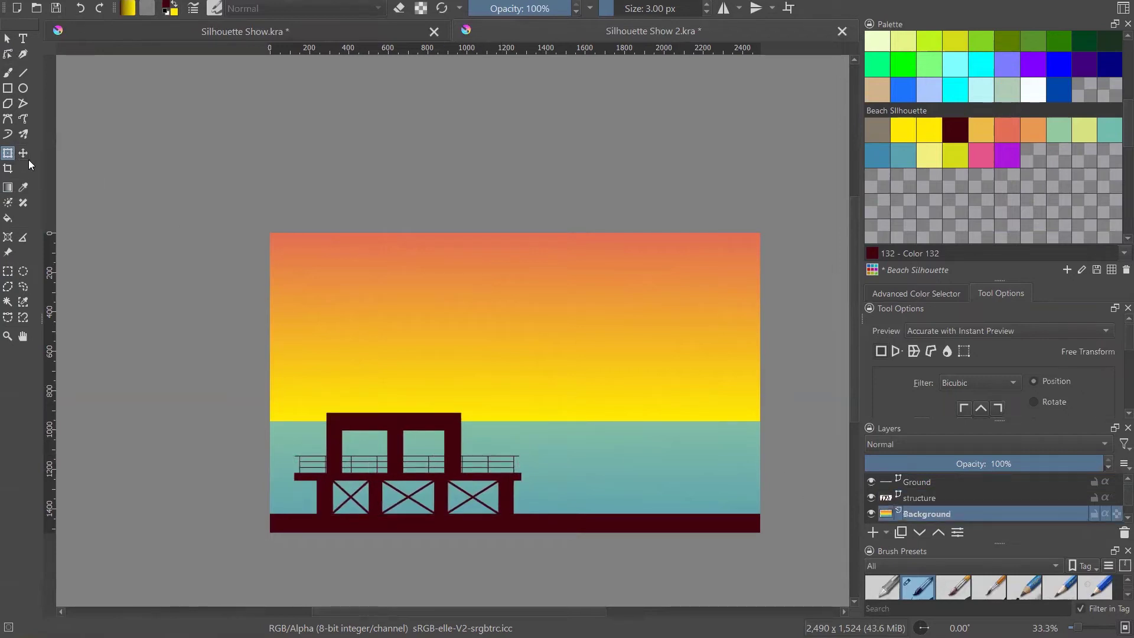
pyautogui.click(635, 331)
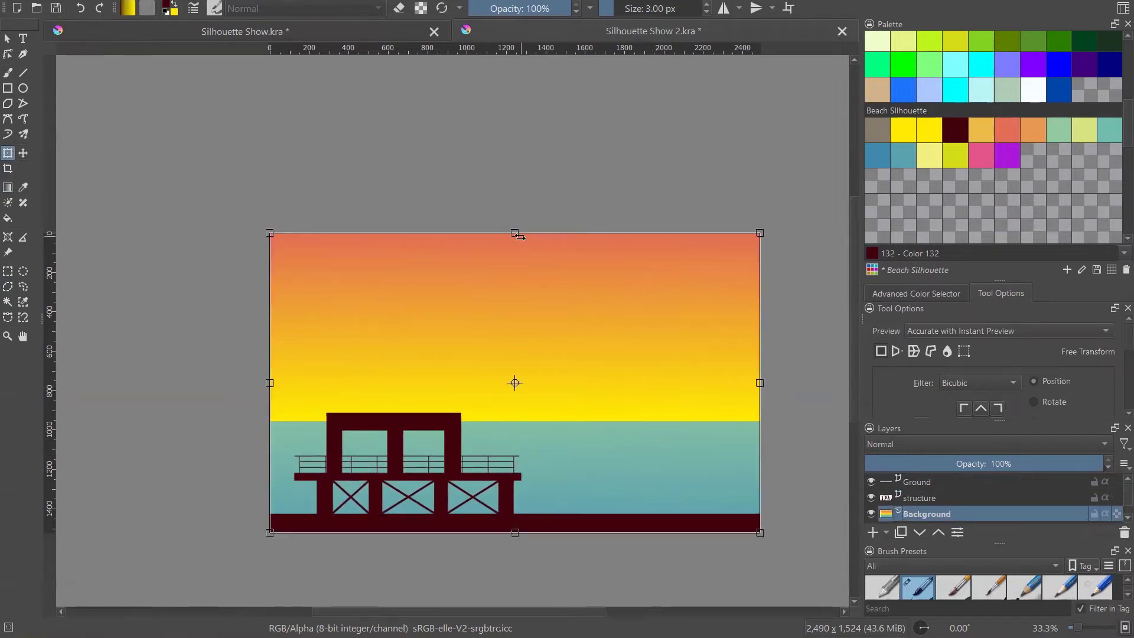
pyautogui.moveTo(517, 231)
pyautogui.mouseDown()
pyautogui.moveTo(521, 274)
pyautogui.moveTo(533, 281)
pyautogui.mouseUp()
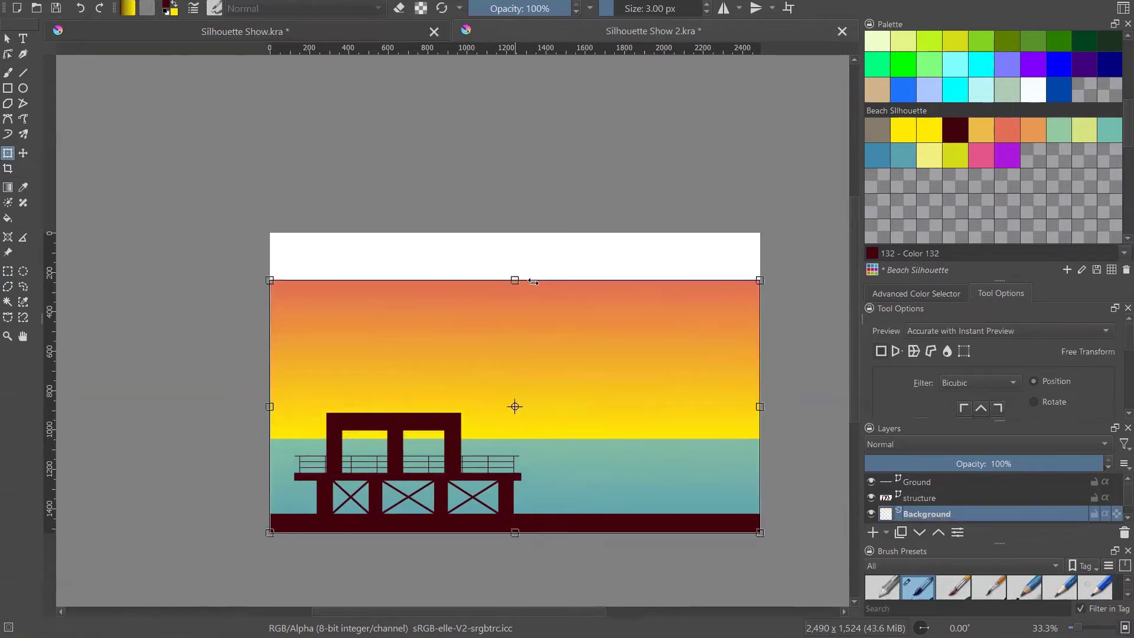
pyautogui.scroll(-2, 533, 282)
pyautogui.scroll(2, 535, 407)
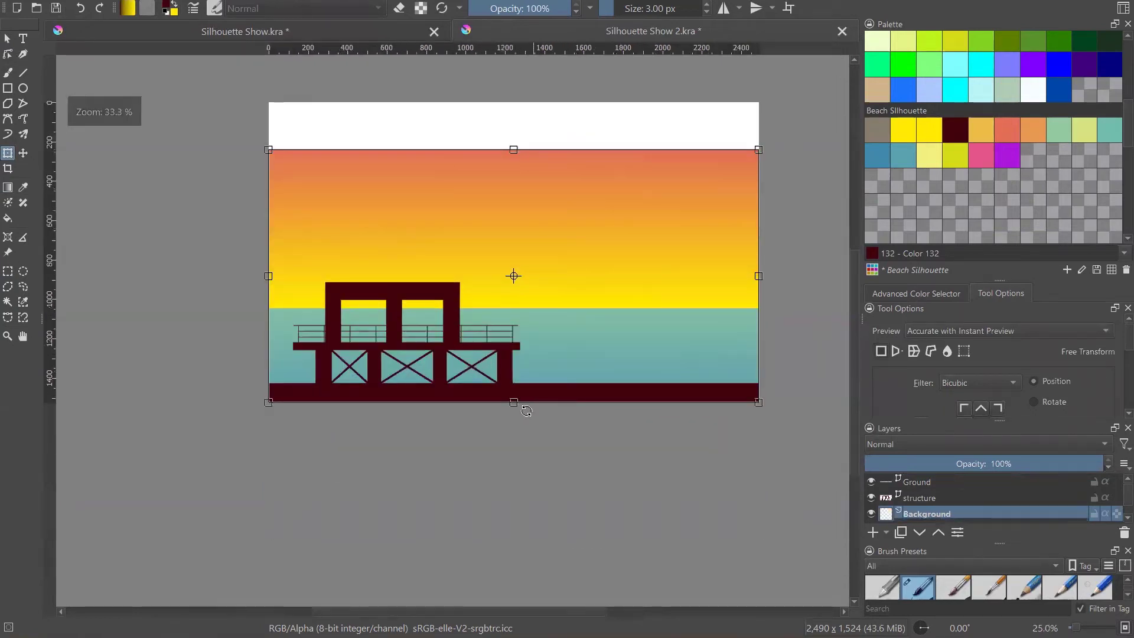
pyautogui.moveTo(514, 402)
pyautogui.mouseDown()
pyautogui.moveTo(525, 379)
pyautogui.moveTo(525, 398)
pyautogui.mouseUp()
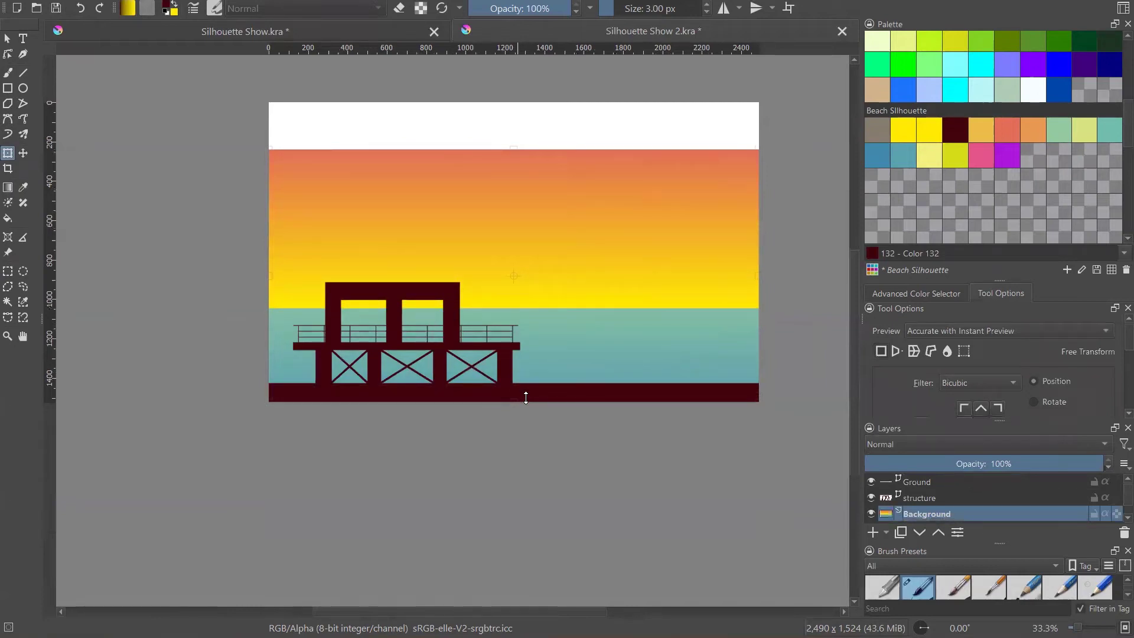
pyautogui.scroll(-1, 473, 460)
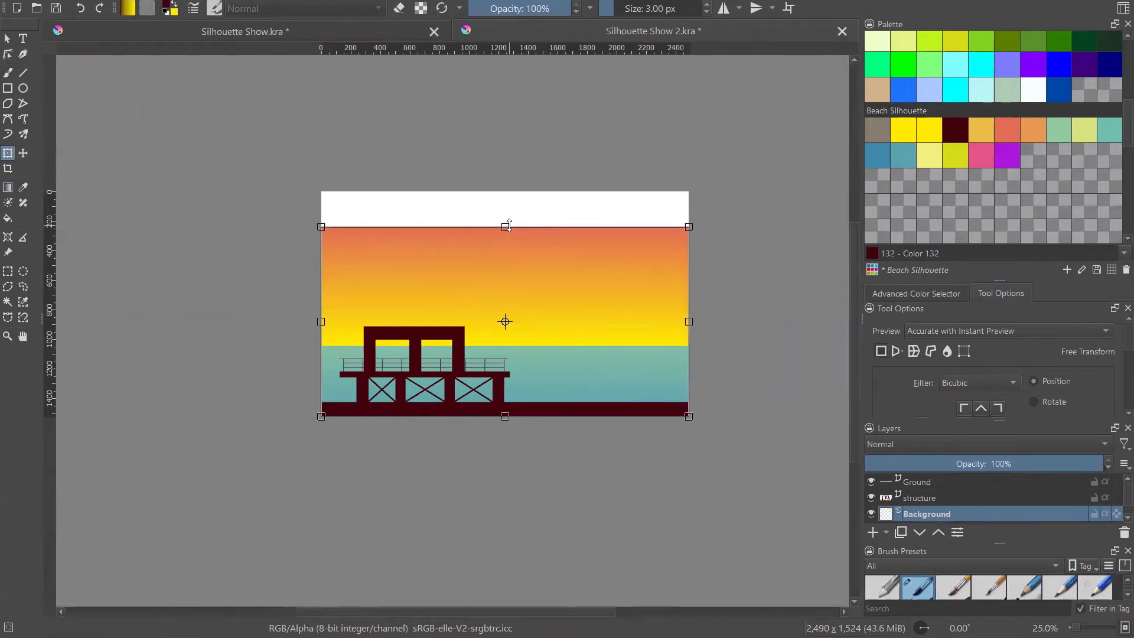
pyautogui.moveTo(508, 226); pyautogui.dragTo(508, 229)
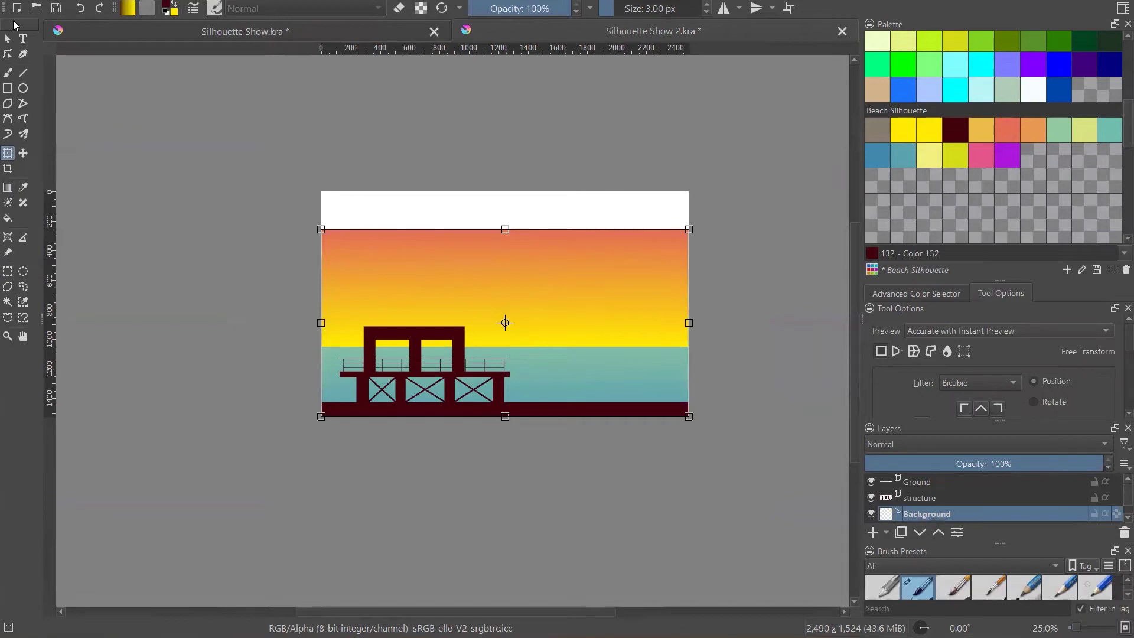
pyautogui.click(4, 39)
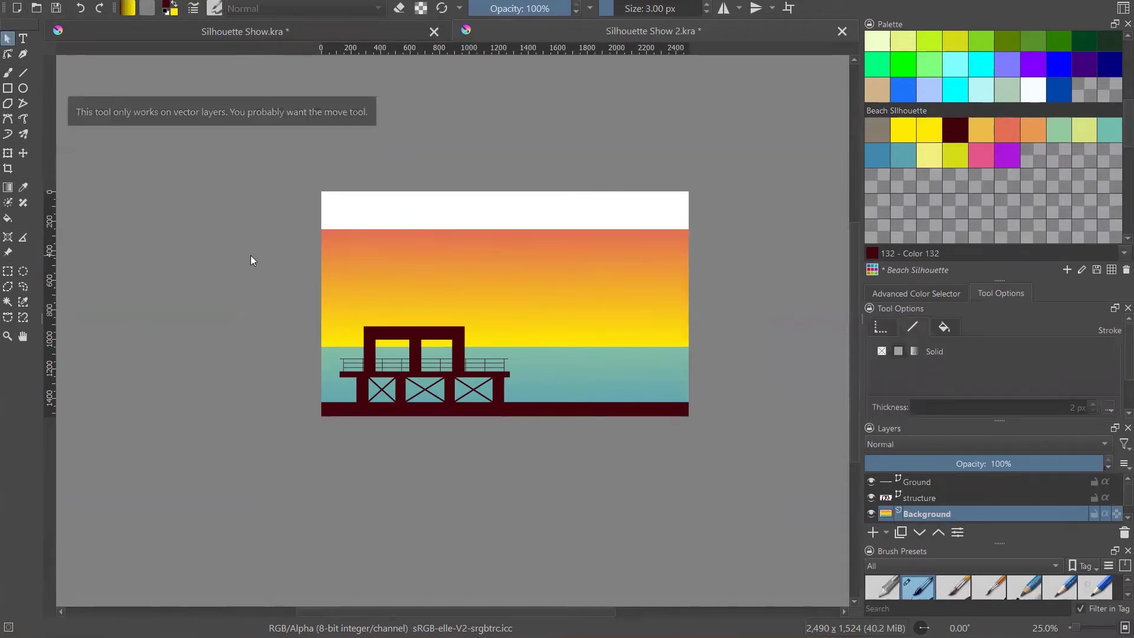
# - Move the pier structure up about 31 px
pyautogui.click(923, 499)
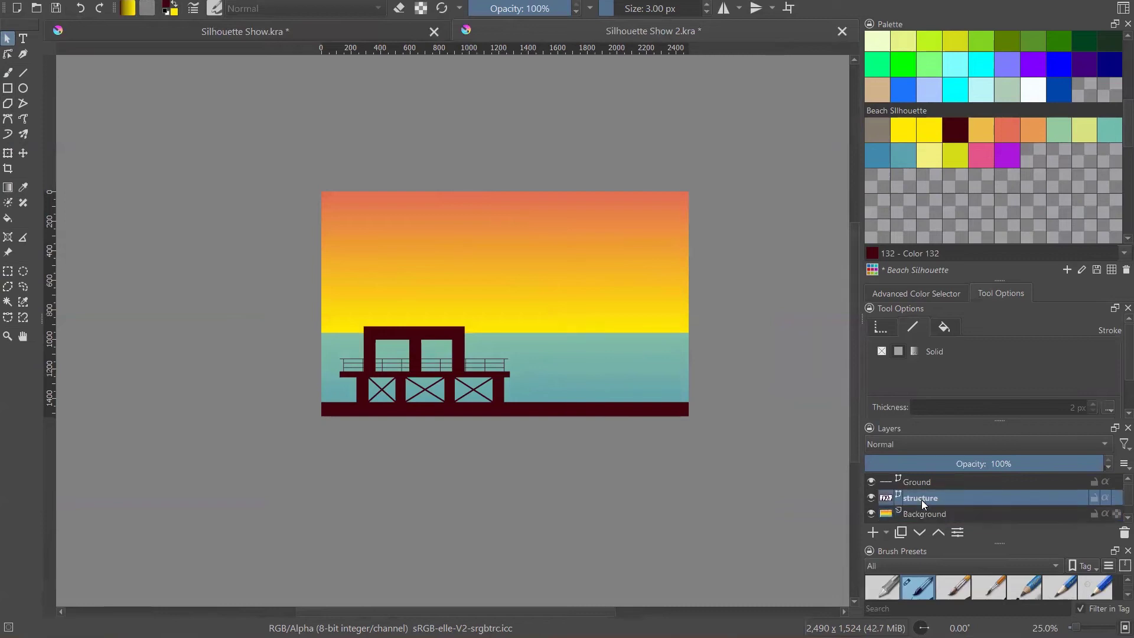
pyautogui.click(399, 328)
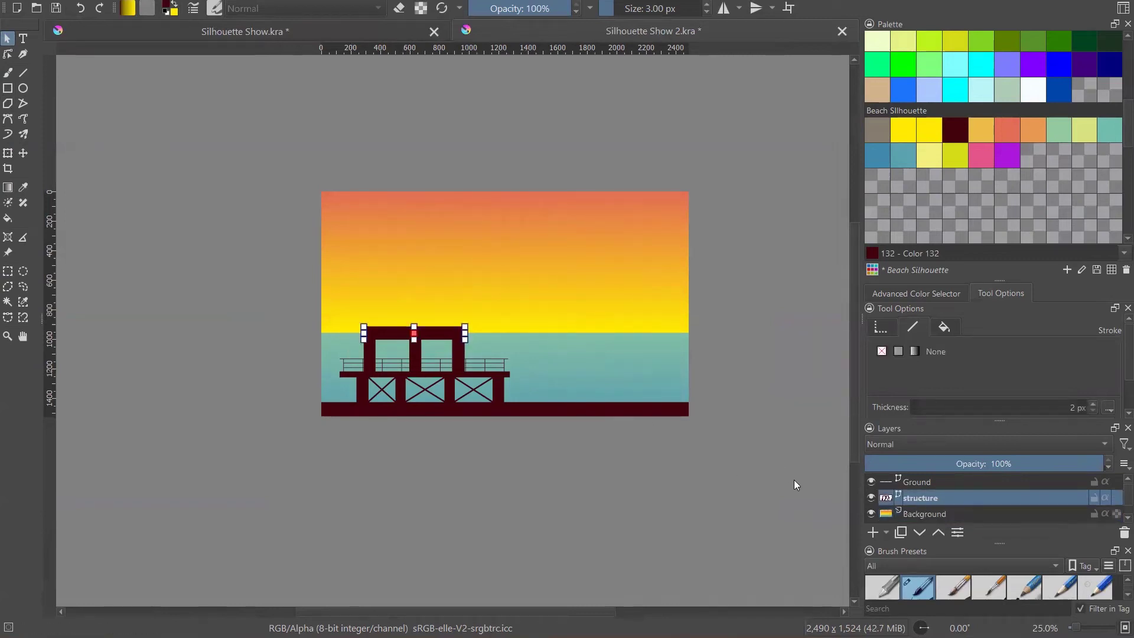
pyautogui.click(750, 516)
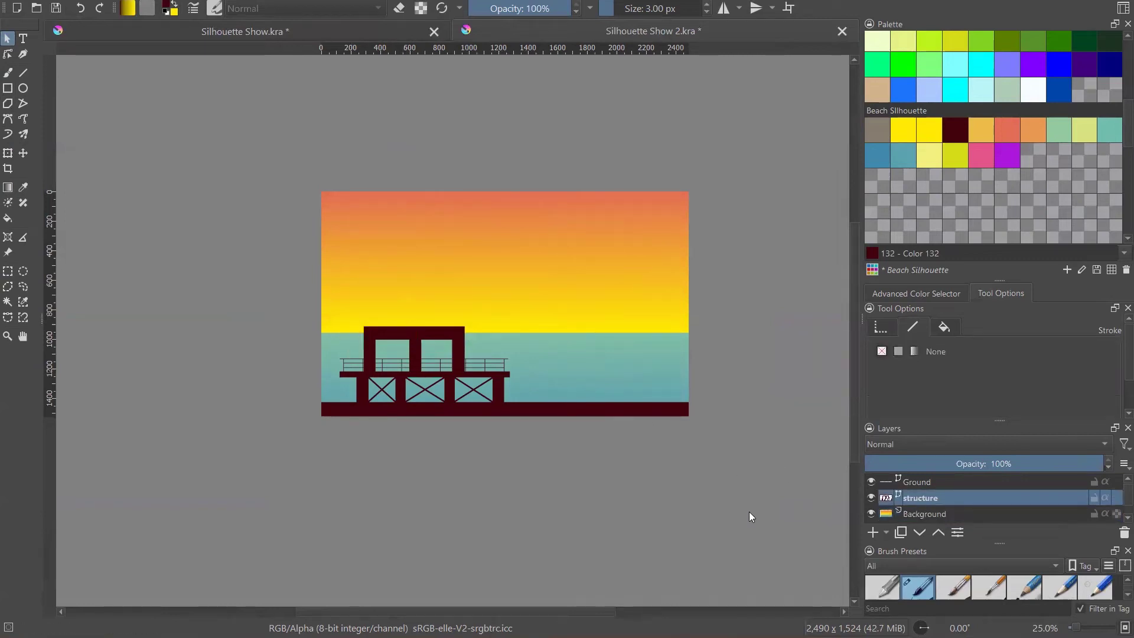
pyautogui.click(8, 154)
pyautogui.scroll(1, 443, 349)
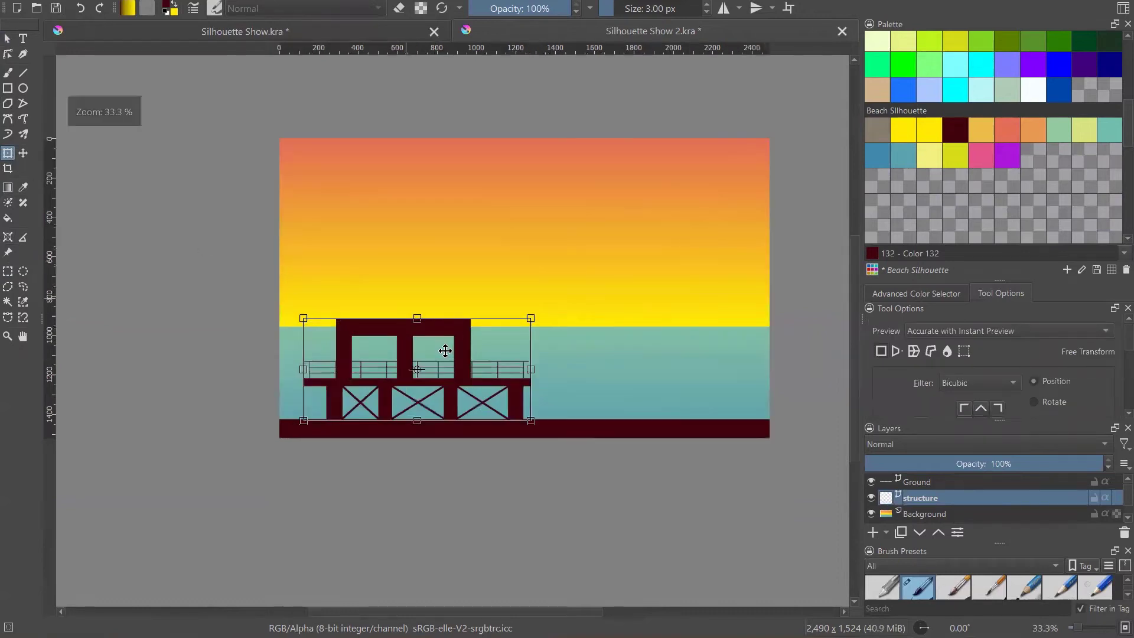
pyautogui.moveTo(438, 332); pyautogui.dragTo(437, 314)
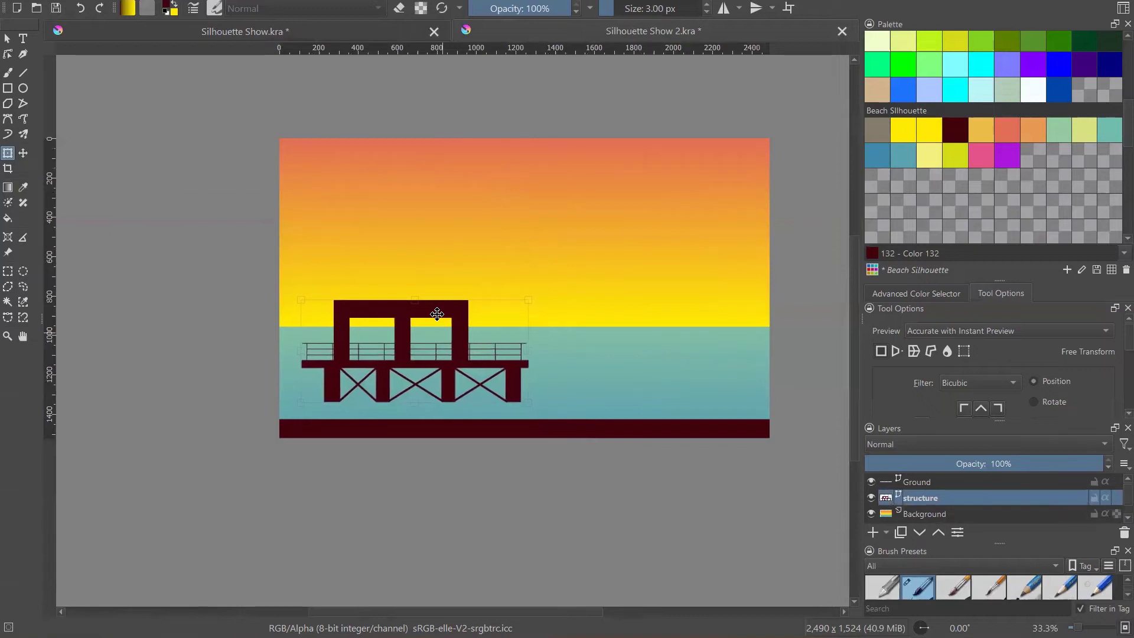
# - Nudge the maroon ground bar up one step on the Ground layer
pyautogui.click(928, 481)
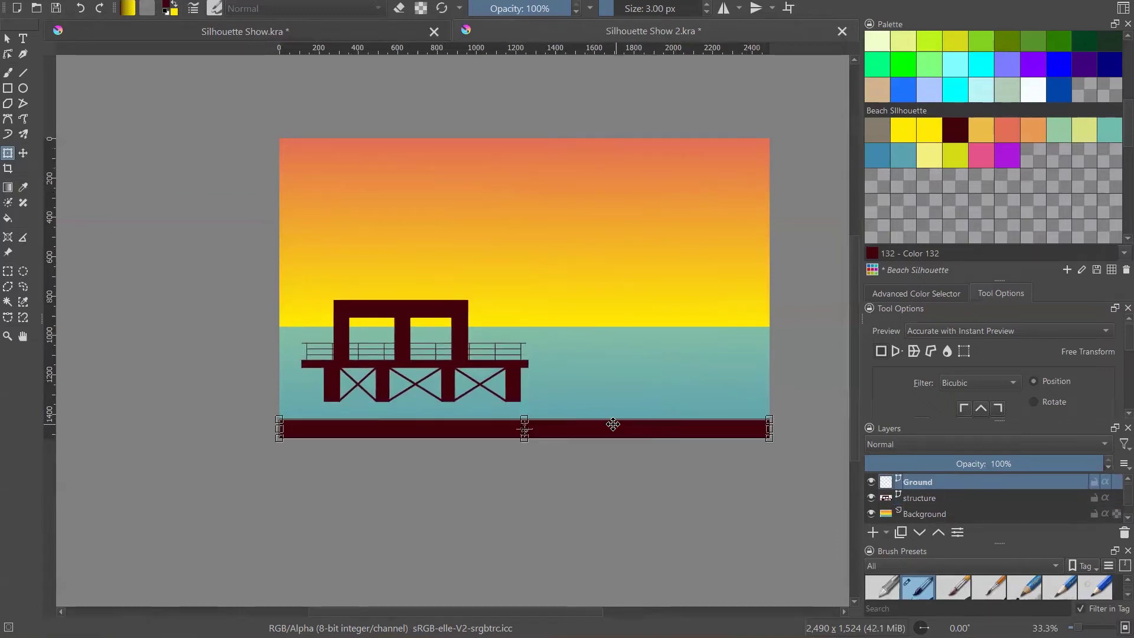
pyautogui.press('Up')
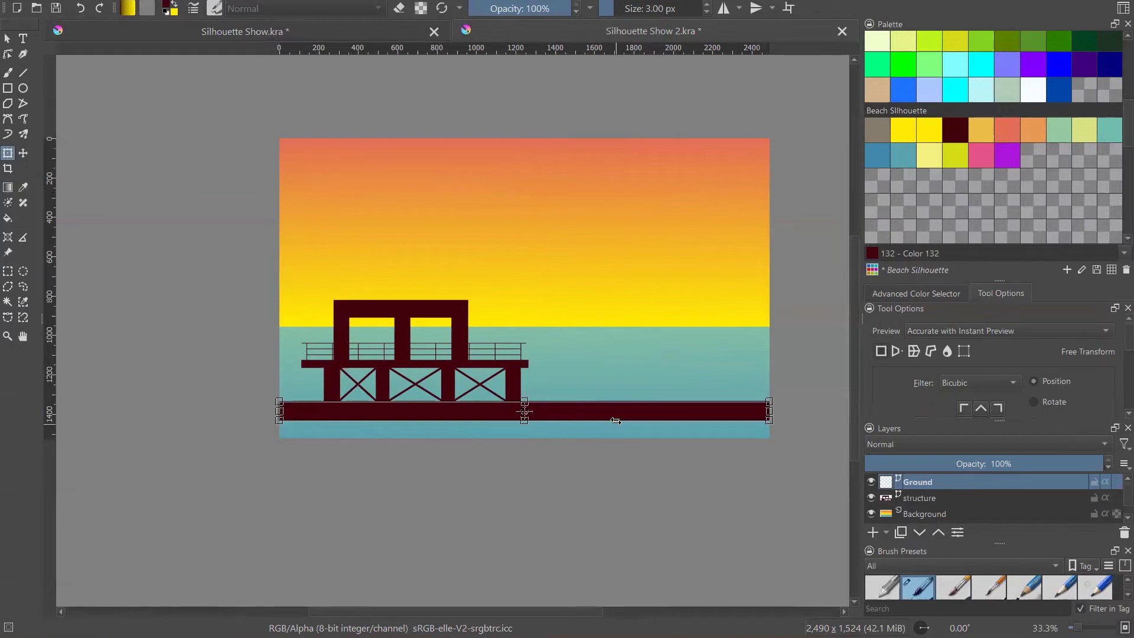
pyautogui.click(7, 39)
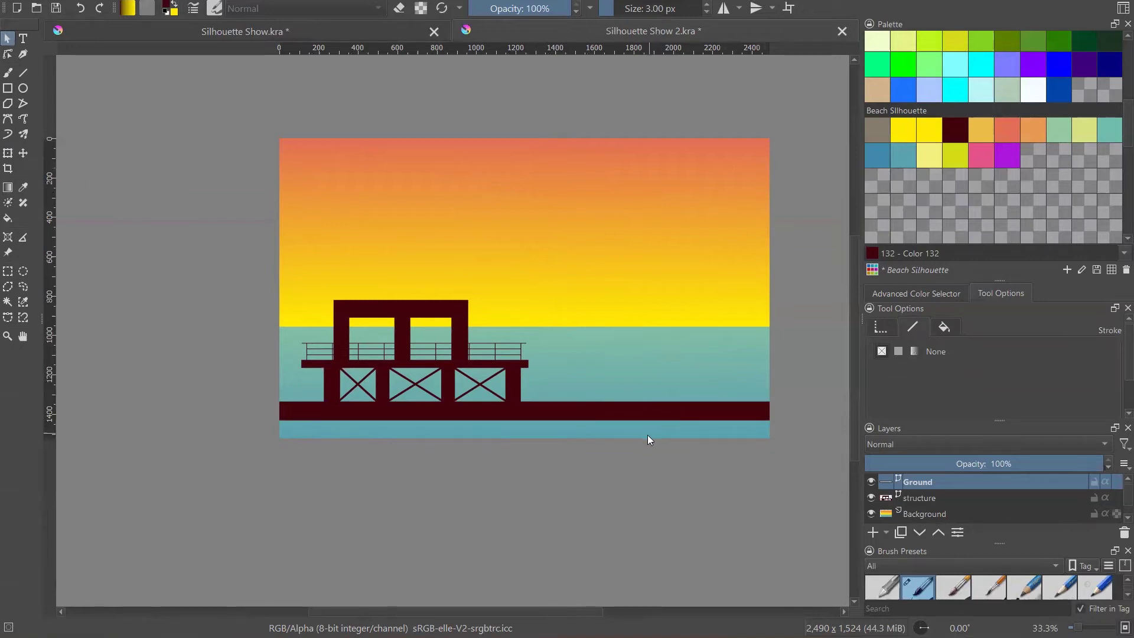
# - Nudge the pier structure two steps to the right
pyautogui.click(907, 499)
pyautogui.click(8, 153)
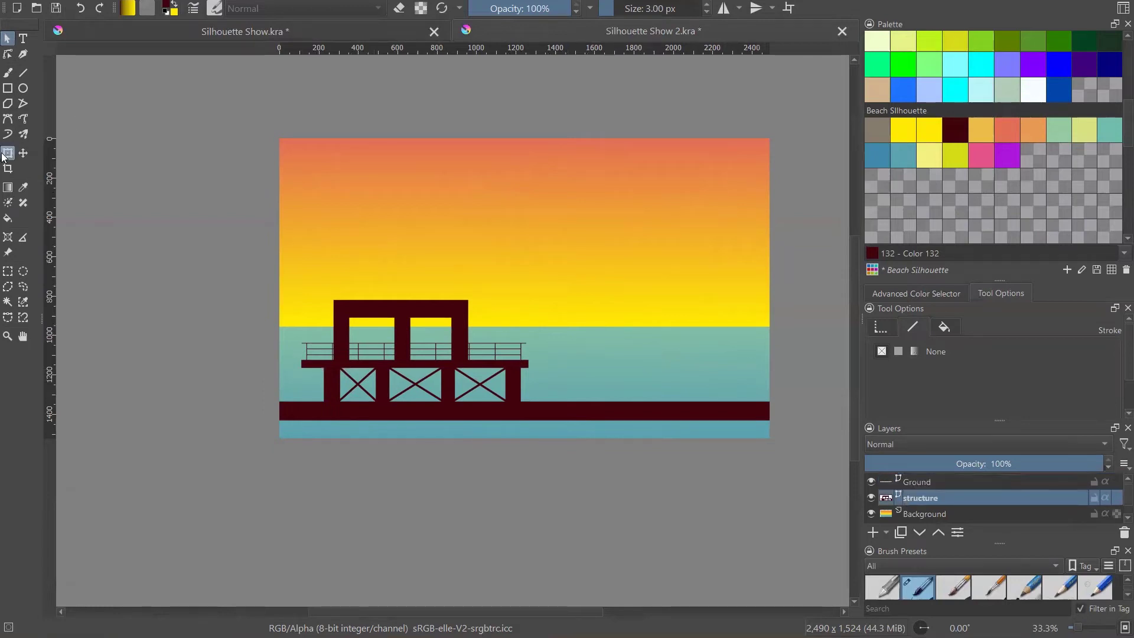
pyautogui.press('Right')
pyautogui.press('Right')
pyautogui.press('Right')
pyautogui.press('Right')
pyautogui.press('Right')
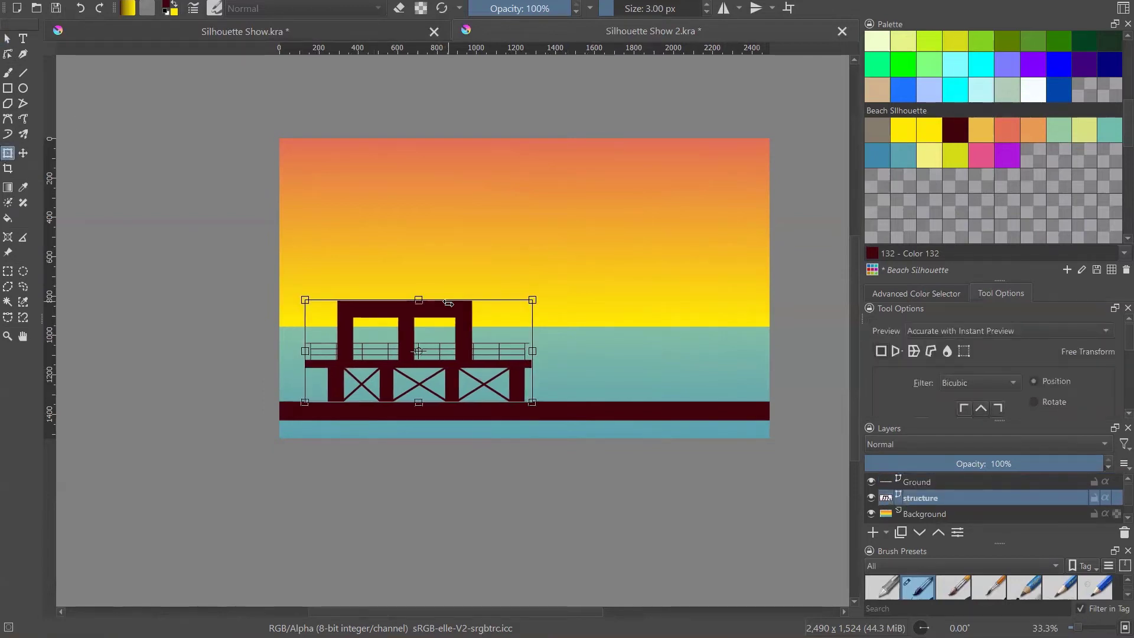
pyautogui.press('Right')
pyautogui.press('Right')
pyautogui.press('Right')
pyautogui.press('Right')
pyautogui.press('Right')
pyautogui.press('Right')
pyautogui.press('Right')
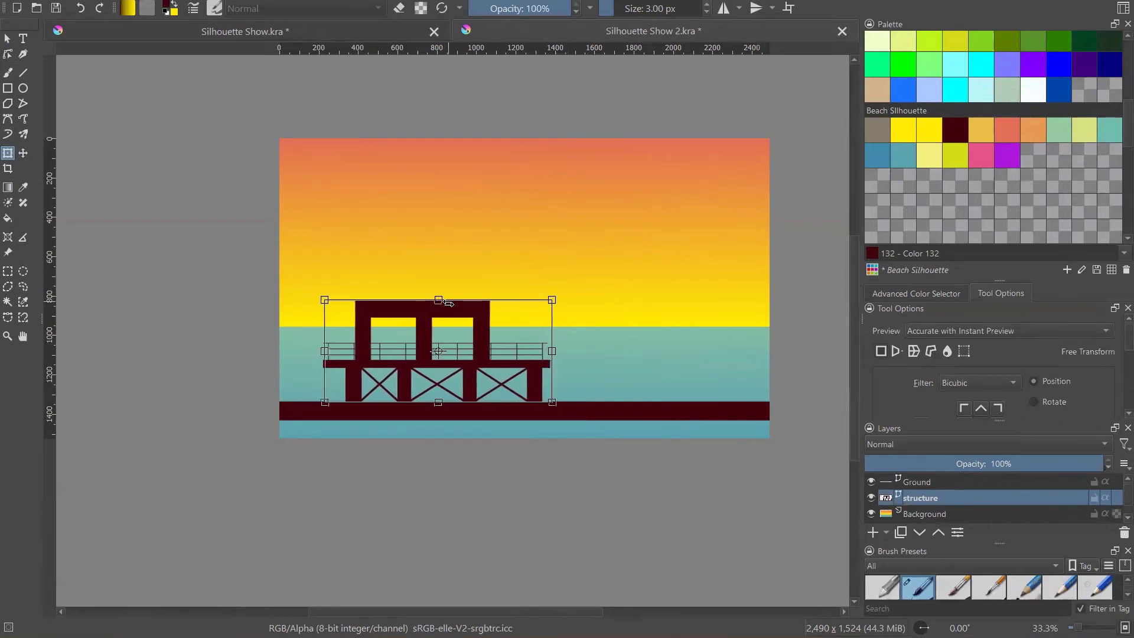
pyautogui.click(7, 38)
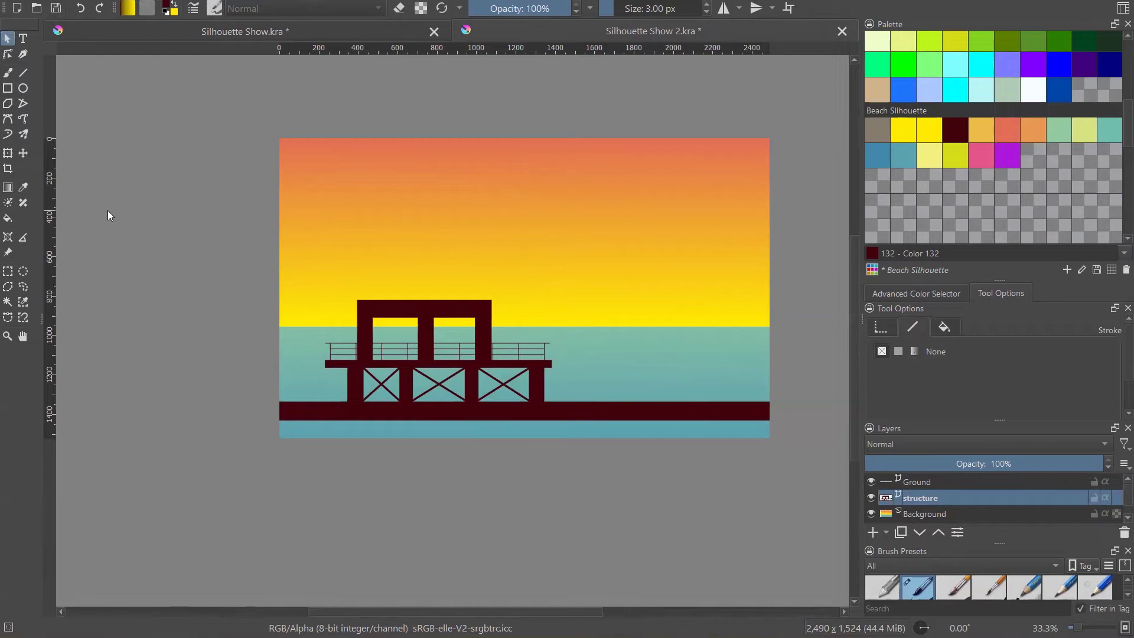
# - Save the drawing, then select coconut tree.jpg in the Silhouette Show folder
pyautogui.hotkey('ctrl', 's')
pyautogui.click(361, 561)
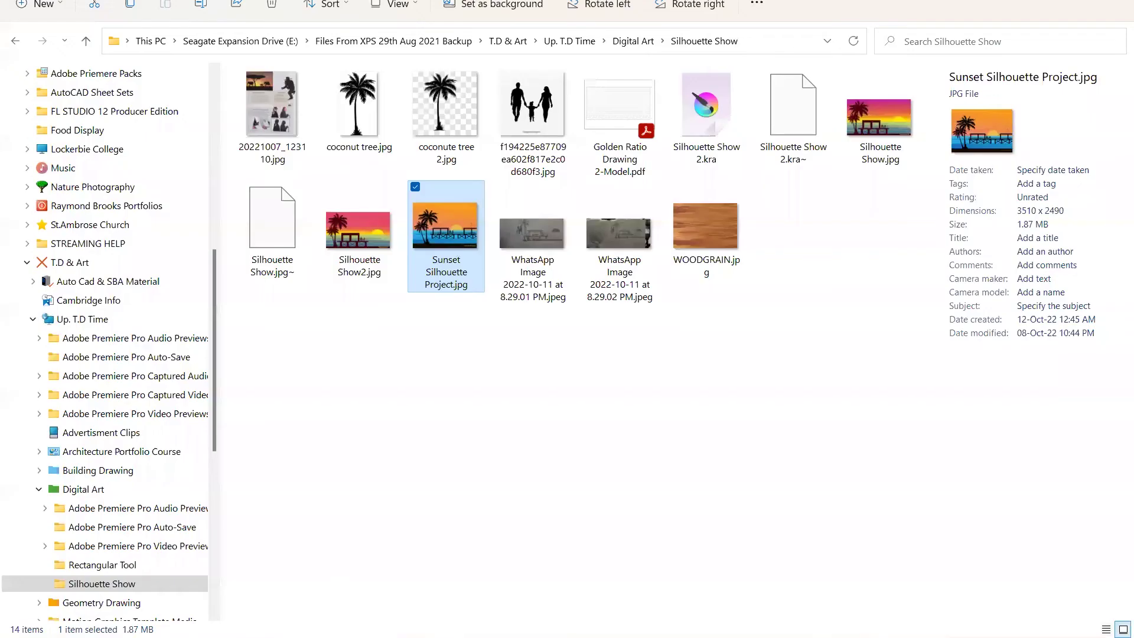
pyautogui.click(445, 121)
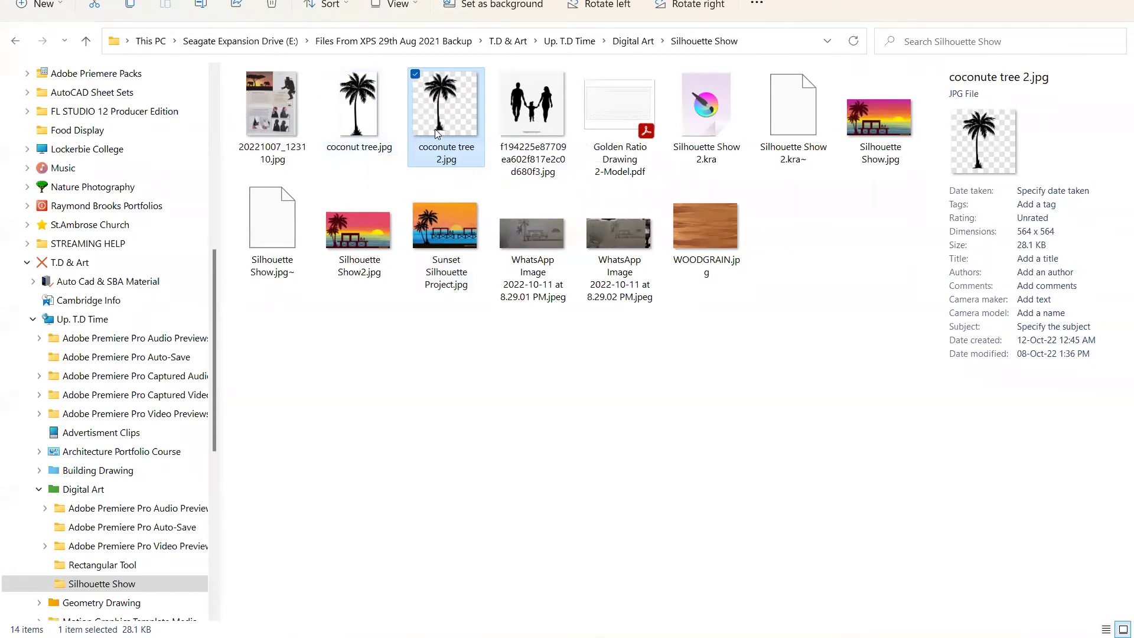
pyautogui.click(367, 115)
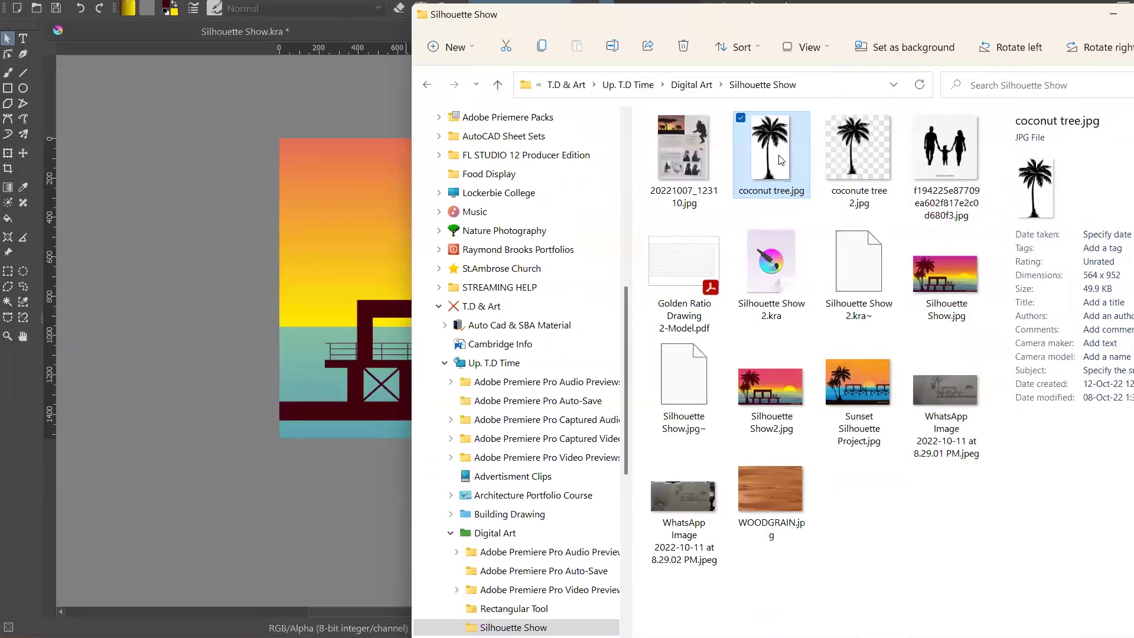
# - Insert coconut tree.jpg as a new layer at the top-left of the canvas, above the pier
pyautogui.moveTo(778, 158); pyautogui.dragTo(259, 213)
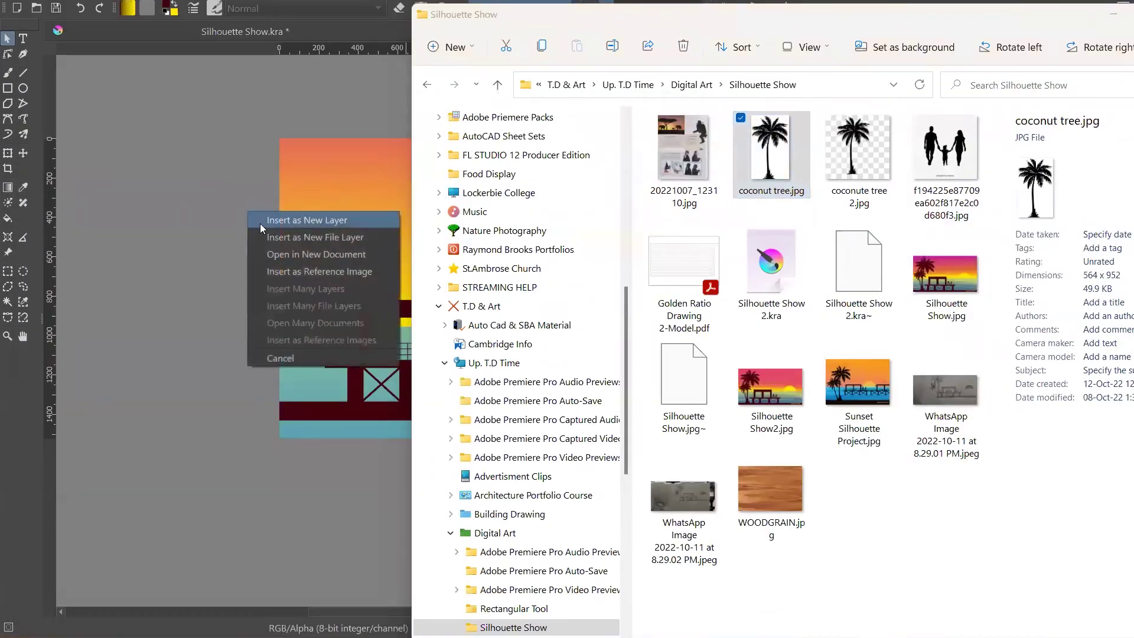
pyautogui.click(260, 220)
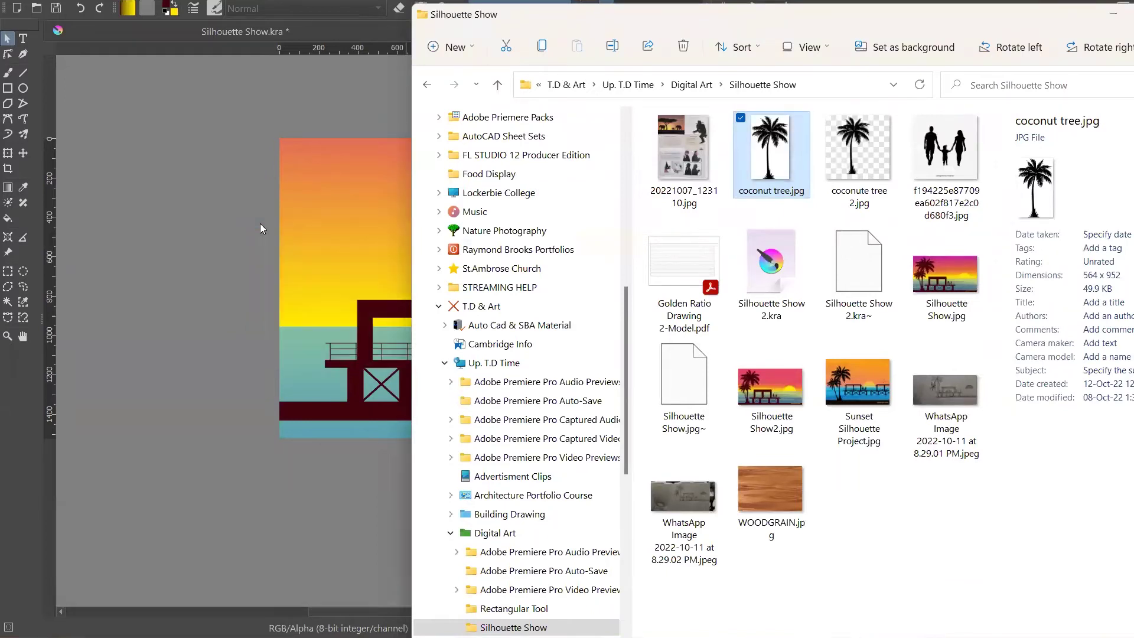
pyautogui.click(7, 38)
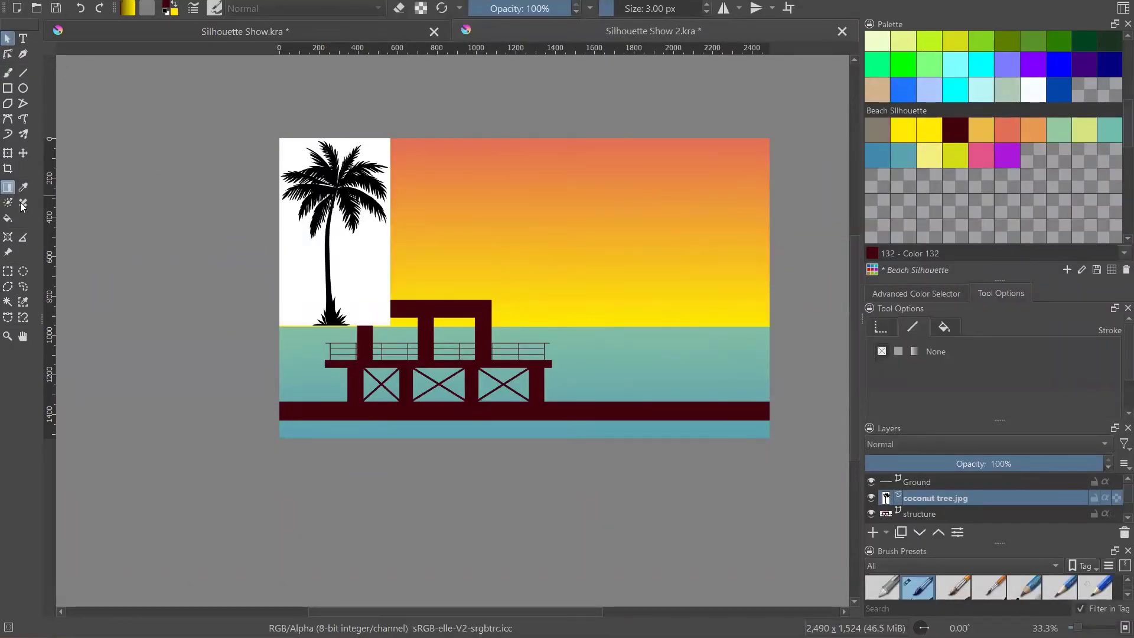
pyautogui.scroll(2, 353, 247)
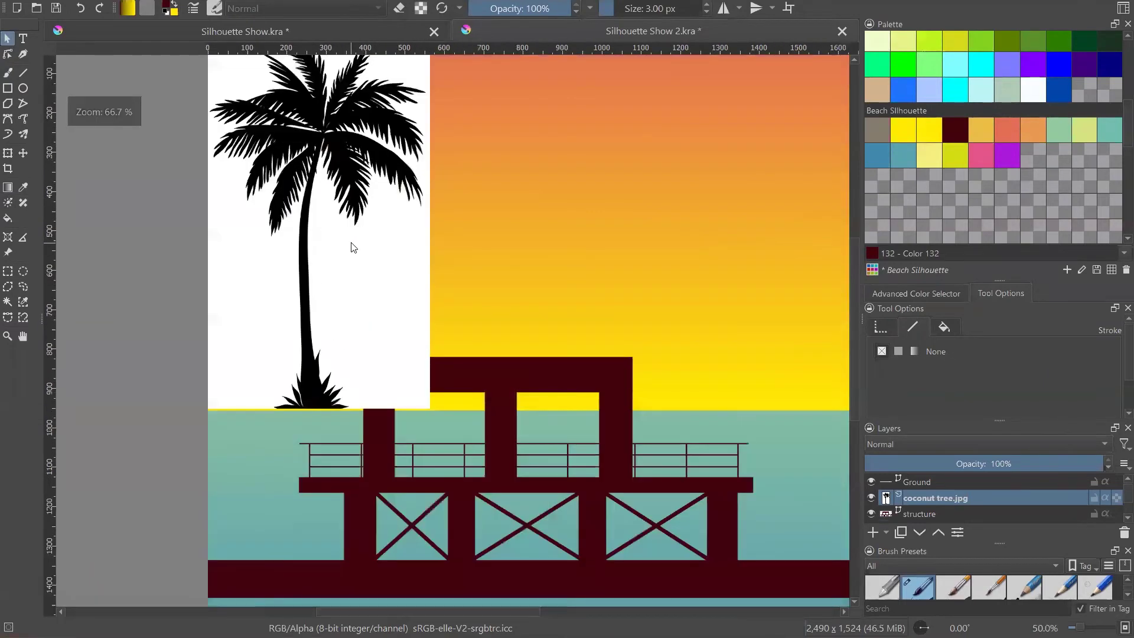
pyautogui.scroll(1, 353, 247)
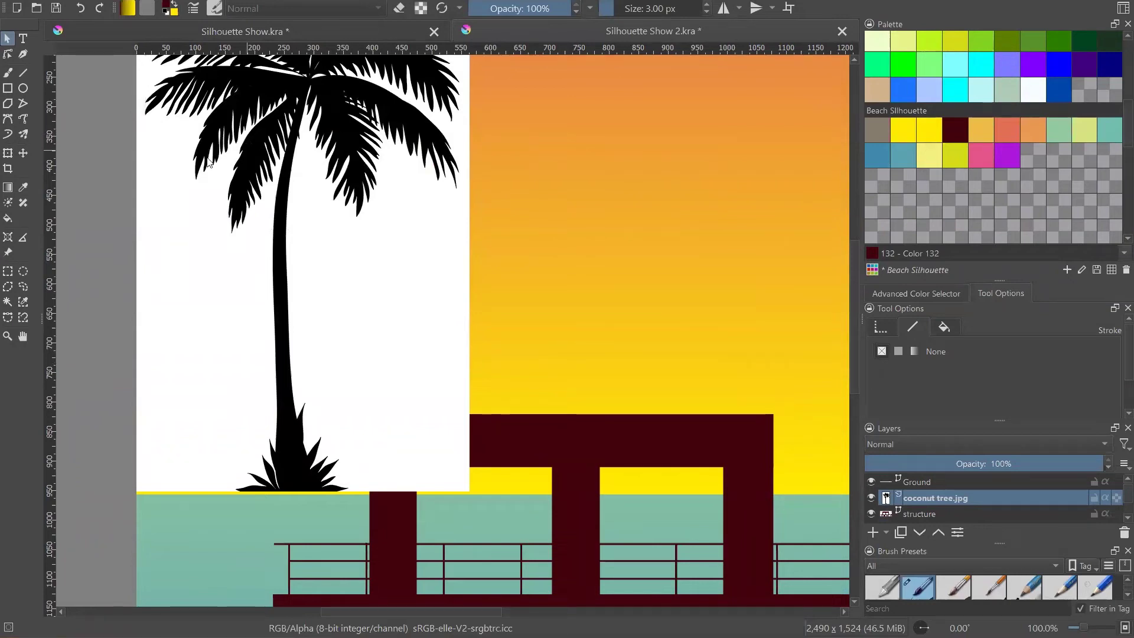
pyautogui.click(7, 302)
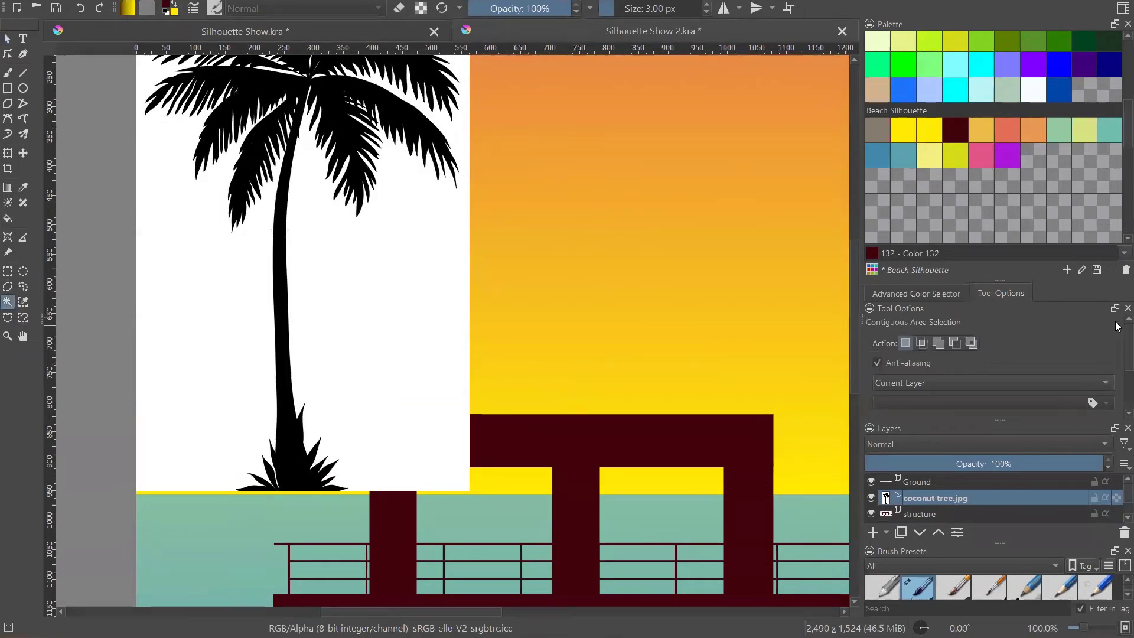
# - Fill the selected palm shape with dark maroon on Paint Layer 2
pyautogui.scroll(-3, 1117, 345)
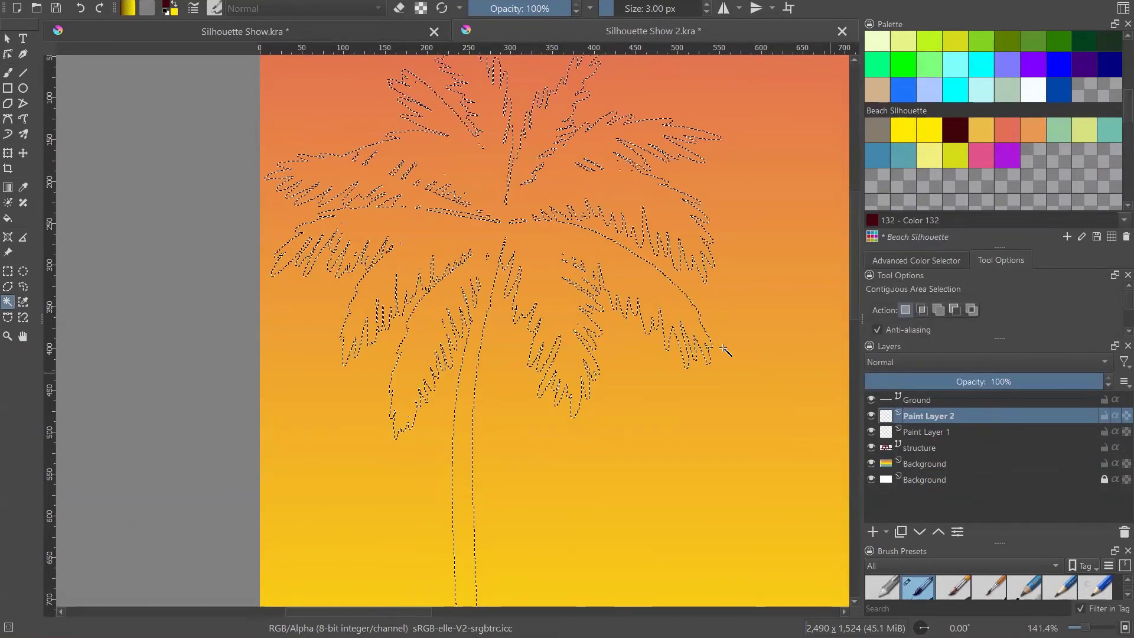
pyautogui.click(8, 219)
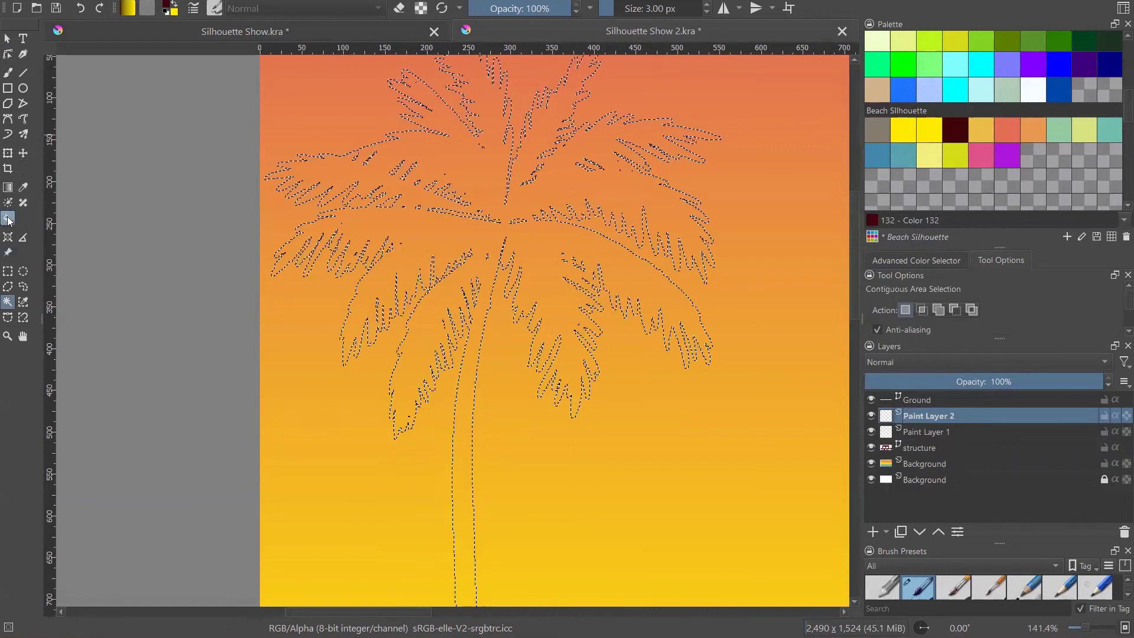
pyautogui.click(479, 167)
pyautogui.scroll(-4, 488, 180)
pyautogui.scroll(2, 488, 183)
pyautogui.scroll(3, 488, 184)
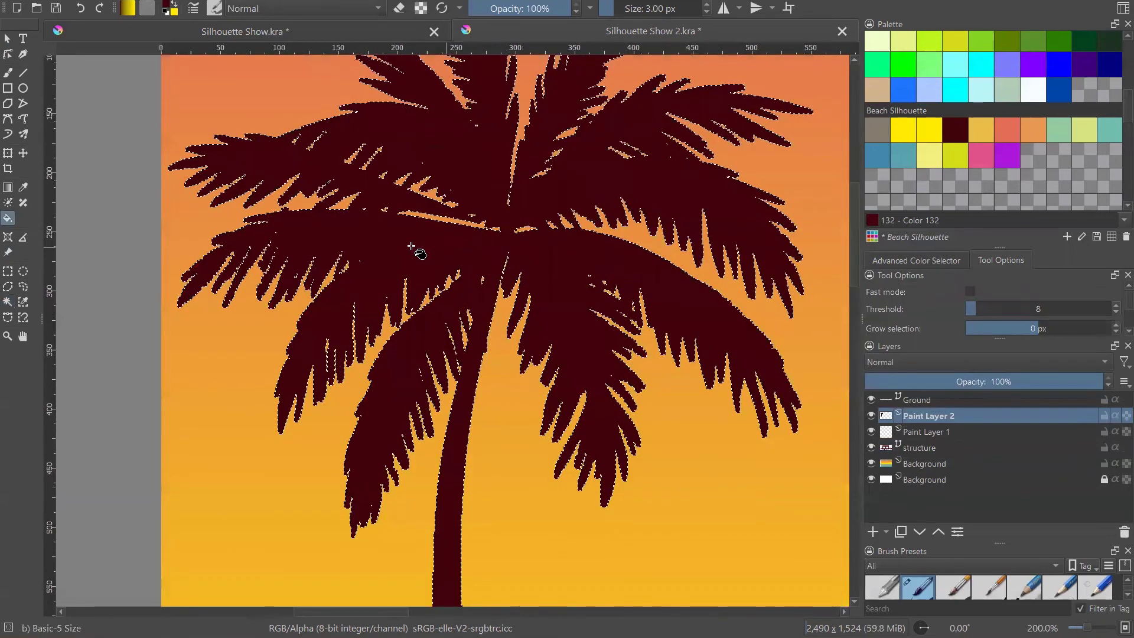
pyautogui.scroll(1, 571, 291)
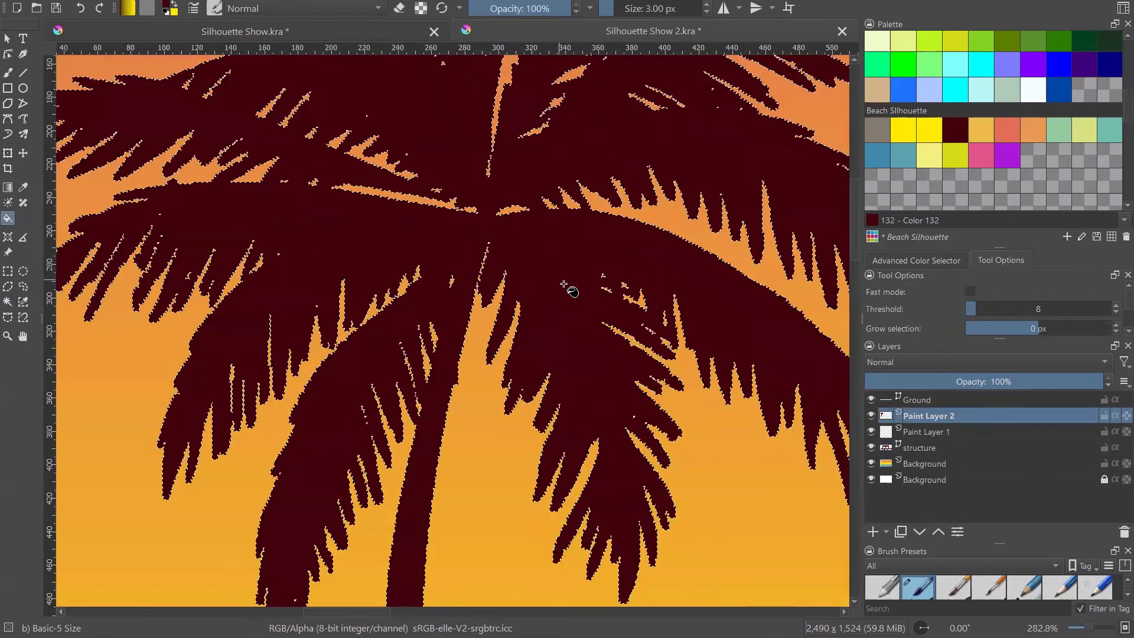
pyautogui.scroll(-2, 568, 284)
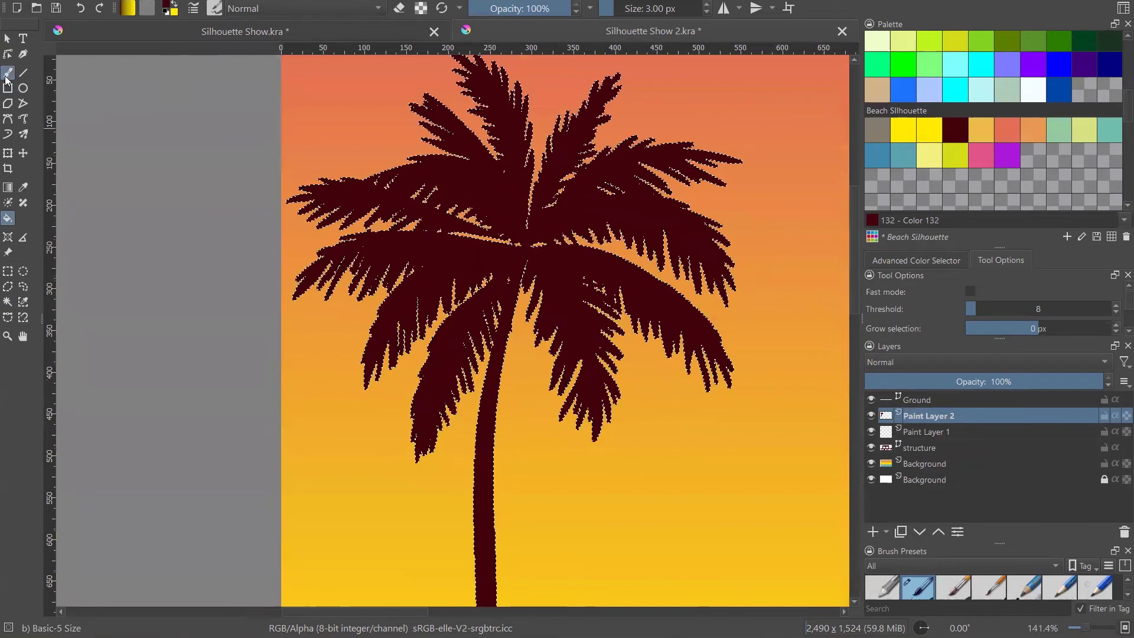
# - Set the freehand brush size to 213.53 px
pyautogui.click(7, 75)
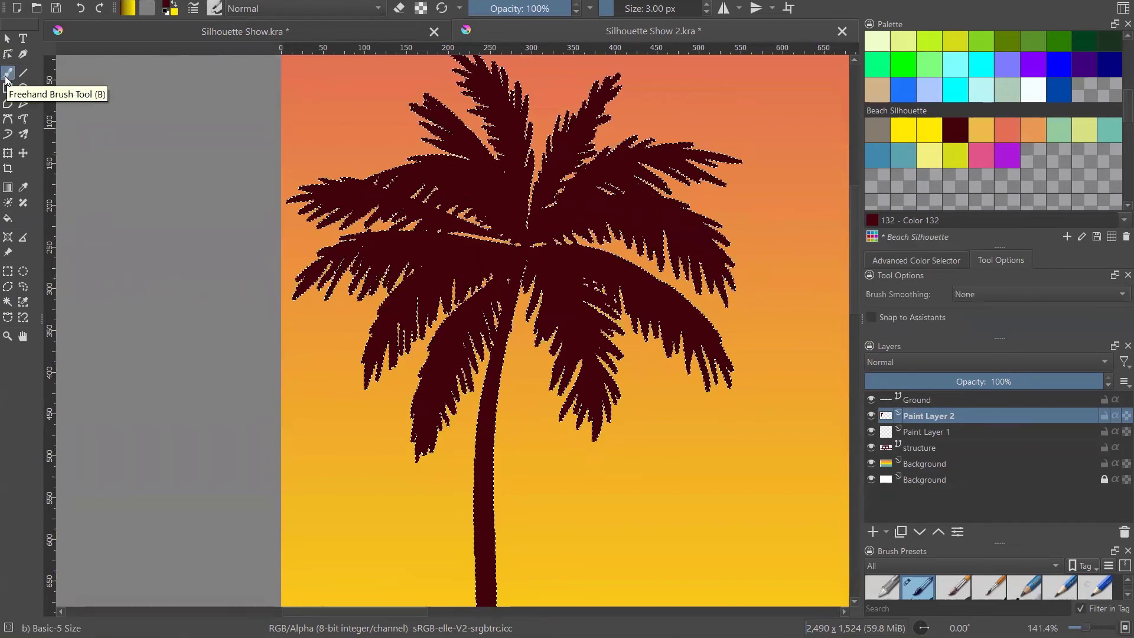
pyautogui.moveTo(424, 285); pyautogui.dragTo(479, 286)
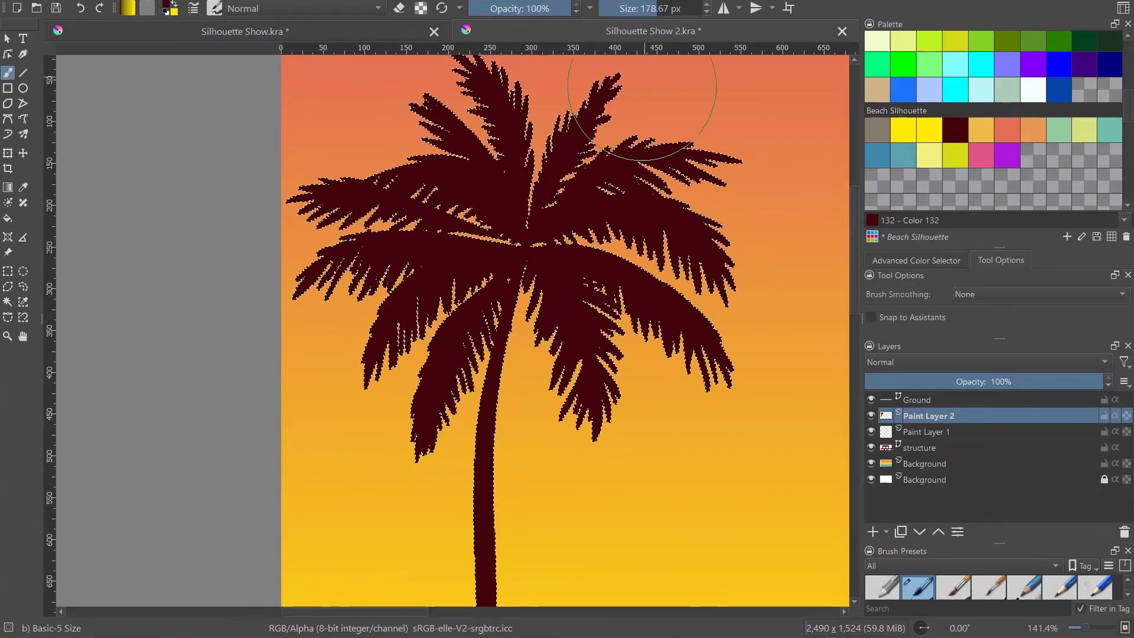
pyautogui.click(657, 6)
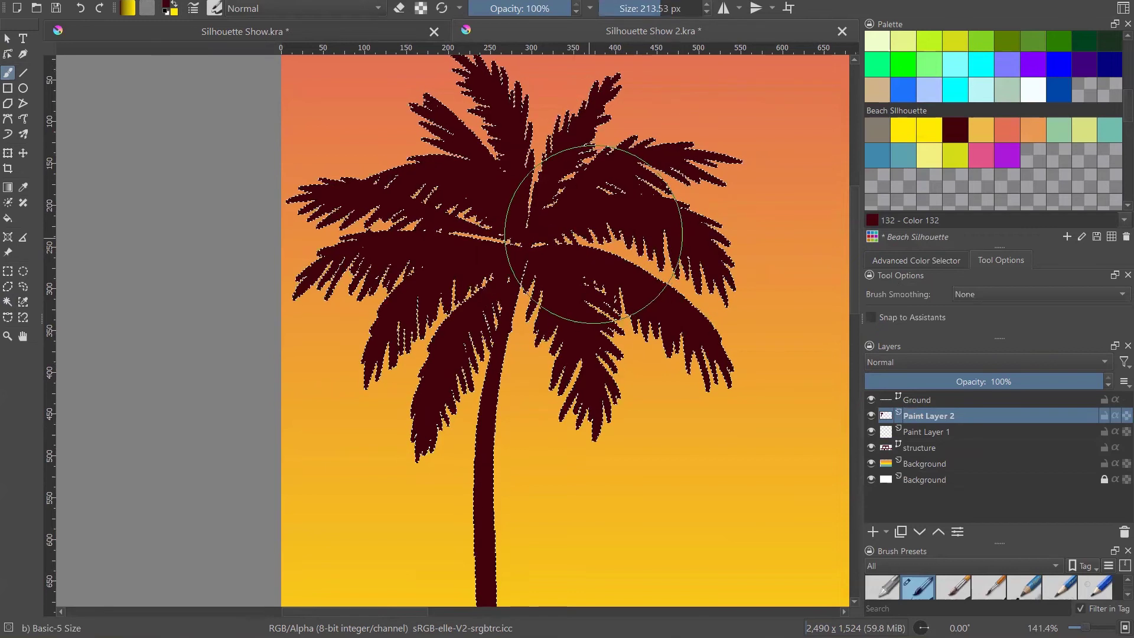
# - Review the palm silhouette against the whole pier scene, toggling Paint Layer 2's visibility
pyautogui.press('-')
pyautogui.press('-')
pyautogui.press('-')
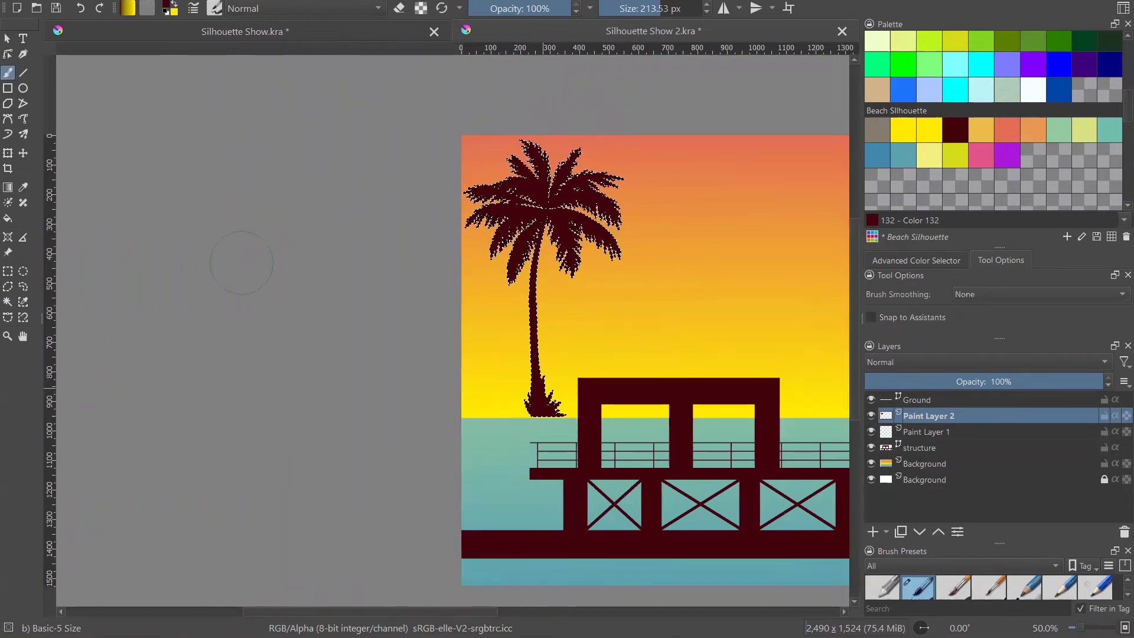
pyautogui.press('+')
pyautogui.press('+')
pyautogui.press('+')
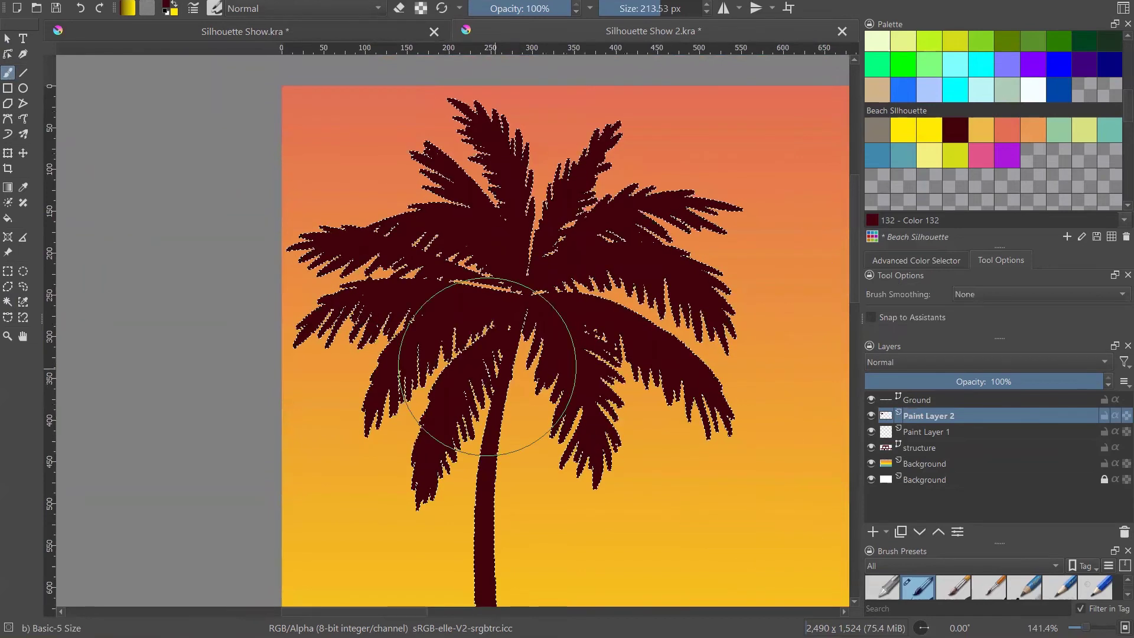
pyautogui.press('-')
pyautogui.press('-')
pyautogui.press('-')
pyautogui.press('-')
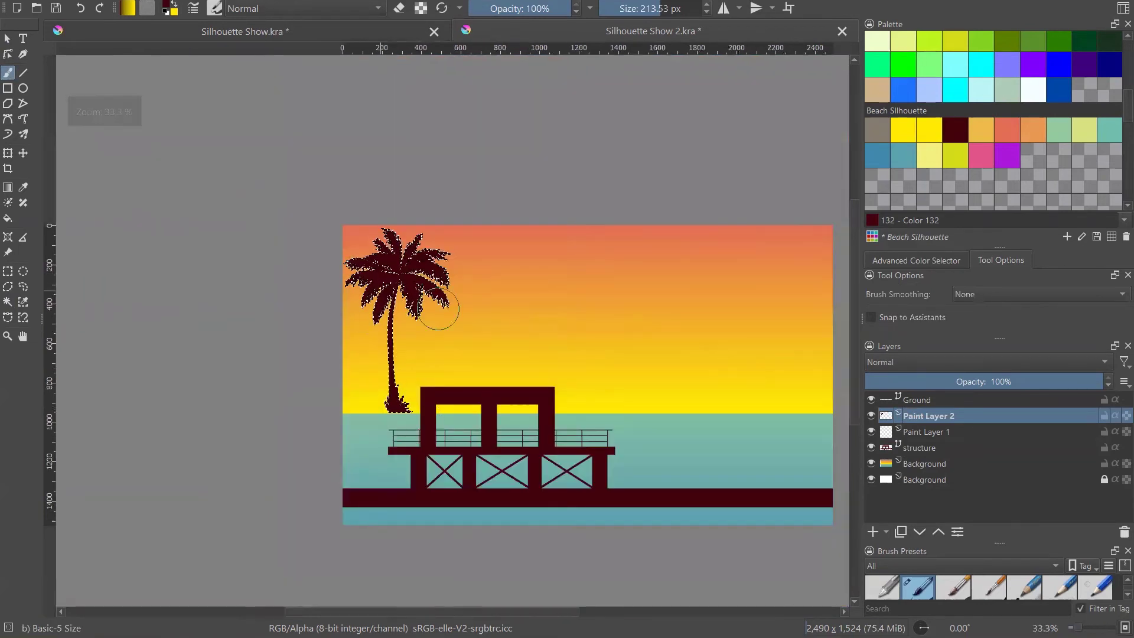
pyautogui.press('+')
pyautogui.press('+')
pyautogui.press('+')
pyautogui.press('+')
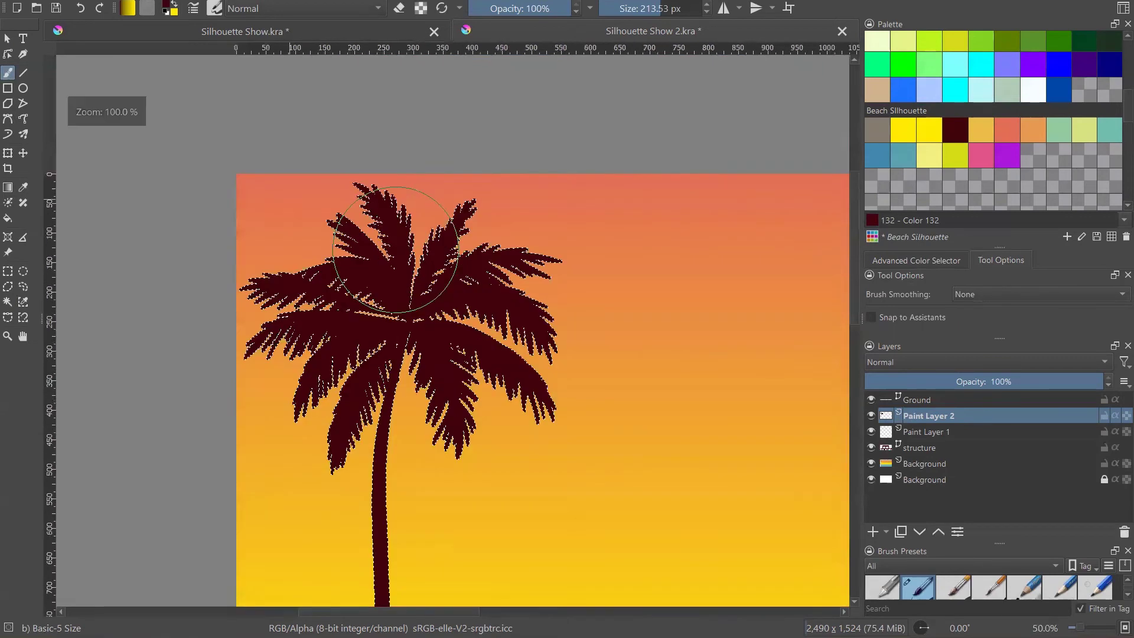
pyautogui.press('-')
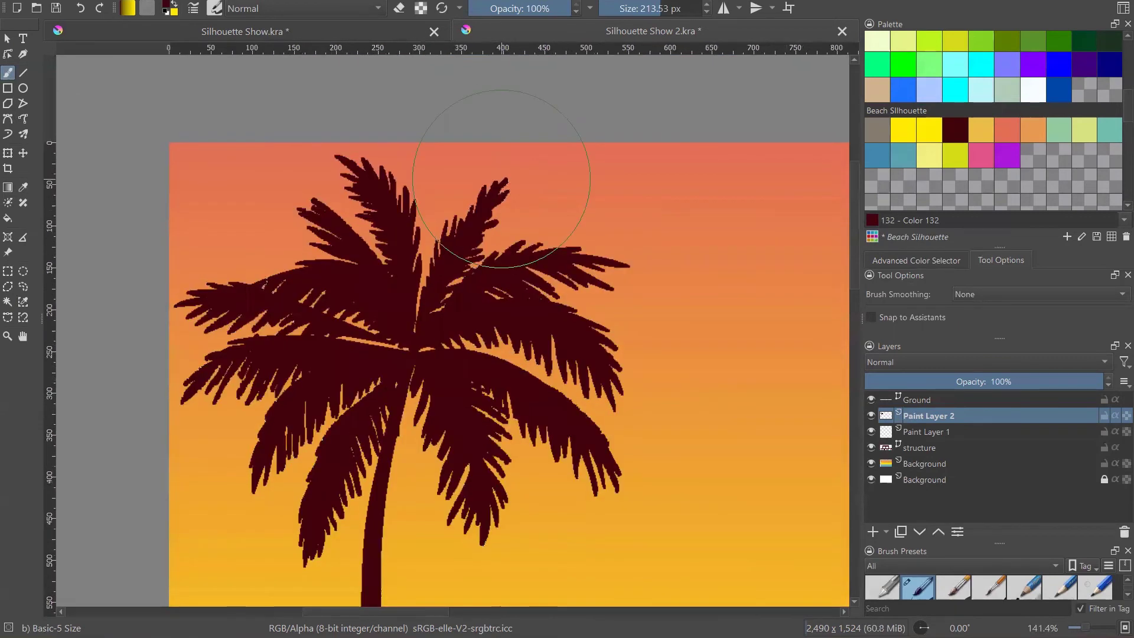
pyautogui.press('-')
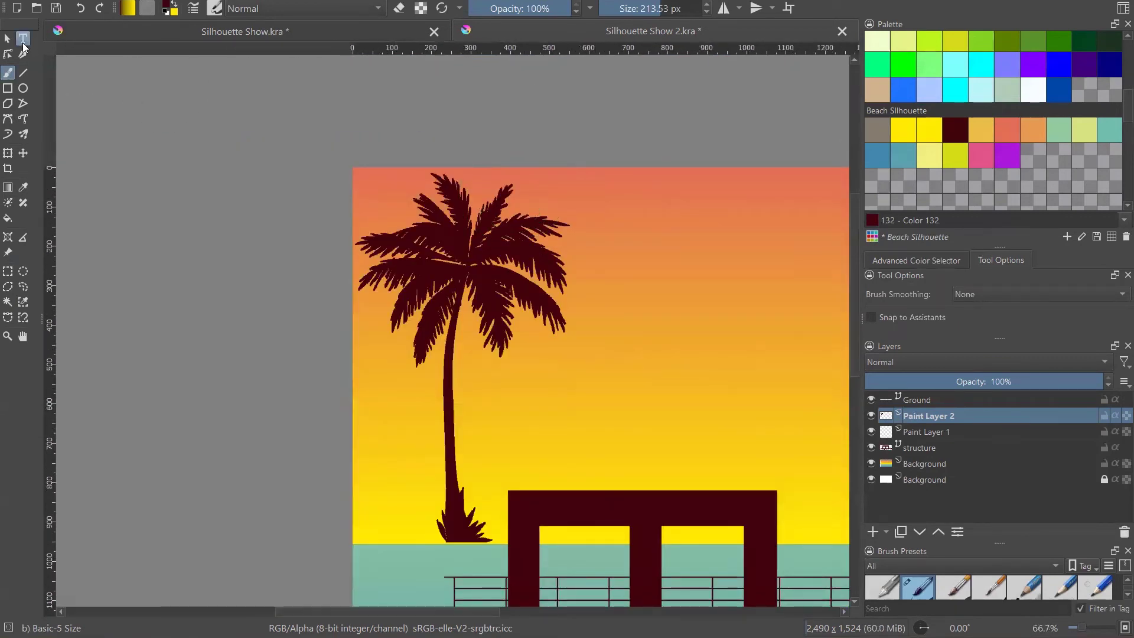
pyautogui.click(8, 39)
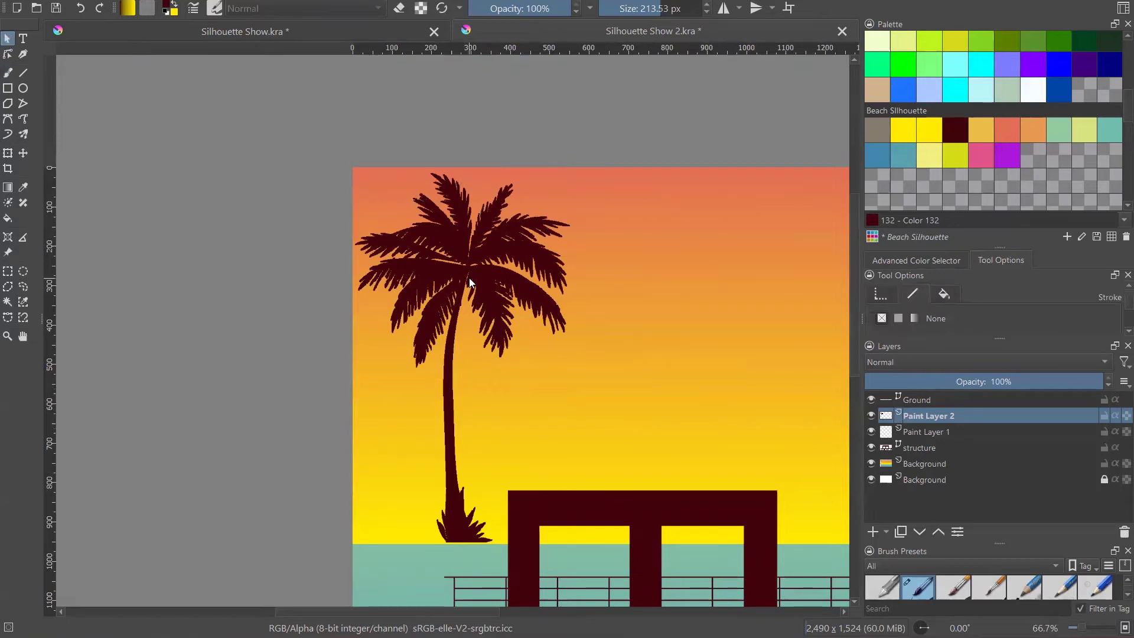
pyautogui.press('+')
pyautogui.press('+')
pyautogui.press('+')
pyautogui.click(451, 189)
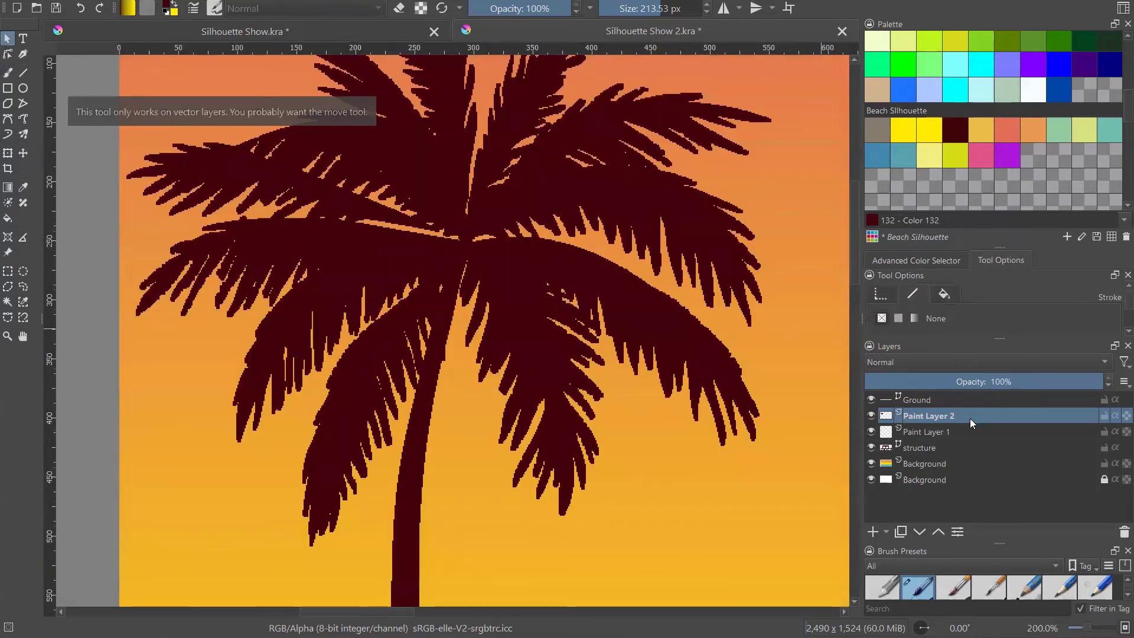
pyautogui.click(871, 416)
pyautogui.click(871, 416)
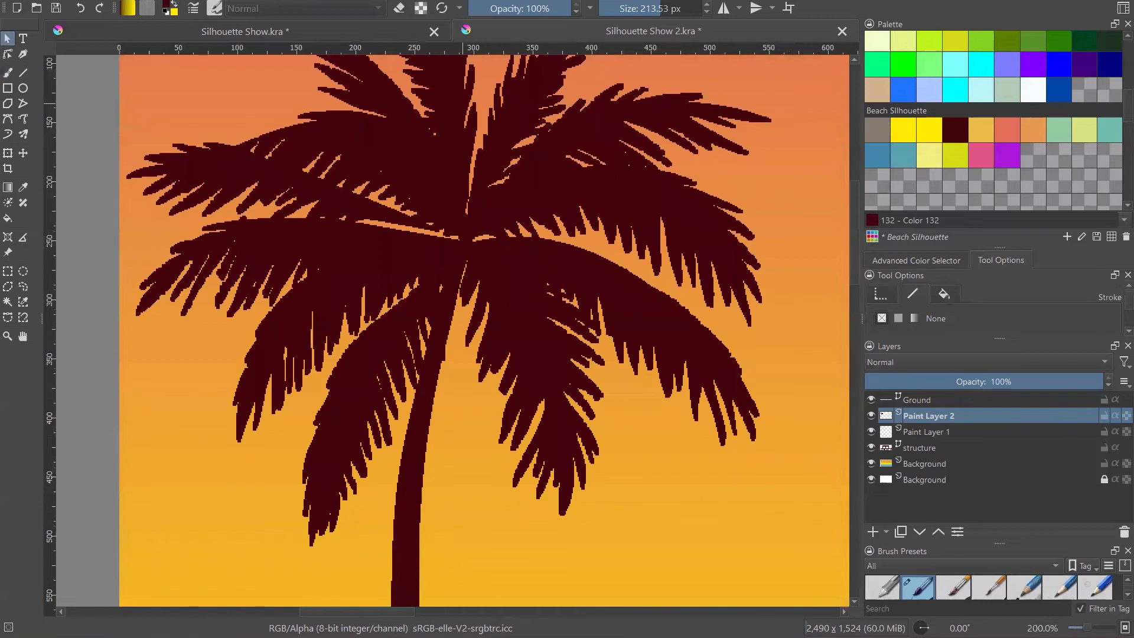
# - Apply the Enhance > Sharpen filter to the palm tree layer
pyautogui.hotkey('alt', 'l')
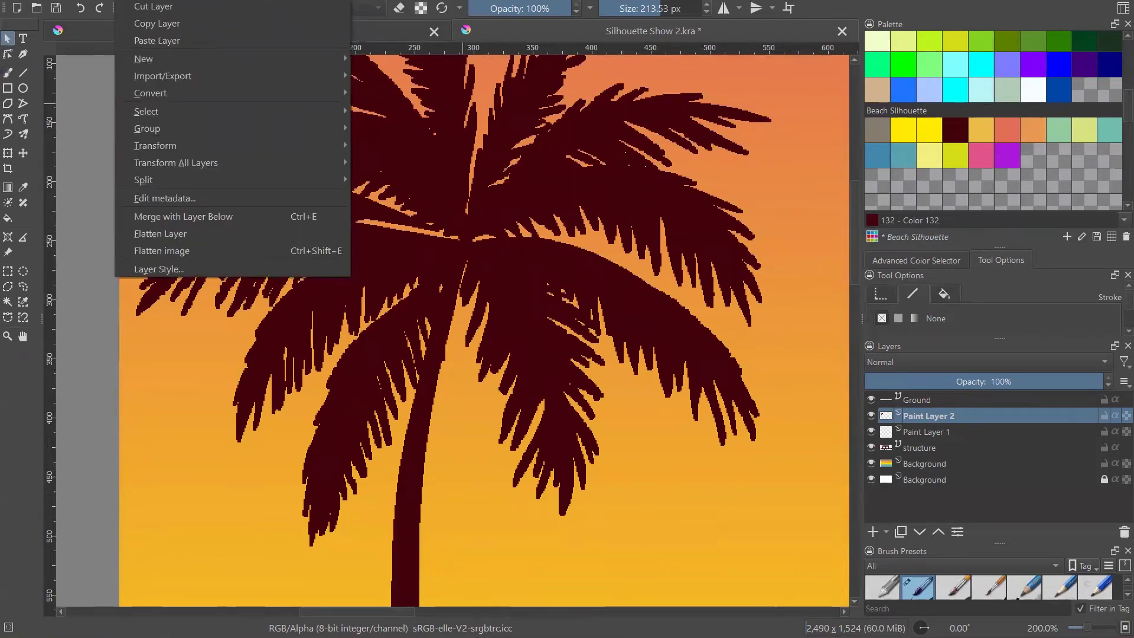
pyautogui.press('Escape')
pyautogui.hotkey('alt', 'v')
pyautogui.press('Right')
pyautogui.press('Right')
pyautogui.press('Right')
pyautogui.press('Right')
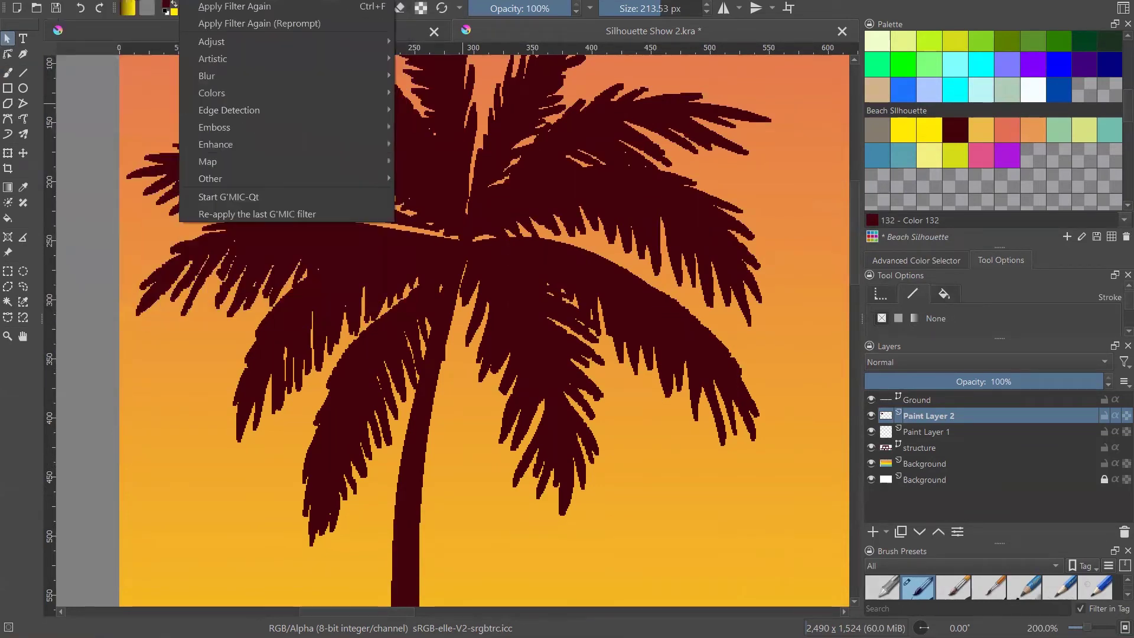
pyautogui.moveTo(248, 144)
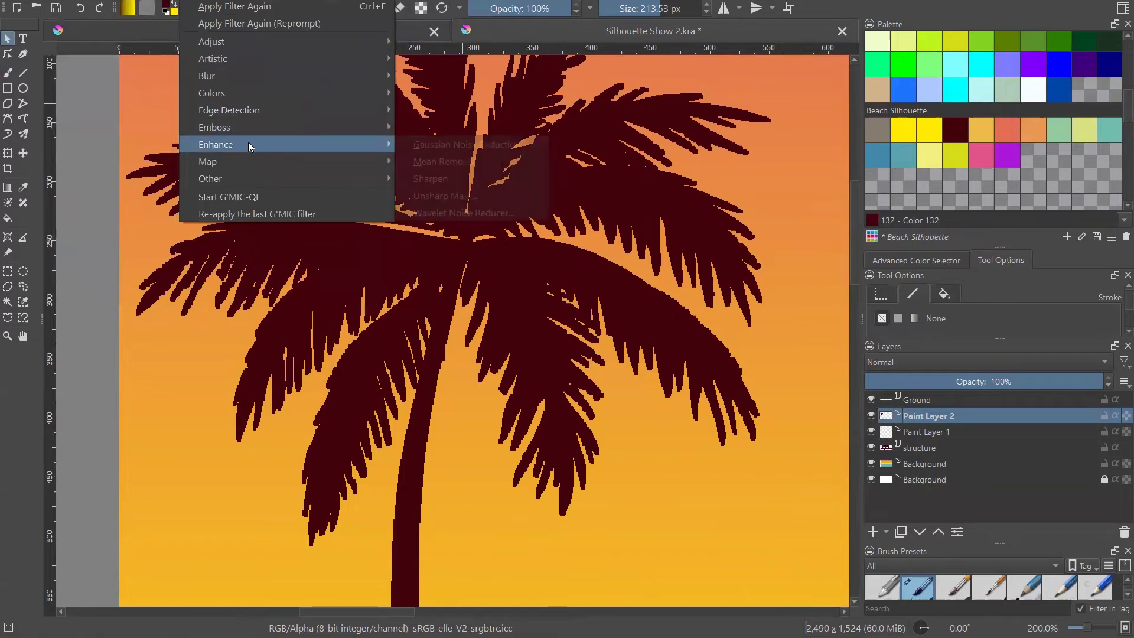
pyautogui.click(443, 178)
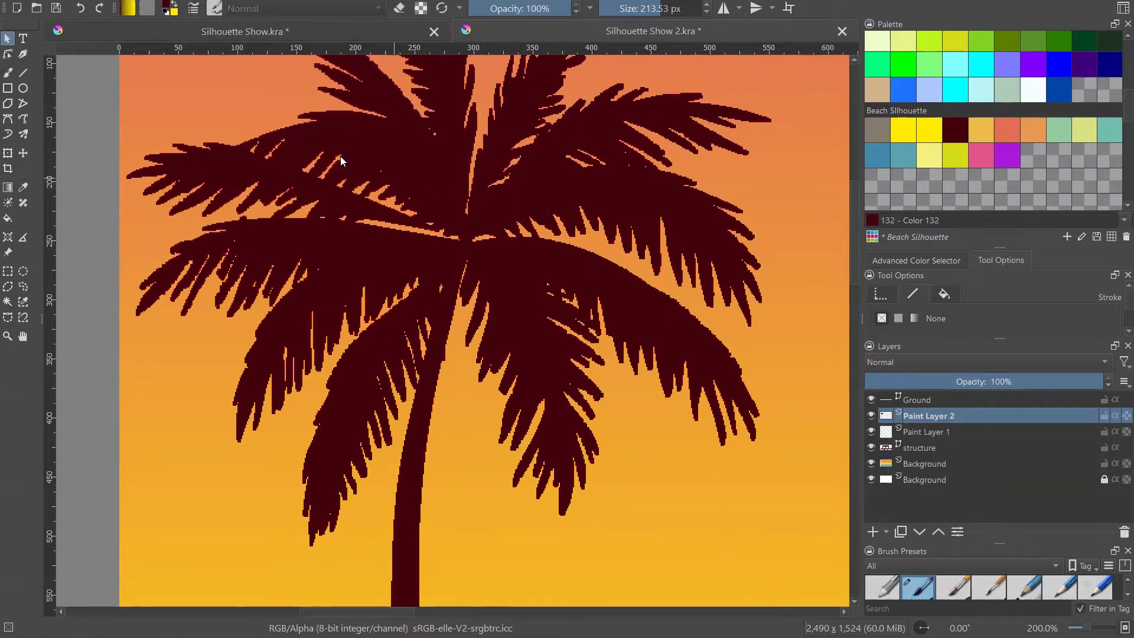
pyautogui.scroll(3, 294, 142)
pyautogui.scroll(2, 294, 143)
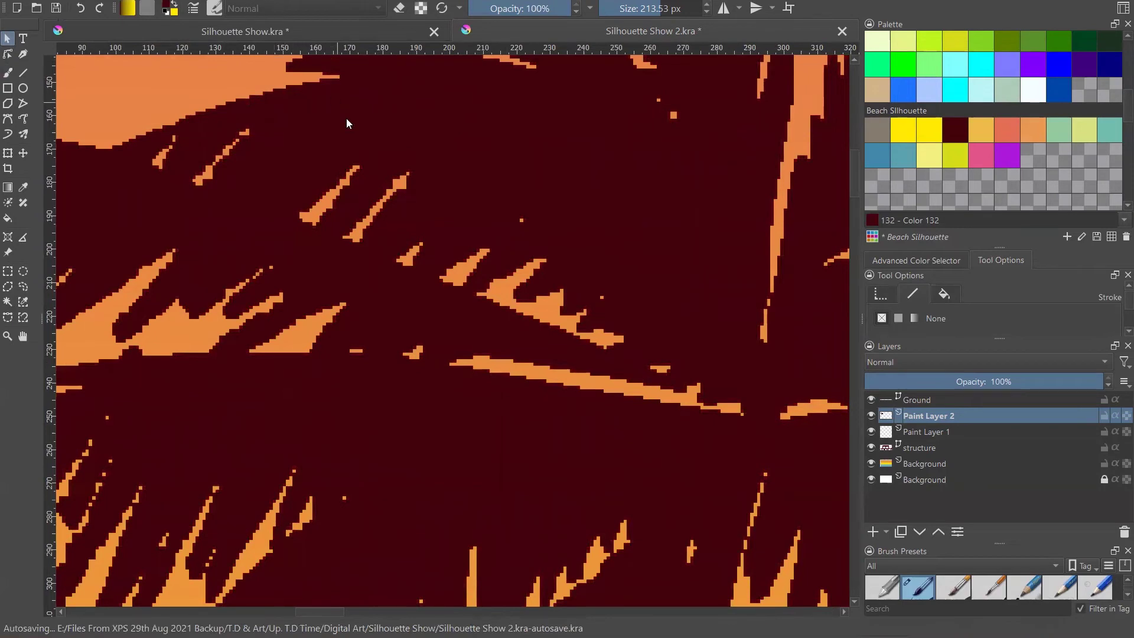
pyautogui.scroll(-2, 352, 133)
# - Apply Sharpen to the palm a second time, then zoom out
pyautogui.click(245, 2)
pyautogui.click(245, 1)
pyautogui.click(192, 1)
pyautogui.moveTo(243, 146)
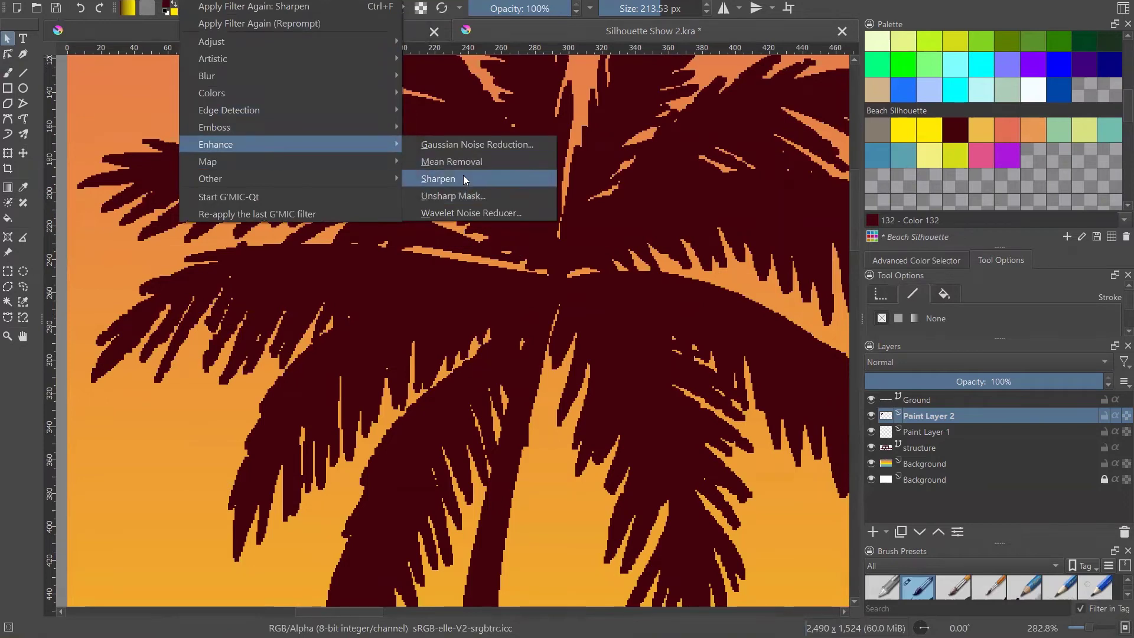
pyautogui.click(463, 178)
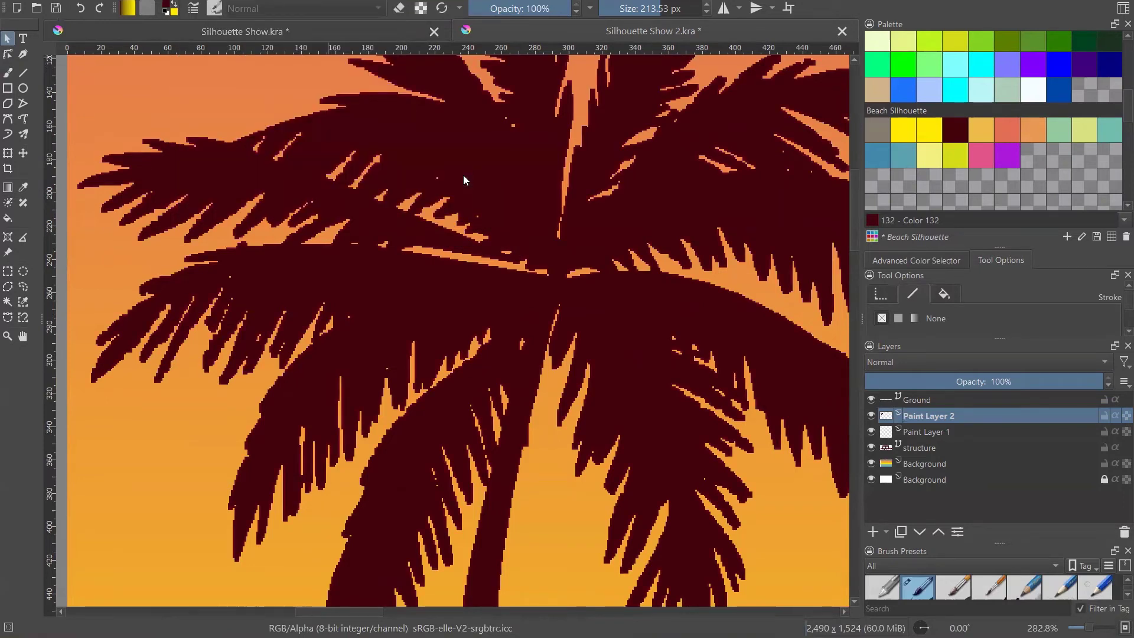
pyautogui.scroll(-1, 461, 196)
pyautogui.scroll(-4, 462, 195)
pyautogui.scroll(6, 514, 195)
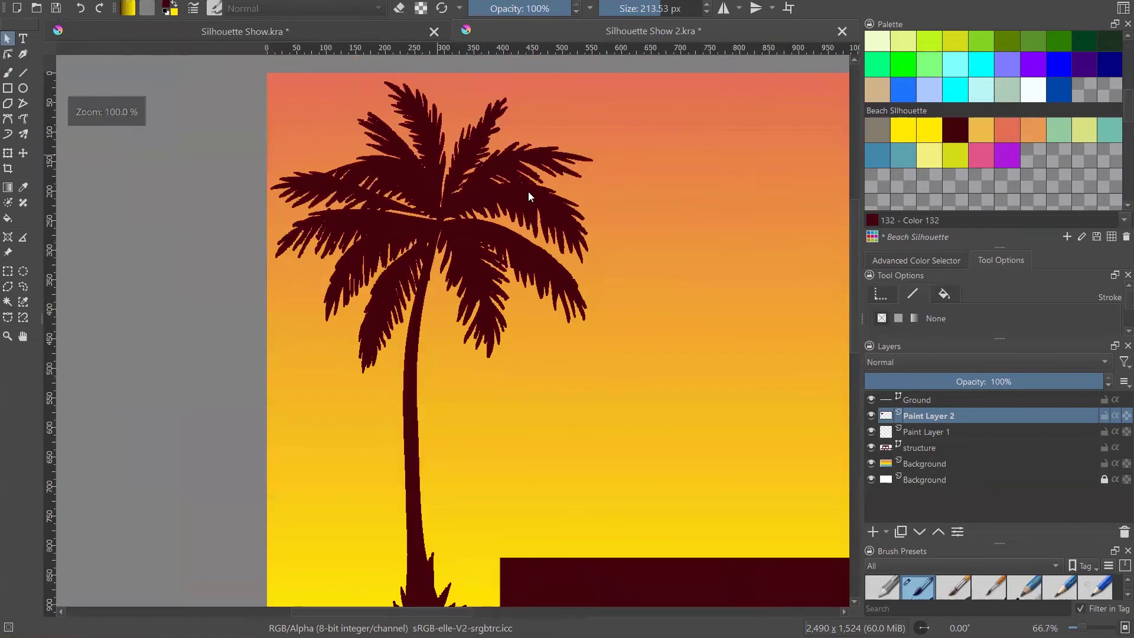
pyautogui.scroll(-1, 691, 259)
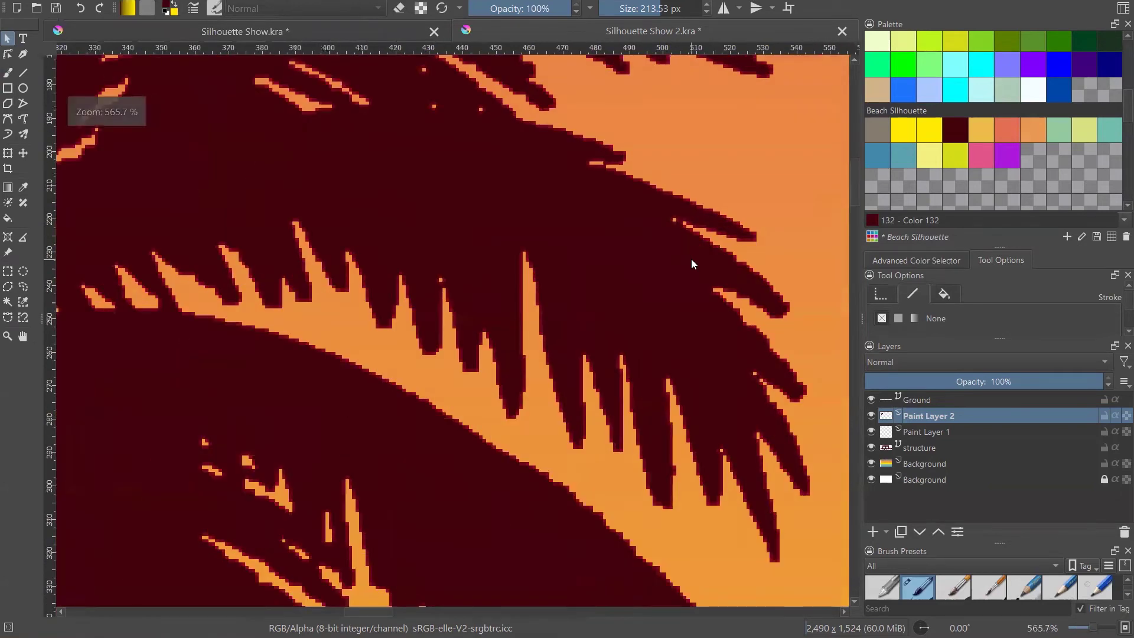
pyautogui.scroll(-3, 689, 261)
pyautogui.scroll(-2, 544, 229)
pyautogui.scroll(-2, 333, 207)
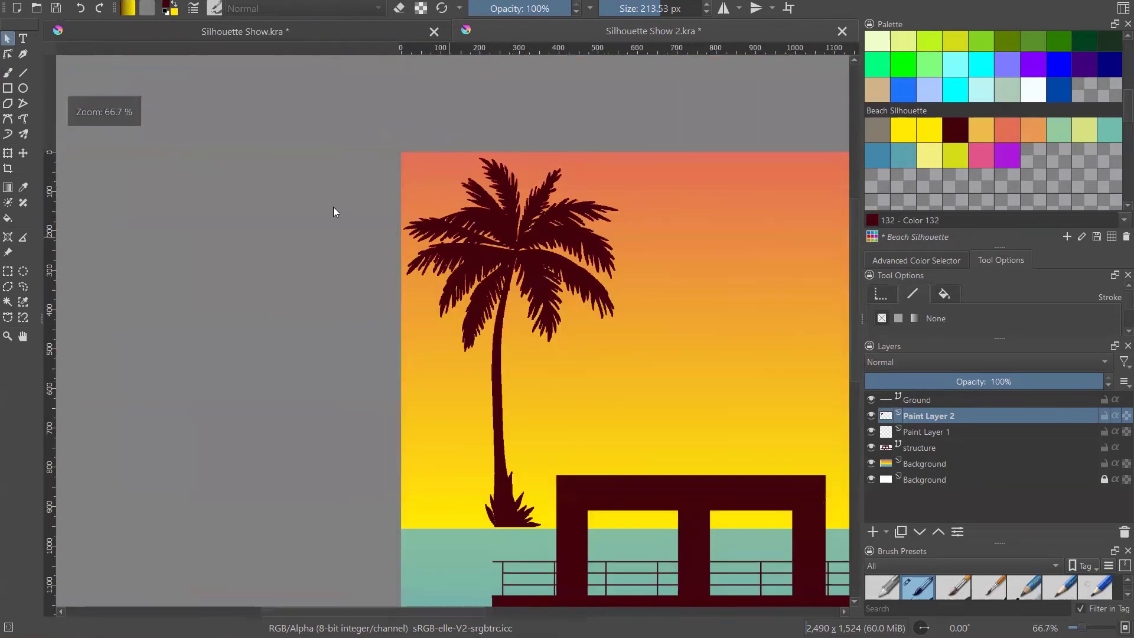
pyautogui.scroll(-1, 326, 232)
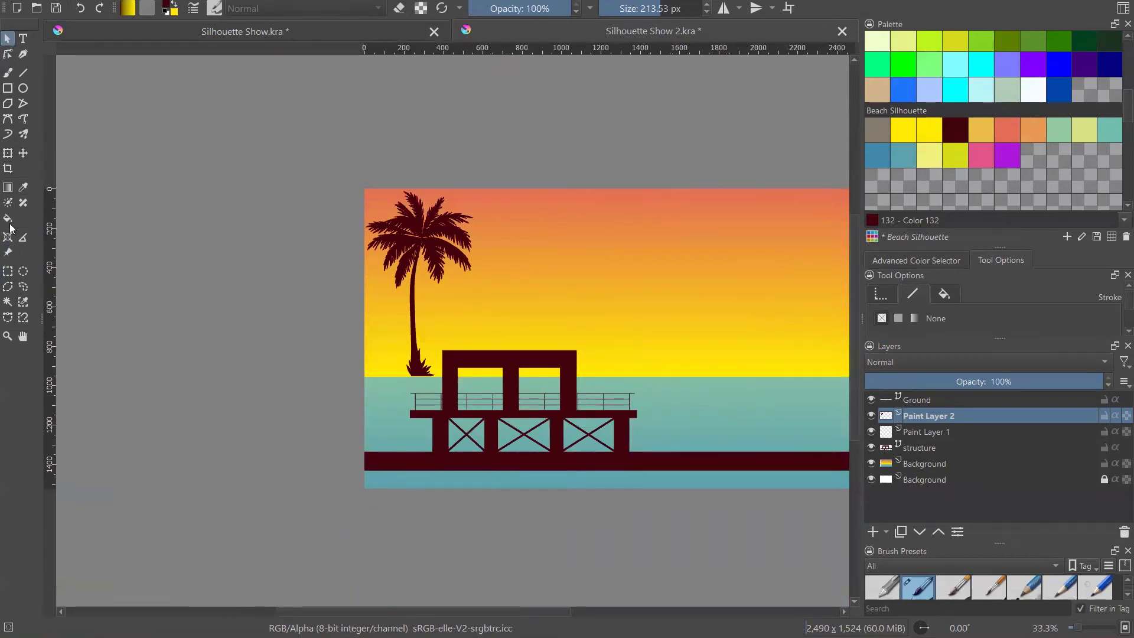
# - Move the palm down toward the pier and nudge the pier structure slightly right
pyautogui.click(7, 153)
pyautogui.moveTo(418, 337); pyautogui.dragTo(418, 419)
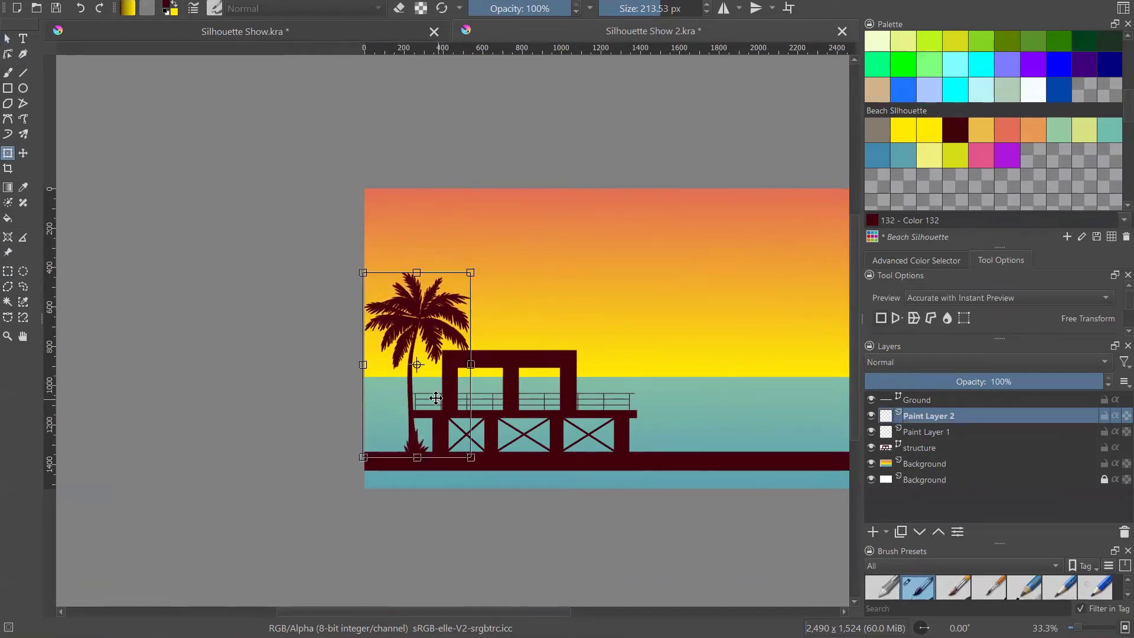
pyautogui.click(924, 448)
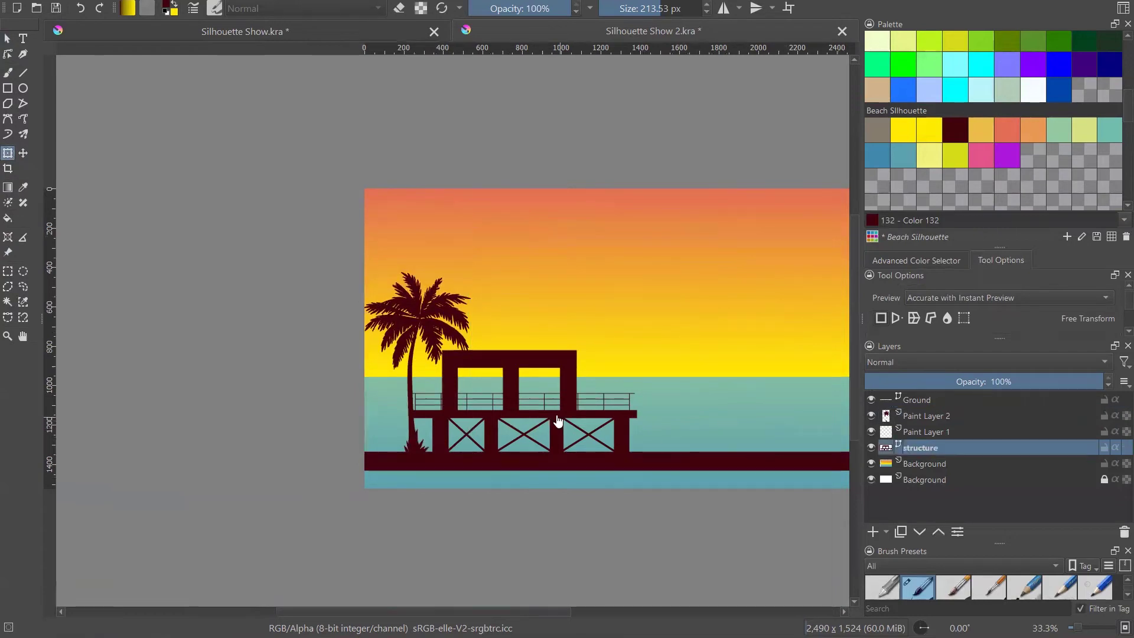
pyautogui.press('Right')
pyautogui.press('Right')
pyautogui.press('Right')
pyautogui.press('Right')
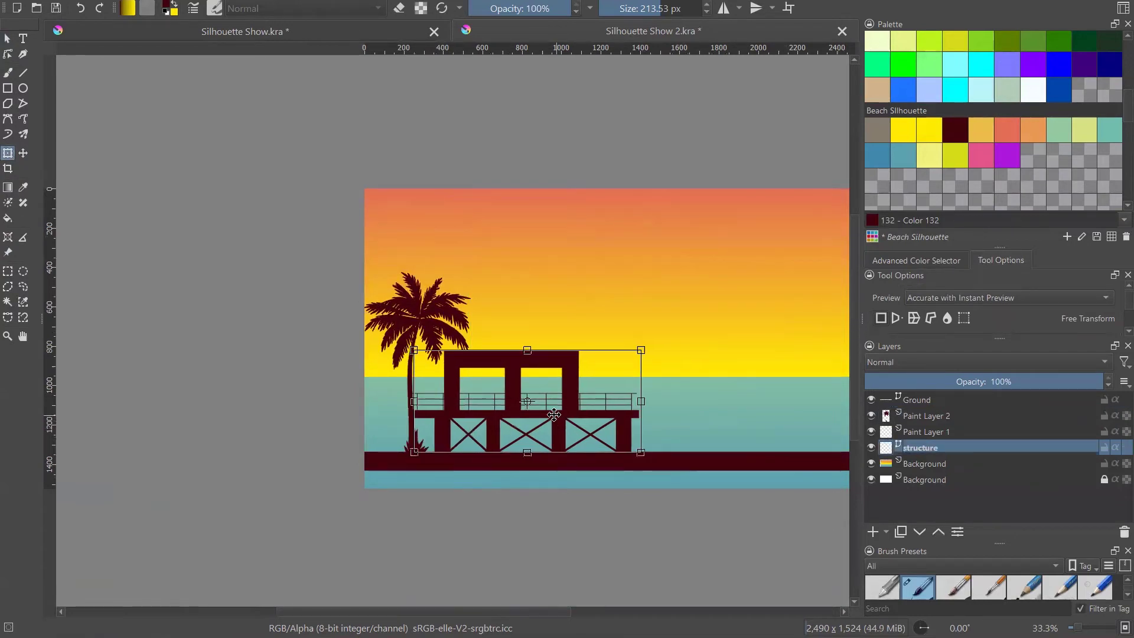
pyautogui.press('Right')
pyautogui.press('Right')
pyautogui.press('Right')
pyautogui.press('Right')
pyautogui.press('Right')
pyautogui.press('Right')
pyautogui.press('Right')
pyautogui.press('Right')
pyautogui.press('Right')
pyautogui.press('Right')
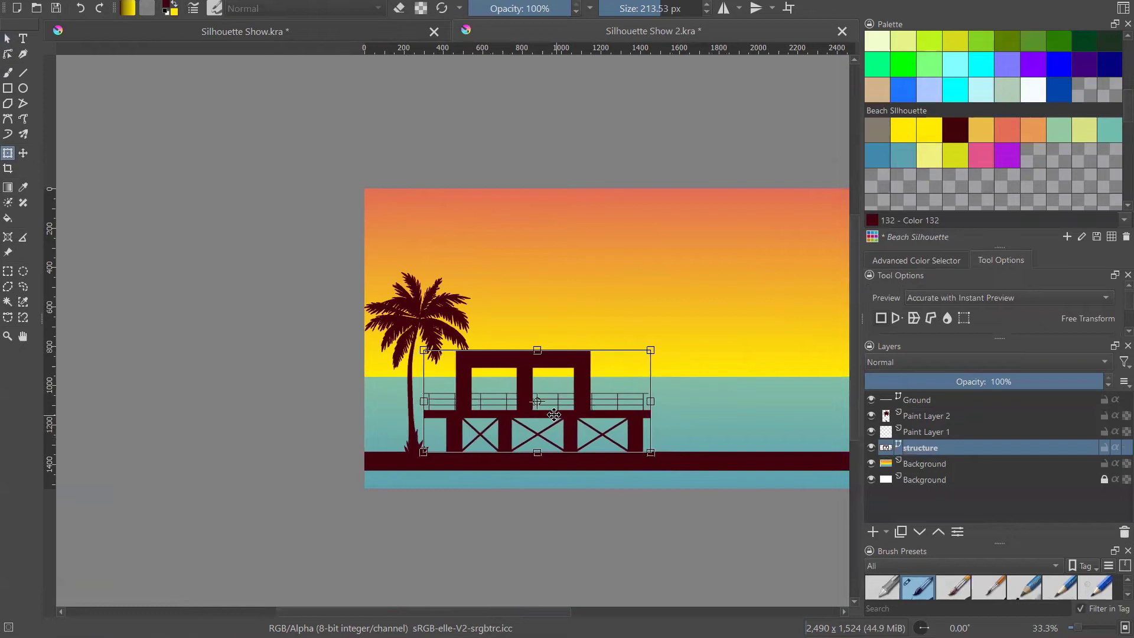
pyautogui.press('Right')
pyautogui.press('Right')
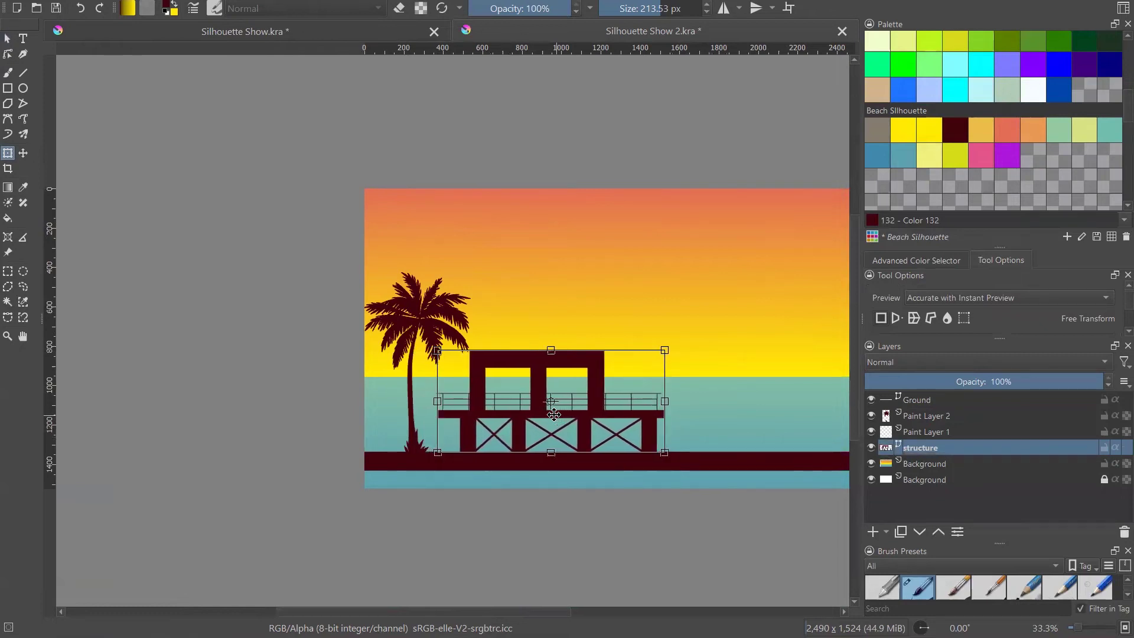
pyautogui.press('Left')
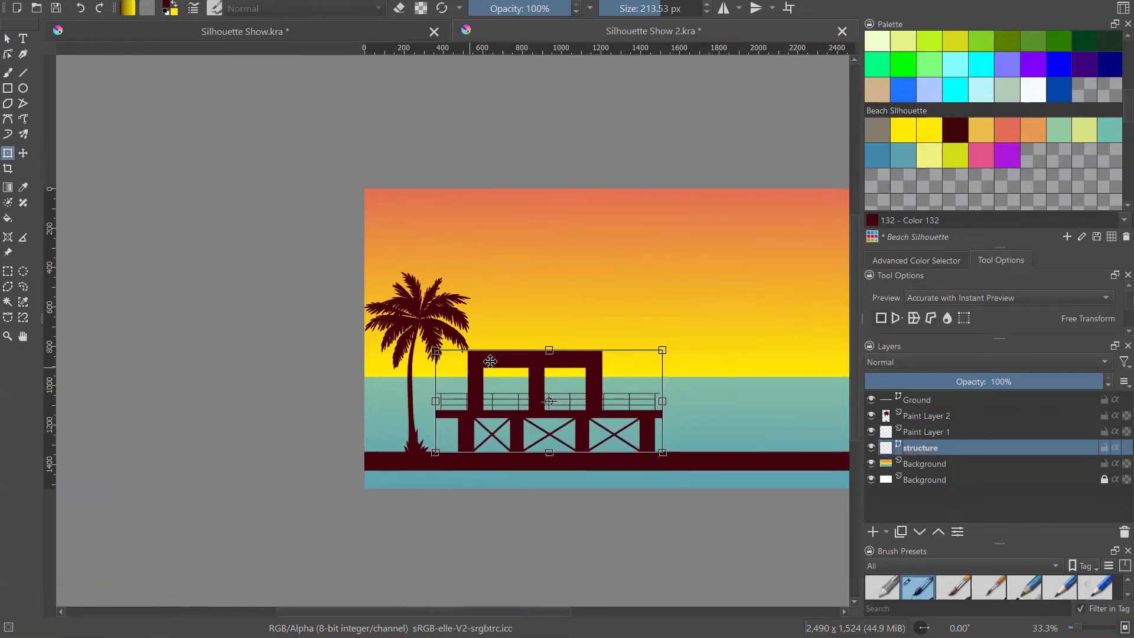
# - Shift the palm about 50 px right, then view the Silhouette Show.kra picture
pyautogui.click(939, 417)
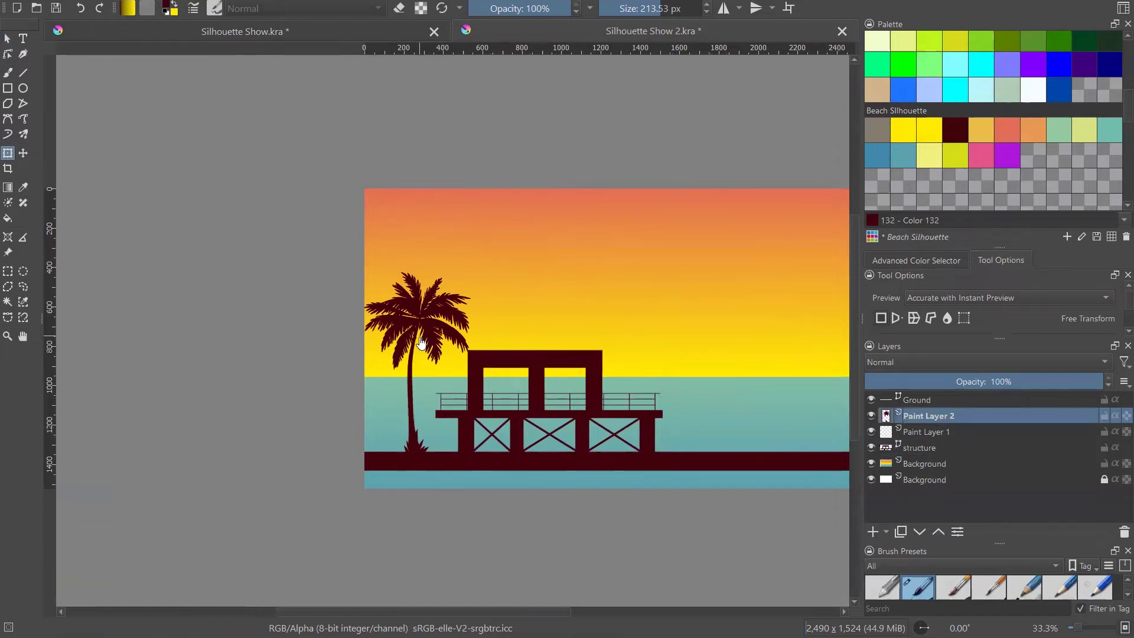
pyautogui.scroll(2, 422, 319)
pyautogui.moveTo(423, 287); pyautogui.dragTo(460, 283)
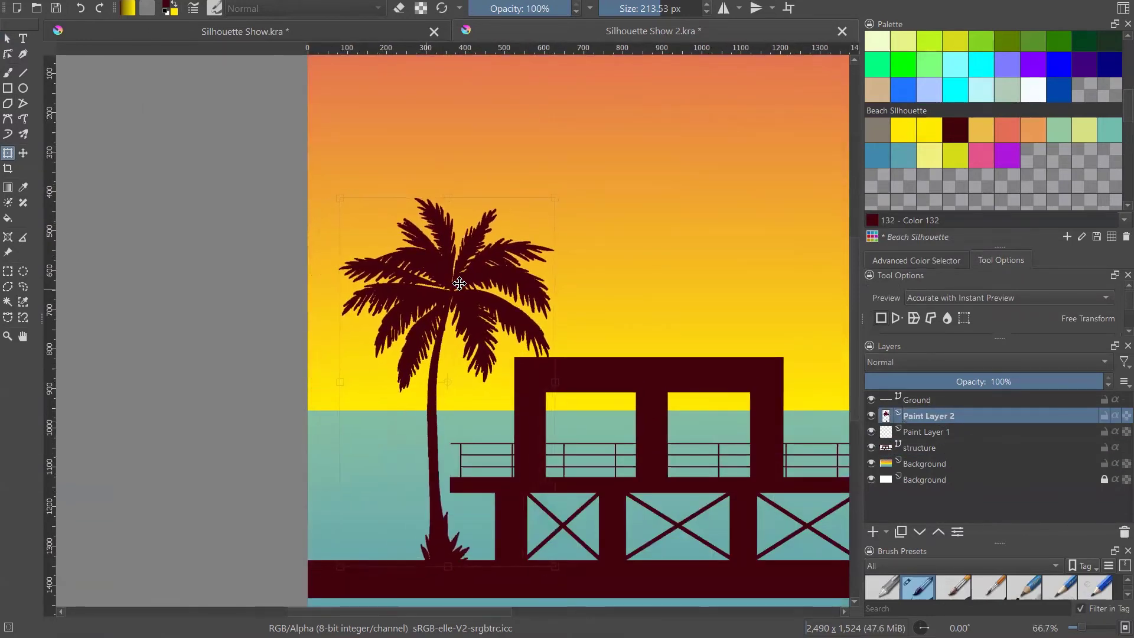
pyautogui.scroll(-1, 381, 272)
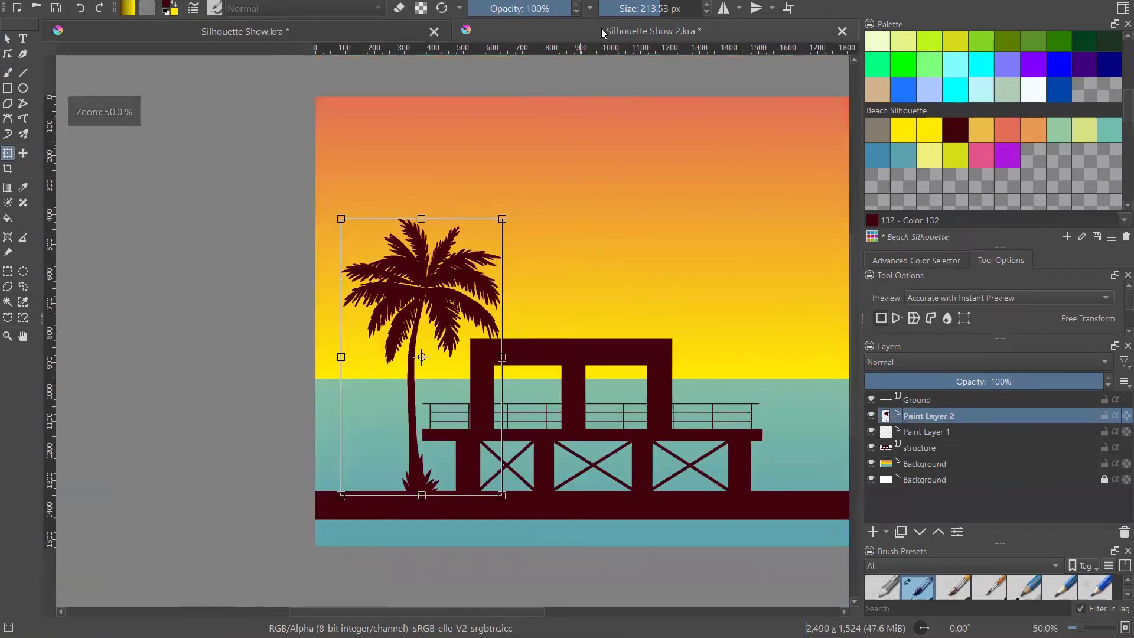
pyautogui.click(342, 35)
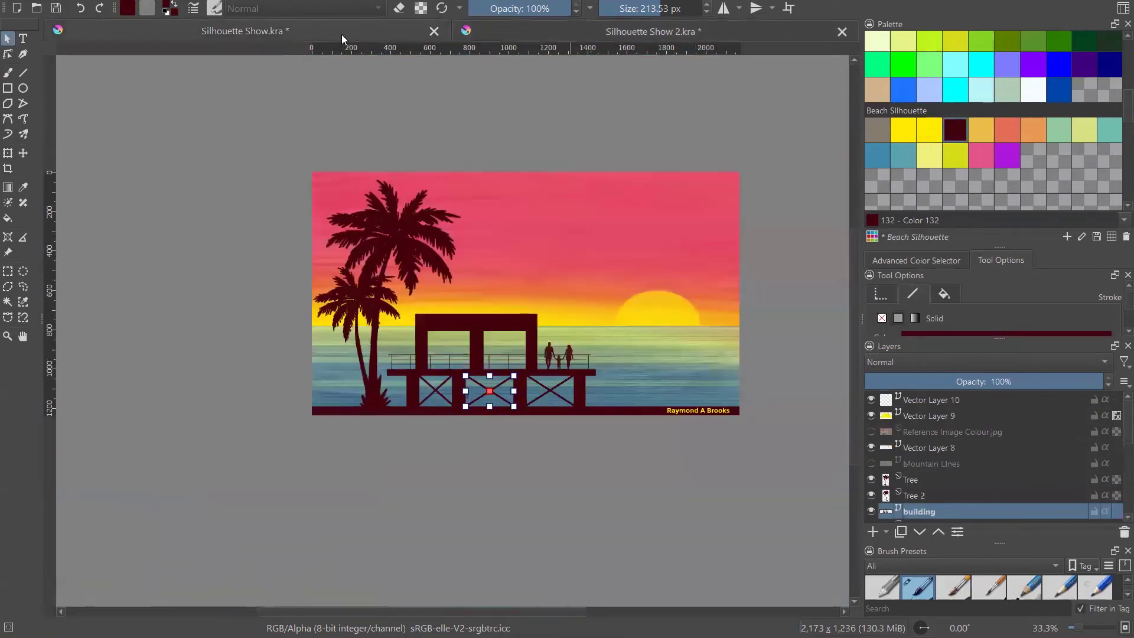
# - In Silhouette Show 2.kra, tilt the palm slightly, scale it down, and nudge it left
pyautogui.click(571, 33)
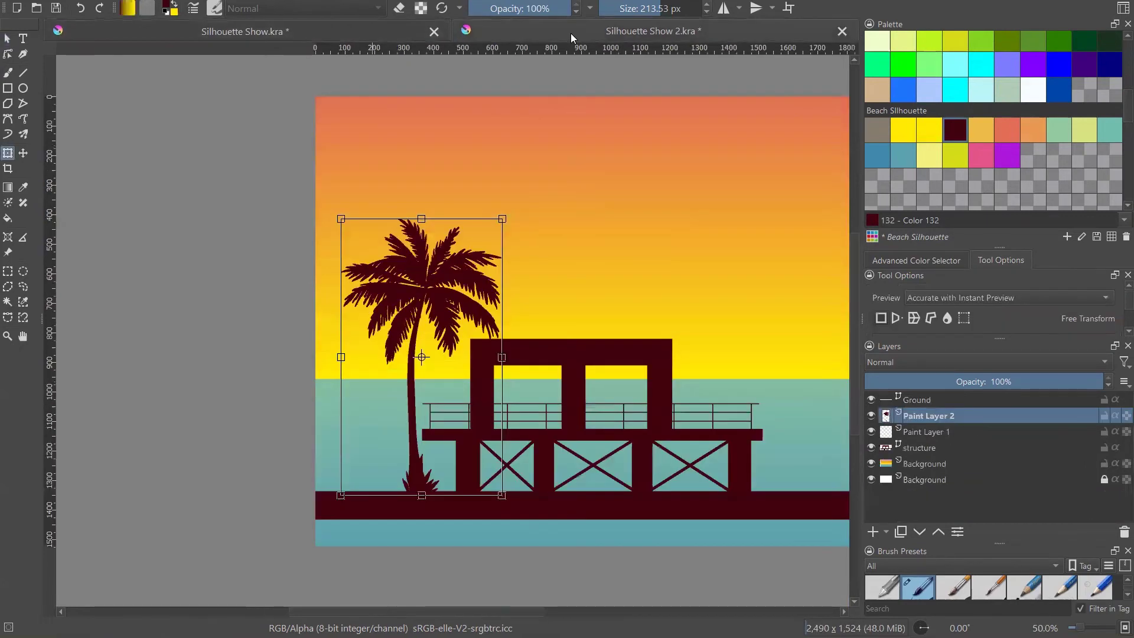
pyautogui.moveTo(337, 210); pyautogui.dragTo(316, 212)
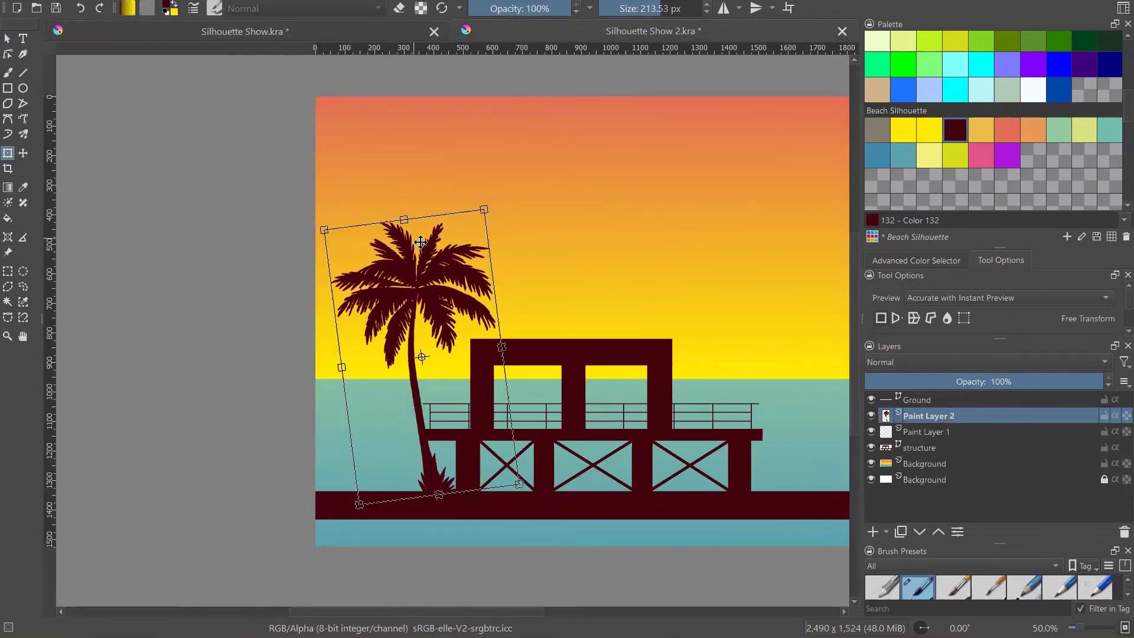
pyautogui.press('Left')
pyautogui.press('Left')
pyautogui.press('Left')
pyautogui.press('Left')
pyautogui.press('Left')
pyautogui.press('Left')
pyautogui.press('Left')
pyautogui.press('Left')
pyautogui.press('Left')
pyautogui.press('Left')
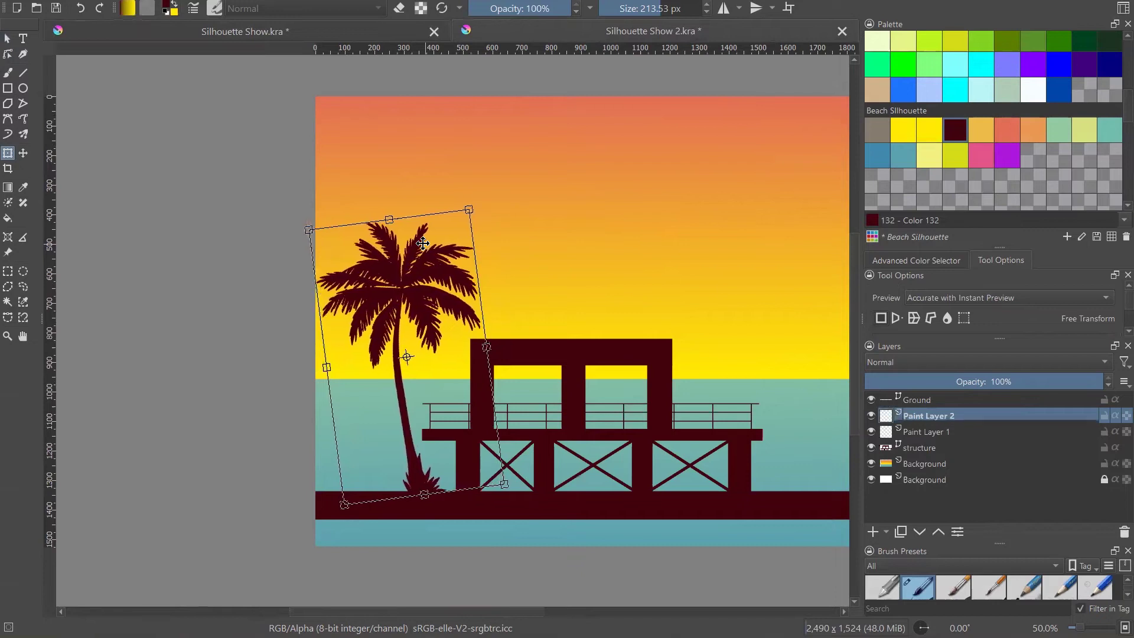
pyautogui.press('Left')
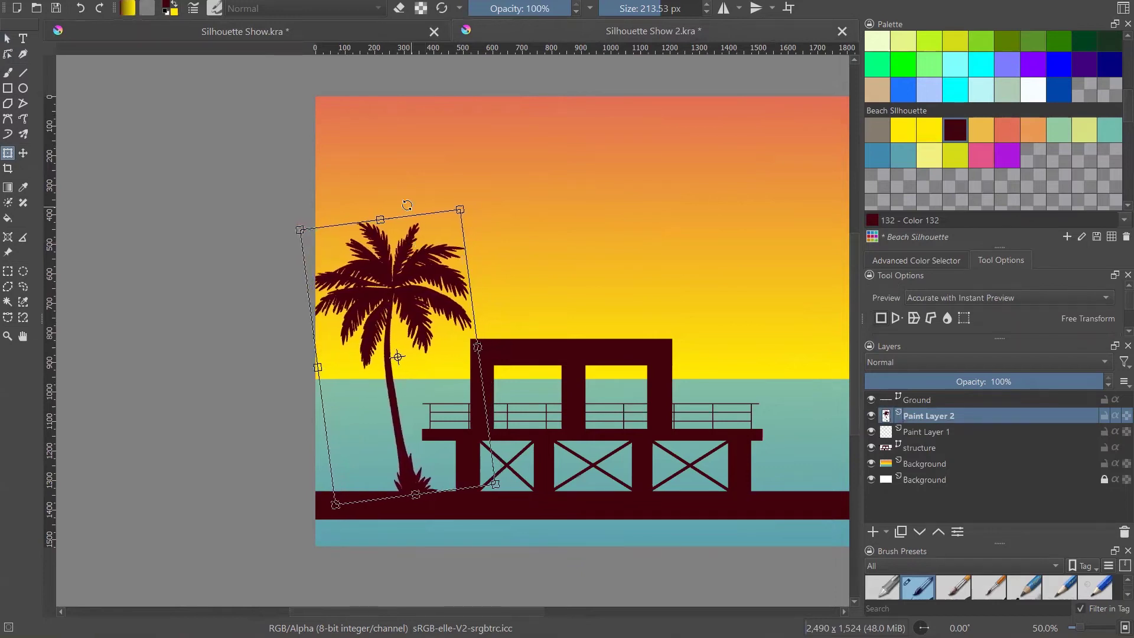
pyautogui.moveTo(300, 229); pyautogui.dragTo(315, 250)
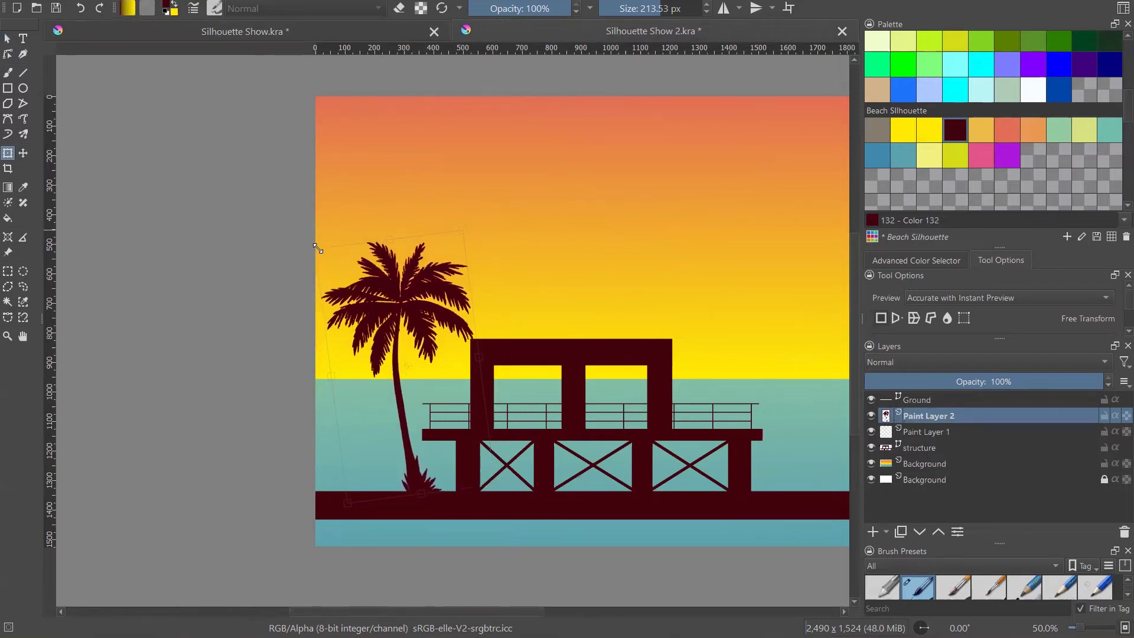
pyautogui.press('Left')
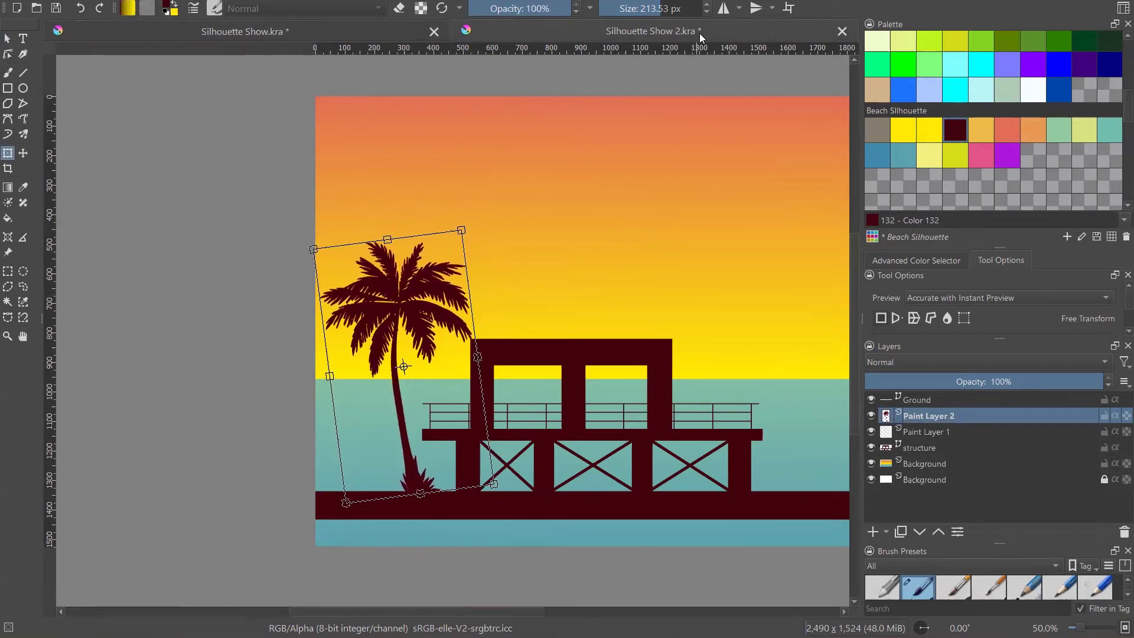
# - Compare with the finished sunset reference, then return to Silhouette Show 2
pyautogui.click(407, 36)
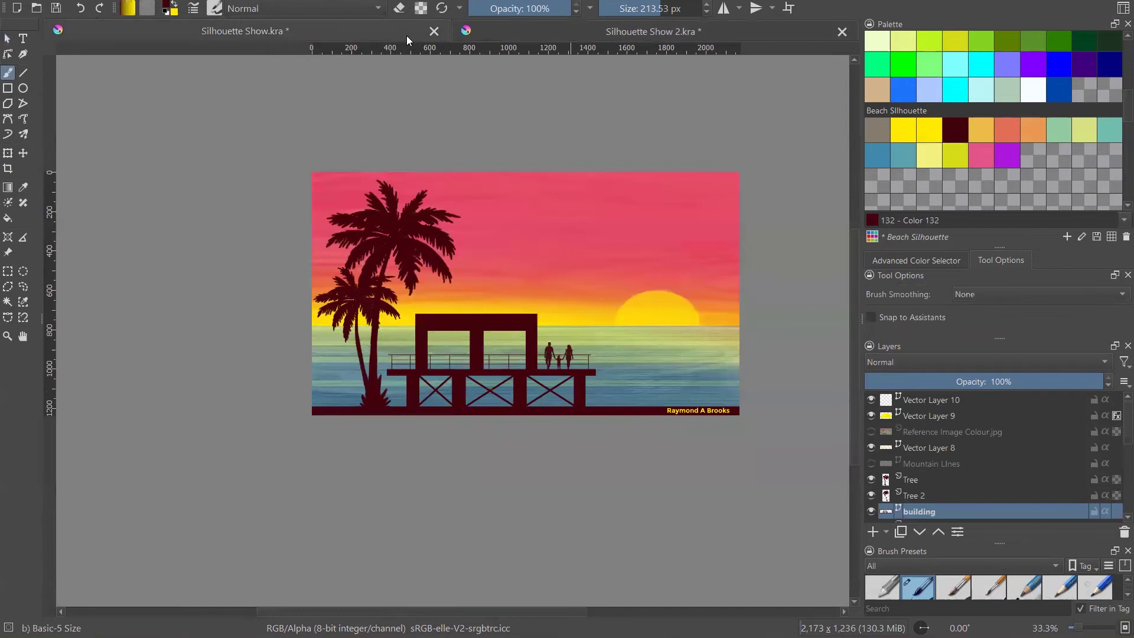
pyautogui.click(604, 30)
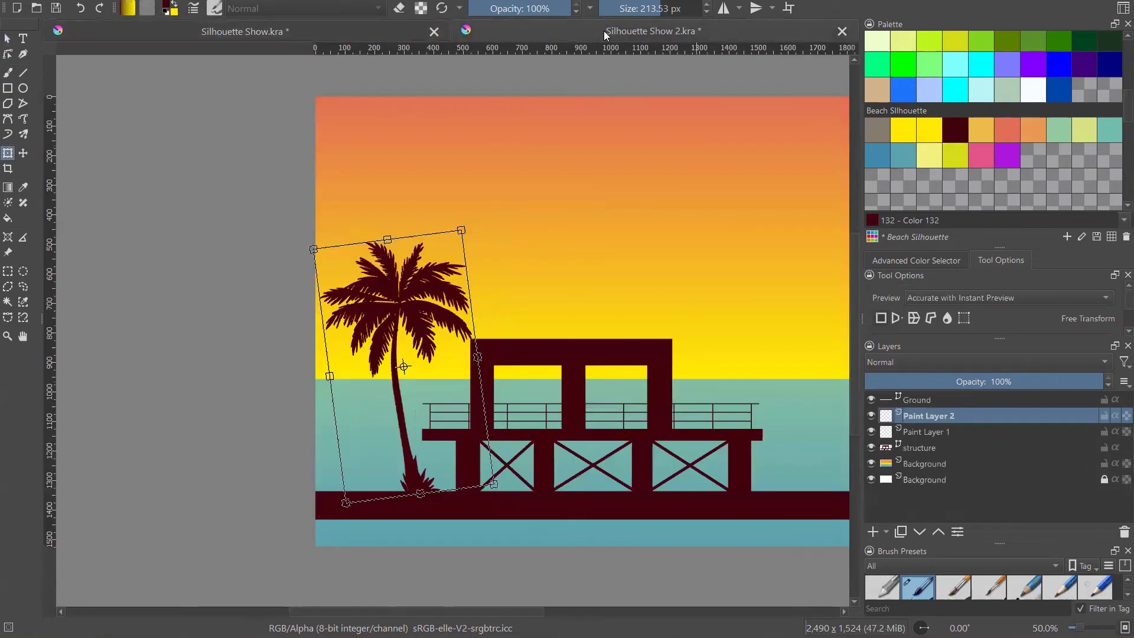
pyautogui.scroll(-1, 361, 169)
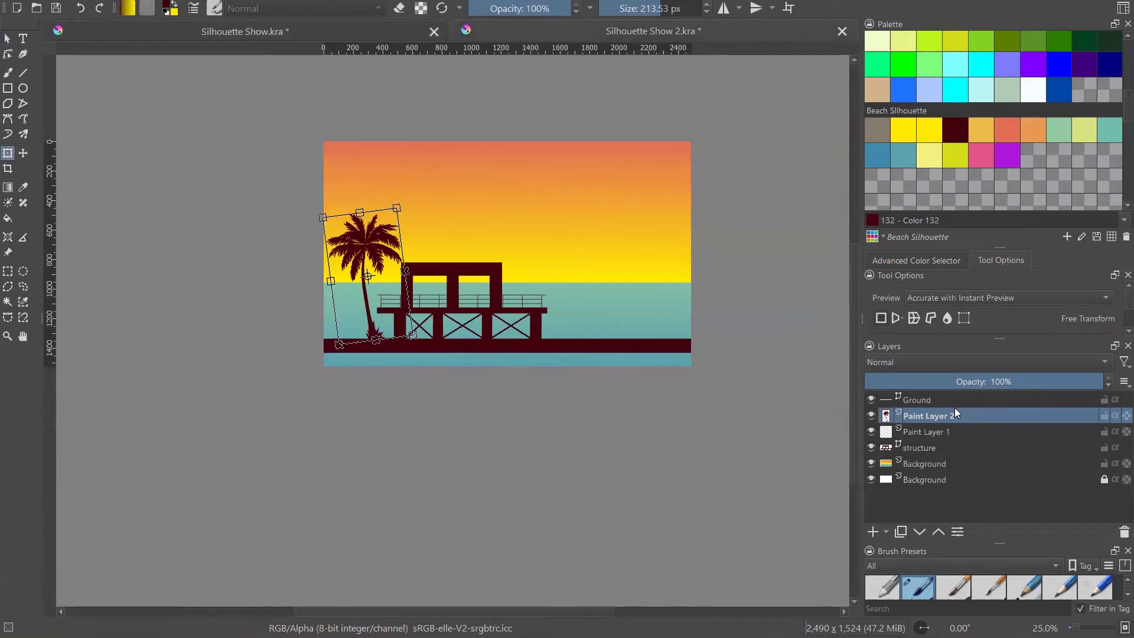
# - Rename Paint Layer 2 to tree 1 and commit the palm transform
pyautogui.doubleClick(922, 417)
pyautogui.write('tree 1')
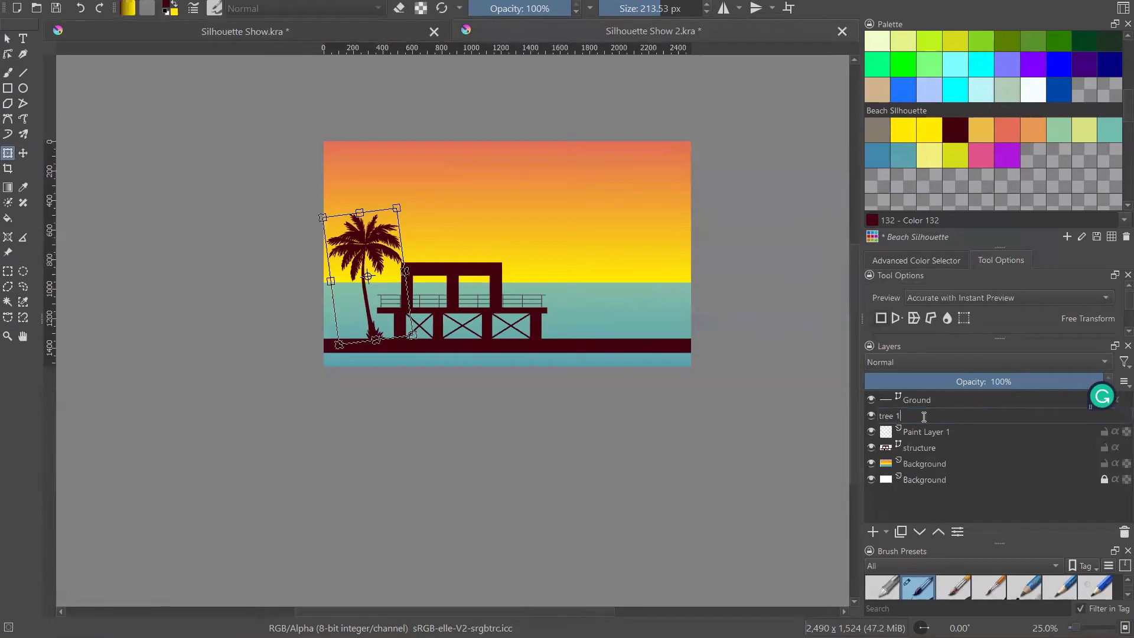
pyautogui.click(940, 458)
# - Duplicate the tree 1 layer, creating Copy of tree 1
pyautogui.click(916, 415)
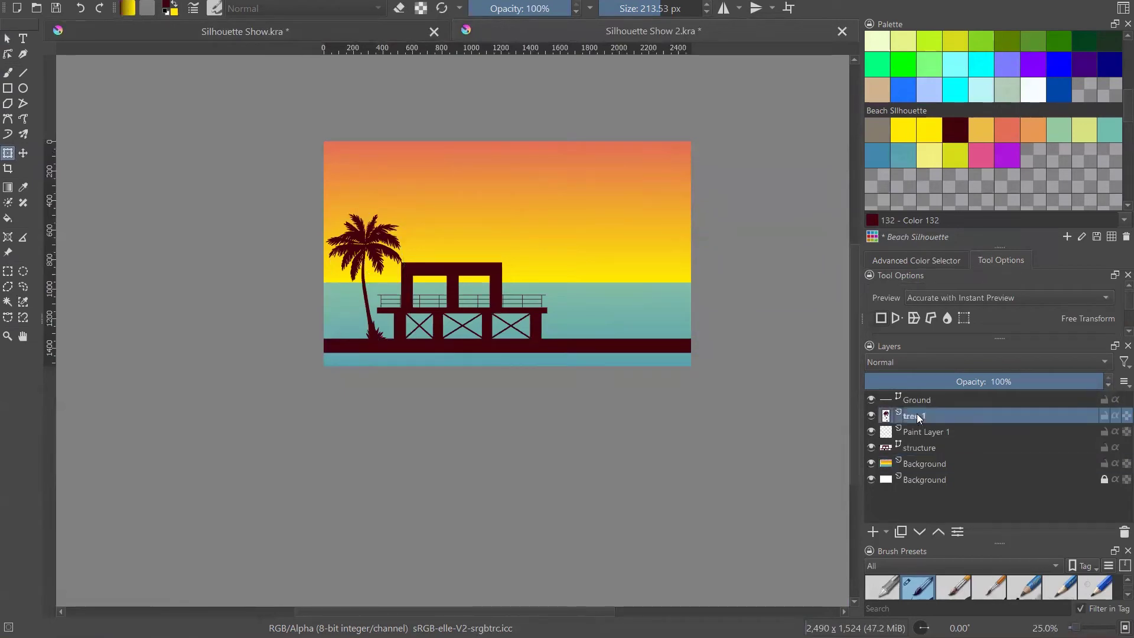
pyautogui.rightClick(917, 416)
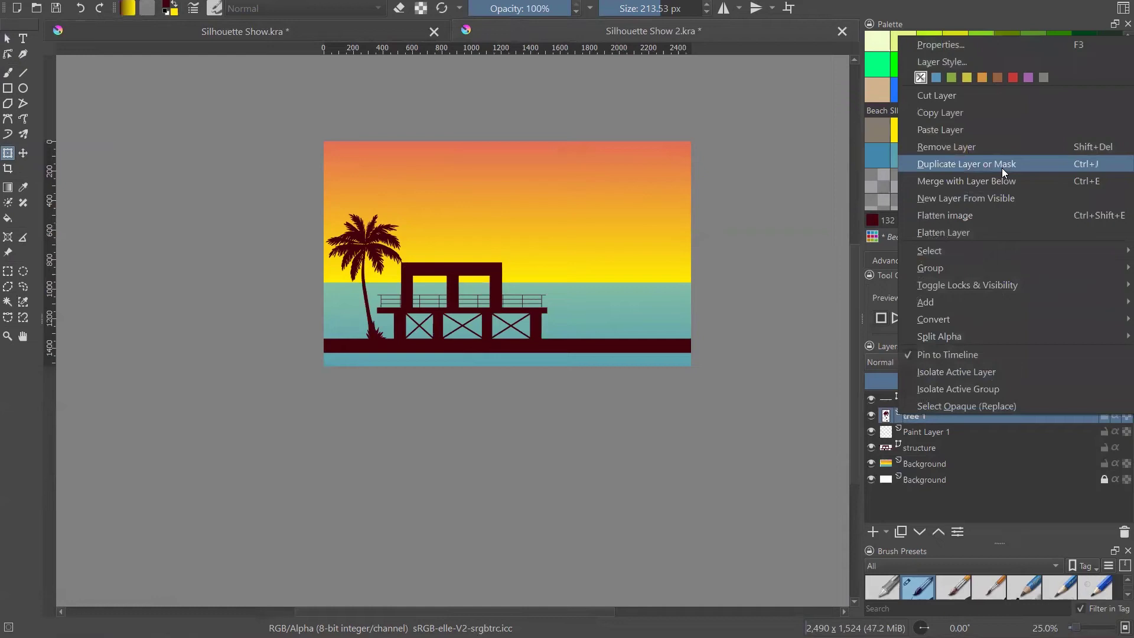
pyautogui.click(1001, 168)
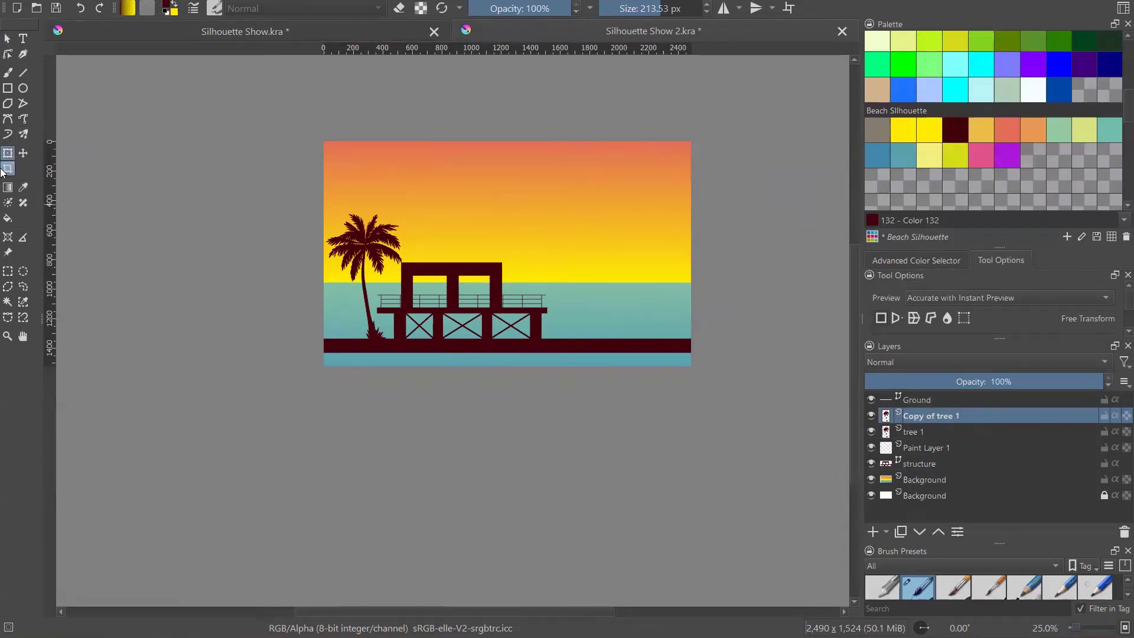
# - Scale up the Copy of tree 1 palm and rotate it slightly clockwise
pyautogui.click(368, 235)
pyautogui.moveTo(405, 209); pyautogui.dragTo(454, 159)
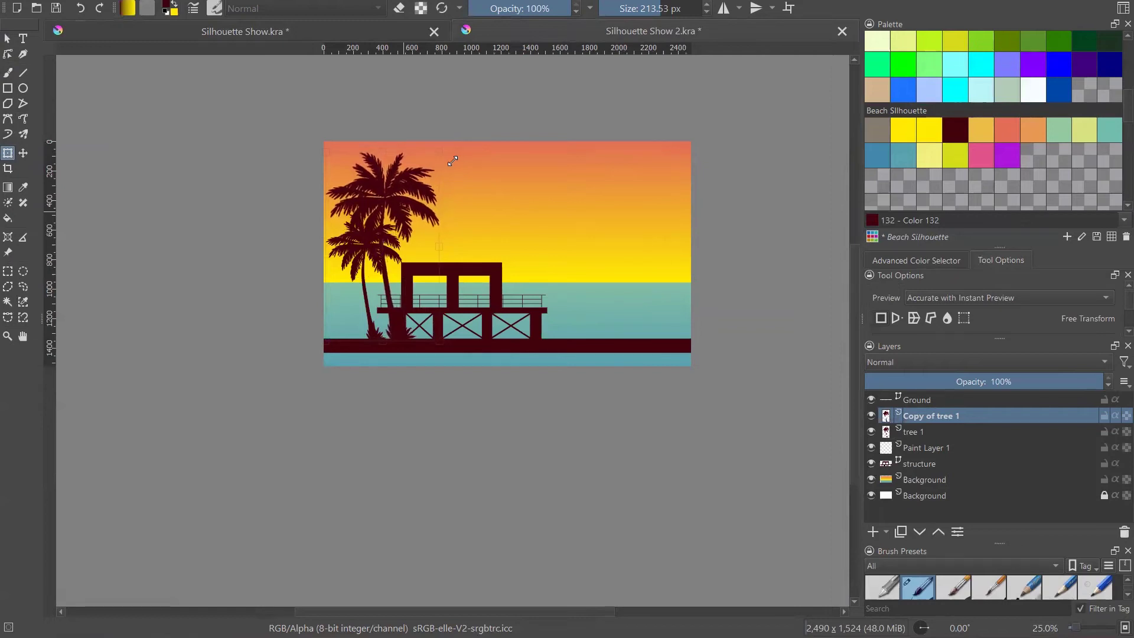
pyautogui.scroll(2, 399, 153)
pyautogui.moveTo(490, 117); pyautogui.dragTo(511, 133)
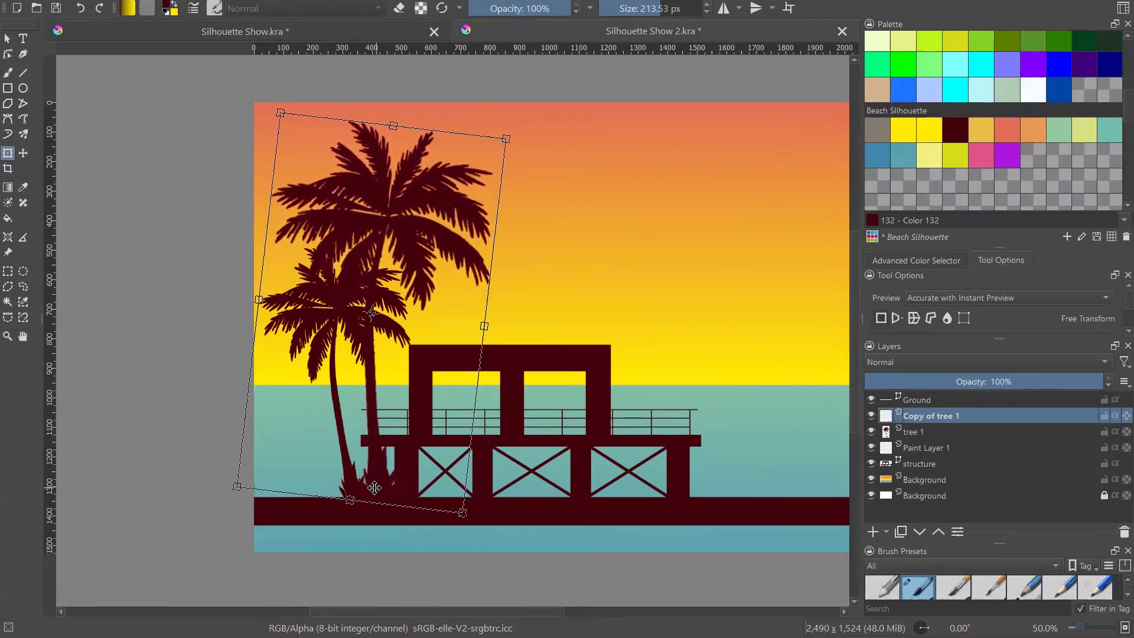
pyautogui.press('Return')
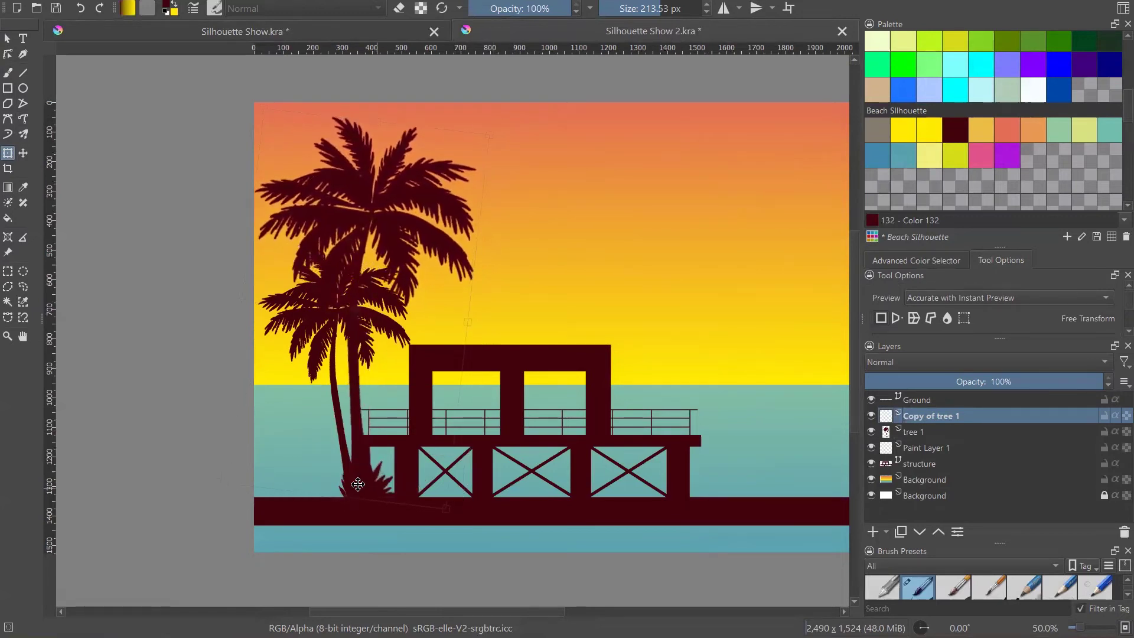
pyautogui.click(371, 475)
pyautogui.scroll(-1, 327, 425)
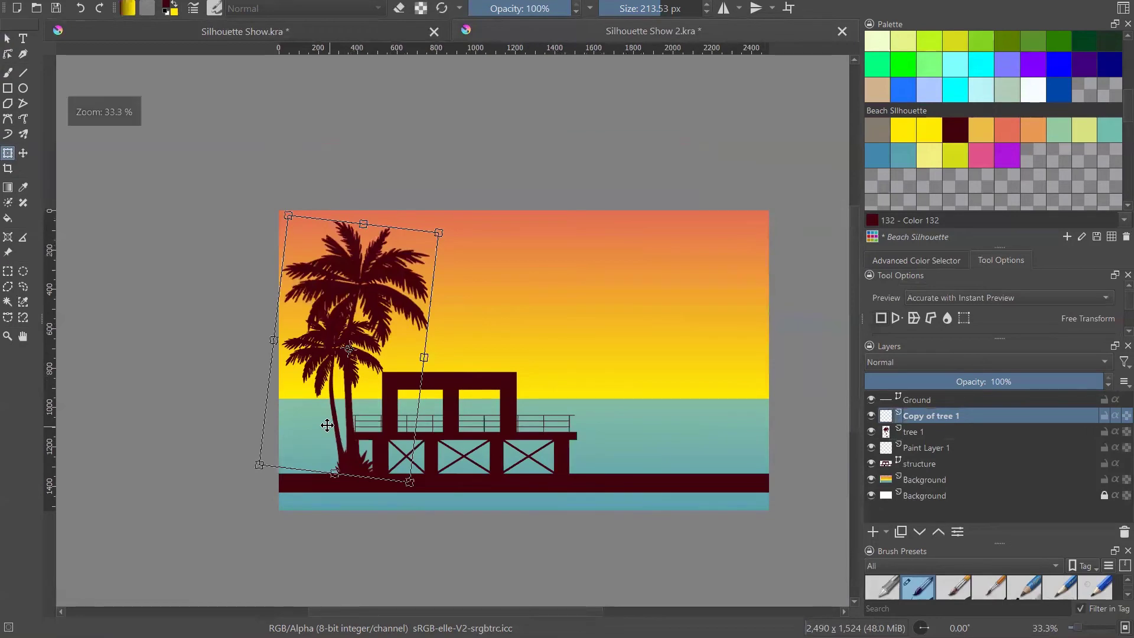
pyautogui.click(7, 38)
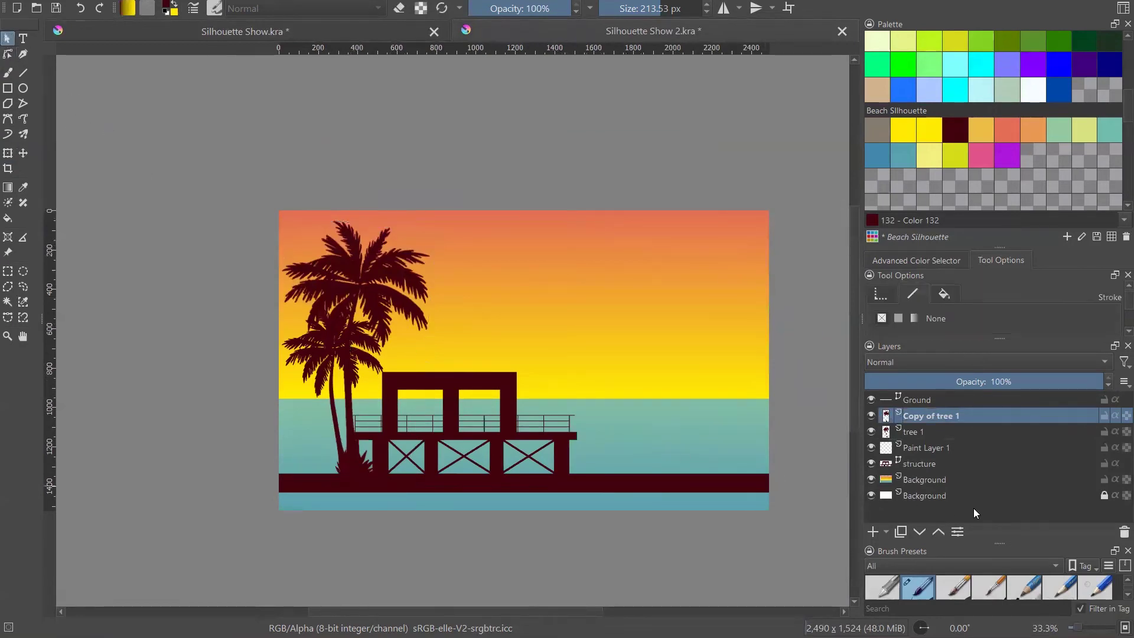
# - Select the pier structure layer for transforming
pyautogui.click(920, 463)
pyautogui.click(485, 436)
pyautogui.click(8, 153)
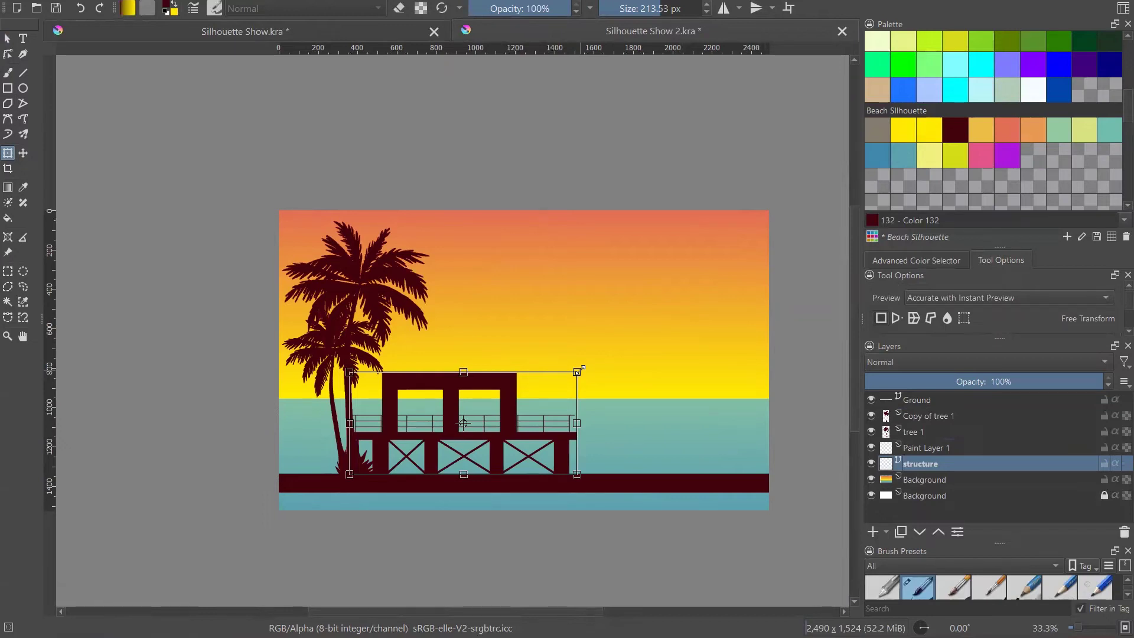
# - Shrink the pier building slightly from its top-right handle and fine-tune its height
pyautogui.moveTo(579, 370); pyautogui.dragTo(556, 376)
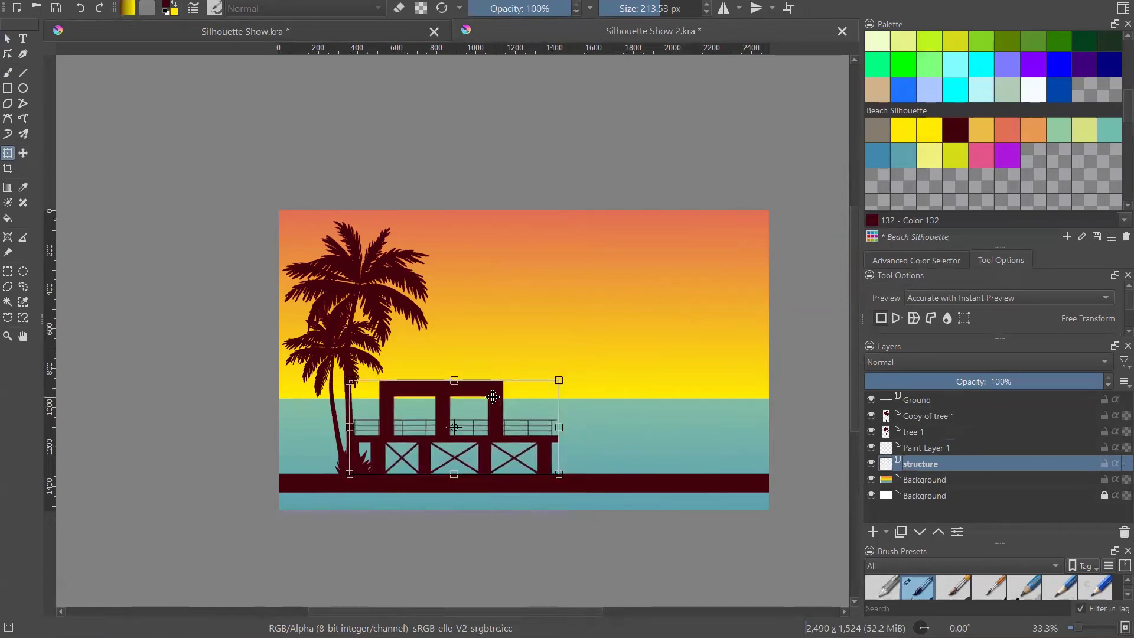
pyautogui.press('Up')
pyautogui.press('Up')
pyautogui.press('Up')
pyautogui.press('Up')
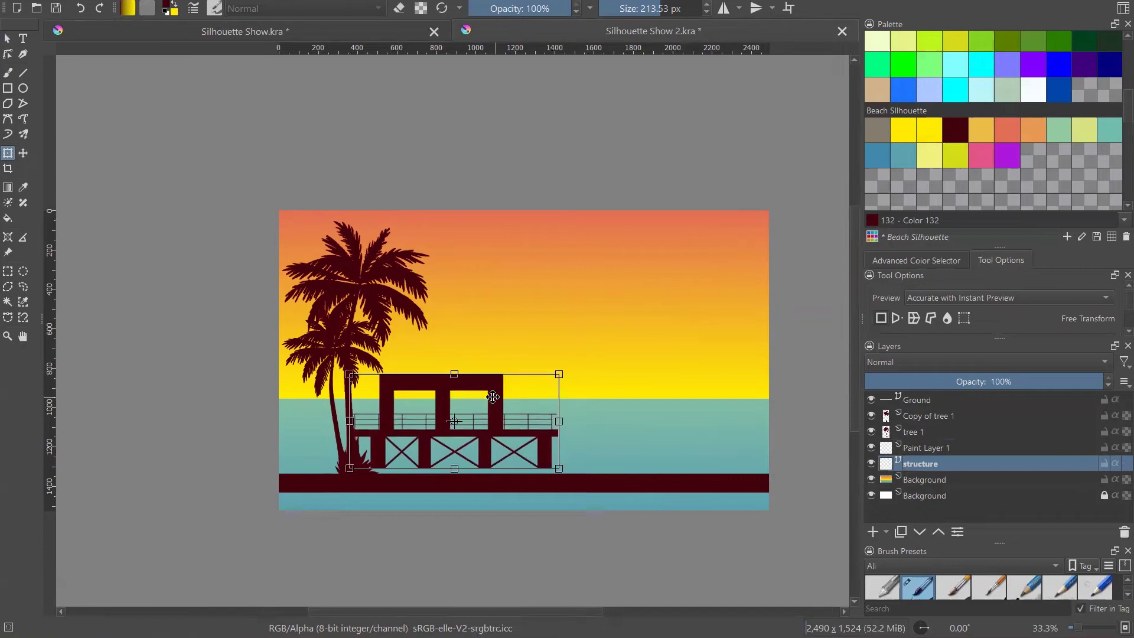
pyautogui.press('Down')
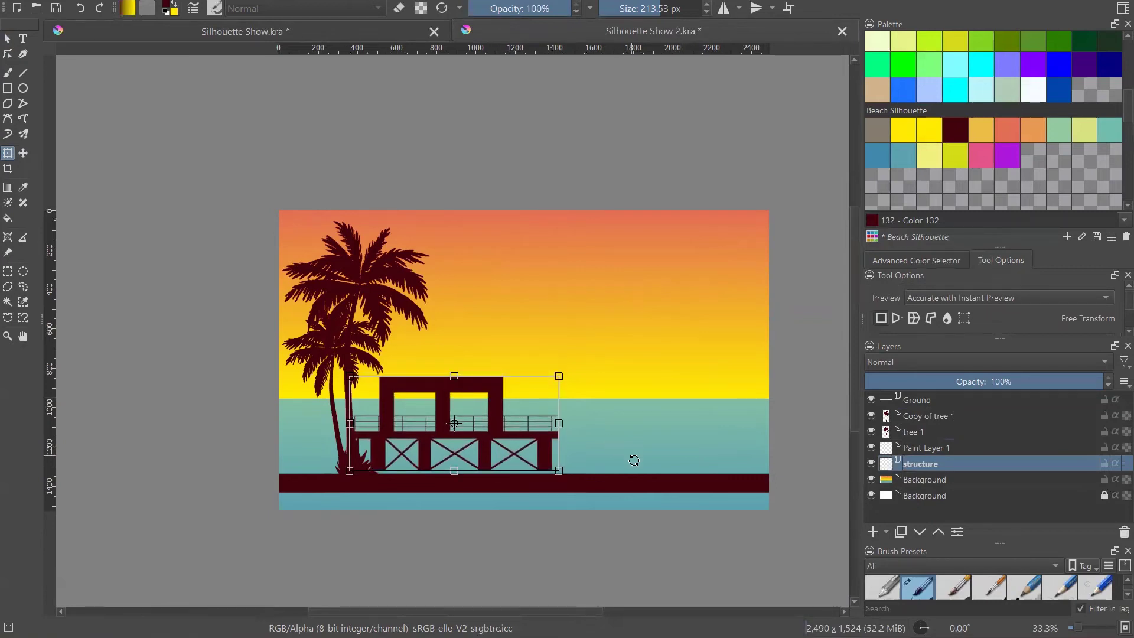
# - Nudge the Ground bar up to meet the pier's base
pyautogui.click(919, 403)
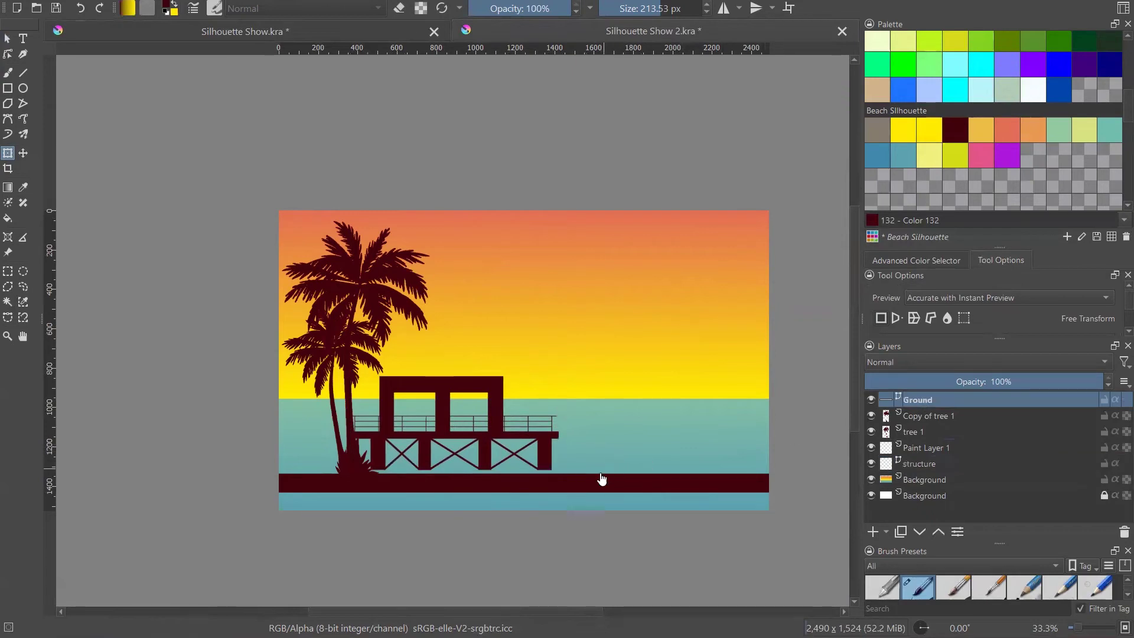
pyautogui.press('Up')
pyautogui.press('Up')
pyautogui.press('Up')
pyautogui.press('Up')
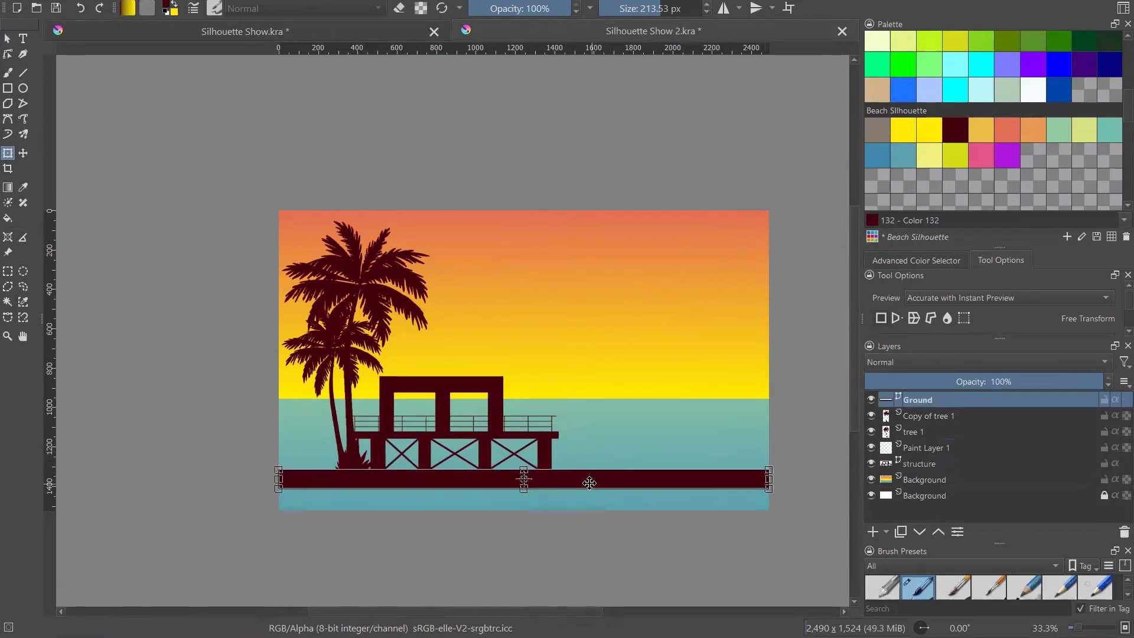
pyautogui.press('Down')
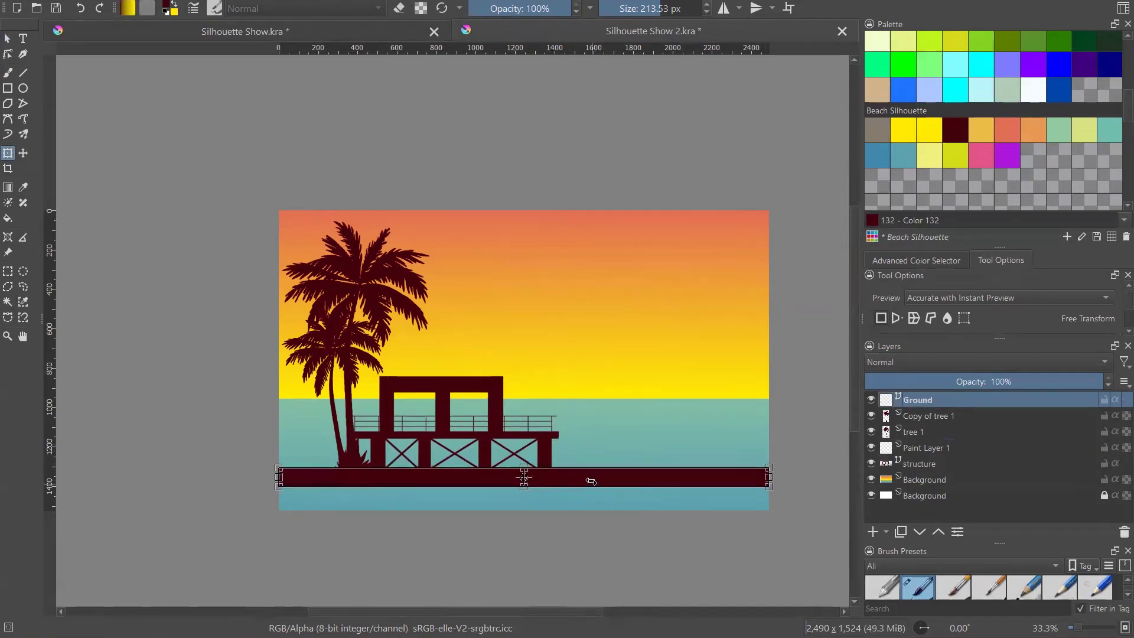
# - Move both palm layers together slightly right and down
pyautogui.click(913, 417)
pyautogui.keyDown('shift'); pyautogui.click(916, 432); pyautogui.keyUp('shift')
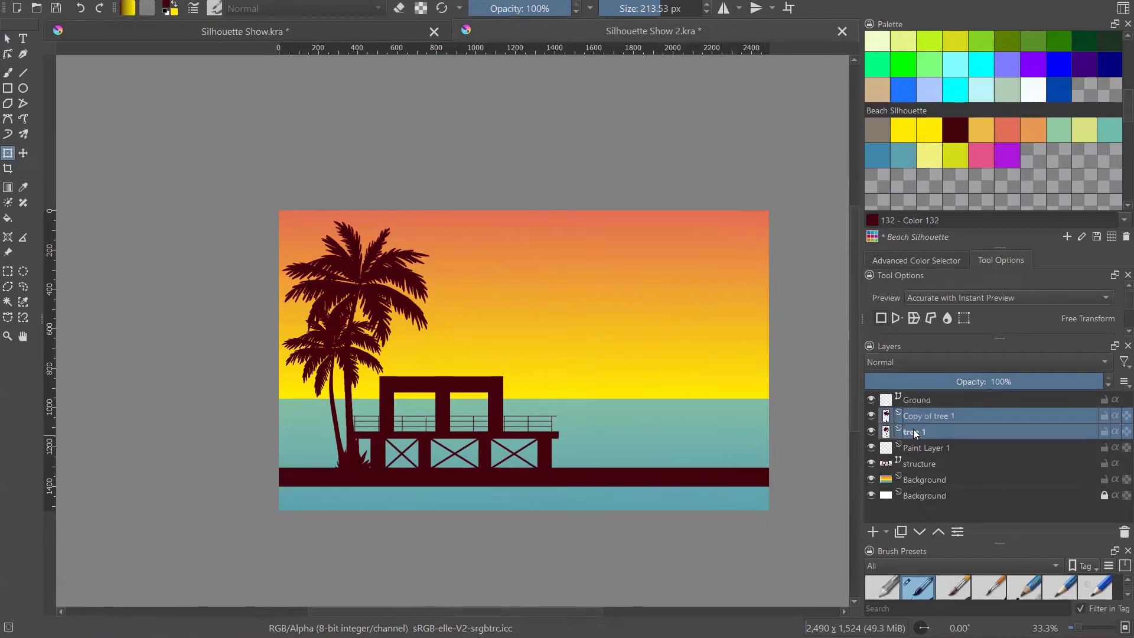
pyautogui.click(375, 338)
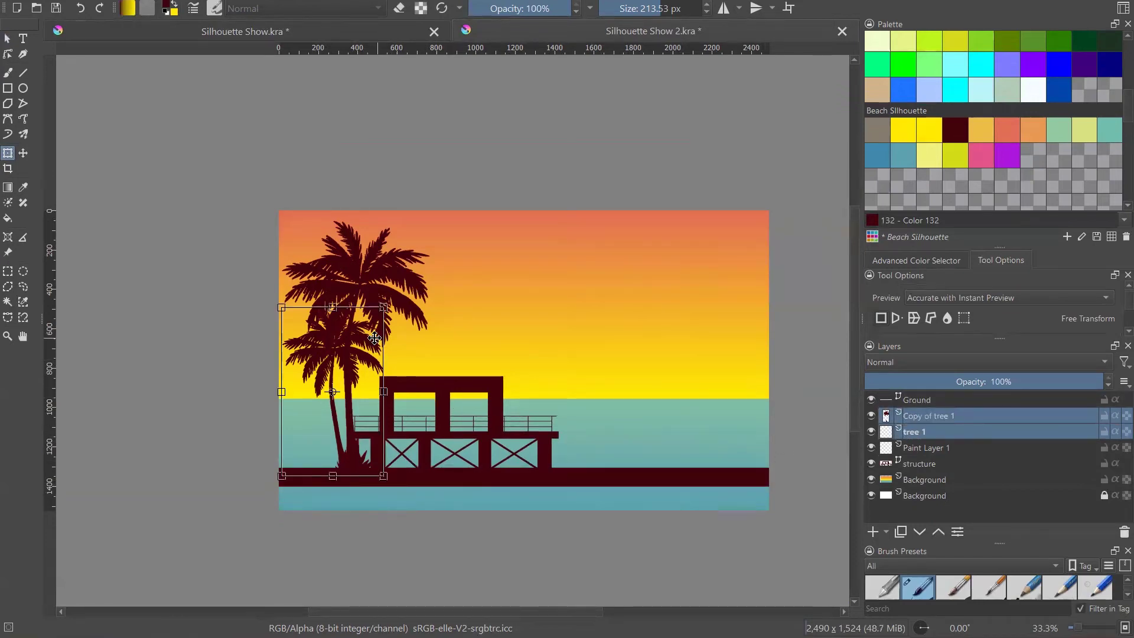
pyautogui.press('Left')
pyautogui.press('Left')
pyautogui.press('Left')
pyautogui.press('Right')
pyautogui.press('Right')
pyautogui.press('Right')
pyautogui.press('Down')
pyautogui.press('Down')
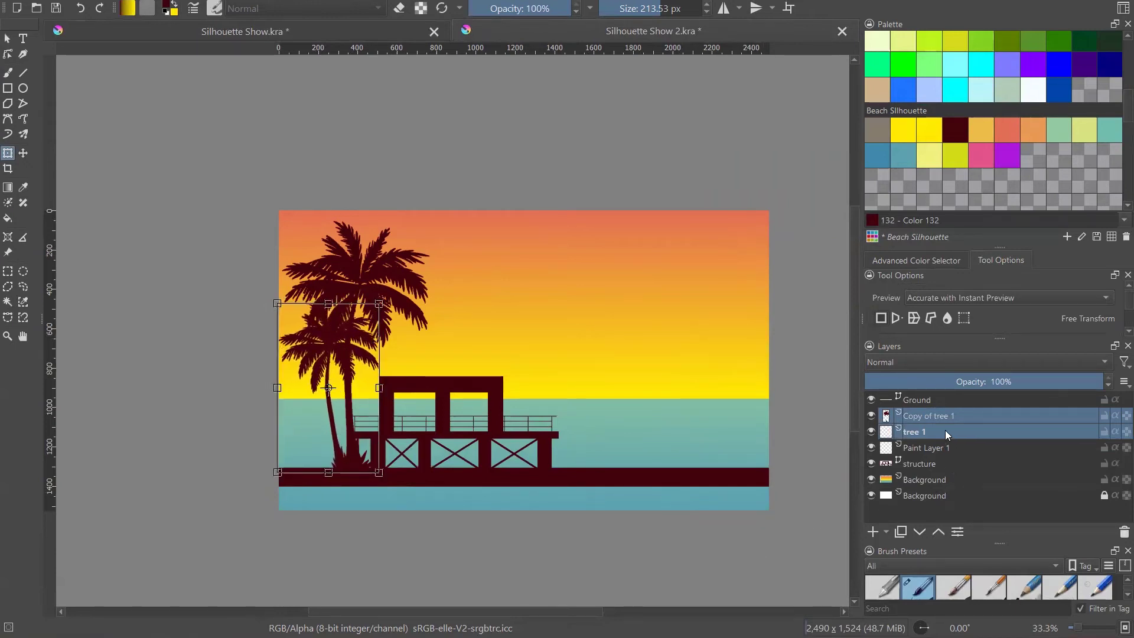
pyautogui.click(944, 421)
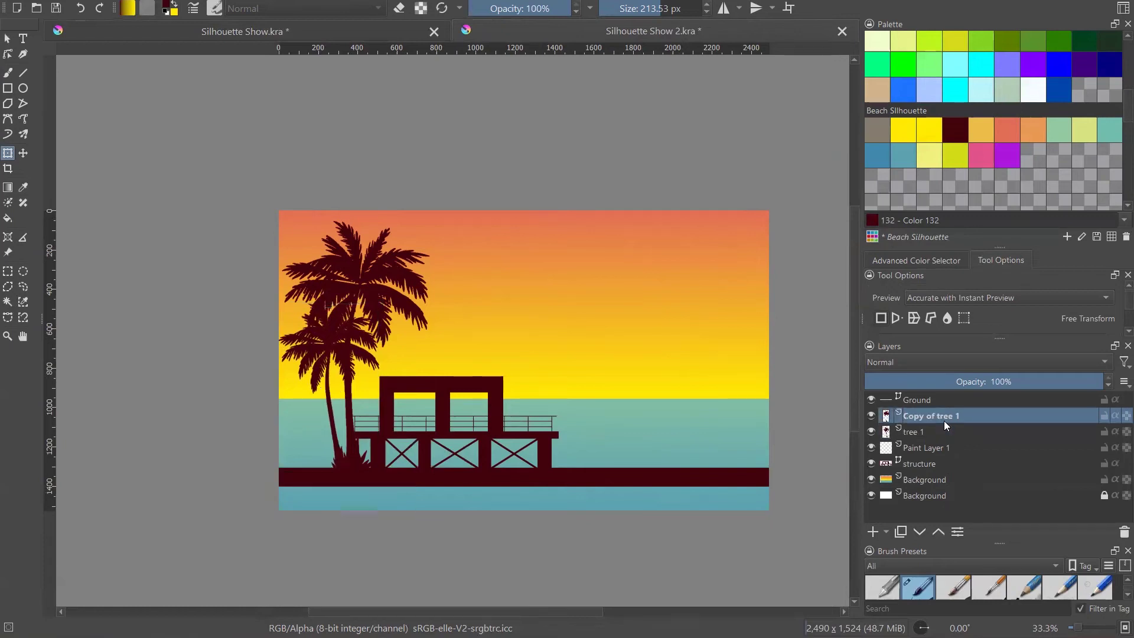
# - Fine-tune the taller Copy of tree 1 palm's position and apply it
pyautogui.click(354, 259)
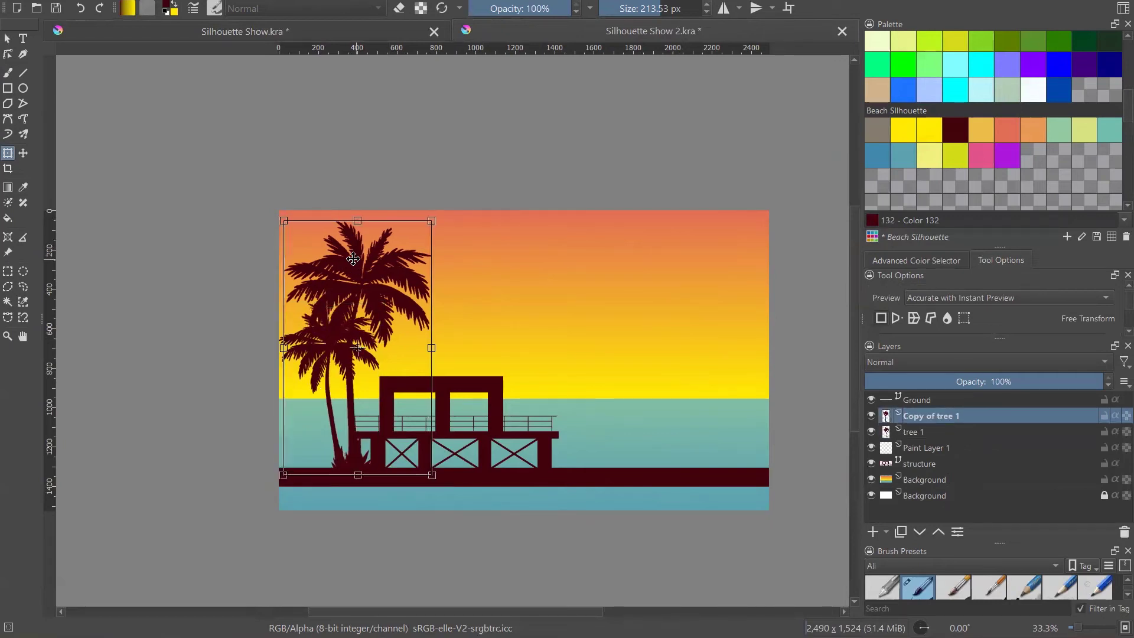
pyautogui.press('Left')
pyautogui.press('Left')
pyautogui.press('Left')
pyautogui.press('Up')
pyautogui.press('Up')
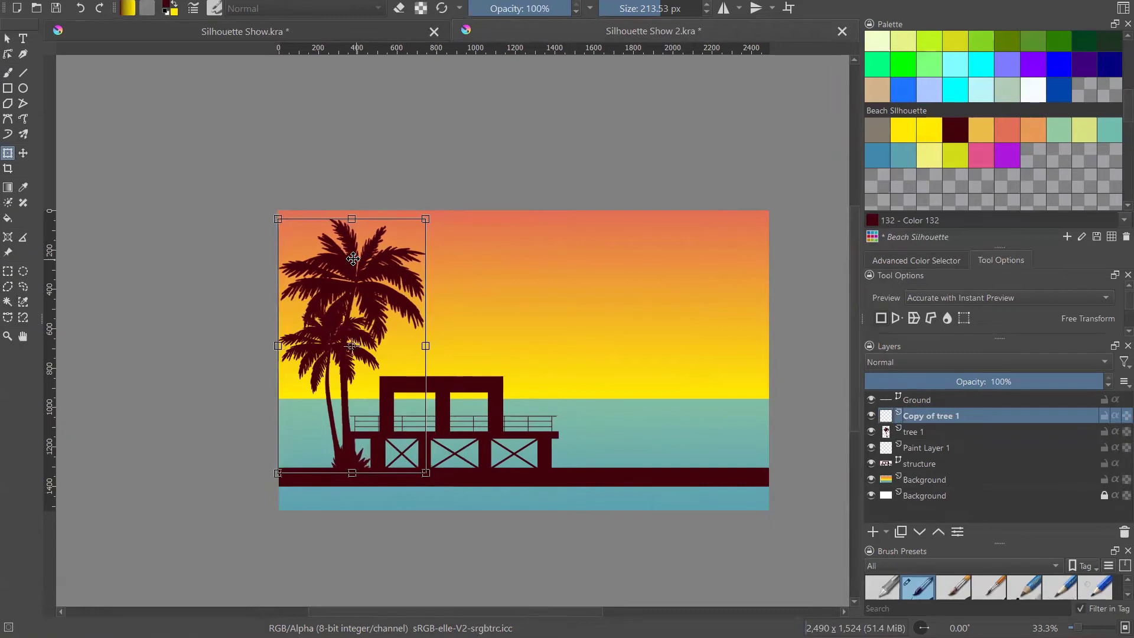
pyautogui.press('Right')
pyautogui.press('Down')
pyautogui.press('Return')
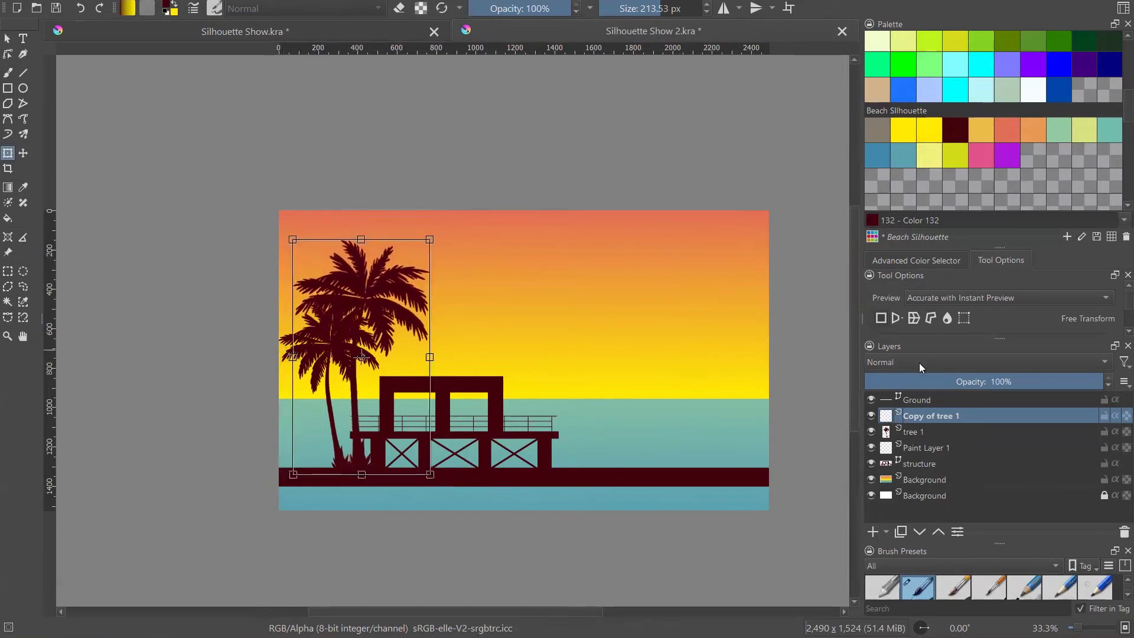
# - Shrink the small palm on tree 1, tilt it slightly clockwise and shift it left
pyautogui.click(927, 430)
pyautogui.click(306, 352)
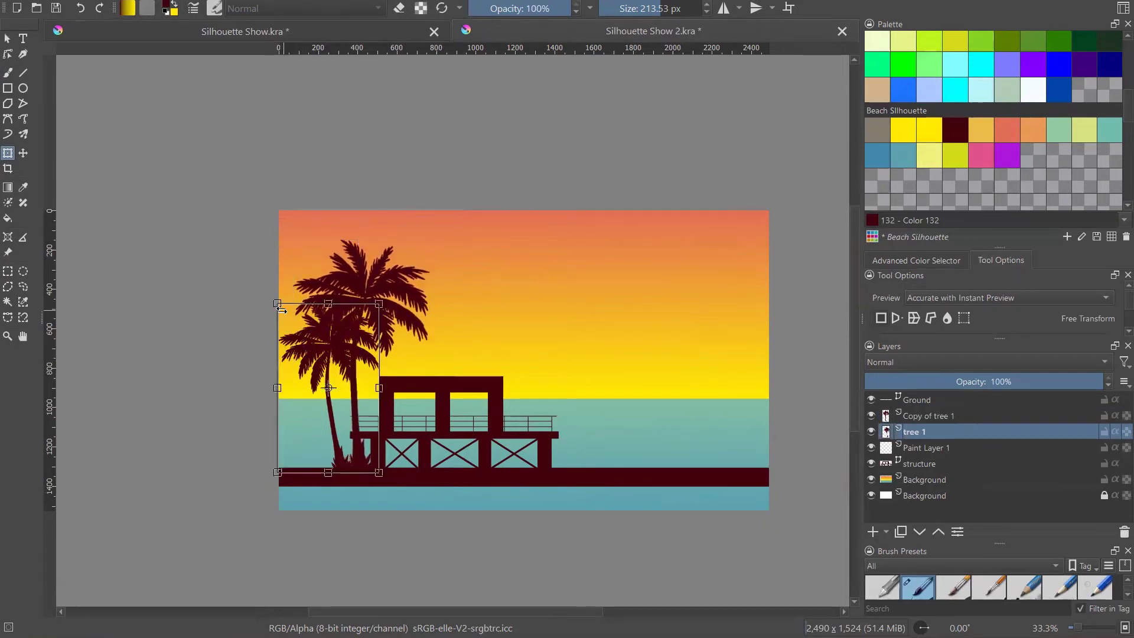
pyautogui.moveTo(289, 312); pyautogui.dragTo(302, 329)
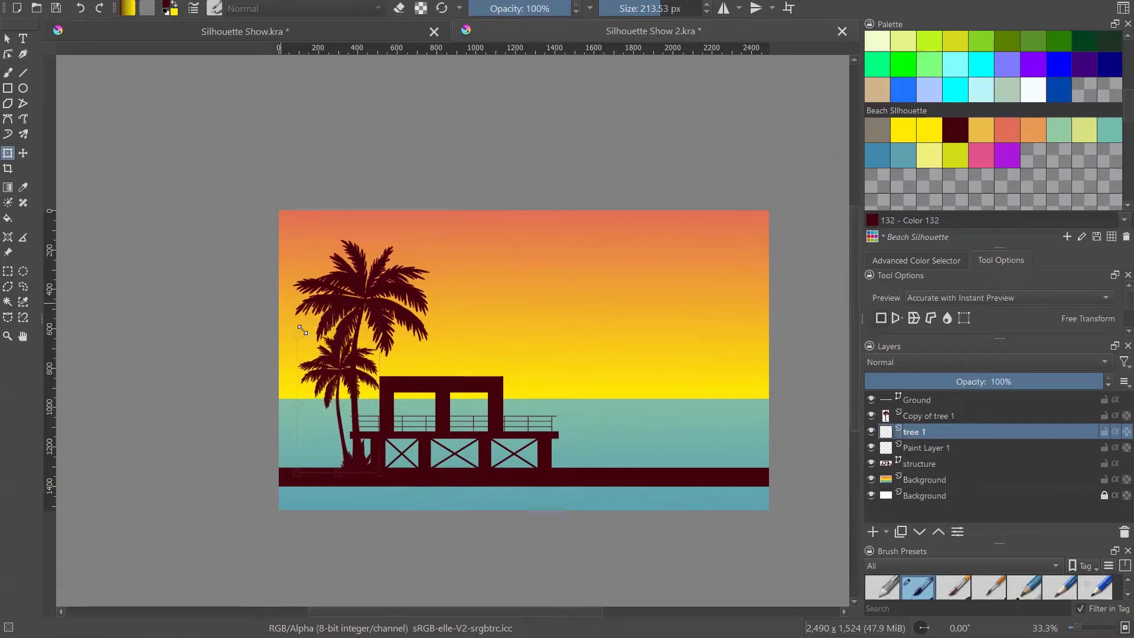
pyautogui.moveTo(291, 324); pyautogui.dragTo(284, 329)
pyautogui.press('Left')
pyautogui.press('Left')
pyautogui.press('Left')
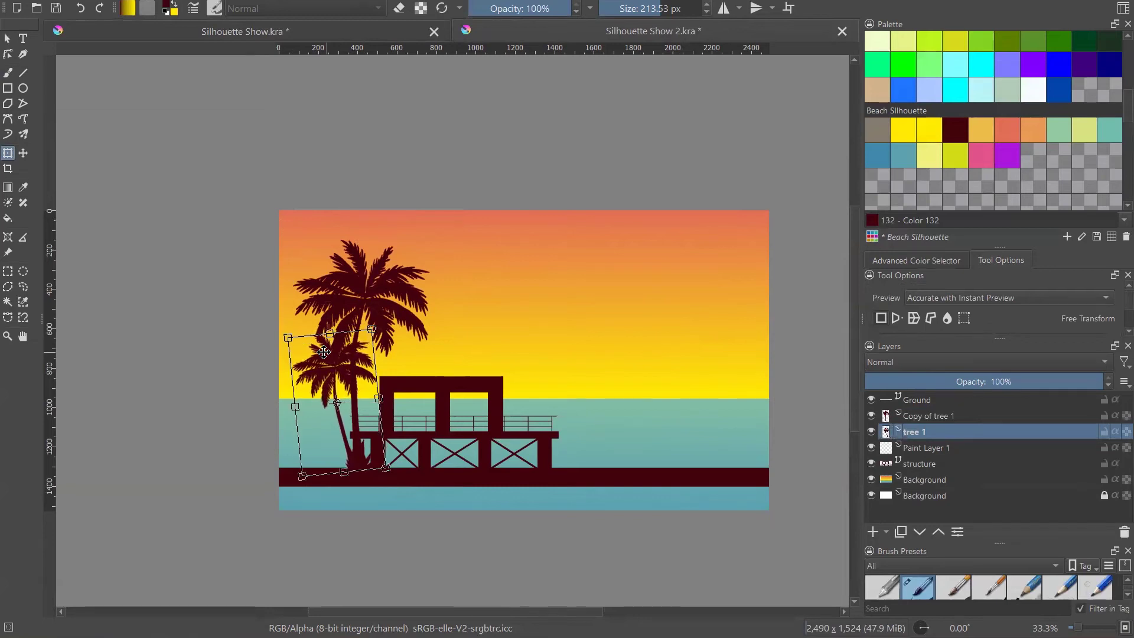
pyautogui.press('Left')
pyautogui.press('Left')
pyautogui.press('Left')
pyautogui.press('Left')
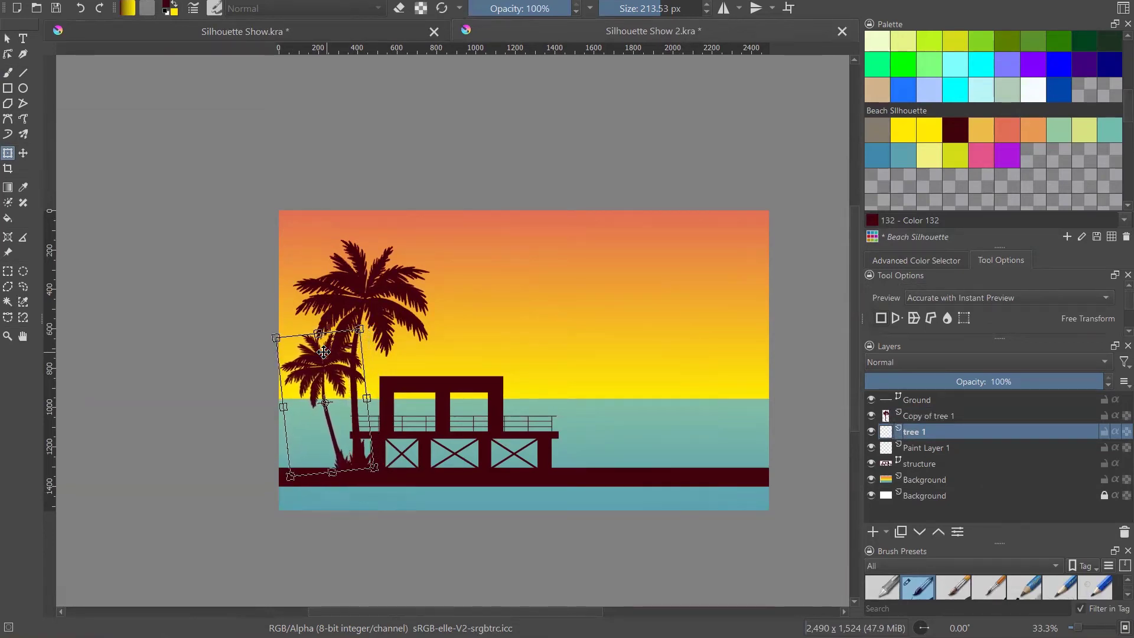
pyautogui.press('Right')
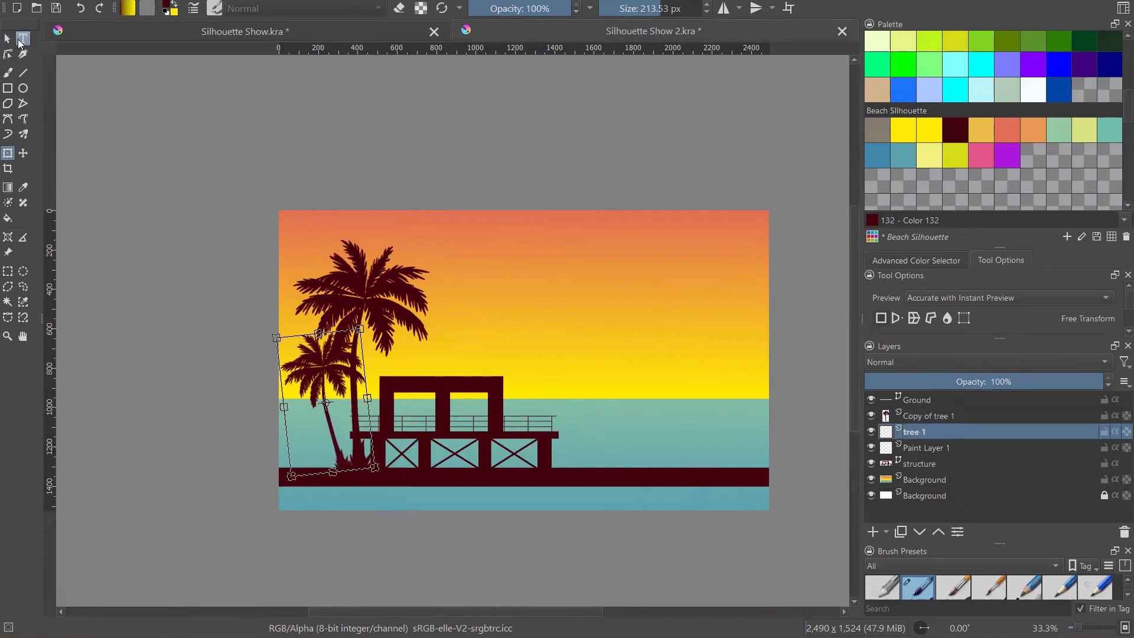
pyautogui.click(7, 38)
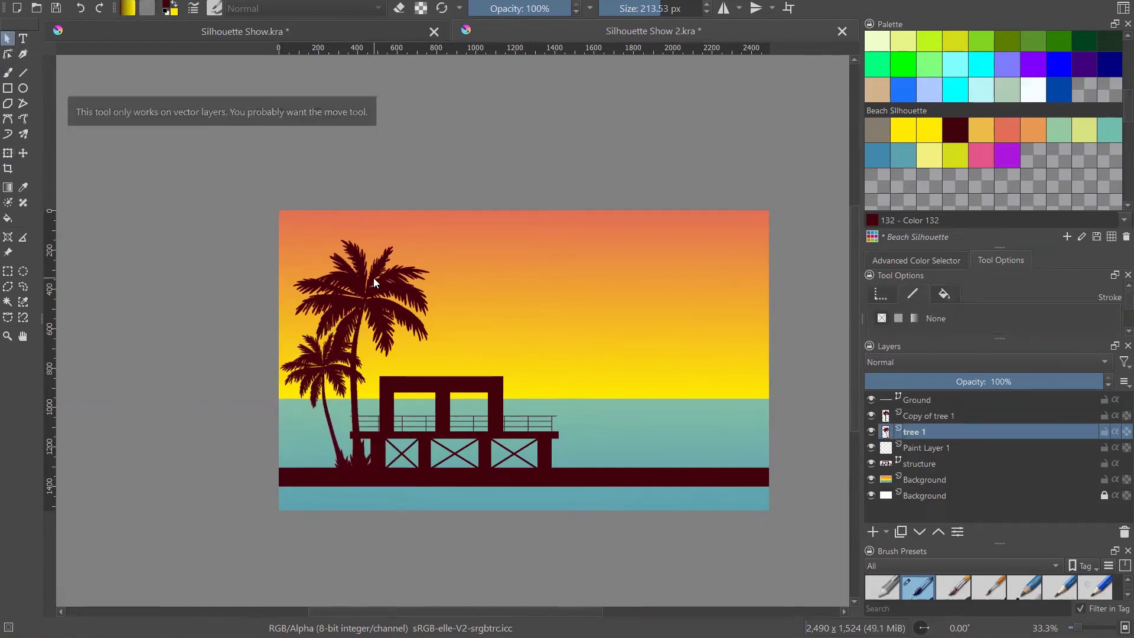
# - Select the tall palm on the Copy of tree 1 layer for transforming
pyautogui.click(909, 417)
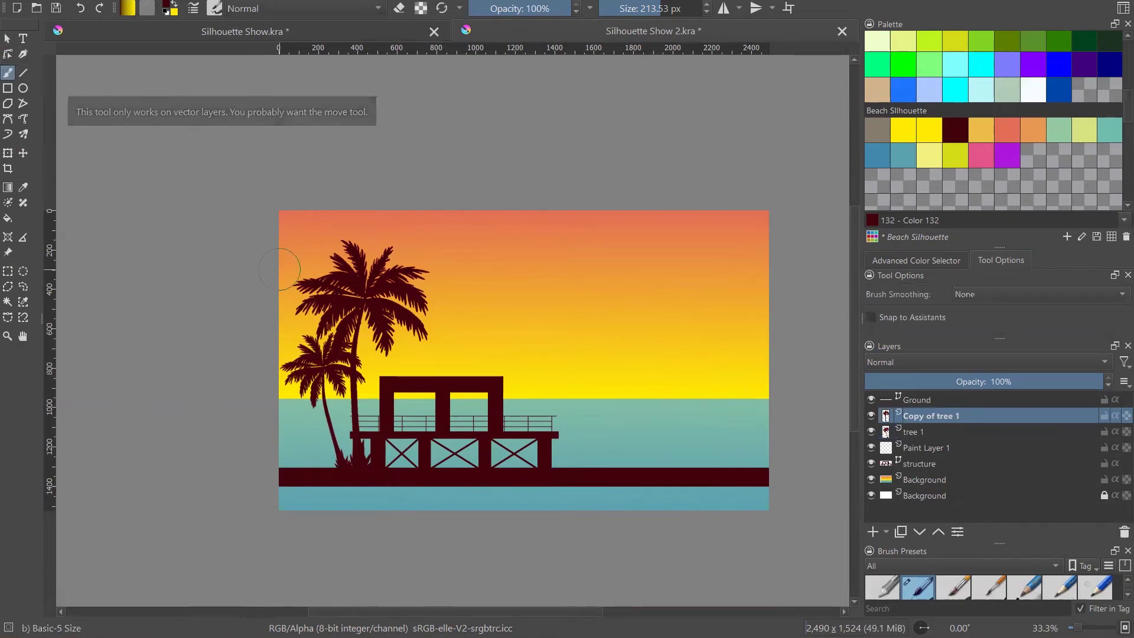
pyautogui.click(356, 265)
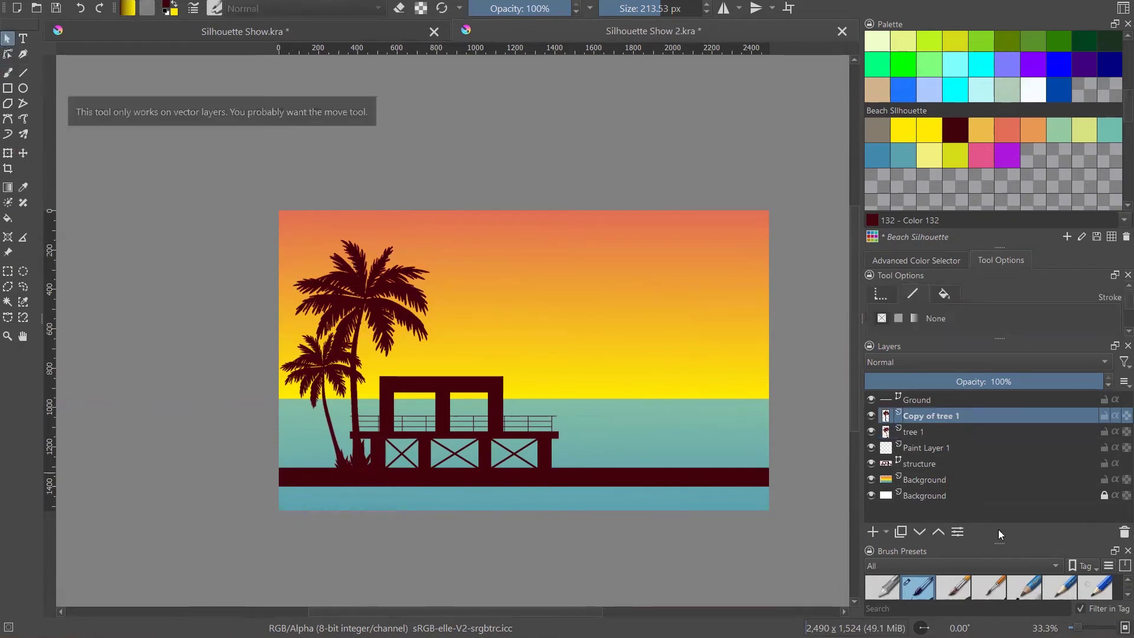
pyautogui.click(7, 153)
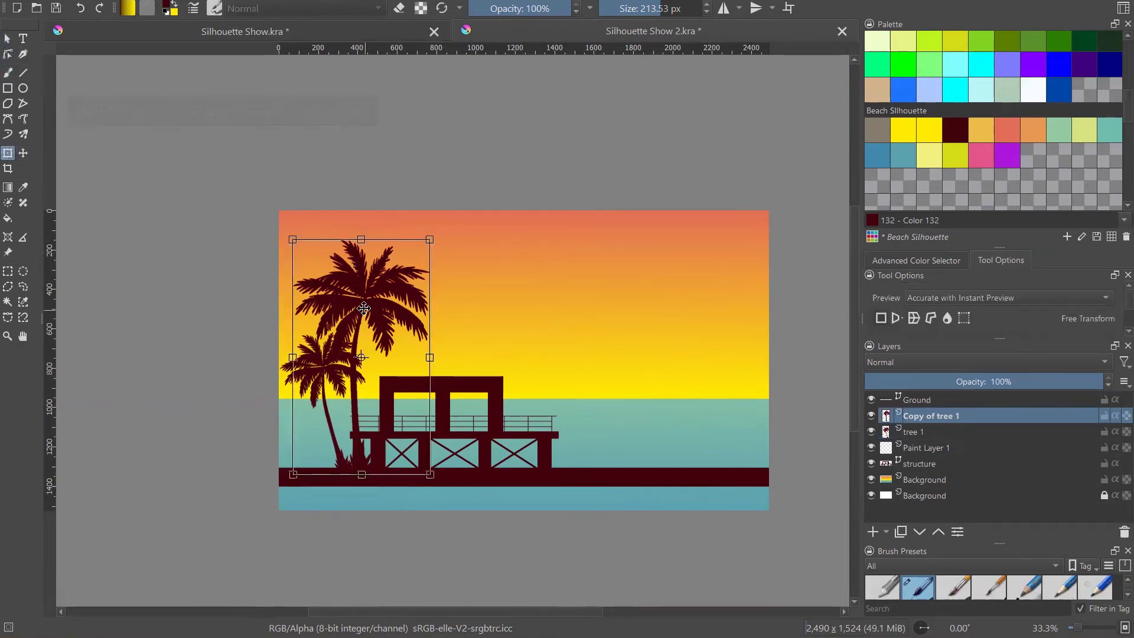
# - Scale the tall palm down and nudge it left, comparing against the finished reference artwork
pyautogui.moveTo(430, 240); pyautogui.dragTo(414, 261)
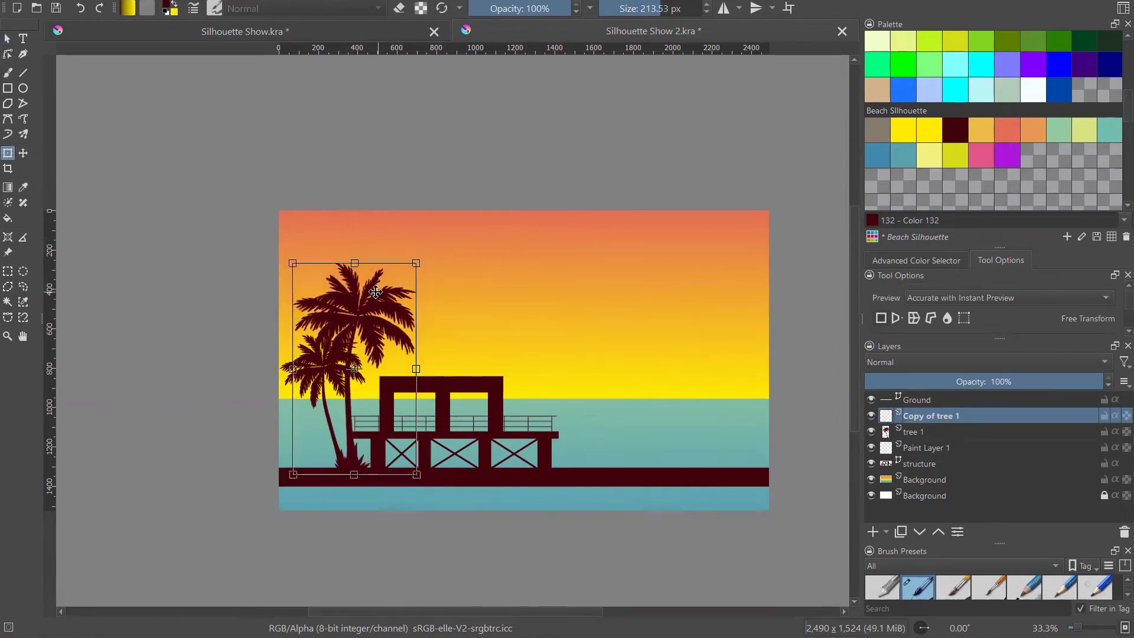
pyautogui.press('Right')
pyautogui.press('Right')
pyautogui.press('Right')
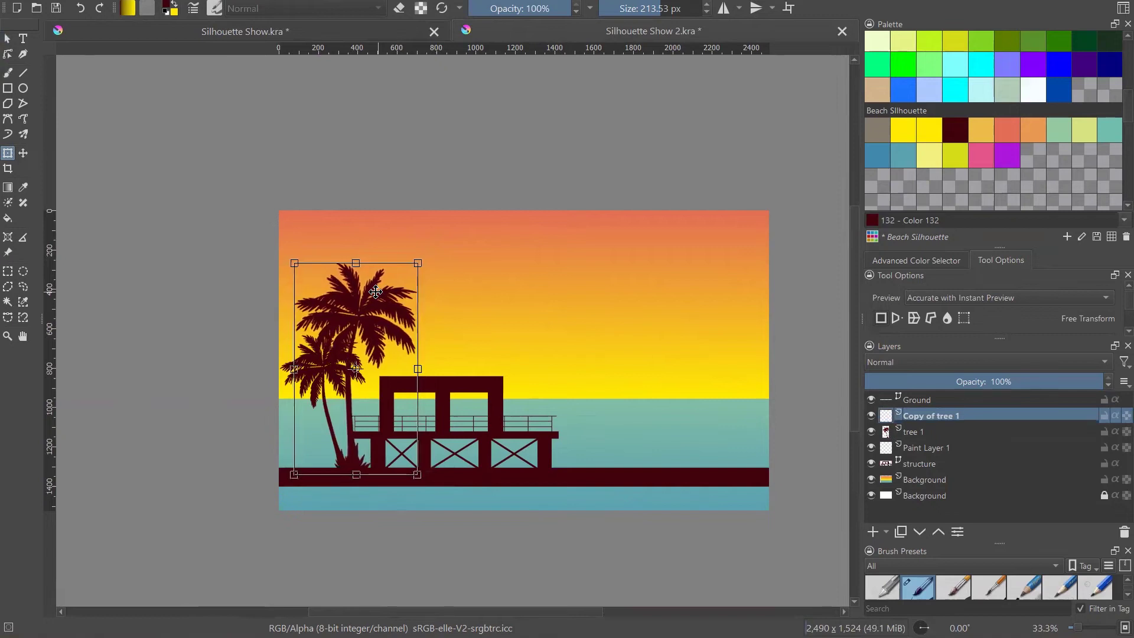
pyautogui.press('Left')
pyautogui.press('Left')
pyautogui.press('Left')
pyautogui.press('Left')
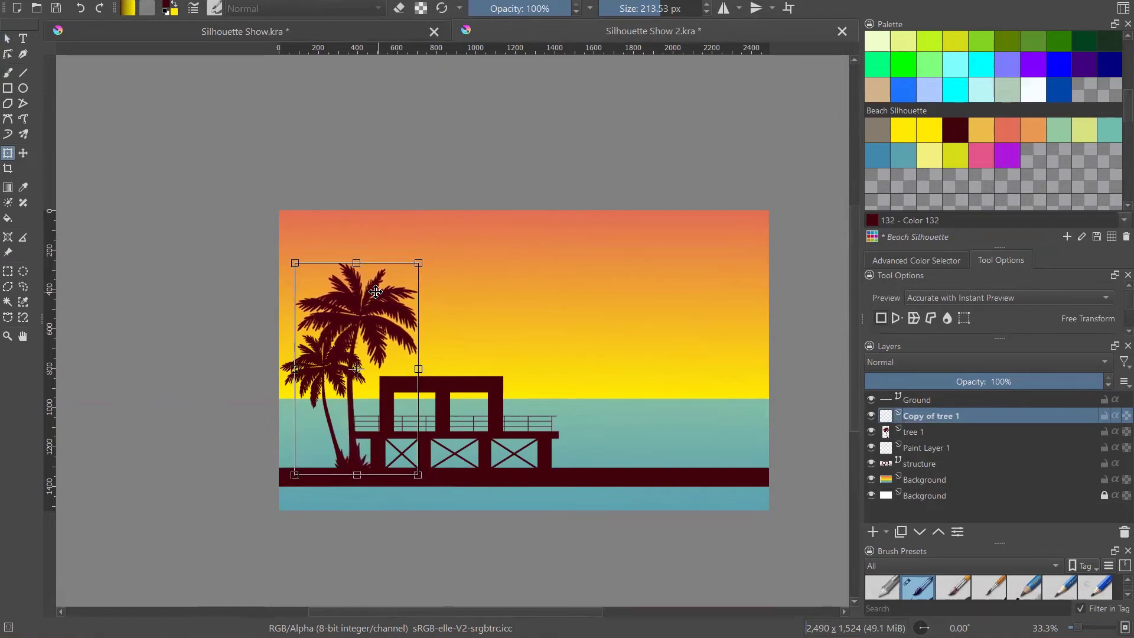
pyautogui.press('Left')
pyautogui.press('Left')
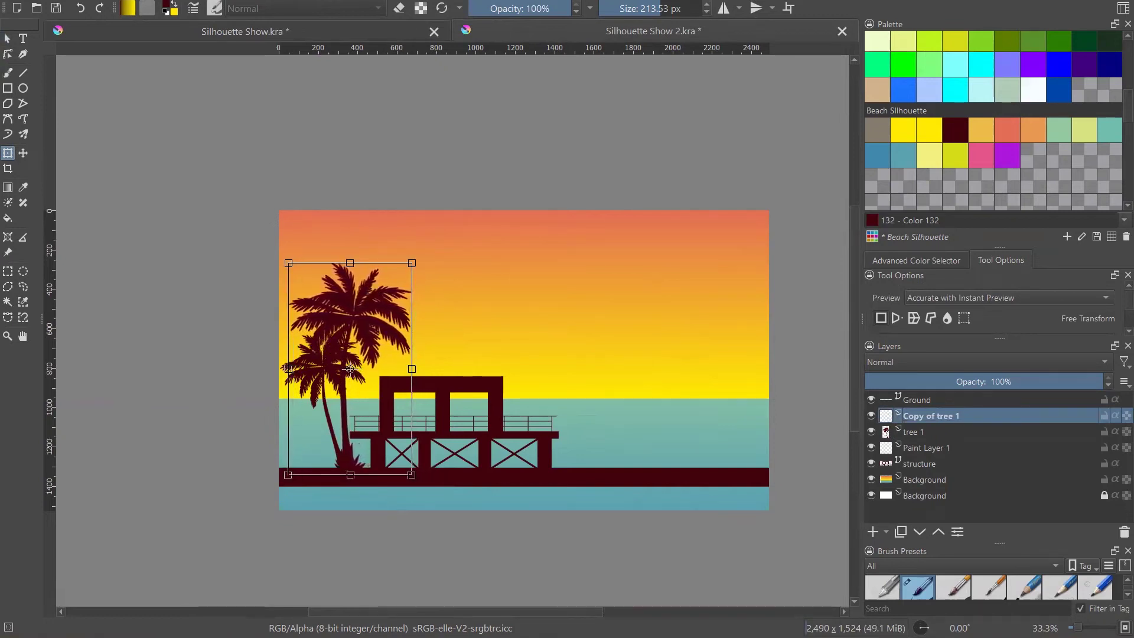
pyautogui.click(254, 30)
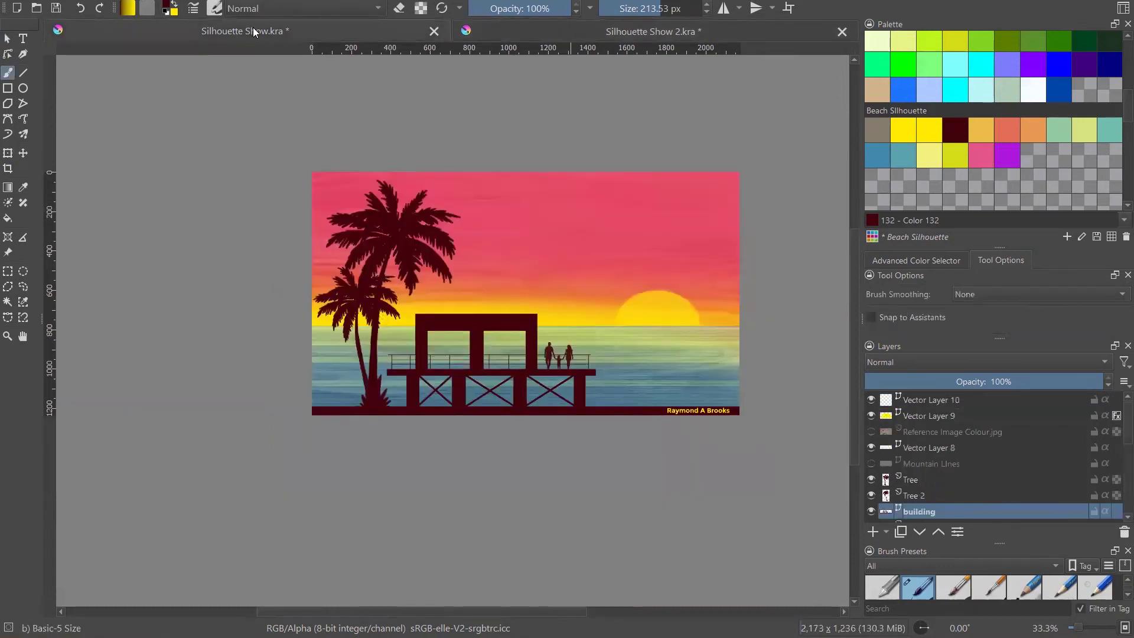
pyautogui.click(511, 27)
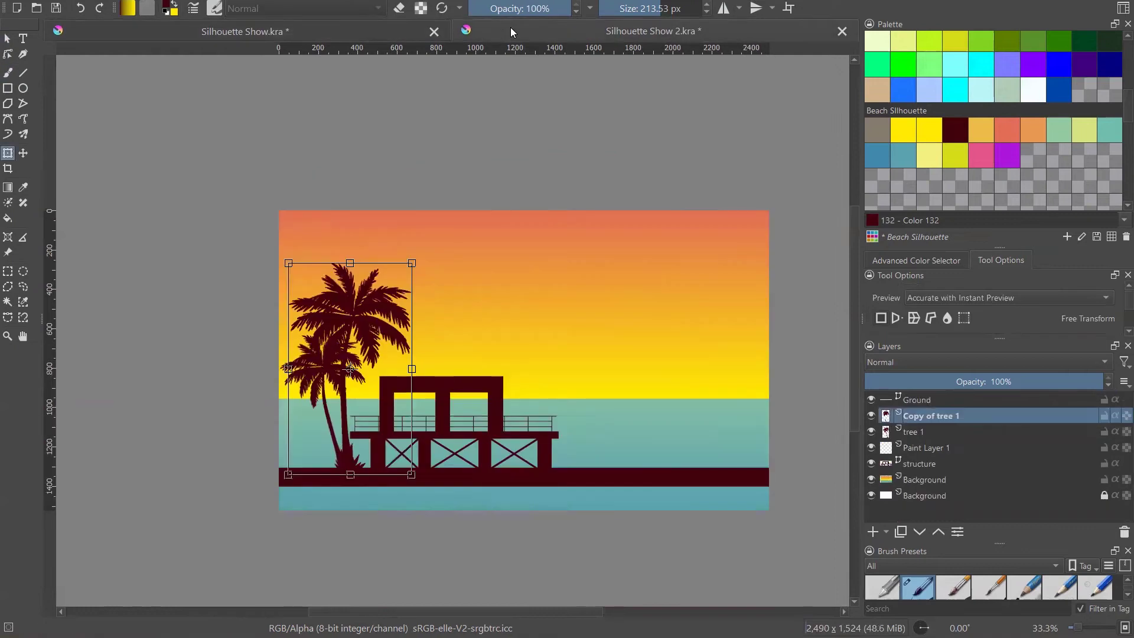
pyautogui.click(8, 37)
# - Toggle the small palm on tree 1 off and on to check the layout
pyautogui.click(369, 350)
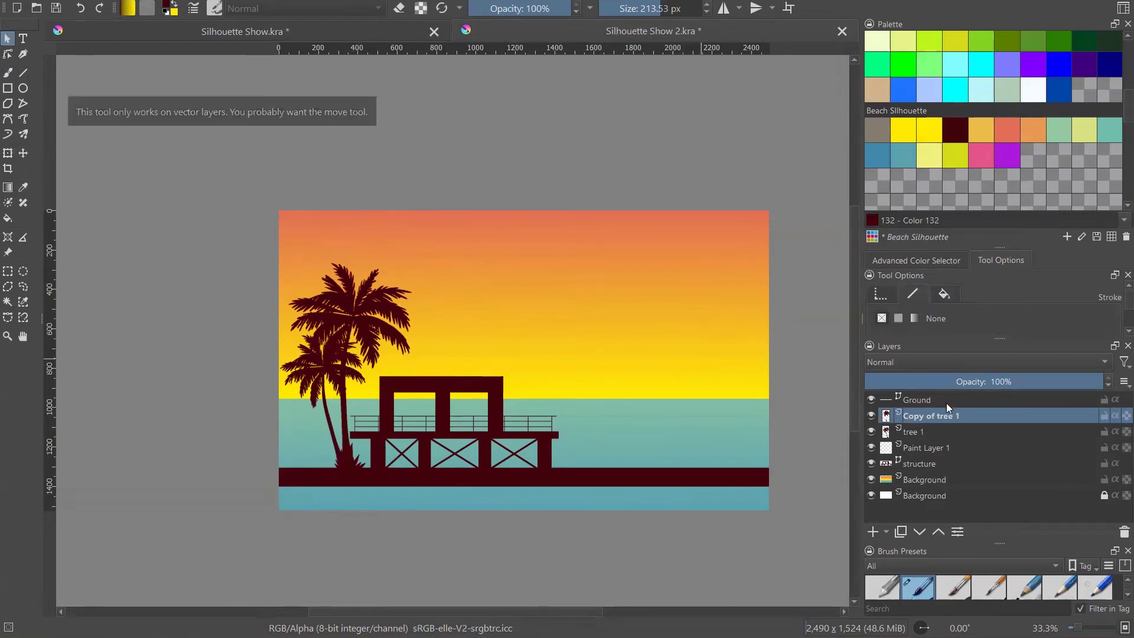
pyautogui.click(912, 430)
pyautogui.click(872, 430)
pyautogui.click(872, 430)
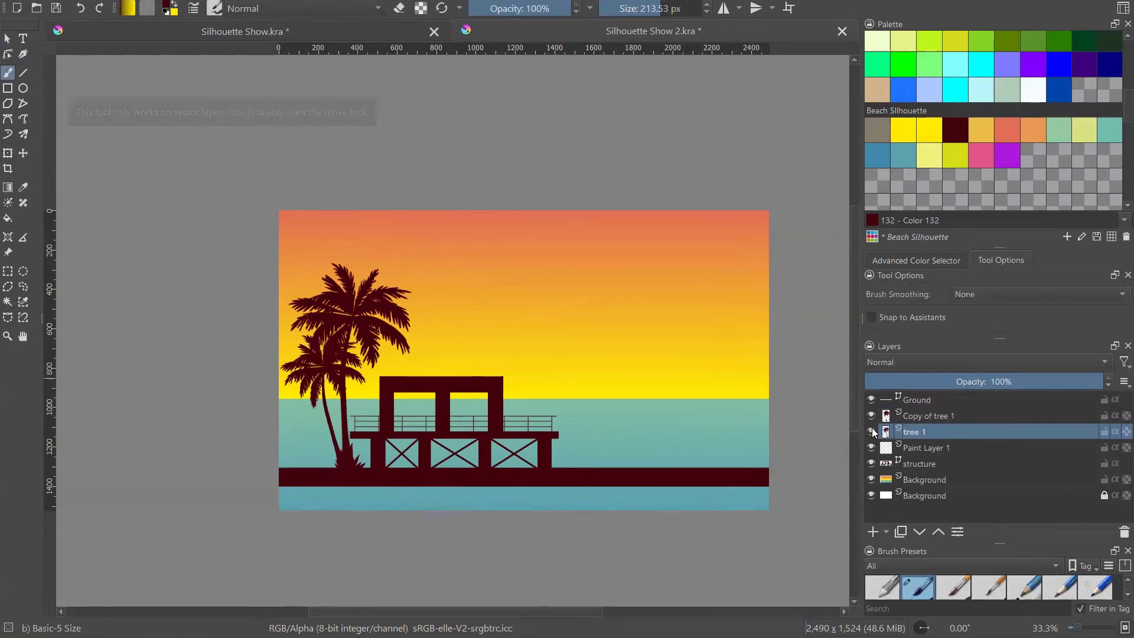
pyautogui.click(7, 39)
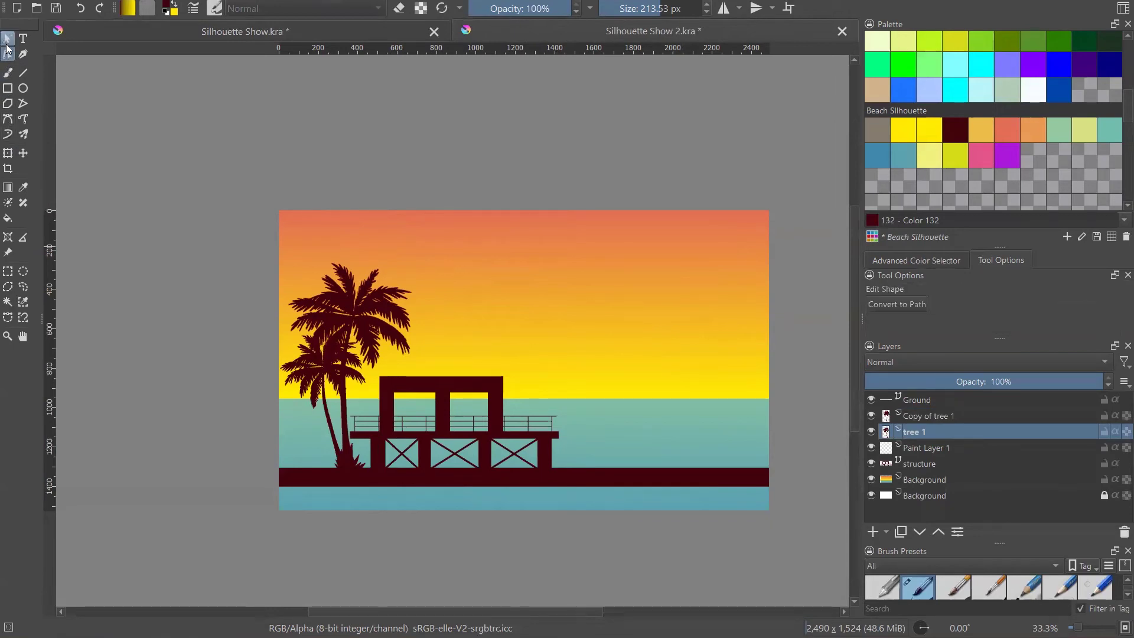
pyautogui.click(7, 152)
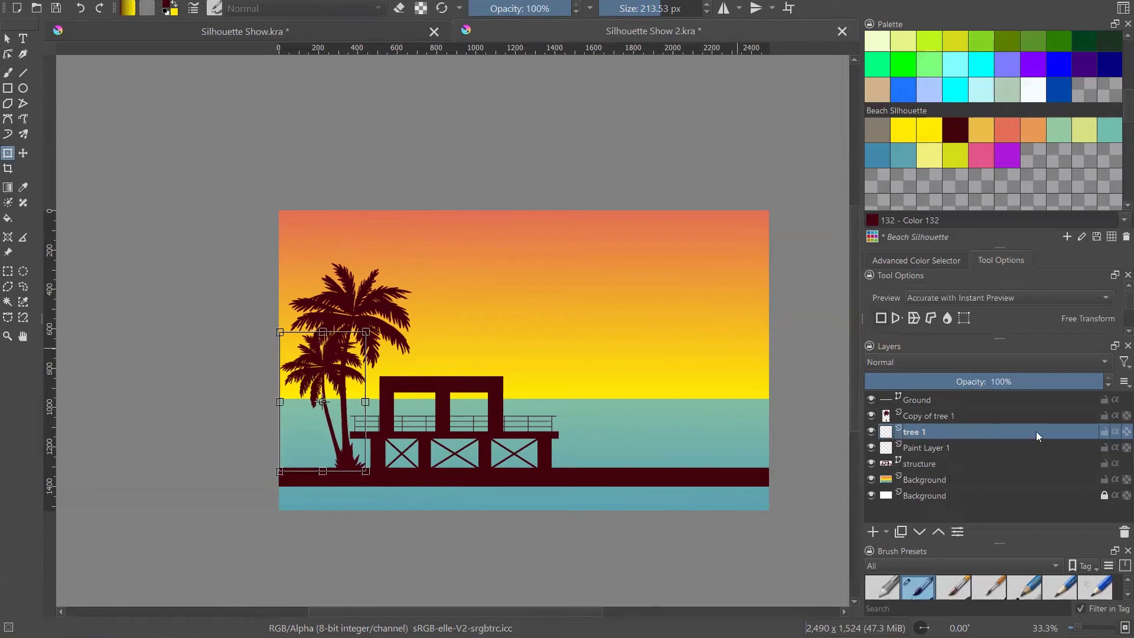
# - Nudge the tall palm slightly right, shrink it further and stretch it taller
pyautogui.click(945, 417)
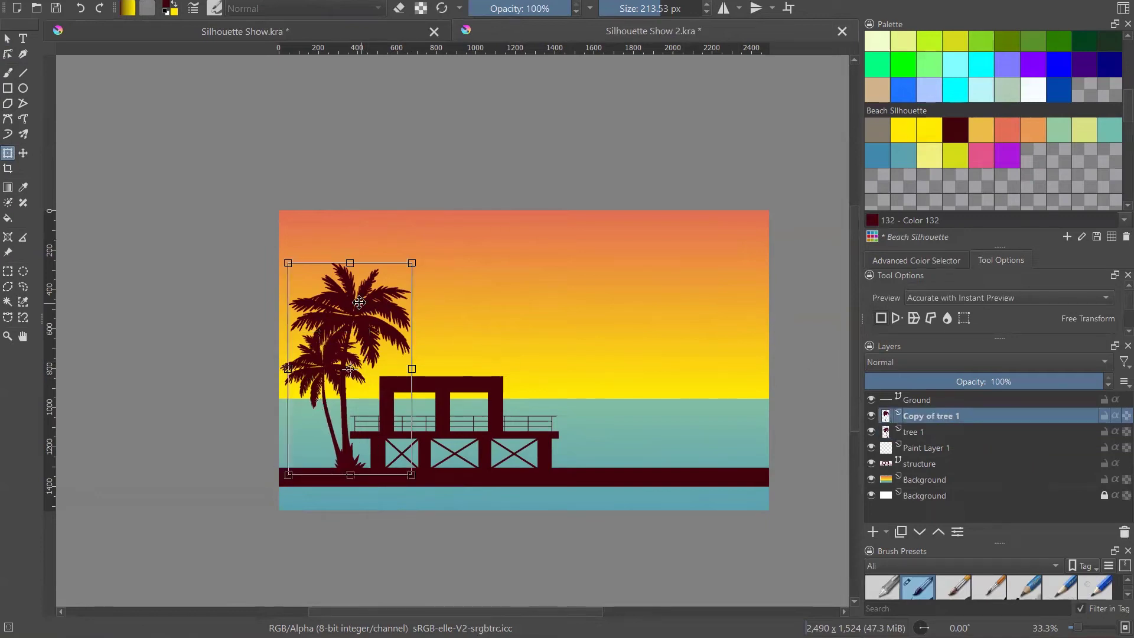
pyautogui.moveTo(357, 302); pyautogui.dragTo(359, 303)
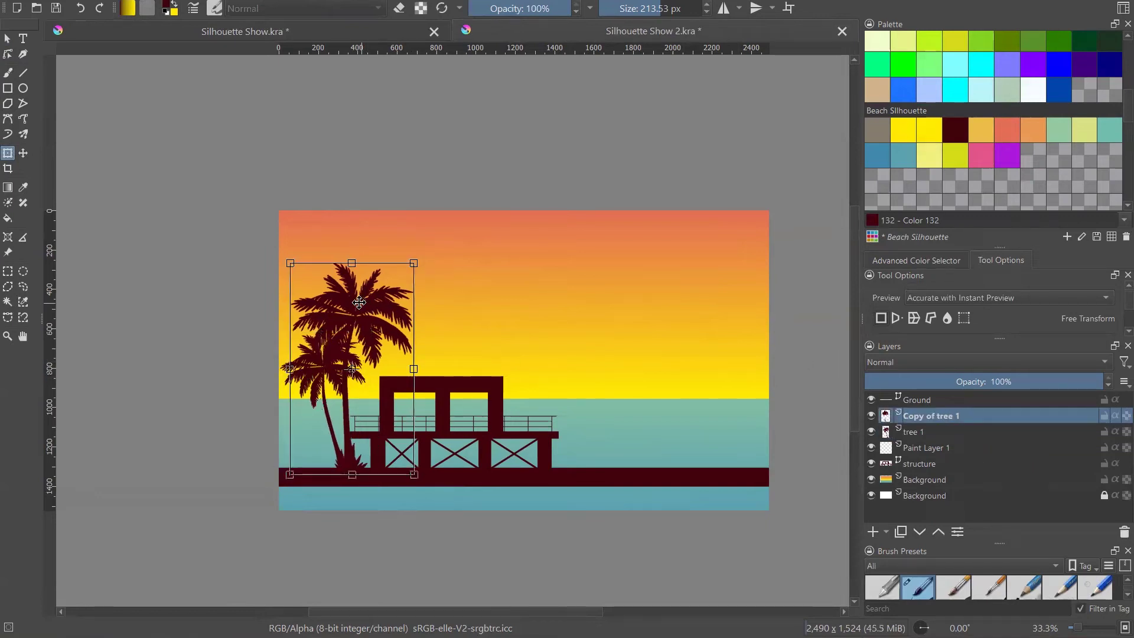
pyautogui.moveTo(414, 263); pyautogui.dragTo(397, 273)
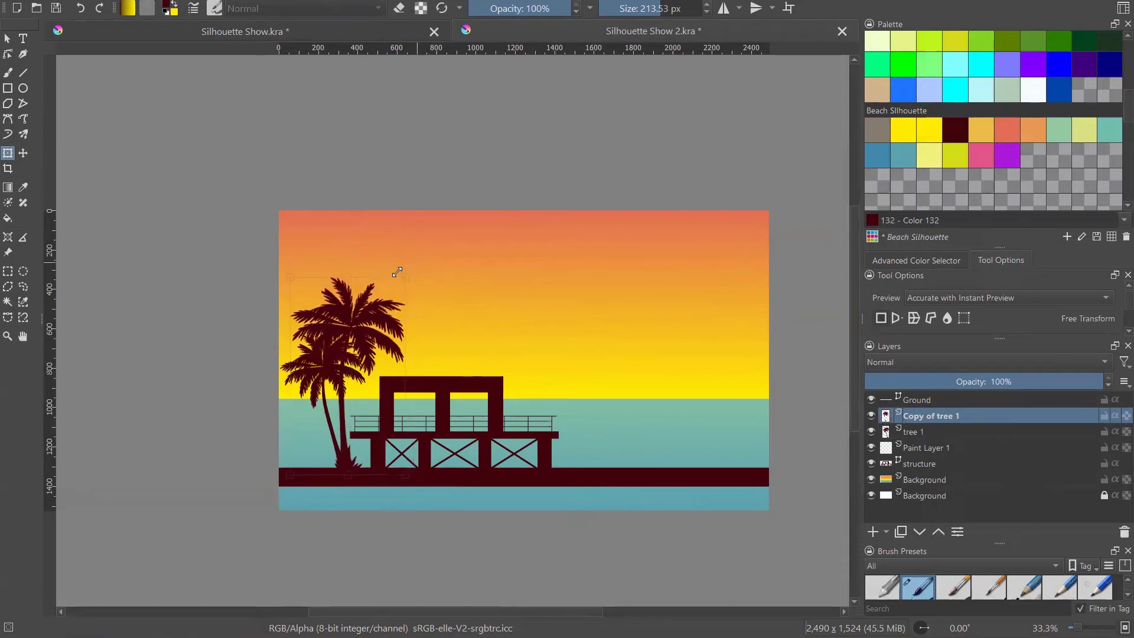
pyautogui.moveTo(349, 275); pyautogui.dragTo(349, 263)
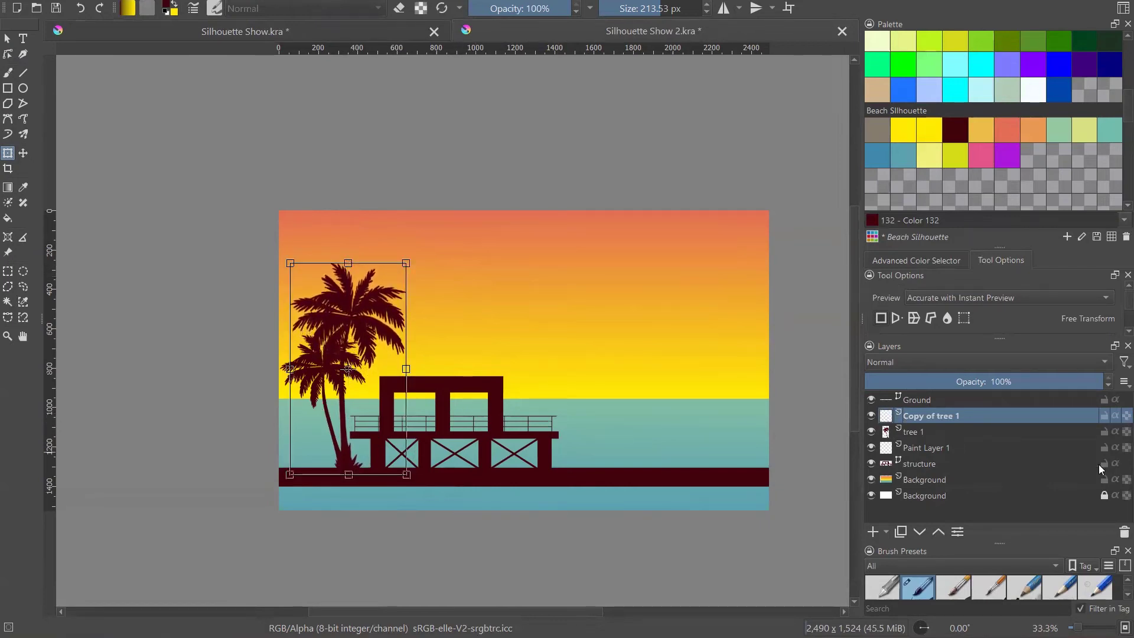
# - Shift the pier building on the structure layer slightly right and apply
pyautogui.click(920, 464)
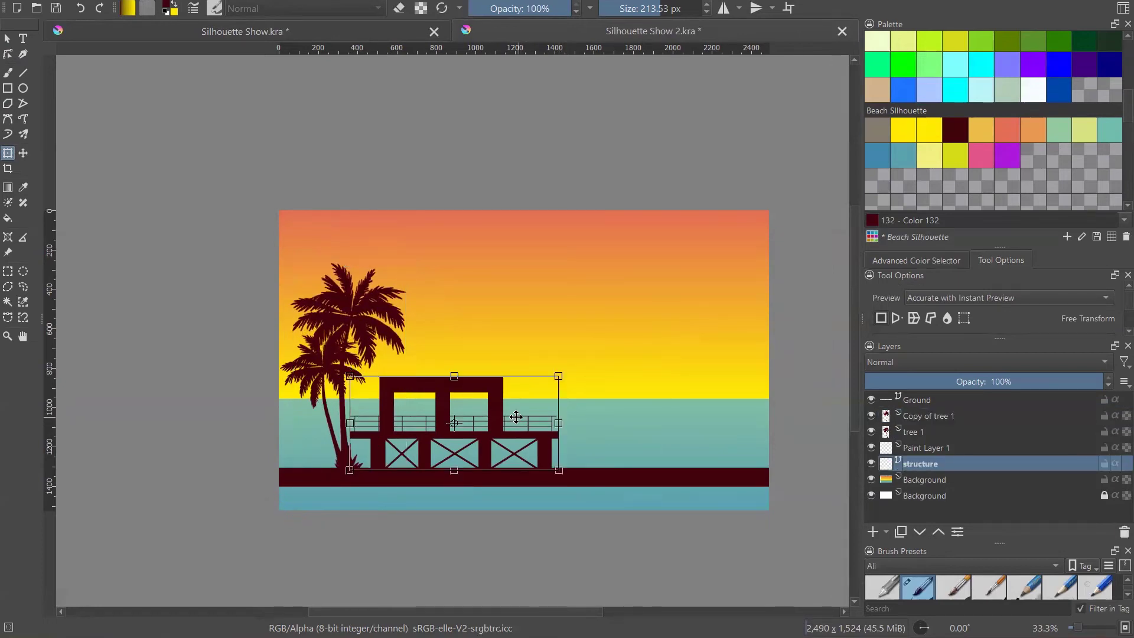
pyautogui.press('Right')
pyautogui.press('Right')
pyautogui.press('Right')
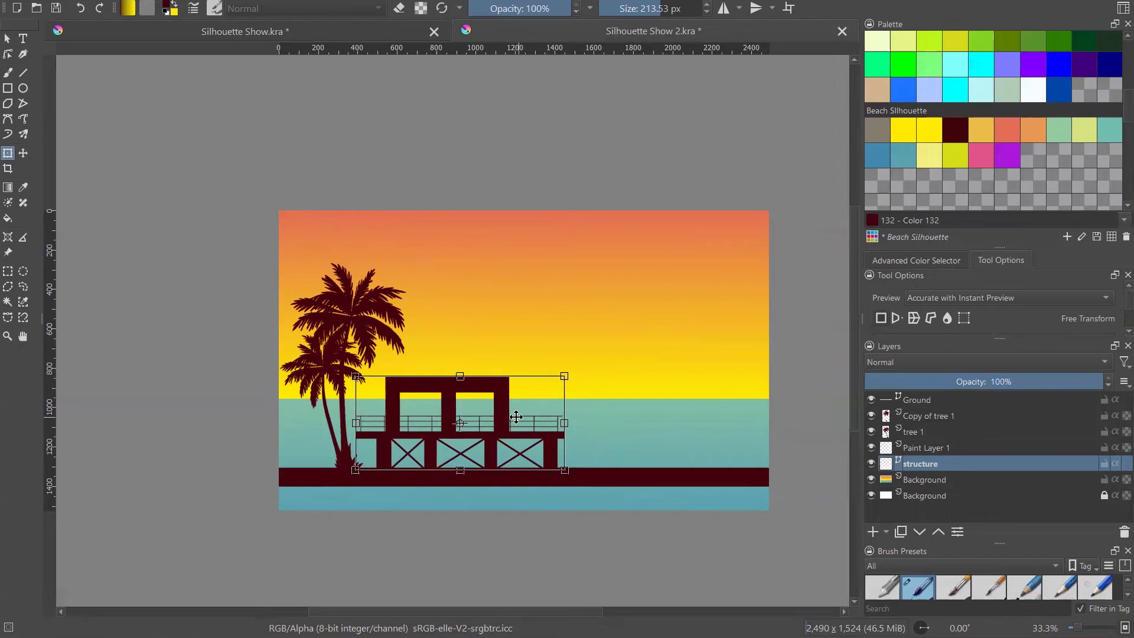
pyautogui.press('Left')
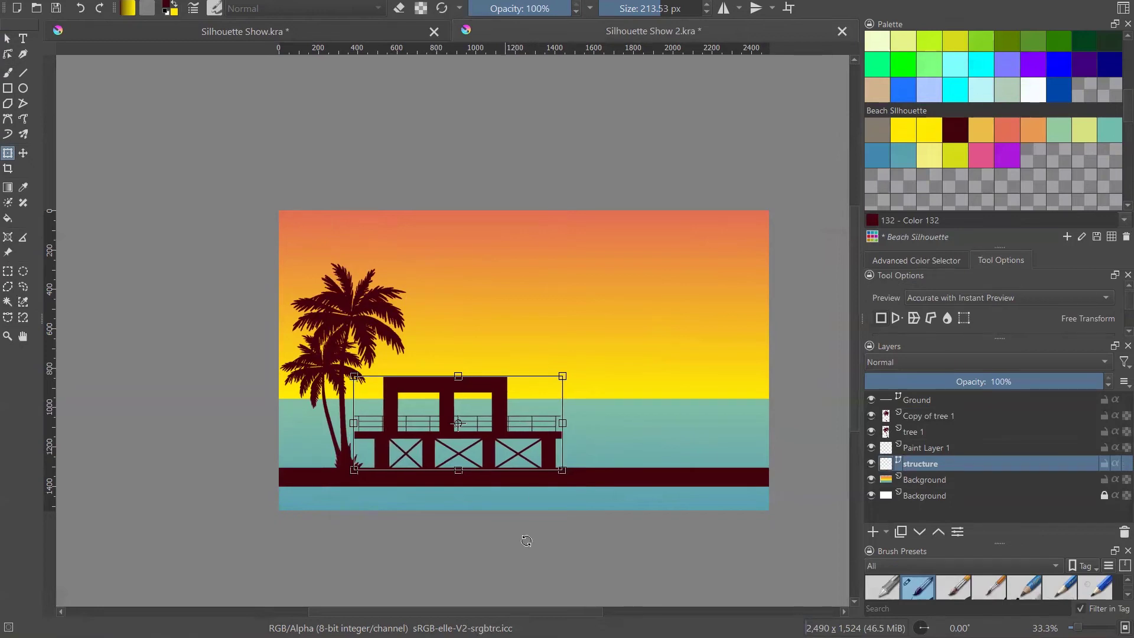
pyautogui.click(7, 38)
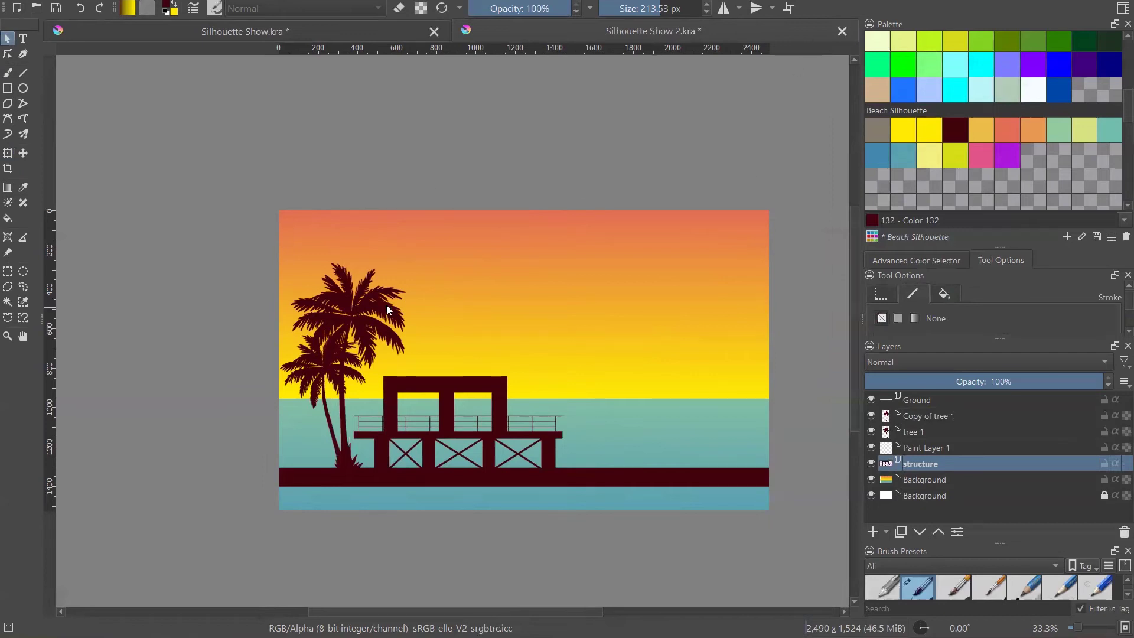
# - Crop the canvas to 2490 × 1404 px at the ground bar's bottom and save Silhouette Show 2.kra
pyautogui.click(7, 169)
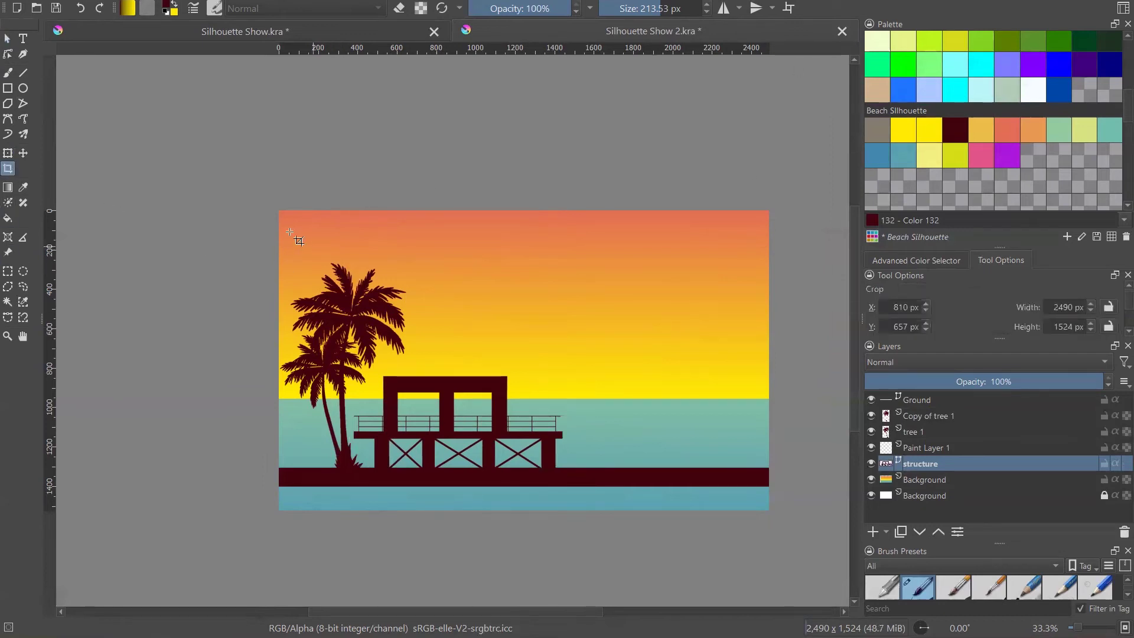
pyautogui.moveTo(279, 210); pyautogui.dragTo(768, 487)
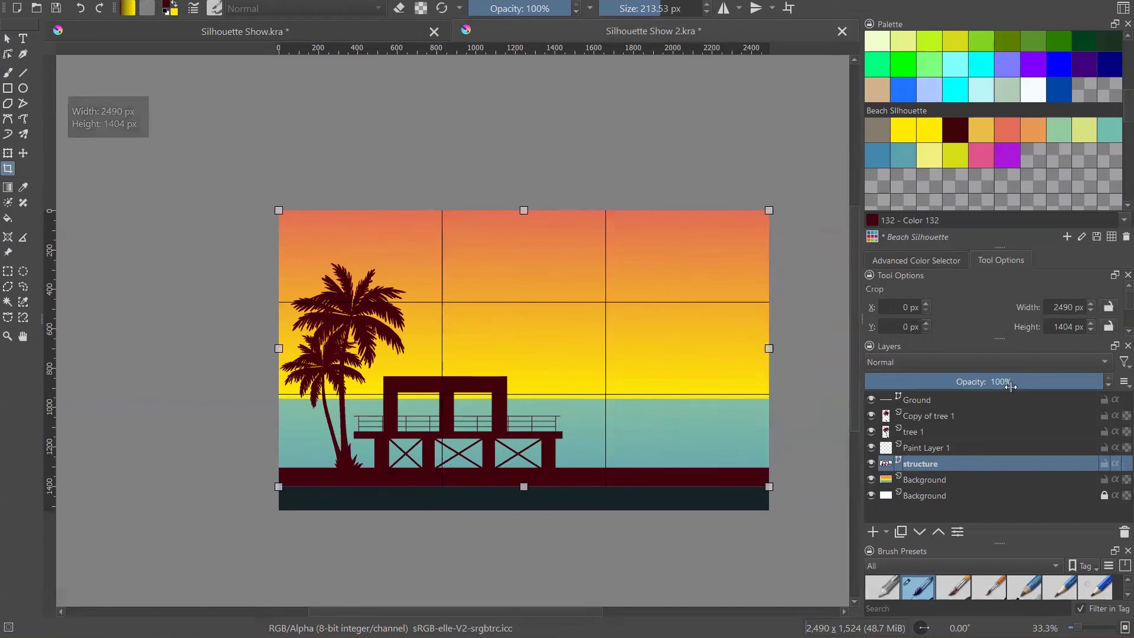
pyautogui.scroll(-3, 1118, 305)
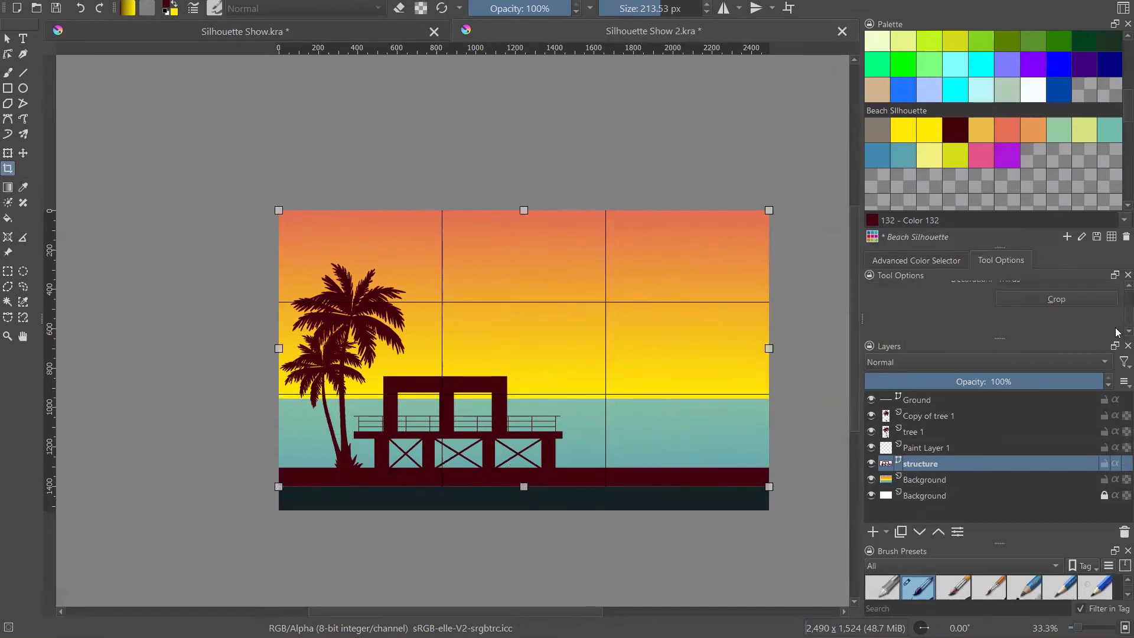
pyautogui.click(1064, 300)
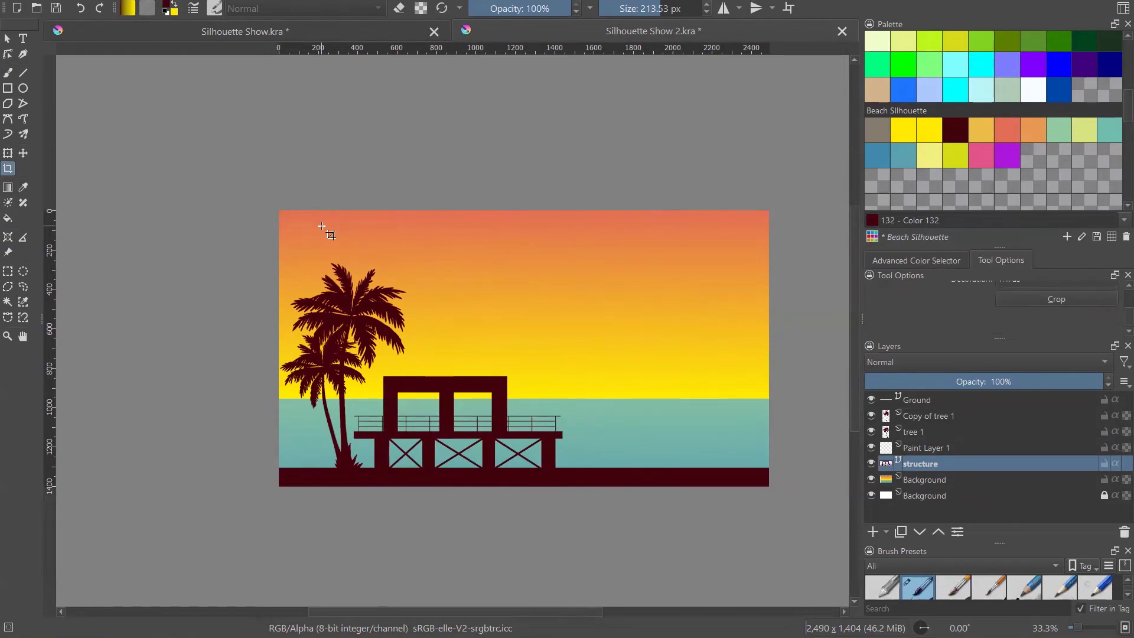
pyautogui.hotkey('ctrl', 's')
# - Drop the family silhouette JPG from the Silhouette Show folder into Krita as a new layer
pyautogui.moveTo(311, 635)
pyautogui.click(310, 575)
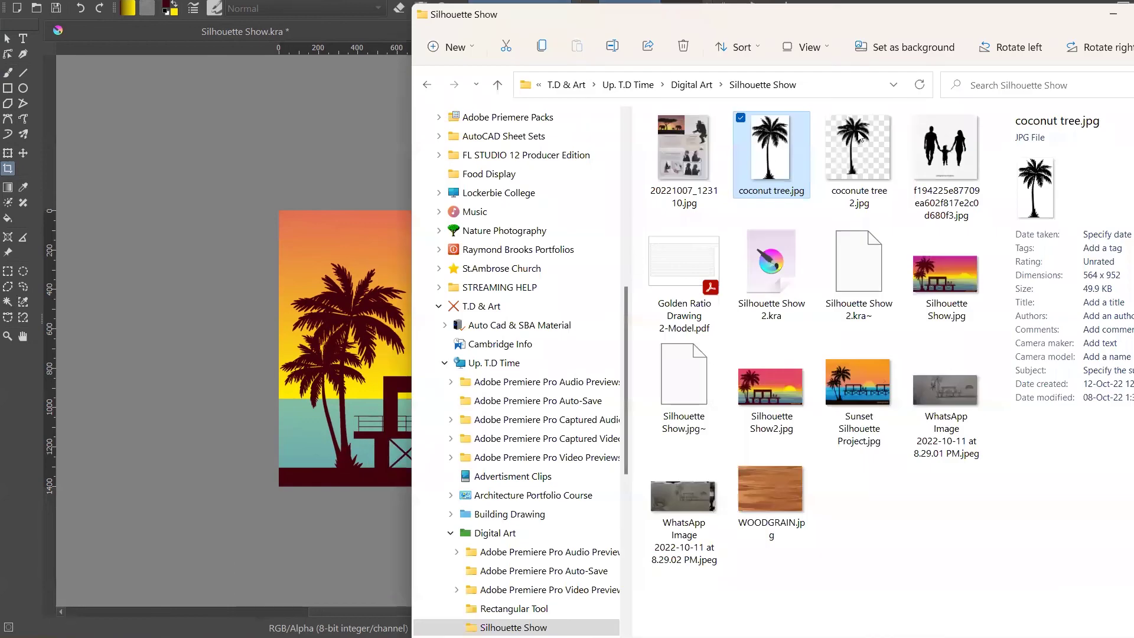
pyautogui.moveTo(939, 161); pyautogui.dragTo(348, 276)
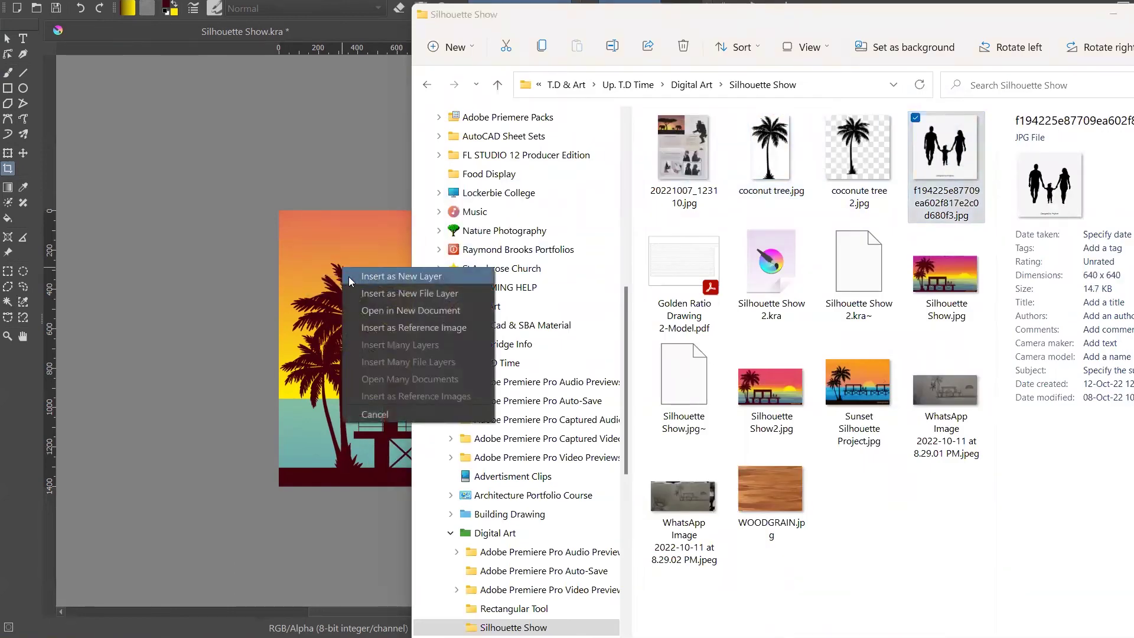
pyautogui.click(384, 273)
# - Move the family picture into the upper middle of the sky, right of the palms
pyautogui.click(7, 38)
pyautogui.click(8, 153)
pyautogui.moveTo(322, 240); pyautogui.dragTo(587, 274)
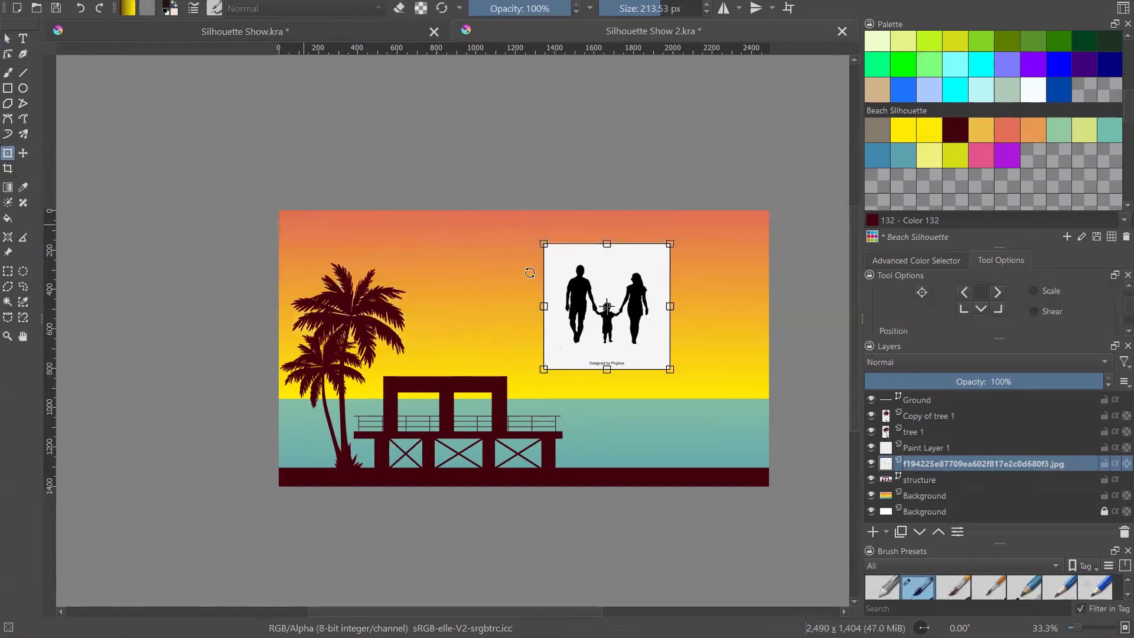
# - Select and delete the white background around the family figures with Contiguous Selection
pyautogui.click(7, 303)
pyautogui.click(618, 297)
pyautogui.scroll(1, 618, 297)
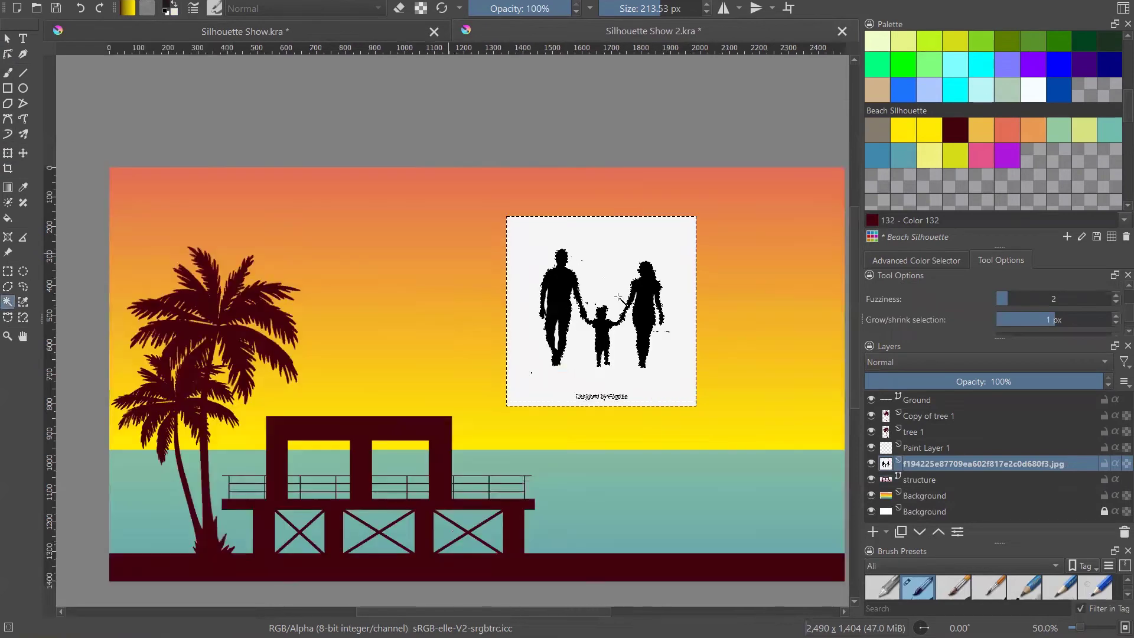
pyautogui.scroll(2, 618, 297)
pyautogui.press('Delete')
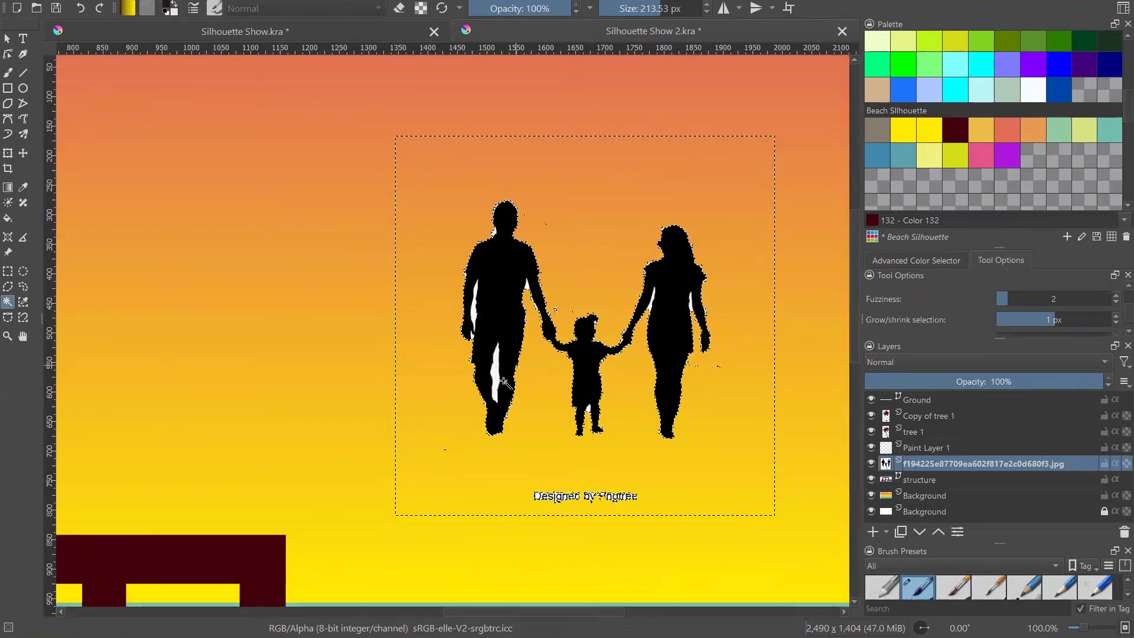
pyautogui.hotkey('ctrl', 'shift', 'a')
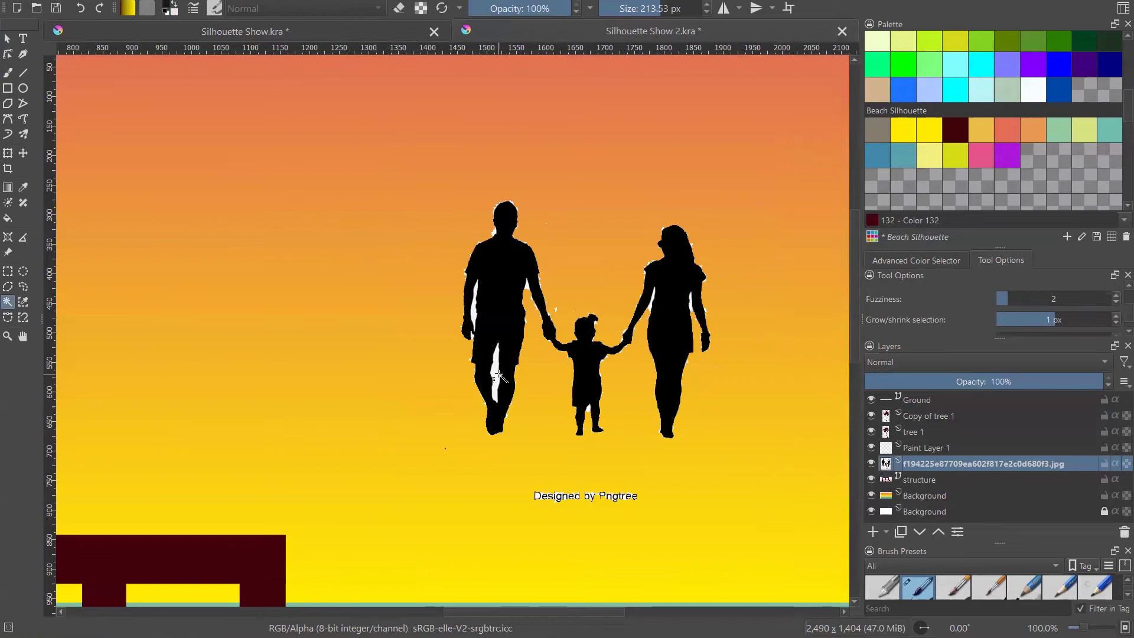
# - Delete the white gap between the man's legs and the slivers beside his arms
pyautogui.scroll(1, 499, 375)
pyautogui.click(496, 365)
pyautogui.press('Delete')
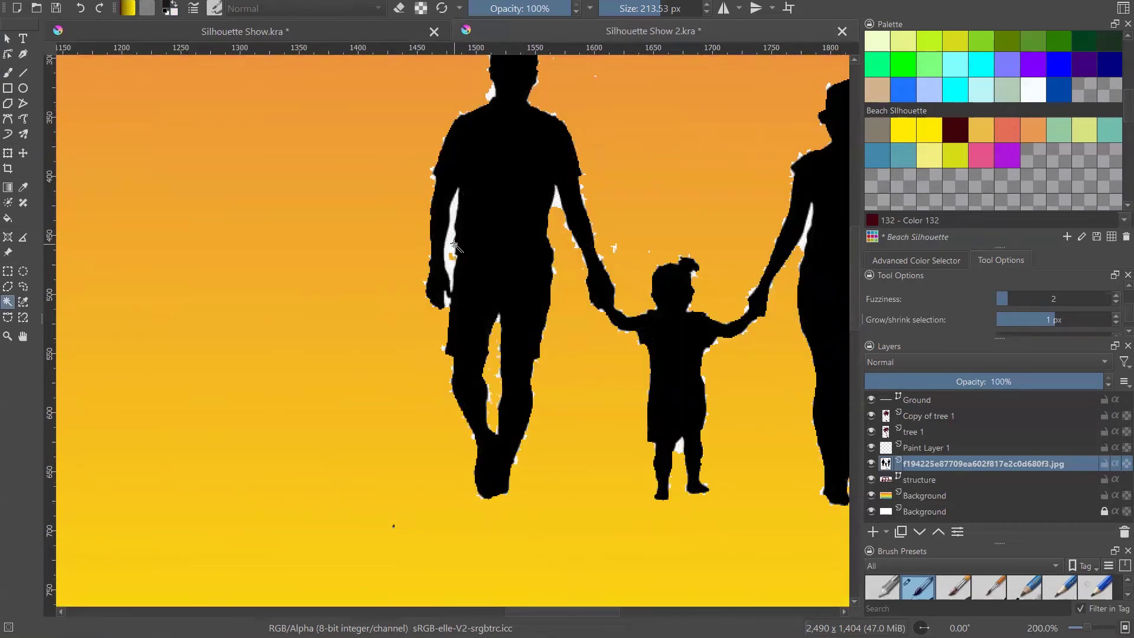
pyautogui.click(456, 208)
pyautogui.press('Delete')
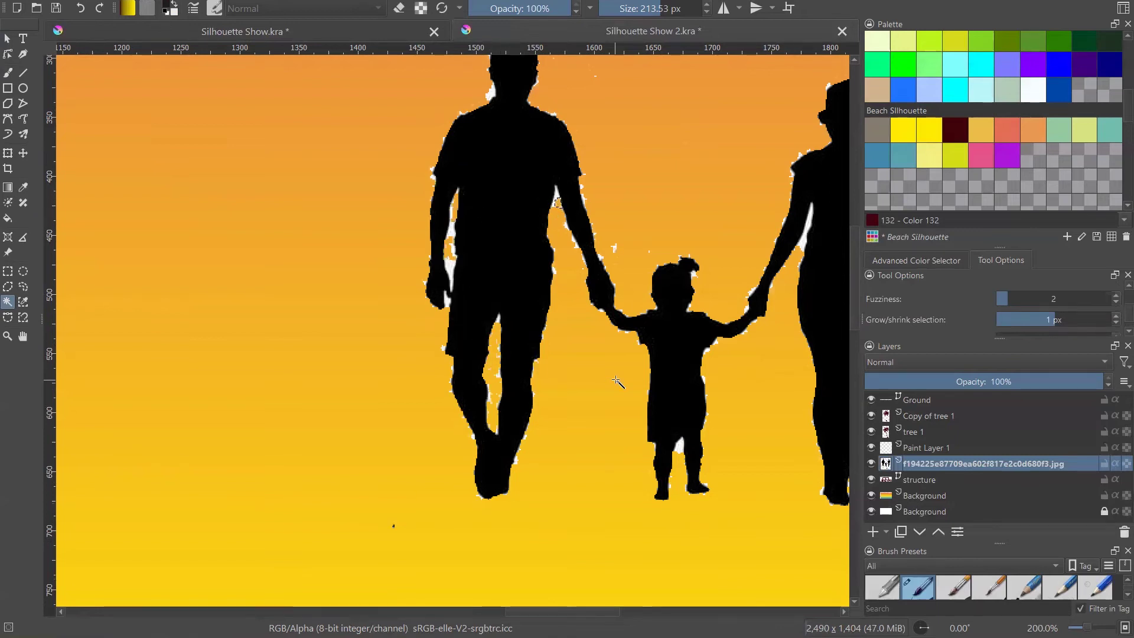
# - Delete the imported family picture layer and choose Paint Layer 1
pyautogui.scroll(-4, 616, 382)
pyautogui.scroll(6, 658, 268)
pyautogui.scroll(-6, 657, 269)
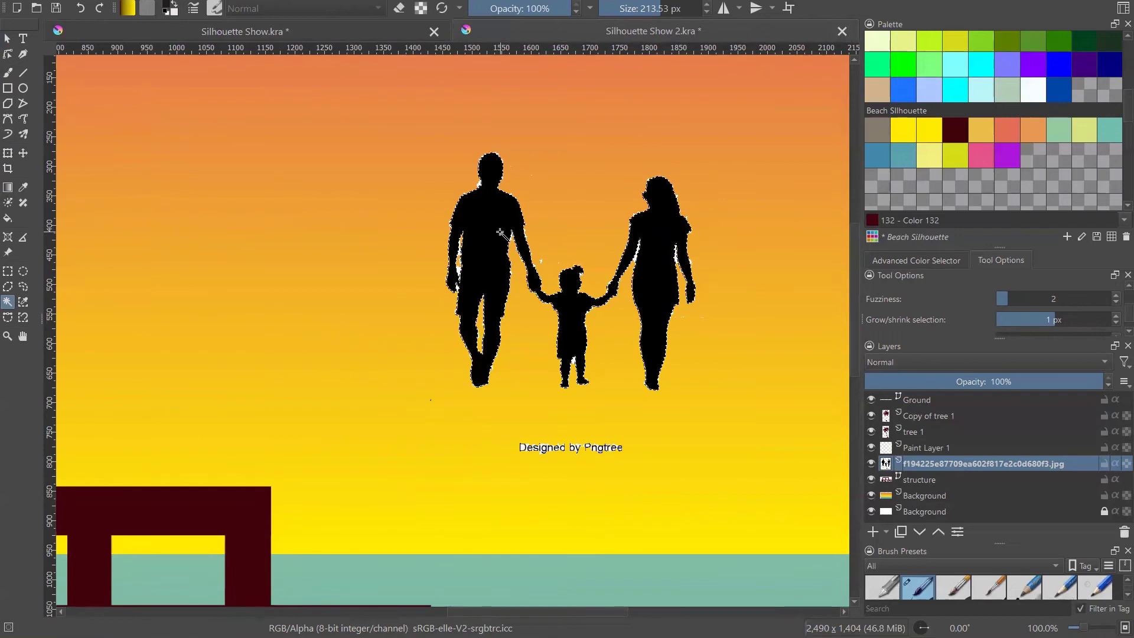
pyautogui.click(1123, 532)
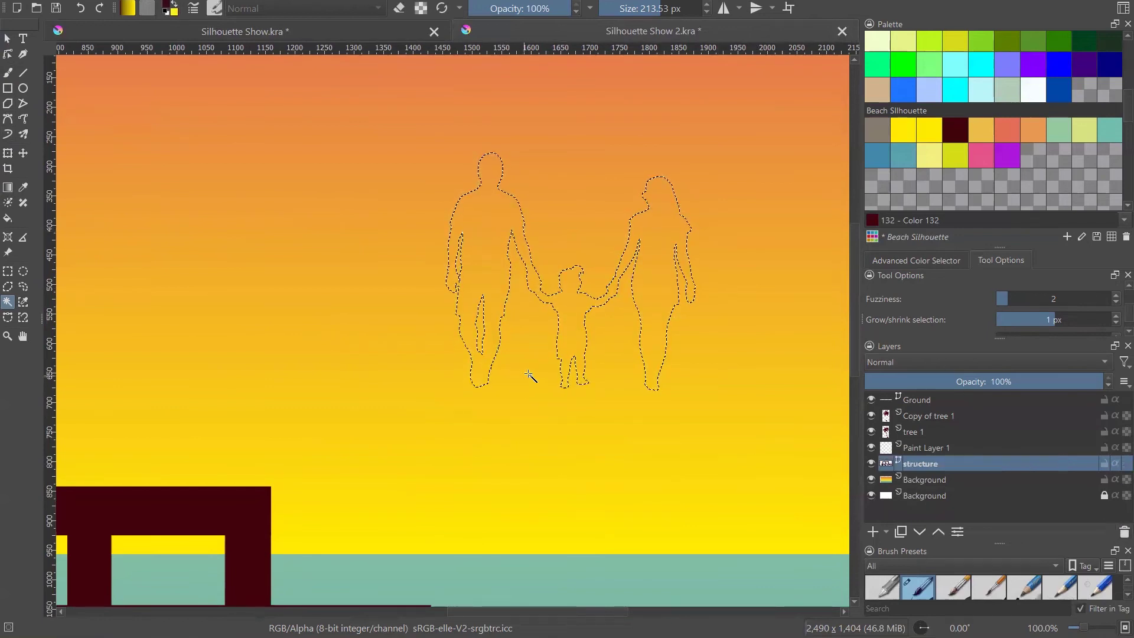
pyautogui.click(923, 449)
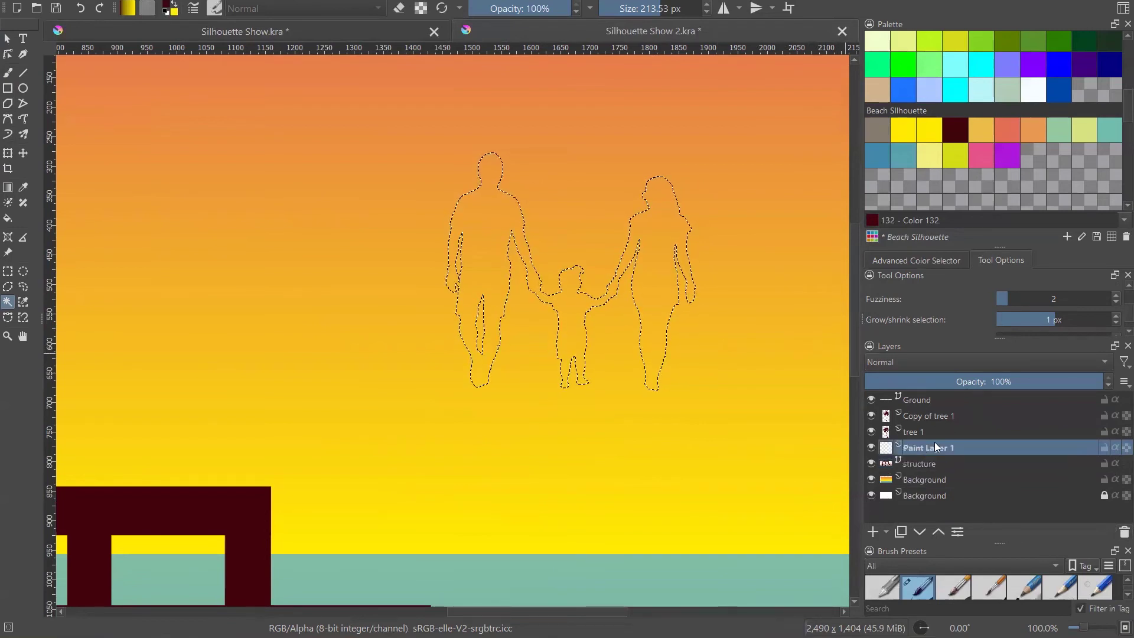
# - Paint the selected family figures dark maroon with the freehand brush, then deselect
pyautogui.moveTo(916, 446)
pyautogui.click(9, 73)
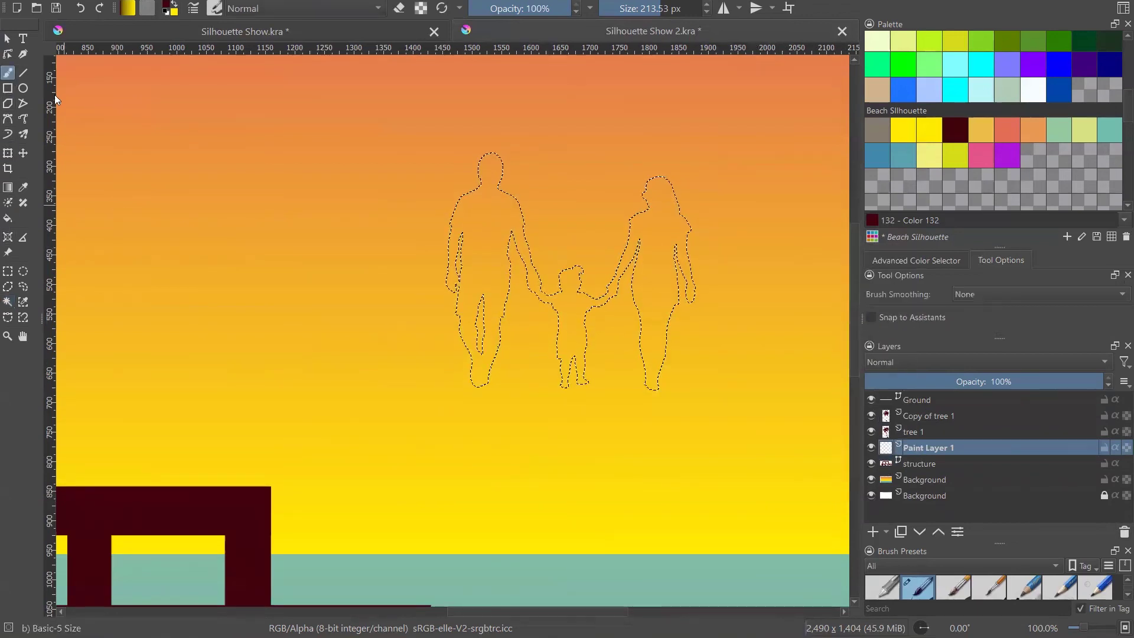
pyautogui.moveTo(490, 221)
pyautogui.mouseDown()
pyautogui.moveTo(524, 141)
pyautogui.moveTo(476, 388)
pyautogui.moveTo(562, 438)
pyautogui.moveTo(599, 294)
pyautogui.moveTo(663, 208)
pyautogui.mouseUp()
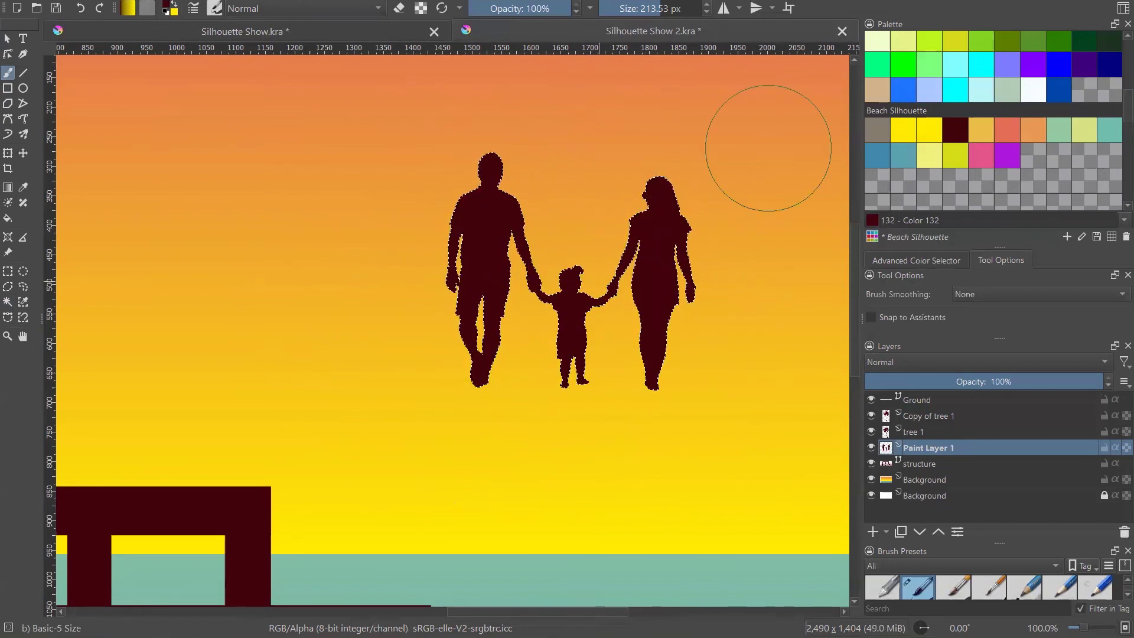
pyautogui.hotkey('ctrl', 'shift', 'a')
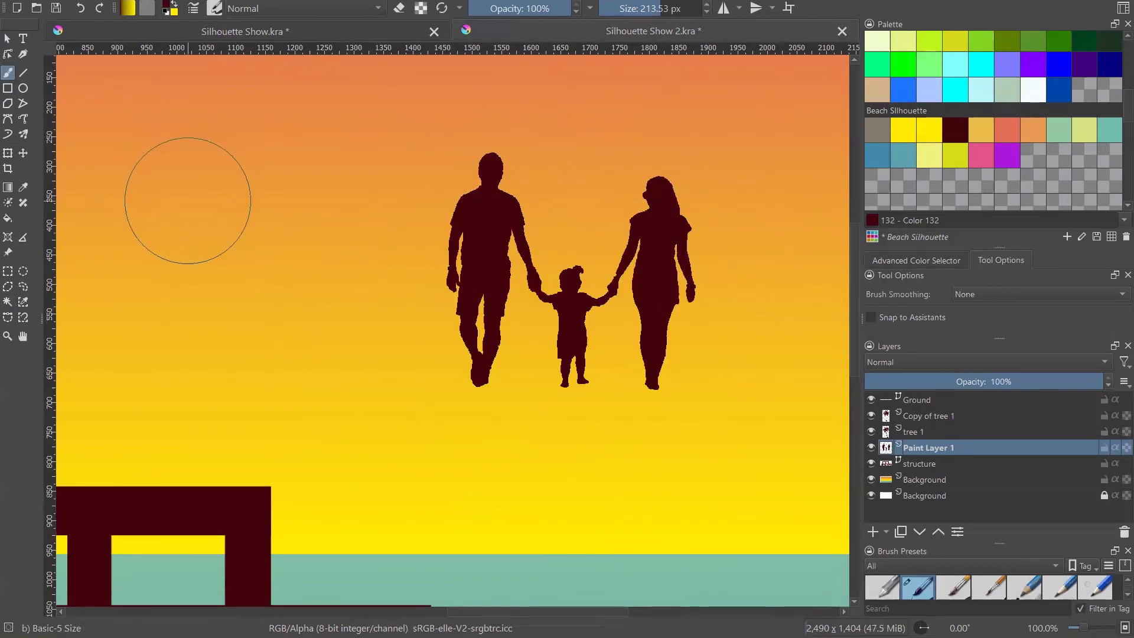
# - Rename Paint Layer 1 to 'people' and zoom out to see the whole scene
pyautogui.click(7, 38)
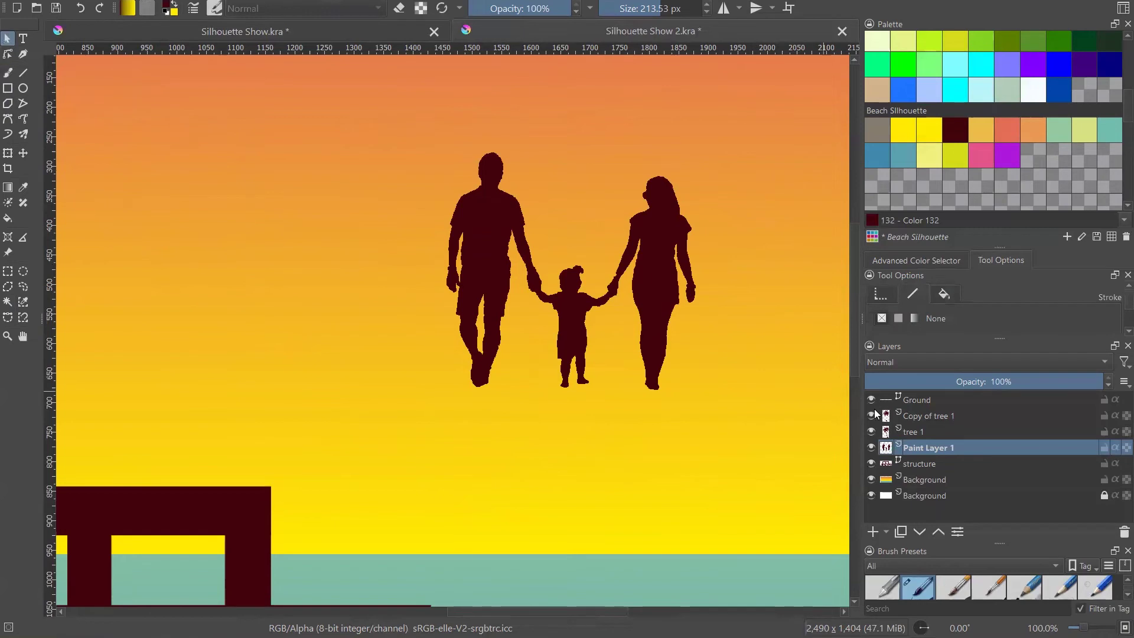
pyautogui.doubleClick(941, 449)
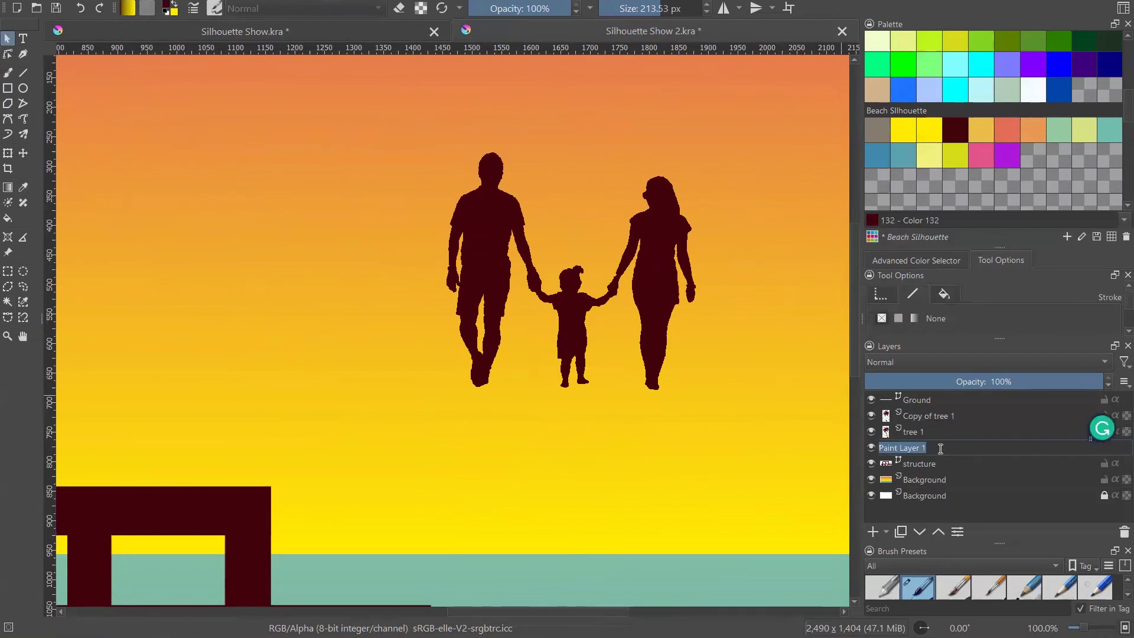
pyautogui.write('people')
pyautogui.click(926, 467)
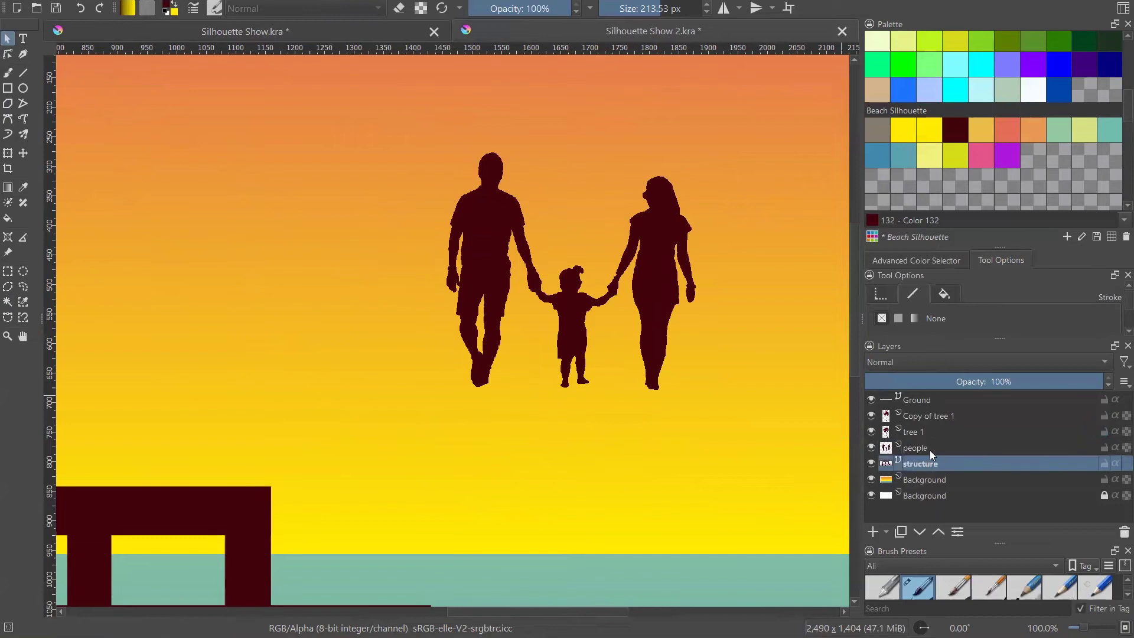
pyautogui.click(930, 449)
pyautogui.press('b')
pyautogui.press('-')
pyautogui.press('-')
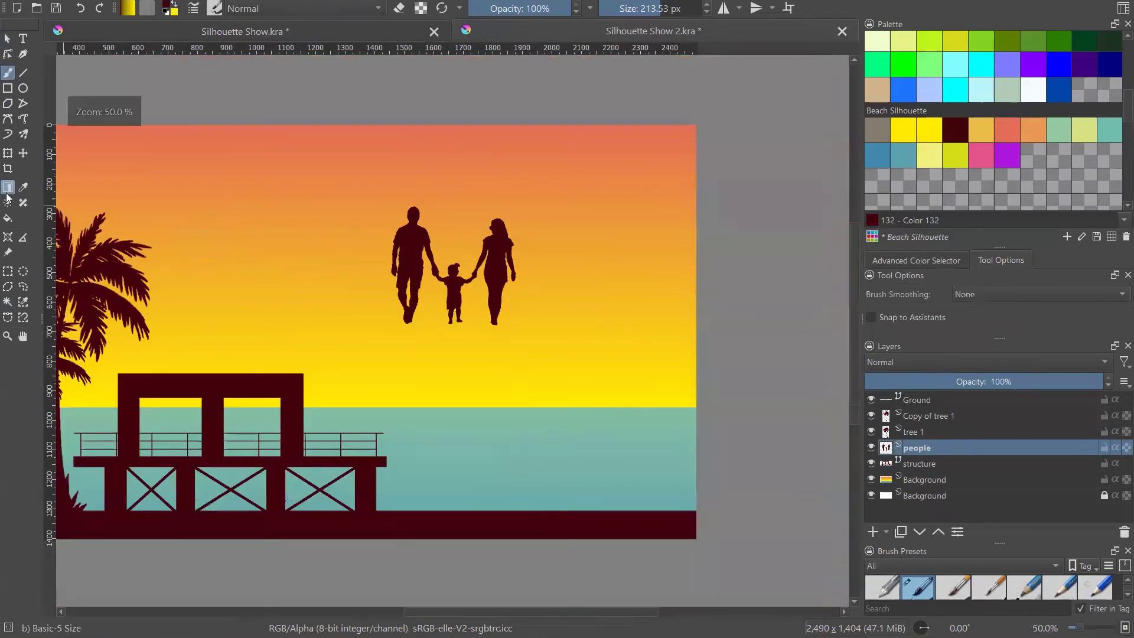
# - Move the family silhouette down onto the pier deck and scale it down to fit
pyautogui.click(7, 153)
pyautogui.moveTo(421, 274); pyautogui.dragTo(338, 413)
pyautogui.scroll(1, 319, 410)
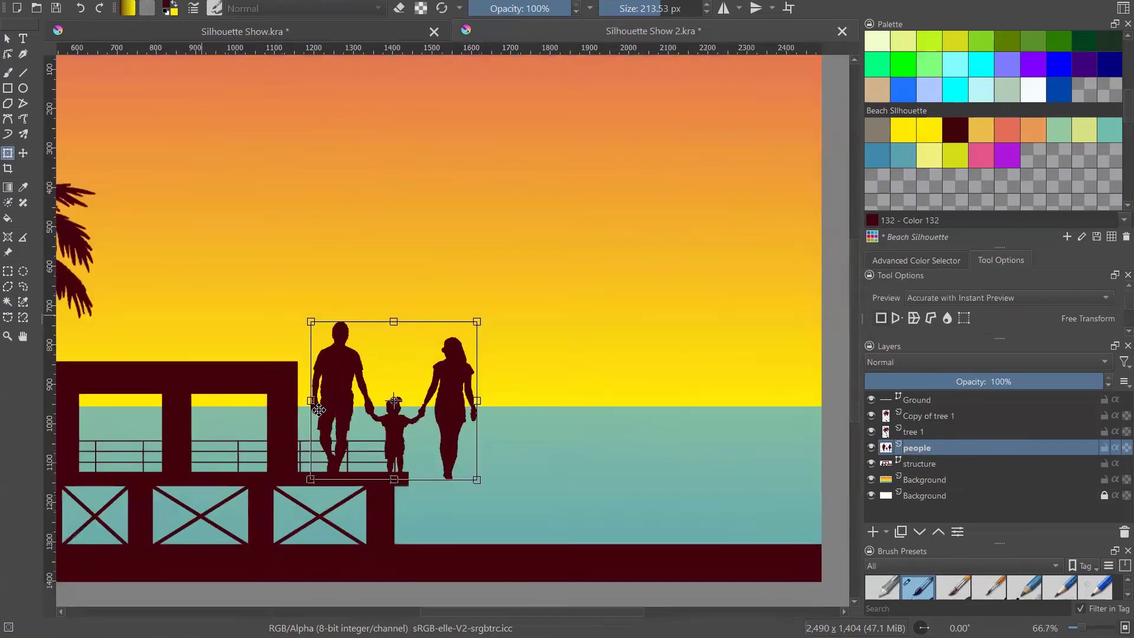
pyautogui.scroll(1, 319, 410)
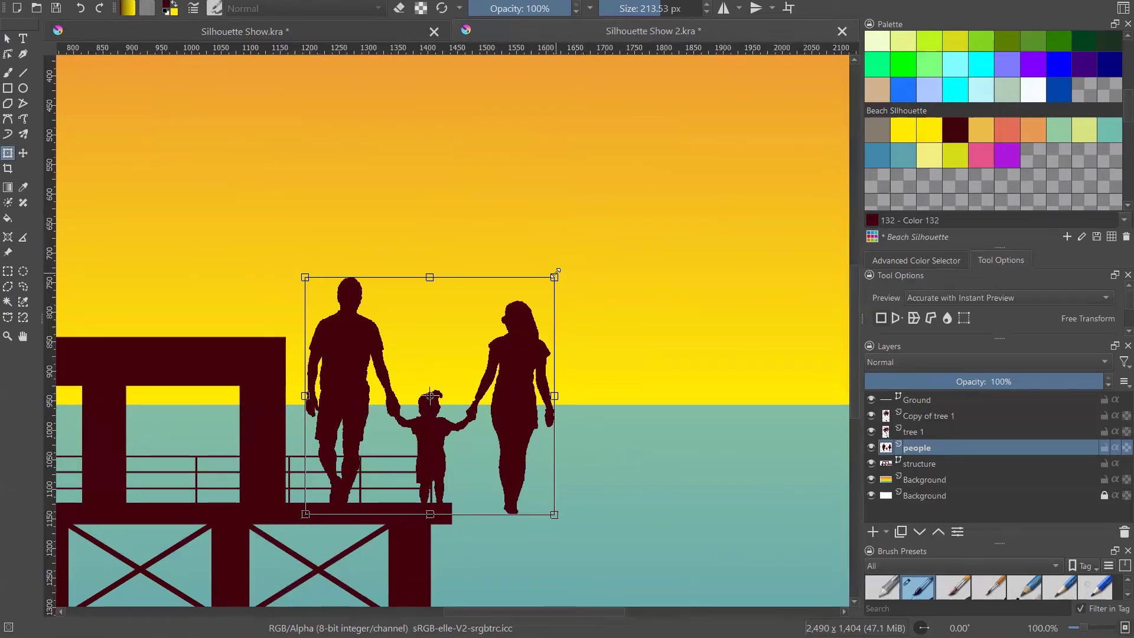
pyautogui.moveTo(559, 277); pyautogui.dragTo(305, 277)
pyautogui.moveTo(553, 276); pyautogui.dragTo(391, 373)
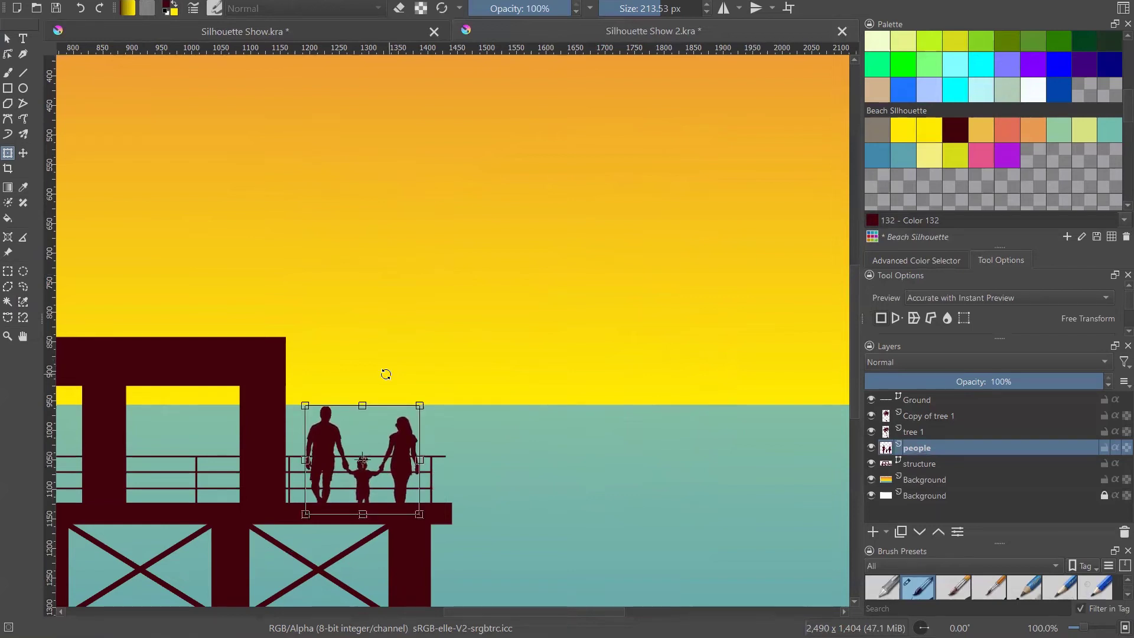
pyautogui.moveTo(360, 440)
pyautogui.mouseDown()
pyautogui.moveTo(260, 437)
pyautogui.moveTo(346, 437)
pyautogui.mouseUp()
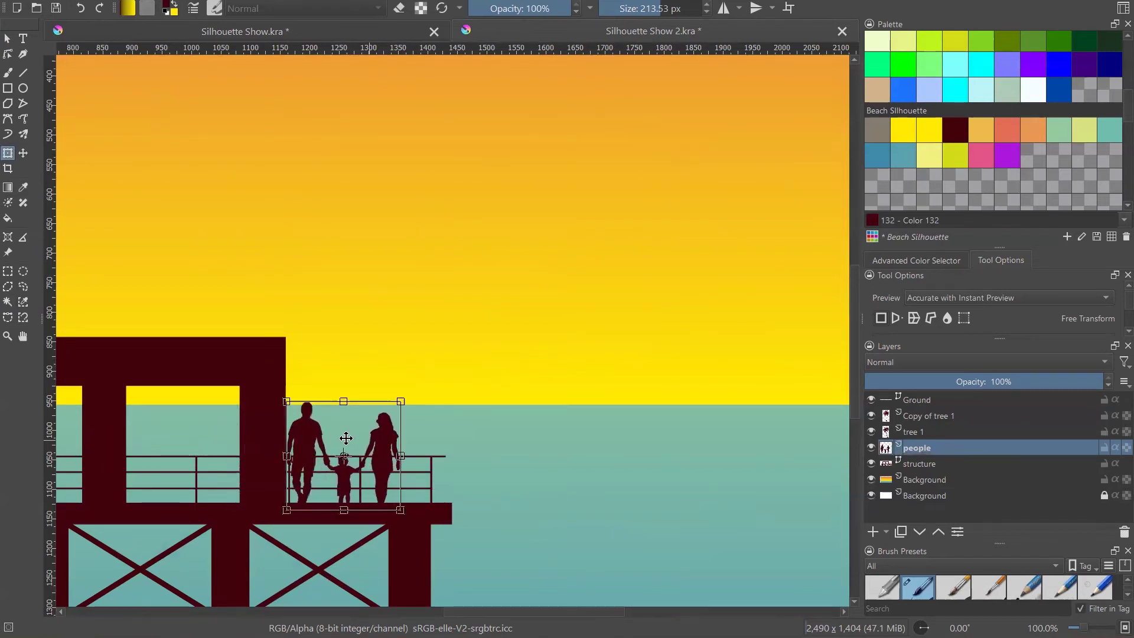
# - Fine-tune the family's size and nudge it up against the railing, then apply the transform
pyautogui.scroll(3, 345, 437)
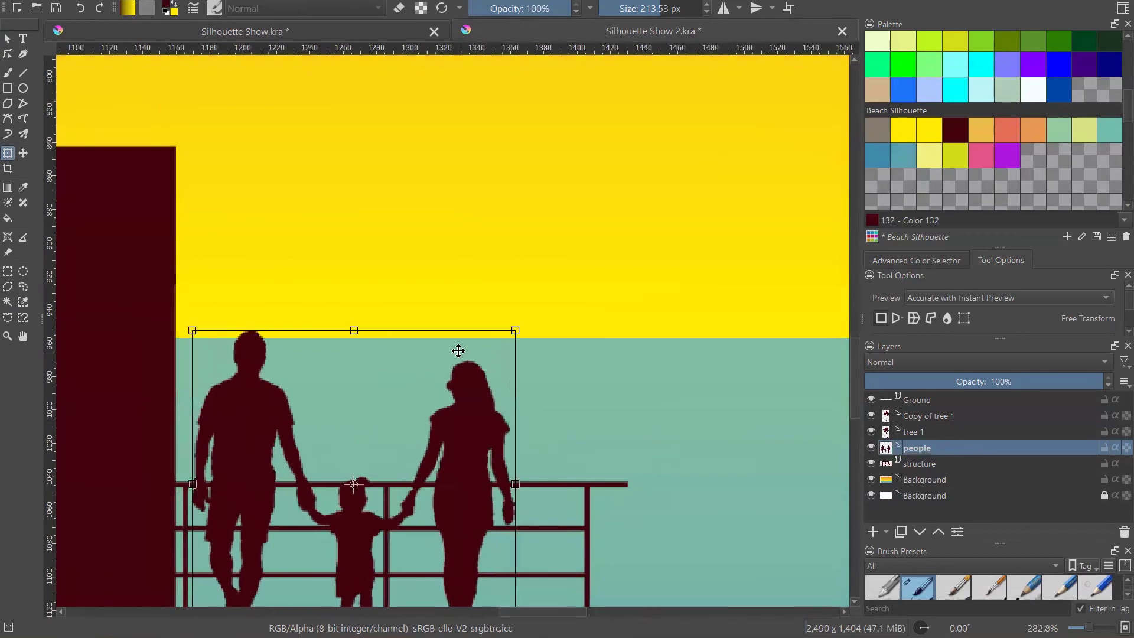
pyautogui.scroll(-2, 372, 414)
pyautogui.scroll(1, 364, 394)
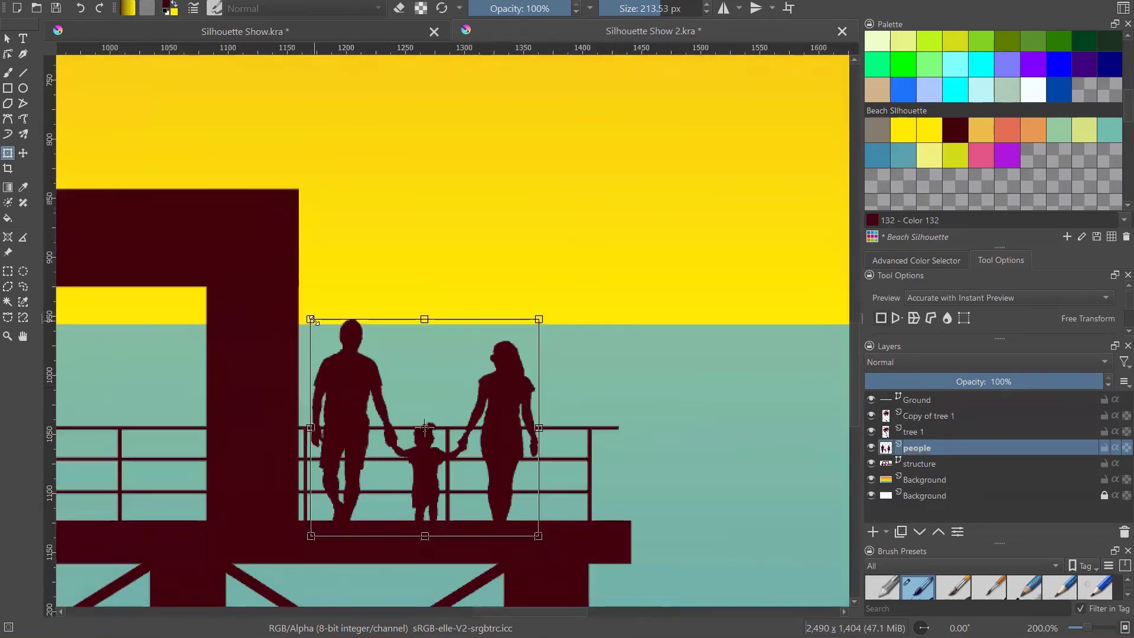
pyautogui.moveTo(311, 319); pyautogui.dragTo(320, 328)
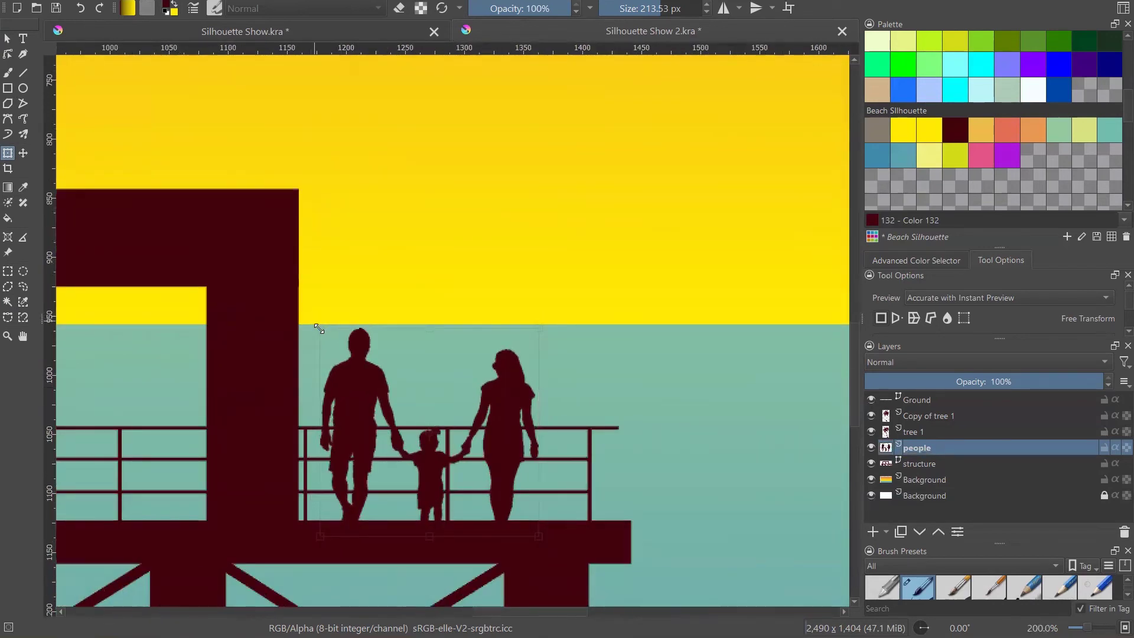
pyautogui.scroll(-4, 479, 353)
pyautogui.scroll(5, 514, 372)
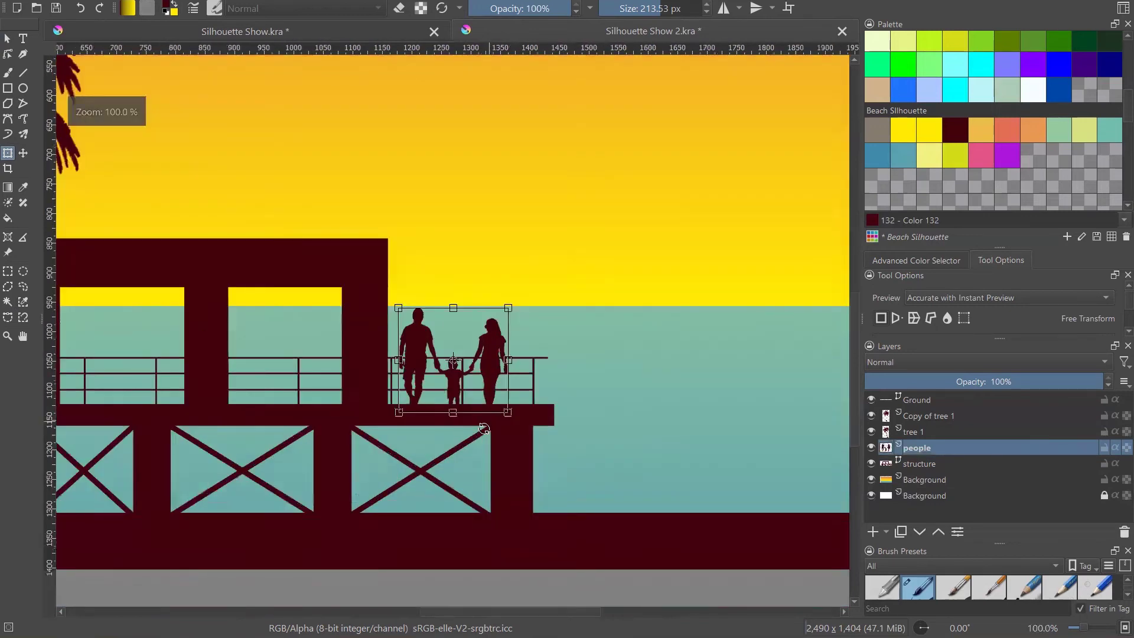
pyautogui.press('Up')
pyautogui.press('Up')
pyautogui.press('Up')
pyautogui.press('Up')
pyautogui.press('Up')
pyautogui.press('Up')
pyautogui.press('Up')
pyautogui.press('Up')
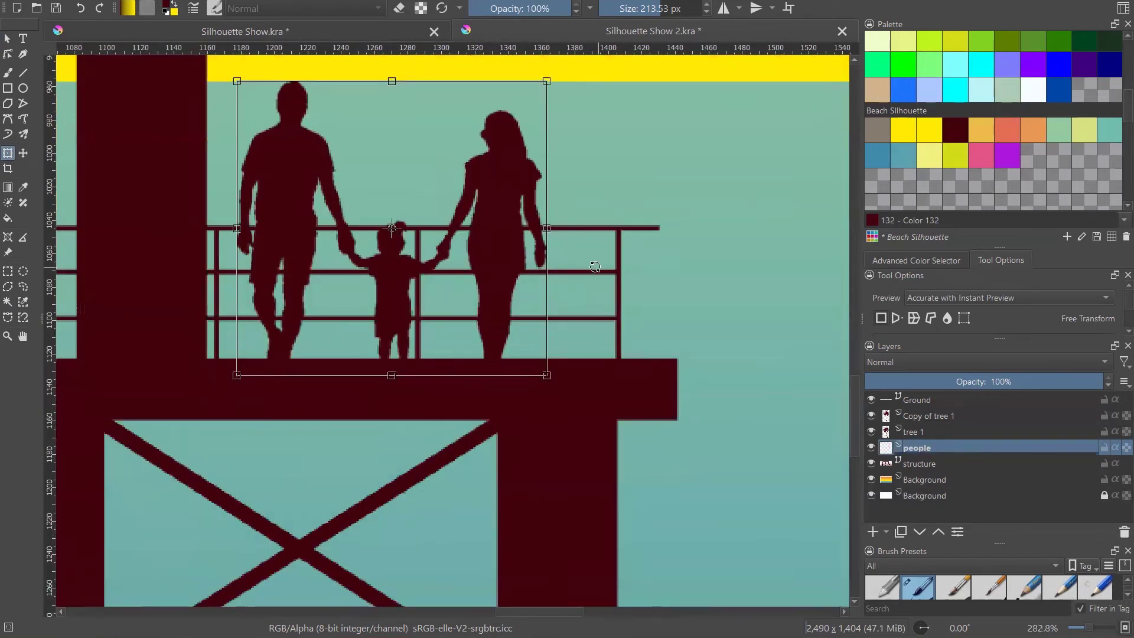
pyautogui.press('Up')
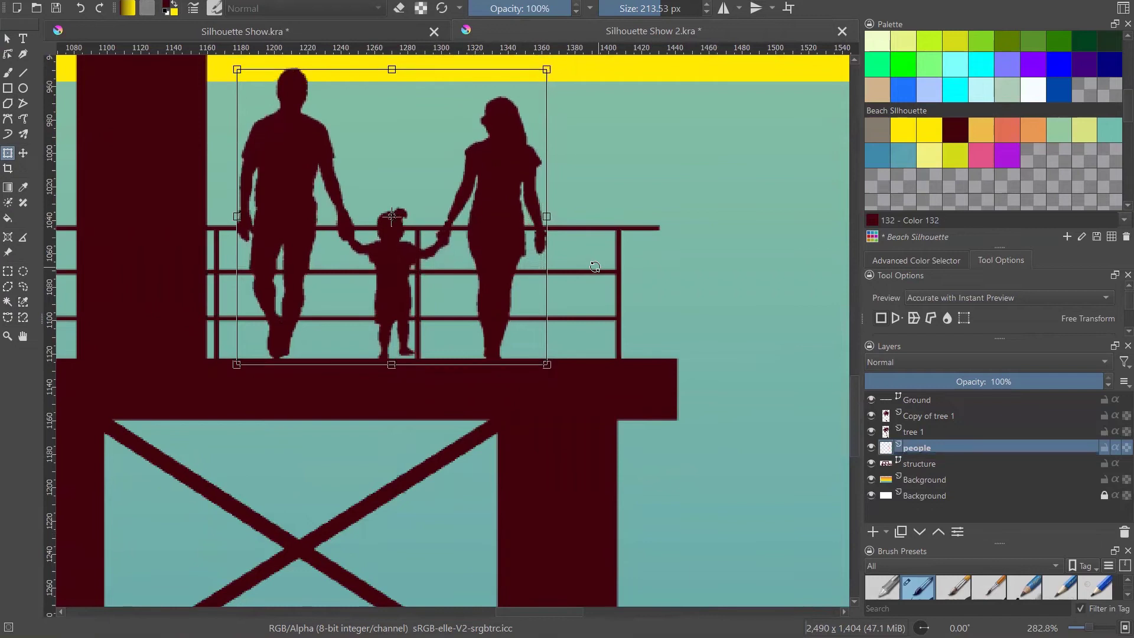
pyautogui.scroll(-1, 596, 293)
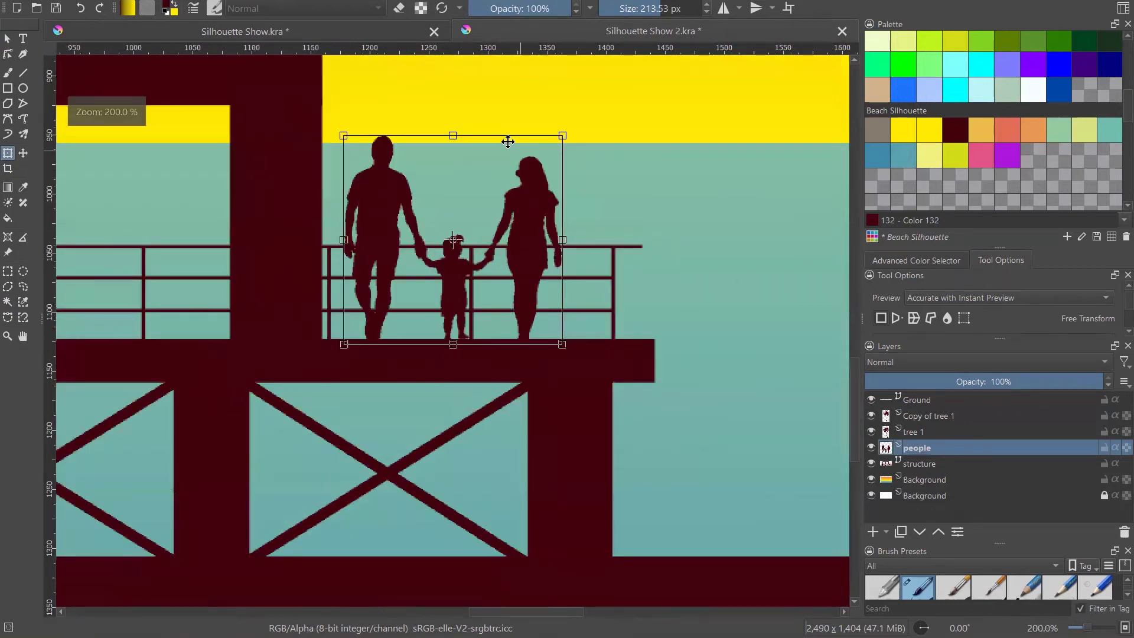
pyautogui.moveTo(345, 135); pyautogui.dragTo(354, 143)
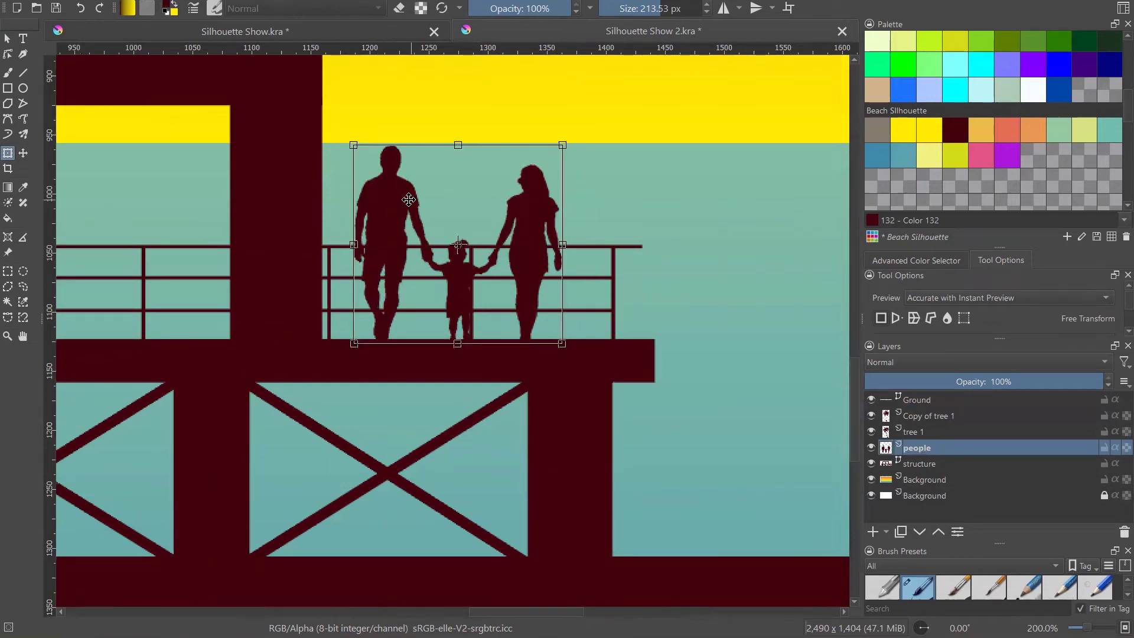
pyautogui.click(7, 38)
pyautogui.click(599, 246)
pyautogui.scroll(-5, 606, 293)
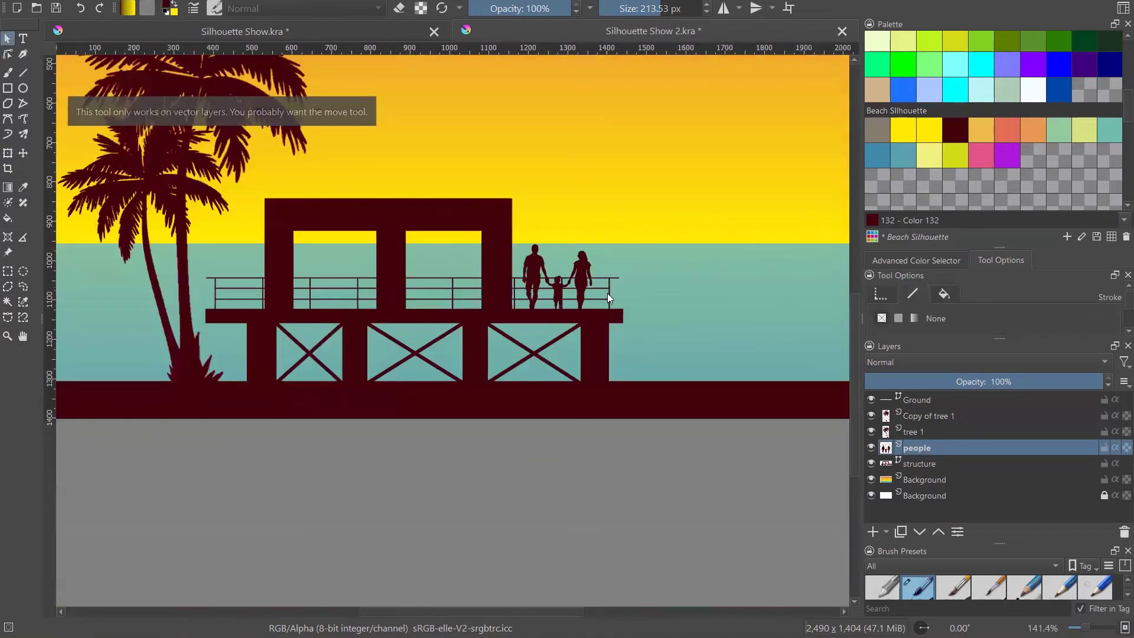
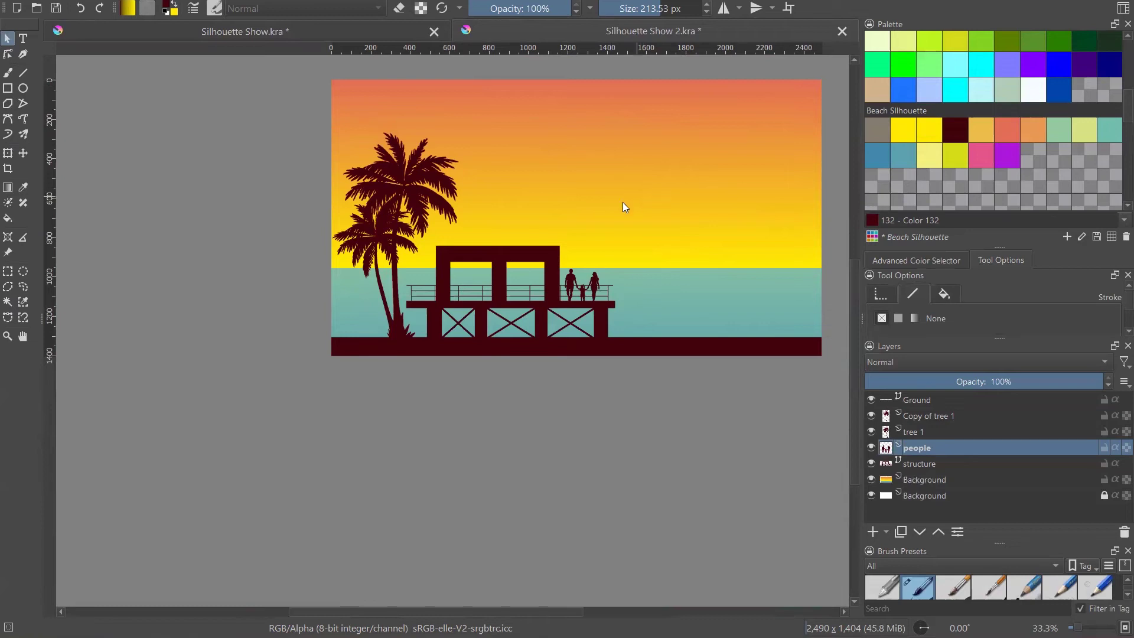
# - Pick up the sun's Cadium yellow in Silhouette Show.kra as the current colour, then return to Silhouette Show 2.kra
pyautogui.scroll(-1, 181, 296)
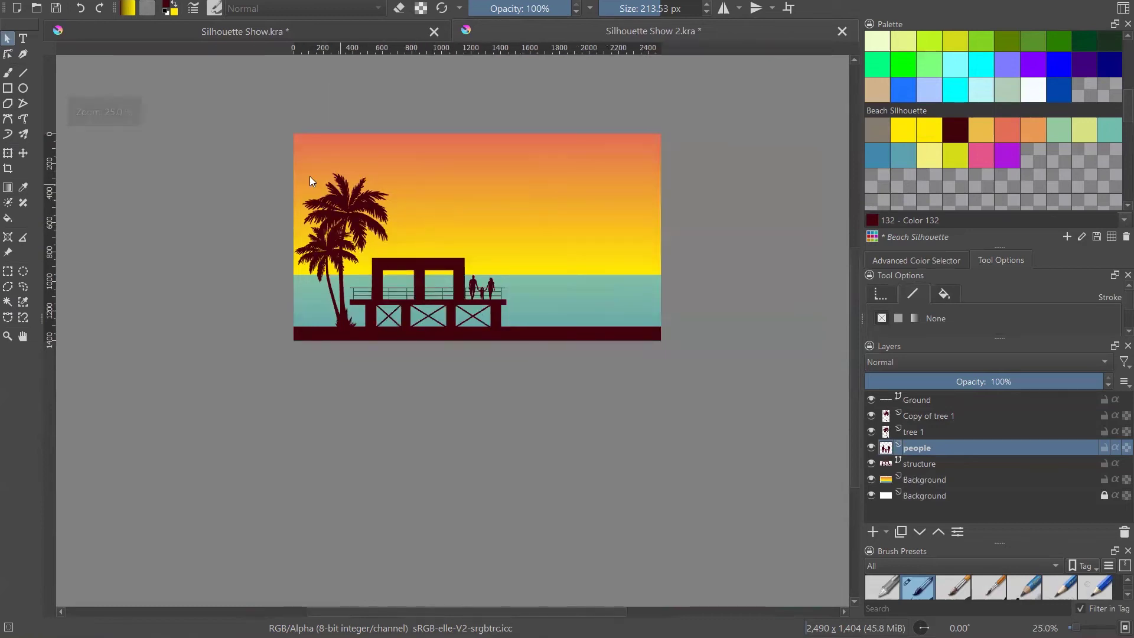
pyautogui.click(389, 37)
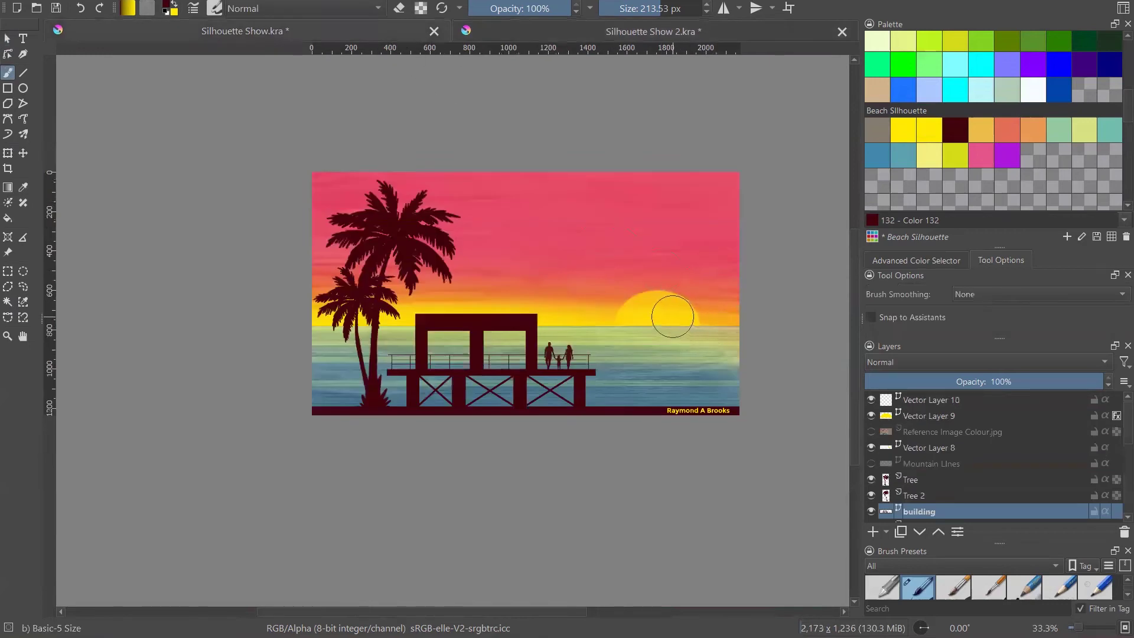
pyautogui.click(23, 38)
pyautogui.click(7, 40)
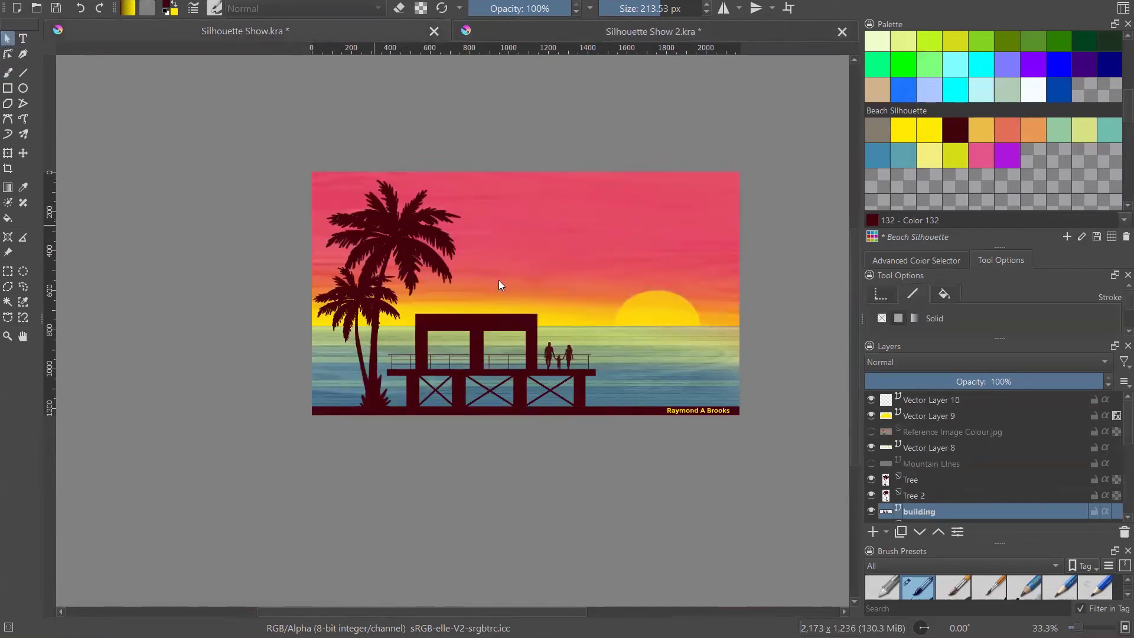
pyautogui.click(648, 304)
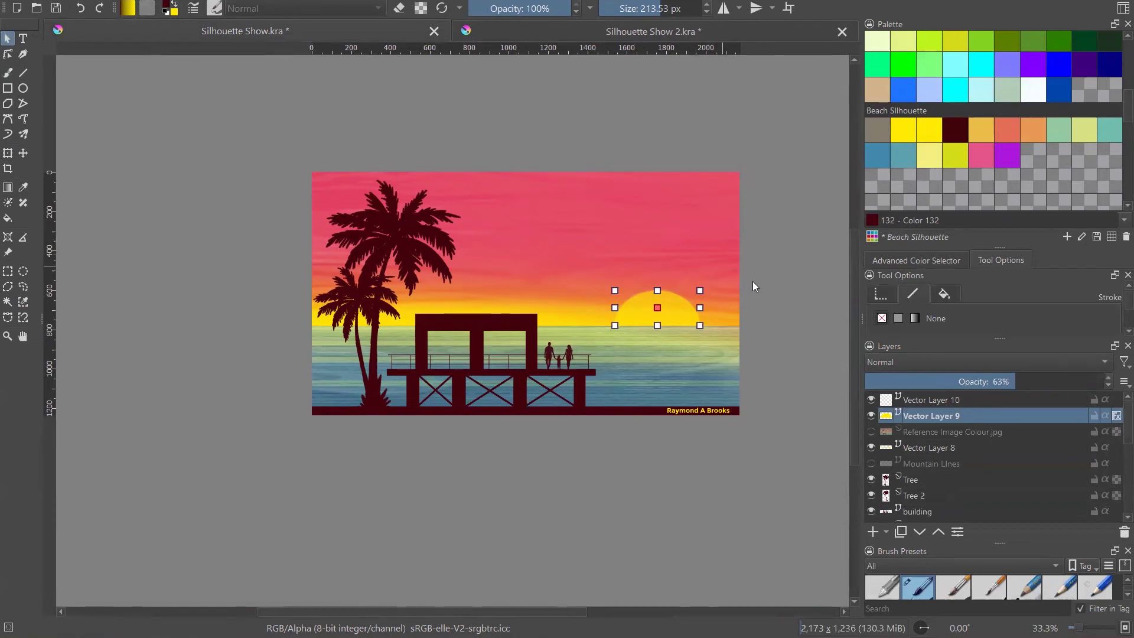
pyautogui.click(939, 295)
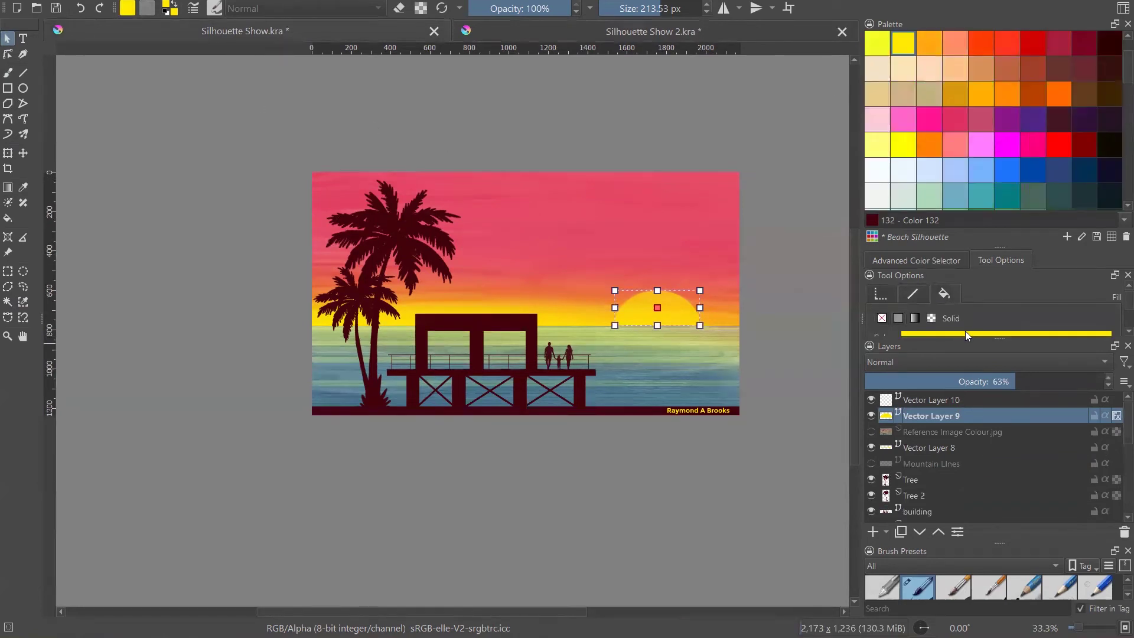
pyautogui.click(904, 41)
pyautogui.scroll(-2, 1115, 65)
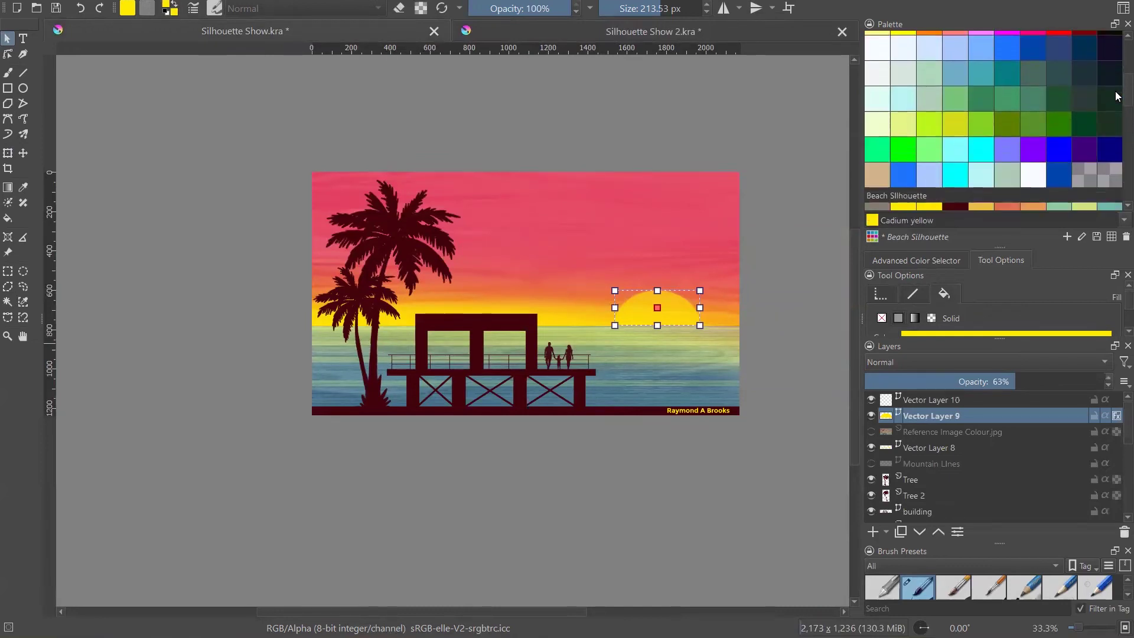
pyautogui.scroll(4, 1115, 54)
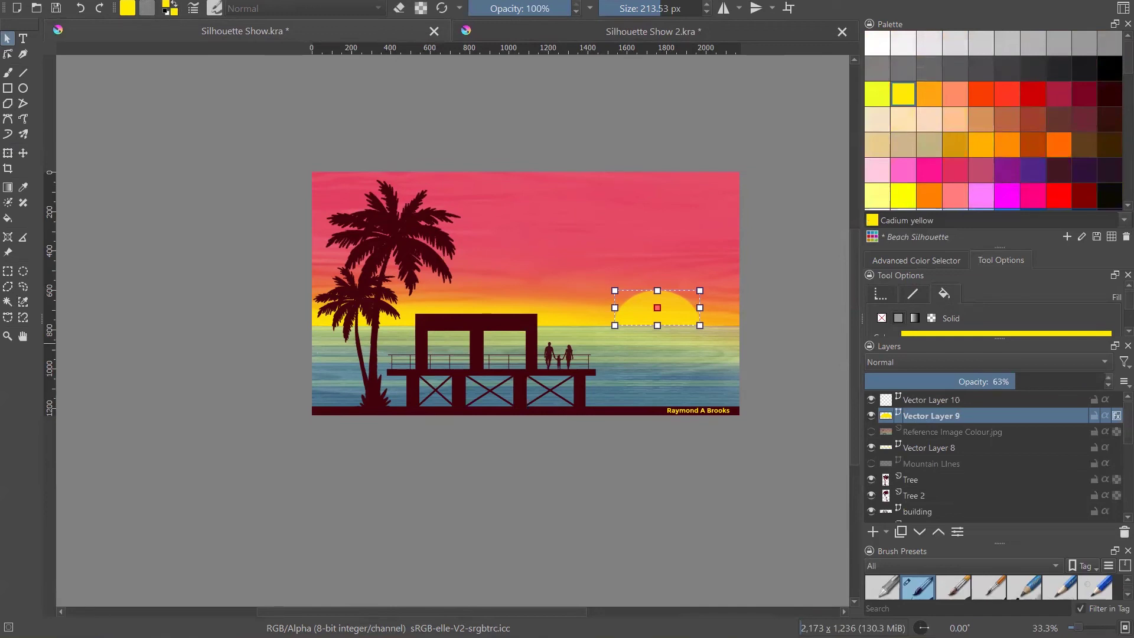
pyautogui.click(468, 33)
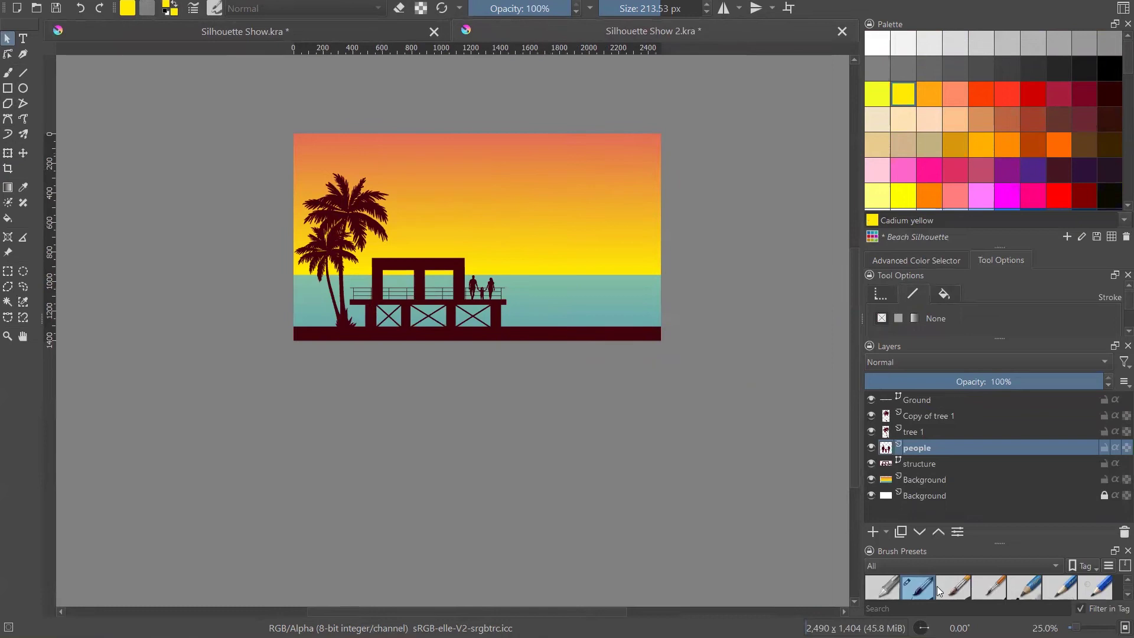
# - Add a new vector layer above the people and draw a large yellow circle on the right horizon
pyautogui.click(886, 531)
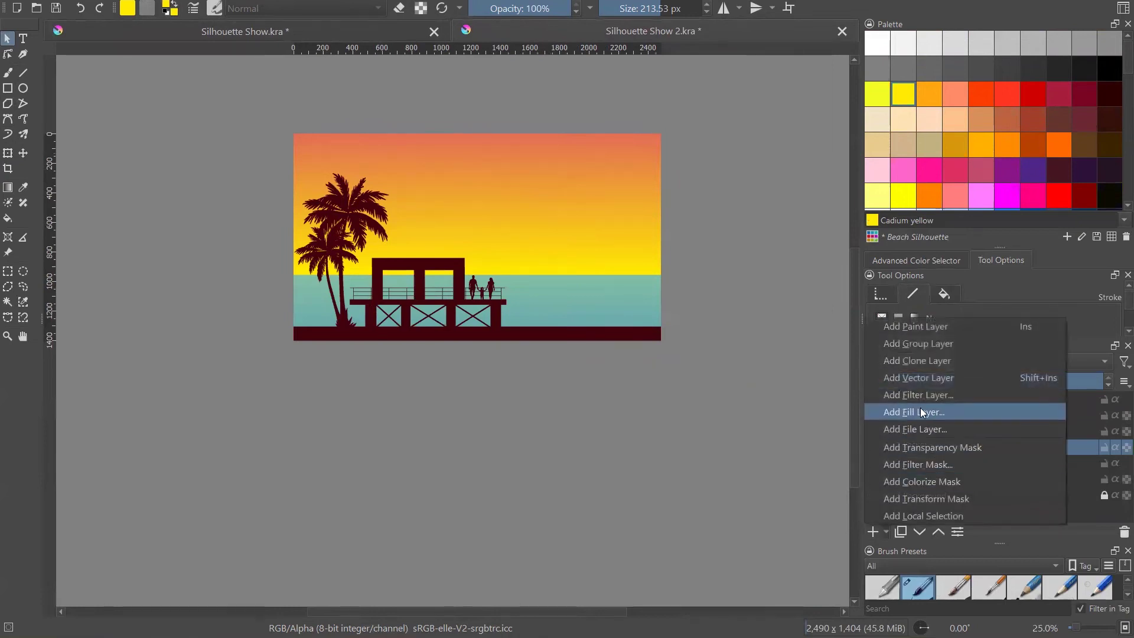
pyautogui.click(936, 381)
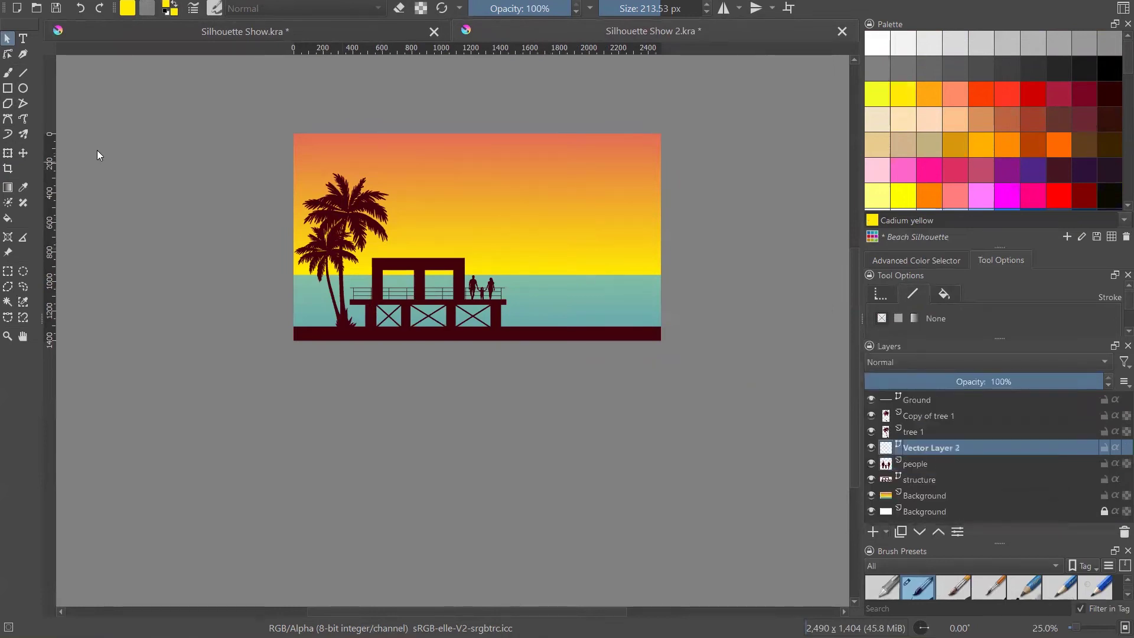
pyautogui.click(21, 91)
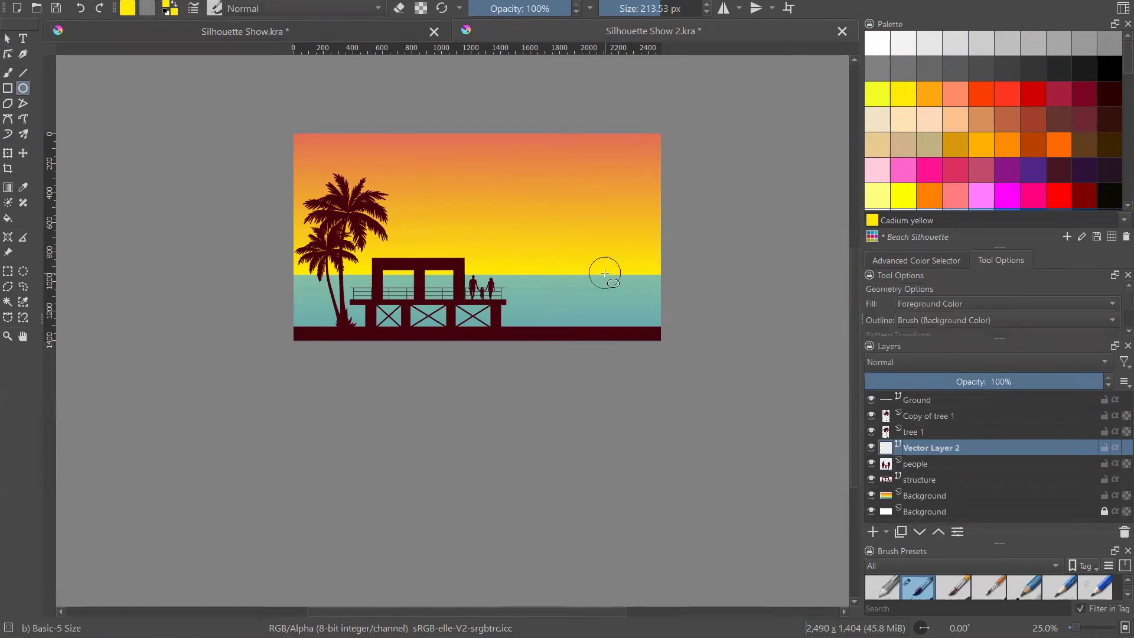
pyautogui.scroll(2, 603, 268)
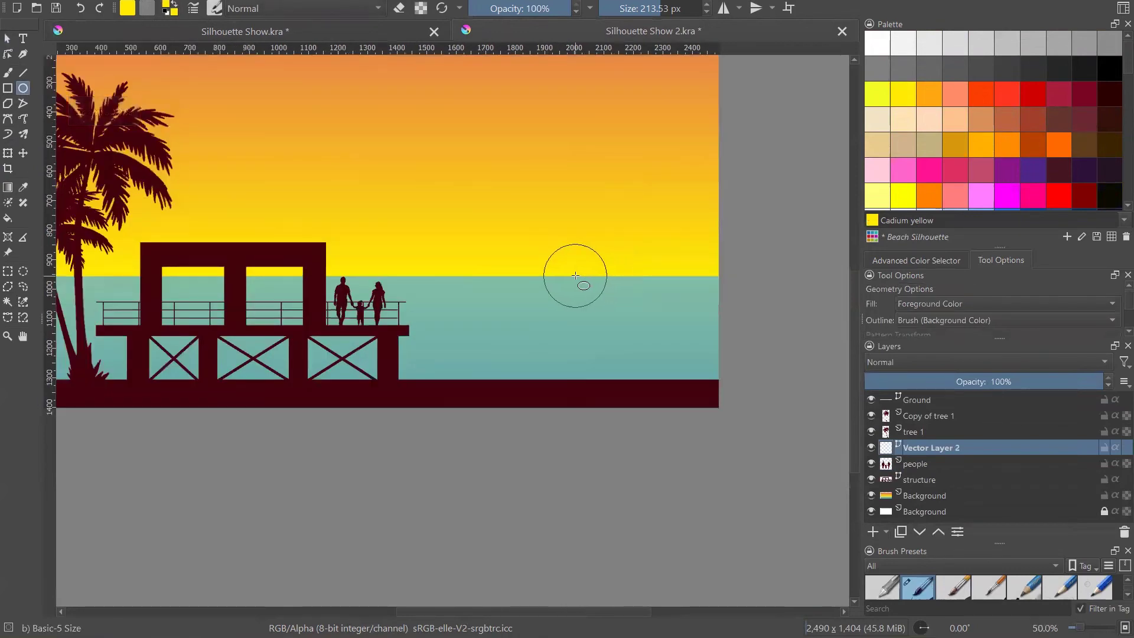
pyautogui.moveTo(575, 275); pyautogui.dragTo(659, 164)
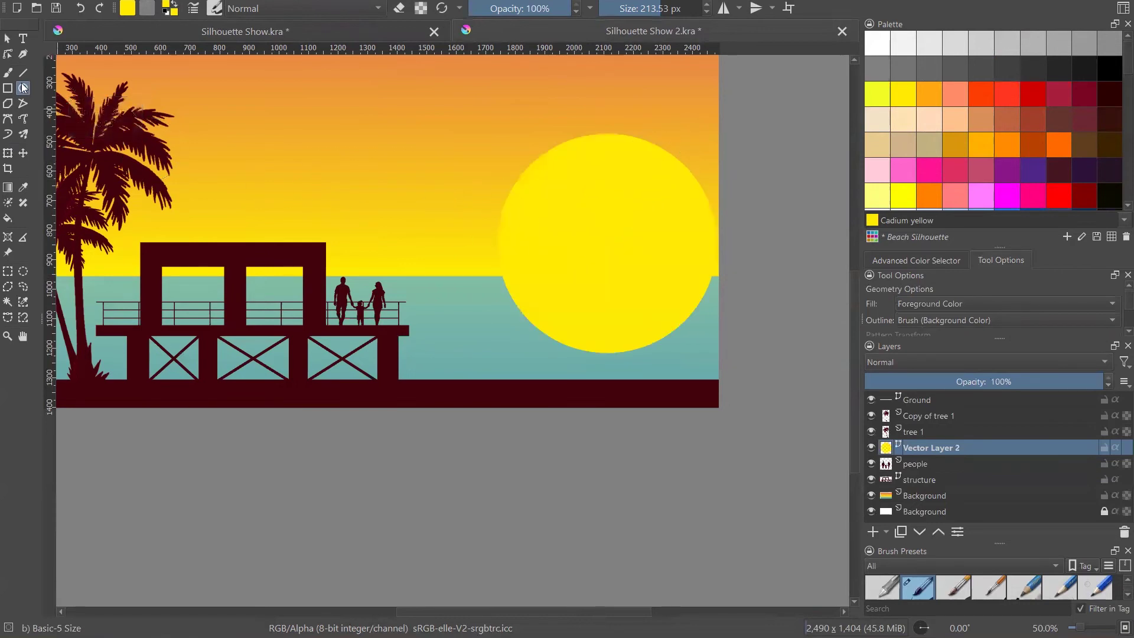
# - Scale the sun down slightly and move it so it centres on the horizon line
pyautogui.click(7, 38)
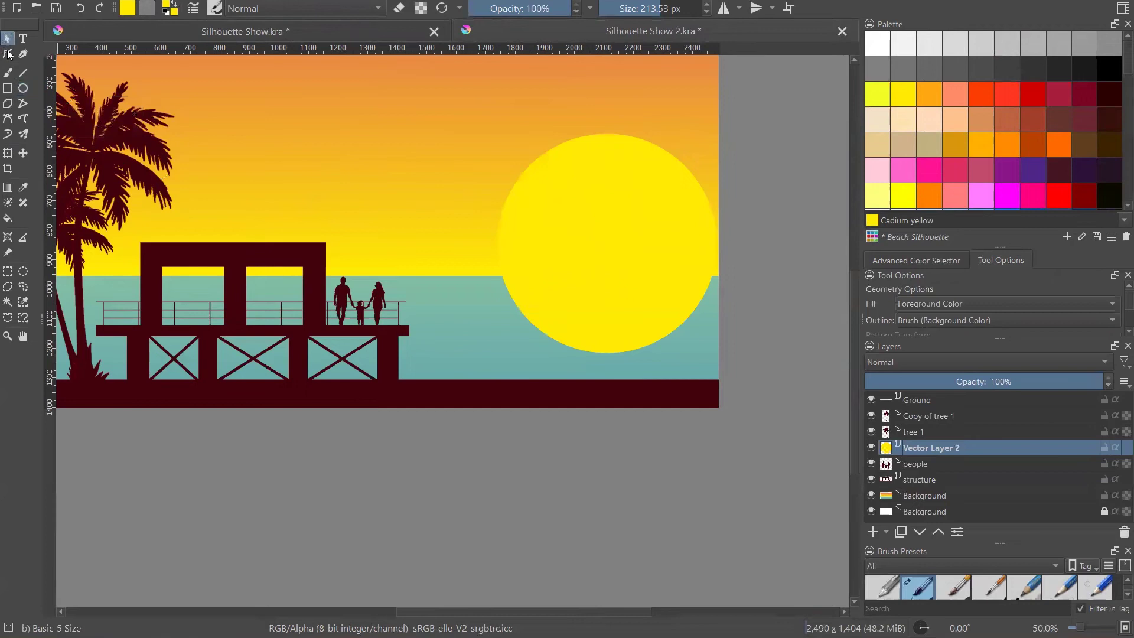
pyautogui.click(8, 152)
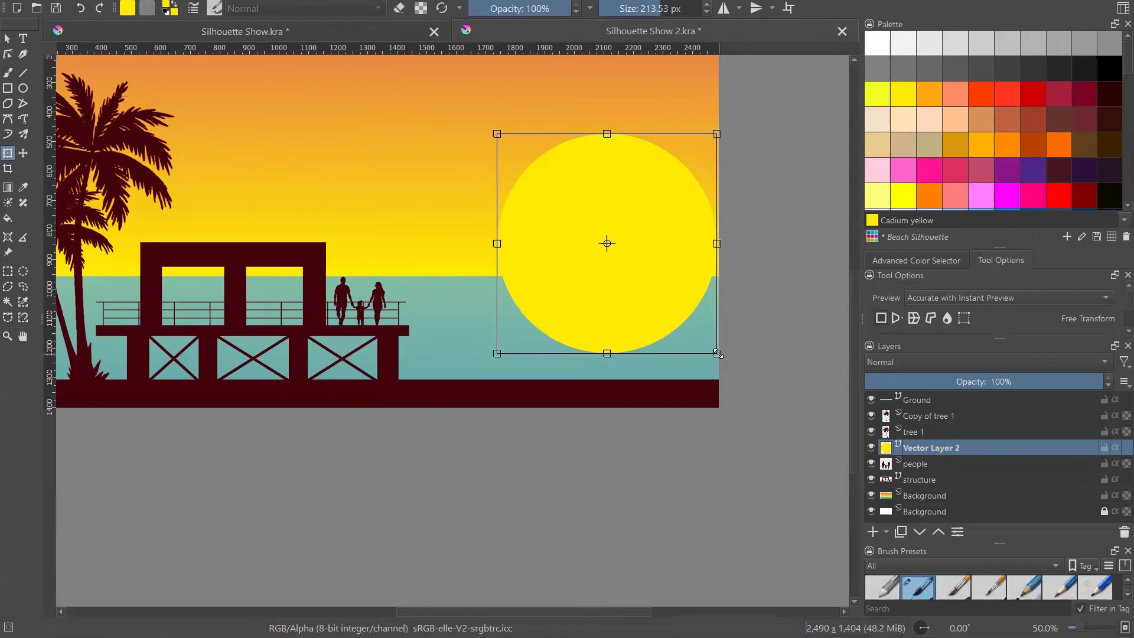
pyautogui.moveTo(718, 354); pyautogui.dragTo(685, 321)
pyautogui.moveTo(633, 220); pyautogui.dragTo(635, 257)
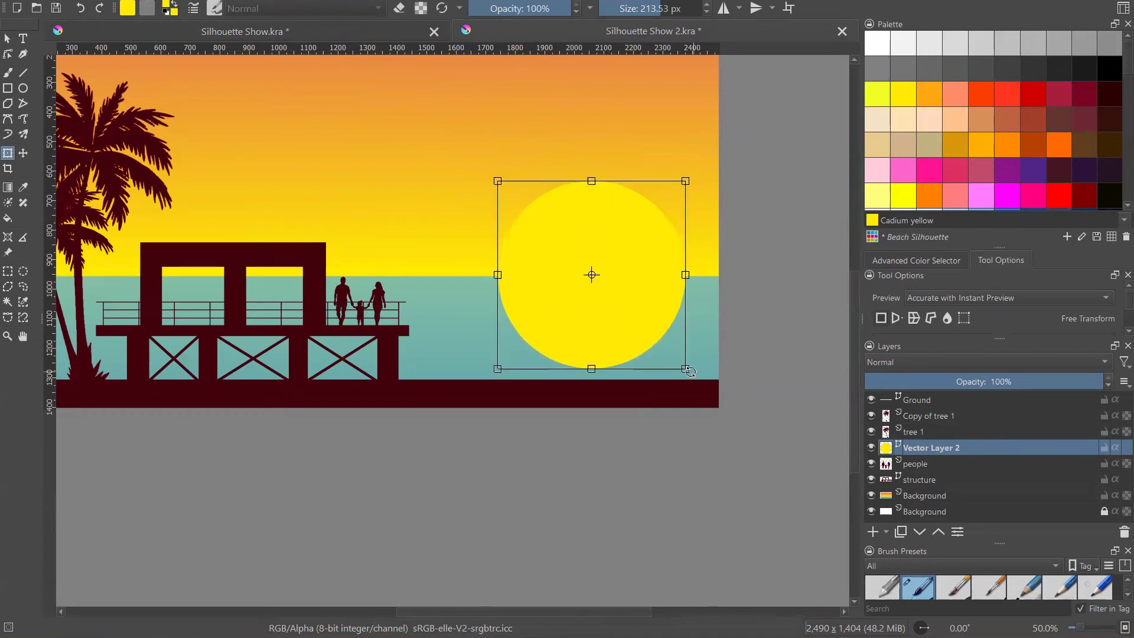
pyautogui.moveTo(687, 370); pyautogui.dragTo(673, 357)
pyautogui.moveTo(613, 282); pyautogui.dragTo(619, 287)
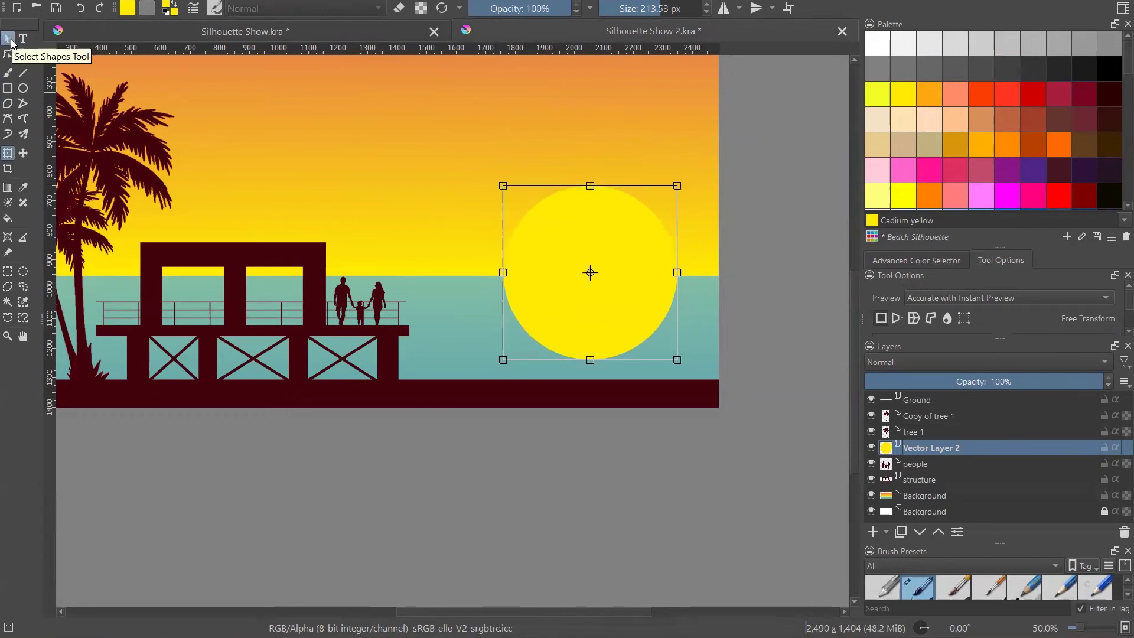
pyautogui.click(10, 39)
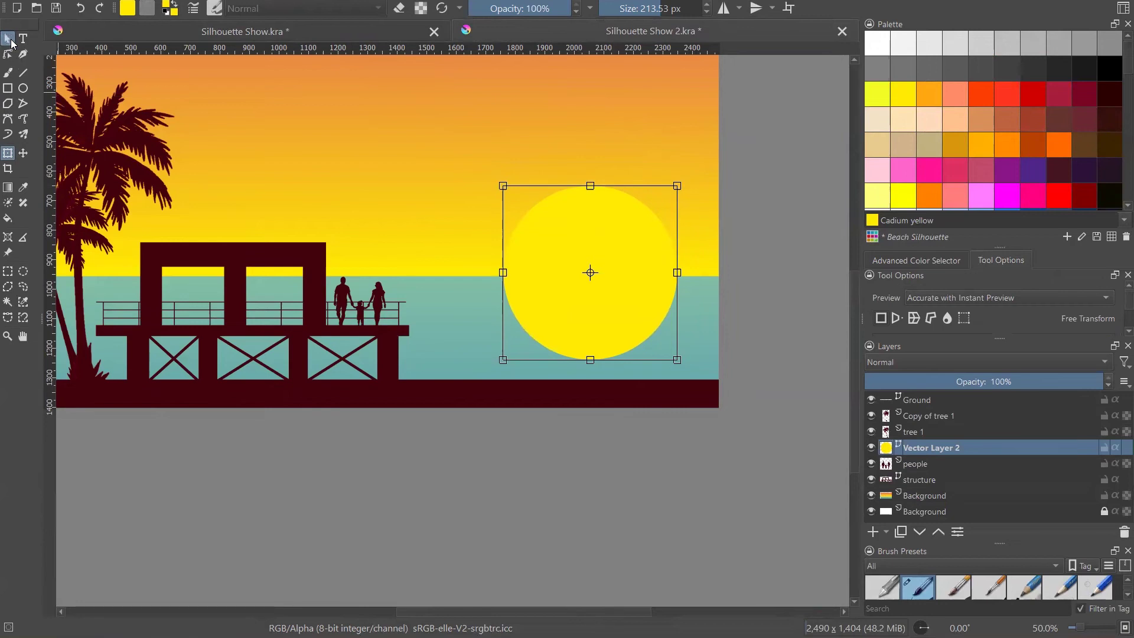
# - Convert the sun's ellipse into an editable four-point path
pyautogui.click(619, 222)
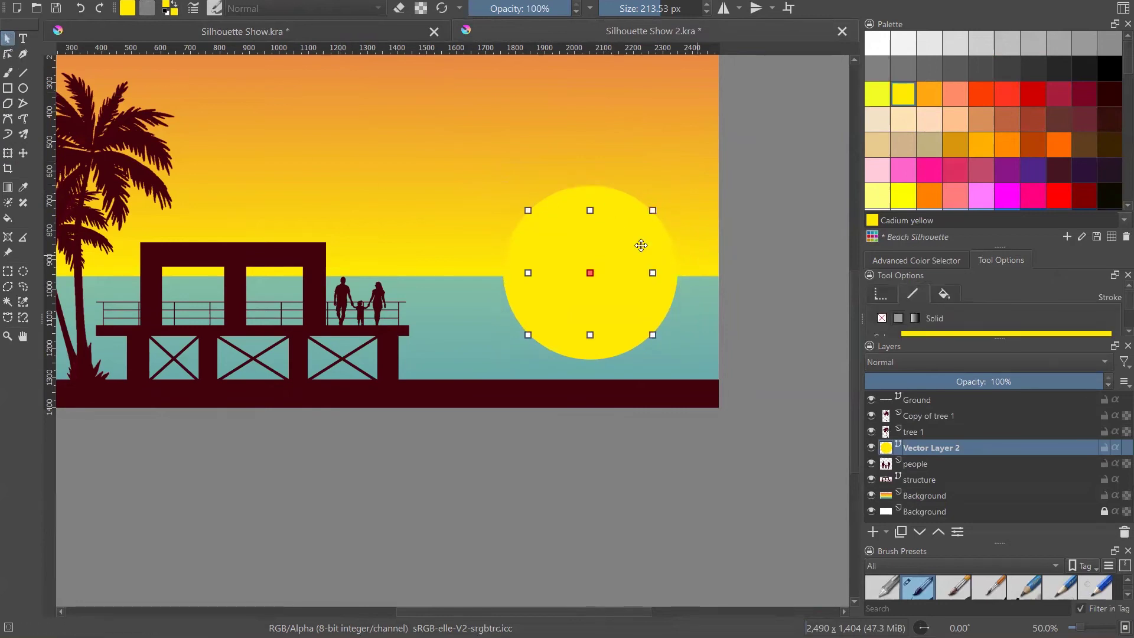
pyautogui.click(10, 56)
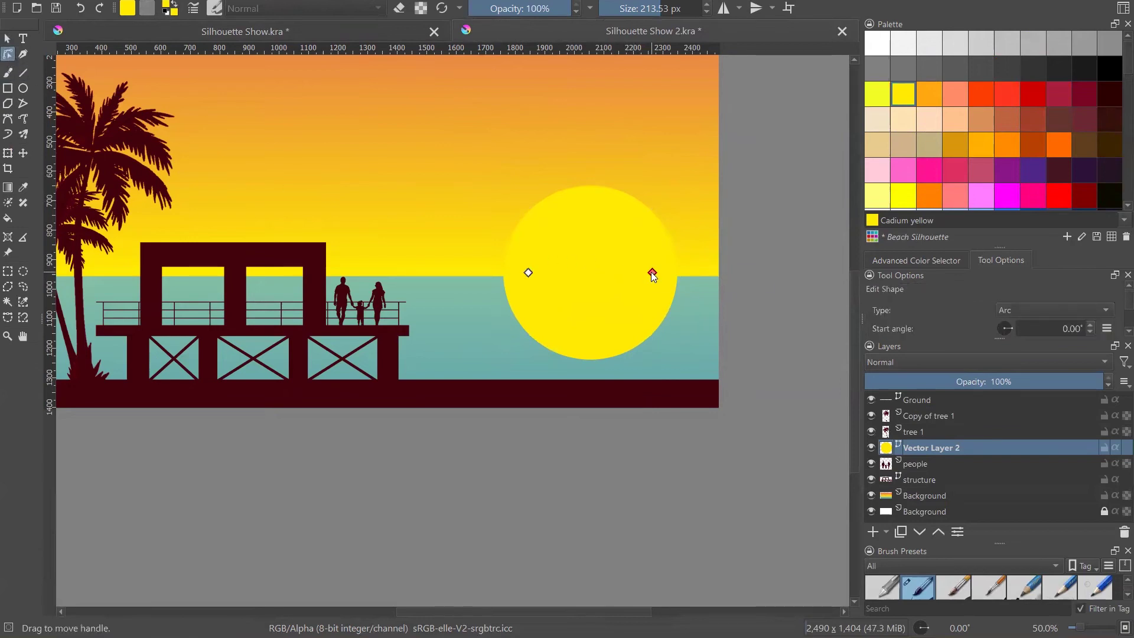
pyautogui.doubleClick(652, 273)
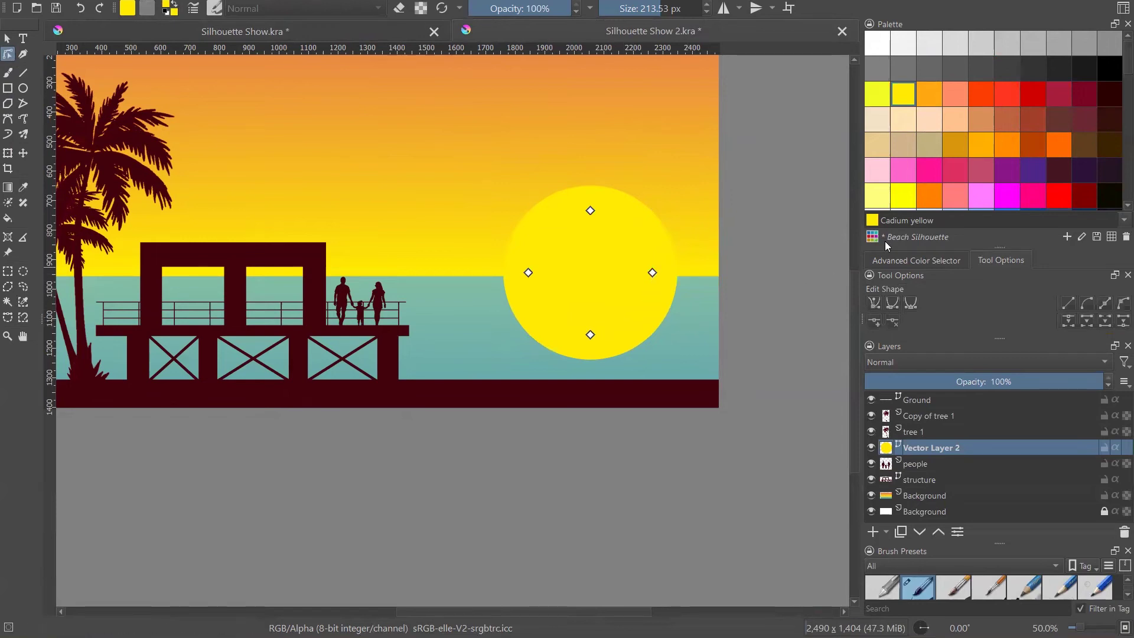
# - Change the sun's stroke thickness from 214 px to 2 px in Tool Options
pyautogui.click(859, 358)
pyautogui.click(925, 355)
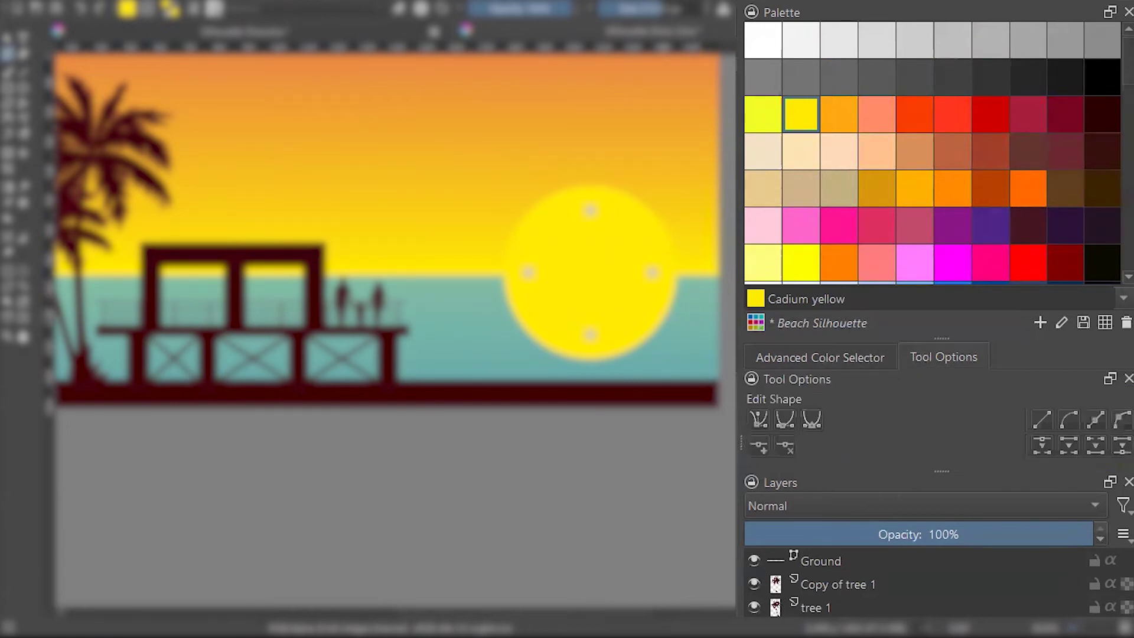
pyautogui.click(8, 38)
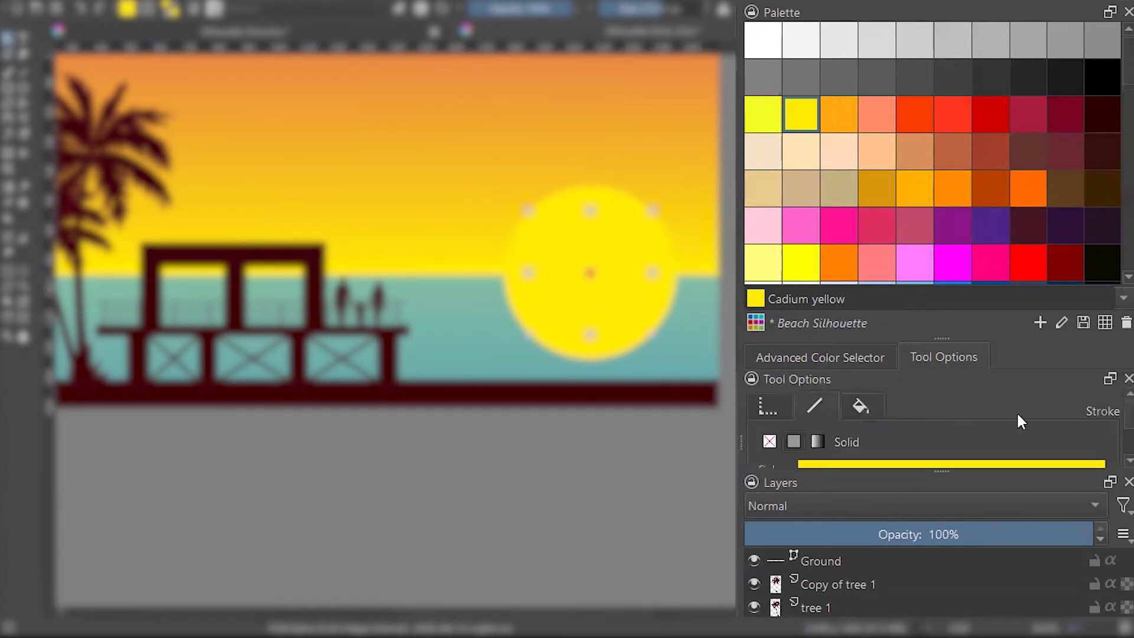
pyautogui.moveTo(962, 499); pyautogui.dragTo(962, 617)
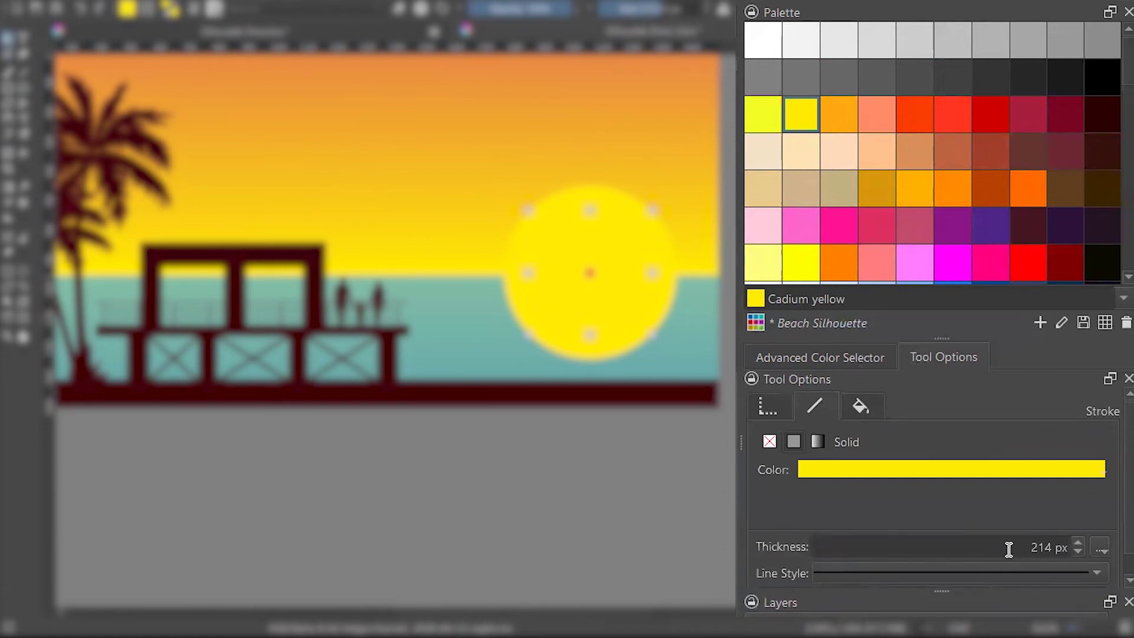
pyautogui.click(1075, 549)
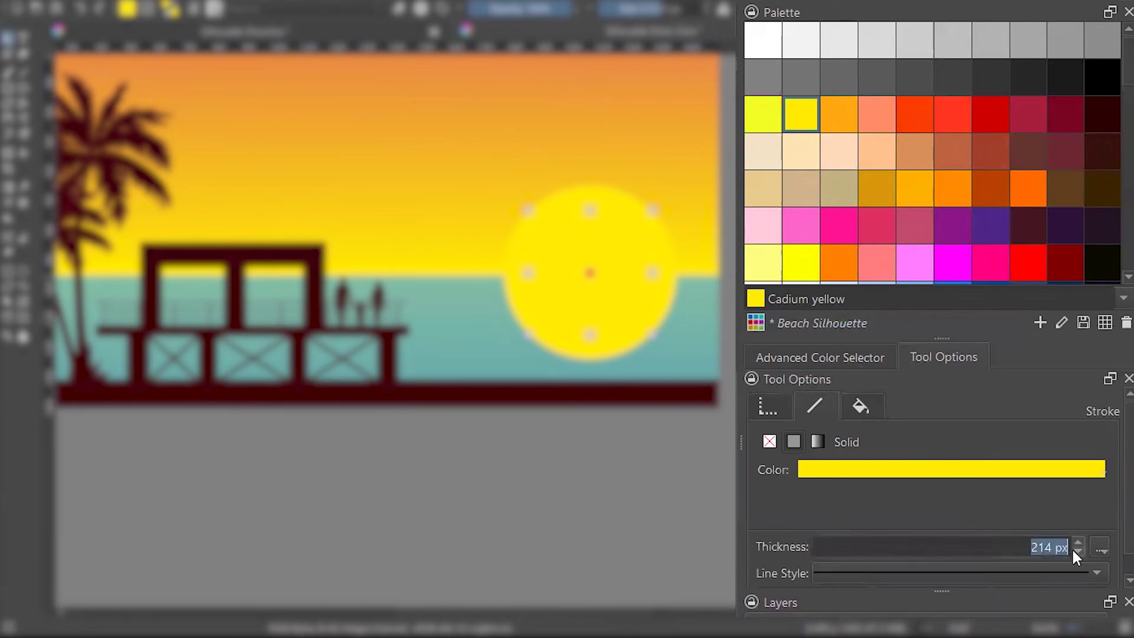
pyautogui.write('1')
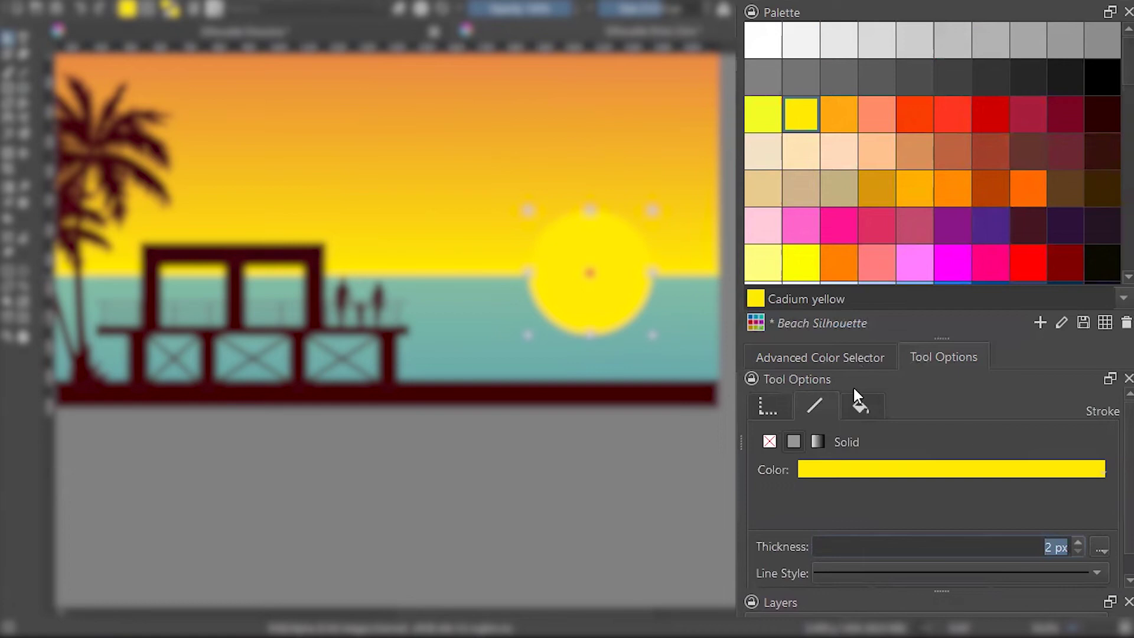
pyautogui.press('Left')
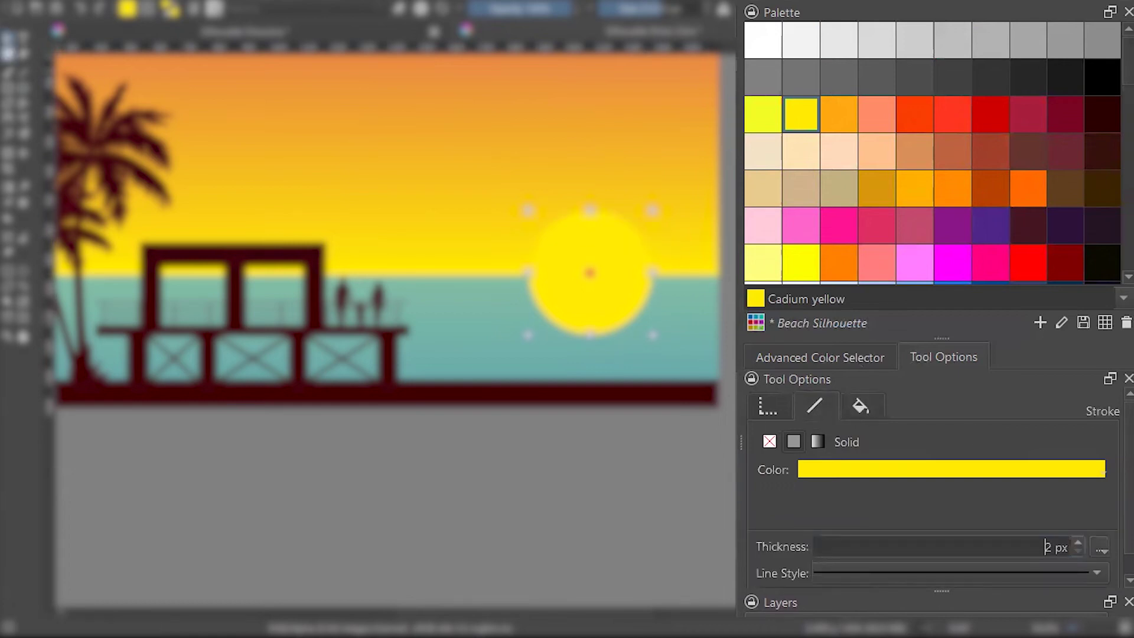
pyautogui.doubleClick(630, 329)
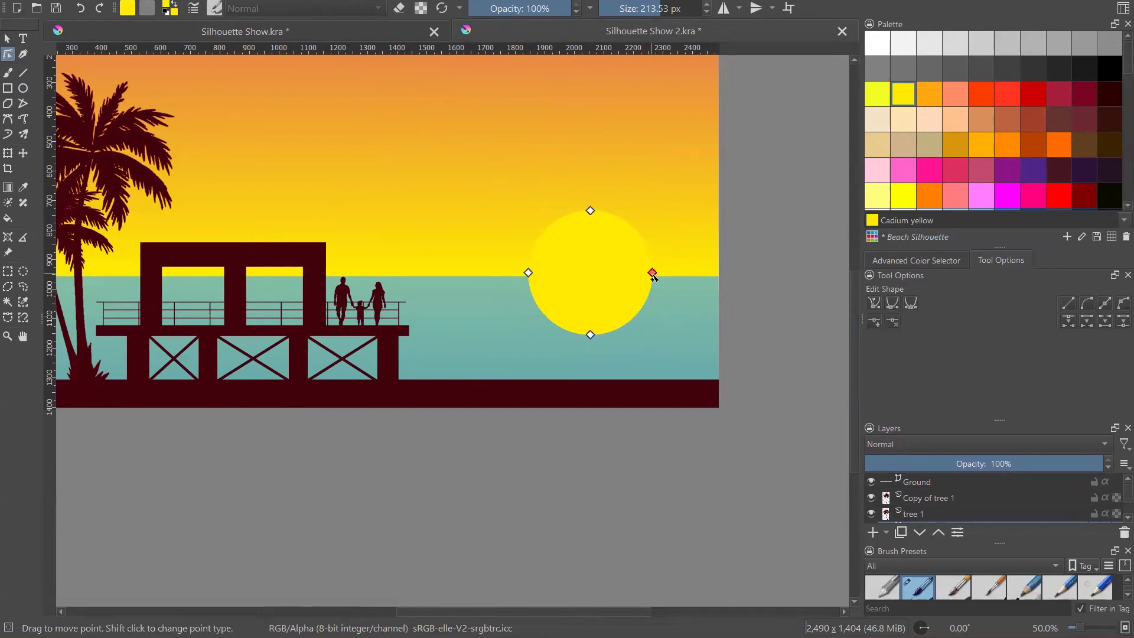
# - Break the sun's path at its lower arc segments, leaving a semicircle, then deselect it
pyautogui.rightClick(652, 274)
pyautogui.click(619, 331)
pyautogui.click(619, 329)
pyautogui.rightClick(620, 330)
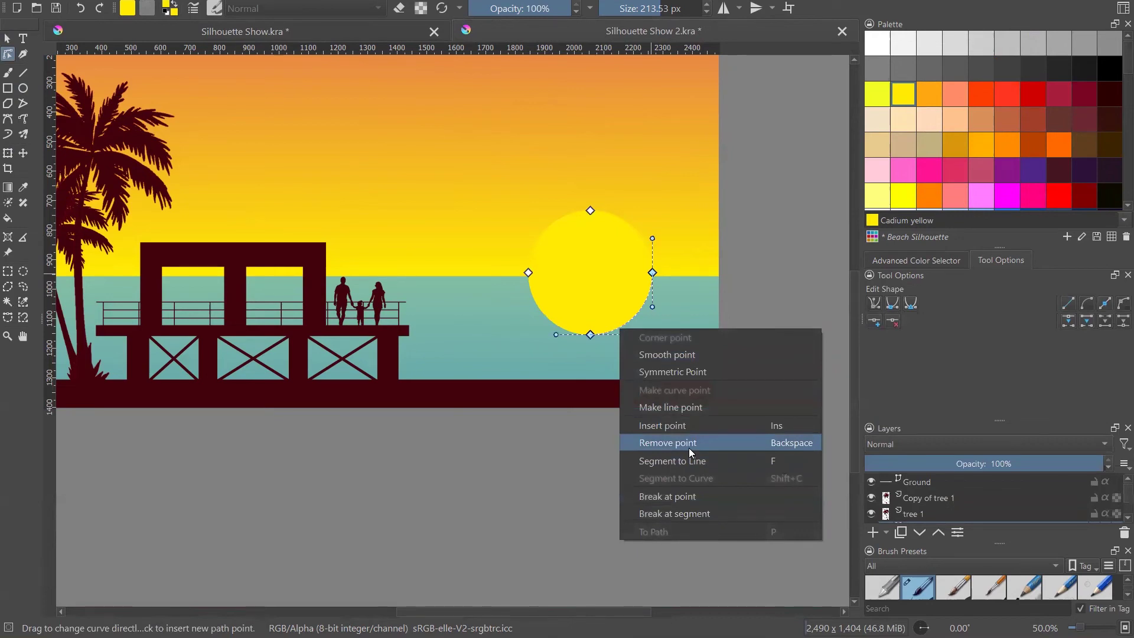
pyautogui.click(674, 514)
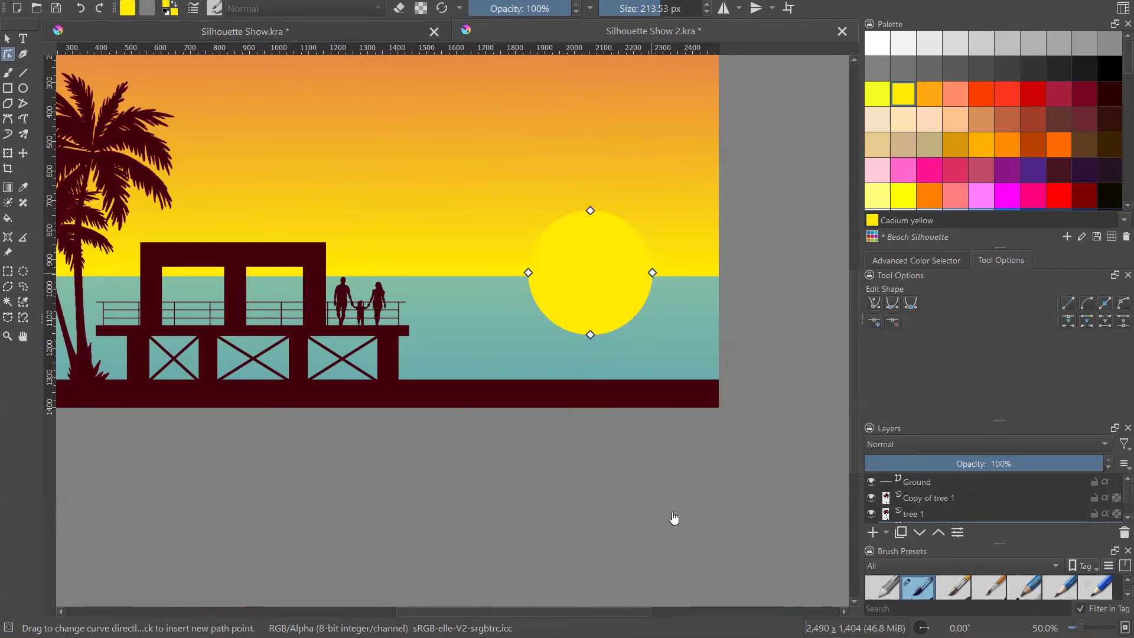
pyautogui.rightClick(546, 314)
pyautogui.click(618, 499)
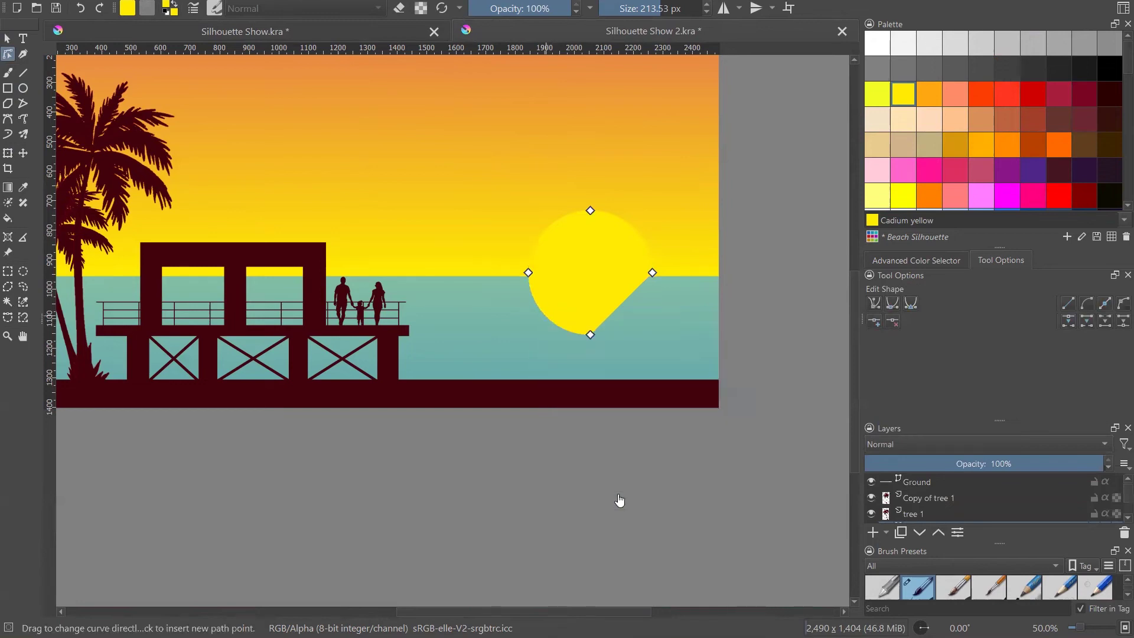
pyautogui.scroll(2, 603, 279)
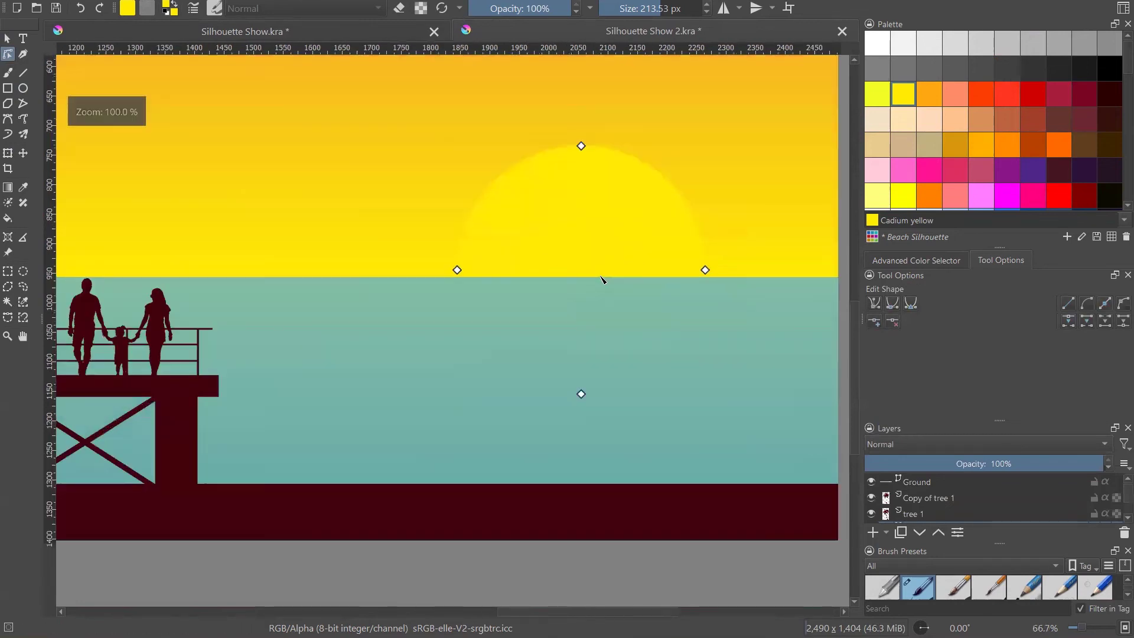
pyautogui.scroll(-3, 602, 279)
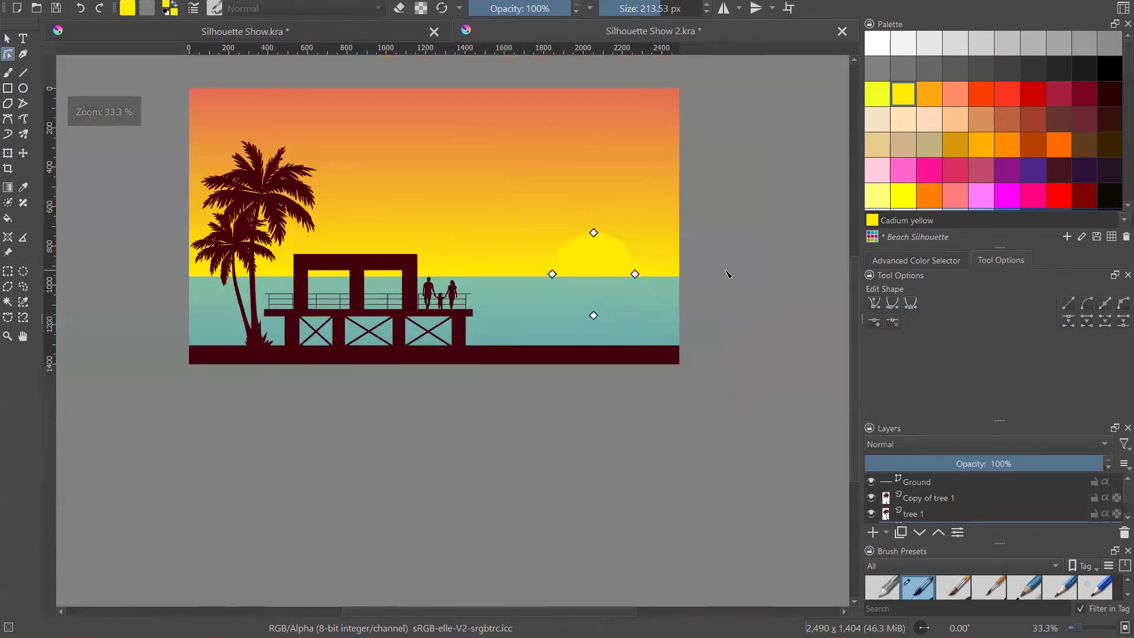
pyautogui.click(8, 39)
pyautogui.click(718, 246)
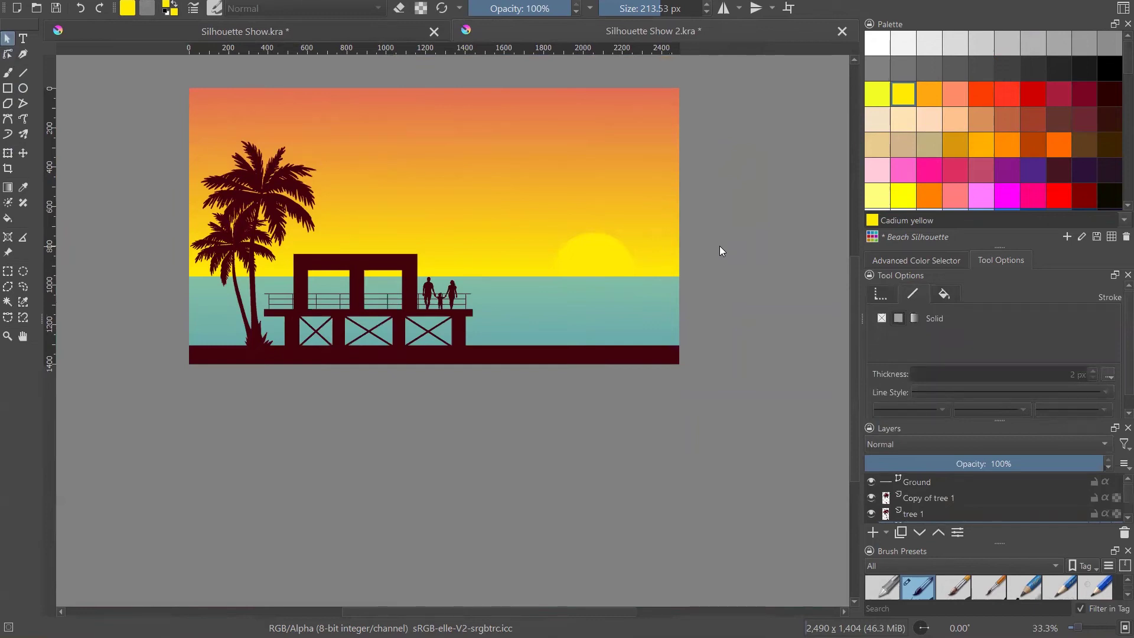
# - Enlarge the half sun and nudge it slightly left and down along the horizon
pyautogui.click(622, 258)
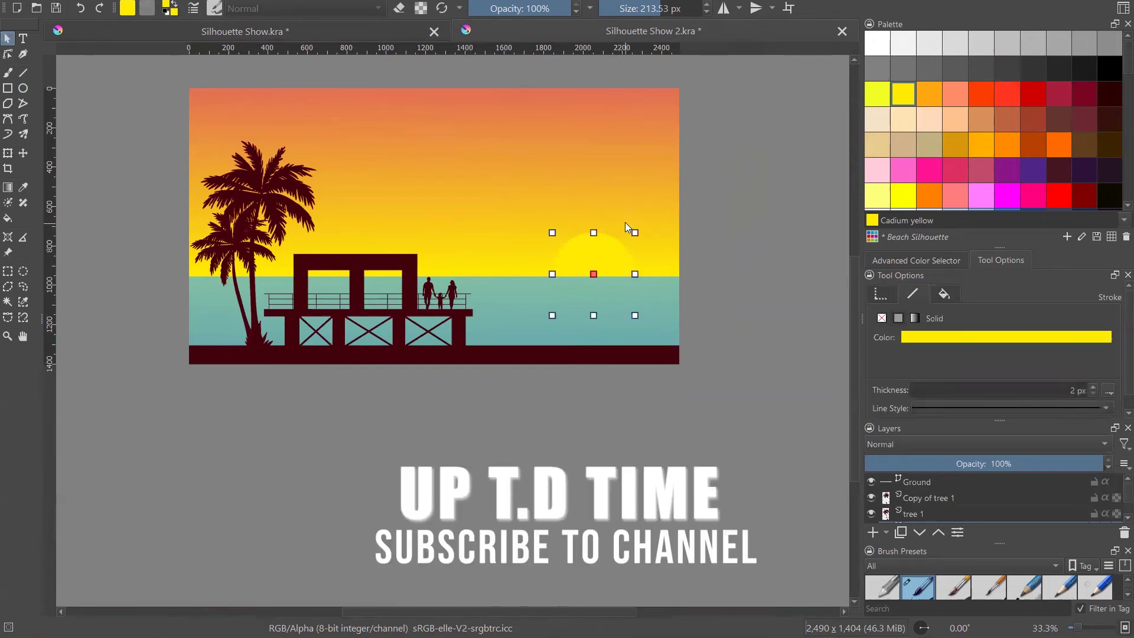
pyautogui.moveTo(635, 233); pyautogui.dragTo(649, 218)
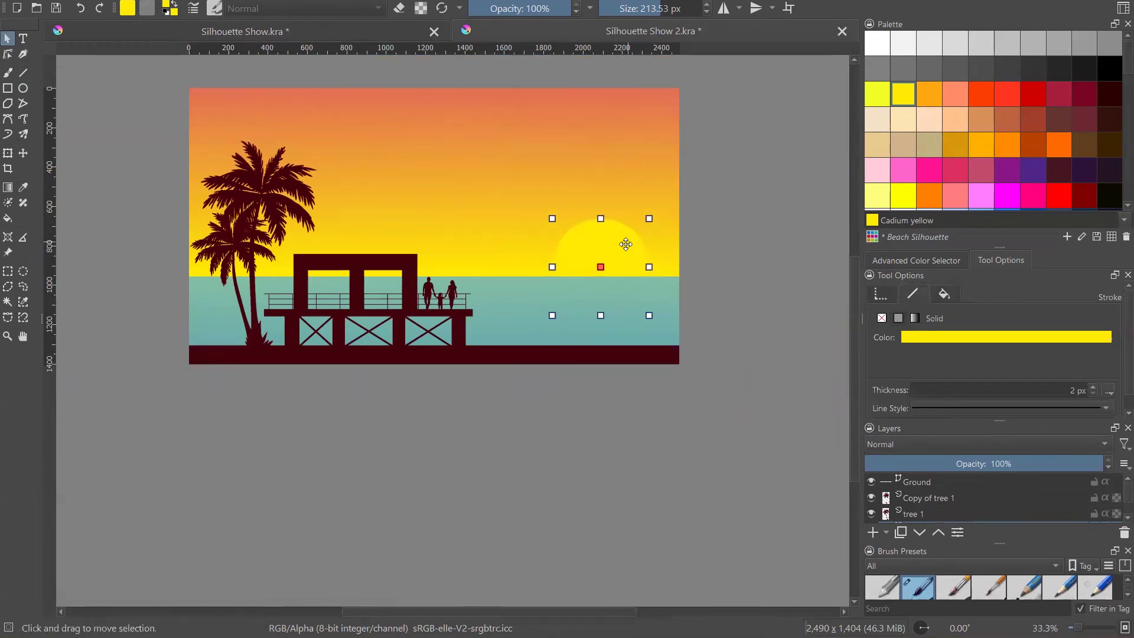
pyautogui.scroll(2, 621, 251)
pyautogui.moveTo(614, 260); pyautogui.dragTo(601, 267)
pyautogui.click(8, 153)
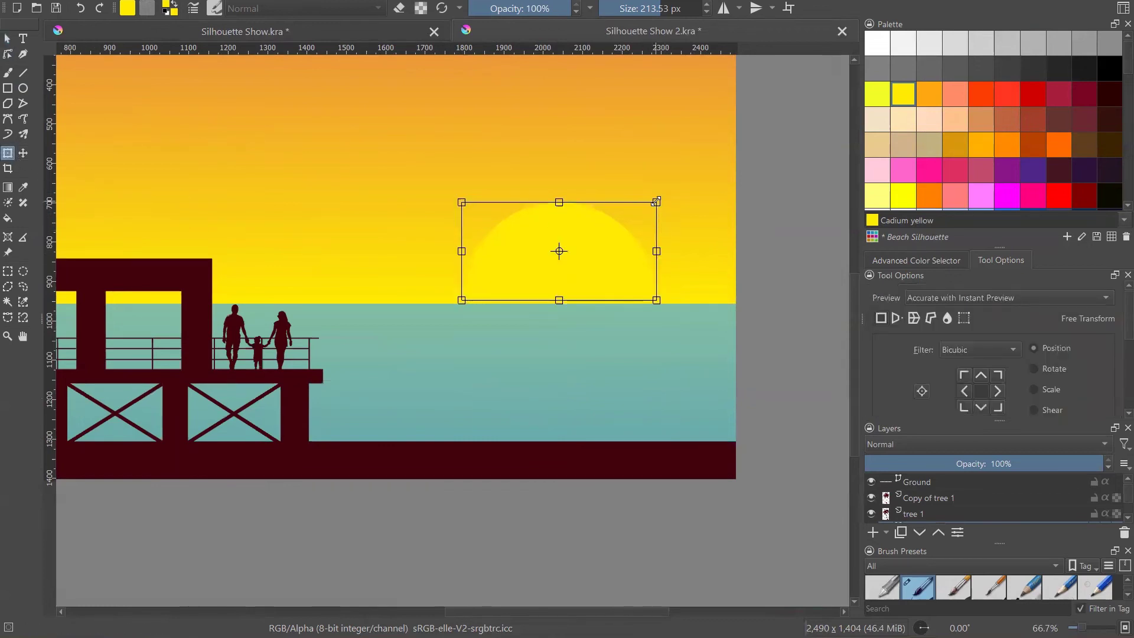
pyautogui.moveTo(656, 201); pyautogui.dragTo(679, 180)
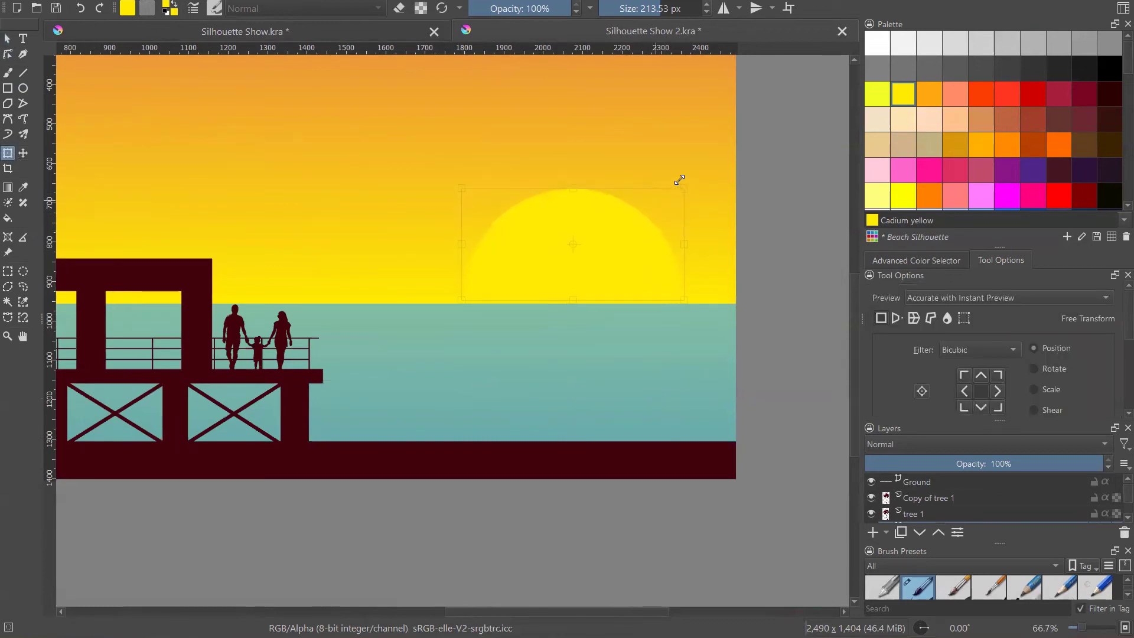
pyautogui.moveTo(650, 228); pyautogui.dragTo(638, 232)
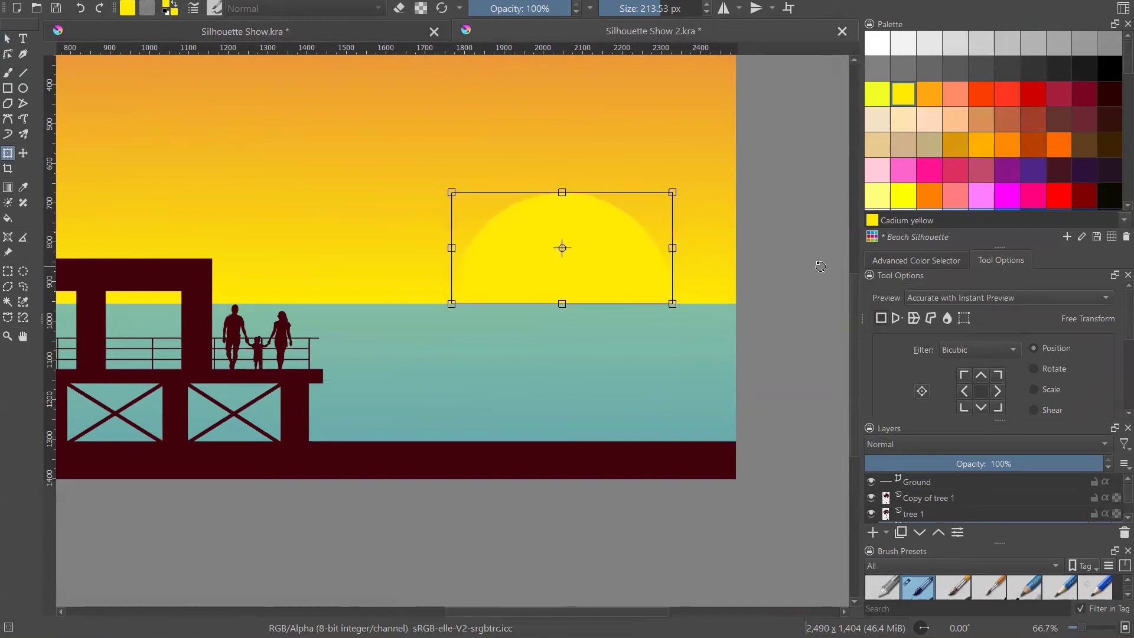
pyautogui.click(7, 38)
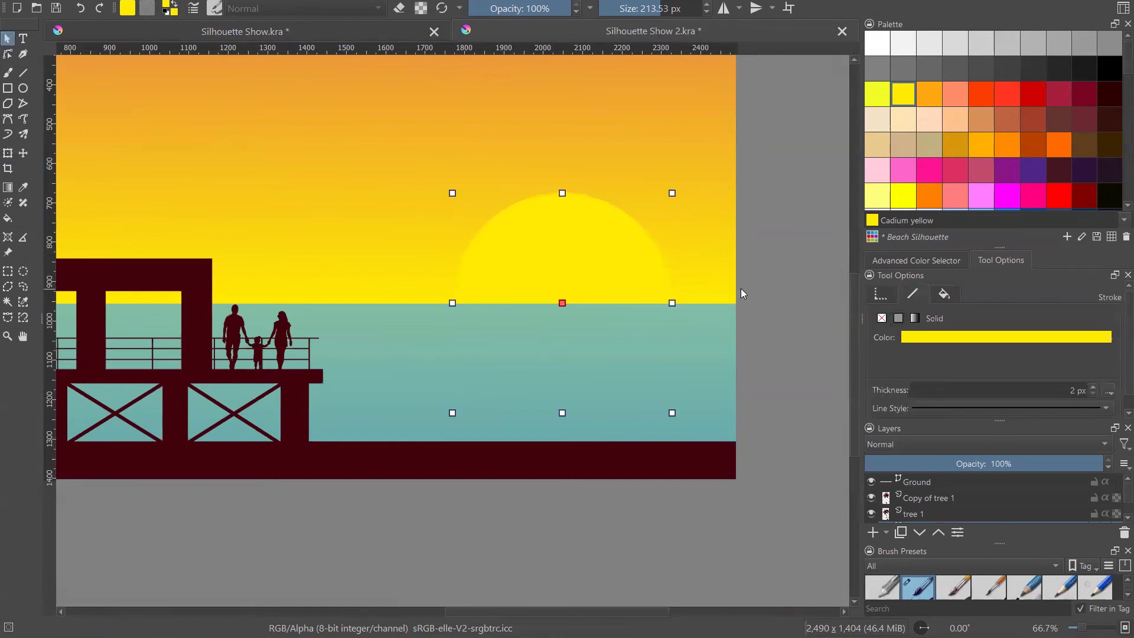
pyautogui.scroll(-6, 741, 289)
pyautogui.click(713, 296)
pyautogui.scroll(4, 713, 295)
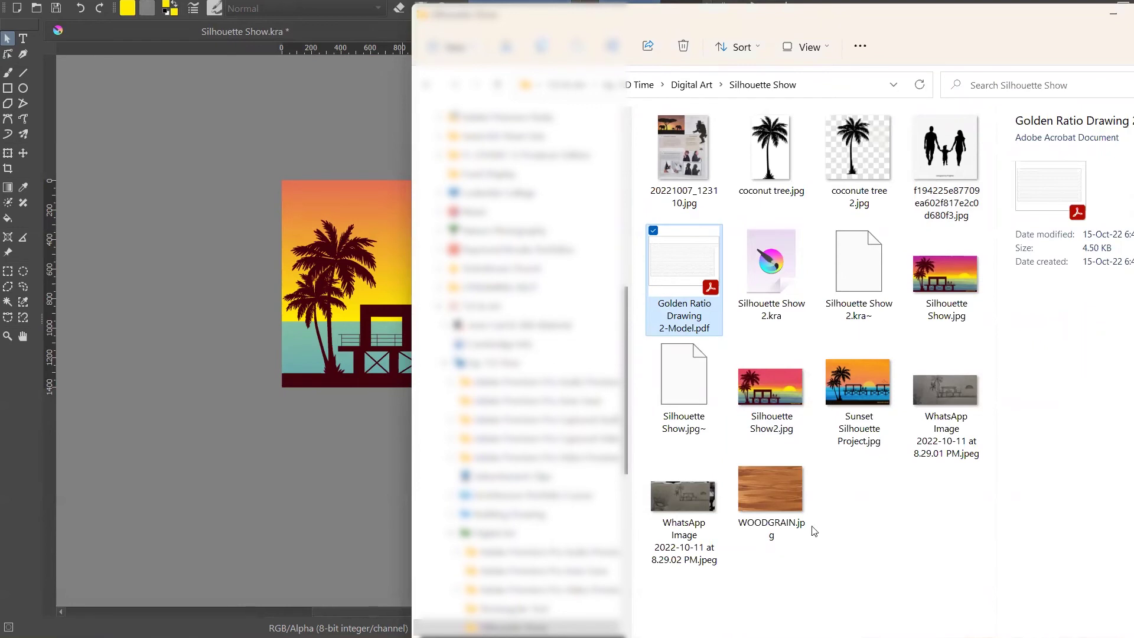
# - Start Save As for Golden Ratio Drawing 2-Model and browse to Up. T.D Time > Digital Art > Silhouette Show
pyautogui.moveTo(666, 635)
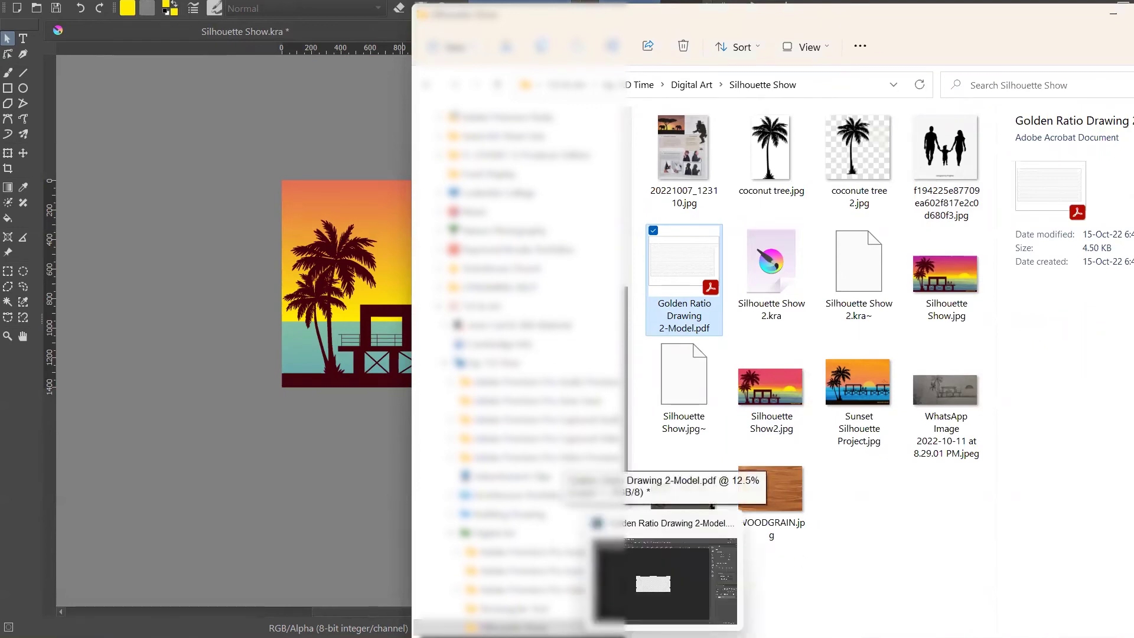
pyautogui.click(666, 581)
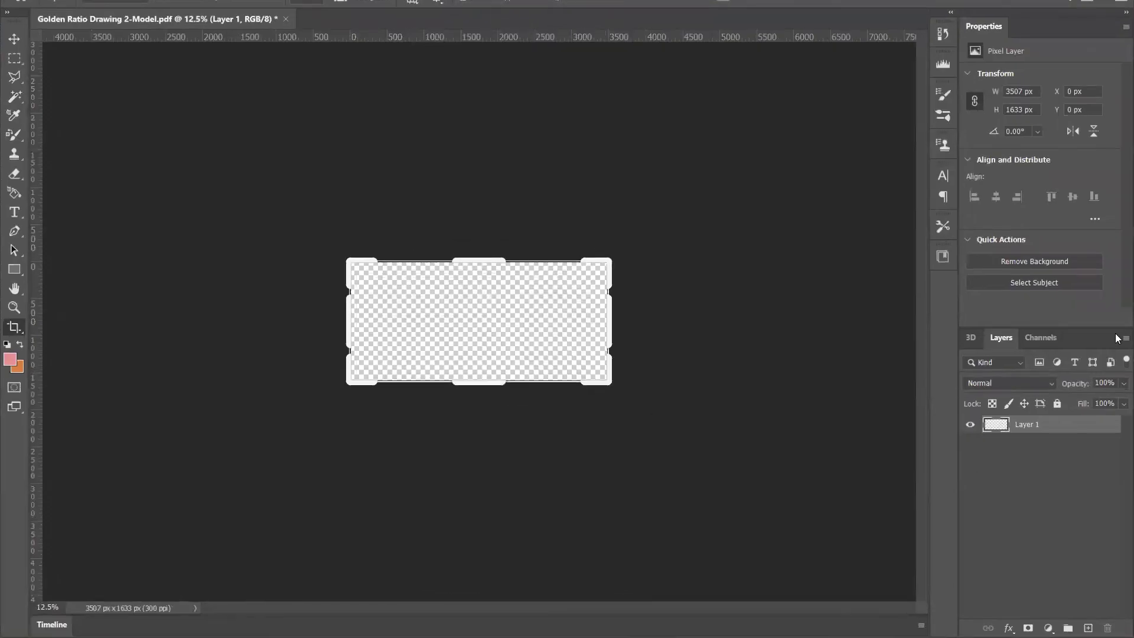
pyautogui.click(22, 1)
pyautogui.click(94, 165)
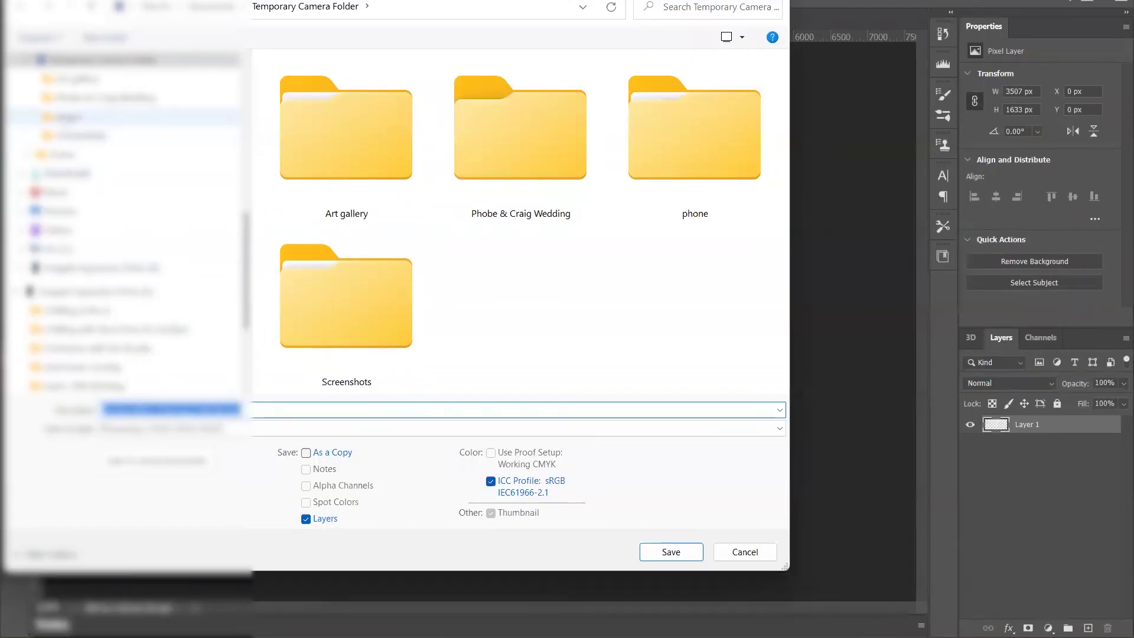
pyautogui.scroll(5, 124, 236)
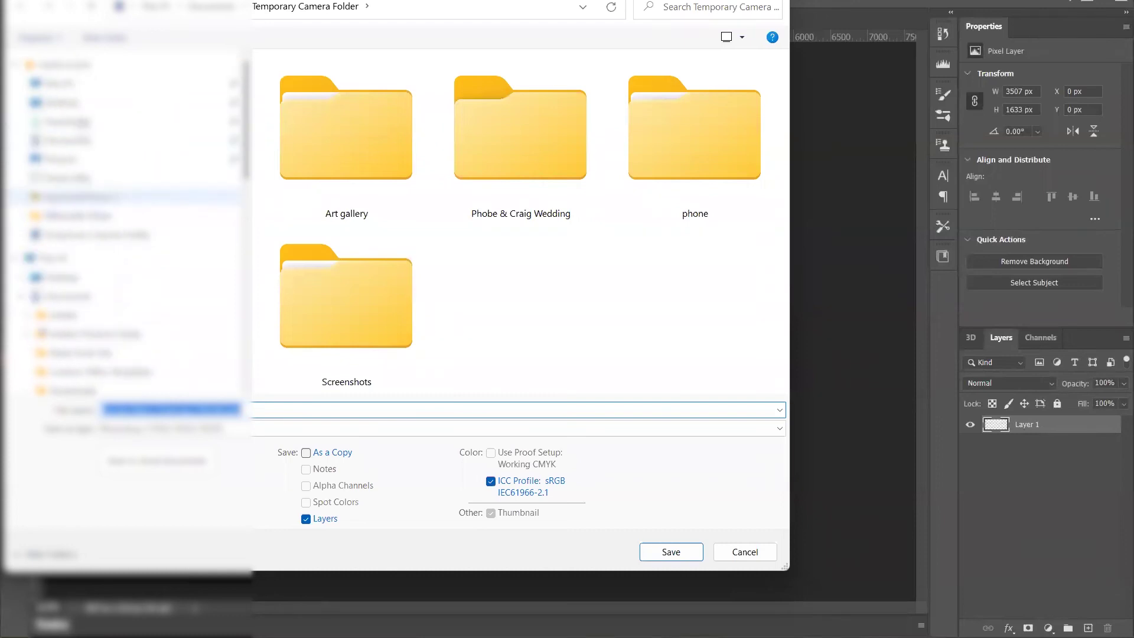
pyautogui.scroll(-4, 124, 236)
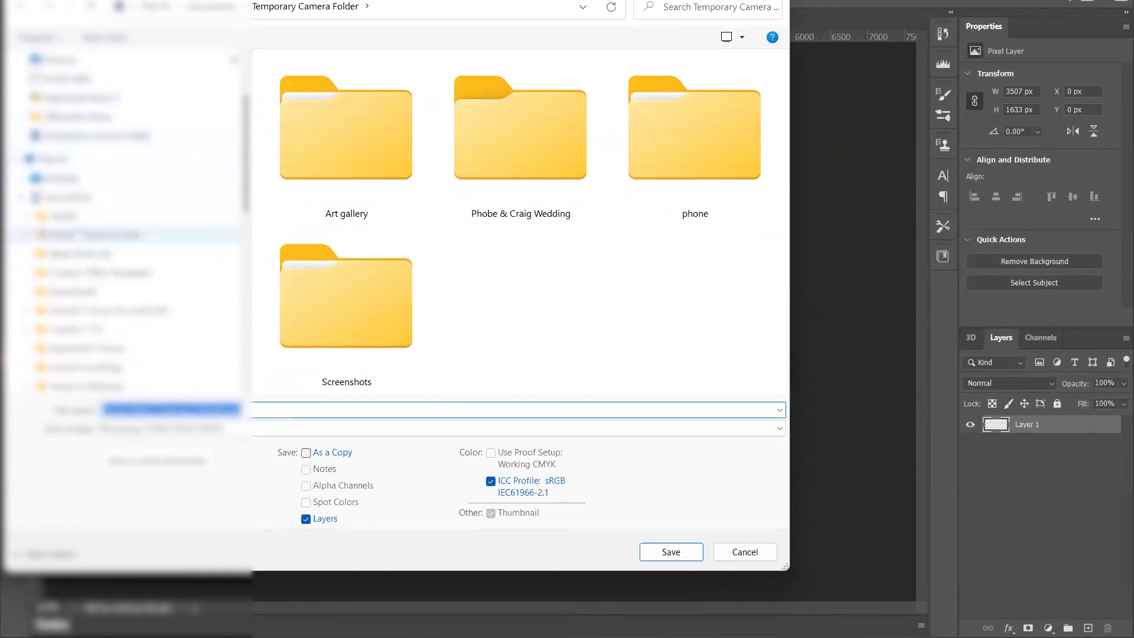
pyautogui.scroll(-5, 124, 236)
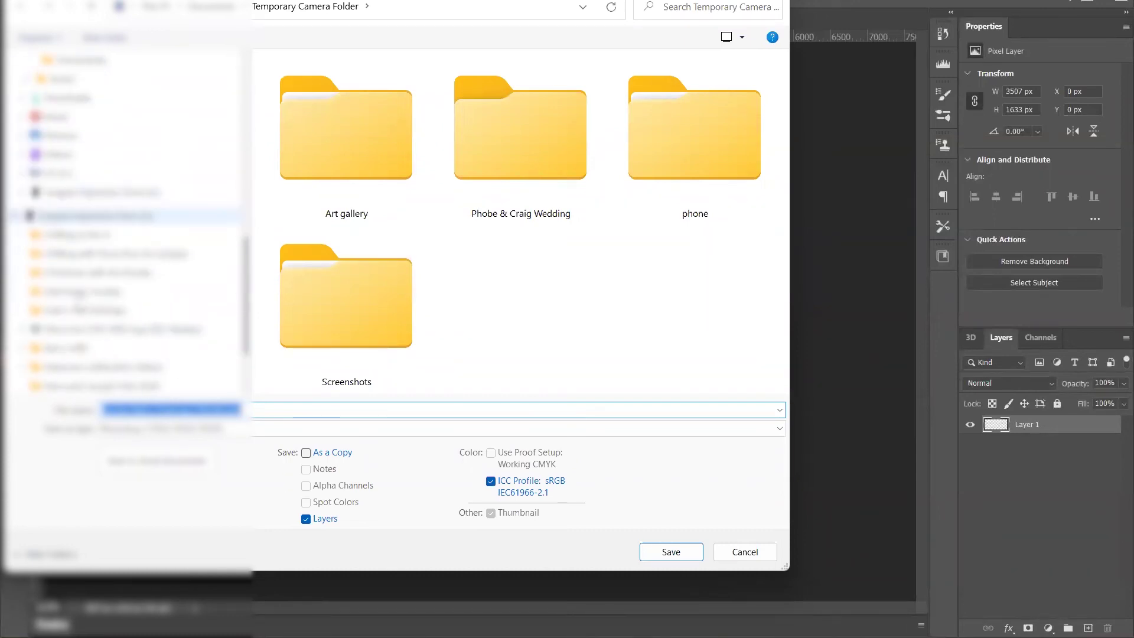
pyautogui.click(118, 310)
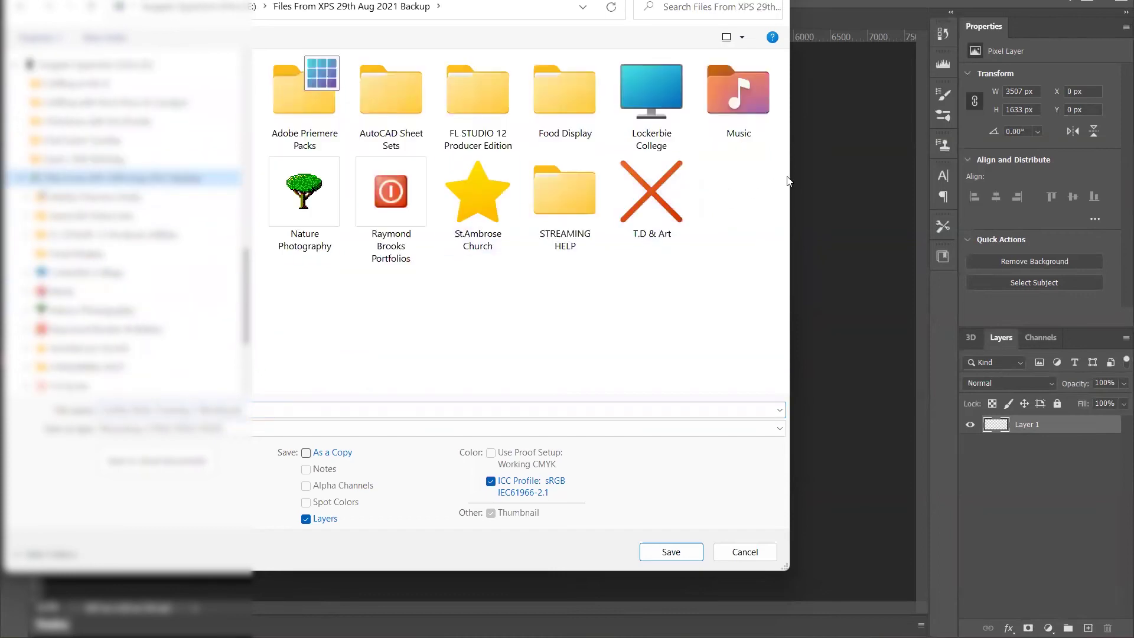
pyautogui.doubleClick(659, 184)
pyautogui.click(488, 83)
pyautogui.doubleClick(487, 83)
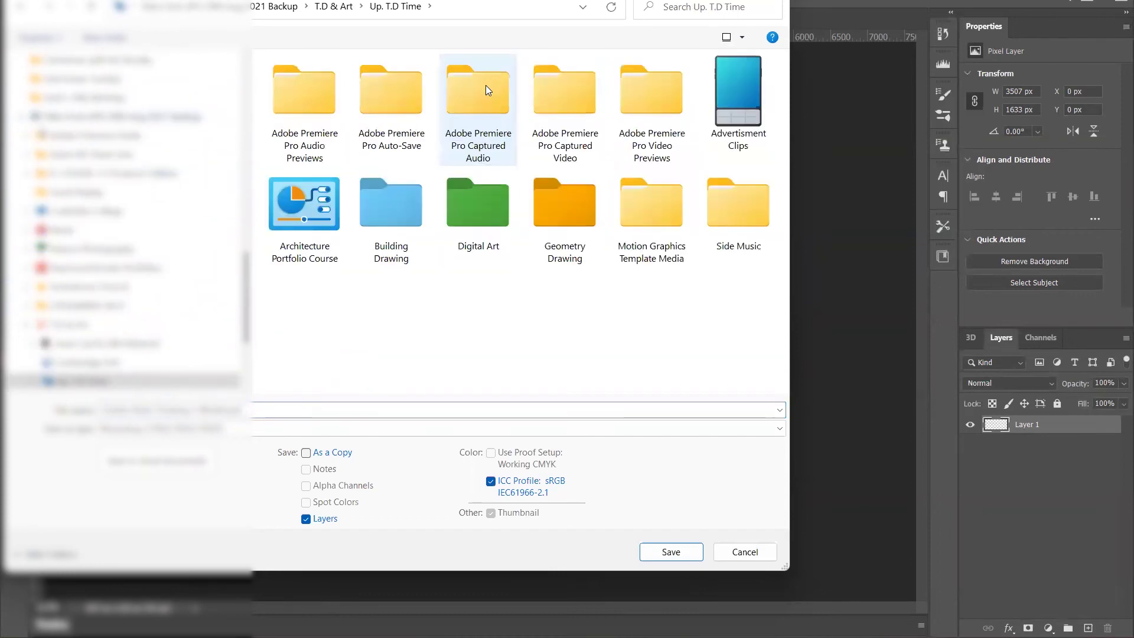
pyautogui.click(502, 212)
pyautogui.doubleClick(503, 211)
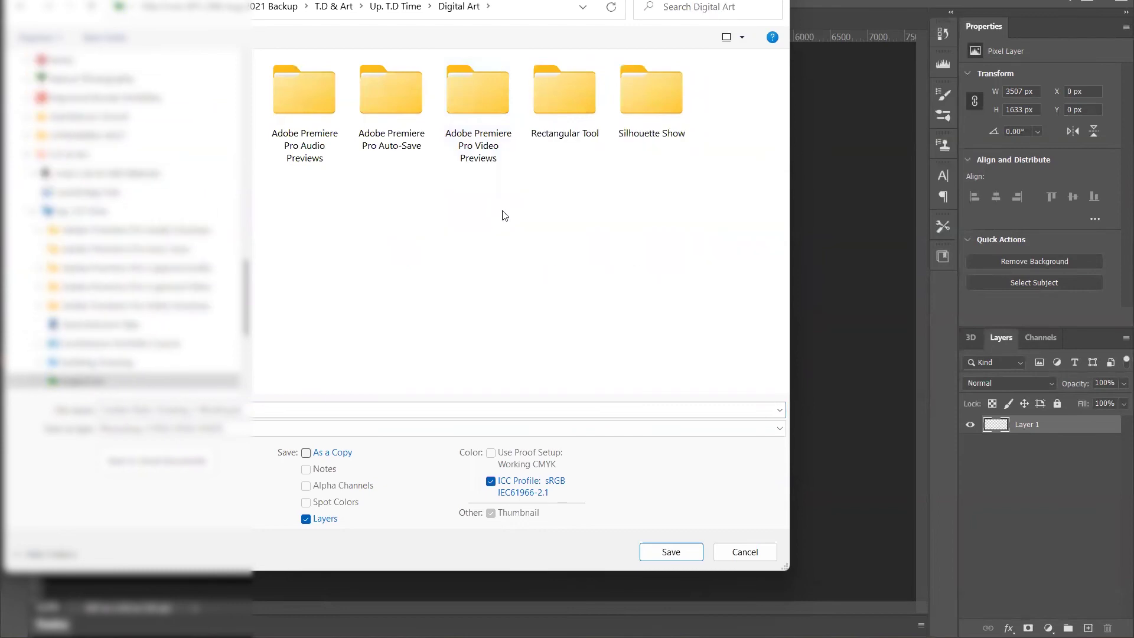
pyautogui.click(655, 88)
pyautogui.doubleClick(656, 88)
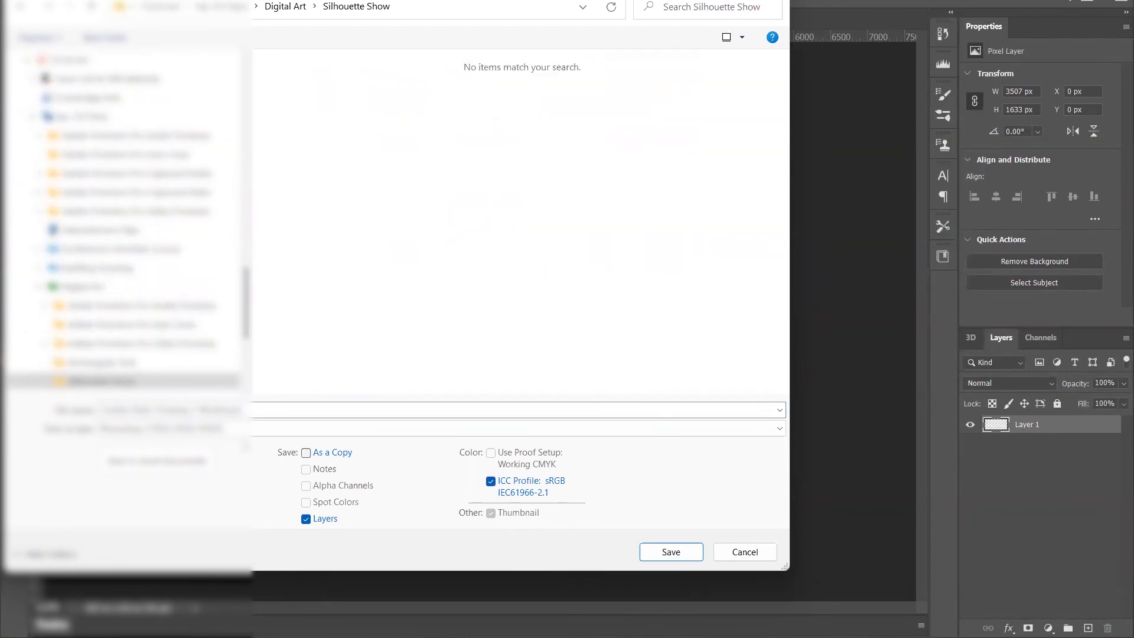
# - Save it there as a JPEG copy, accepting the default JPEG options
pyautogui.click(254, 430)
pyautogui.click(142, 261)
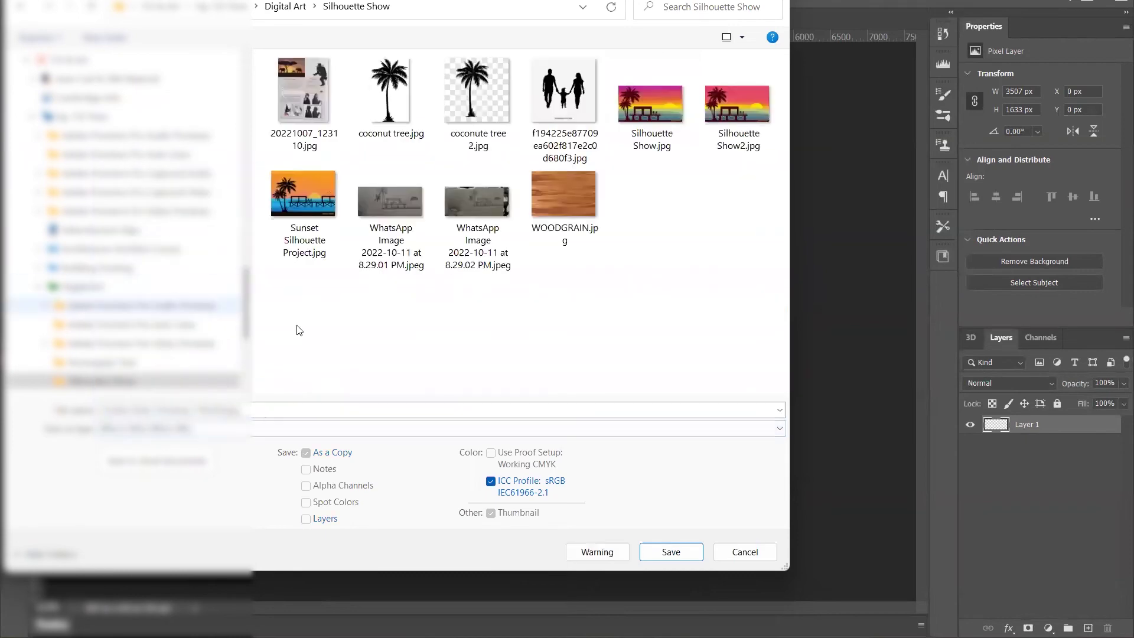
pyautogui.click(671, 551)
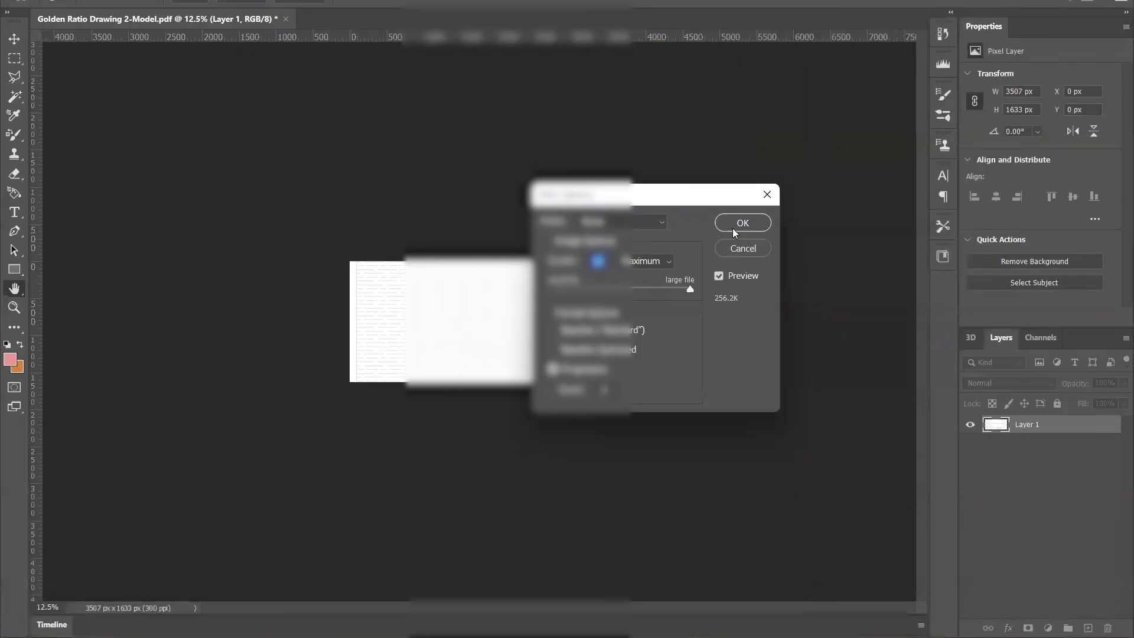
pyautogui.click(733, 228)
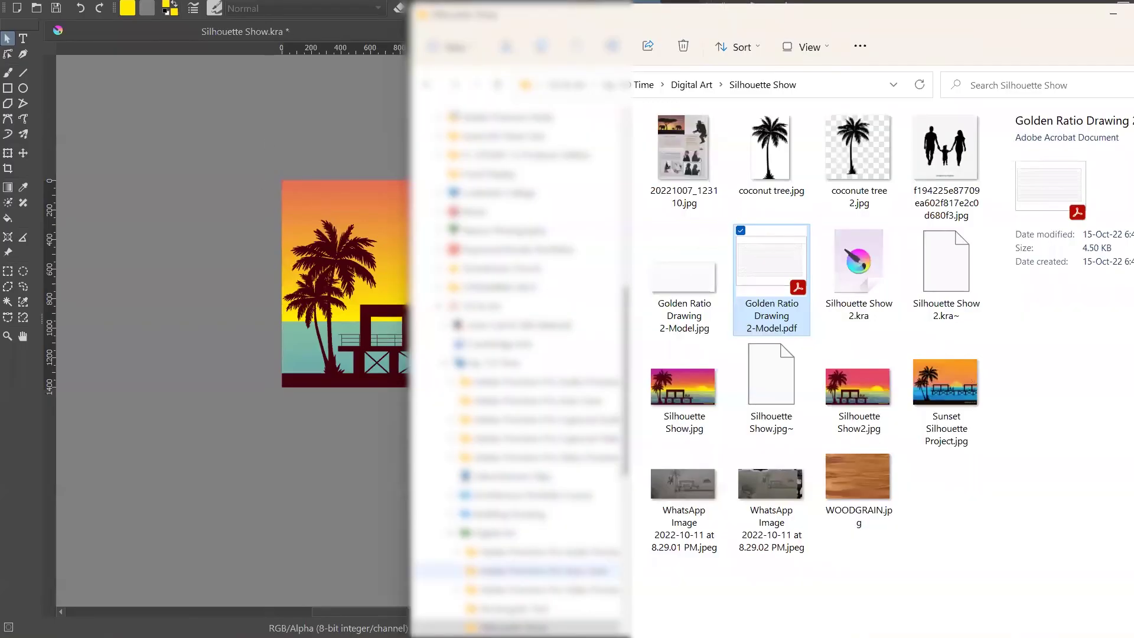
# - Insert Golden Ratio Drawing 2-Model.jpg as a new layer and test its opacity at 79% and 100%
pyautogui.moveTo(685, 278); pyautogui.dragTo(212, 224)
pyautogui.click(227, 227)
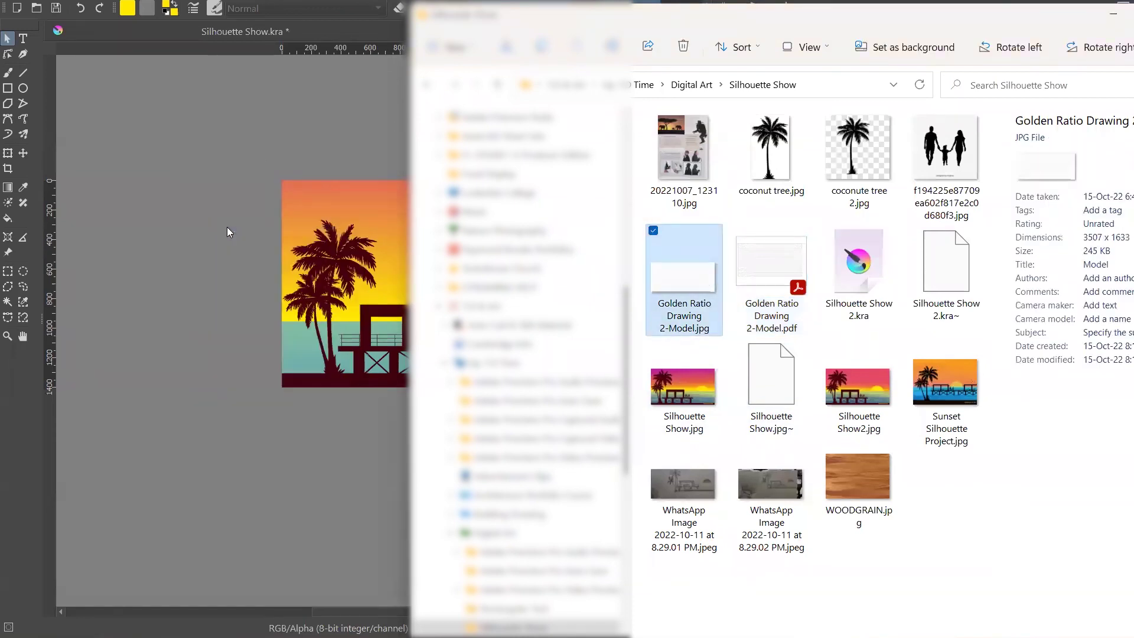
pyautogui.click(8, 38)
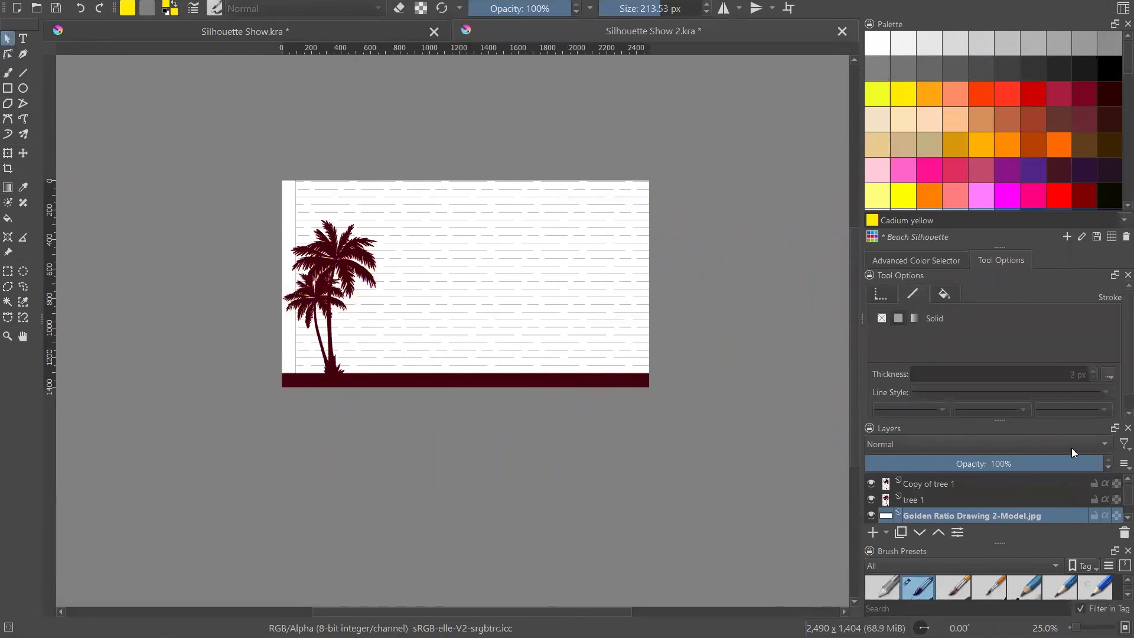
pyautogui.click(1052, 463)
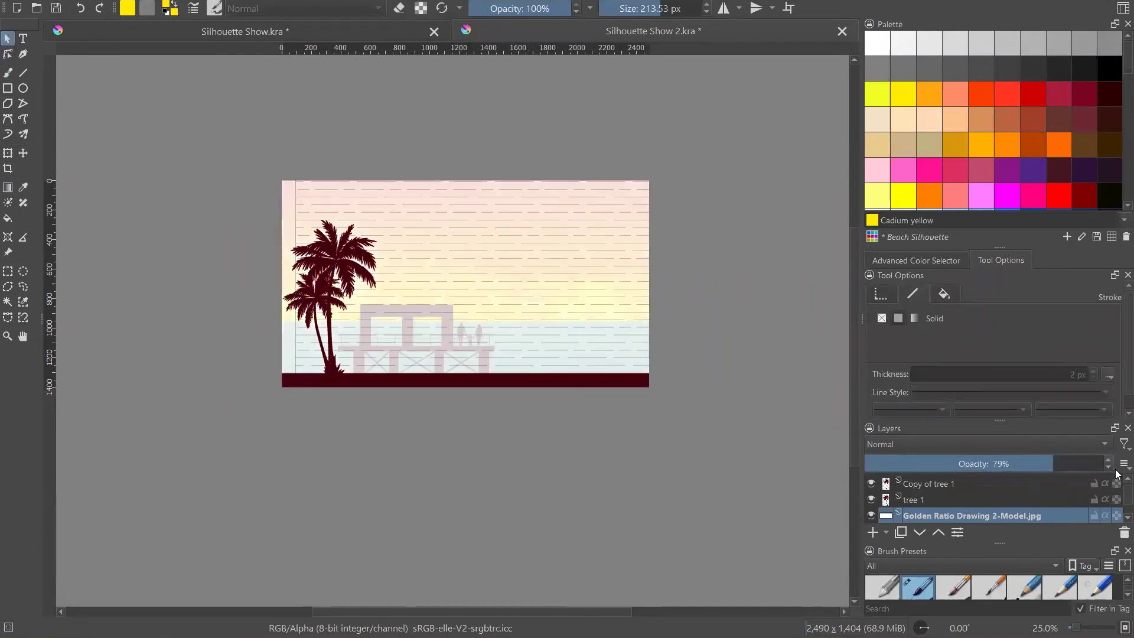
pyautogui.moveTo(1041, 463); pyautogui.dragTo(1106, 464)
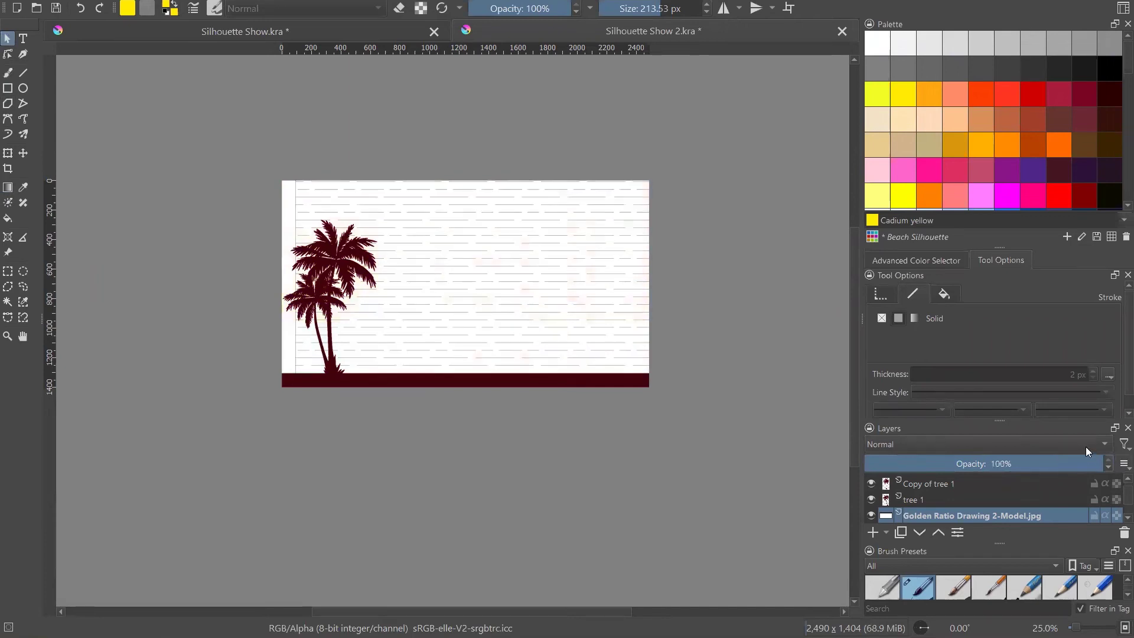
pyautogui.click(1085, 446)
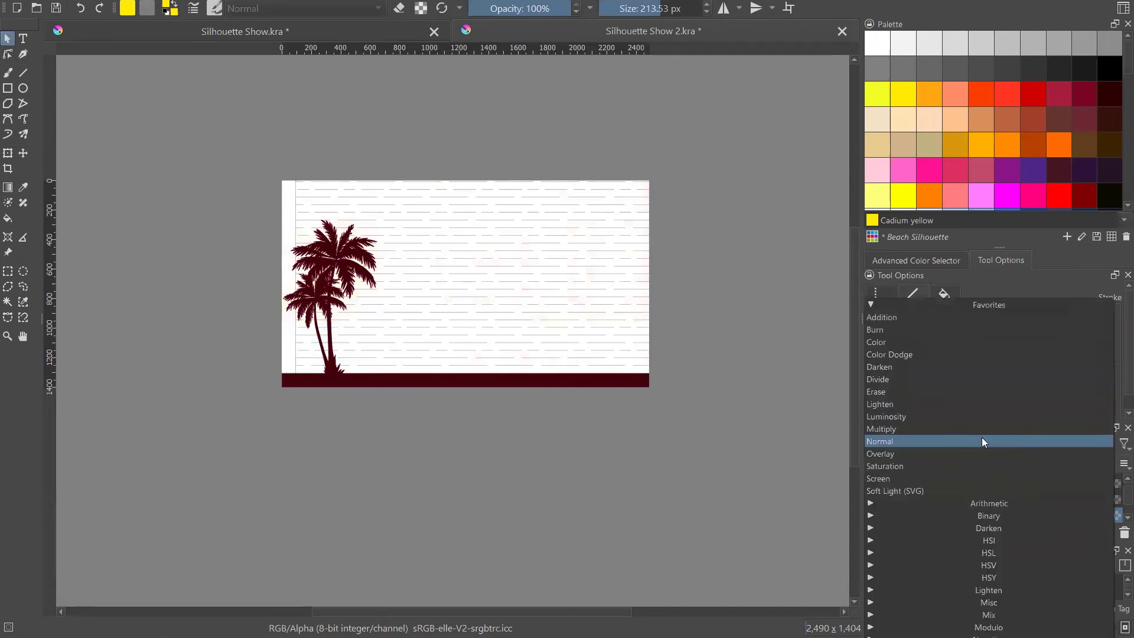
# - Try Screen, then Overlay blending on the Golden Ratio Drawing 2-Model.jpg layer
pyautogui.click(895, 477)
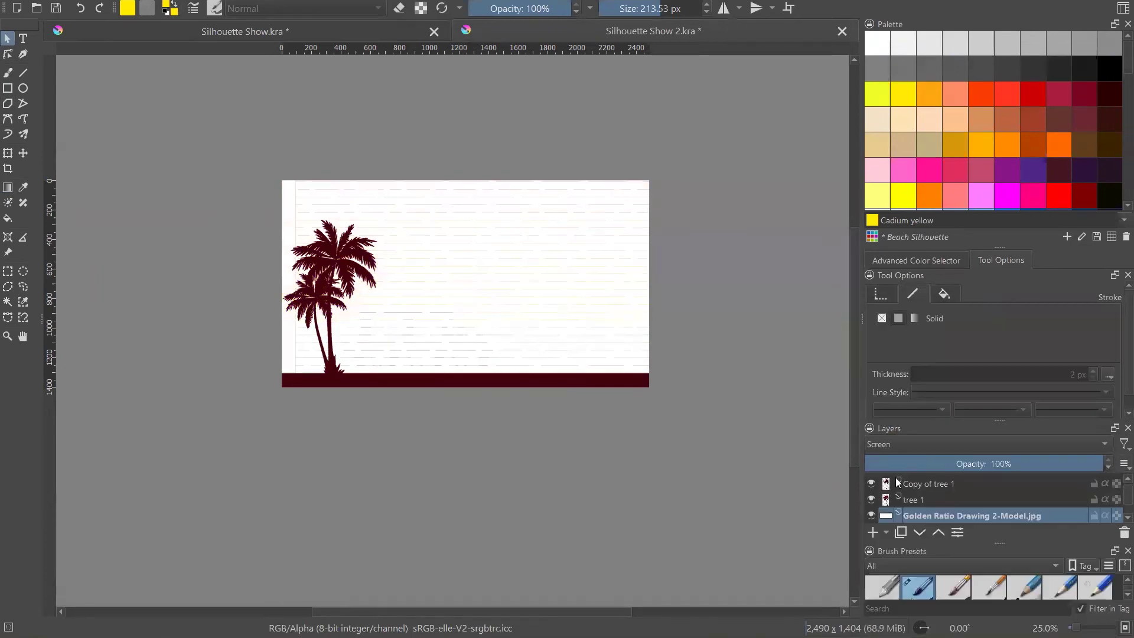
pyautogui.click(991, 444)
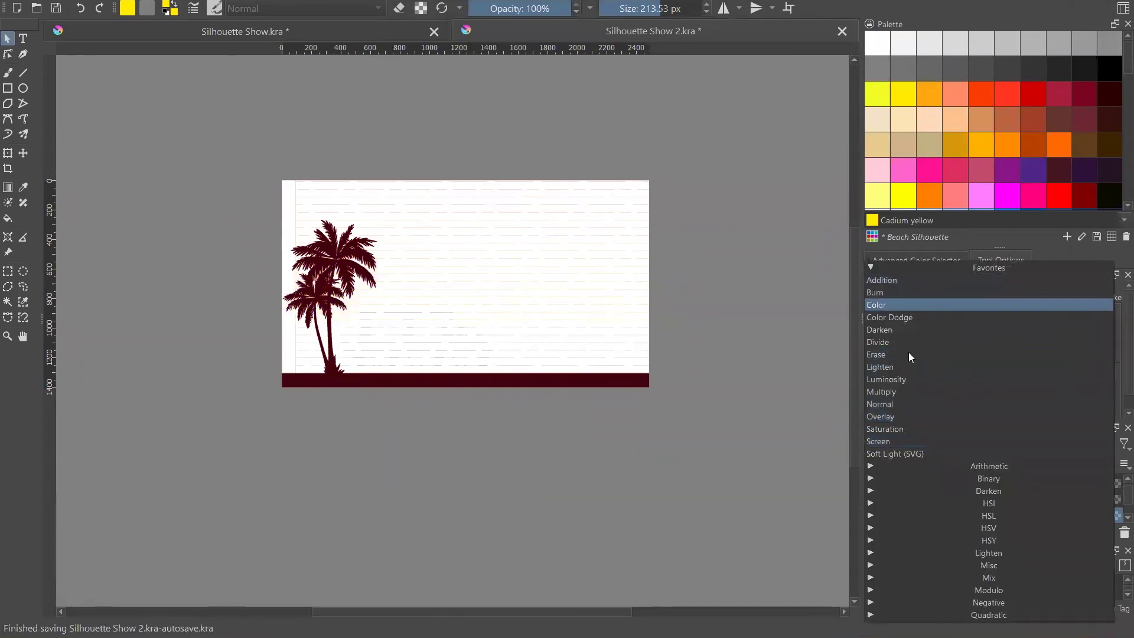
pyautogui.click(912, 417)
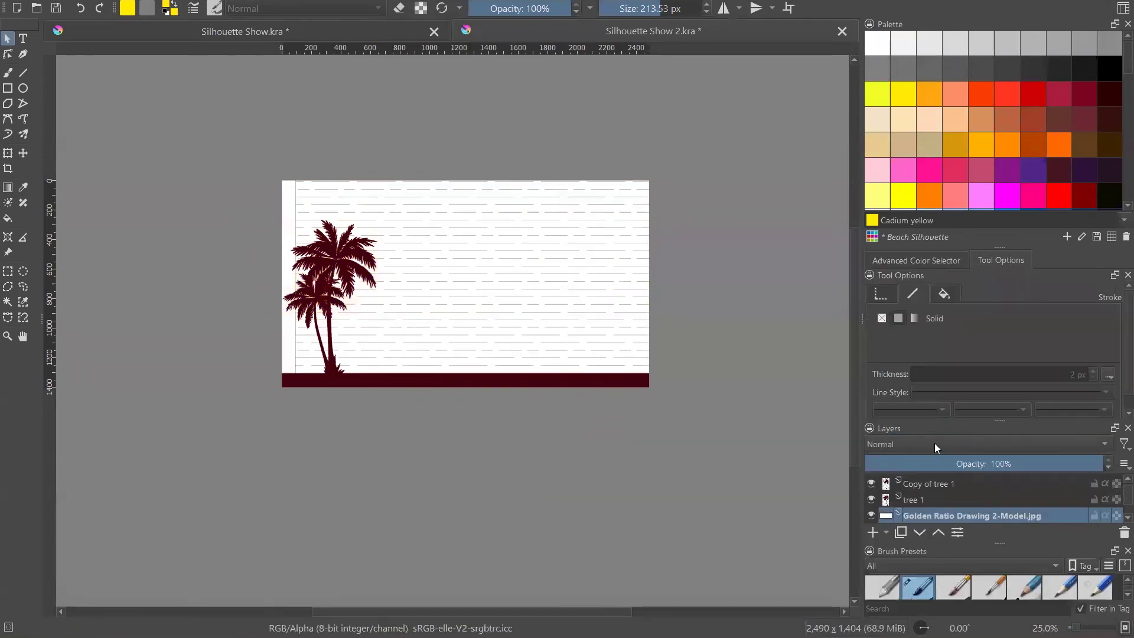
# - Cycle through the remaining blend modes, stopping on Fog Darken (IFS Illusions)
pyautogui.scroll(-2, 935, 443)
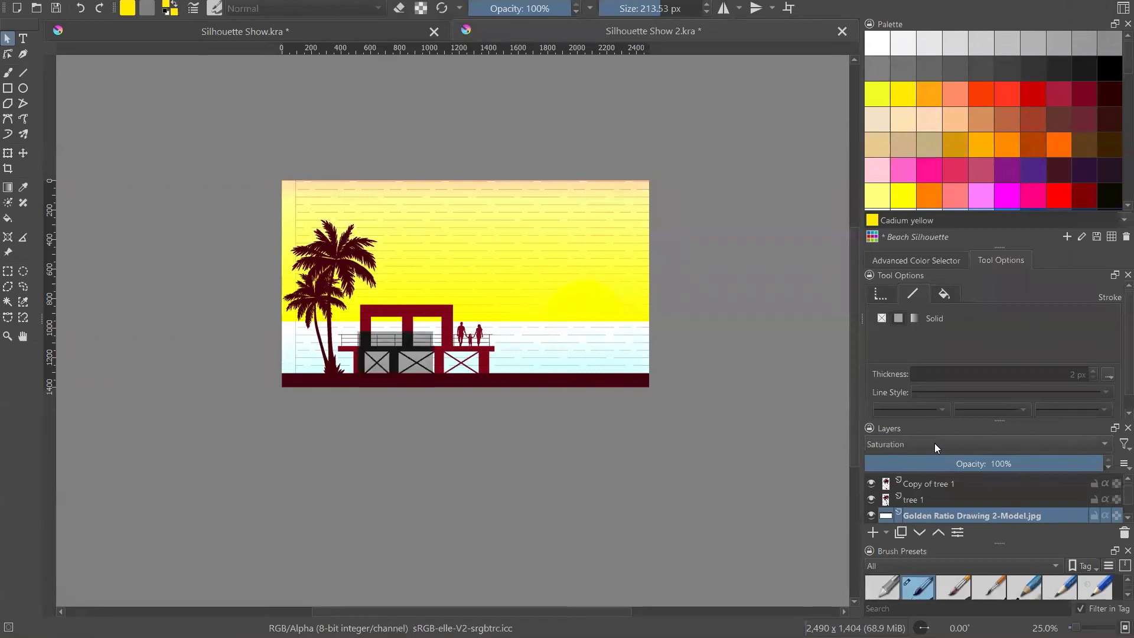
pyautogui.scroll(-1, 934, 443)
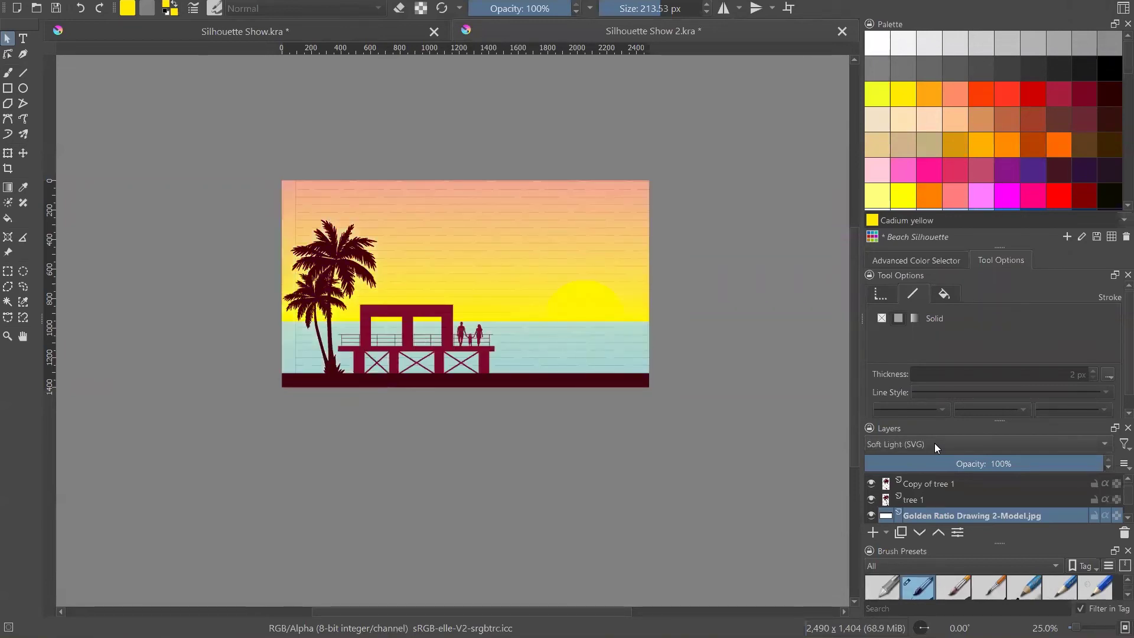
pyautogui.scroll(-2, 934, 443)
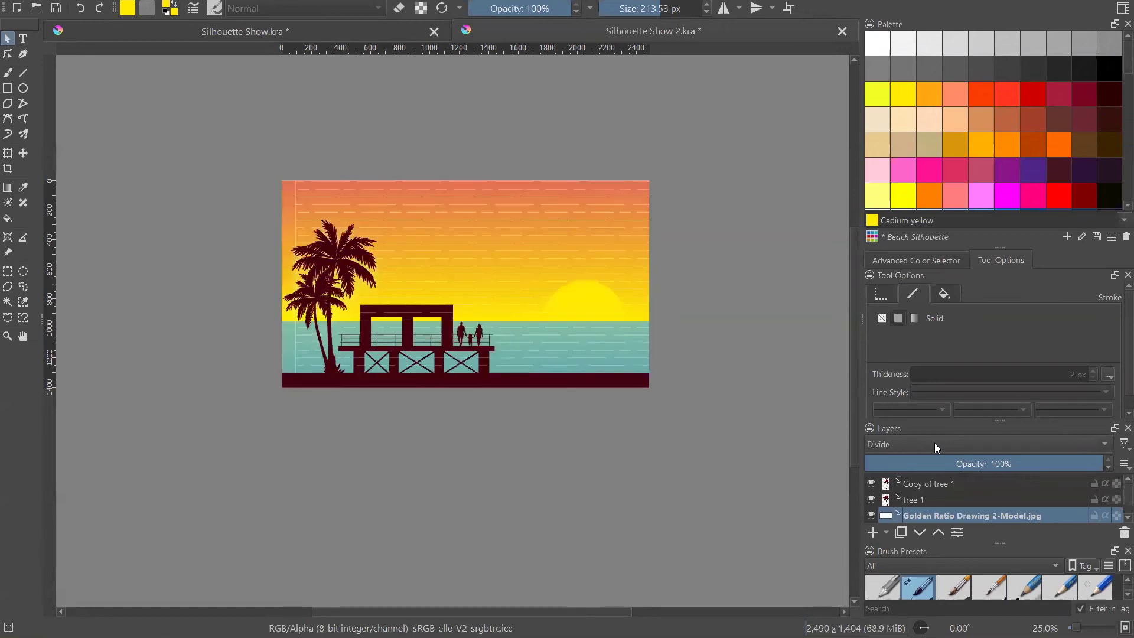
pyautogui.scroll(1, 935, 443)
pyautogui.scroll(-1, 935, 443)
pyautogui.scroll(-1, 934, 443)
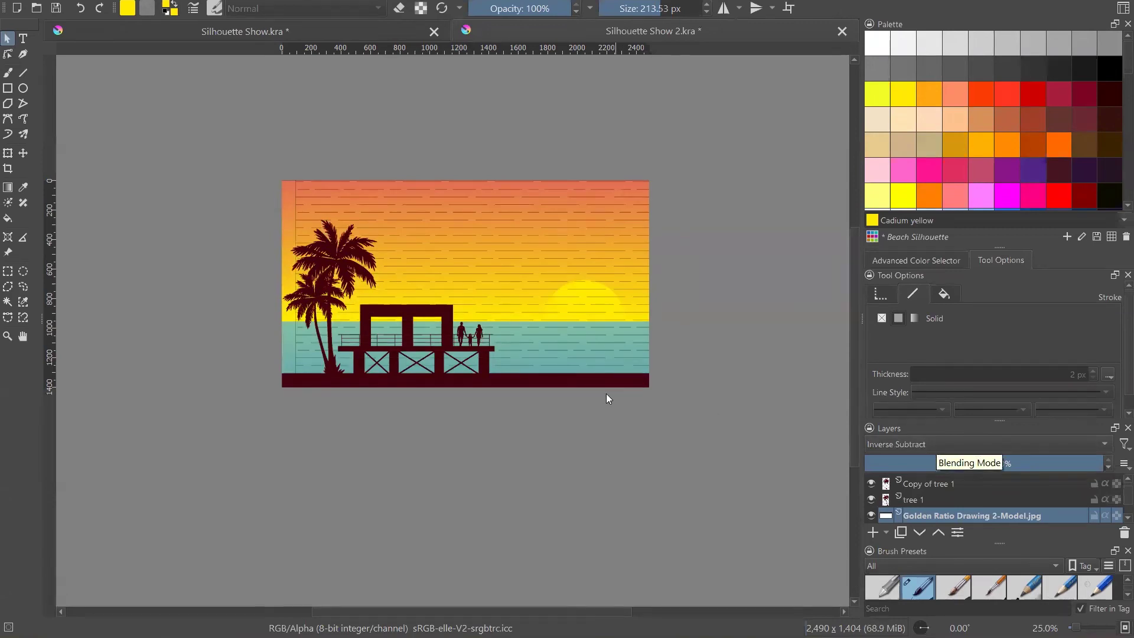
pyautogui.scroll(3, 561, 326)
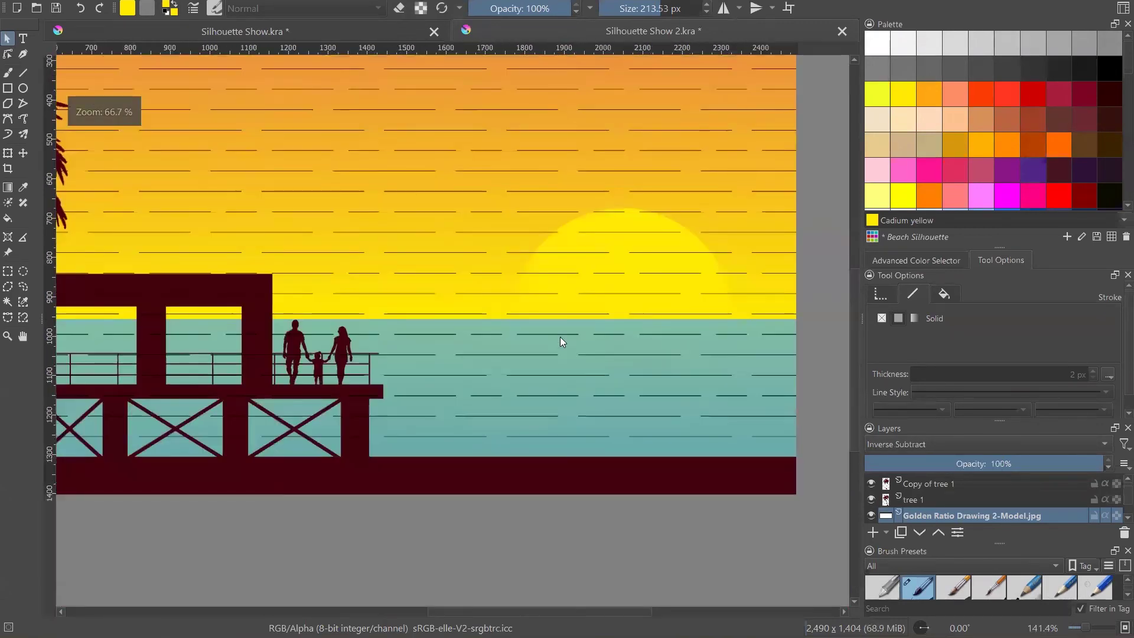
pyautogui.scroll(-2, 964, 446)
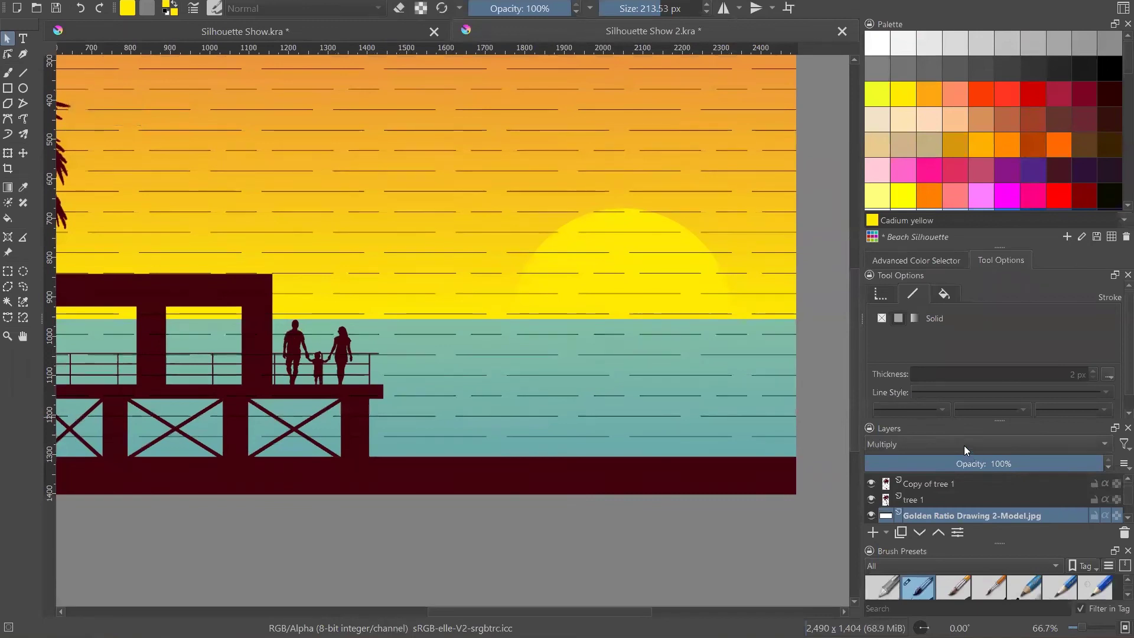
pyautogui.scroll(-1, 964, 446)
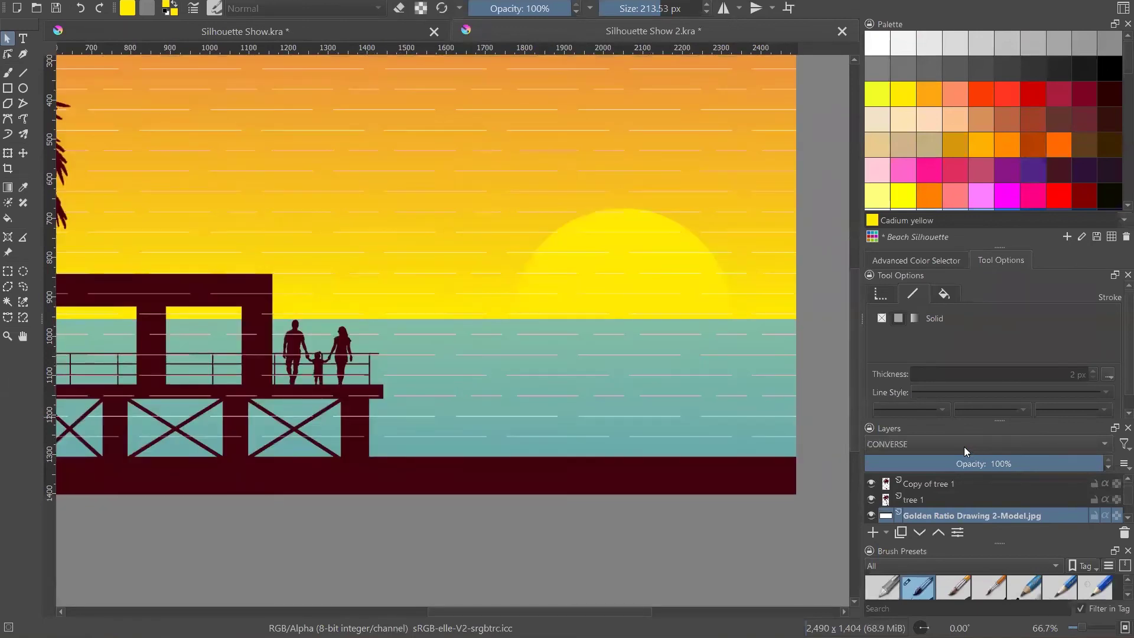
pyautogui.scroll(-2, 964, 447)
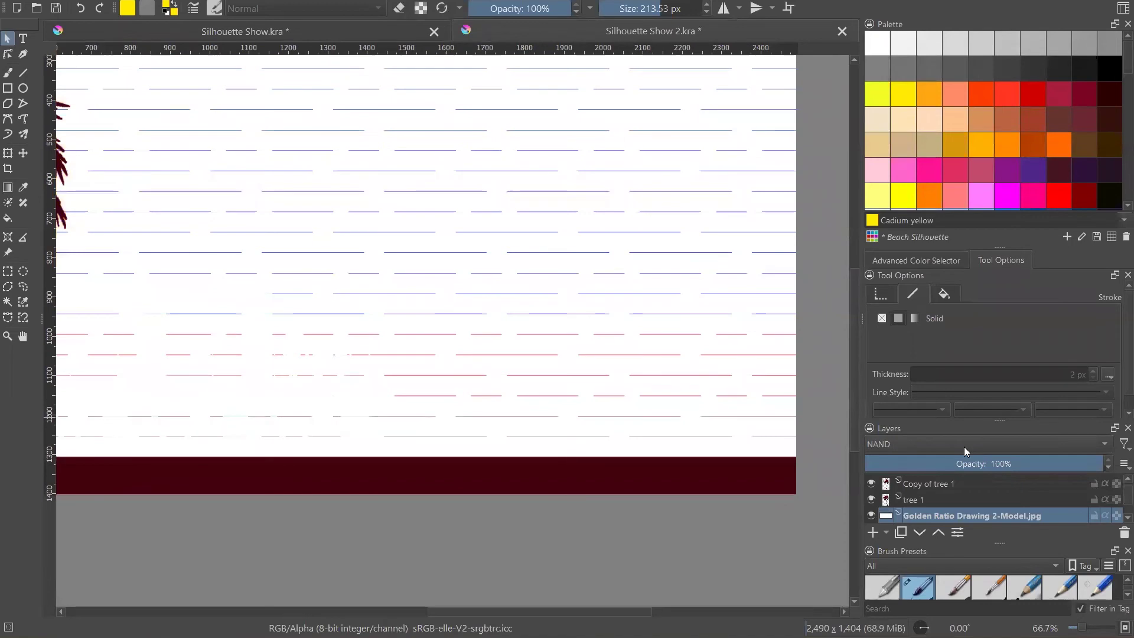
pyautogui.scroll(-4, 964, 446)
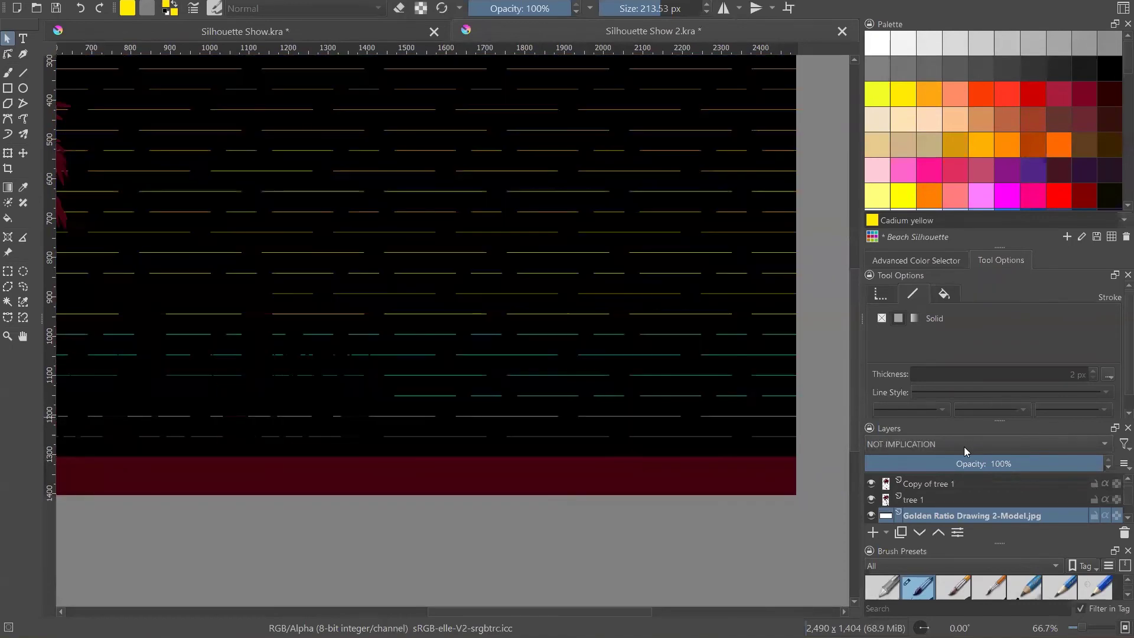
pyautogui.scroll(-3, 890, 326)
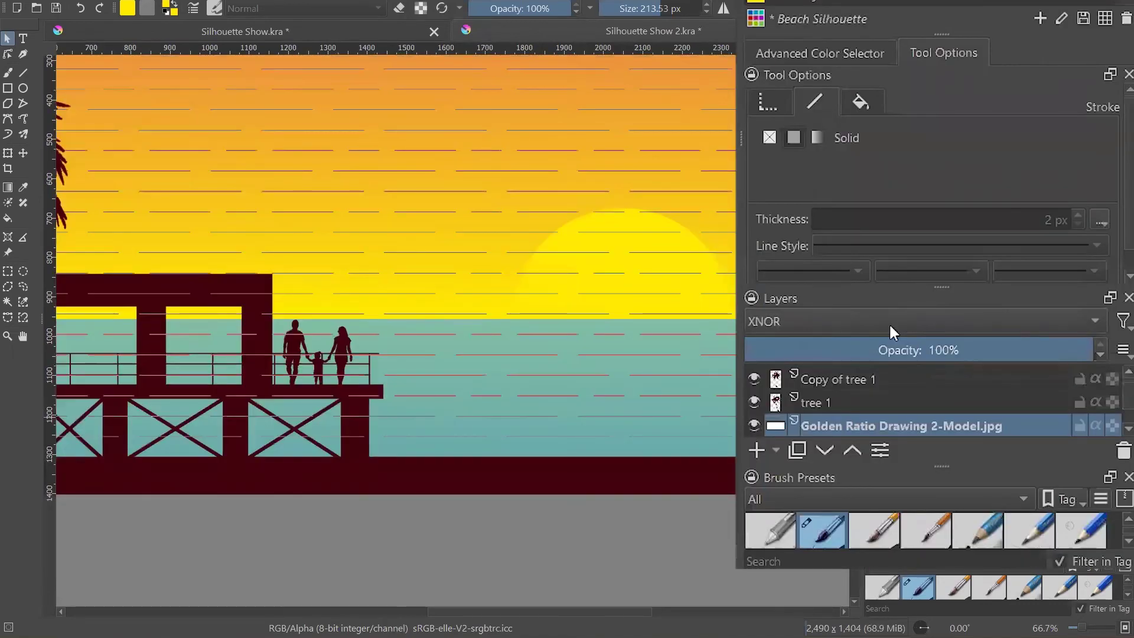
pyautogui.scroll(-1, 890, 326)
pyautogui.scroll(-3, 890, 326)
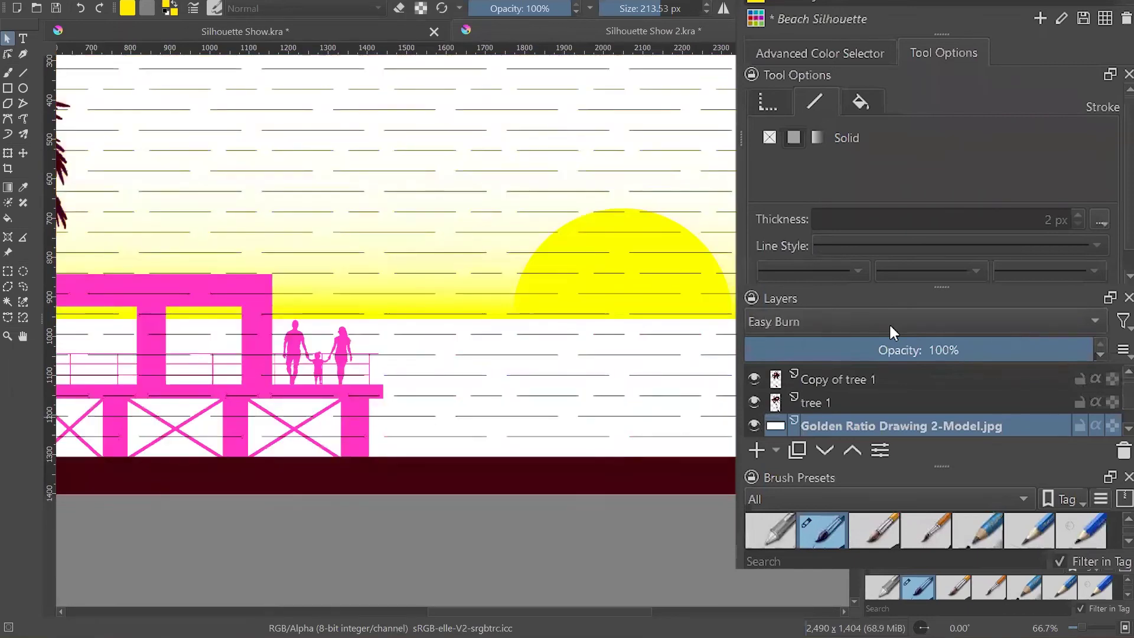
pyautogui.scroll(-1, 888, 322)
pyautogui.scroll(-2, 719, 470)
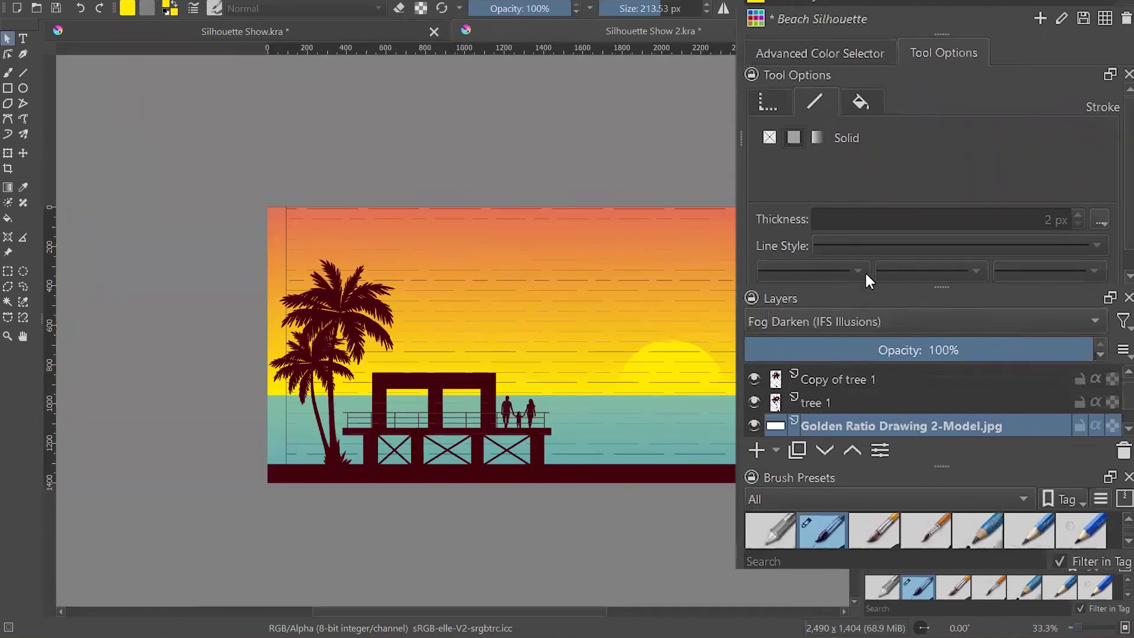
# - Switch the layer's blending from Normal to Overlay, finally settling on Soft Light (SVG)
pyautogui.click(898, 322)
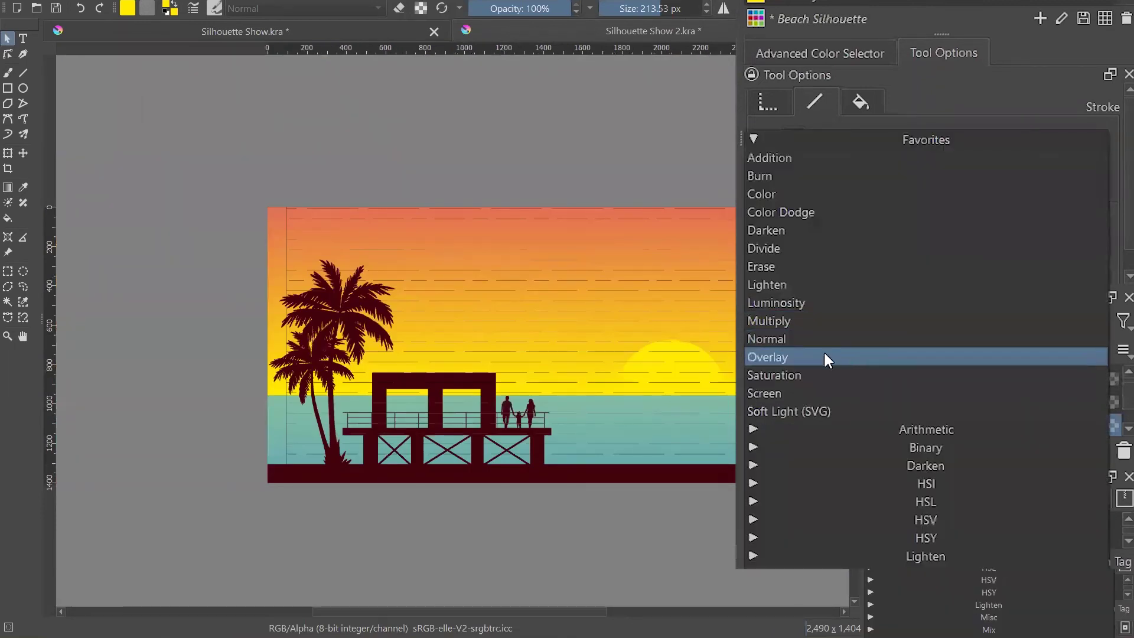
pyautogui.click(801, 339)
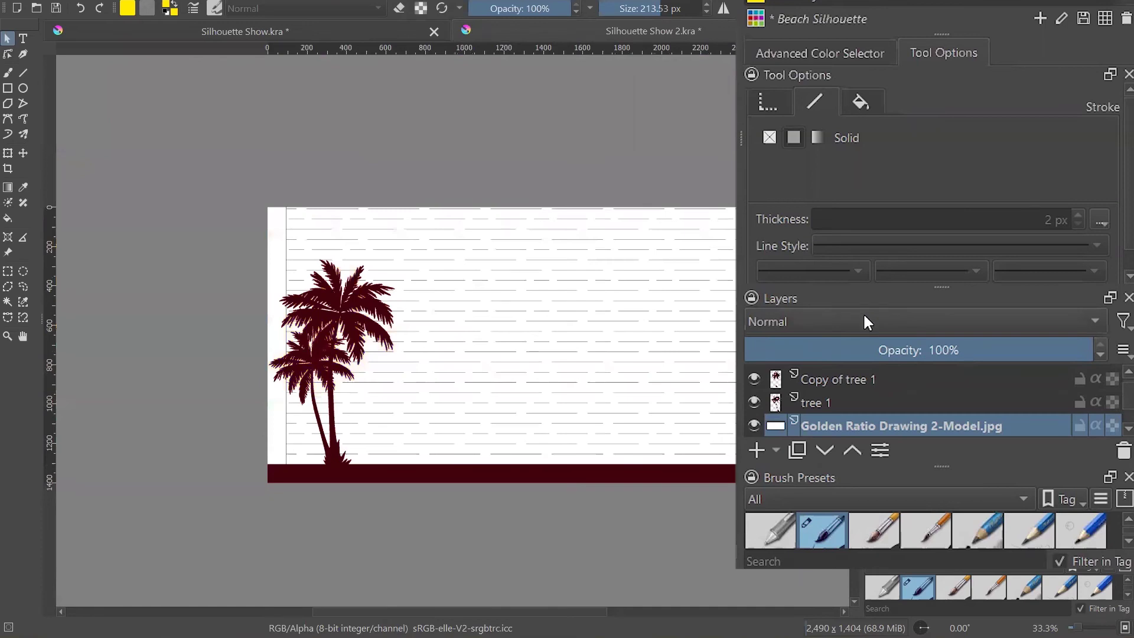
pyautogui.click(863, 313)
pyautogui.click(821, 330)
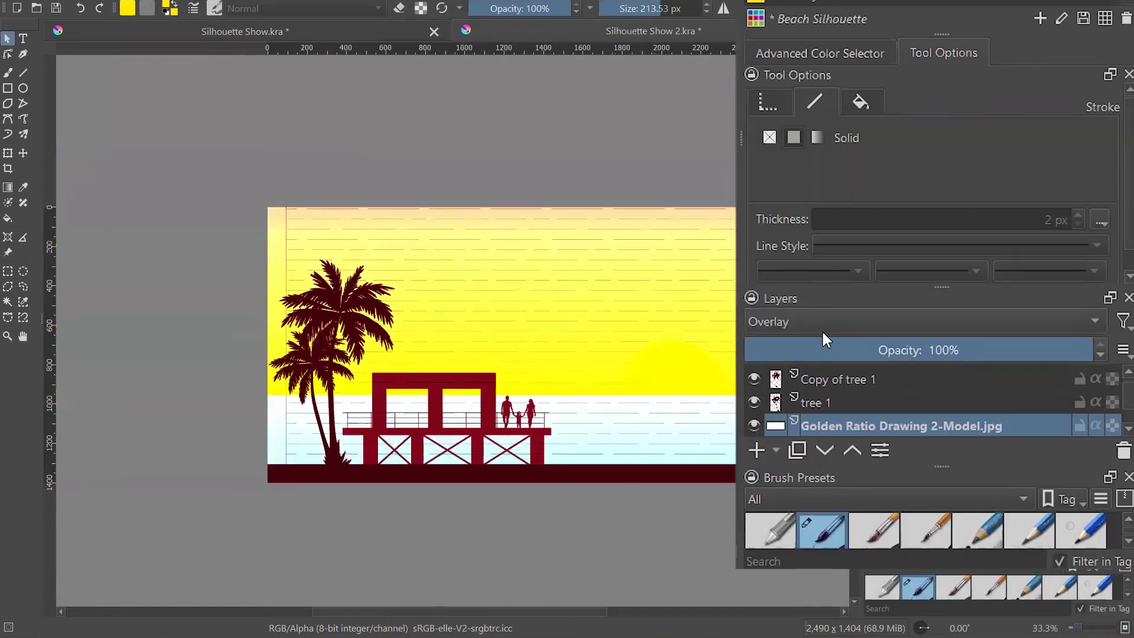
pyautogui.click(875, 321)
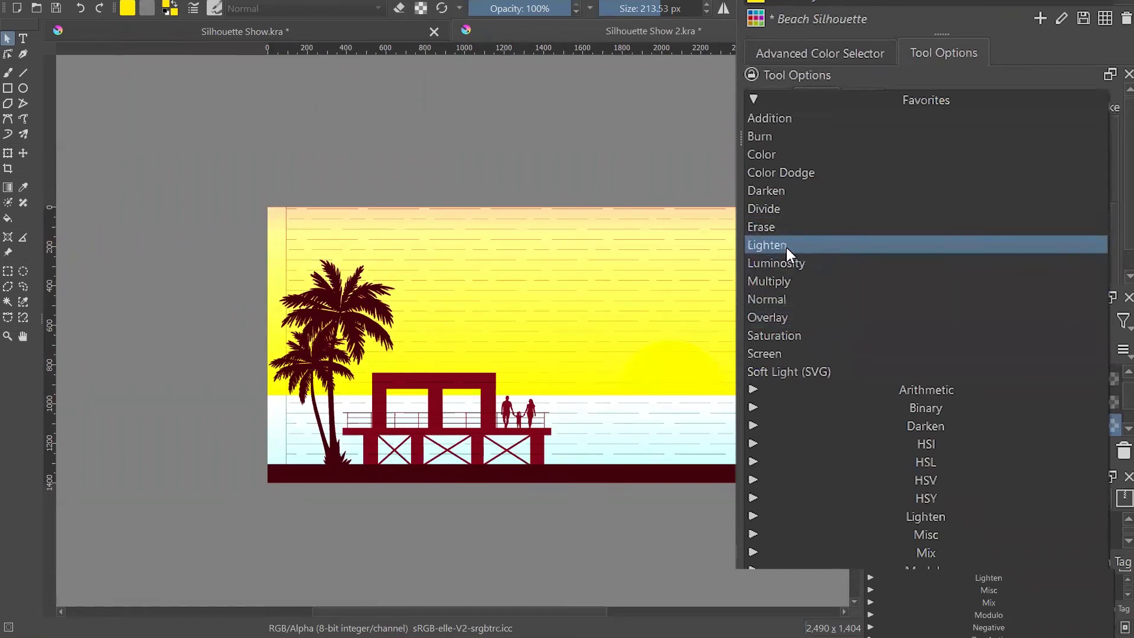
pyautogui.click(788, 365)
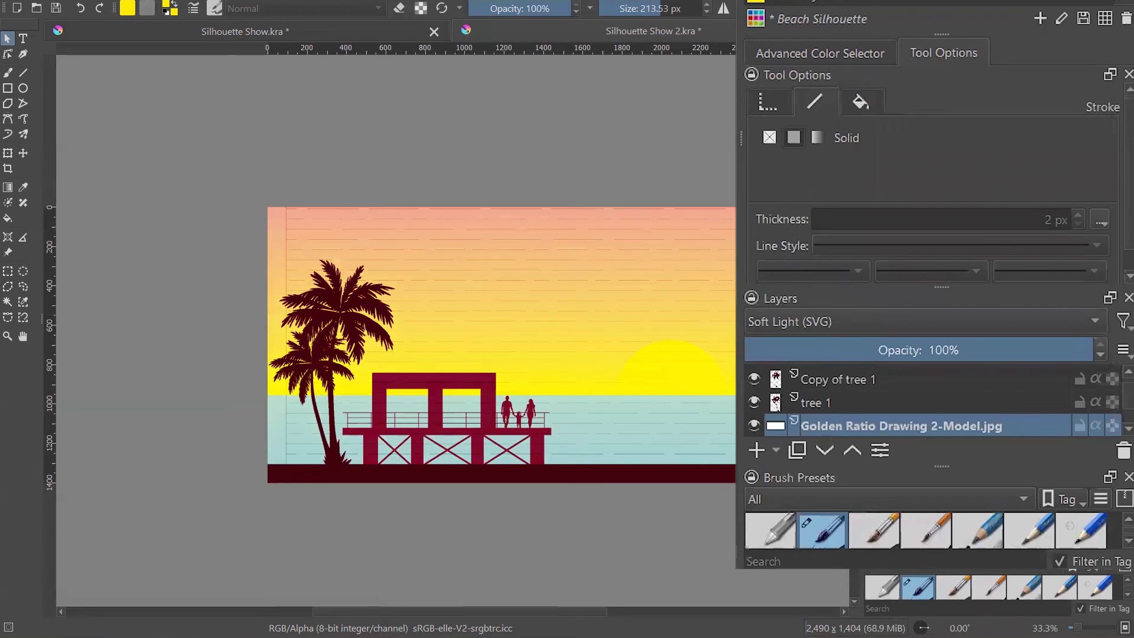
pyautogui.click(411, 273)
# - Stretch the lined Golden Ratio layer down so its lines cover only the sea below the horizon
pyautogui.click(8, 153)
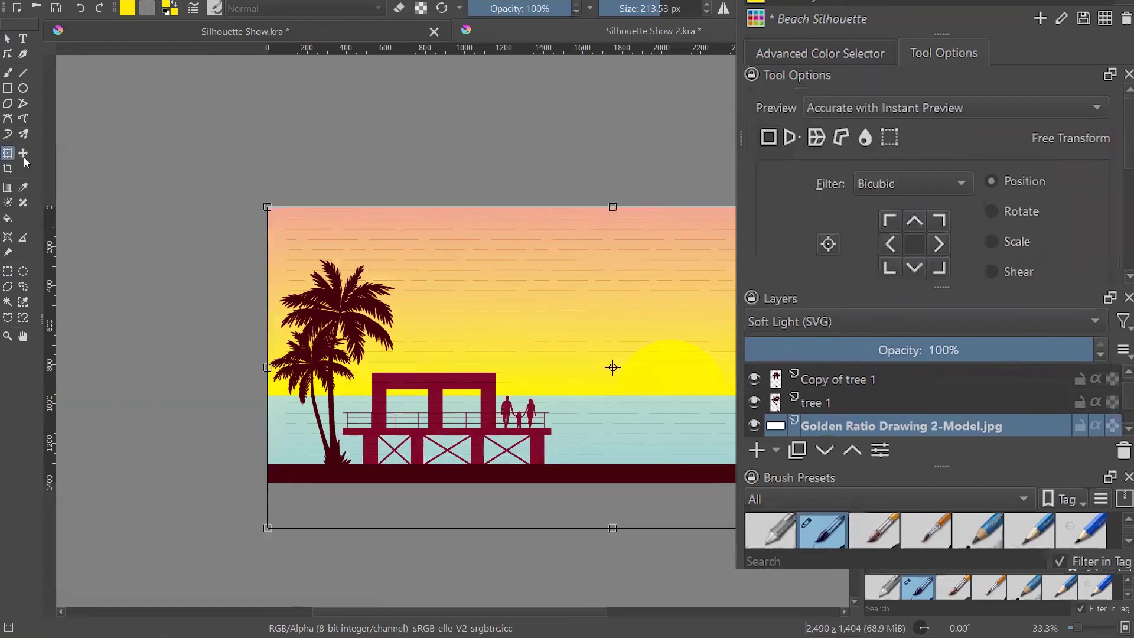
pyautogui.press('Return')
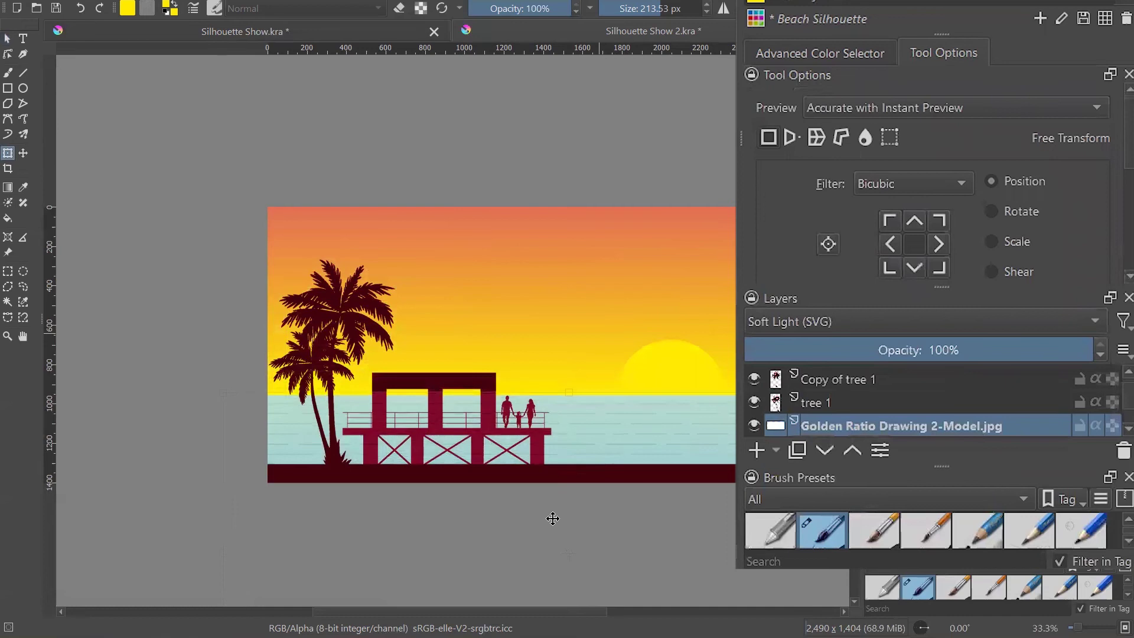
pyautogui.press('-')
pyautogui.press('-')
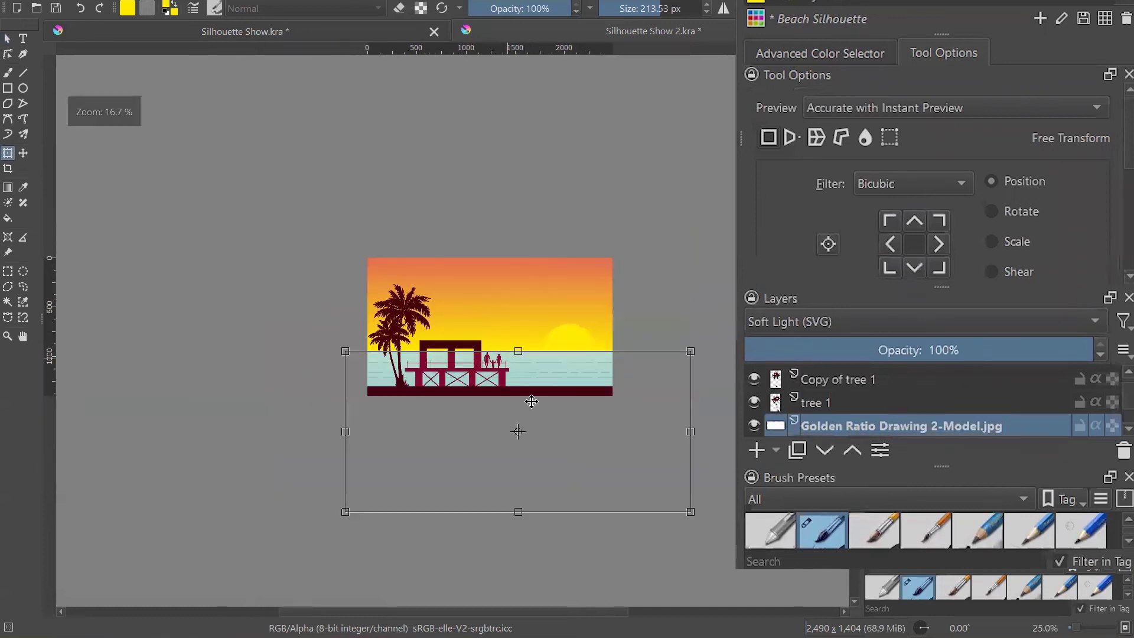
pyautogui.press('Return')
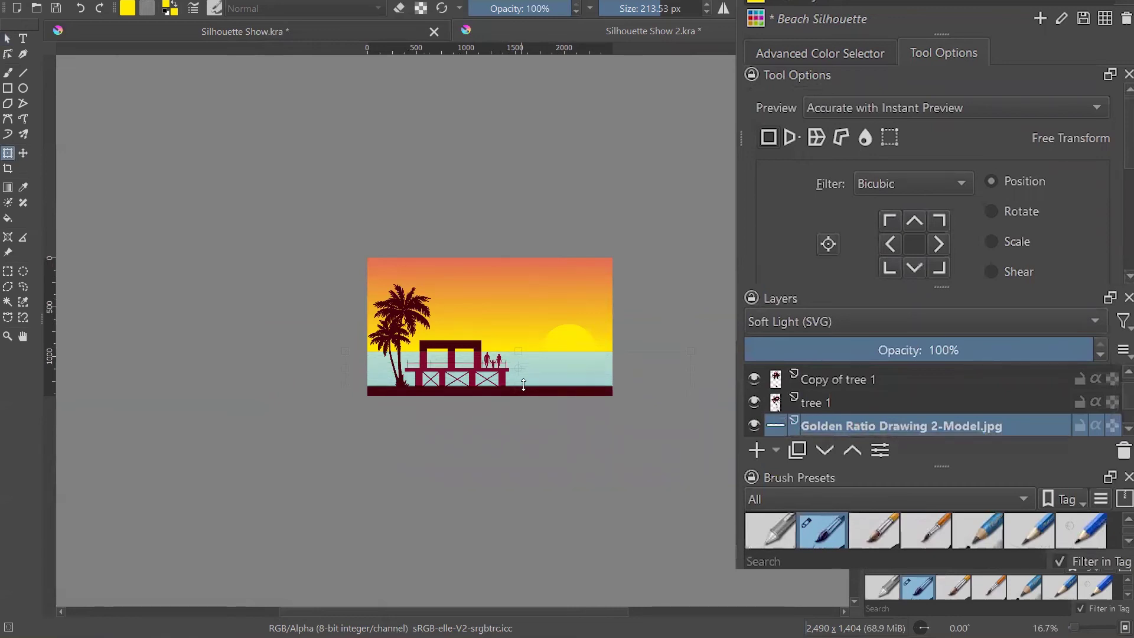
pyautogui.scroll(3, 524, 382)
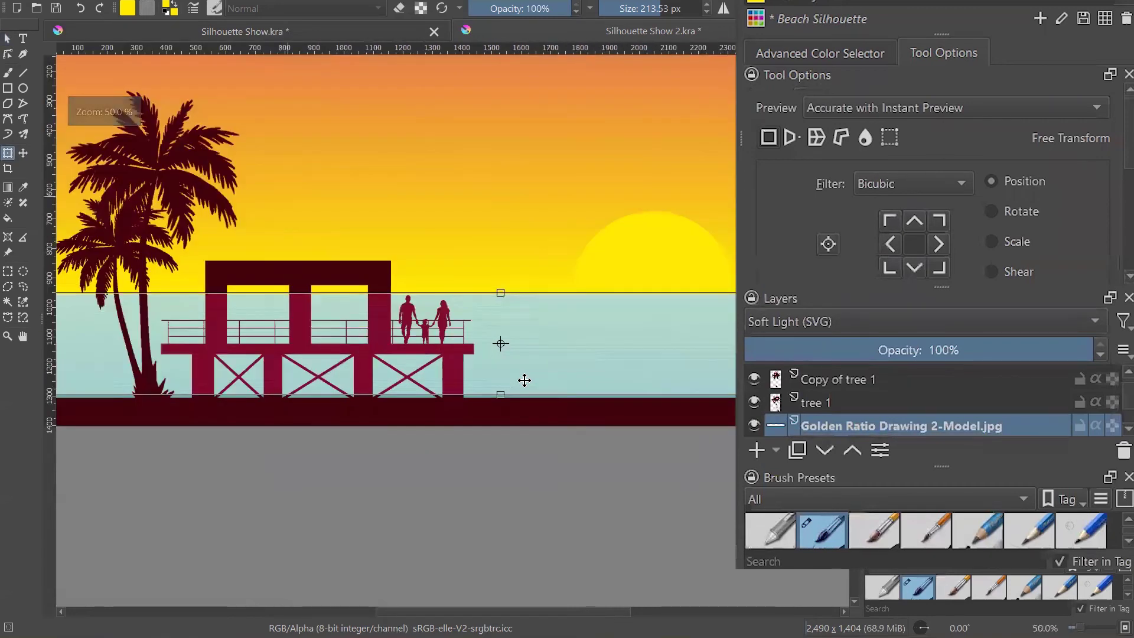
pyautogui.scroll(-1, 524, 380)
pyautogui.moveTo(518, 419); pyautogui.dragTo(516, 474)
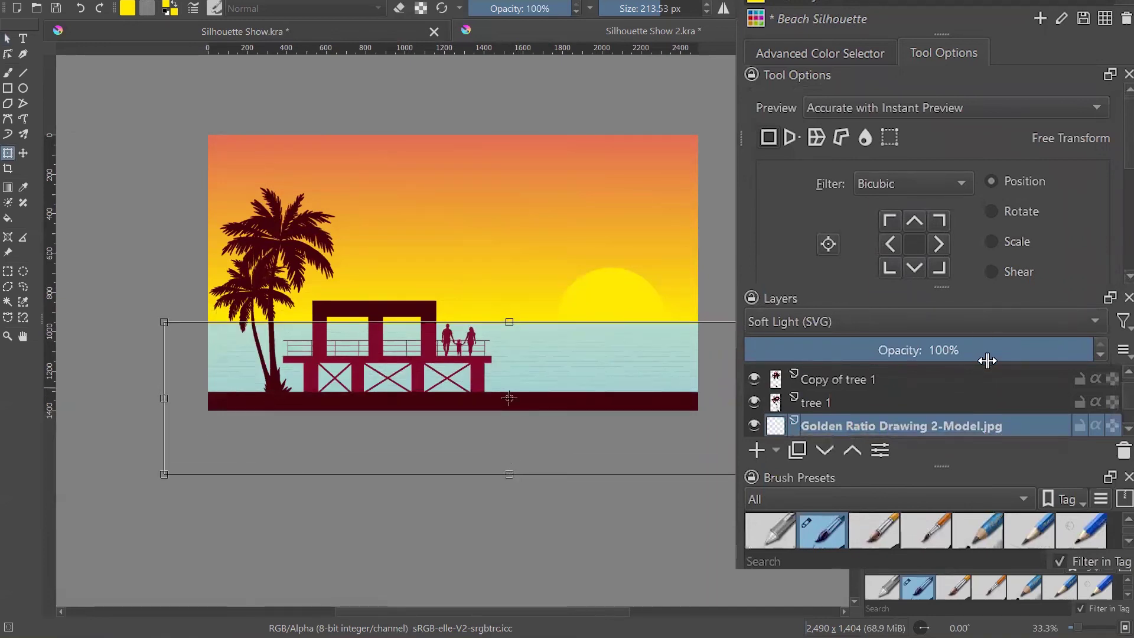
pyautogui.press('Return')
# - Try blend modes on the Golden Ratio Drawing 2-Model.jpg layer, ending on Divide for pale sea lines
pyautogui.scroll(-1, 984, 315)
pyautogui.scroll(1, 984, 314)
pyautogui.click(985, 318)
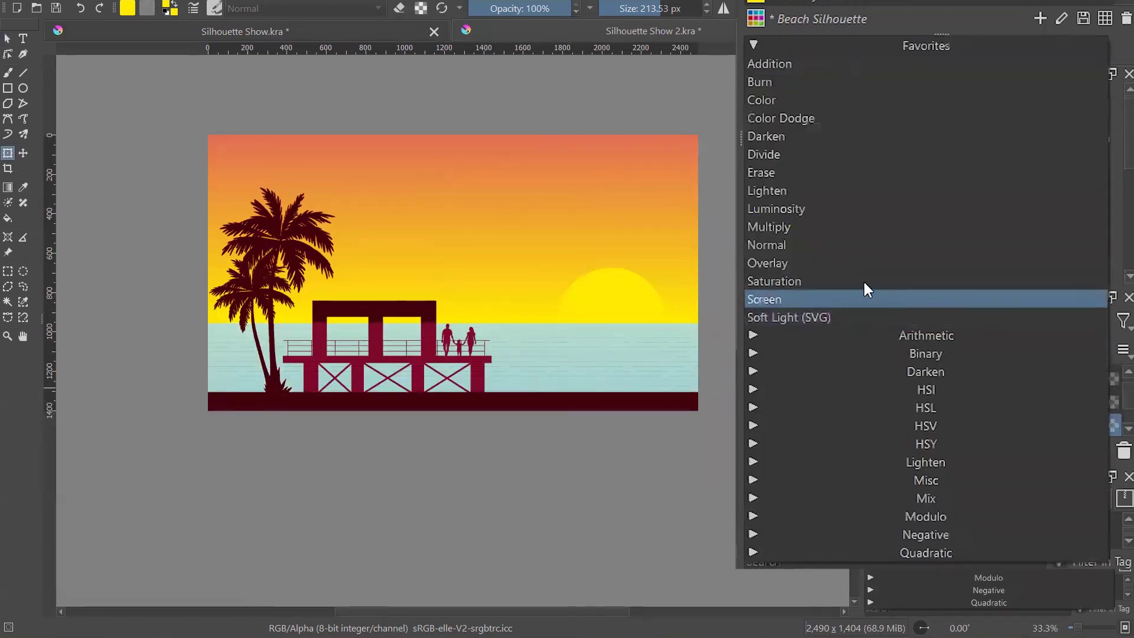
pyautogui.click(807, 260)
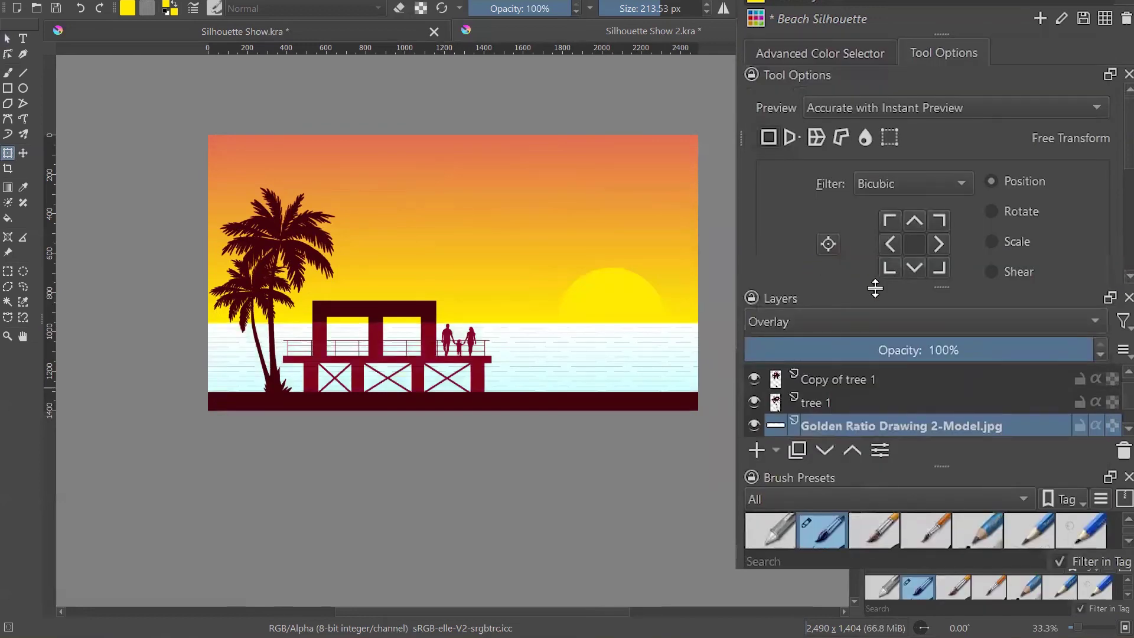
pyautogui.scroll(-2, 887, 316)
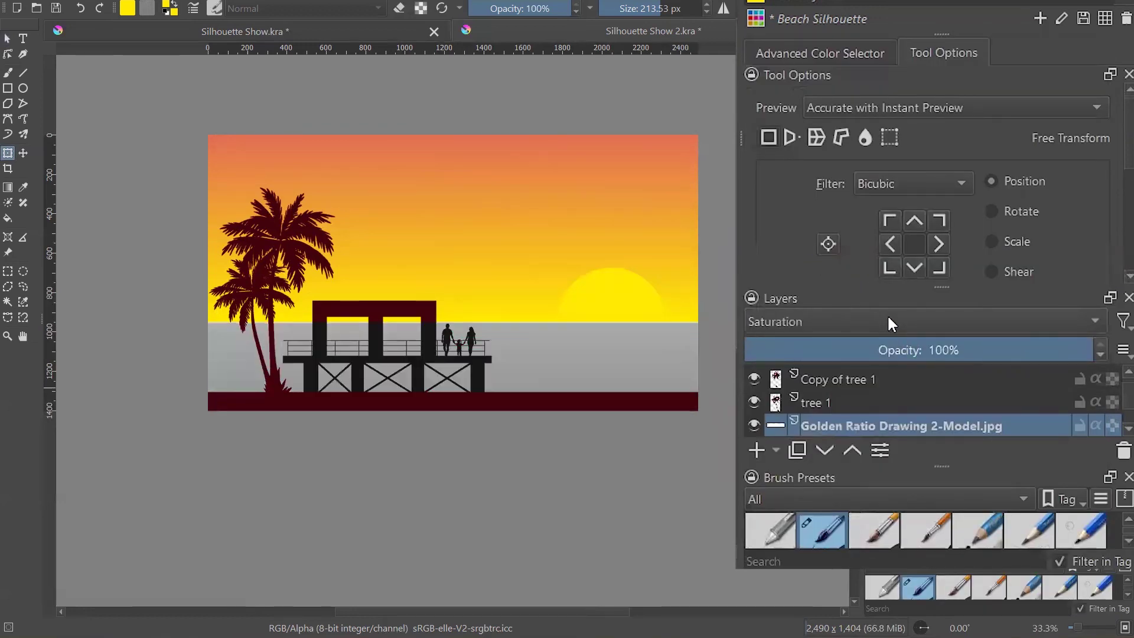
pyautogui.scroll(-1, 887, 317)
pyautogui.scroll(-1, 888, 317)
pyautogui.scroll(-1, 887, 322)
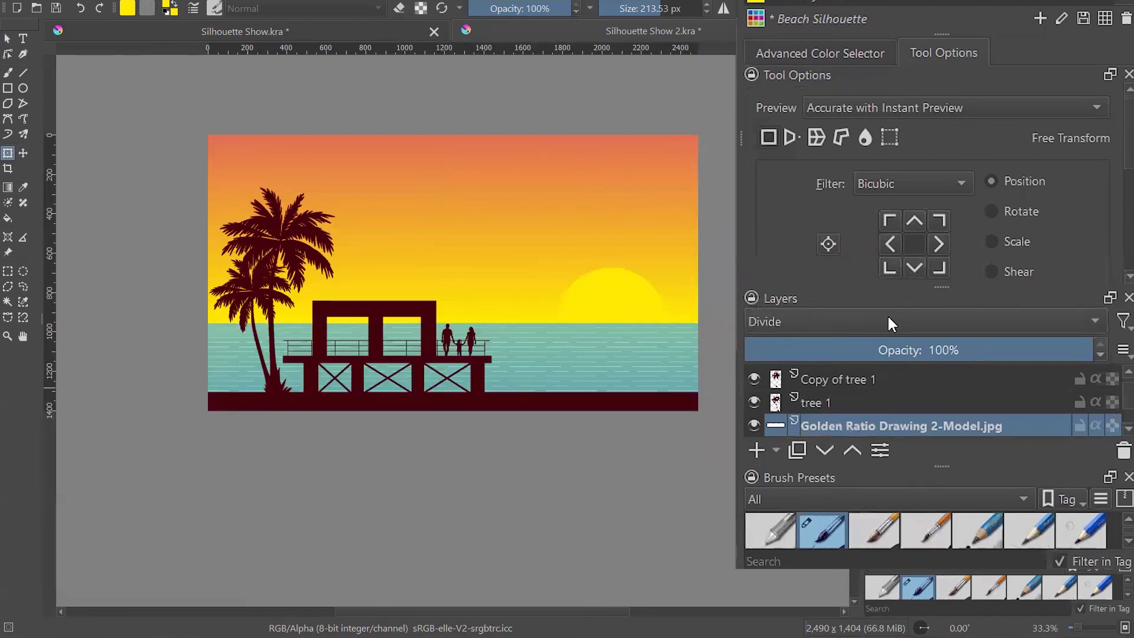
pyautogui.scroll(-1, 888, 317)
pyautogui.scroll(1, 888, 317)
pyautogui.scroll(-1, 887, 318)
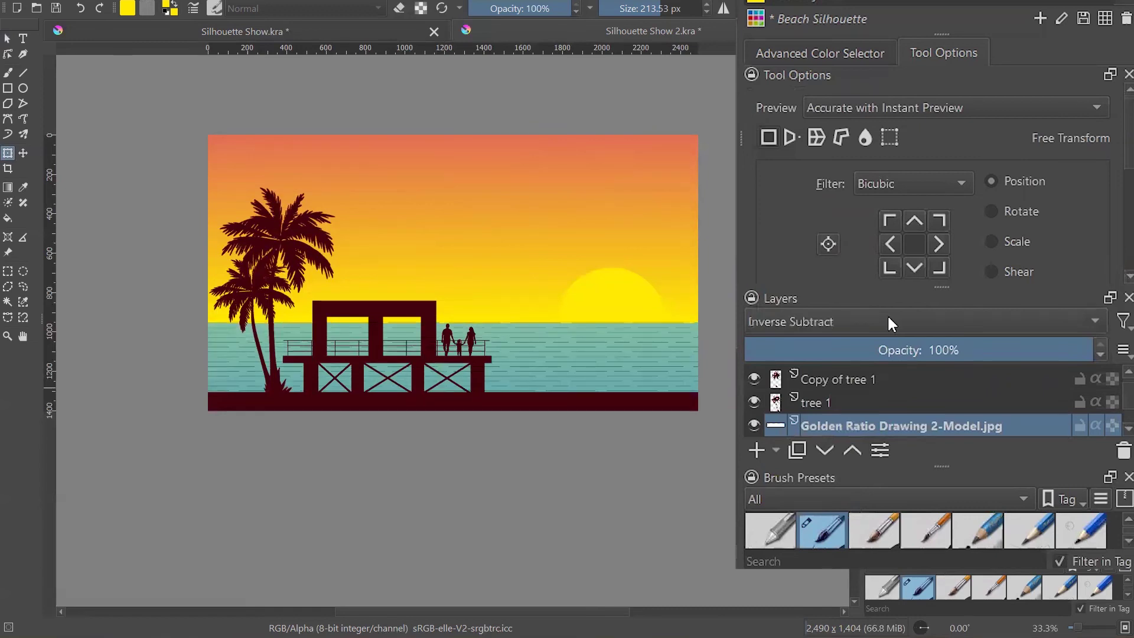
pyautogui.scroll(1, 888, 324)
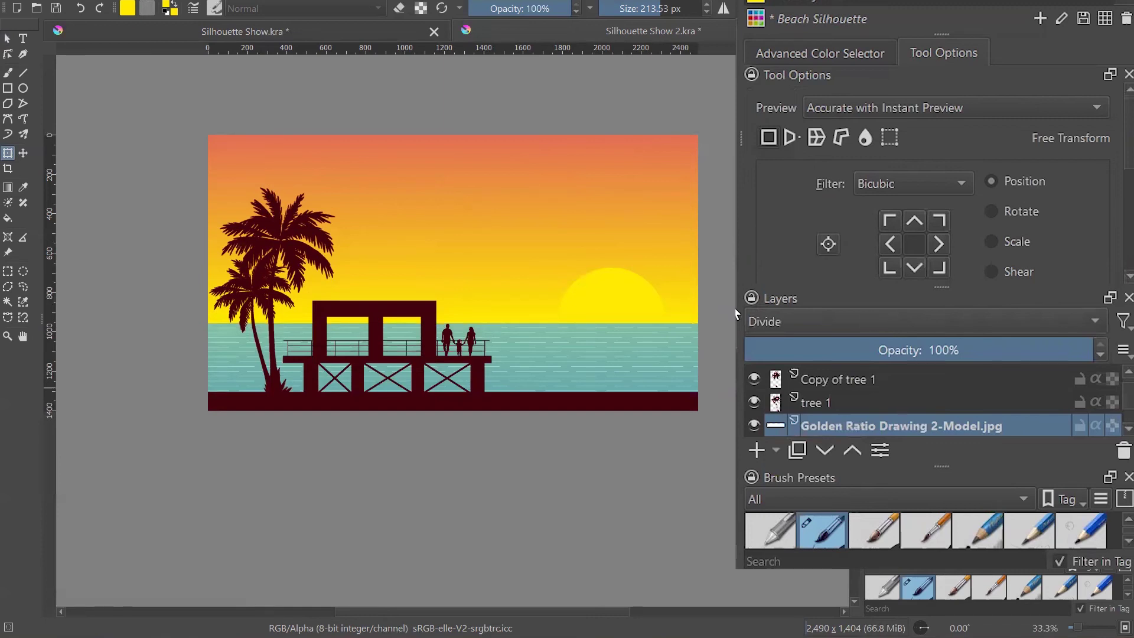
# - Zoom the canvas to 50% and enlarge the Layers docker to show all nine layers
pyautogui.click(7, 39)
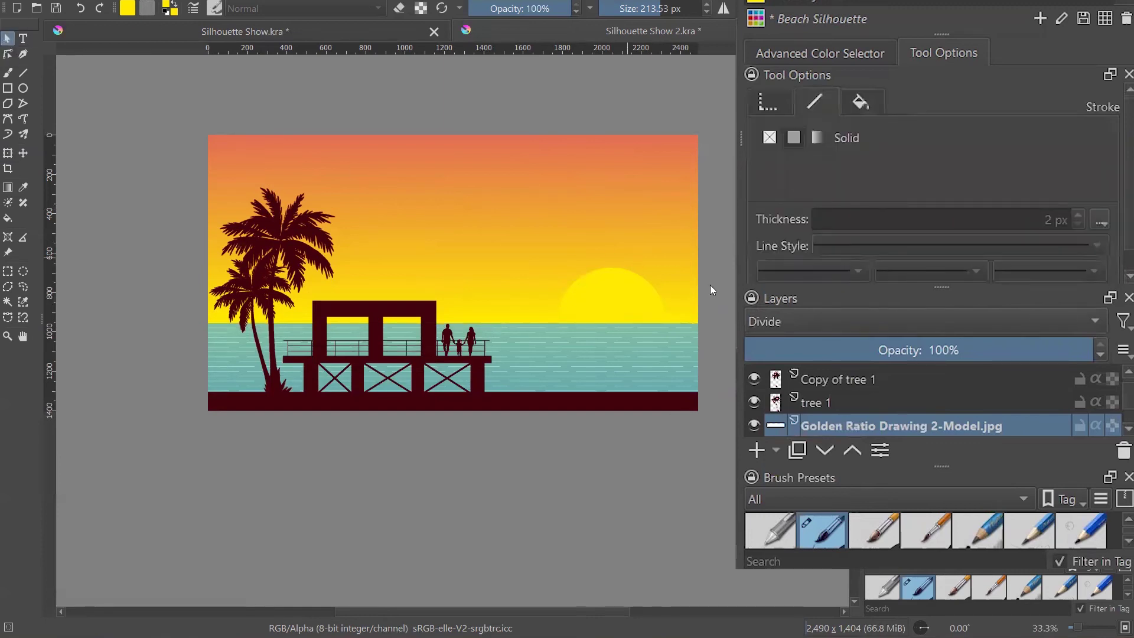
pyautogui.scroll(2, 237, 372)
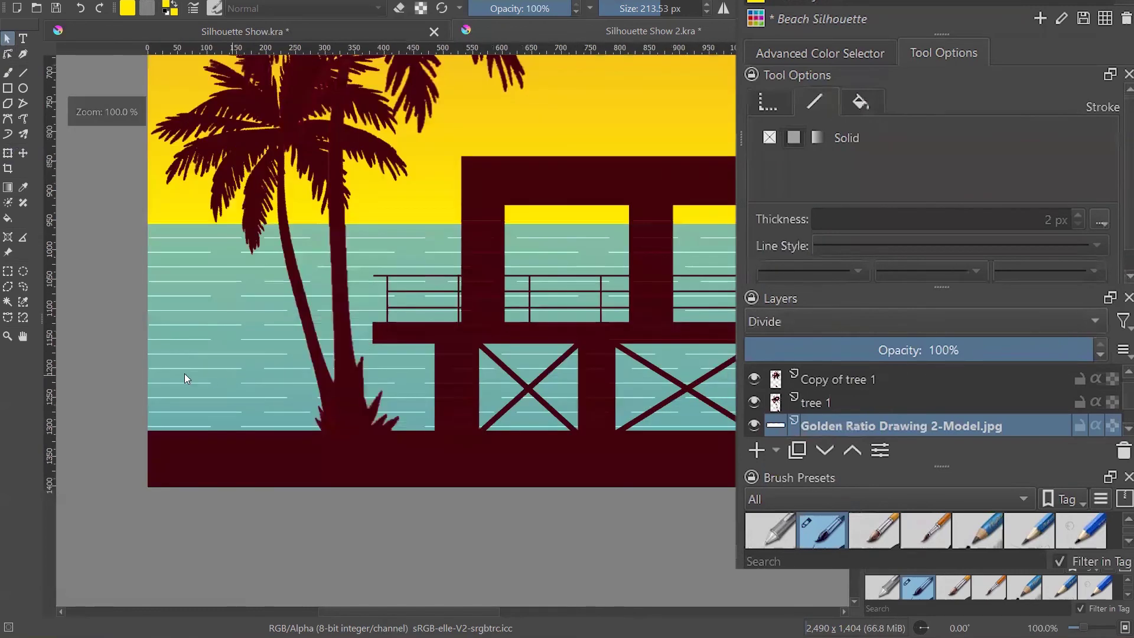
pyautogui.press('-')
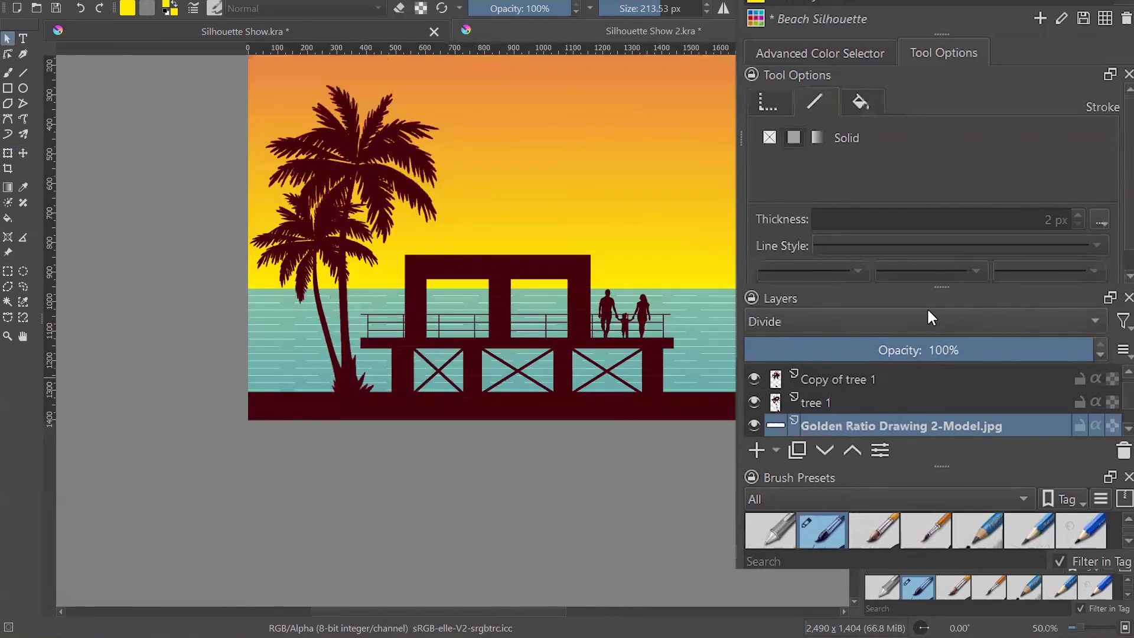
pyautogui.moveTo(940, 288); pyautogui.dragTo(941, 71)
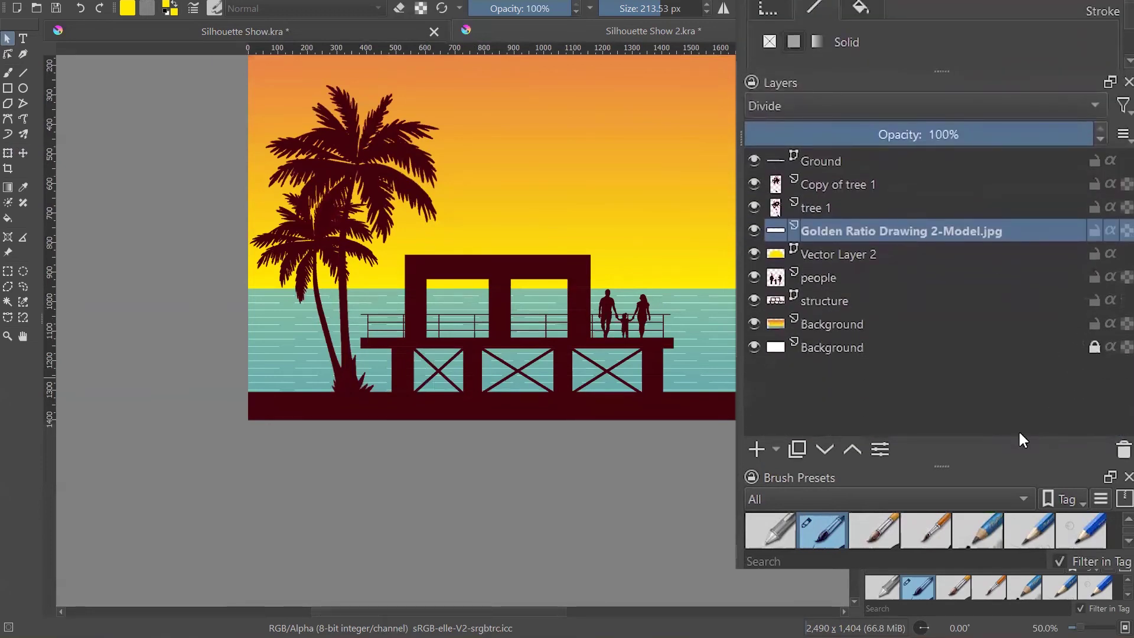
# - Lower the Golden Ratio Drawing 2-Model.jpg layer below structure, just above the gradient Background
pyautogui.click(825, 448)
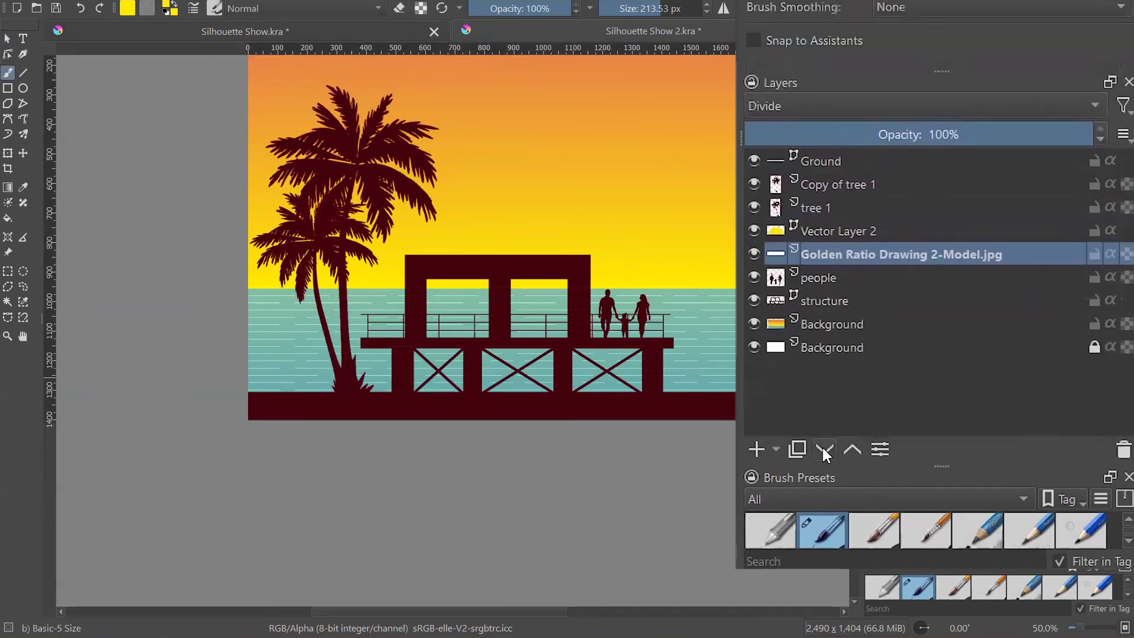
pyautogui.click(822, 451)
pyautogui.click(819, 452)
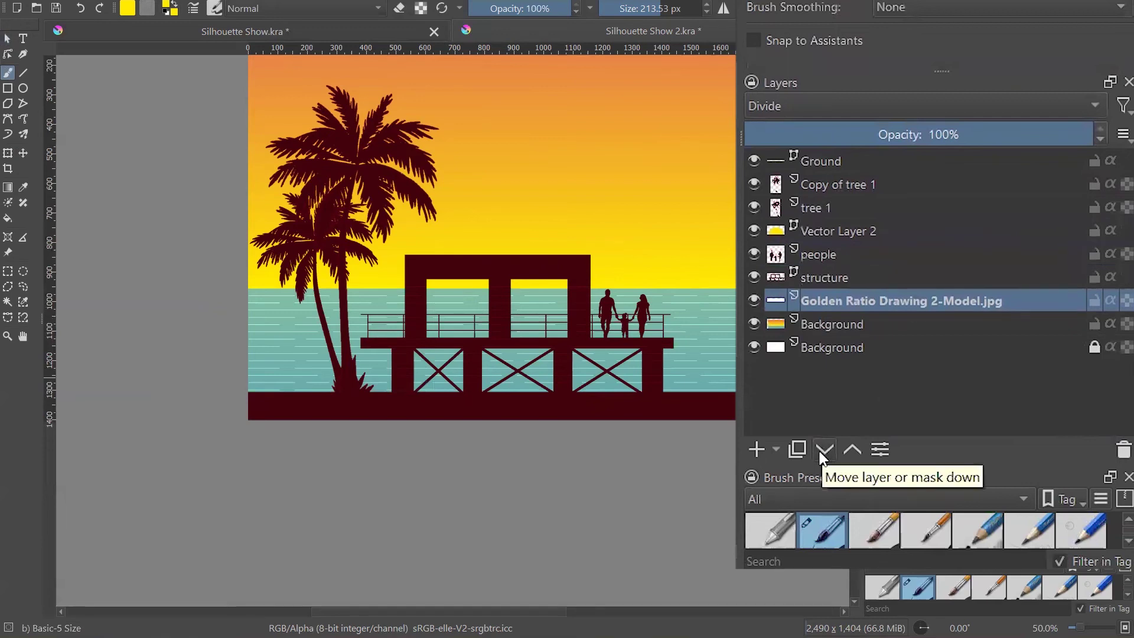
pyautogui.click(820, 454)
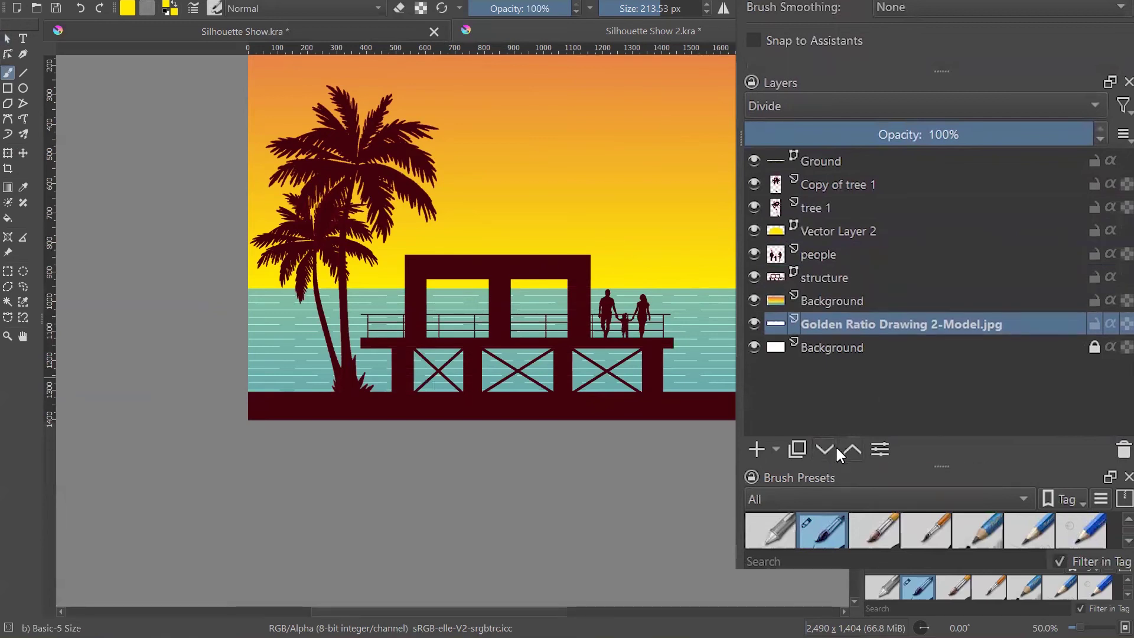
pyautogui.click(844, 454)
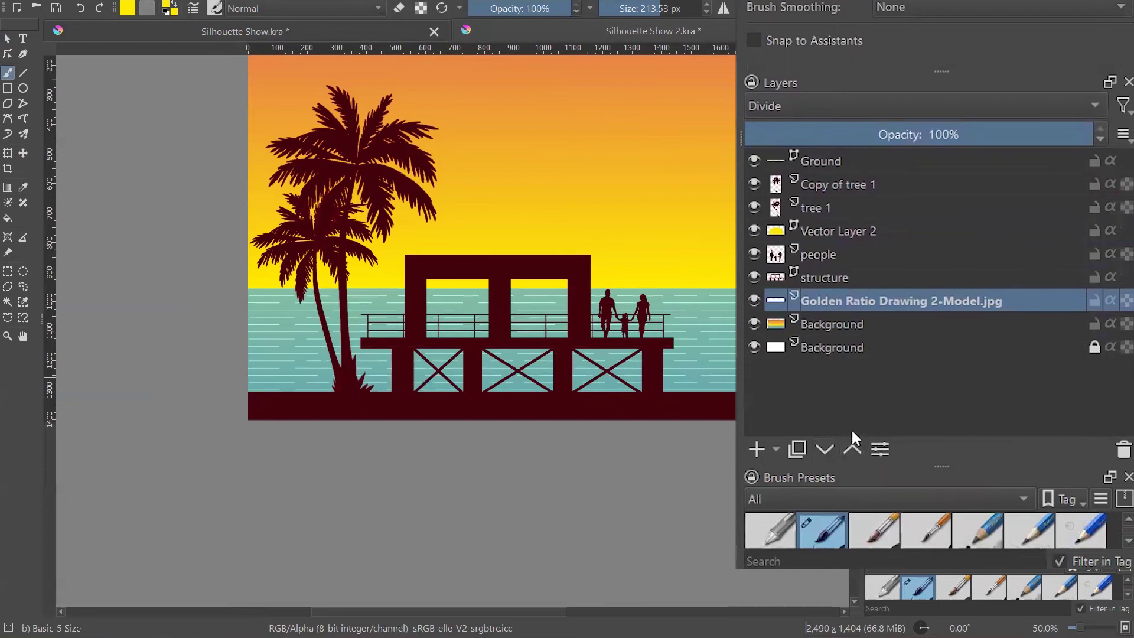
pyautogui.scroll(5, 504, 322)
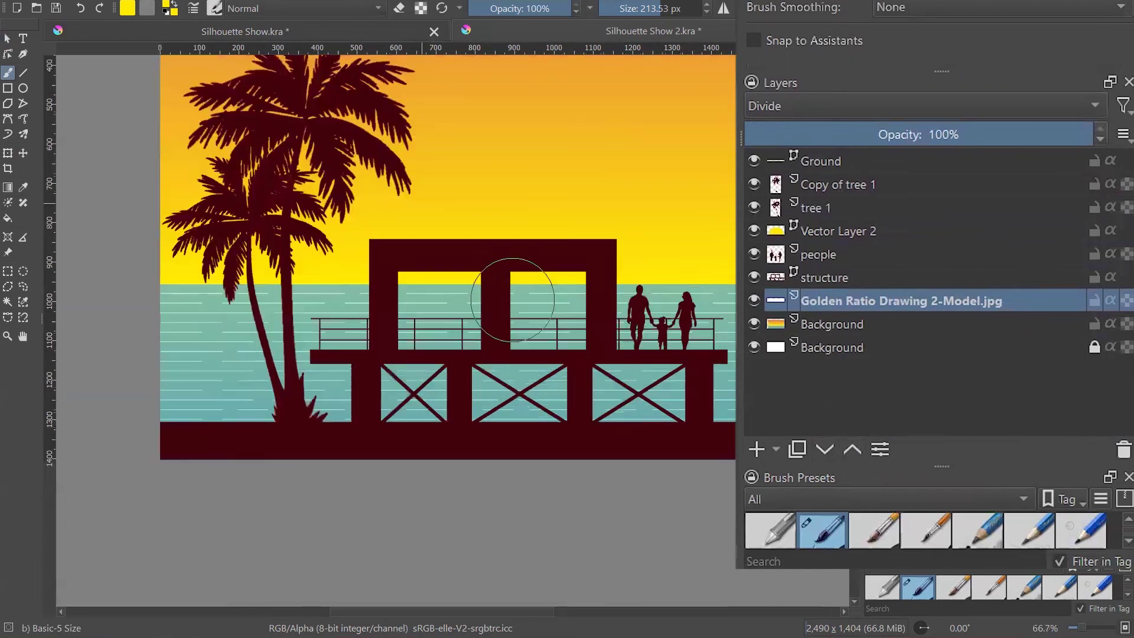
pyautogui.scroll(-7, 500, 327)
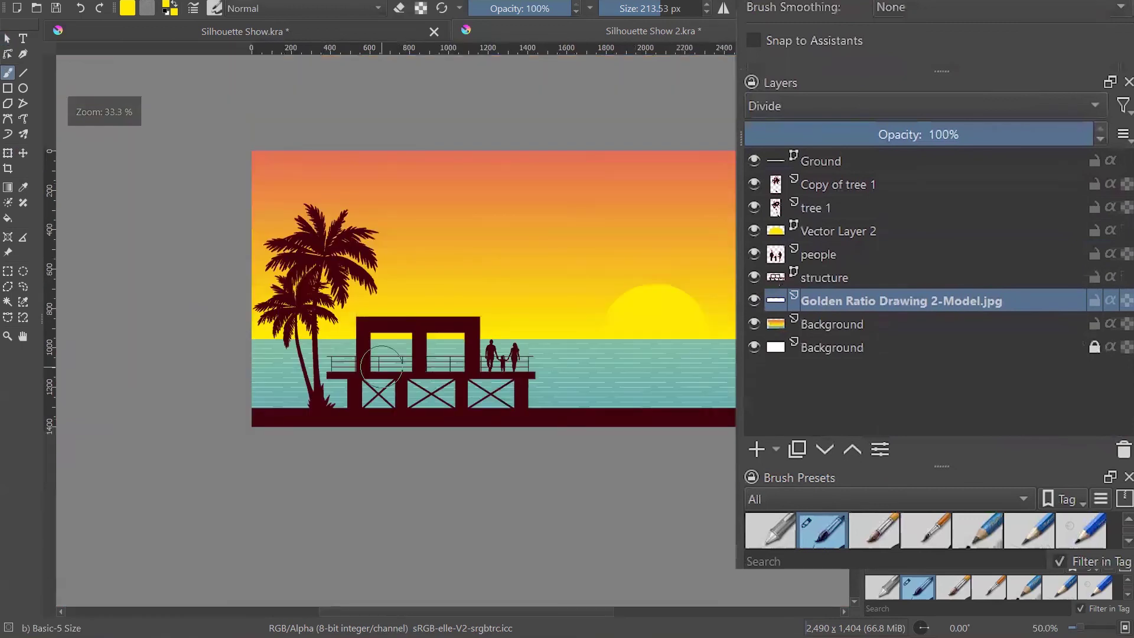
# - Inspect the finished painting in Silhouette Show 2.kra, selecting its sun shape
pyautogui.click(7, 38)
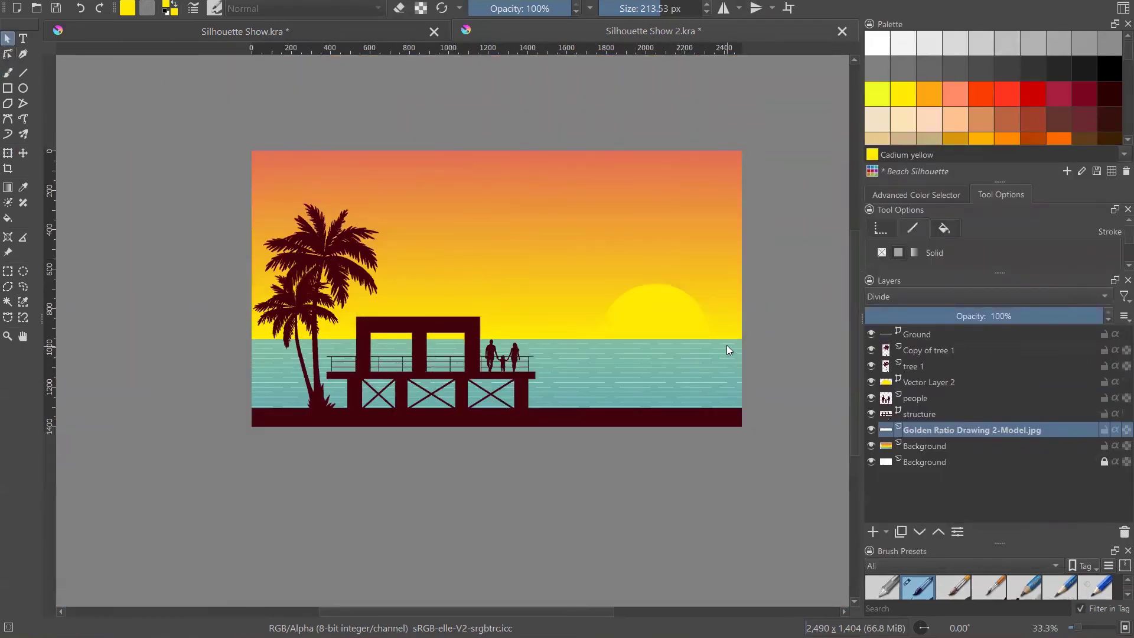
pyautogui.scroll(3, 726, 350)
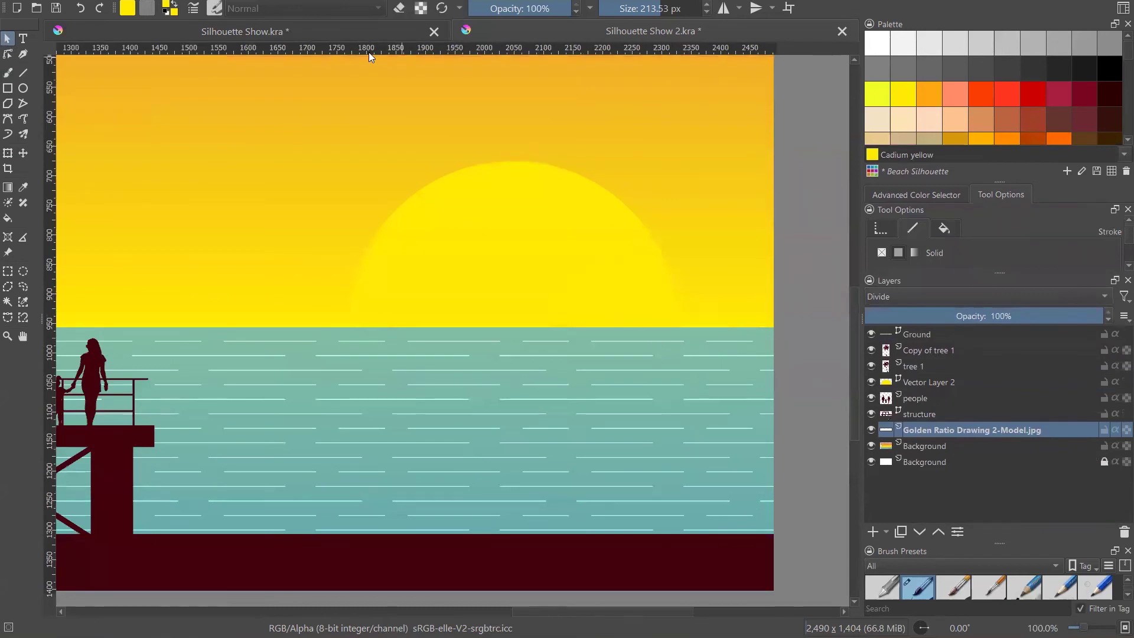
pyautogui.click(358, 36)
pyautogui.scroll(4, 714, 345)
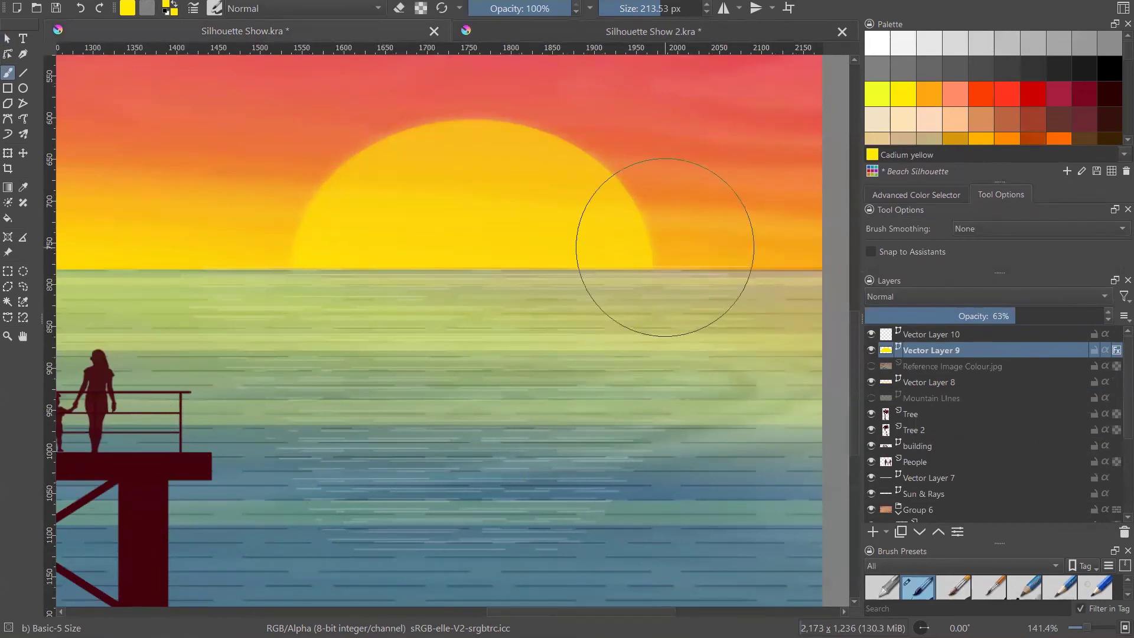
pyautogui.scroll(-3, 671, 265)
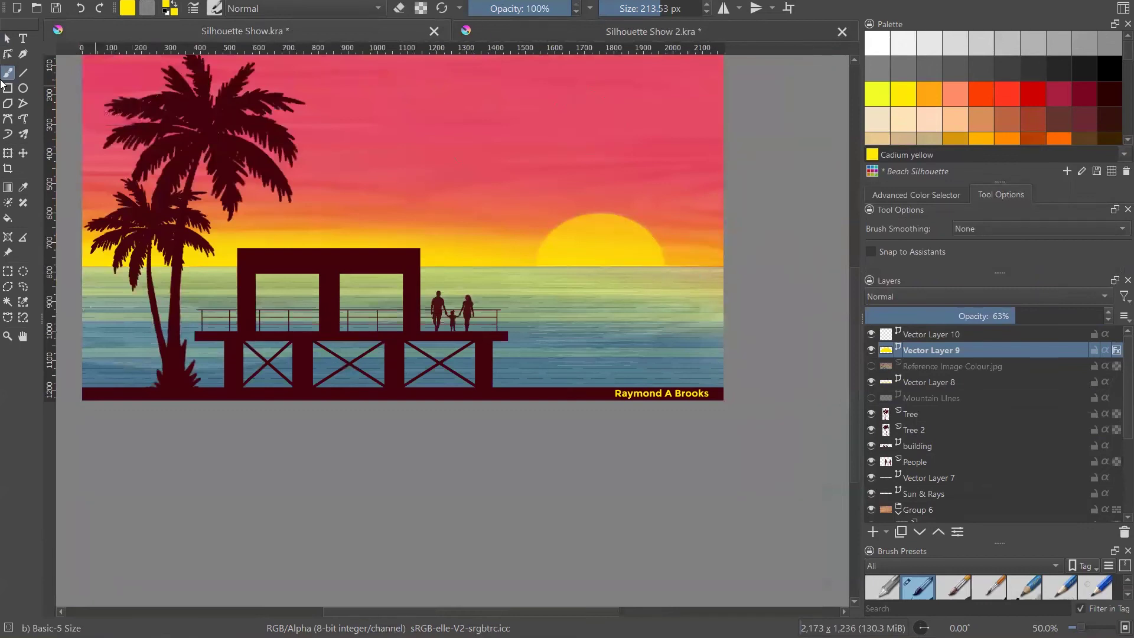
pyautogui.click(7, 38)
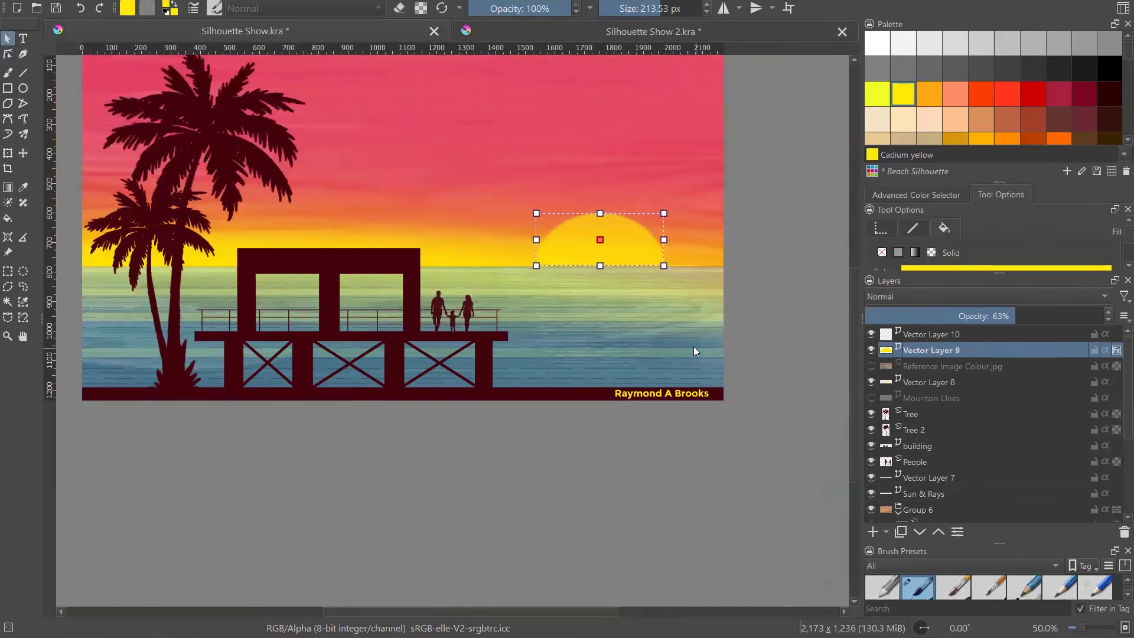
pyautogui.scroll(2, 693, 346)
# - Select the Copy of WOODGRAIN.jpg layer, then return to Silhouette Show.kra's blend-mode list
pyautogui.press('b')
pyautogui.click(949, 516)
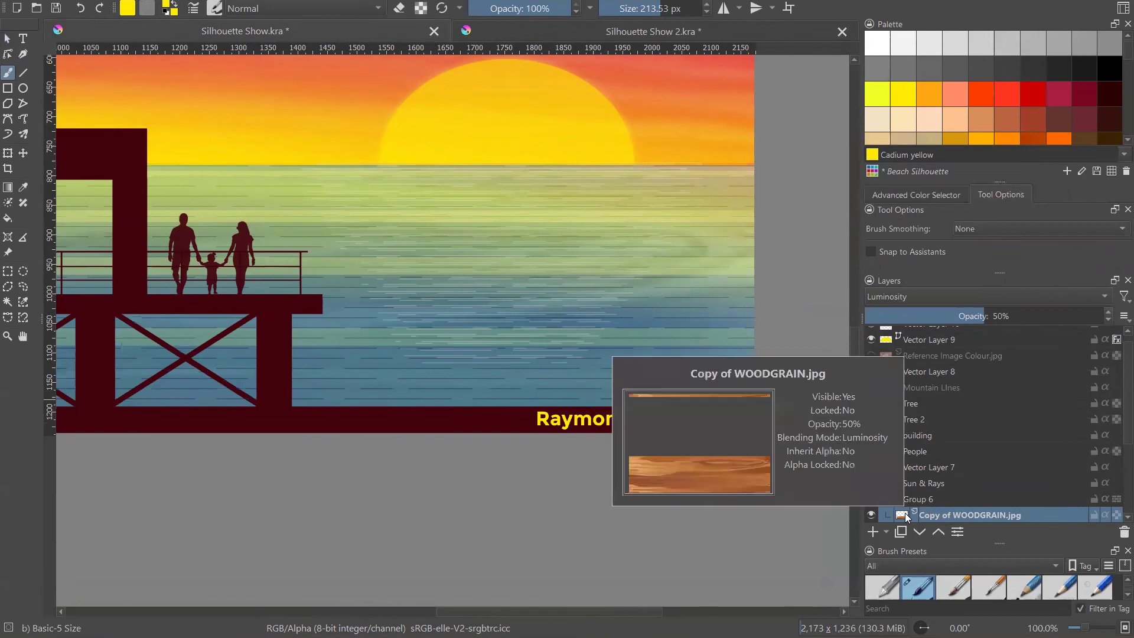
pyautogui.scroll(-3, 926, 468)
pyautogui.scroll(4, 926, 443)
pyautogui.click(526, 31)
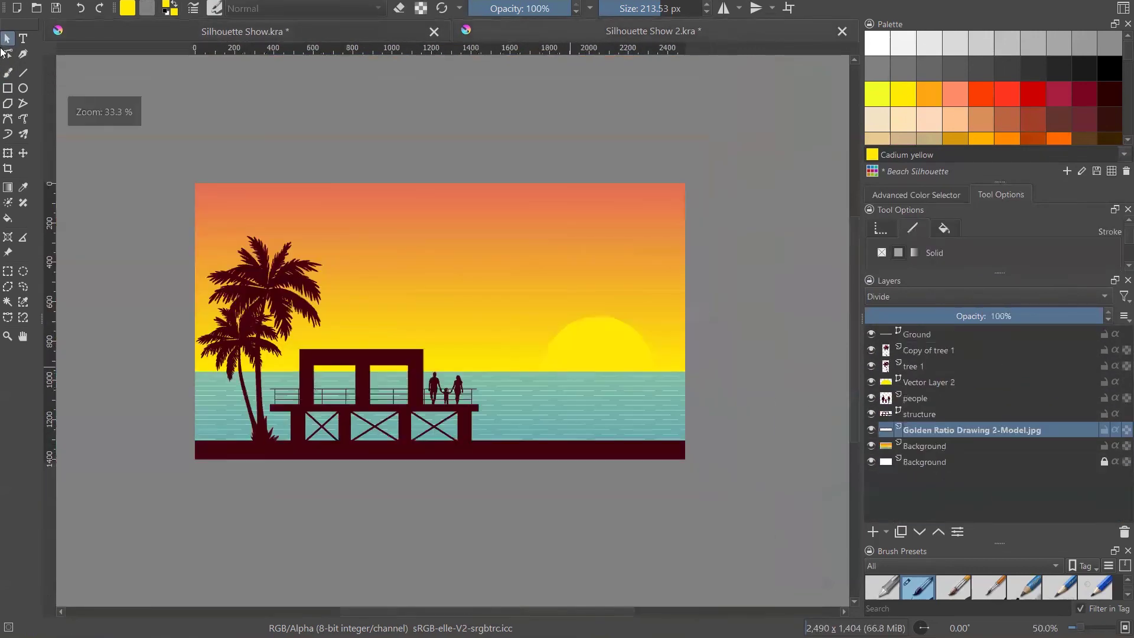
pyautogui.click(935, 301)
# - Set the Golden Ratio layer to Burn, duplicate it, and switch the copy's blend mode to Divide
pyautogui.click(888, 251)
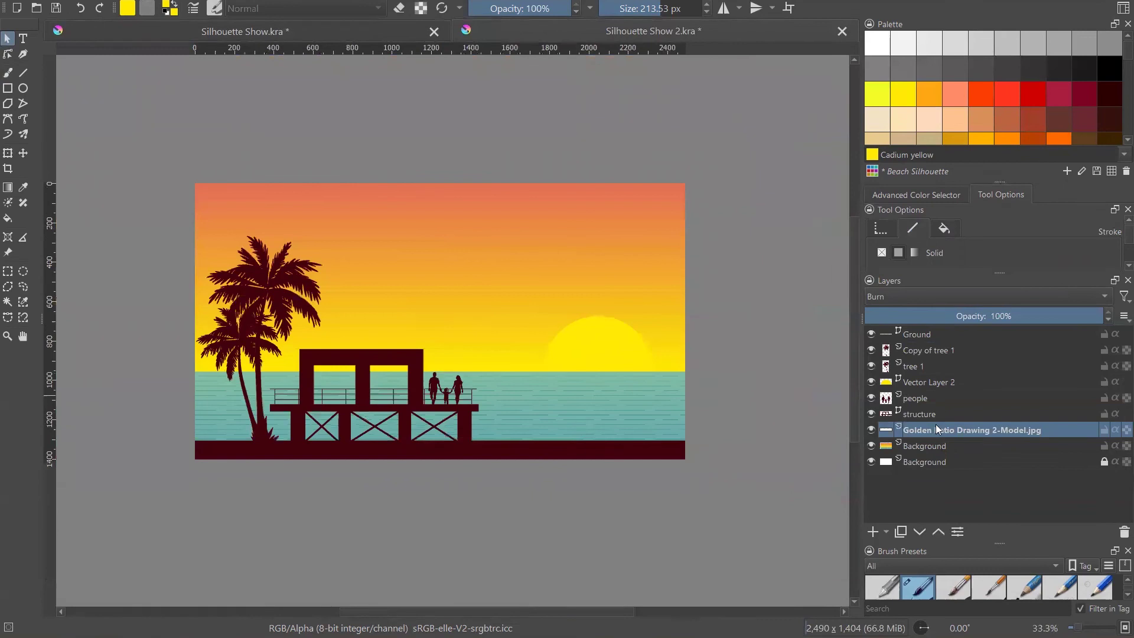
pyautogui.hotkey('ctrl', 'j')
pyautogui.click(964, 301)
pyautogui.click(883, 375)
pyautogui.scroll(3, 962, 294)
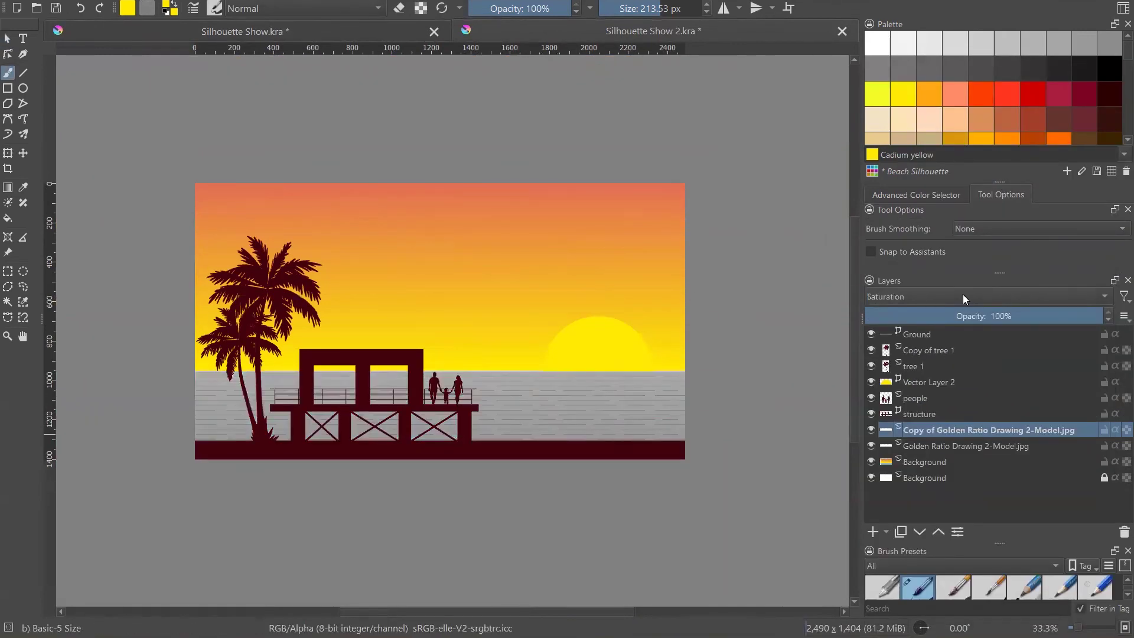
pyautogui.moveTo(956, 307); pyautogui.dragTo(1019, 313)
# - Adjust the opacity of the original and copied Golden Ratio layers
pyautogui.click(934, 446)
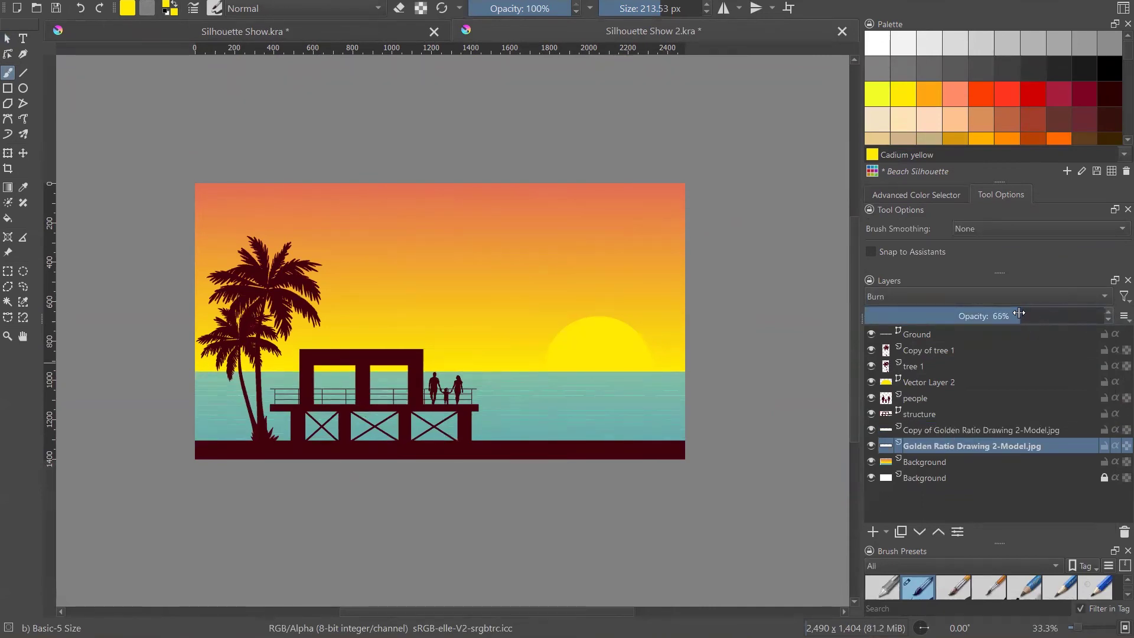
pyautogui.click(967, 431)
pyautogui.moveTo(1042, 316)
pyautogui.mouseDown()
pyautogui.moveTo(994, 313)
pyautogui.moveTo(1113, 317)
pyautogui.mouseUp()
pyautogui.scroll(2, 582, 430)
pyautogui.scroll(-1, 577, 413)
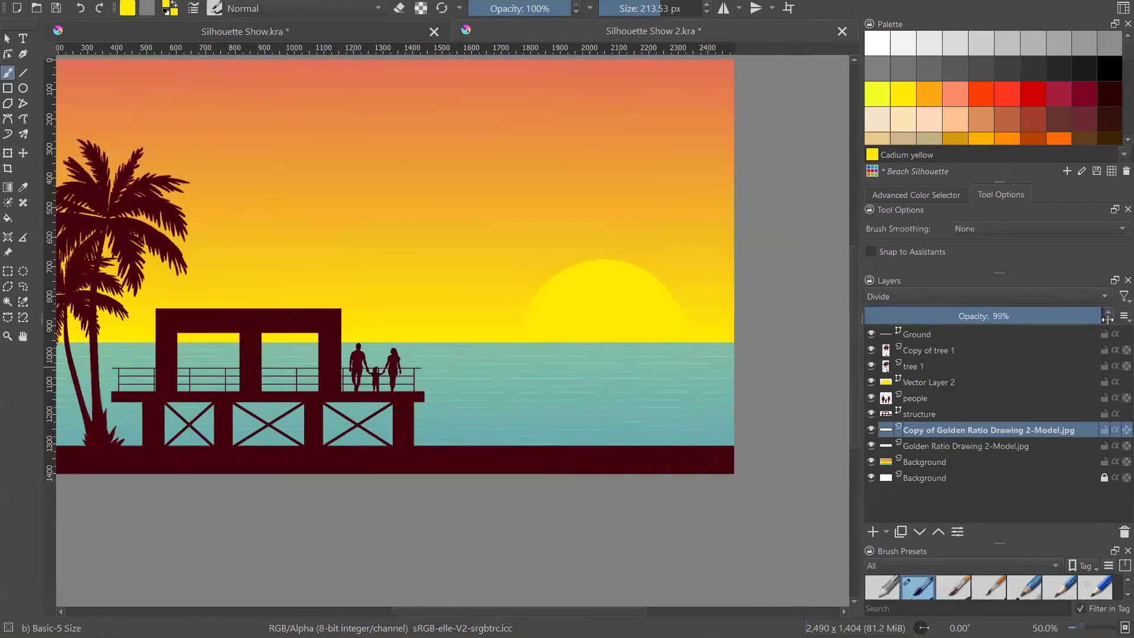
# - Toggle the original and copy layers' visibility to compare their effects
pyautogui.click(871, 447)
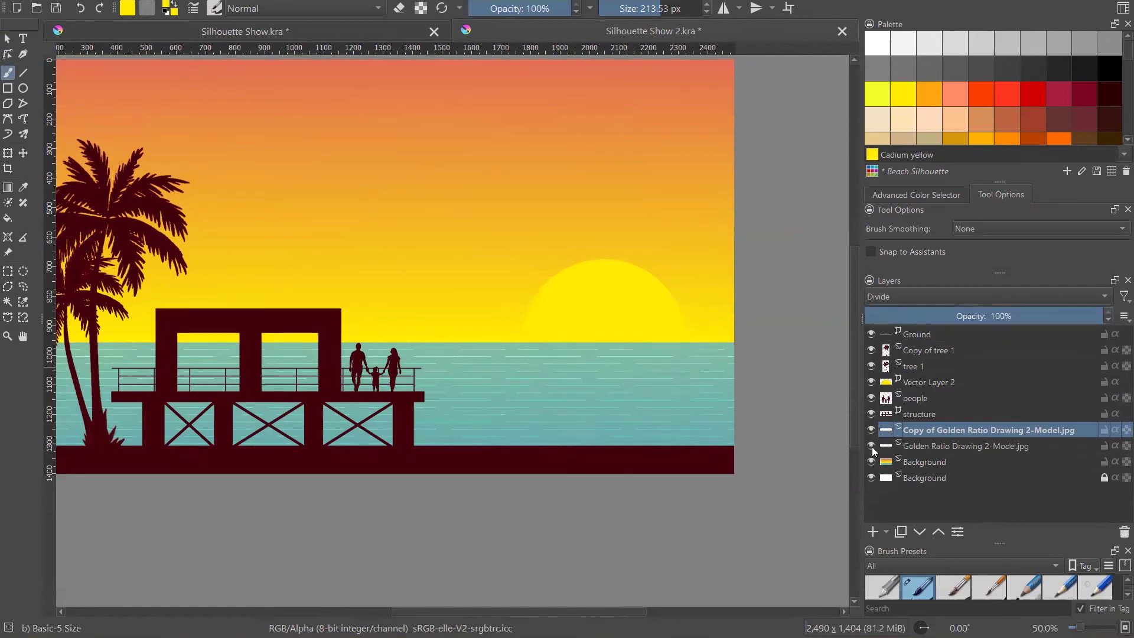
pyautogui.click(872, 447)
pyautogui.click(870, 429)
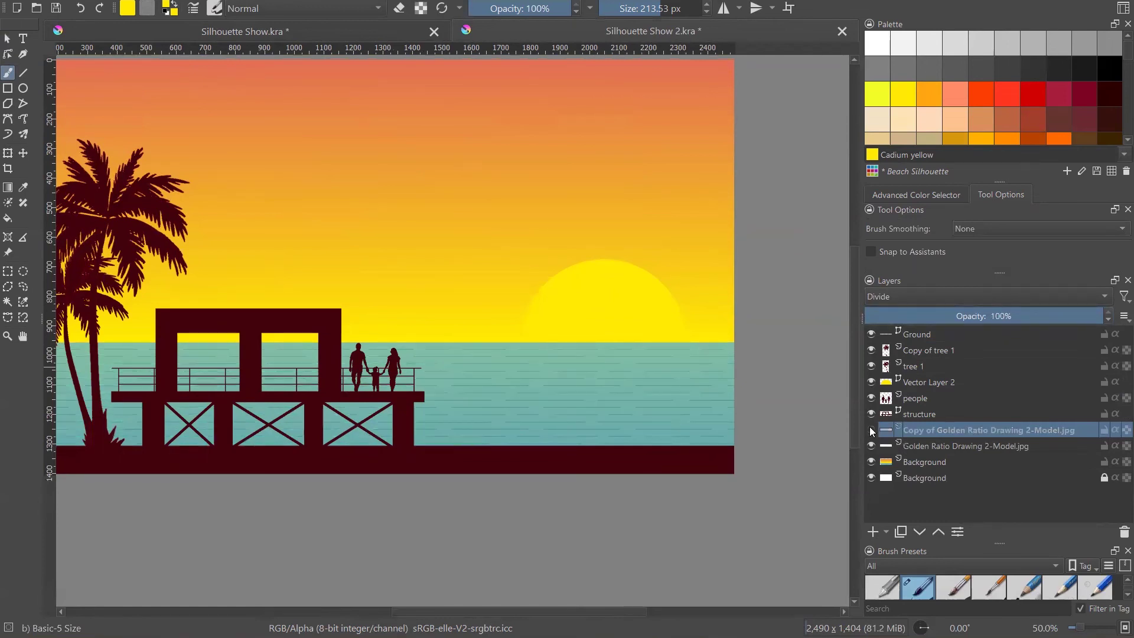
pyautogui.click(870, 427)
pyautogui.click(871, 429)
# - Keep the original layer on Burn and make the copy layer visible again
pyautogui.click(936, 446)
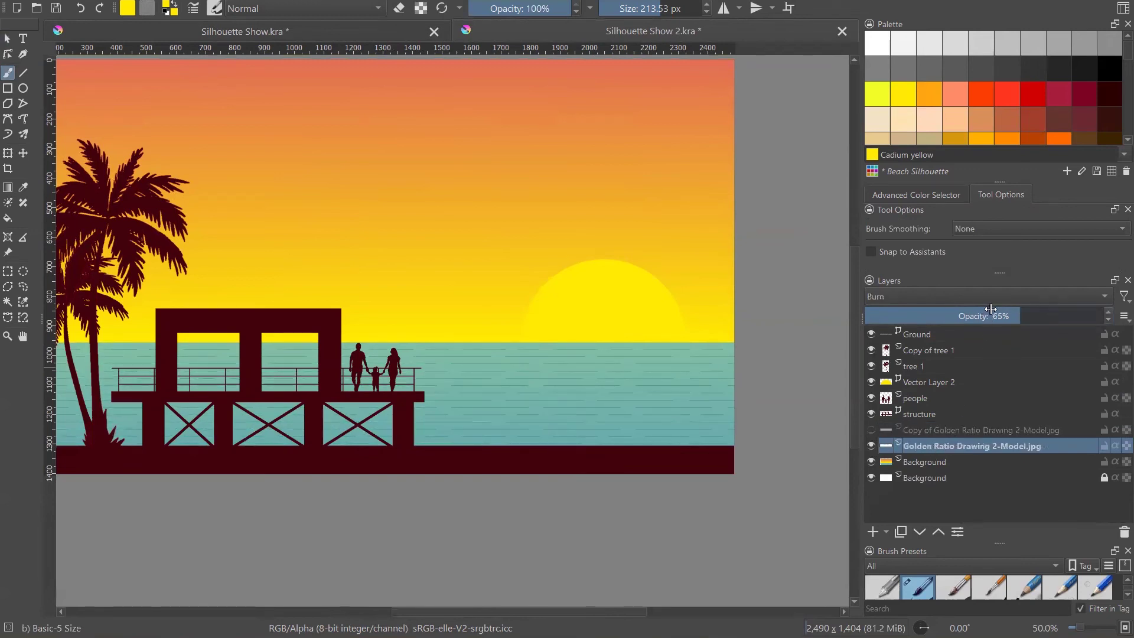
pyautogui.click(998, 301)
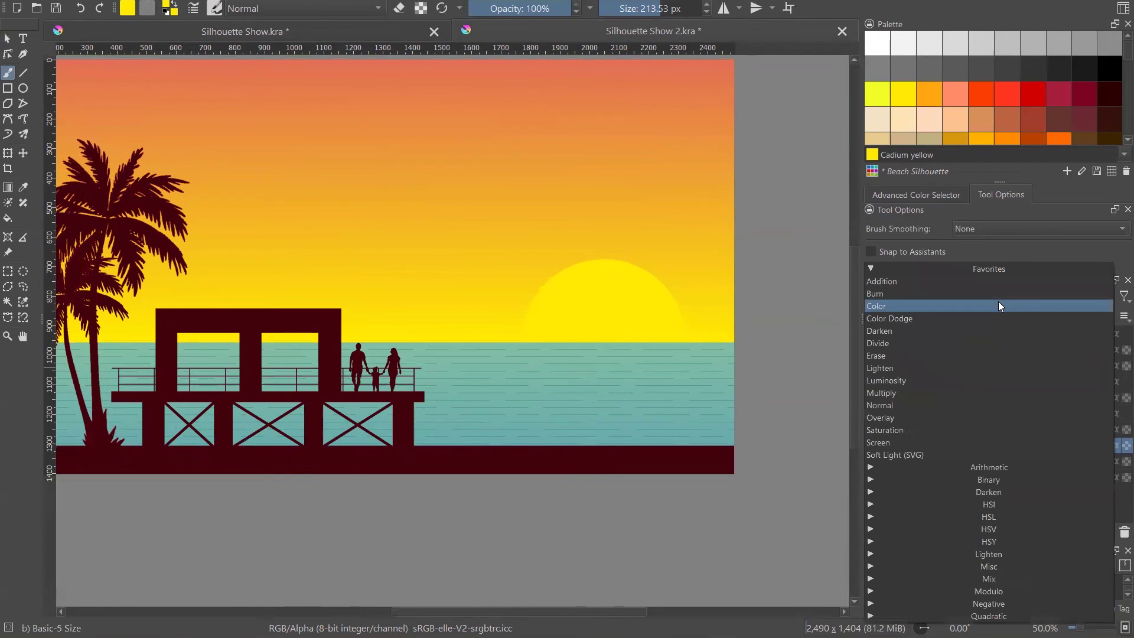
pyautogui.click(819, 344)
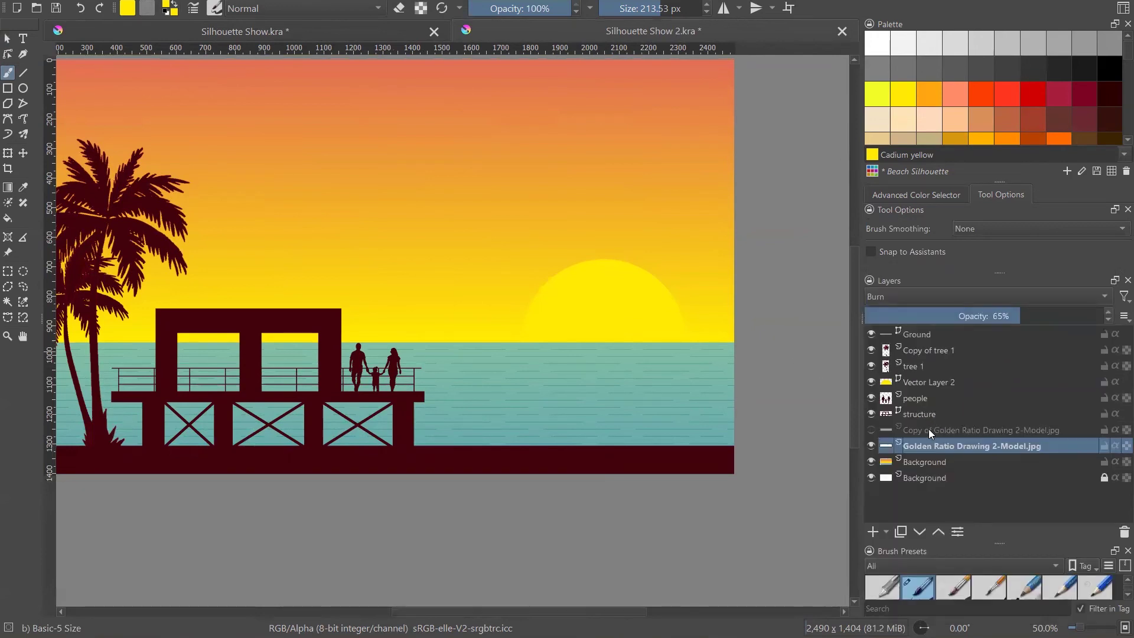
pyautogui.click(930, 430)
pyautogui.click(871, 430)
pyautogui.scroll(-3, 587, 378)
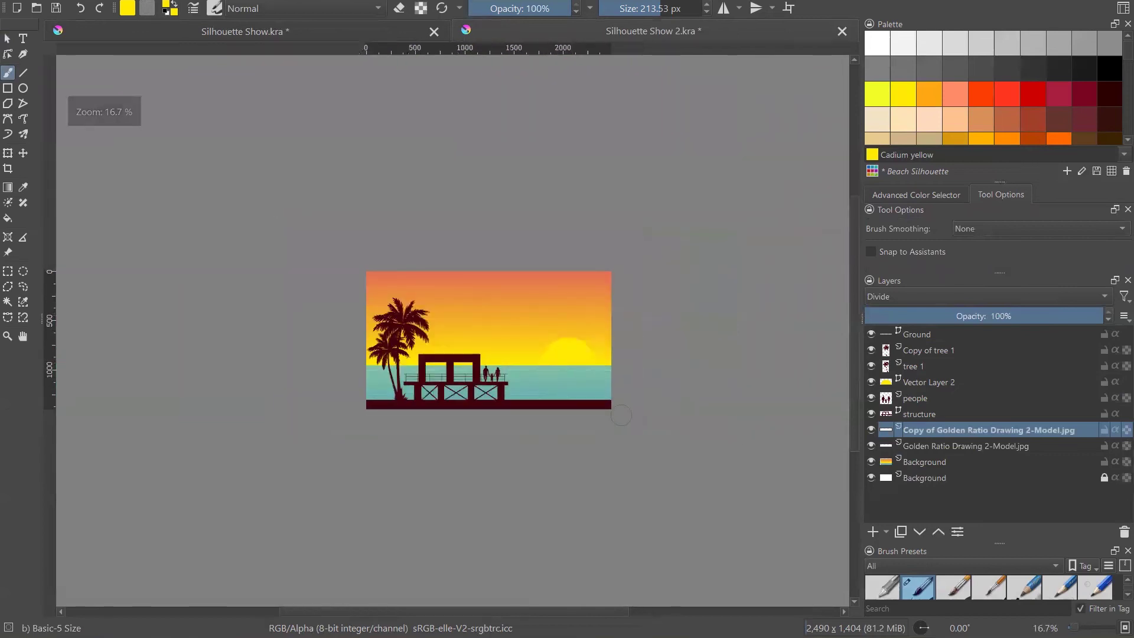
# - Duplicate the water-lines copy layer and narrow the new copy from its left side
pyautogui.scroll(3, 621, 415)
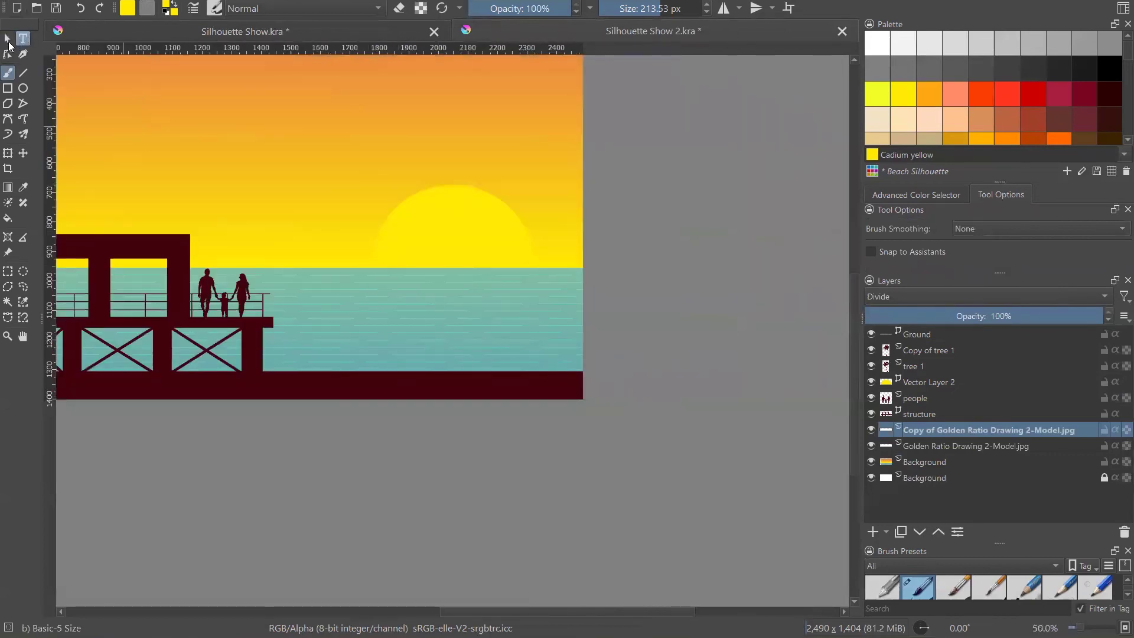
pyautogui.rightClick(939, 429)
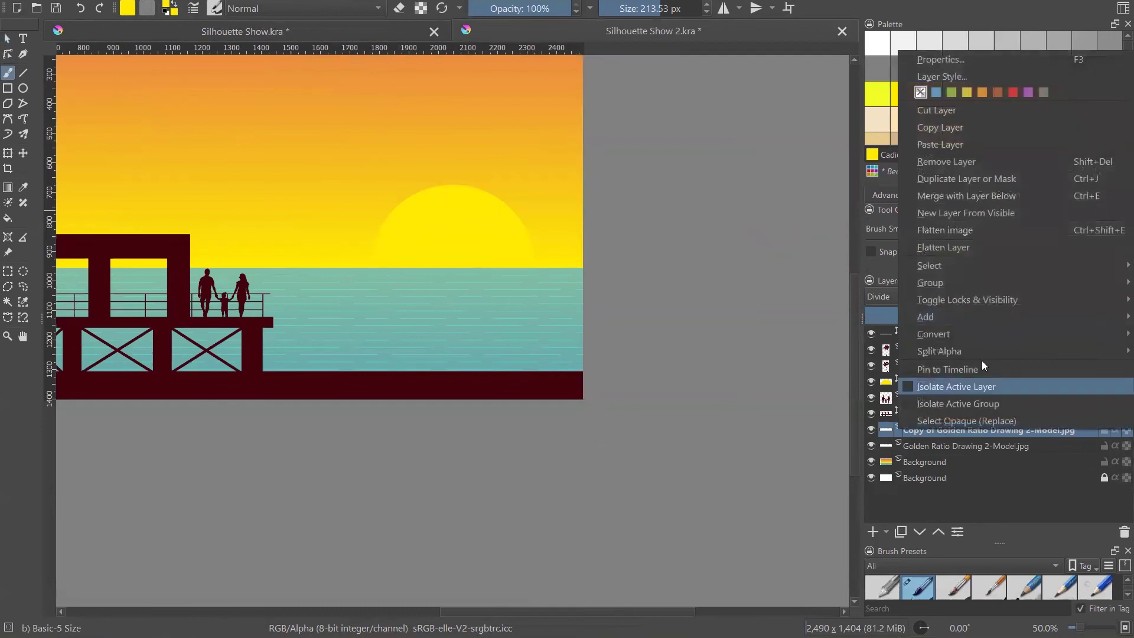
pyautogui.click(974, 176)
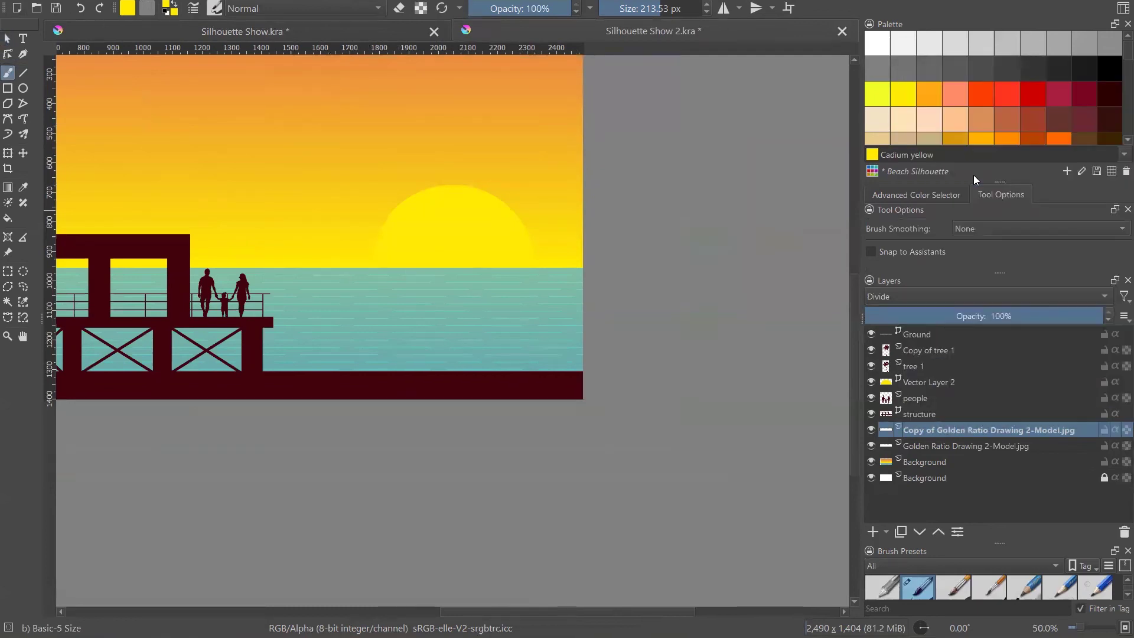
pyautogui.click(7, 39)
pyautogui.scroll(-3, 816, 409)
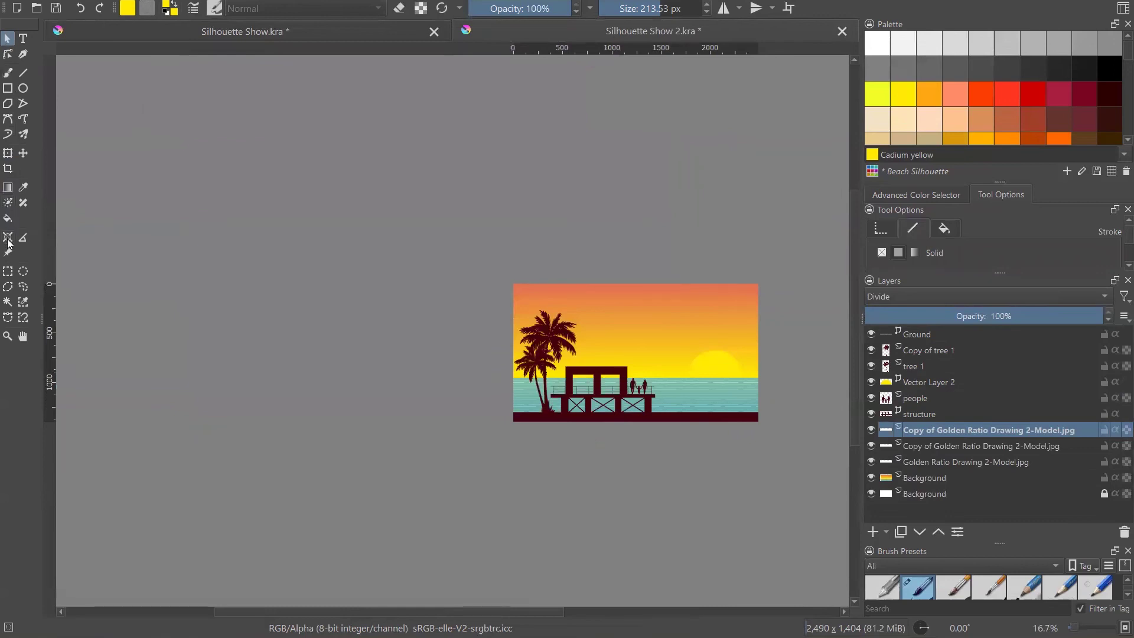
pyautogui.click(8, 153)
pyautogui.moveTo(492, 416); pyautogui.dragTo(591, 416)
pyautogui.press('Return')
pyautogui.scroll(3, 775, 419)
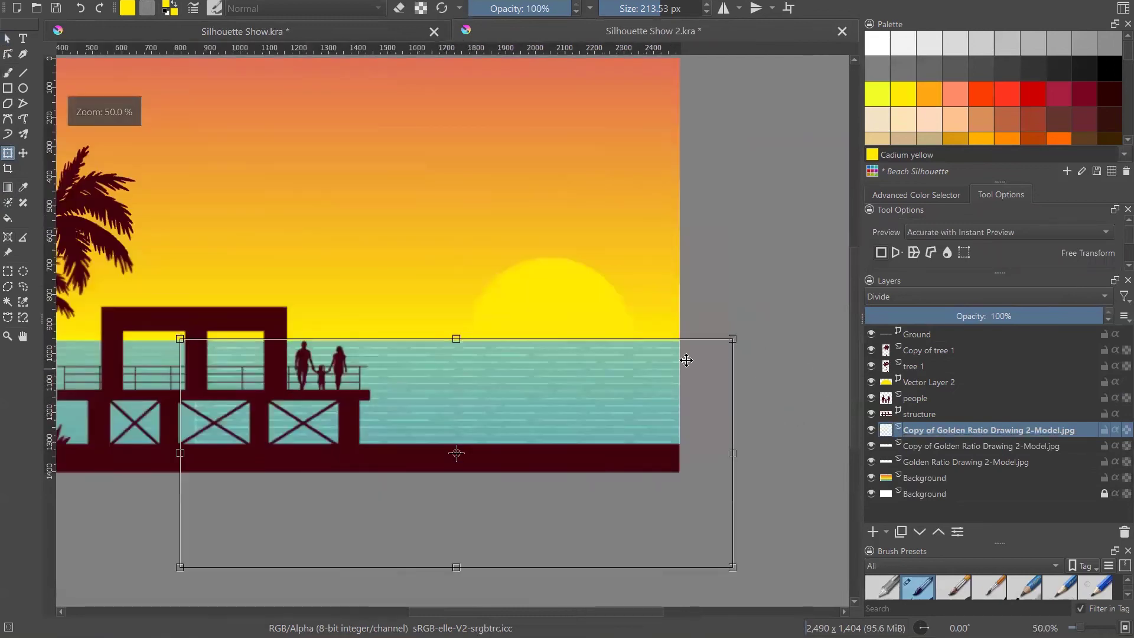
# - Draw a freehand selection around the sea's right-hand area below the sun
pyautogui.click(583, 396)
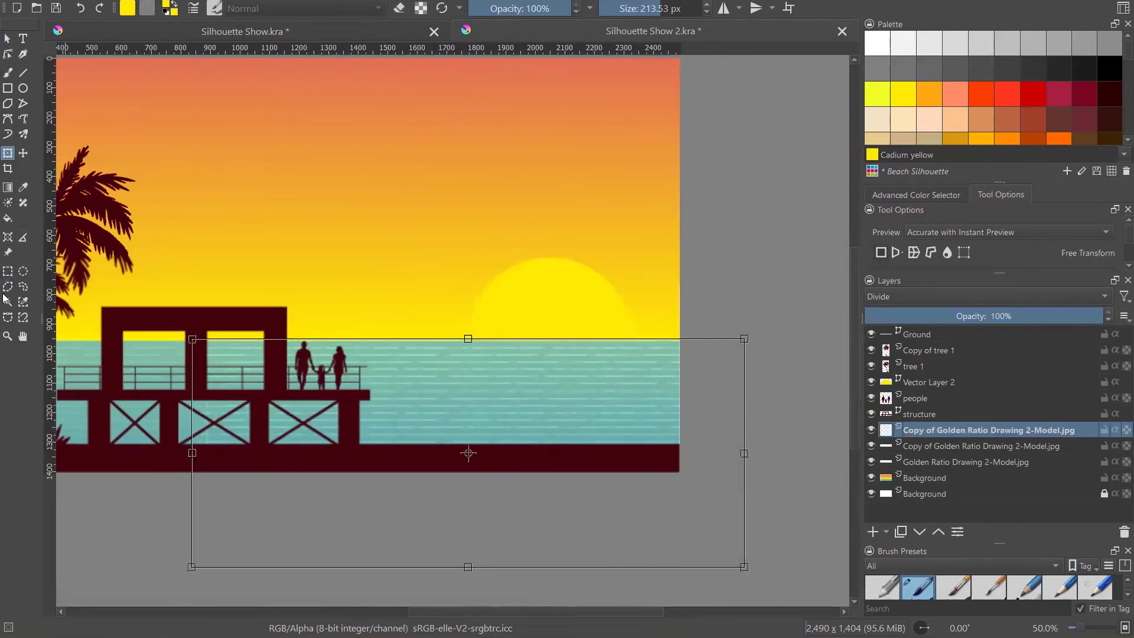
pyautogui.click(23, 287)
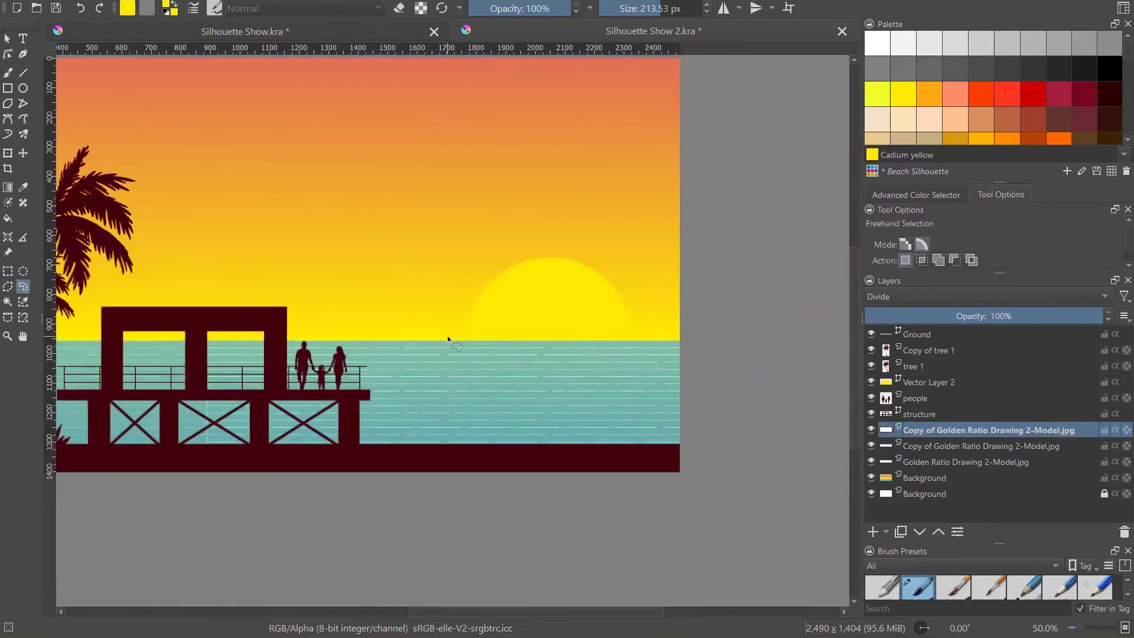
pyautogui.moveTo(450, 345); pyautogui.dragTo(495, 426)
pyautogui.moveTo(512, 482)
pyautogui.mouseDown()
pyautogui.moveTo(585, 457)
pyautogui.moveTo(618, 423)
pyautogui.mouseUp()
pyautogui.moveTo(785, 345)
pyautogui.mouseDown()
pyautogui.moveTo(782, 559)
pyautogui.moveTo(500, 606)
pyautogui.mouseUp()
pyautogui.moveTo(170, 192)
pyautogui.mouseDown()
pyautogui.moveTo(282, 97)
pyautogui.moveTo(434, 73)
pyautogui.moveTo(452, 111)
pyautogui.mouseUp()
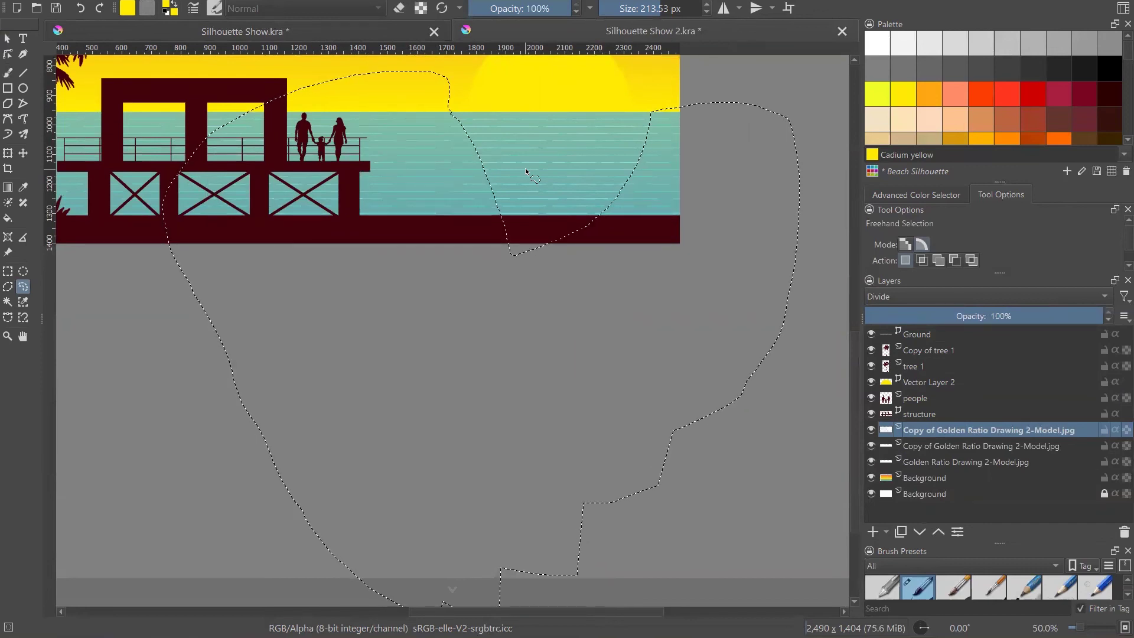
# - Clear the freehand selection and try Overlay blending on the water-lines copy
pyautogui.click(8, 39)
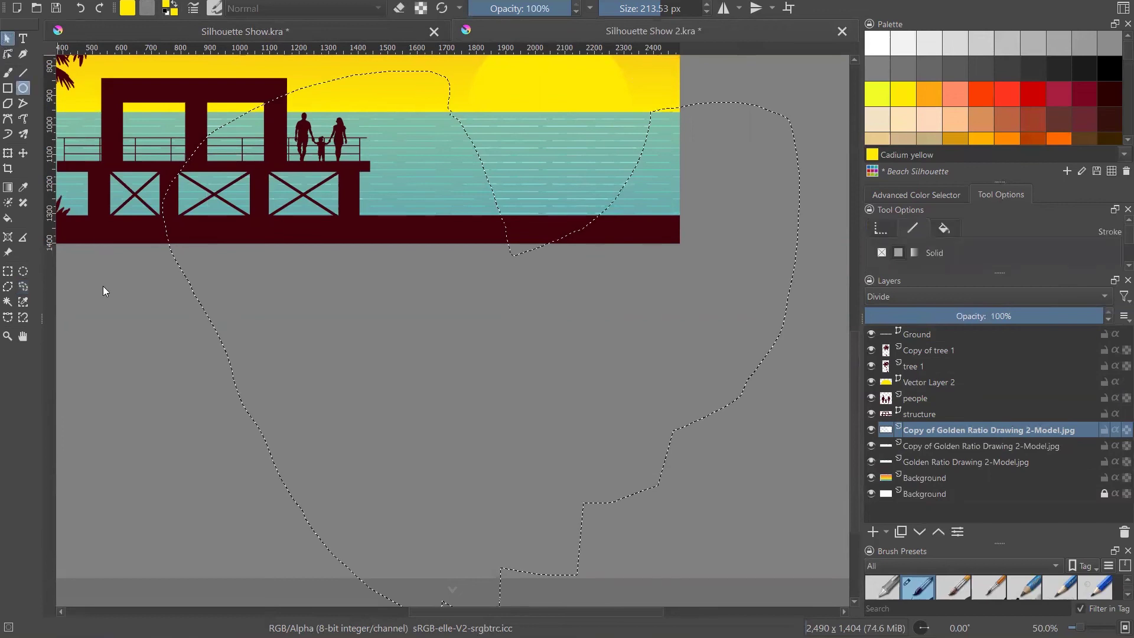
pyautogui.hotkey('ctrl', 'shift', 'a')
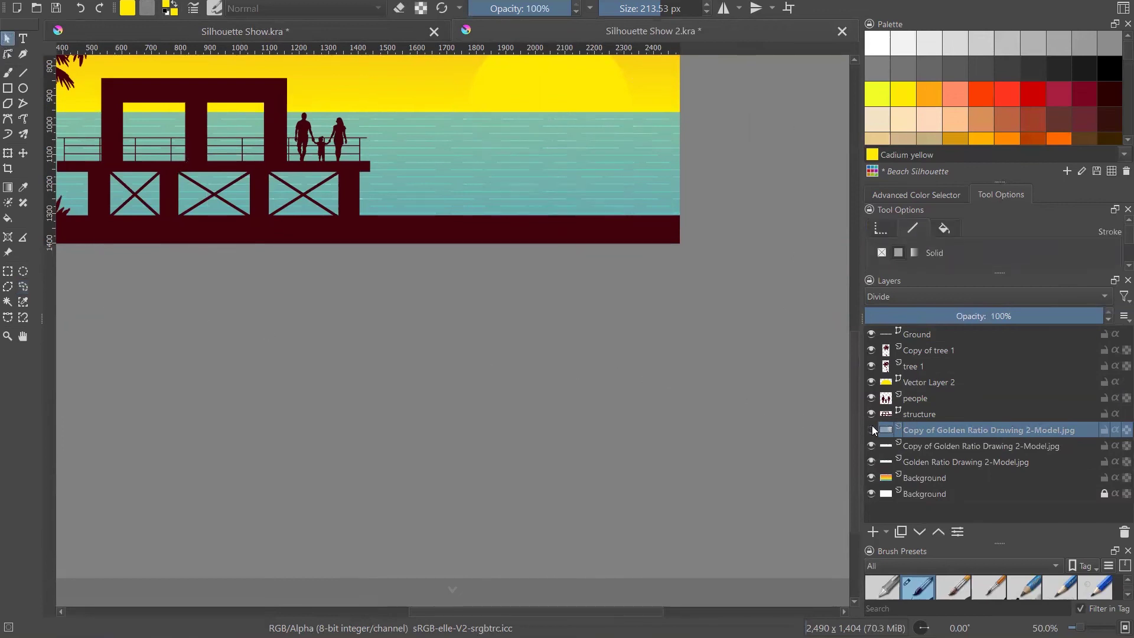
pyautogui.click(991, 296)
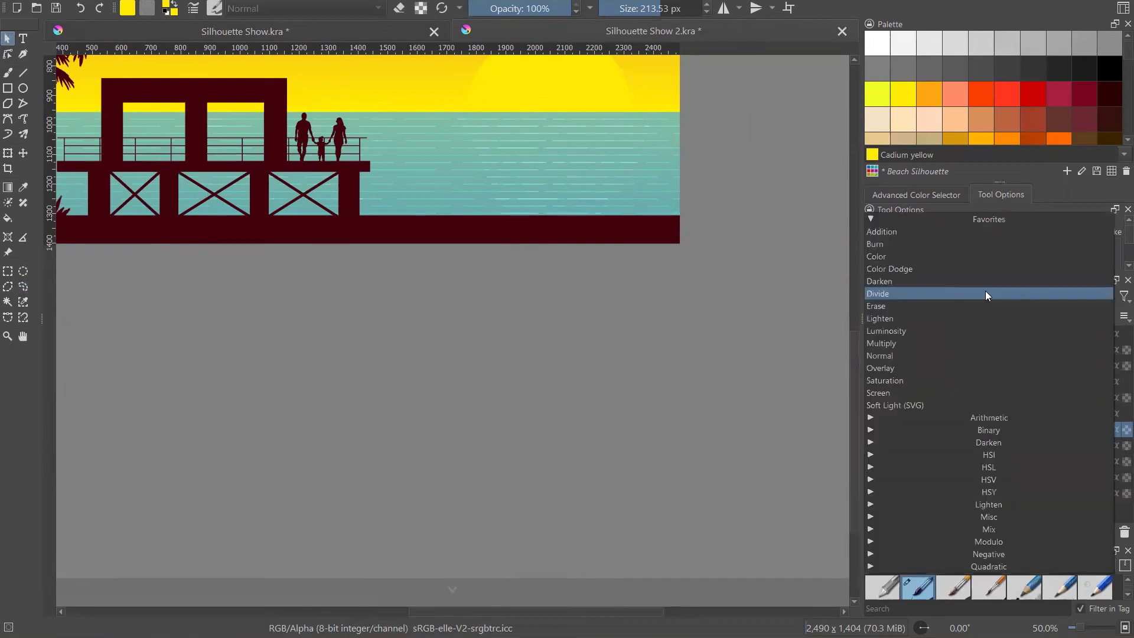
pyautogui.click(909, 365)
pyautogui.scroll(5, 977, 295)
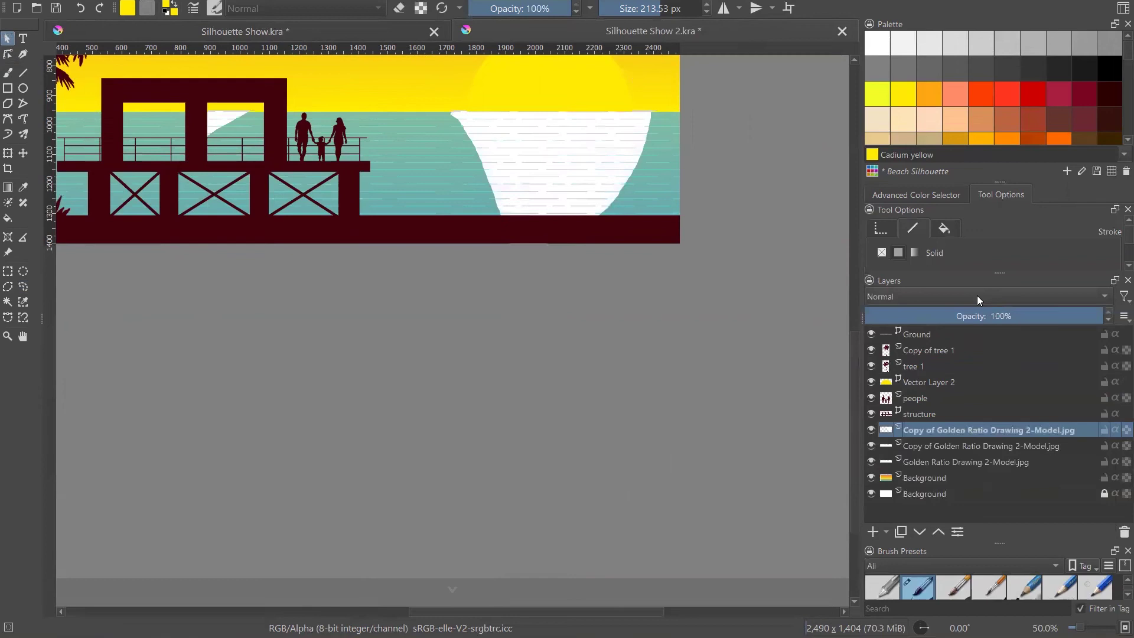
pyautogui.scroll(-4, 977, 296)
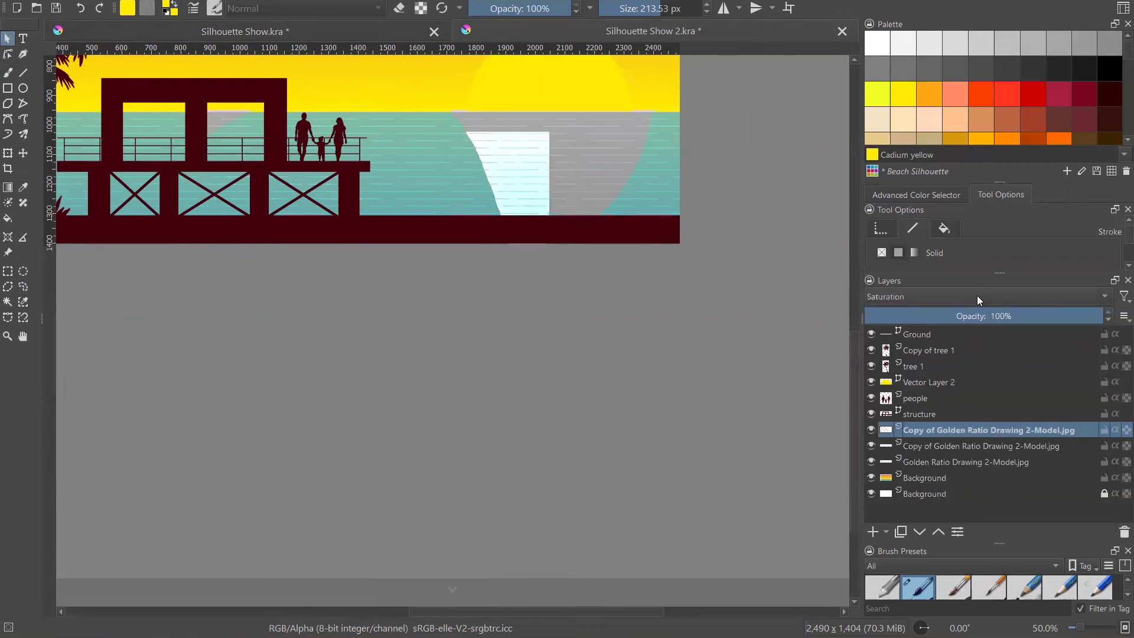
pyautogui.scroll(-3, 977, 295)
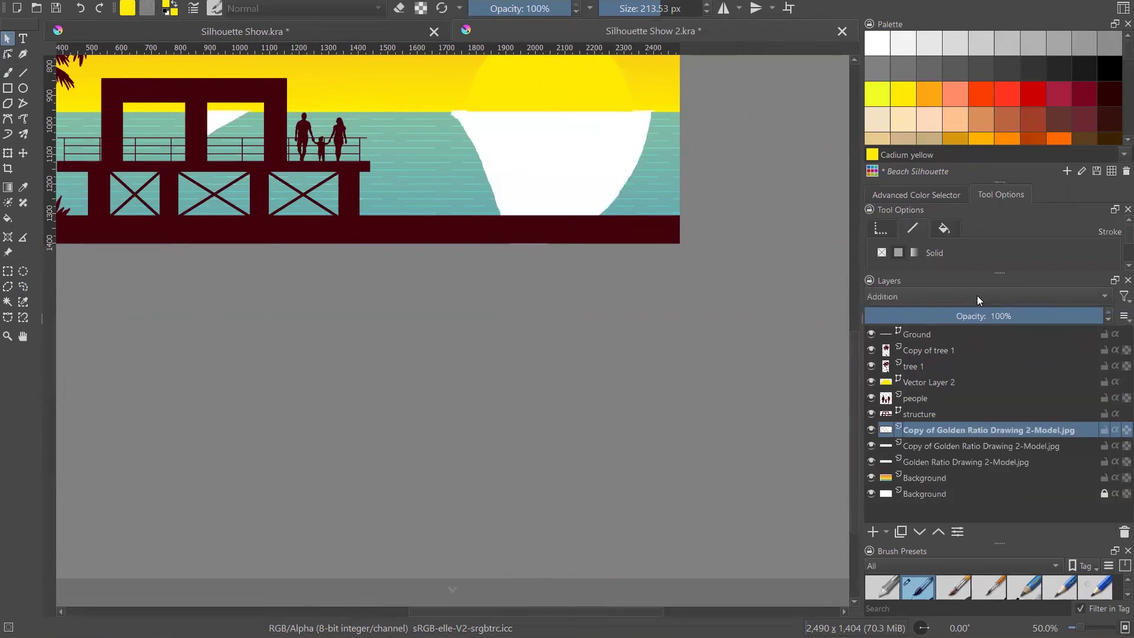
pyautogui.scroll(-1, 977, 295)
pyautogui.scroll(-1, 977, 299)
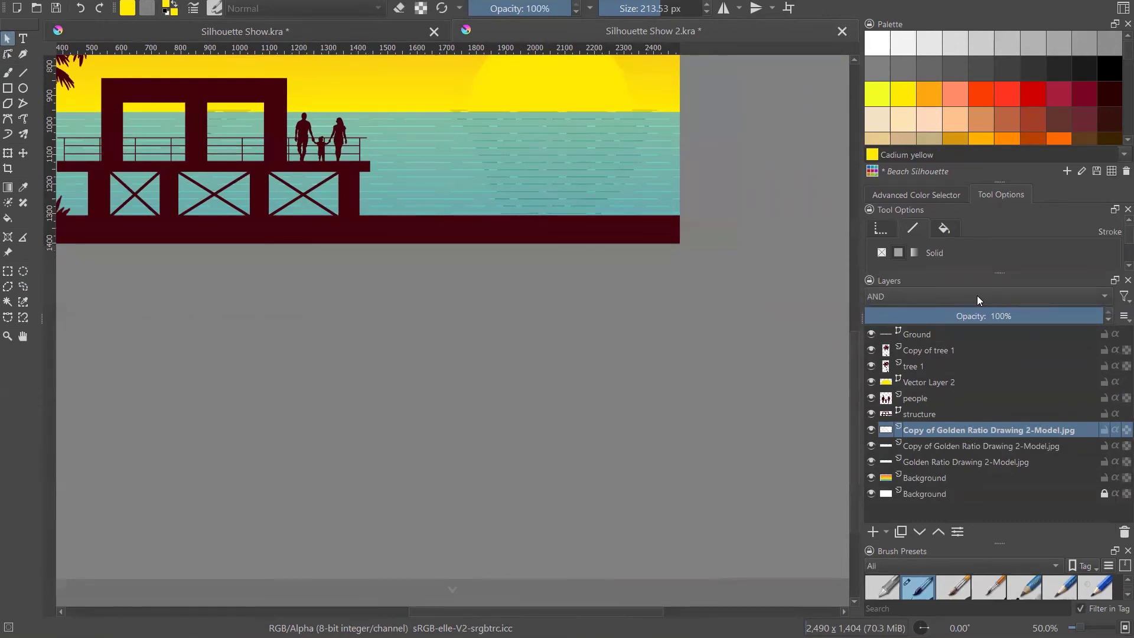
pyautogui.scroll(-4, 978, 299)
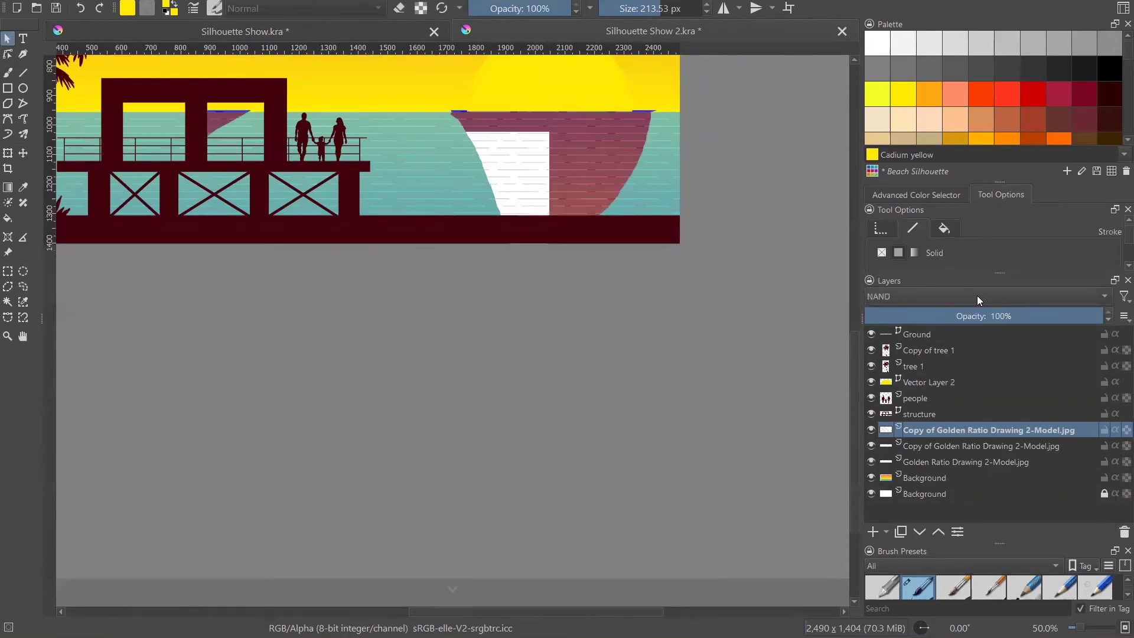
pyautogui.scroll(-3, 977, 295)
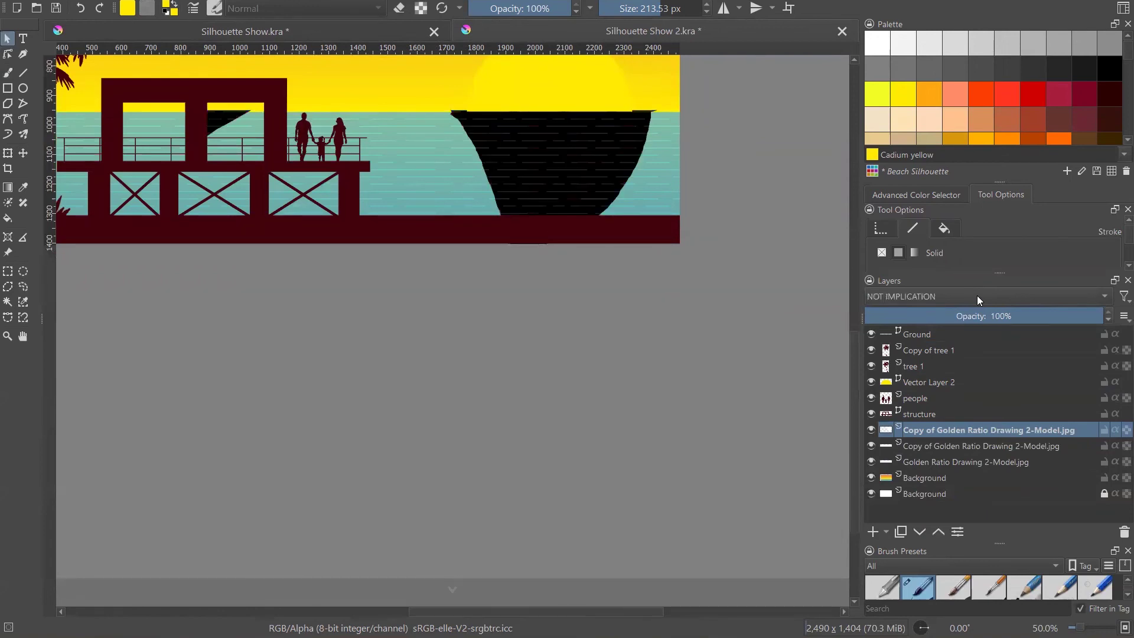
# - Return the water-lines copy to Divide blending at 100% opacity
pyautogui.click(977, 297)
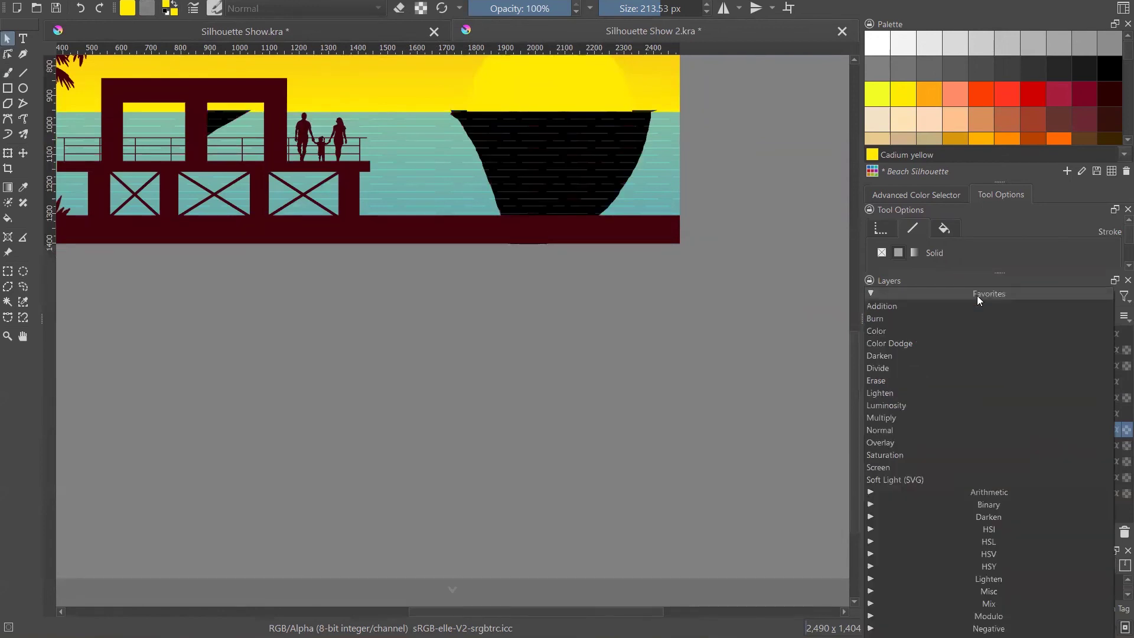
pyautogui.click(963, 366)
pyautogui.scroll(-3, 762, 456)
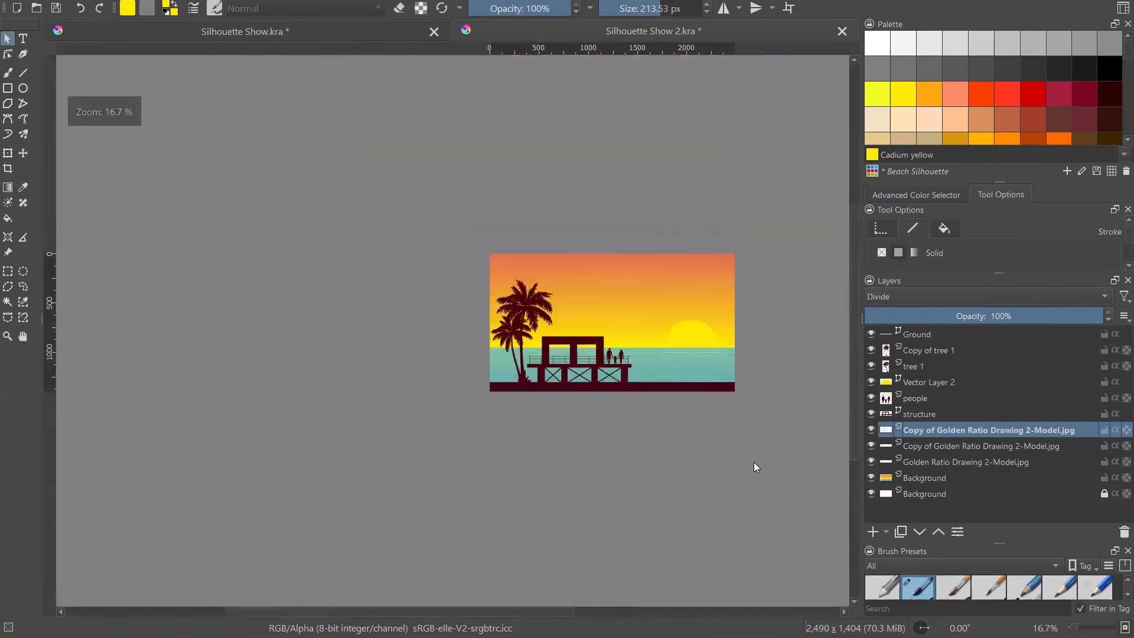
pyautogui.scroll(3, 765, 451)
pyautogui.scroll(-1, 769, 459)
pyautogui.scroll(2, 756, 315)
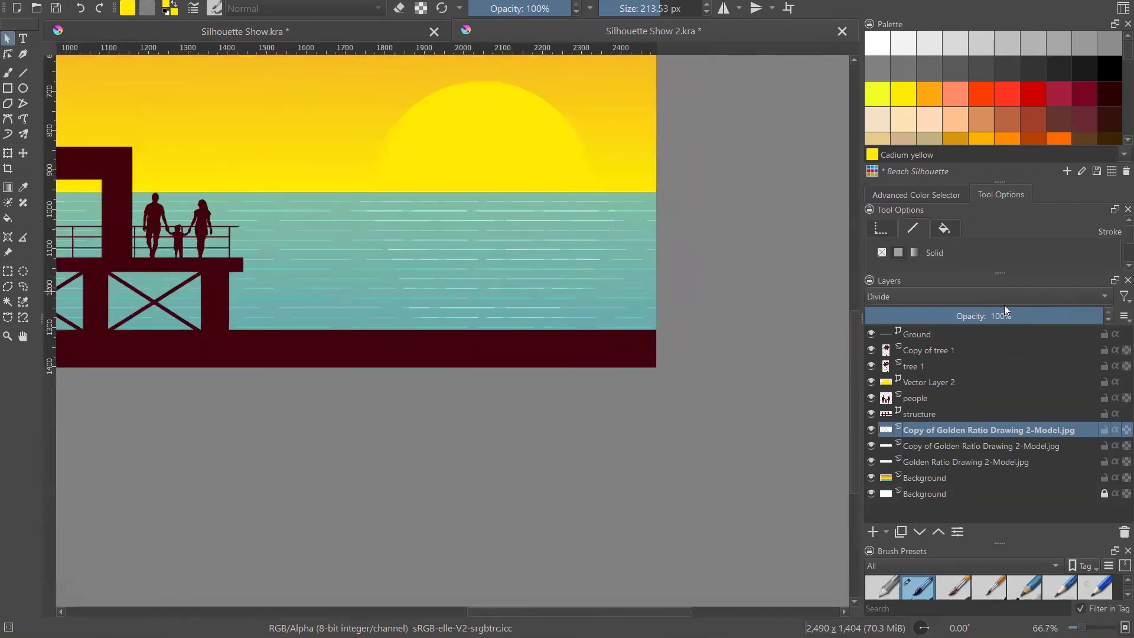
pyautogui.click(1029, 293)
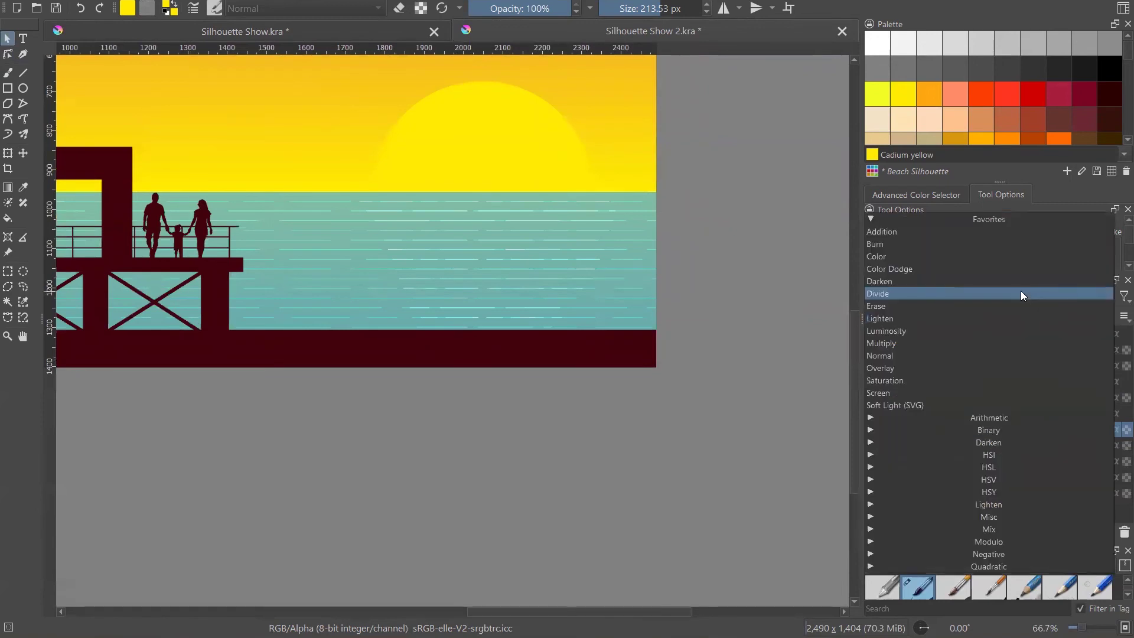
pyautogui.click(798, 328)
pyautogui.click(966, 295)
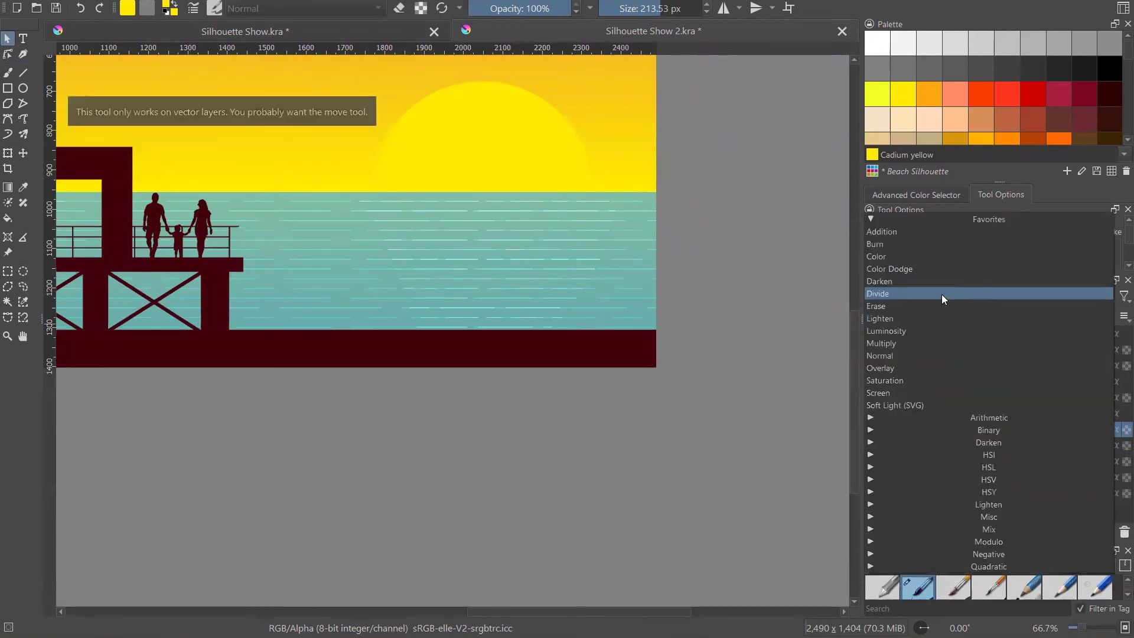
pyautogui.click(941, 295)
pyautogui.click(1109, 319)
pyautogui.click(1109, 313)
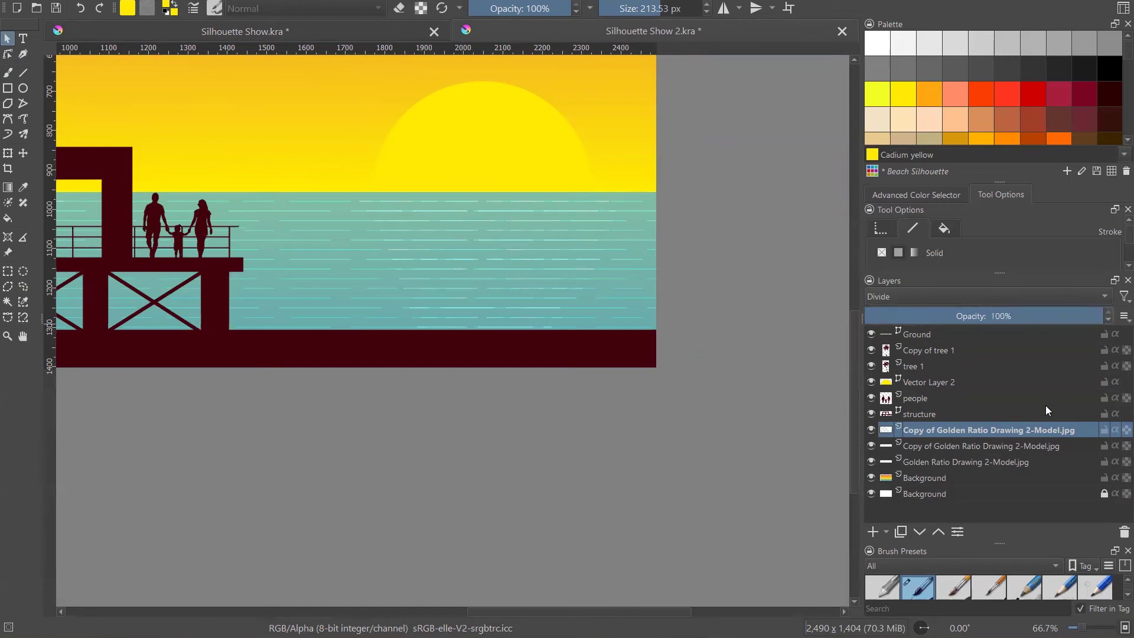
# - Toggle the water-lines layers off and back on so all three are visible
pyautogui.click(871, 446)
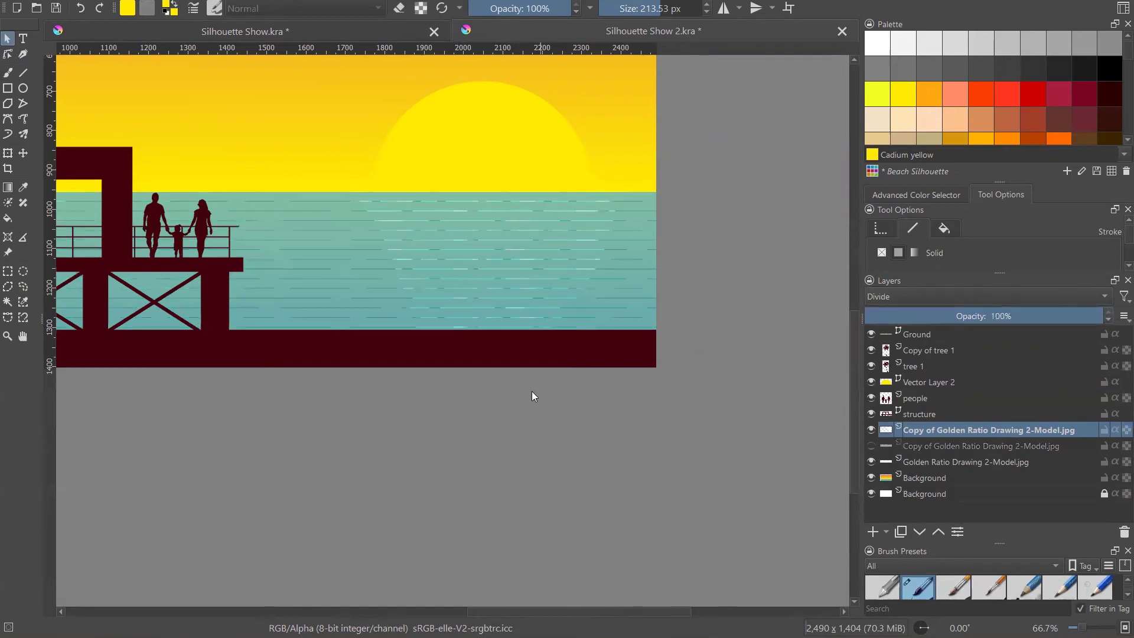
pyautogui.scroll(-3, 533, 396)
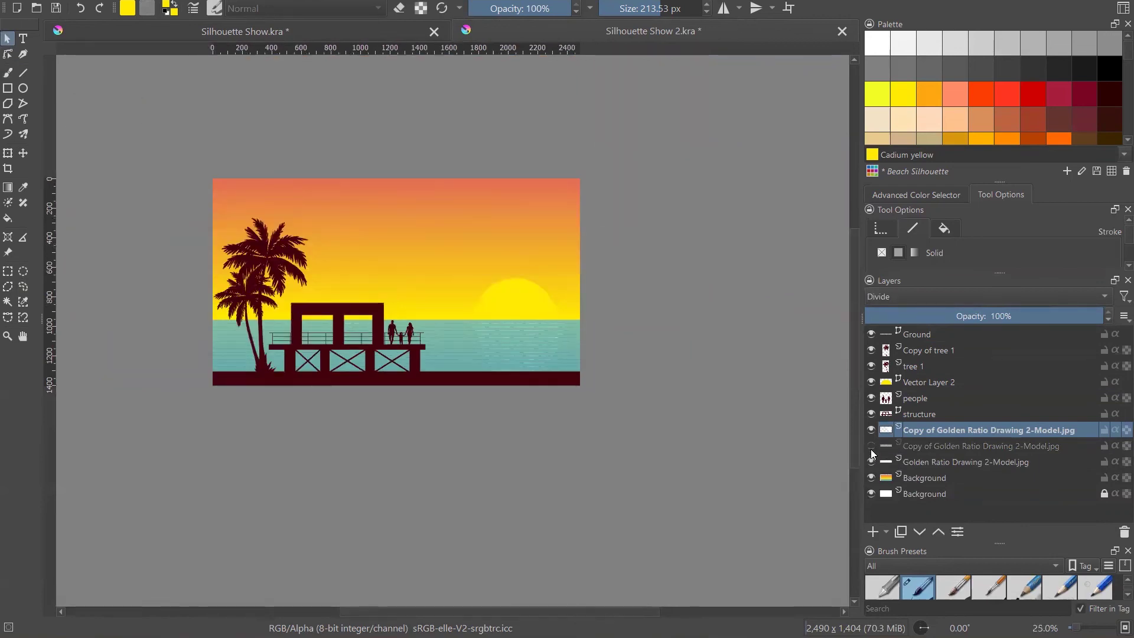
pyautogui.click(871, 461)
pyautogui.click(870, 447)
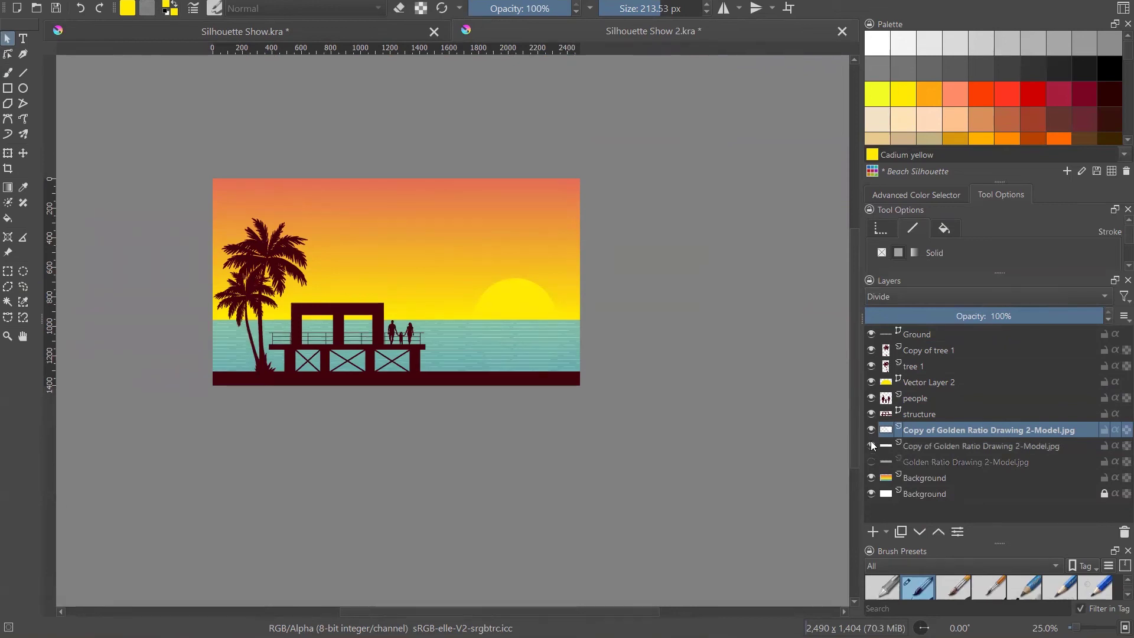
pyautogui.click(871, 462)
pyautogui.scroll(3, 451, 345)
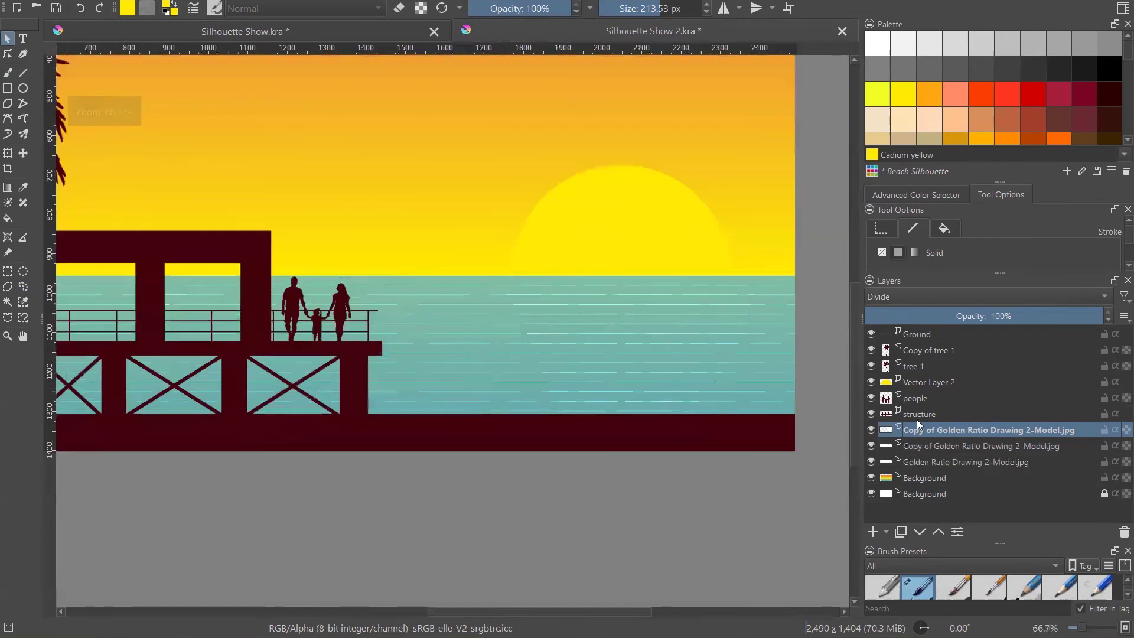
# - Duplicate the water-lines copy again and shift the new copy slightly left
pyautogui.rightClick(948, 431)
pyautogui.click(980, 184)
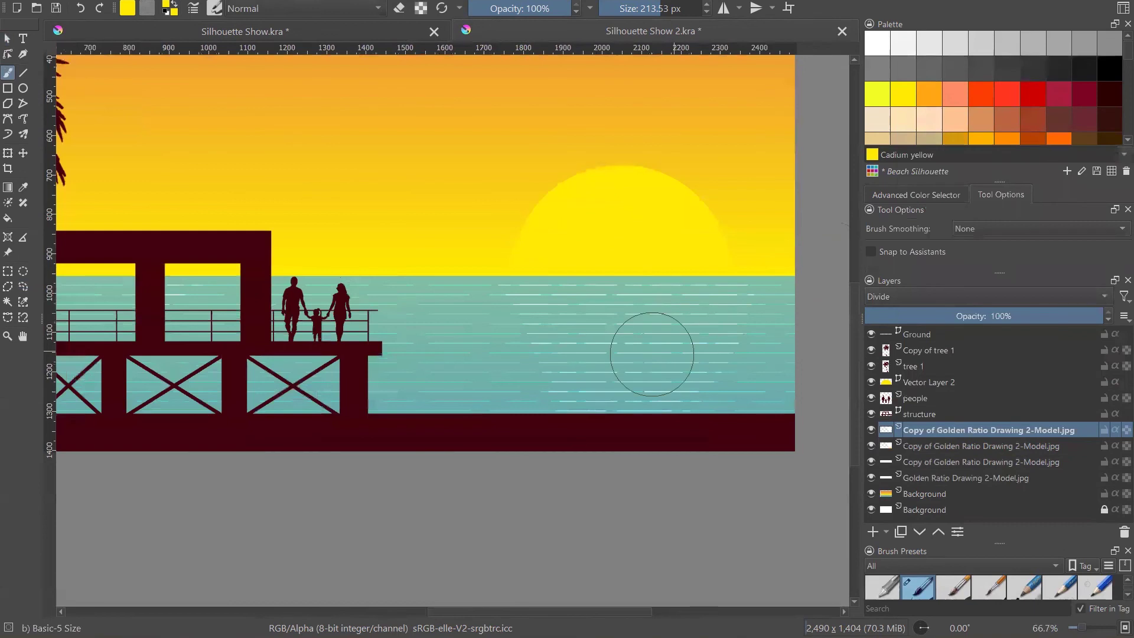
pyautogui.click(8, 153)
pyautogui.moveTo(677, 316); pyautogui.dragTo(648, 321)
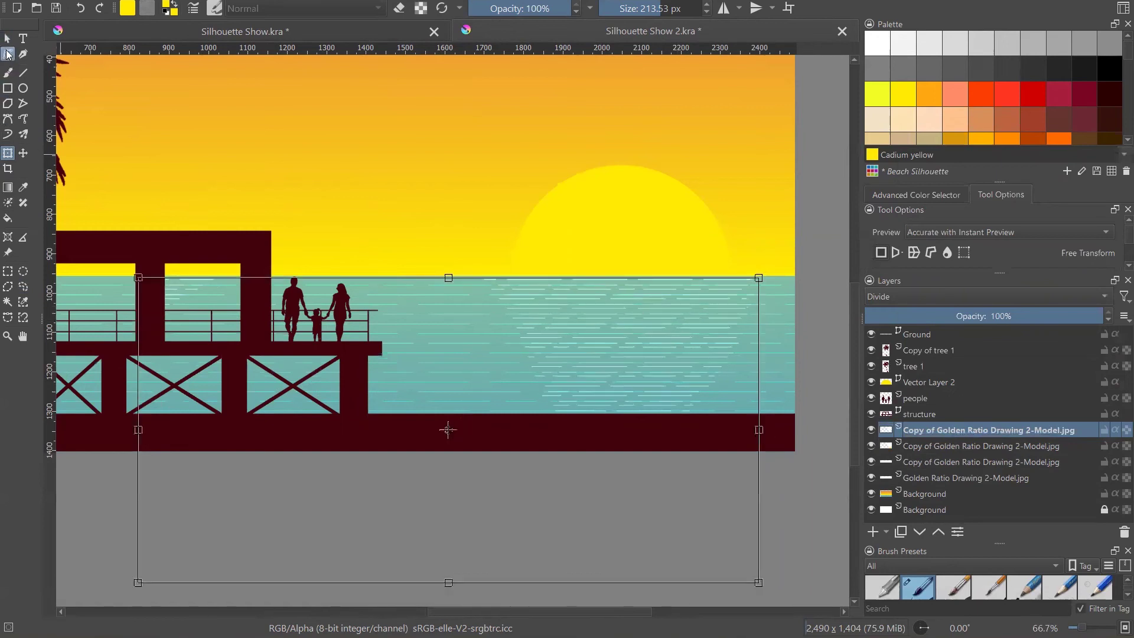
pyautogui.click(7, 39)
pyautogui.scroll(-3, 711, 468)
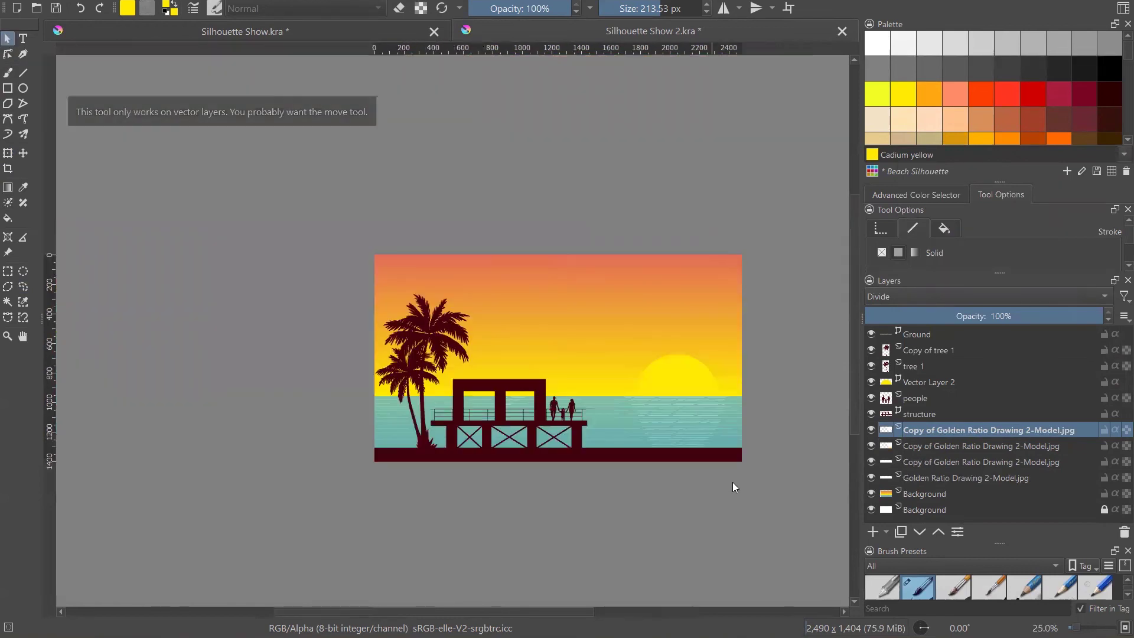
pyautogui.scroll(3, 765, 486)
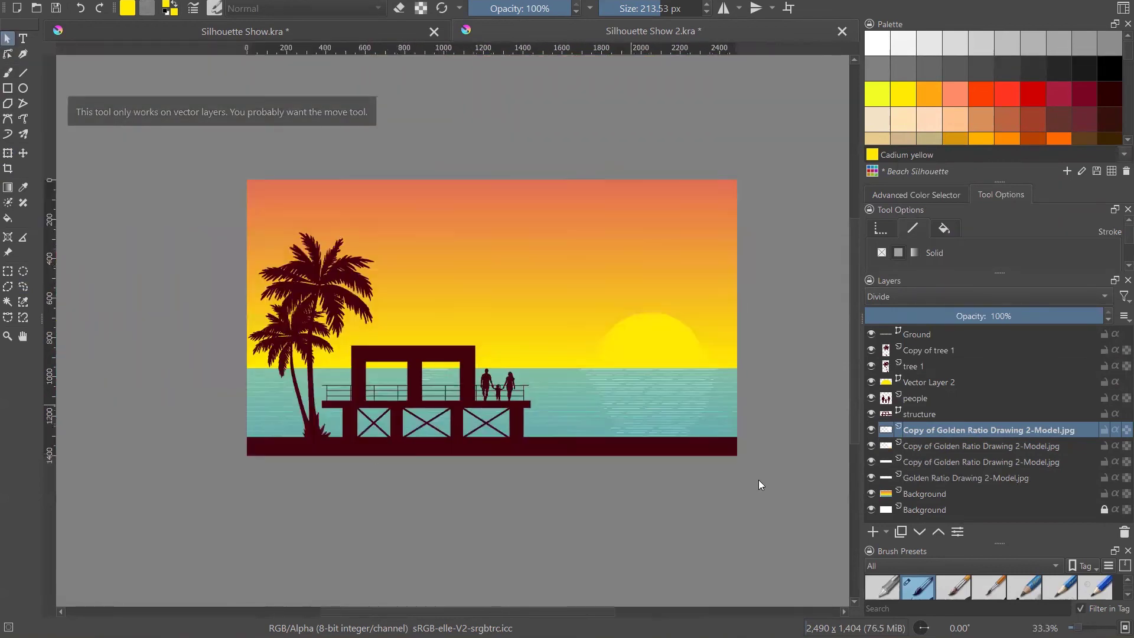
pyautogui.scroll(-1, 750, 486)
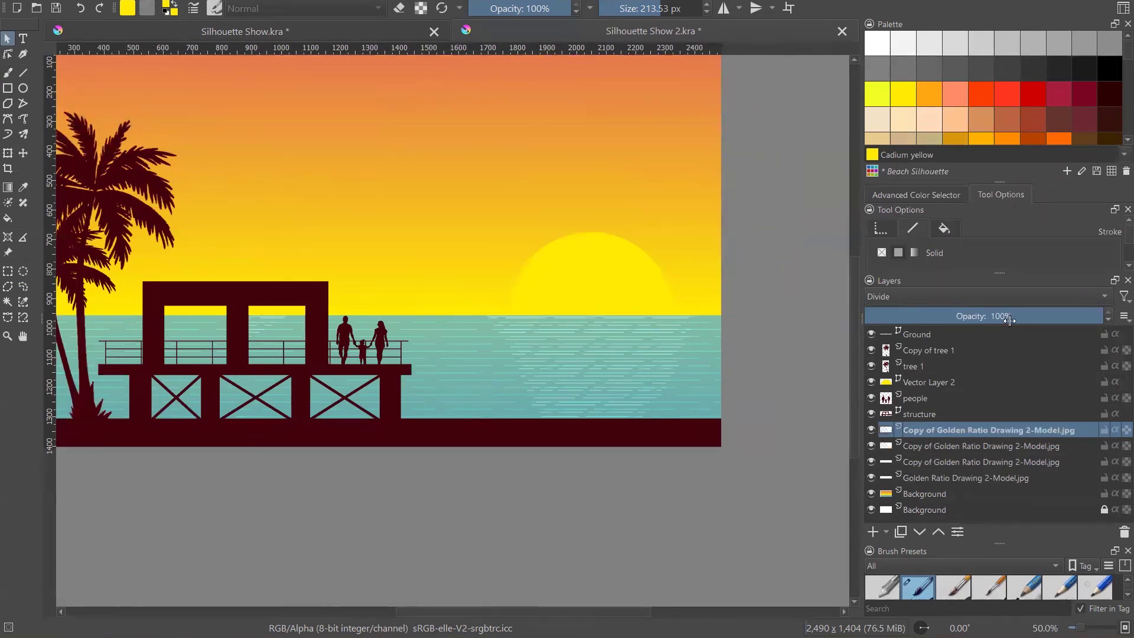
# - Fade the new top copy to 61% opacity
pyautogui.moveTo(1010, 321)
pyautogui.mouseDown()
pyautogui.moveTo(926, 319)
pyautogui.moveTo(1044, 319)
pyautogui.moveTo(995, 324)
pyautogui.moveTo(1010, 319)
pyautogui.mouseUp()
pyautogui.scroll(-2, 663, 319)
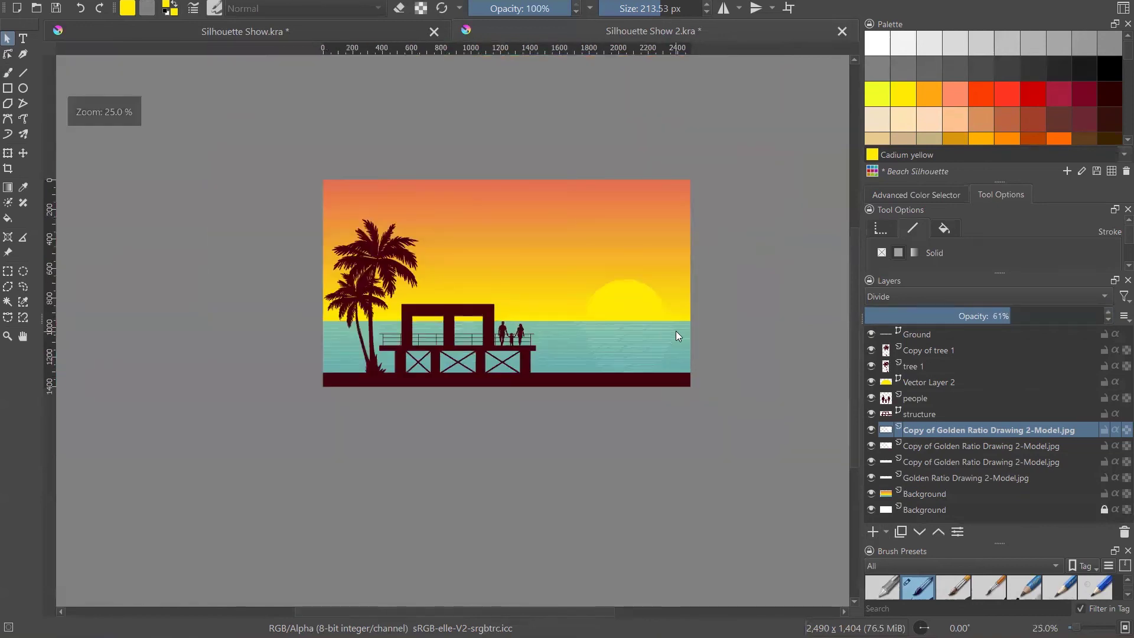
pyautogui.scroll(2, 679, 358)
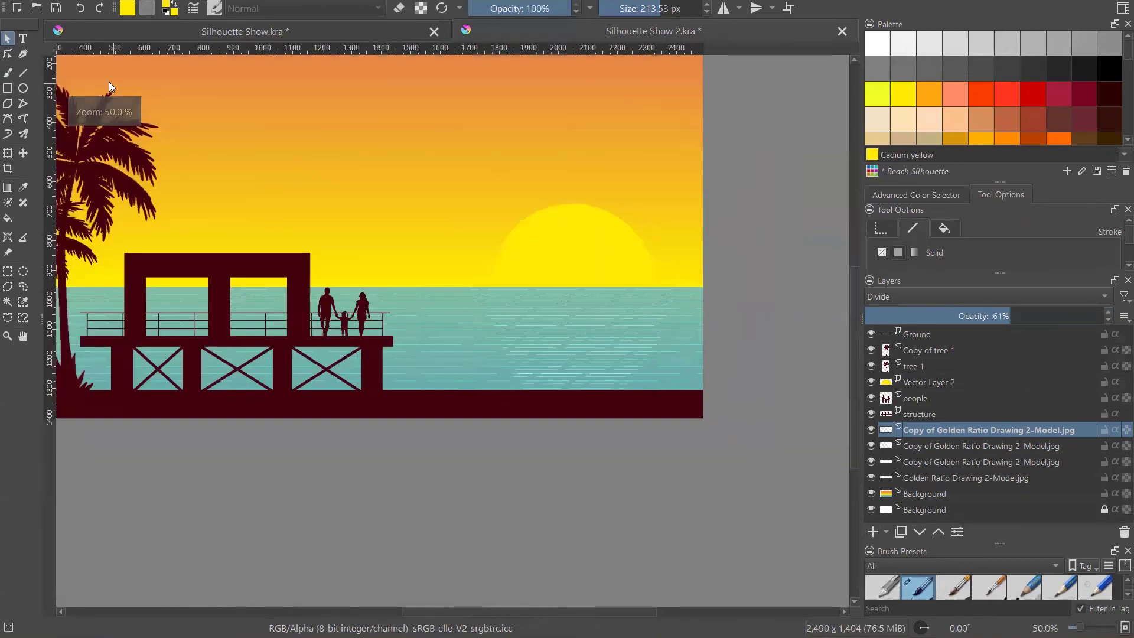
pyautogui.click(8, 287)
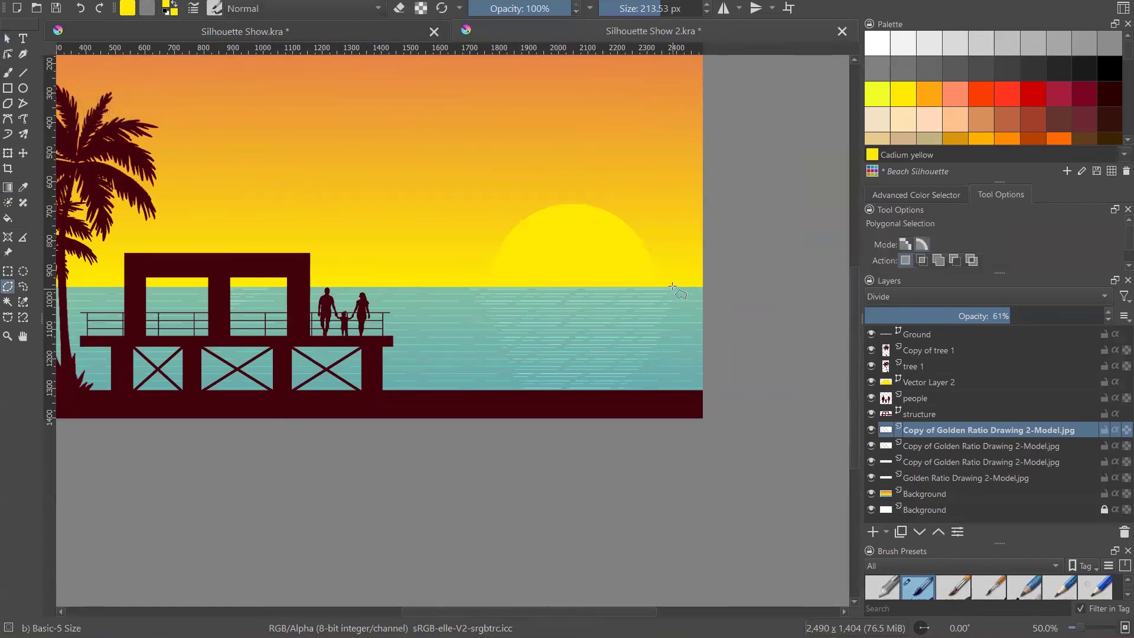
pyautogui.click(674, 287)
pyautogui.click(558, 430)
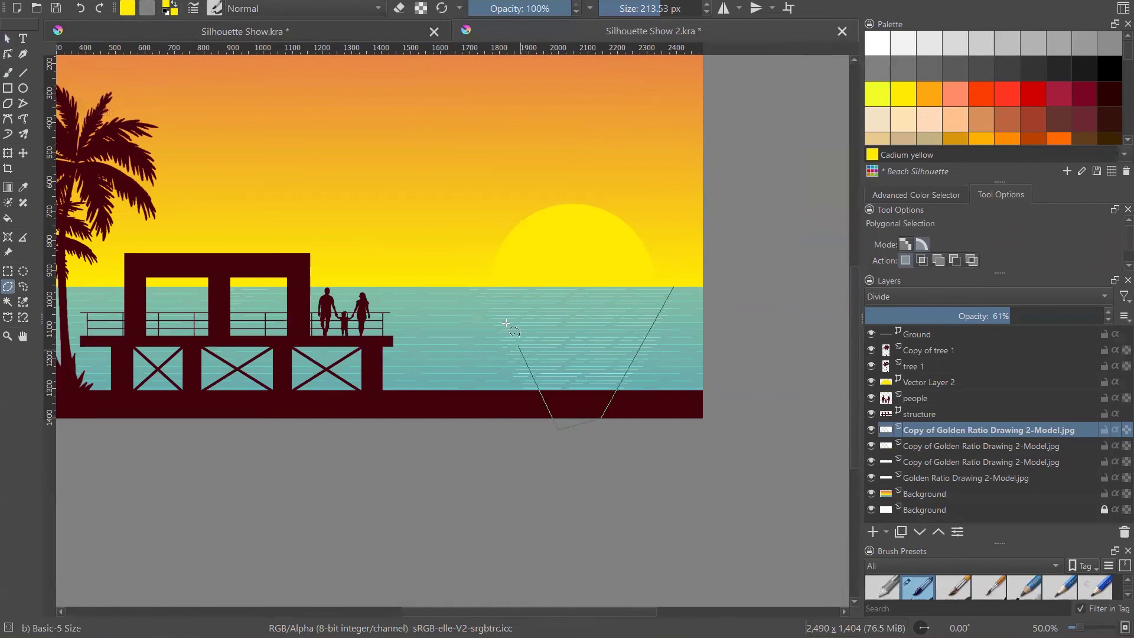
pyautogui.click(471, 288)
pyautogui.doubleClick(677, 288)
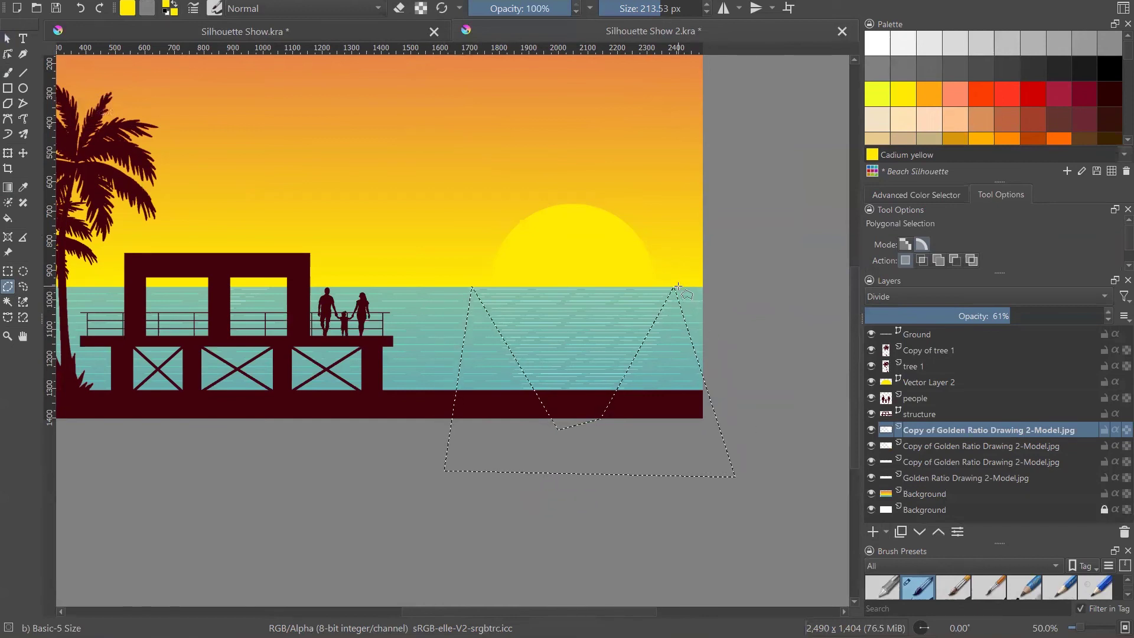
pyautogui.click(930, 447)
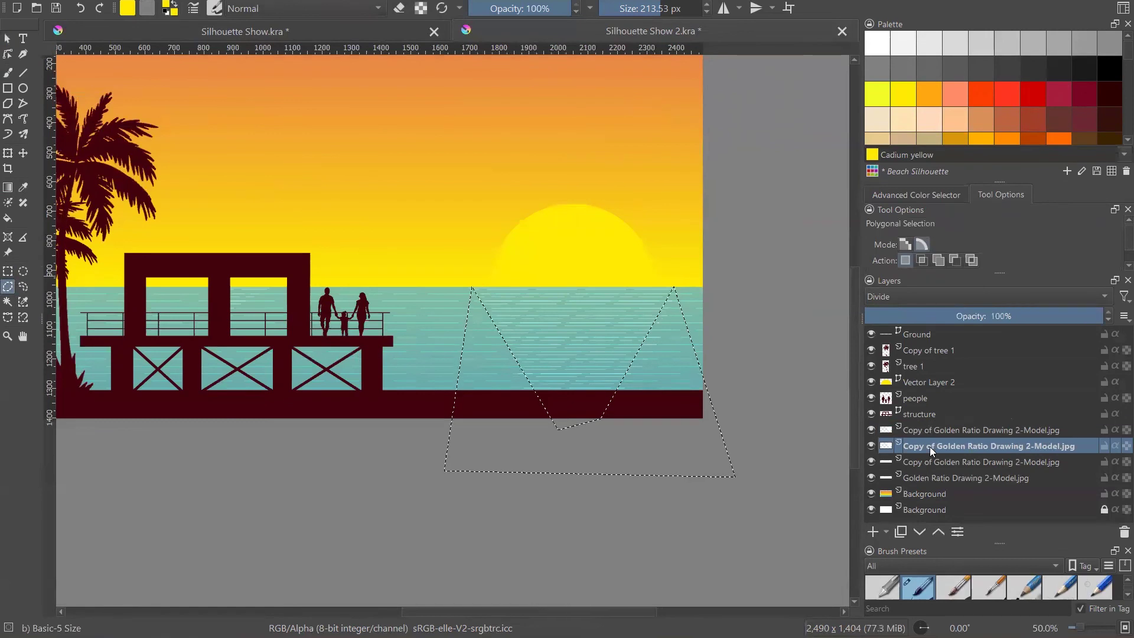
pyautogui.click(970, 466)
pyautogui.click(868, 463)
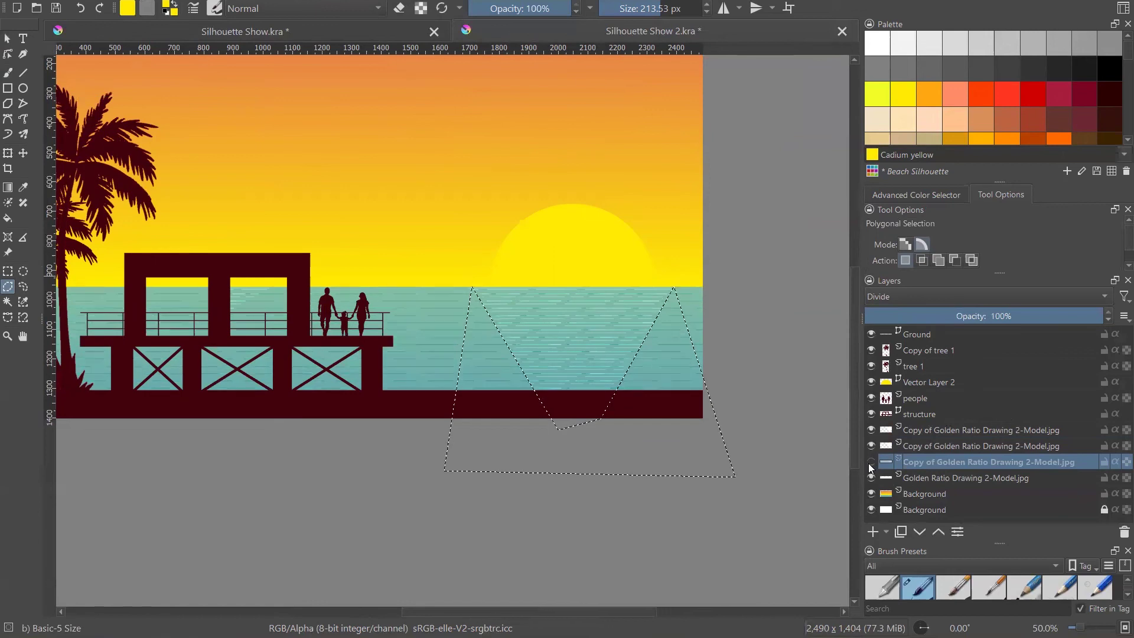
pyautogui.click(869, 463)
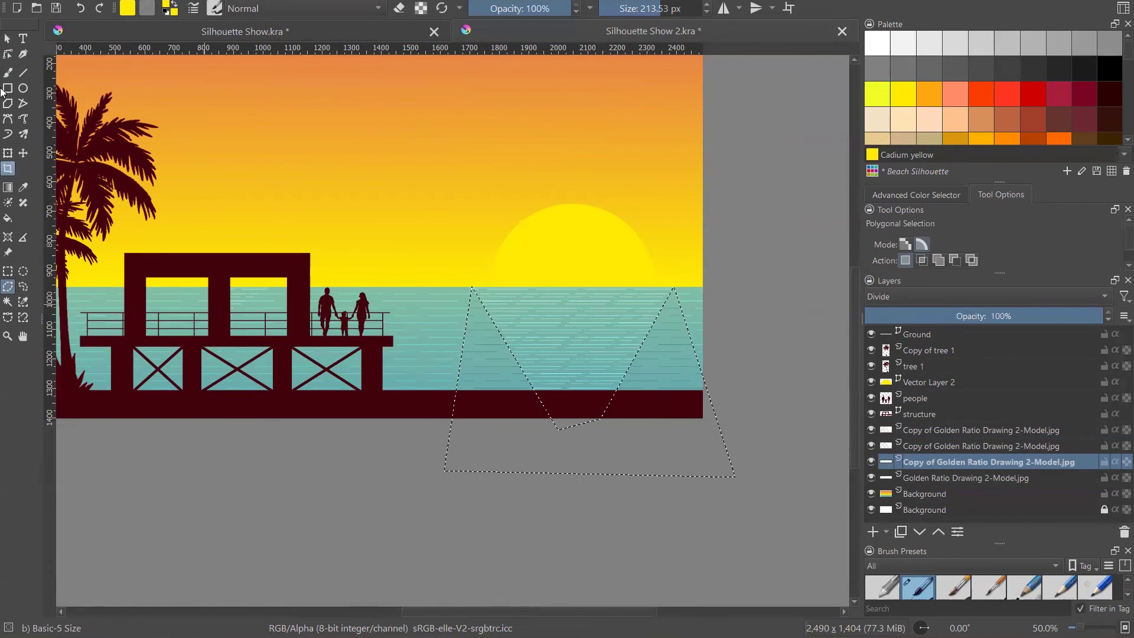
pyautogui.click(5, 37)
pyautogui.hotkey('ctrl', 'shift', 'a')
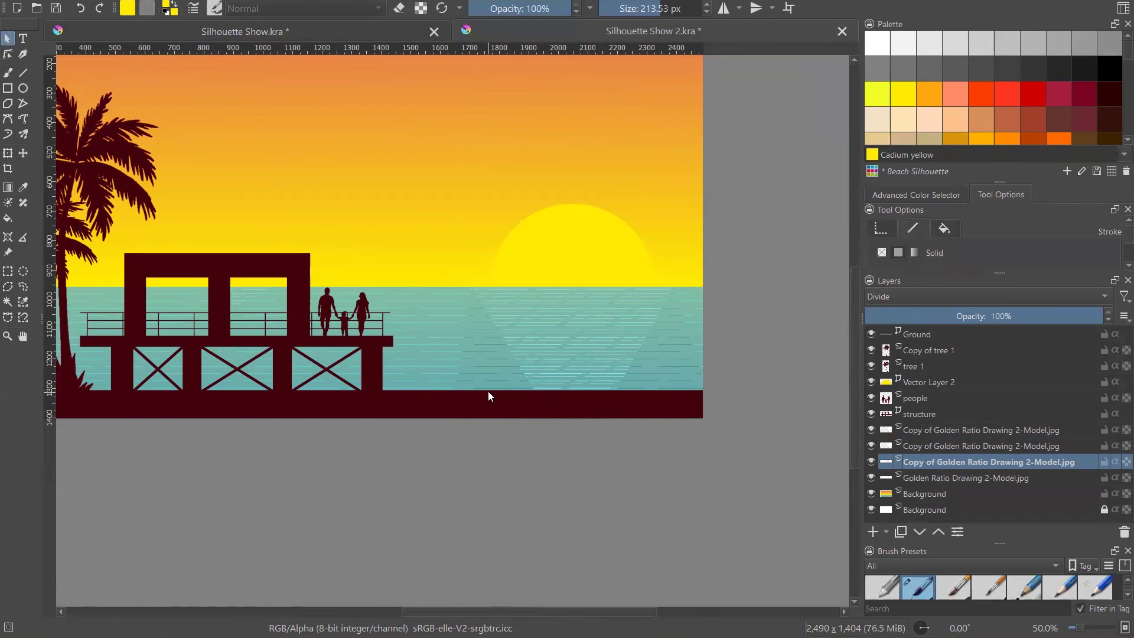
pyautogui.hotkey('ctrl', 'shift', 'd')
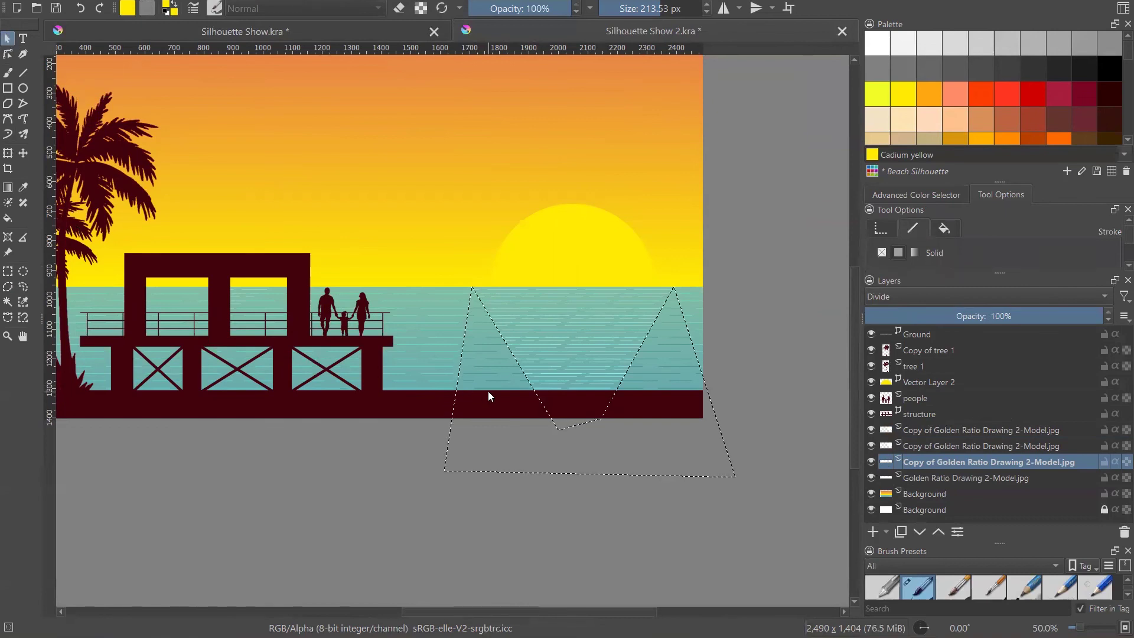
pyautogui.hotkey('ctrl', 'shift', 'a')
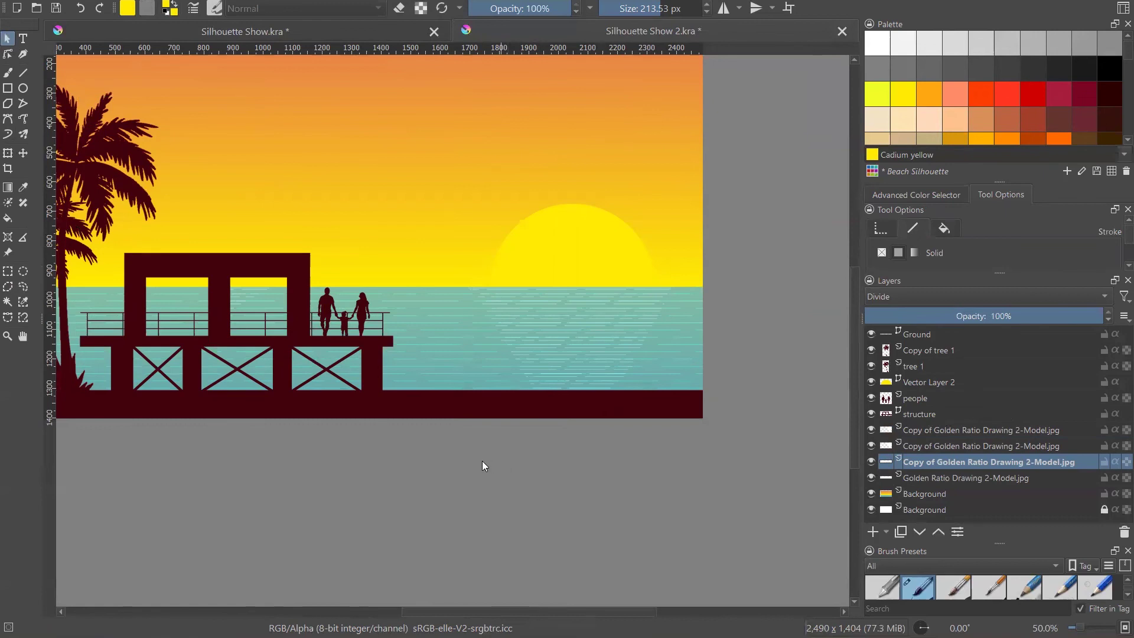
pyautogui.scroll(-3, 661, 397)
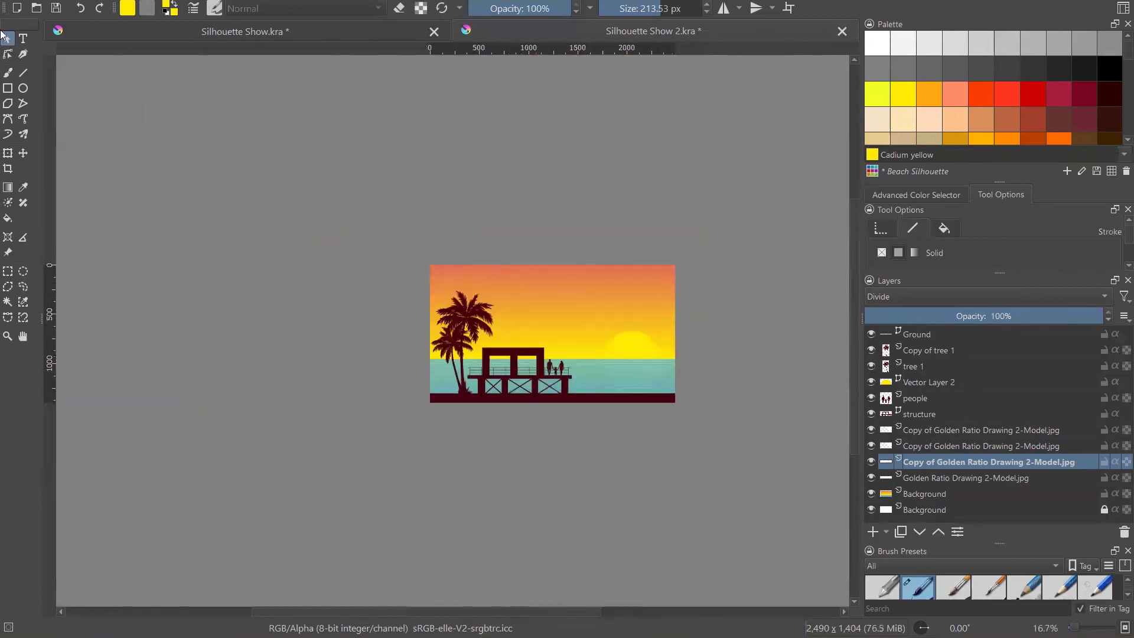
pyautogui.click(9, 37)
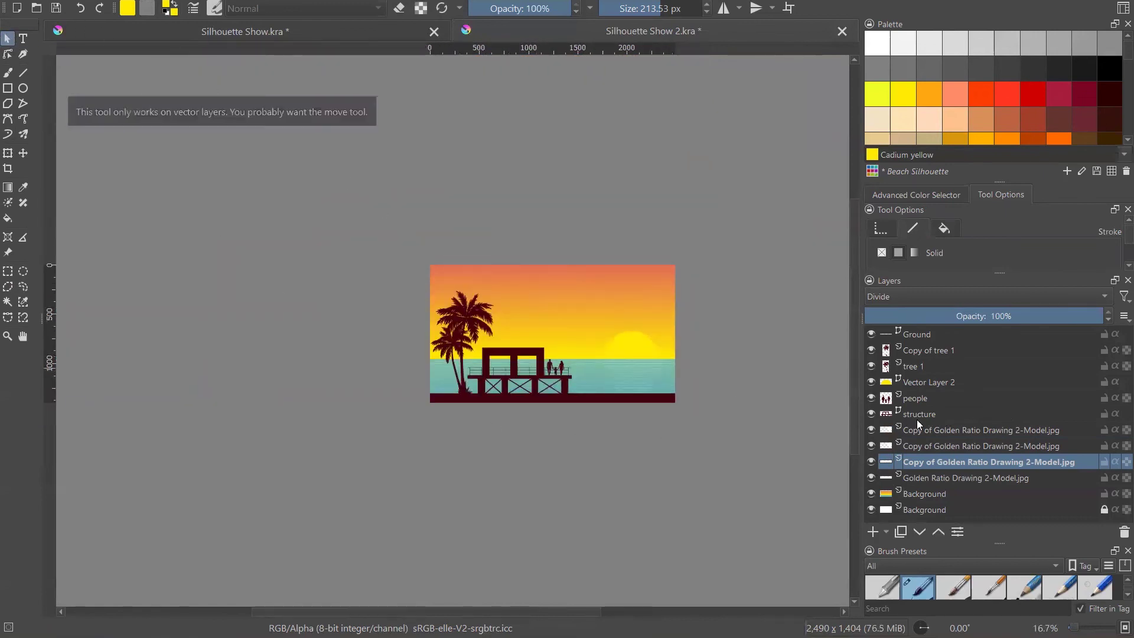
pyautogui.scroll(5, 656, 314)
pyautogui.scroll(-4, 746, 359)
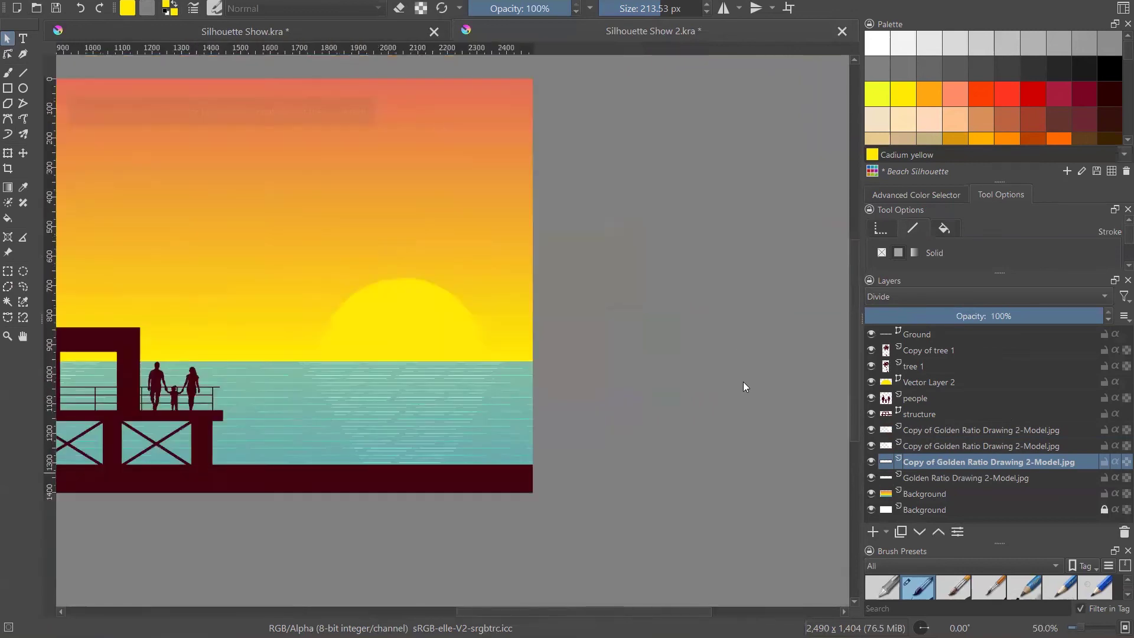
# - Lower the top line copy's opacity and fade the second Golden Ratio copy to 55%
pyautogui.click(907, 428)
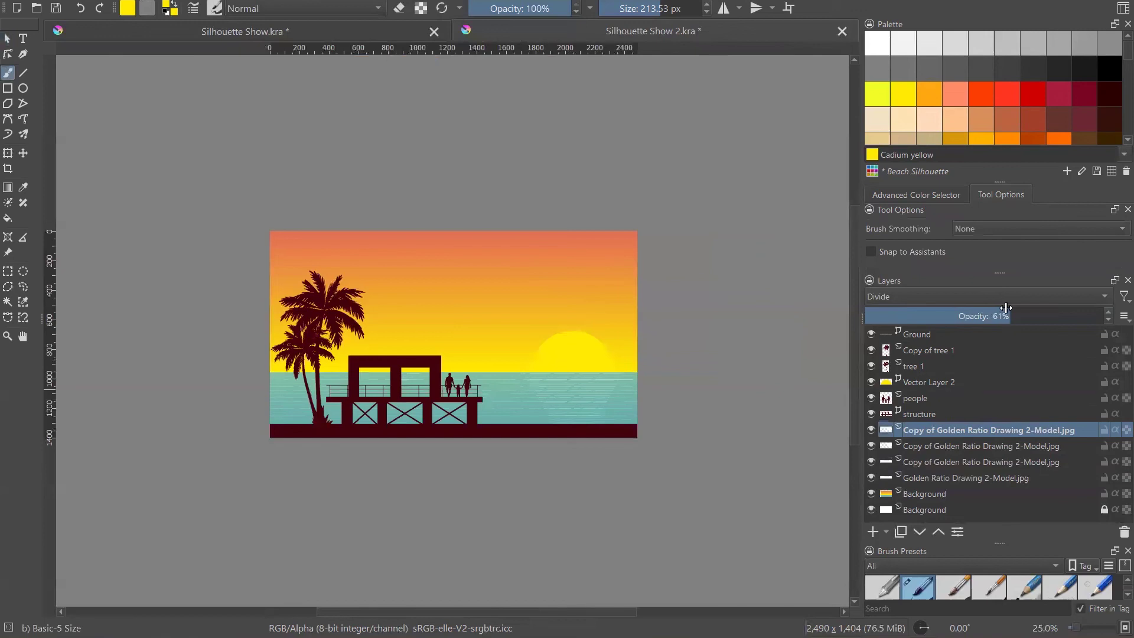
pyautogui.moveTo(1005, 307)
pyautogui.mouseDown()
pyautogui.moveTo(861, 318)
pyautogui.moveTo(1046, 313)
pyautogui.mouseUp()
pyautogui.click(972, 446)
pyautogui.moveTo(936, 318); pyautogui.dragTo(995, 317)
pyautogui.scroll(3, 691, 428)
pyautogui.scroll(-3, 691, 428)
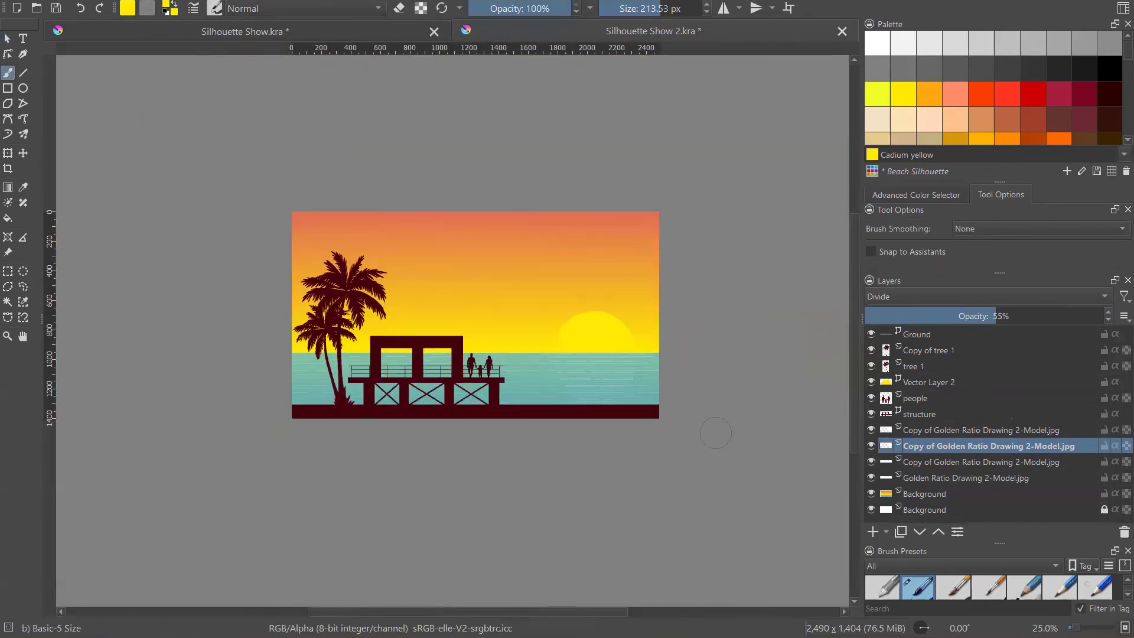
pyautogui.scroll(2, 716, 432)
pyautogui.scroll(-2, 531, 254)
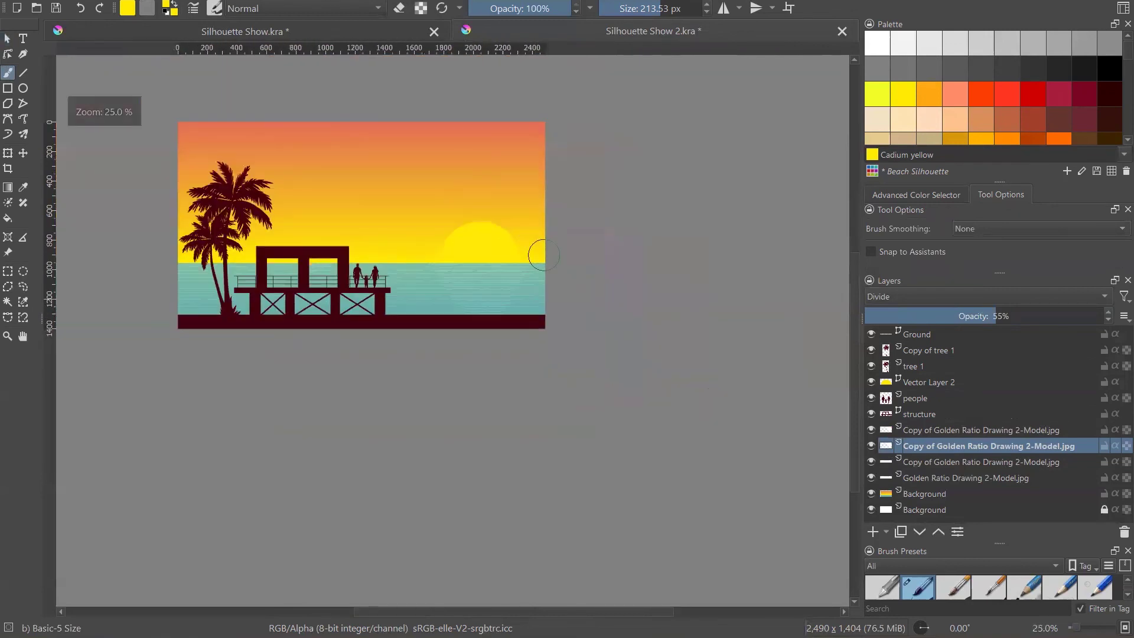
# - Drag WOODGRAIN.jpg from File Explorer onto the canvas as a new layer
pyautogui.click(7, 39)
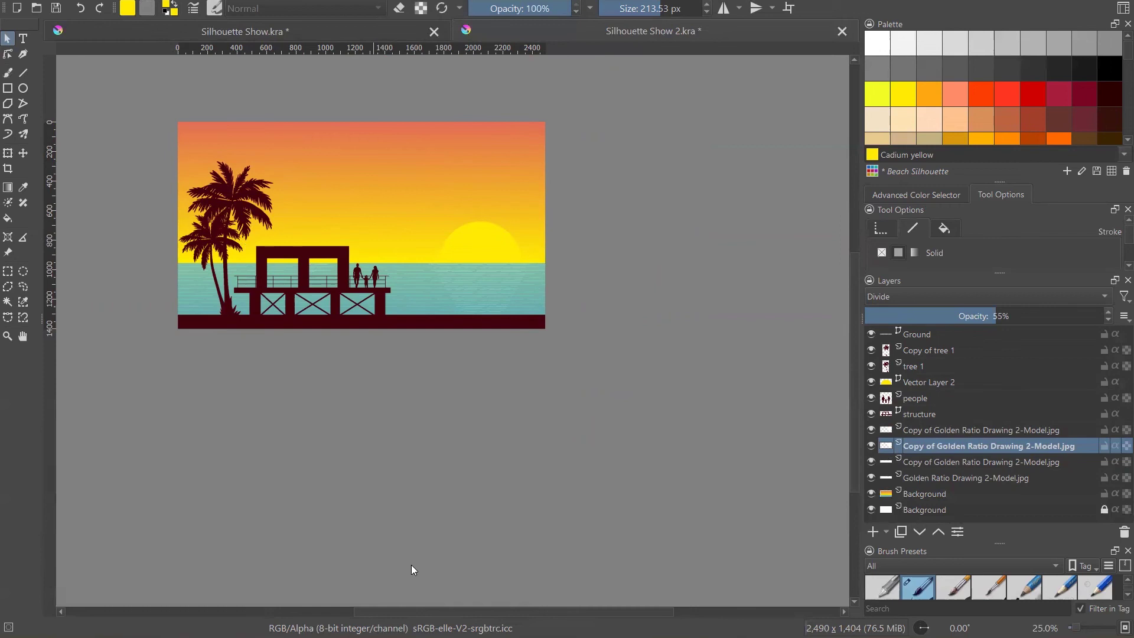
pyautogui.hotkey('alt', 'Tab')
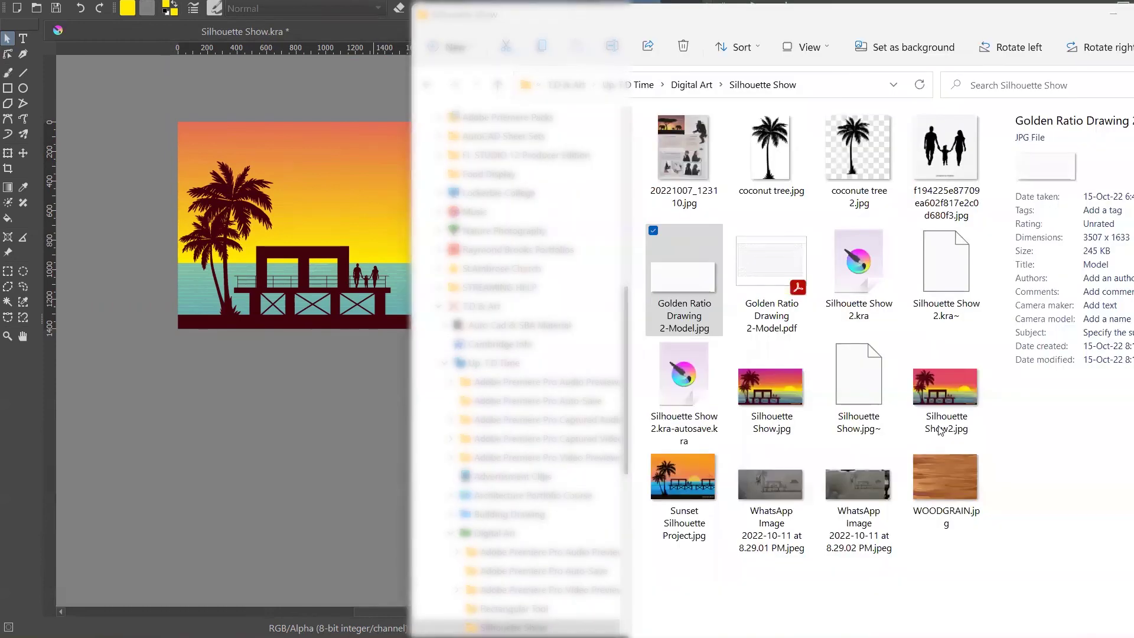
pyautogui.moveTo(959, 479); pyautogui.dragTo(220, 184)
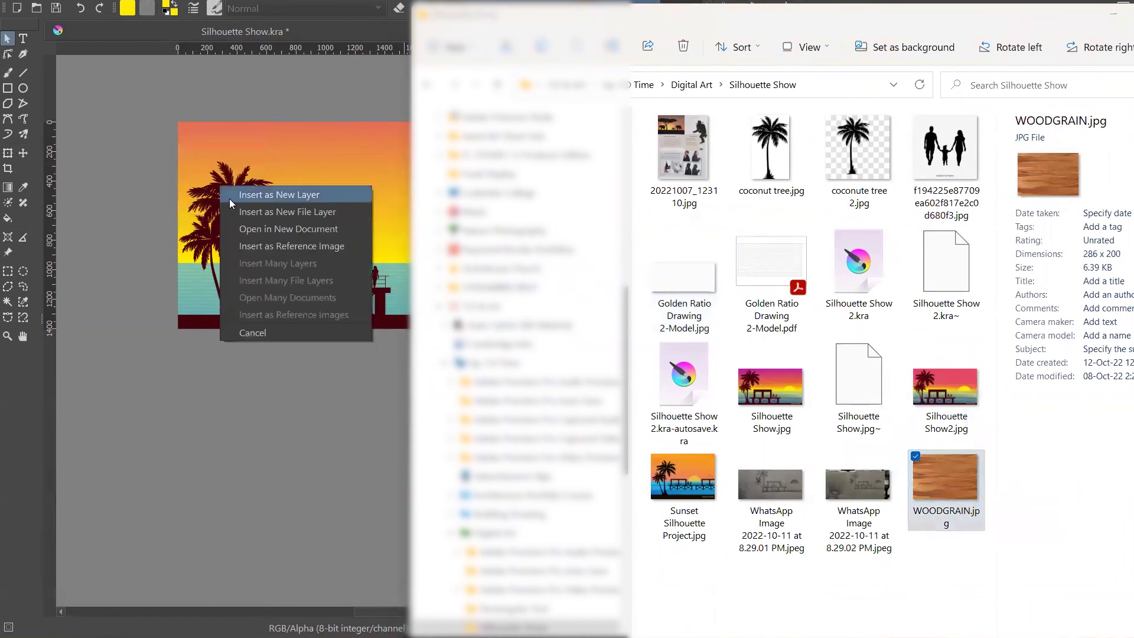
pyautogui.click(229, 199)
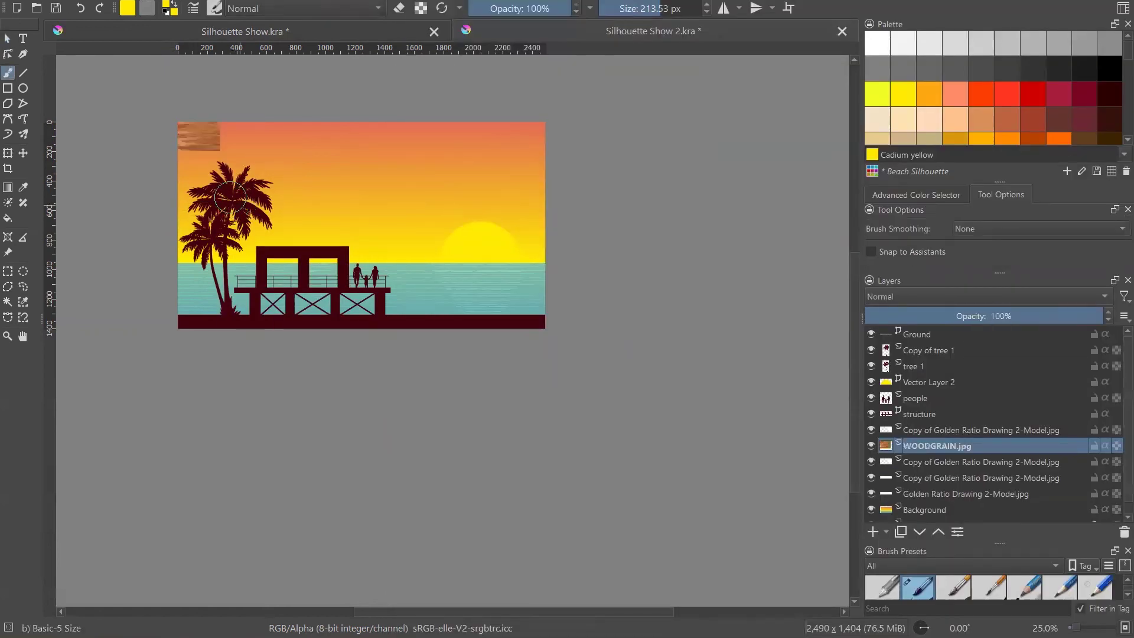
# - Scale the WOODGRAIN.jpg image to cover the whole canvas and raise its layer to the top
pyautogui.click(7, 38)
pyautogui.click(7, 157)
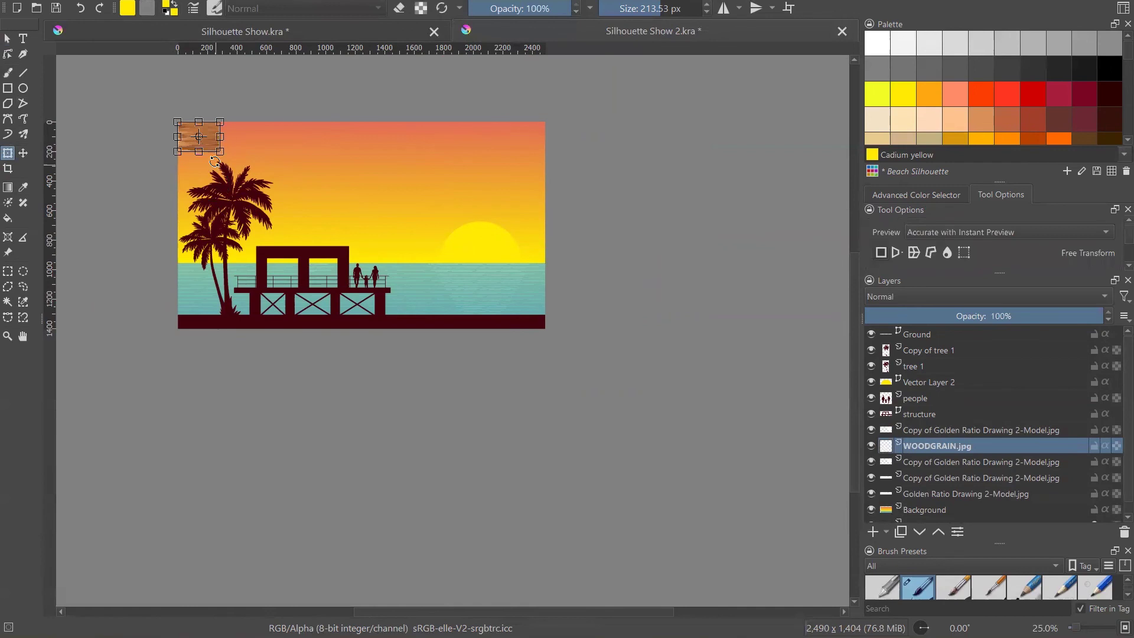
pyautogui.moveTo(221, 152); pyautogui.dragTo(586, 351)
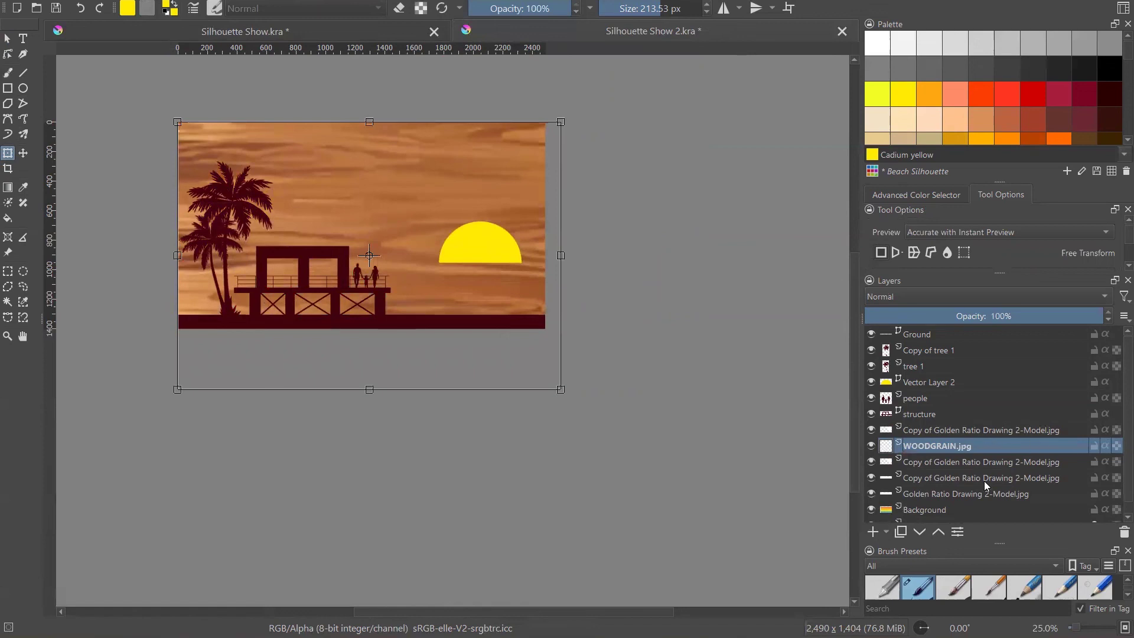
pyautogui.click(941, 536)
pyautogui.click(942, 536)
pyautogui.click(941, 536)
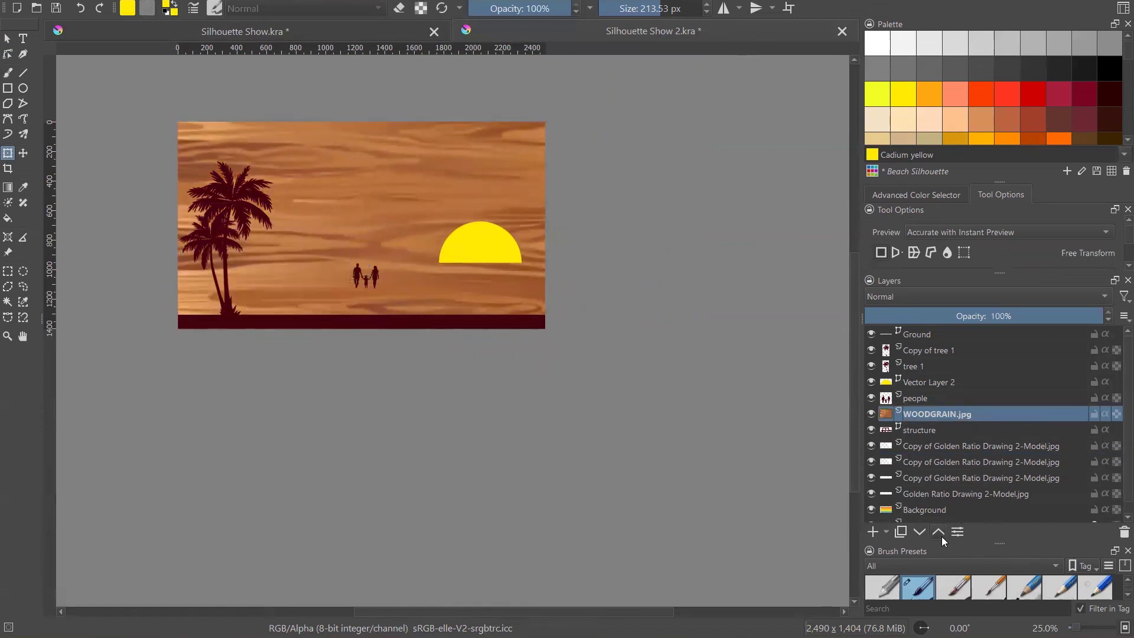
pyautogui.click(941, 536)
pyautogui.click(941, 536)
pyautogui.click(941, 536)
pyautogui.click(941, 536)
pyautogui.click(942, 536)
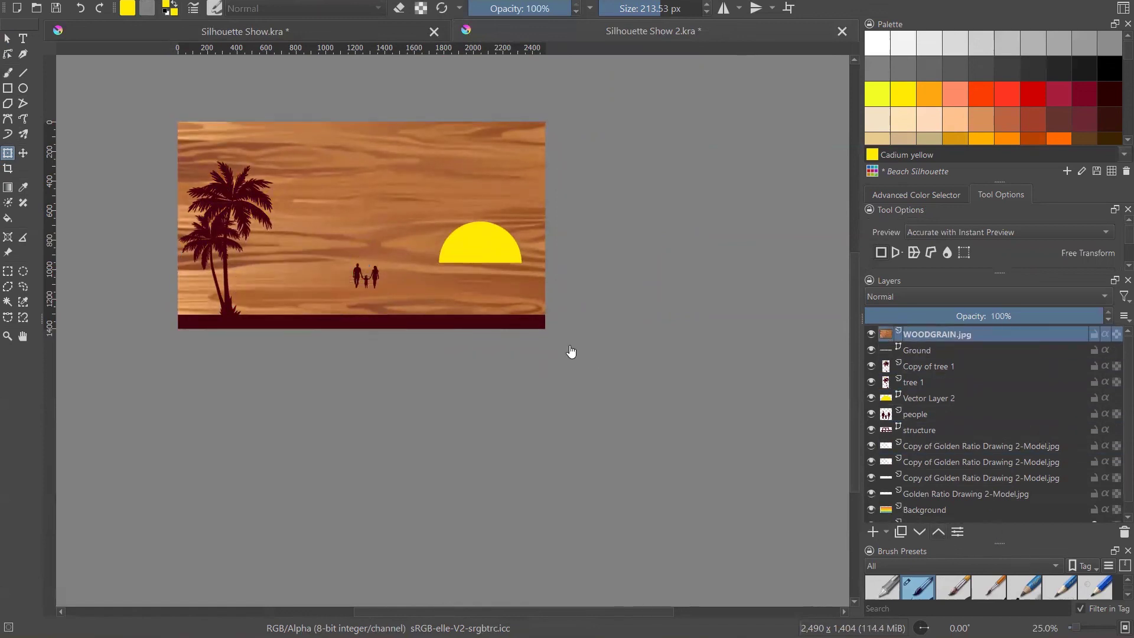
# - Try Multiply, then settle the woodgrain layer's blending mode on Soft Light (SVG)
pyautogui.click(1025, 296)
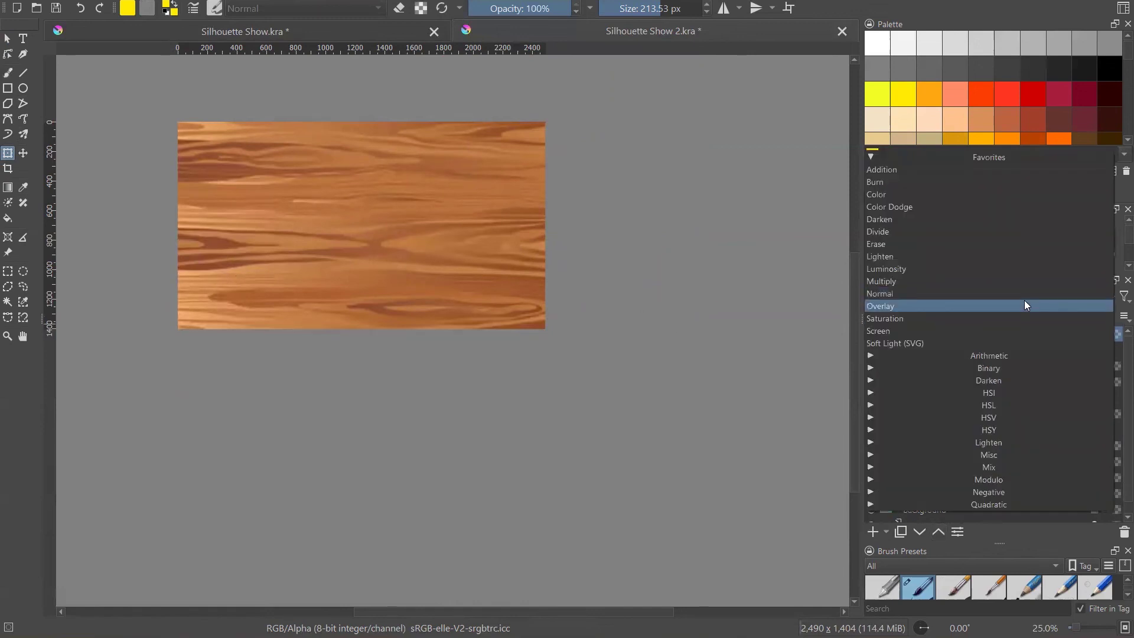
pyautogui.click(954, 282)
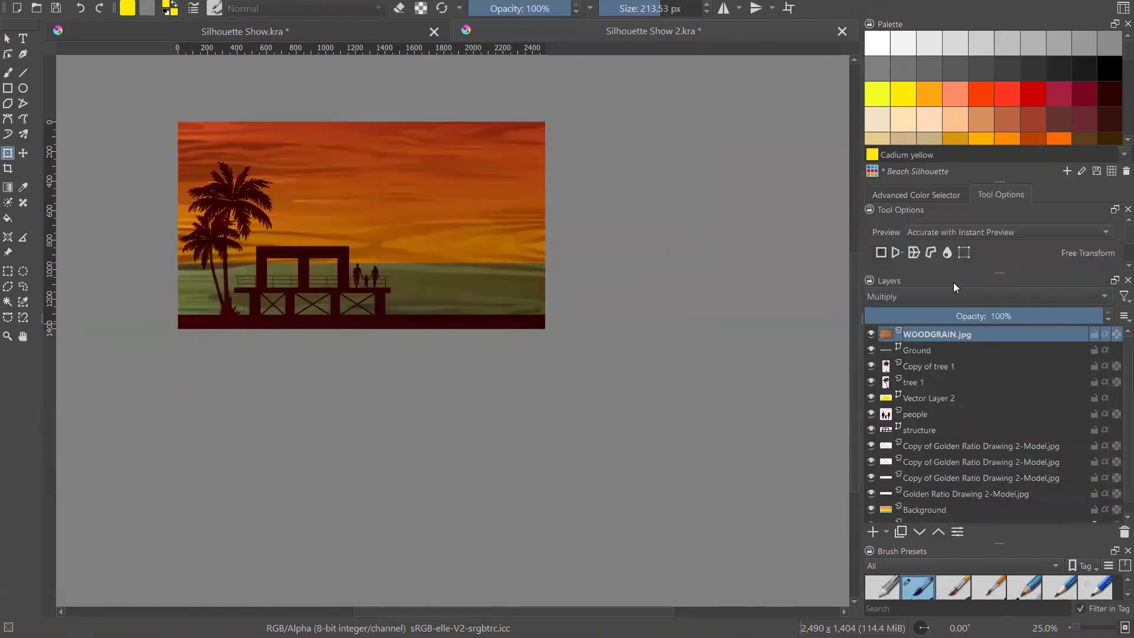
pyautogui.scroll(-2, 1016, 298)
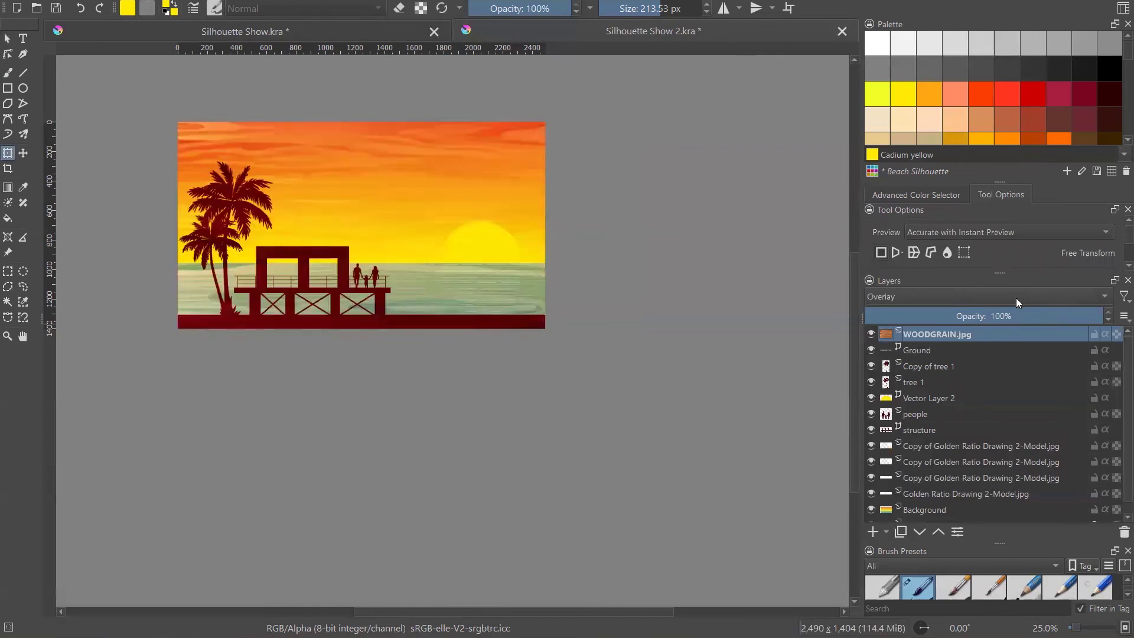
pyautogui.scroll(-3, 1015, 298)
pyautogui.scroll(-2, 1016, 297)
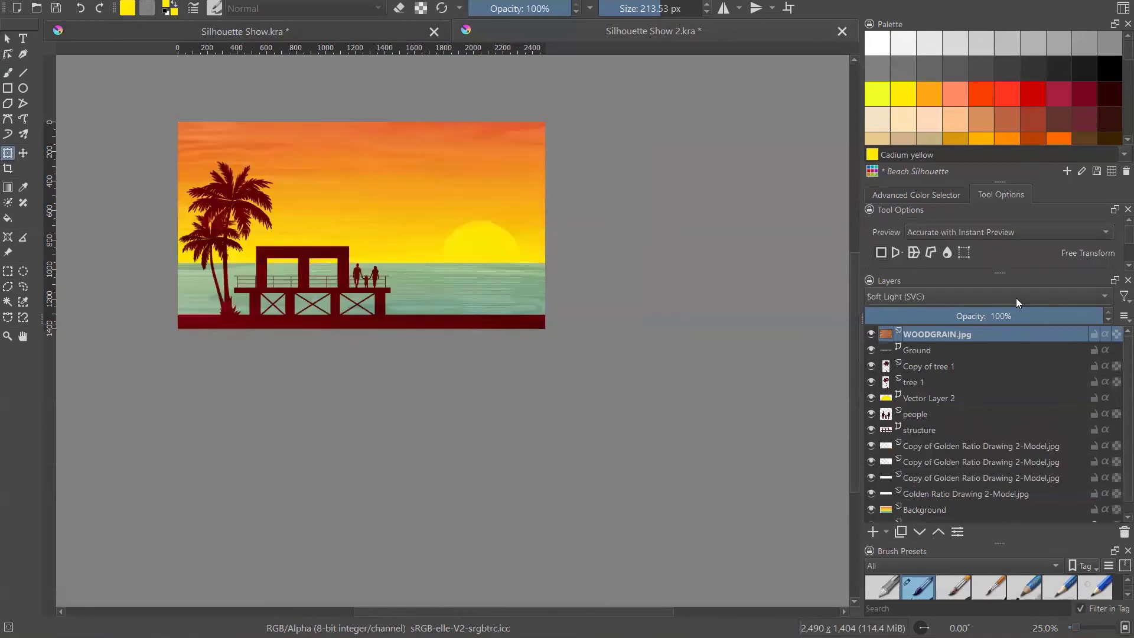
pyautogui.scroll(2, 1016, 297)
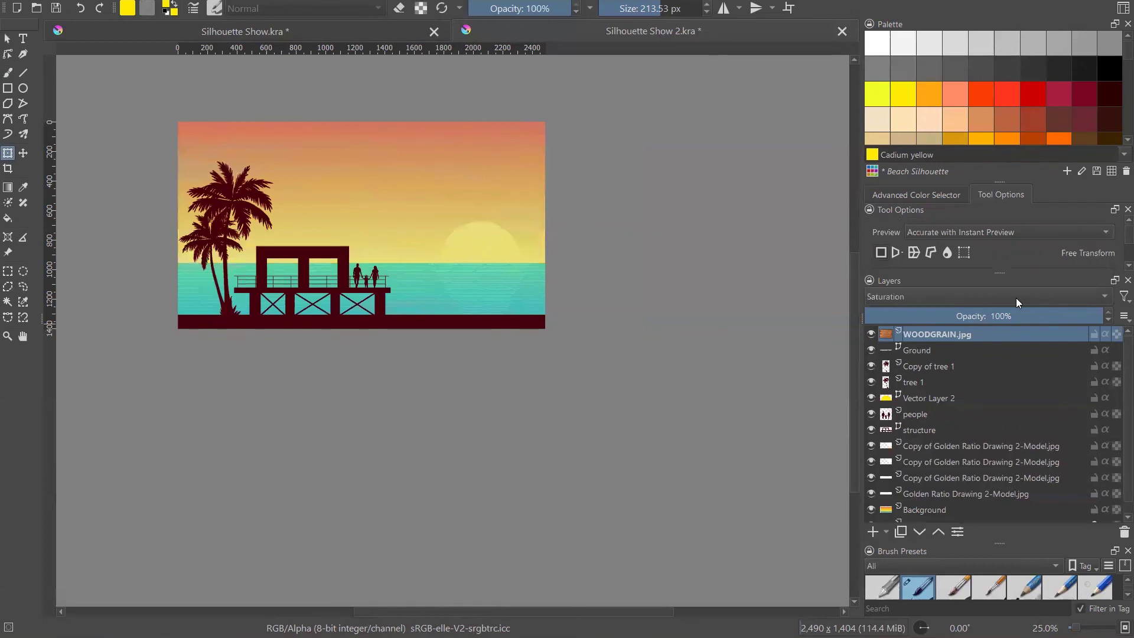
pyautogui.scroll(-1, 1016, 297)
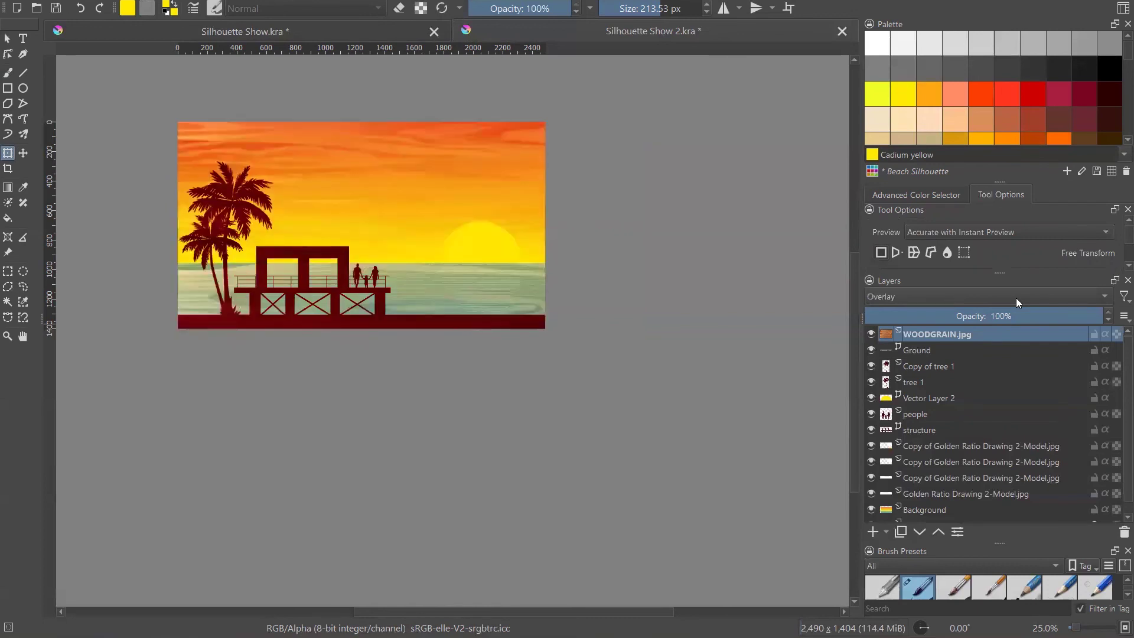
pyautogui.scroll(-4, 1016, 297)
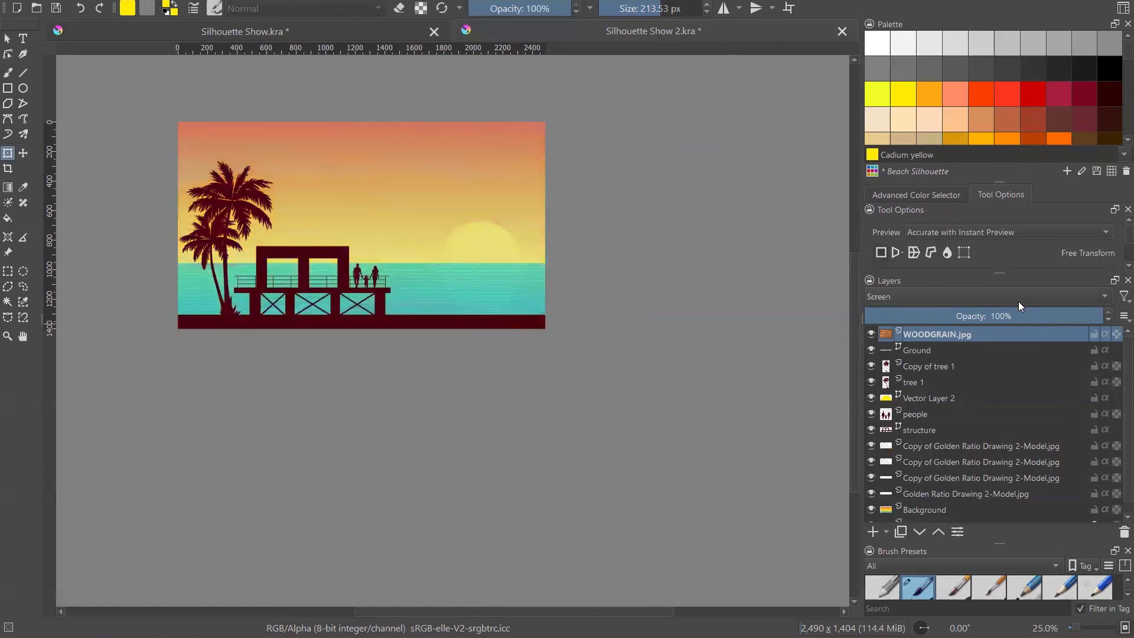
pyautogui.scroll(-3, 1018, 301)
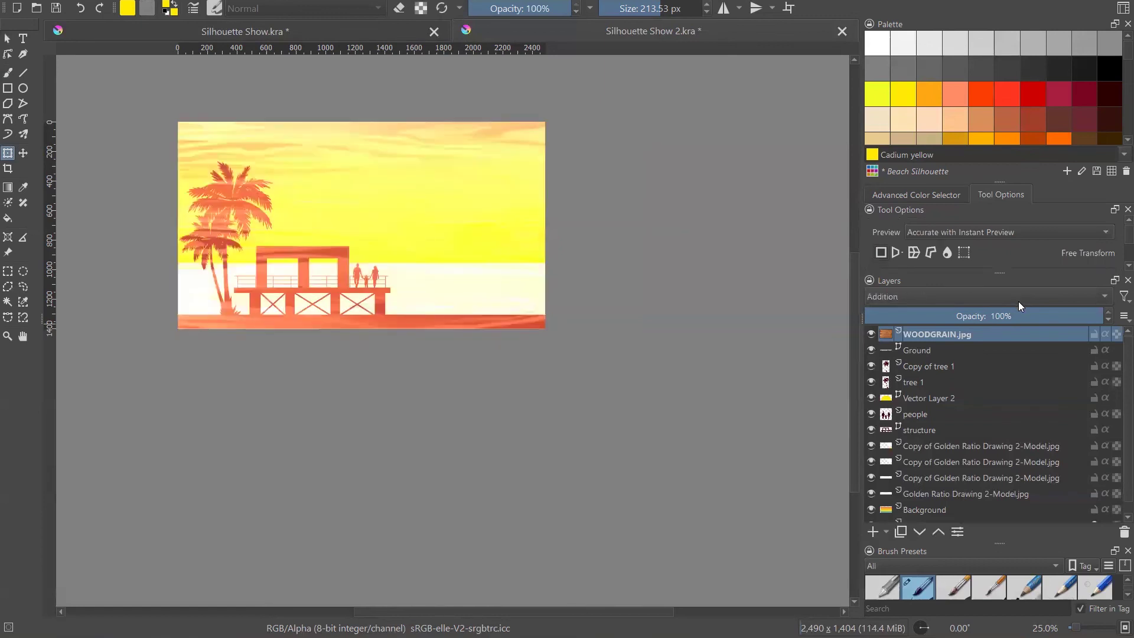
pyautogui.scroll(-3, 1018, 301)
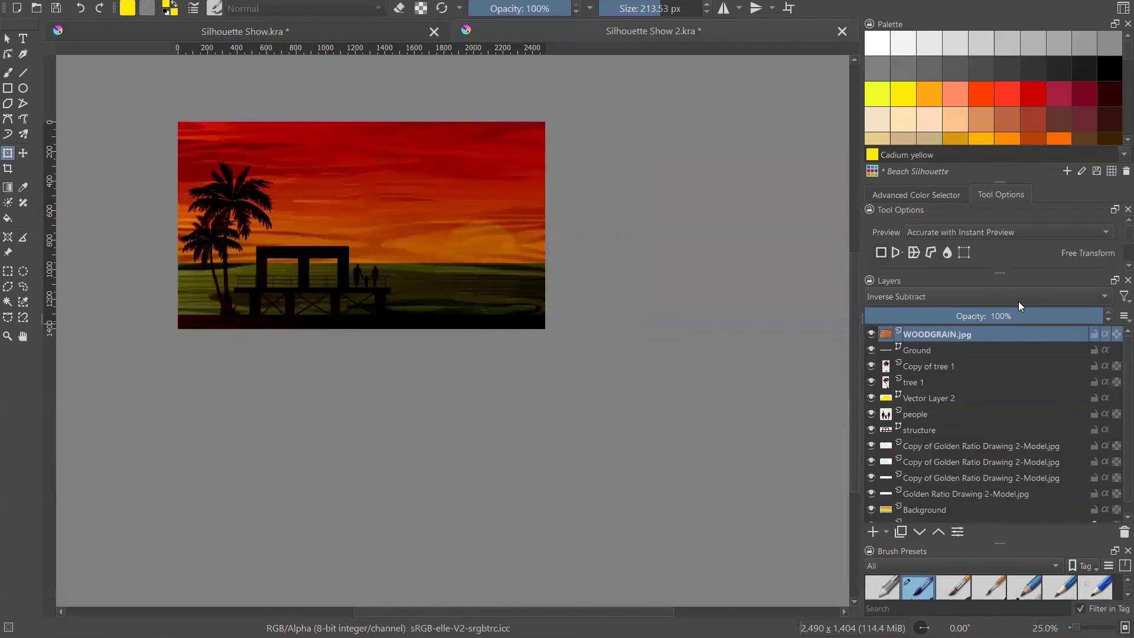
pyautogui.scroll(-2, 1019, 301)
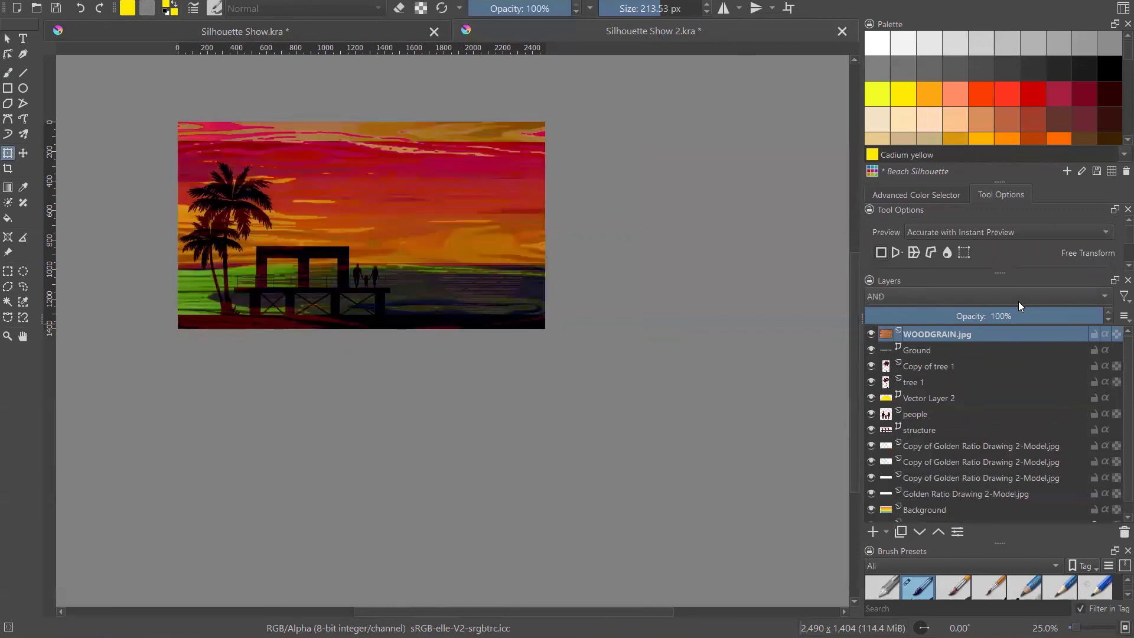
pyautogui.scroll(-3, 1019, 302)
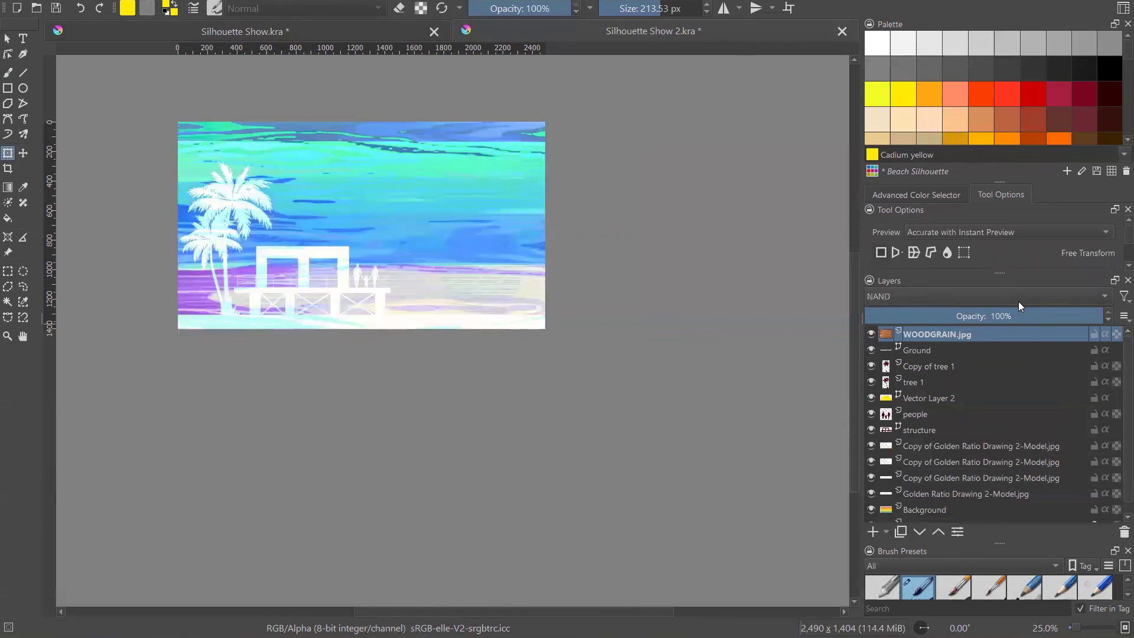
pyautogui.scroll(-4, 1018, 302)
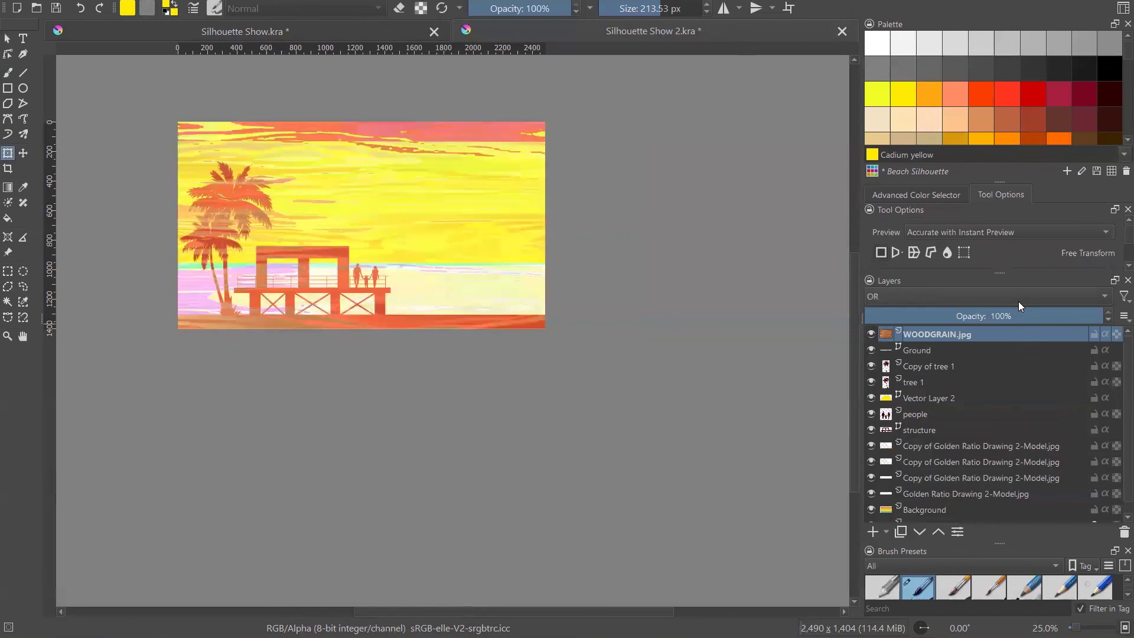
pyautogui.scroll(-4, 1018, 301)
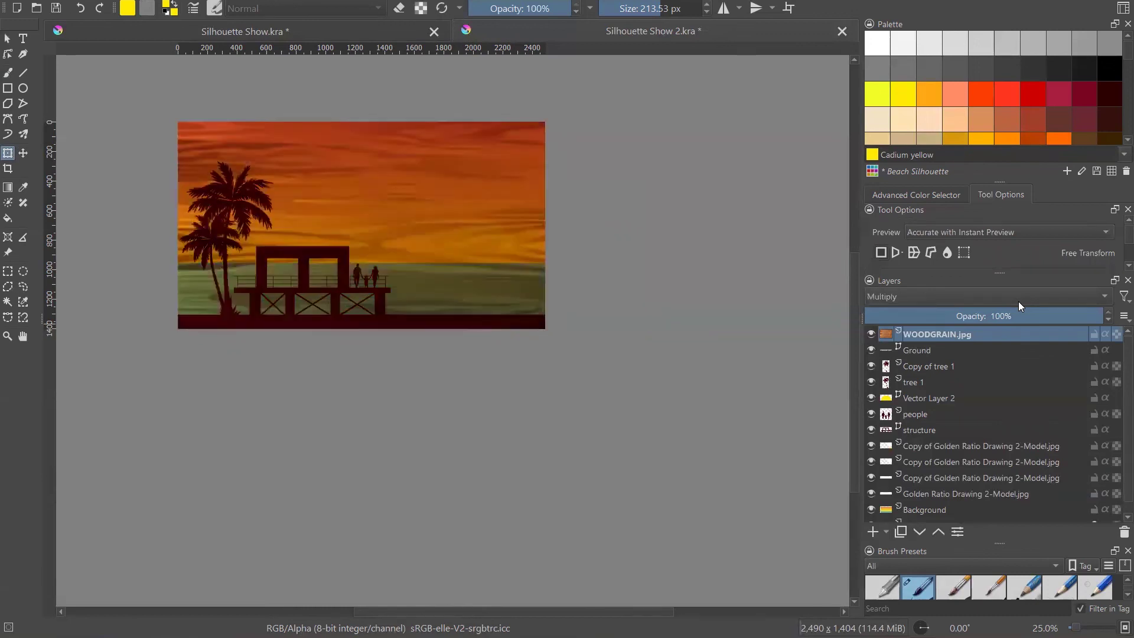
pyautogui.scroll(-2, 1018, 301)
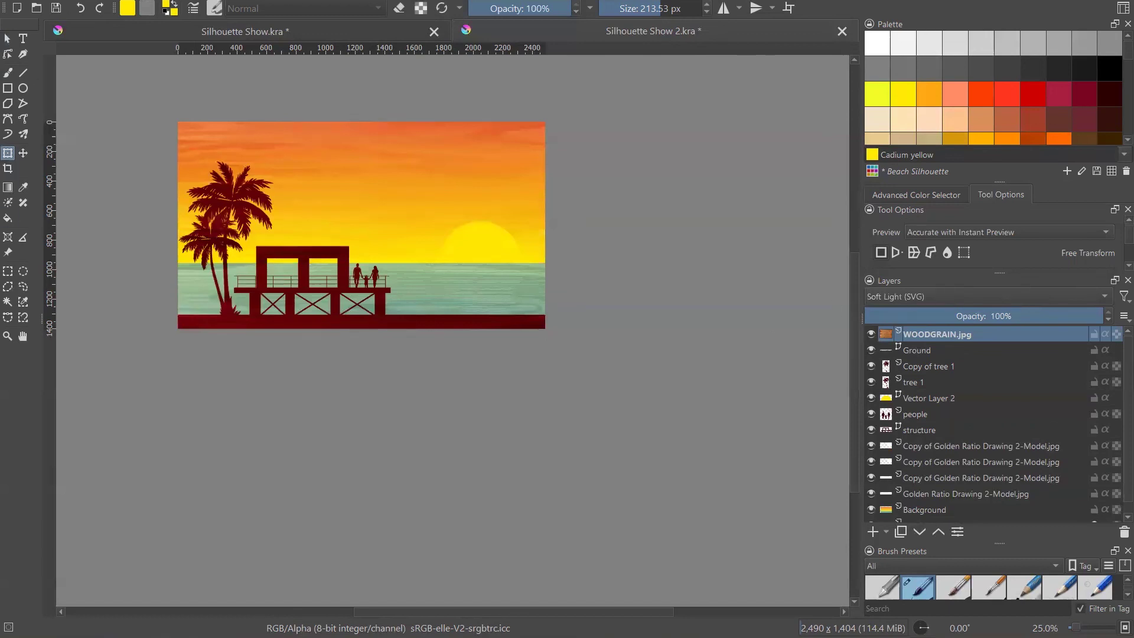
pyautogui.click(7, 39)
pyautogui.scroll(-1, 500, 170)
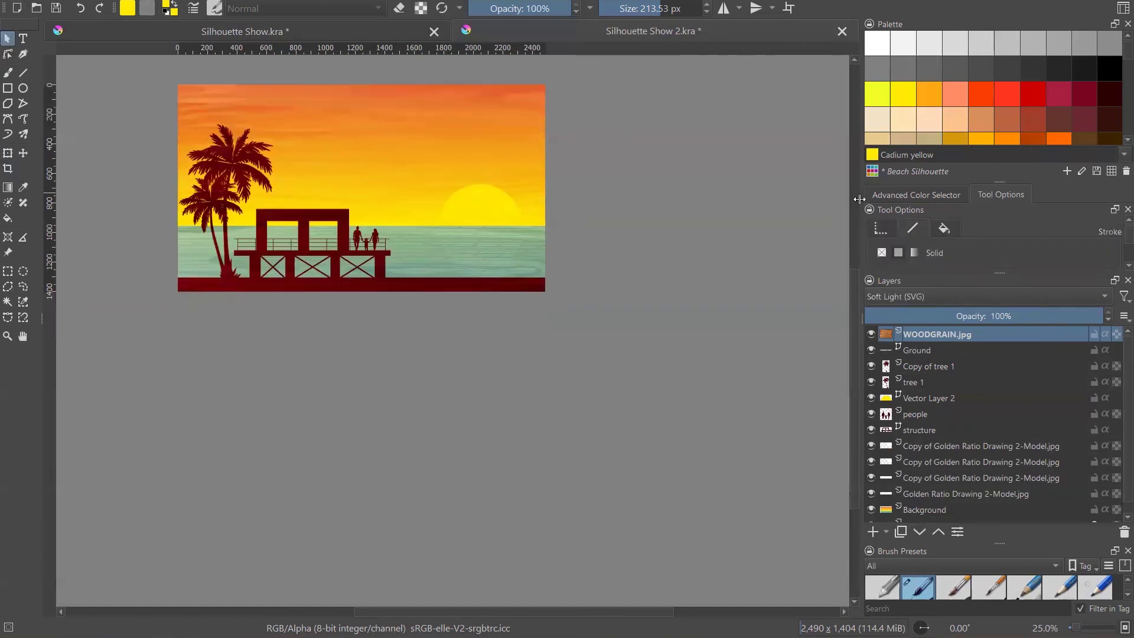
pyautogui.scroll(3, 671, 209)
pyautogui.scroll(-3, 352, 213)
pyautogui.scroll(2, 361, 201)
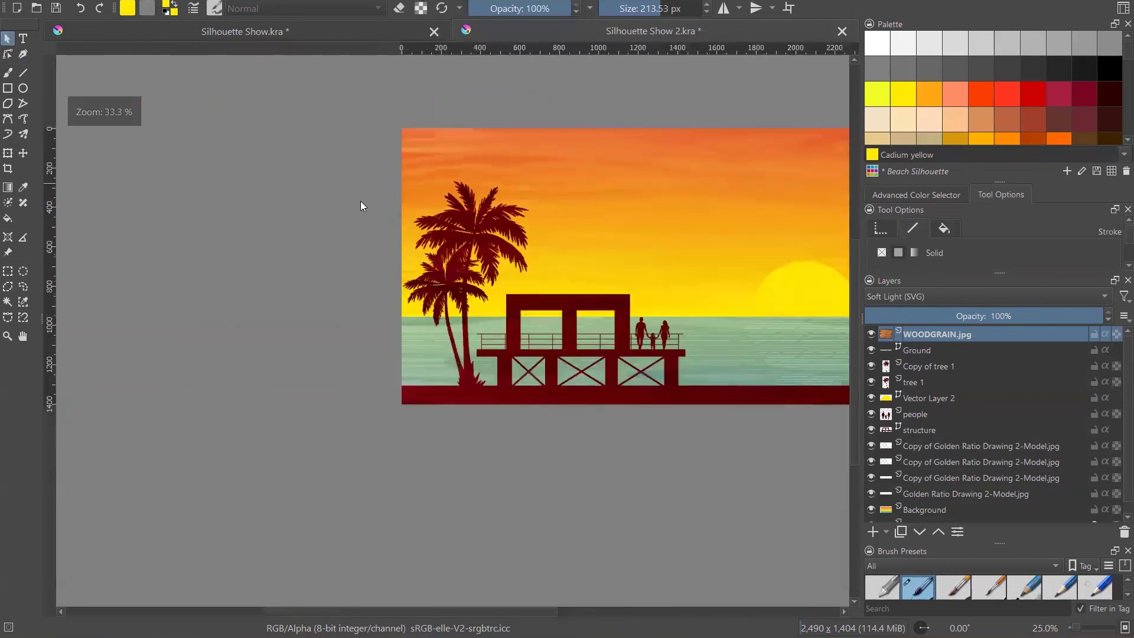
pyautogui.scroll(-1, 358, 289)
pyautogui.scroll(-1, 358, 289)
pyautogui.scroll(1, 674, 300)
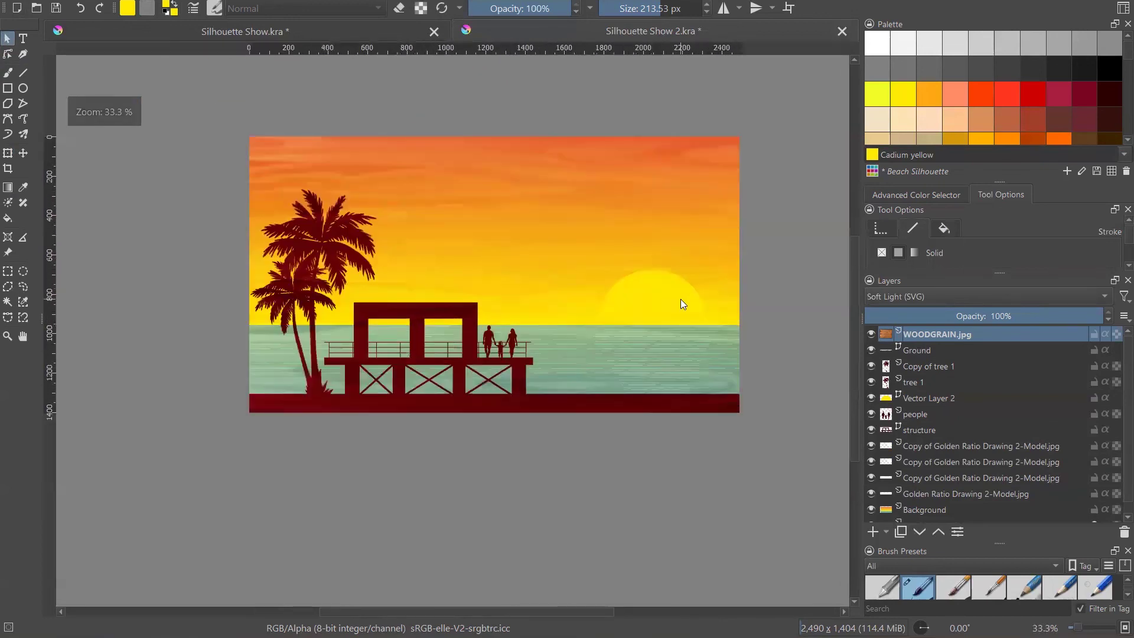
pyautogui.click(7, 271)
pyautogui.moveTo(242, 324); pyautogui.dragTo(511, 508)
pyautogui.scroll(-2, 561, 378)
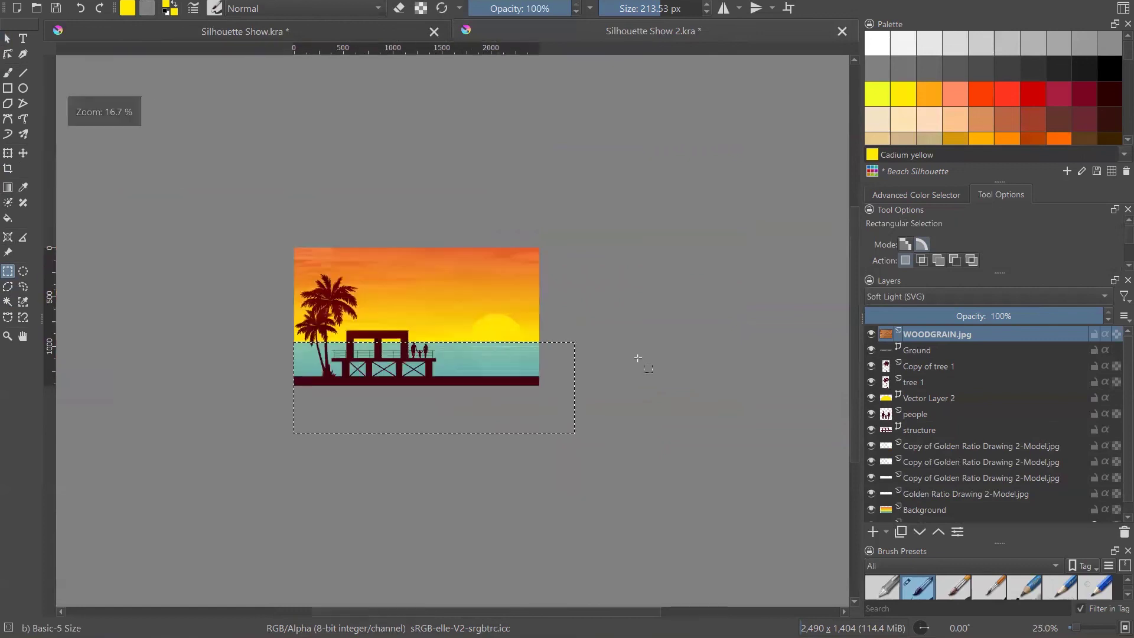
pyautogui.click(7, 37)
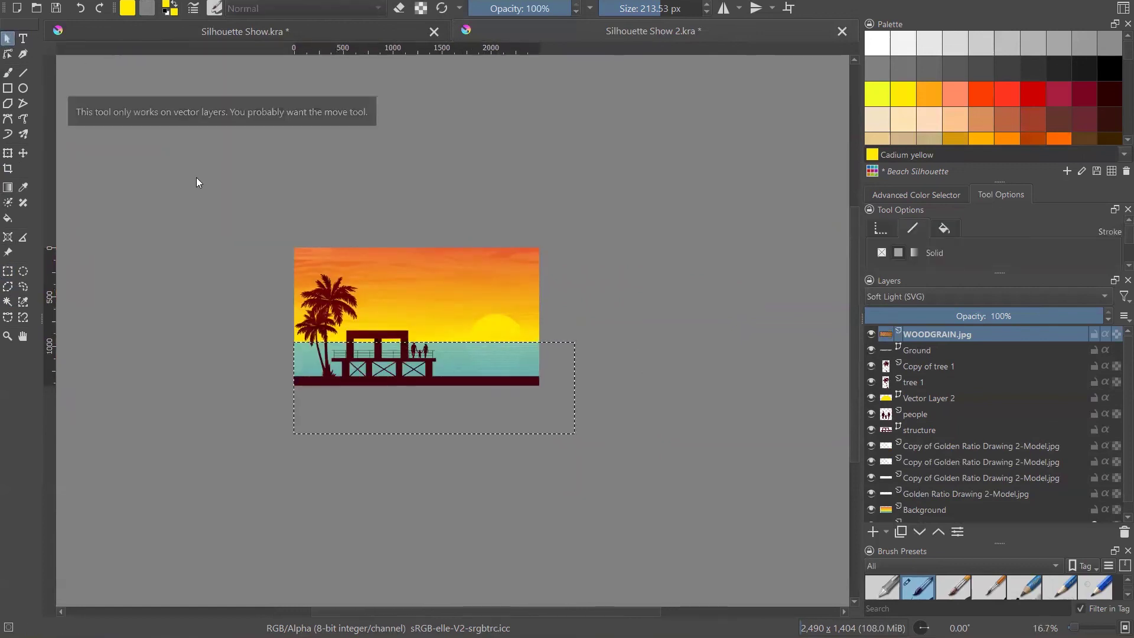
pyautogui.hotkey('ctrl', 'shift', 'a')
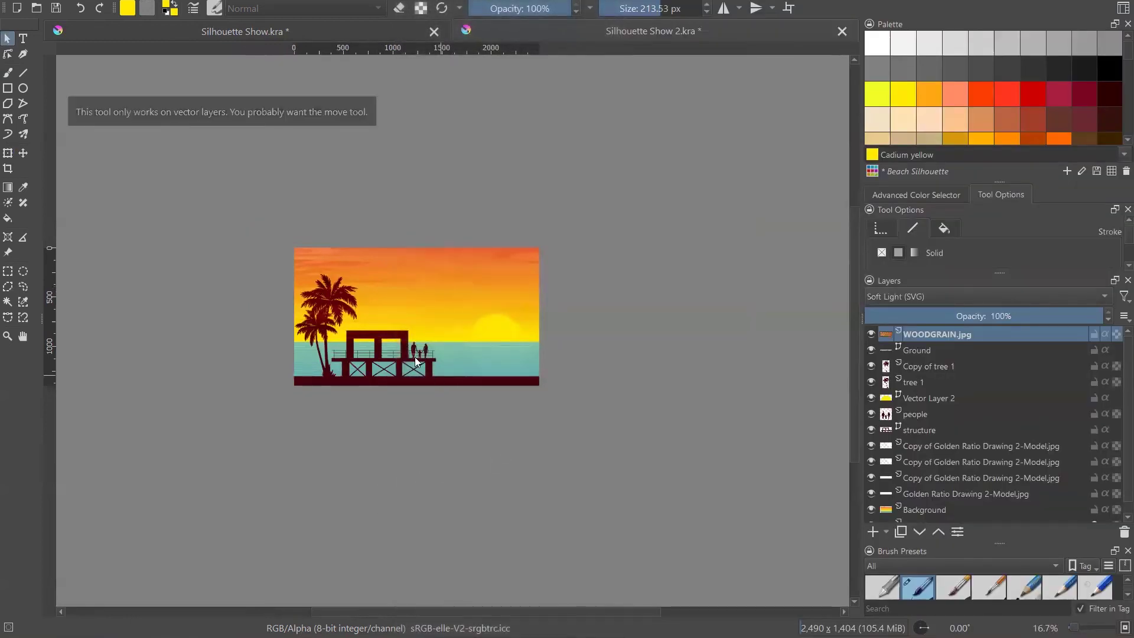
# - Duplicate WOODGRAIN.jpg and squash the copy to span from the horizon to the image bottom
pyautogui.rightClick(923, 333)
pyautogui.click(994, 93)
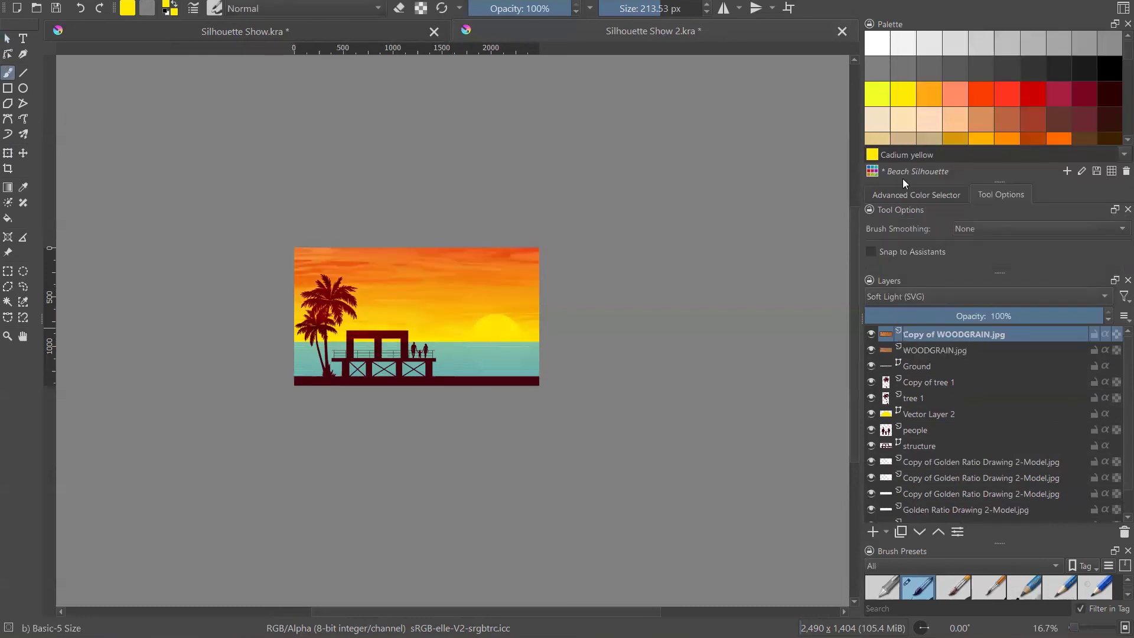
pyautogui.click(7, 153)
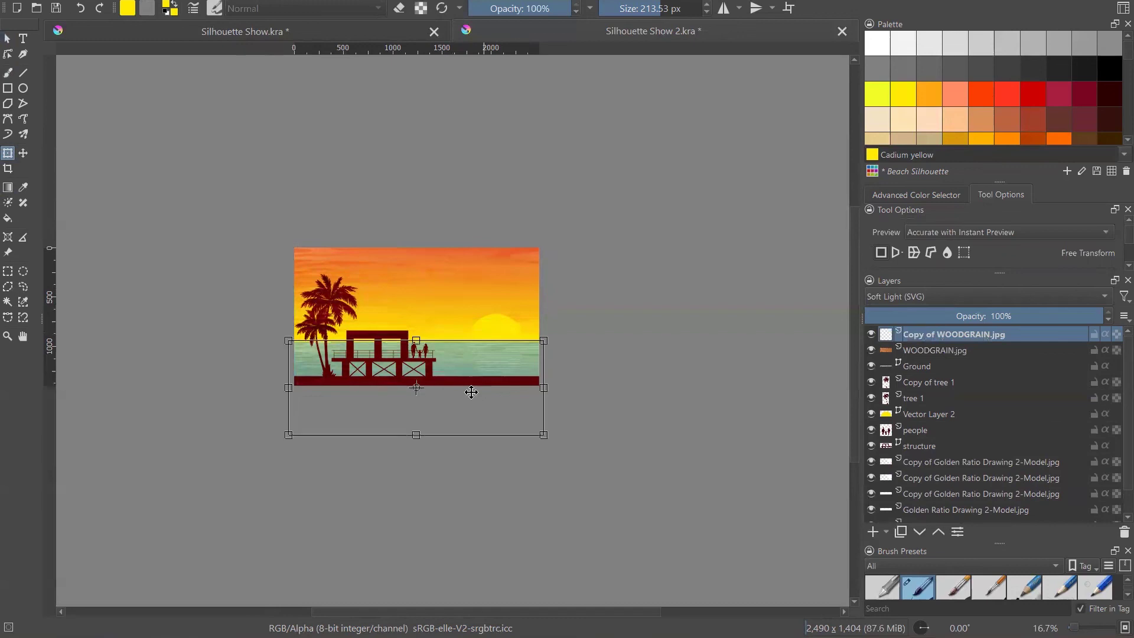
pyautogui.scroll(2, 456, 390)
pyautogui.scroll(2, 455, 390)
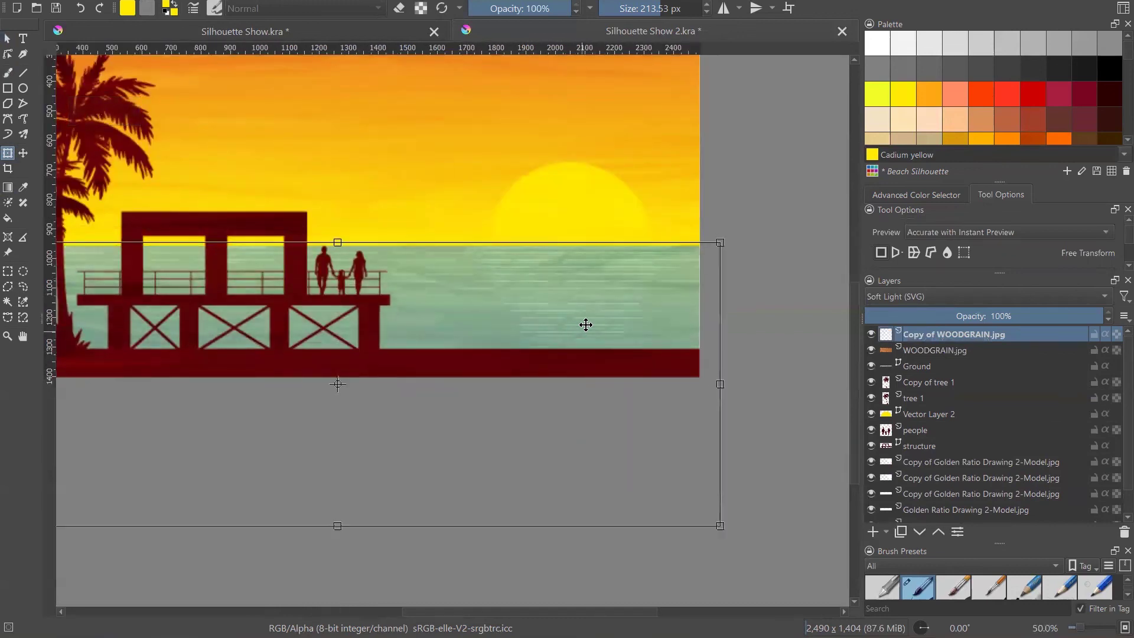
pyautogui.scroll(-1, 582, 366)
pyautogui.moveTo(442, 447); pyautogui.dragTo(444, 348)
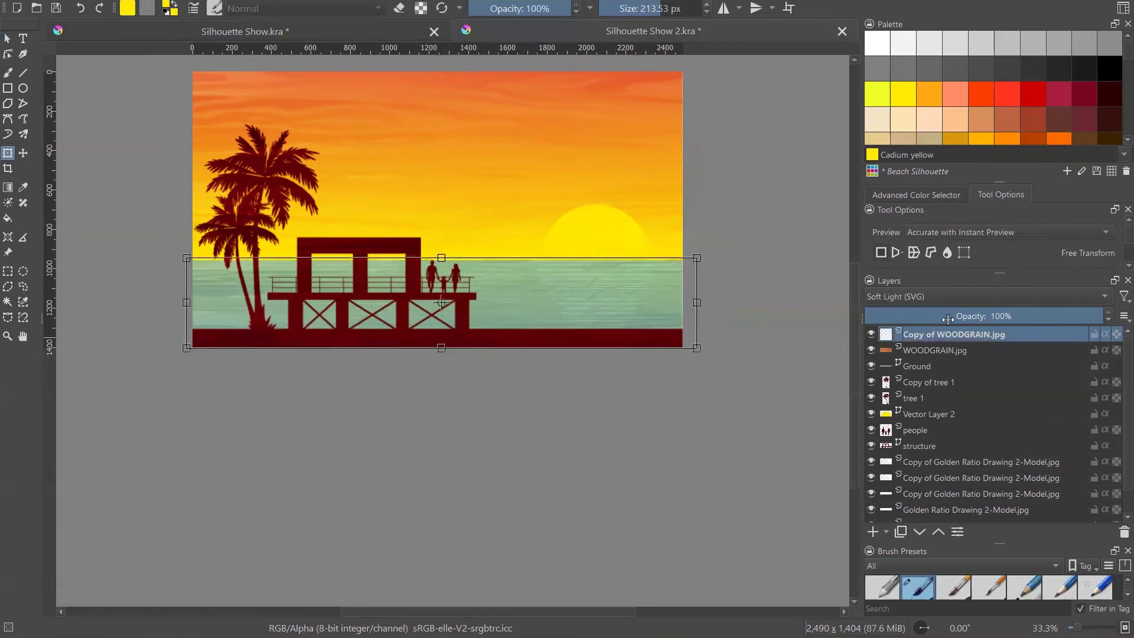
pyautogui.click(988, 297)
pyautogui.press('Escape')
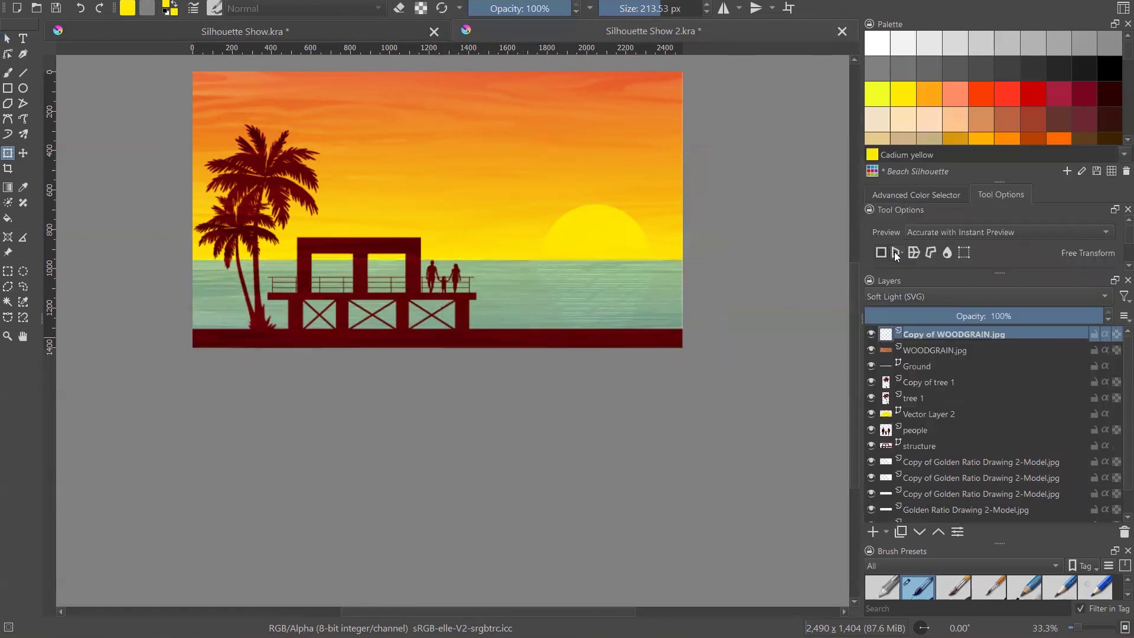
# - After trying Multiply and Overlay, set the copy to Soft Light (SVG) at 61% opacity
pyautogui.scroll(-2, 936, 292)
pyautogui.scroll(-2, 937, 292)
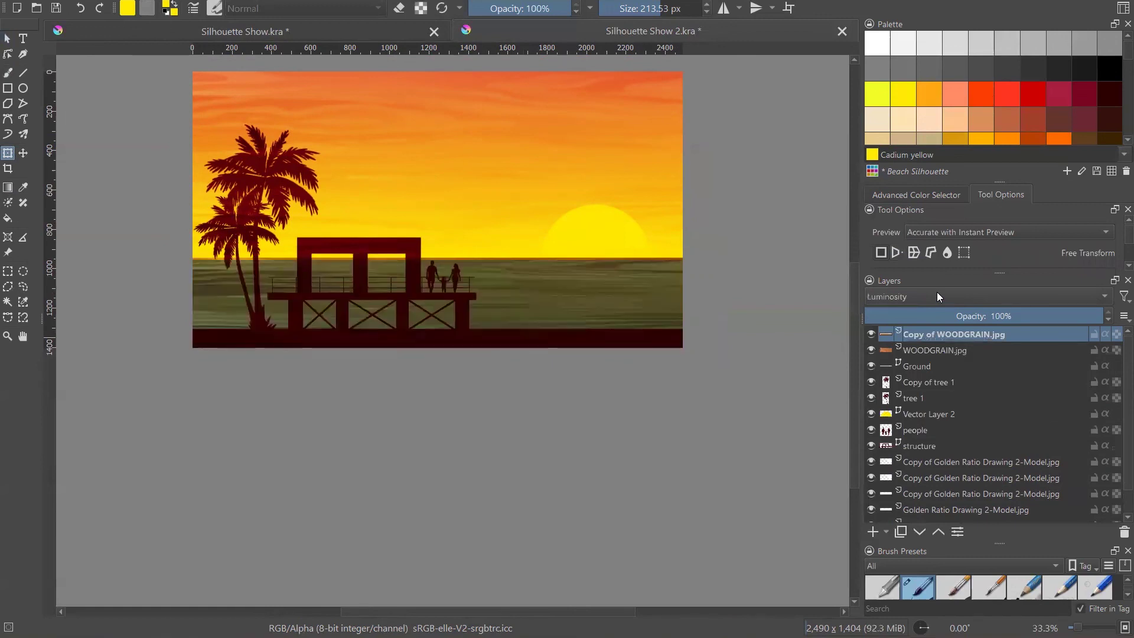
pyautogui.scroll(-2, 937, 292)
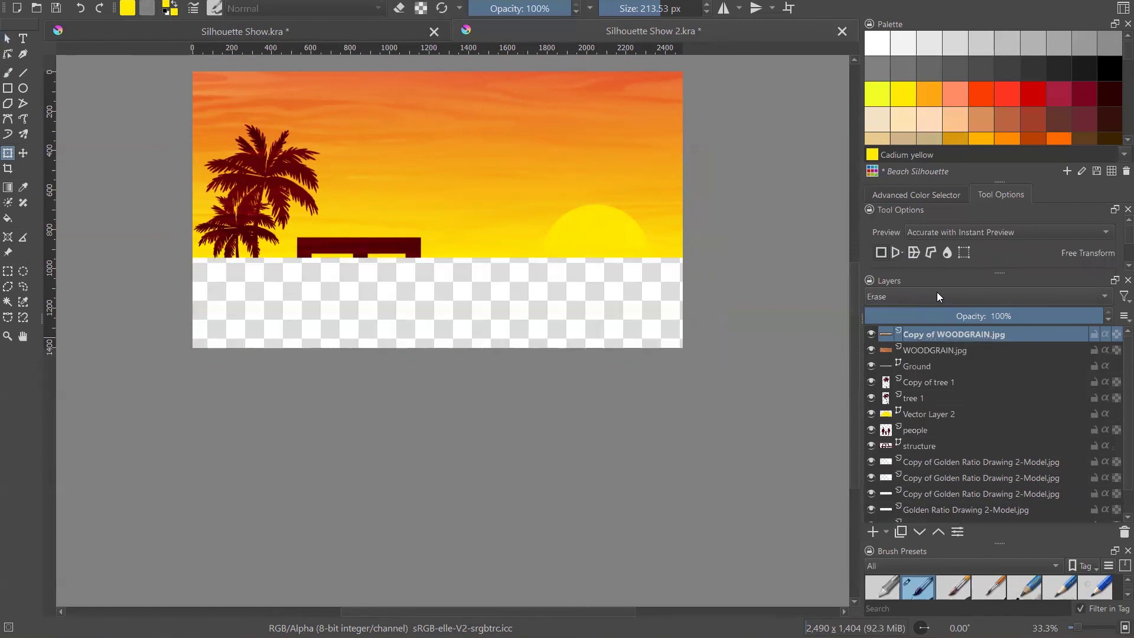
pyautogui.scroll(-2, 937, 292)
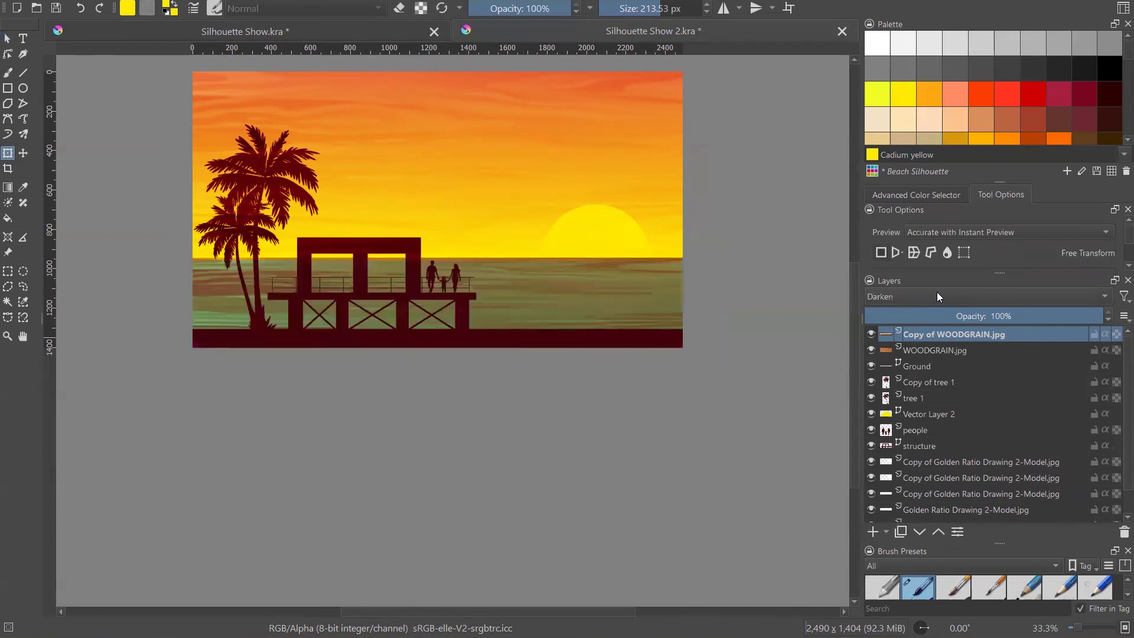
pyautogui.scroll(-2, 936, 292)
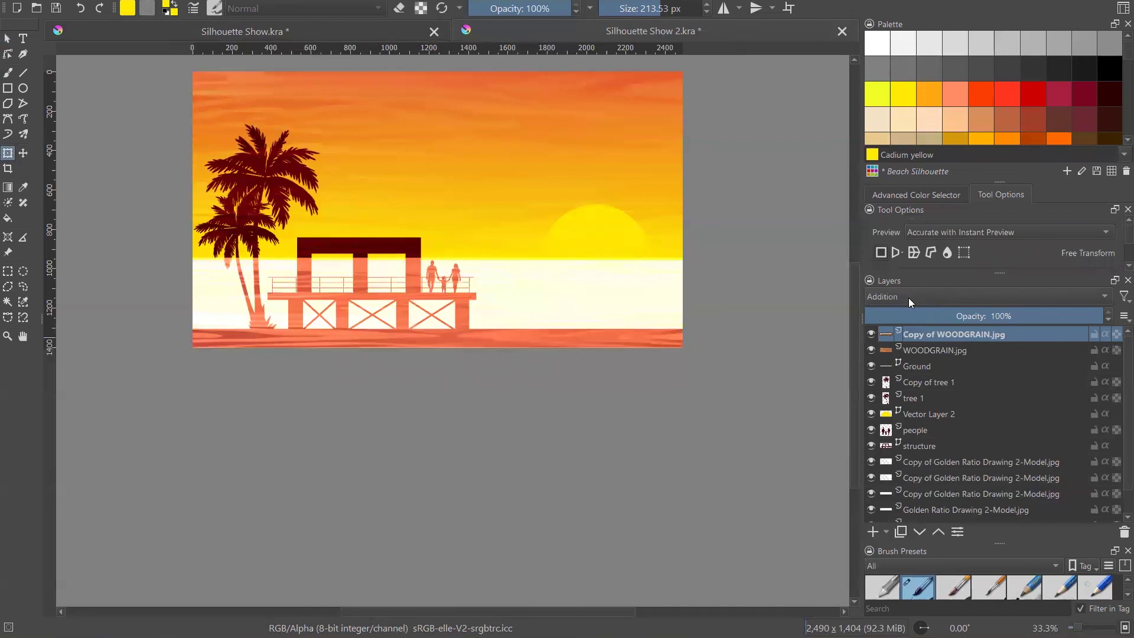
pyautogui.click(910, 296)
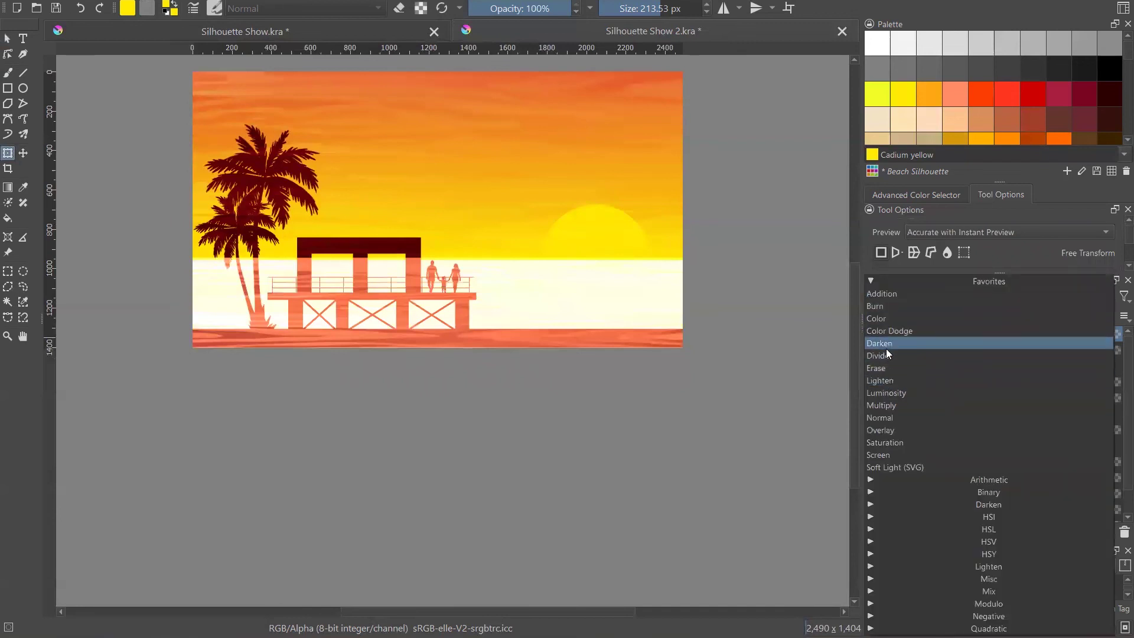
pyautogui.click(886, 404)
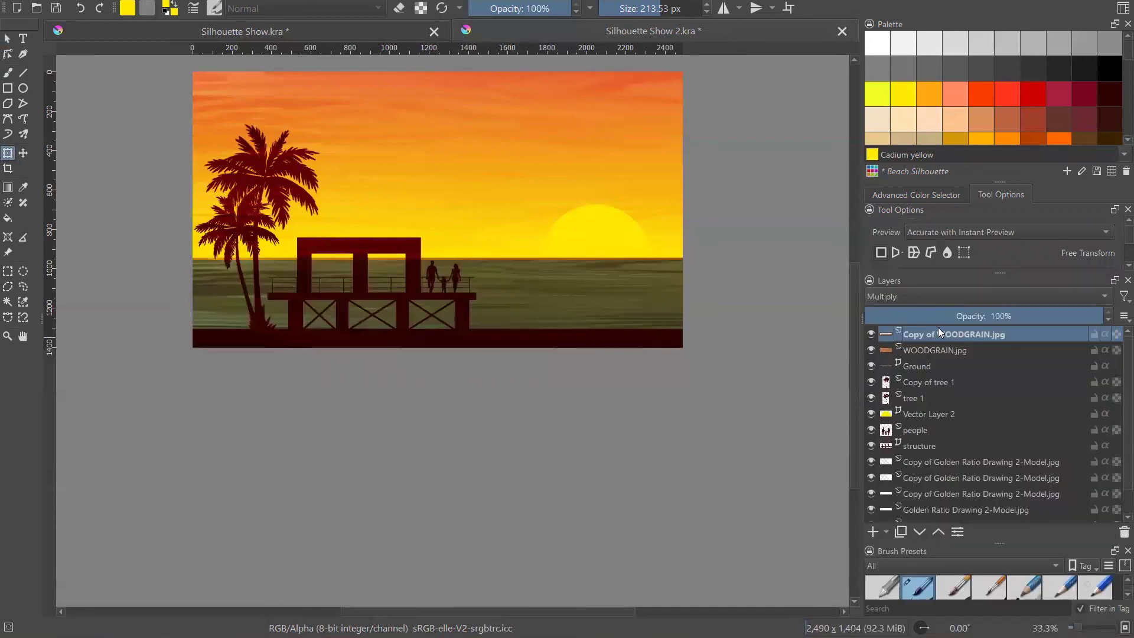
pyautogui.scroll(-1, 943, 297)
pyautogui.scroll(-3, 942, 298)
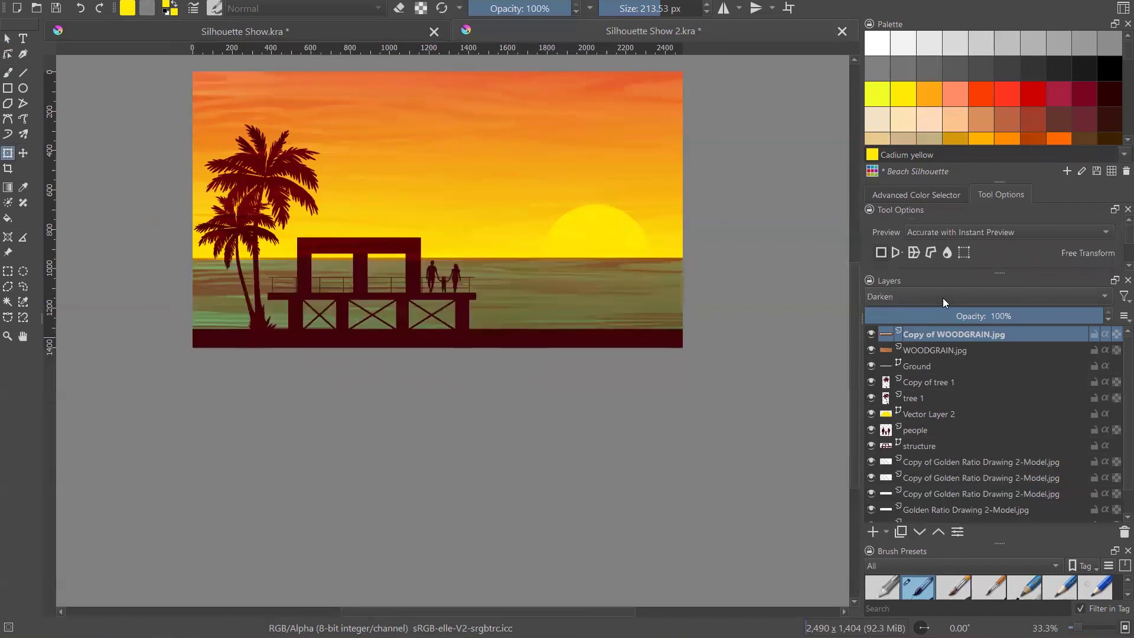
pyautogui.click(943, 298)
pyautogui.click(902, 382)
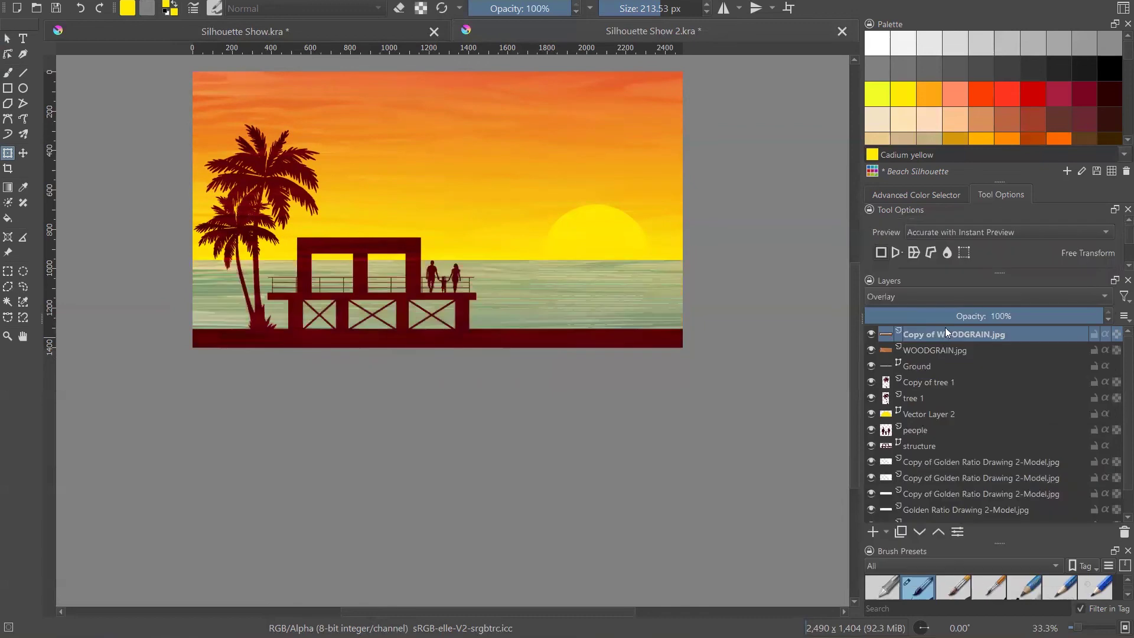
pyautogui.click(966, 296)
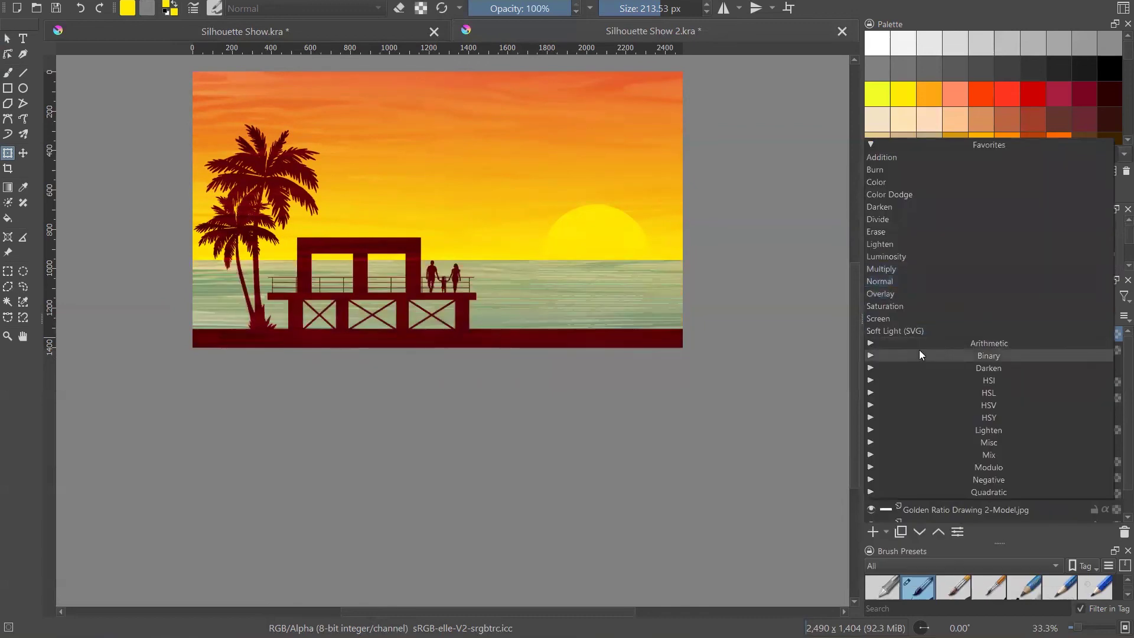
pyautogui.click(921, 331)
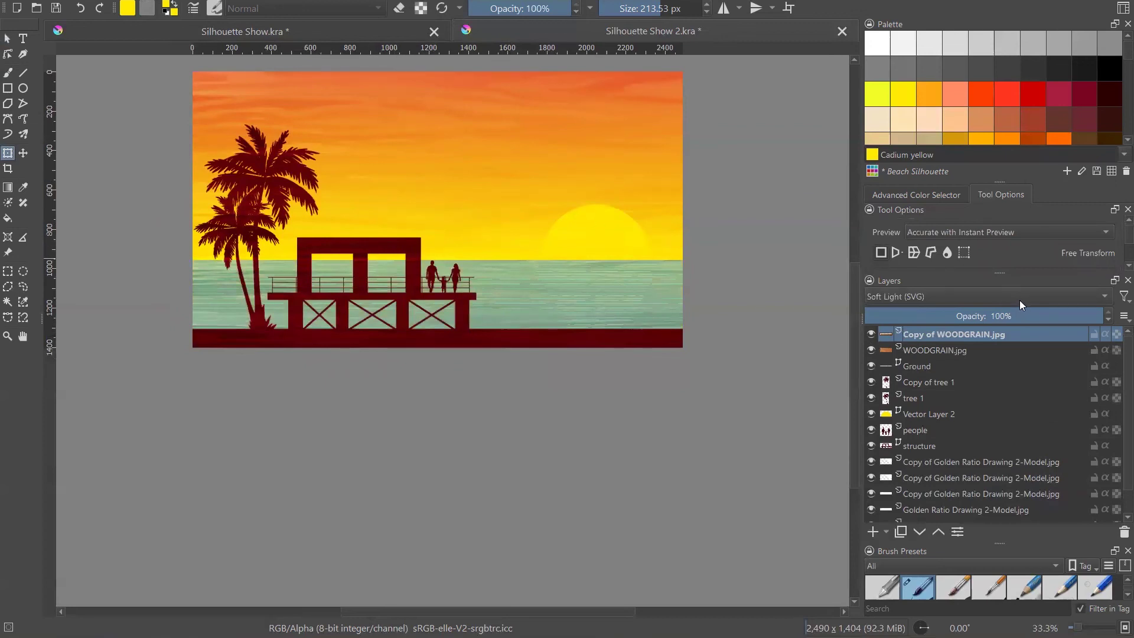
pyautogui.click(1027, 316)
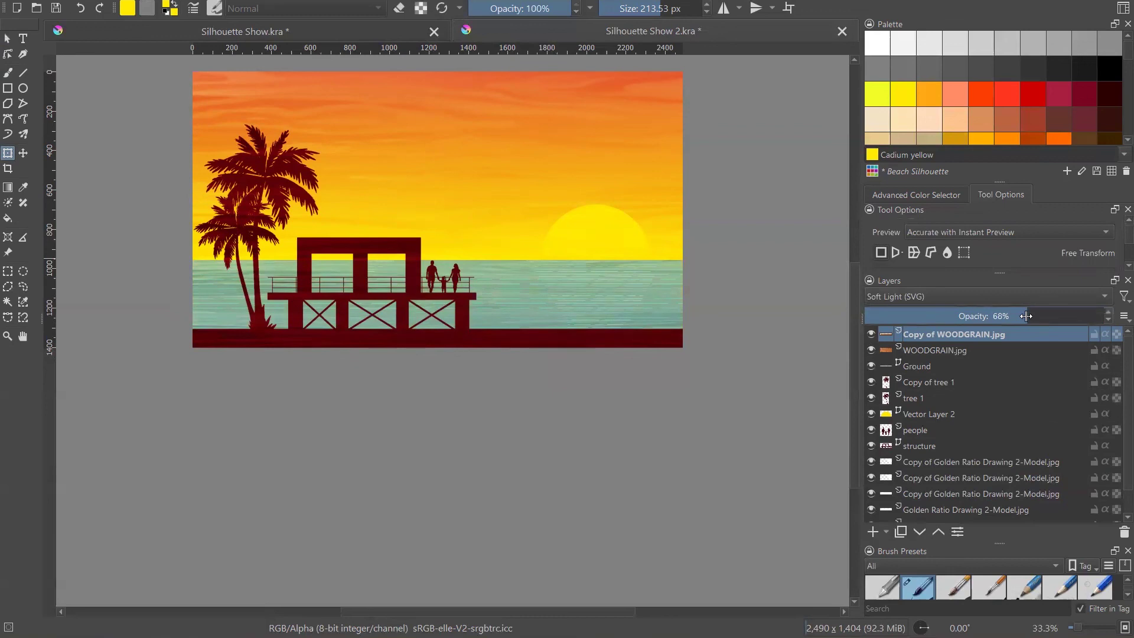
pyautogui.click(1009, 317)
# - Pull the woodgrain copy's top edge down to the horizon line
pyautogui.click(8, 153)
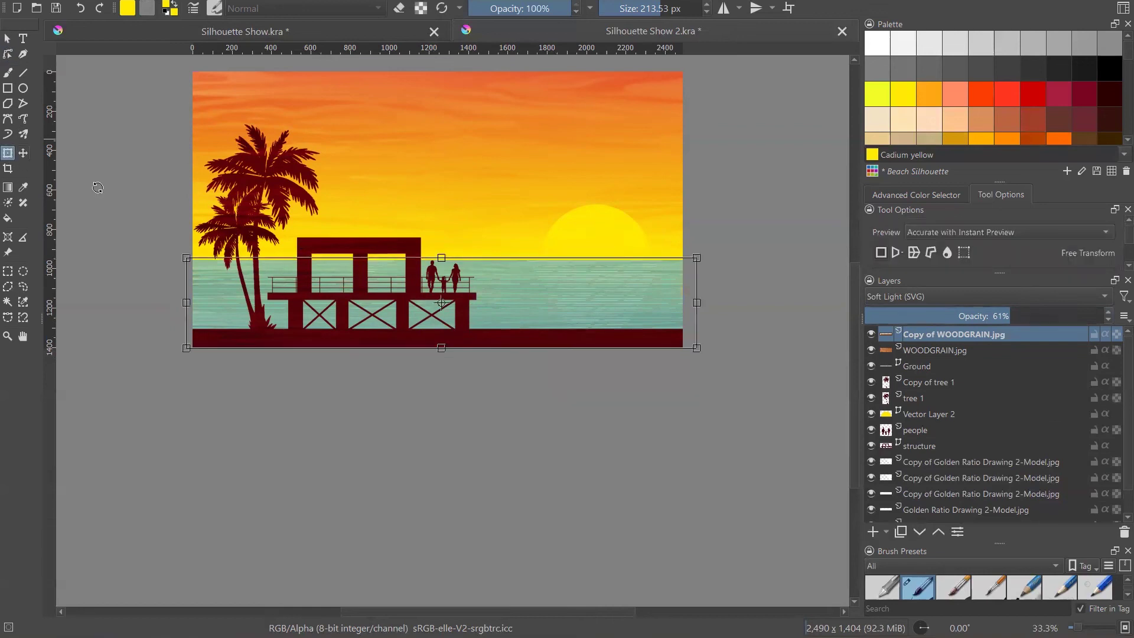
pyautogui.scroll(2, 440, 257)
pyautogui.moveTo(438, 247); pyautogui.dragTo(441, 252)
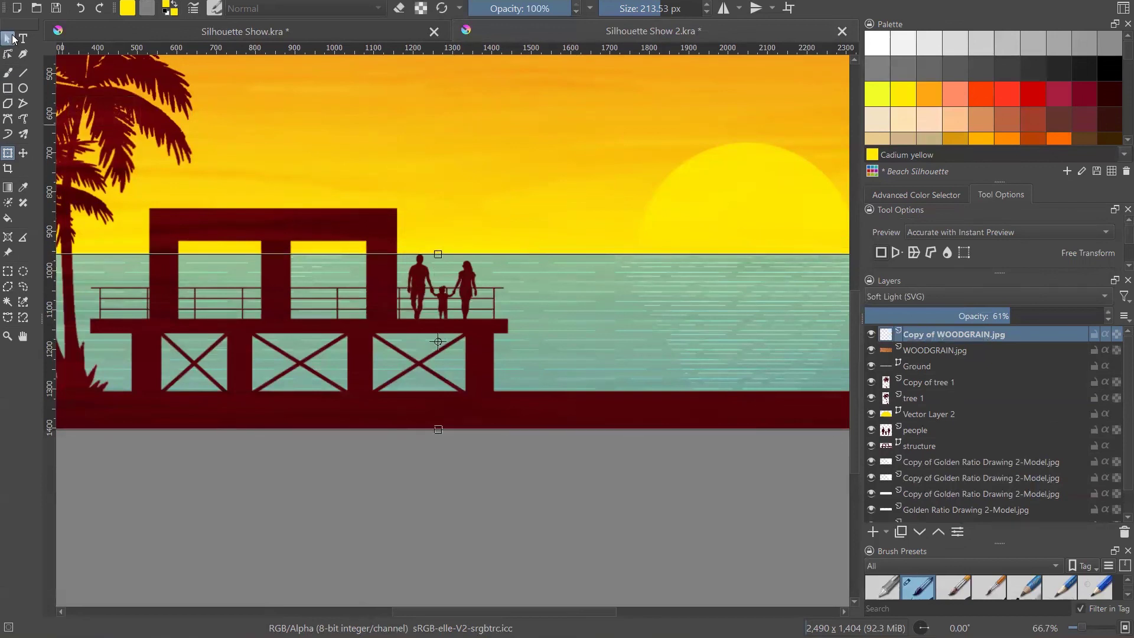
pyautogui.press('-')
pyautogui.press('-')
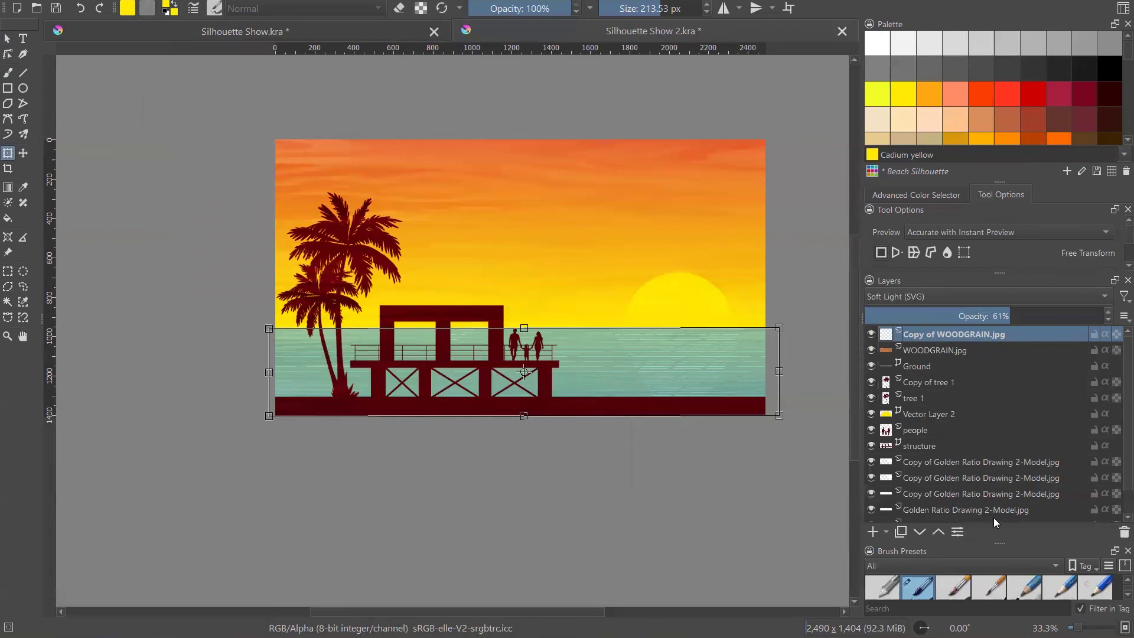
# - Apply the resize and lower the woodgrain copy to the bottom of the layer stack
pyautogui.click(925, 533)
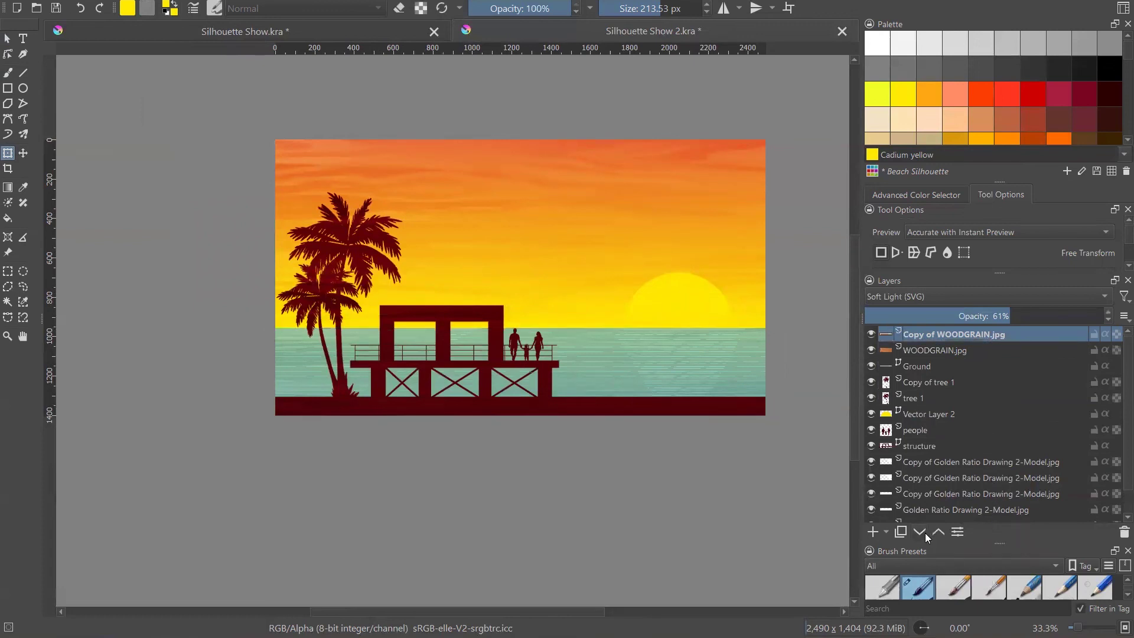
pyautogui.click(925, 533)
pyautogui.click(923, 533)
pyautogui.click(923, 533)
pyautogui.click(924, 533)
pyautogui.click(924, 532)
pyautogui.click(924, 533)
pyautogui.click(923, 533)
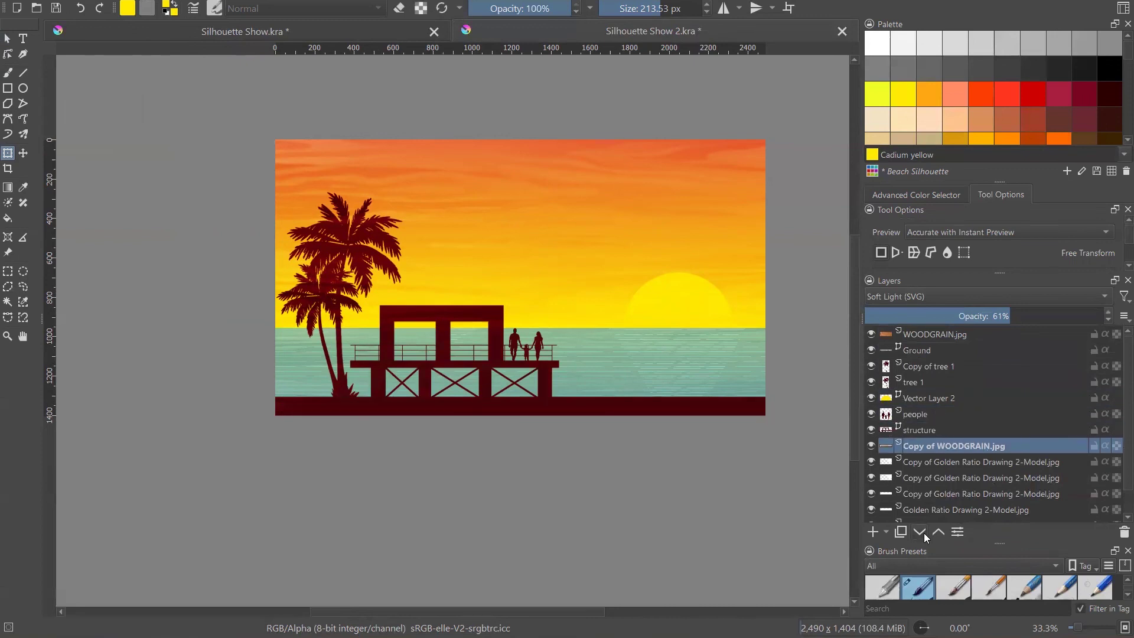
pyautogui.click(924, 532)
pyautogui.click(924, 533)
pyautogui.click(924, 533)
pyautogui.click(923, 533)
pyautogui.click(924, 533)
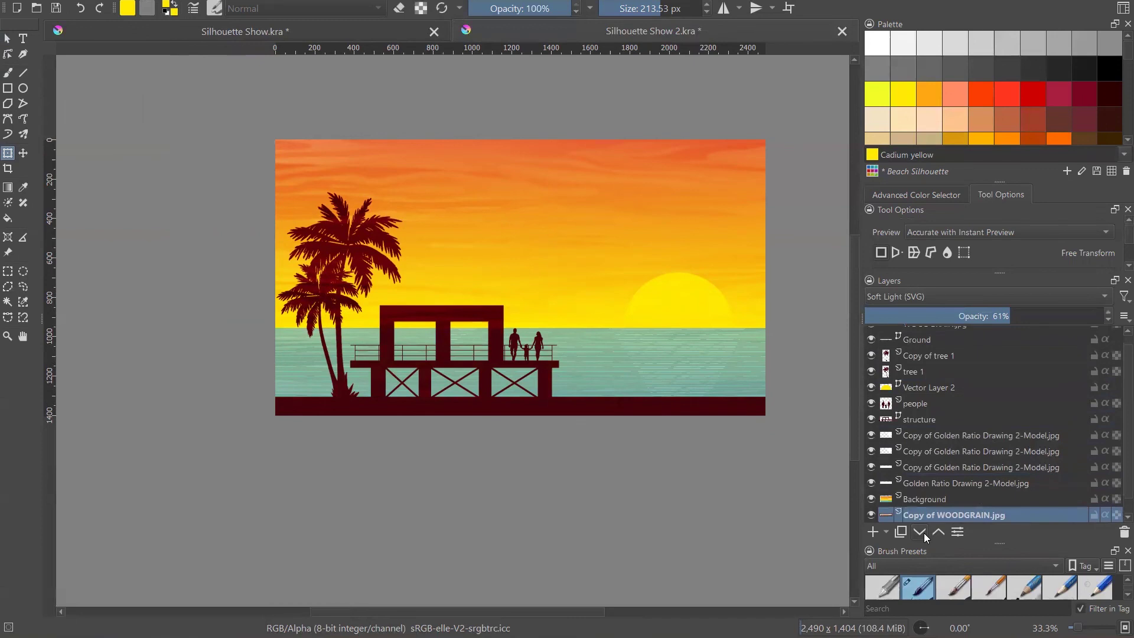
# - Raise the woodgrain copy back up to sit directly beneath WOODGRAIN.jpg, then switch artworks
pyautogui.click(939, 532)
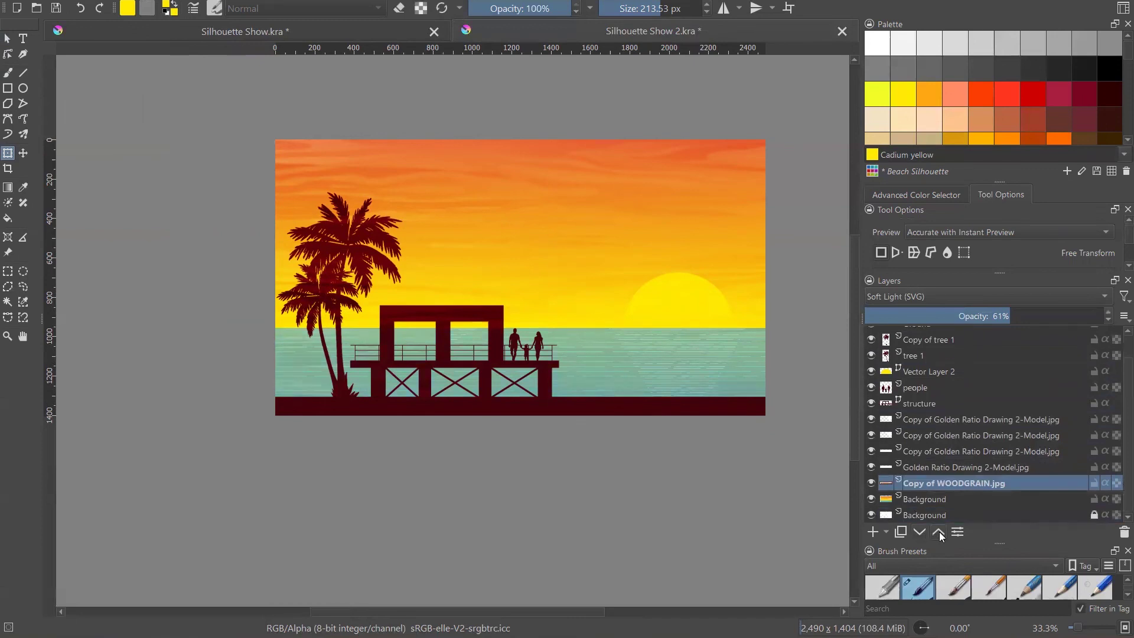
pyautogui.click(939, 531)
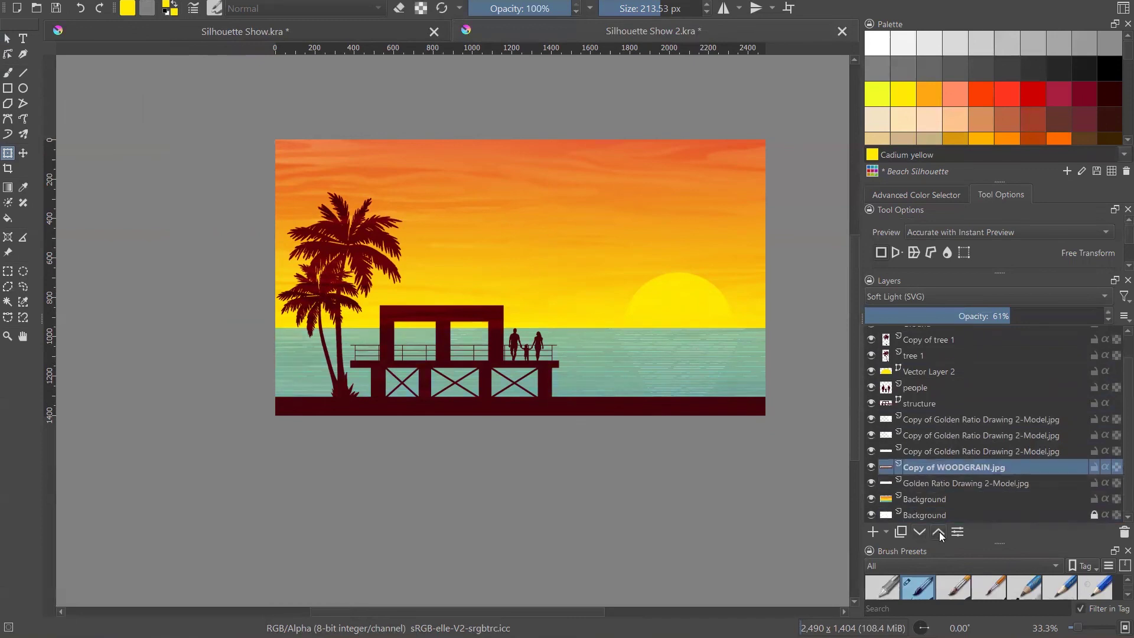
pyautogui.scroll(2, 467, 390)
pyautogui.scroll(-3, 467, 388)
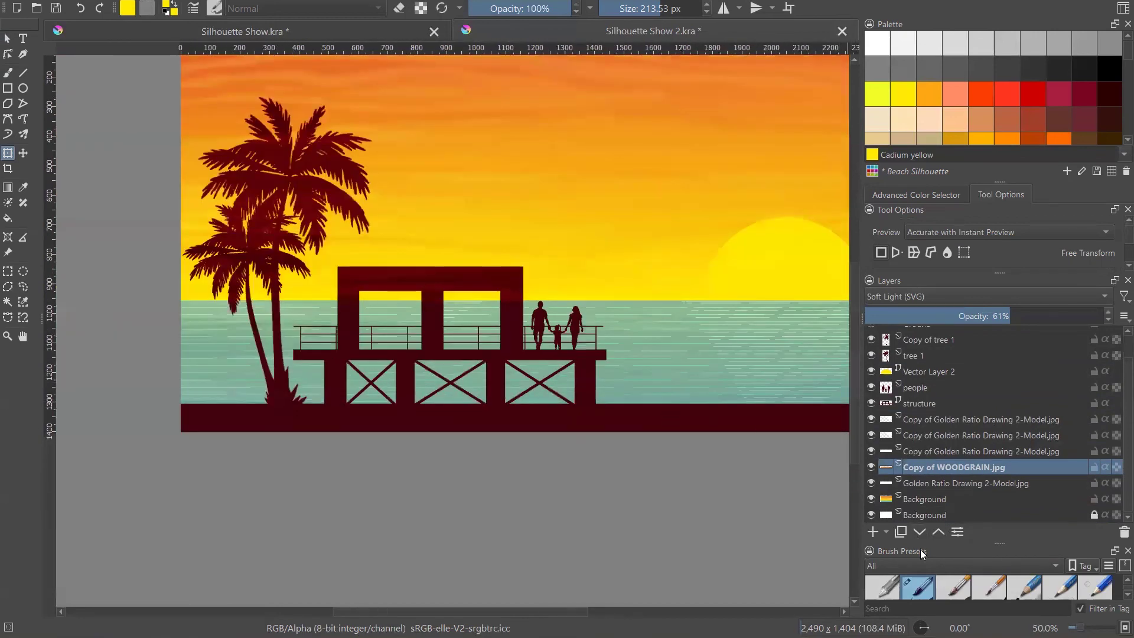
pyautogui.click(938, 531)
pyautogui.click(938, 531)
pyautogui.click(938, 531)
pyautogui.click(935, 534)
pyautogui.click(936, 534)
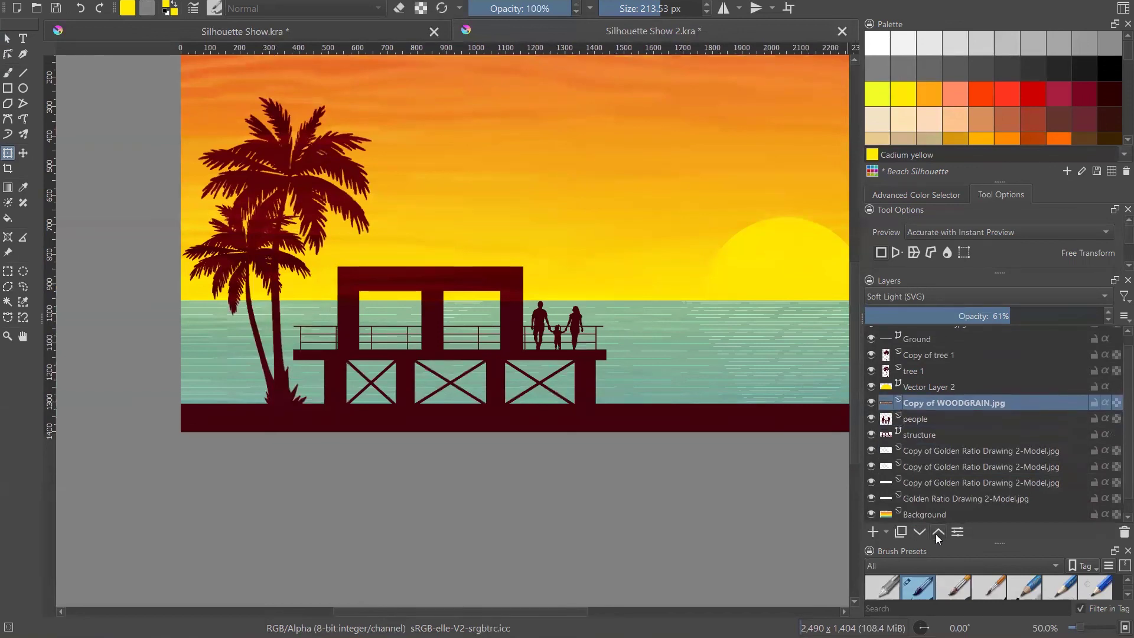
pyautogui.click(936, 534)
pyautogui.click(936, 534)
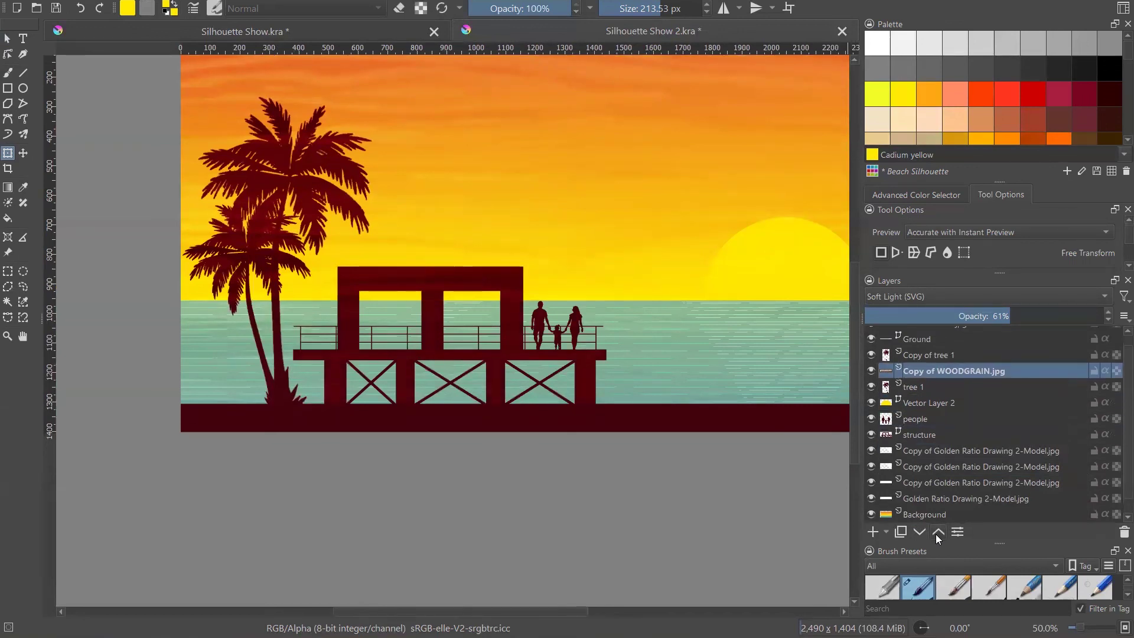
pyautogui.click(936, 534)
pyautogui.click(936, 534)
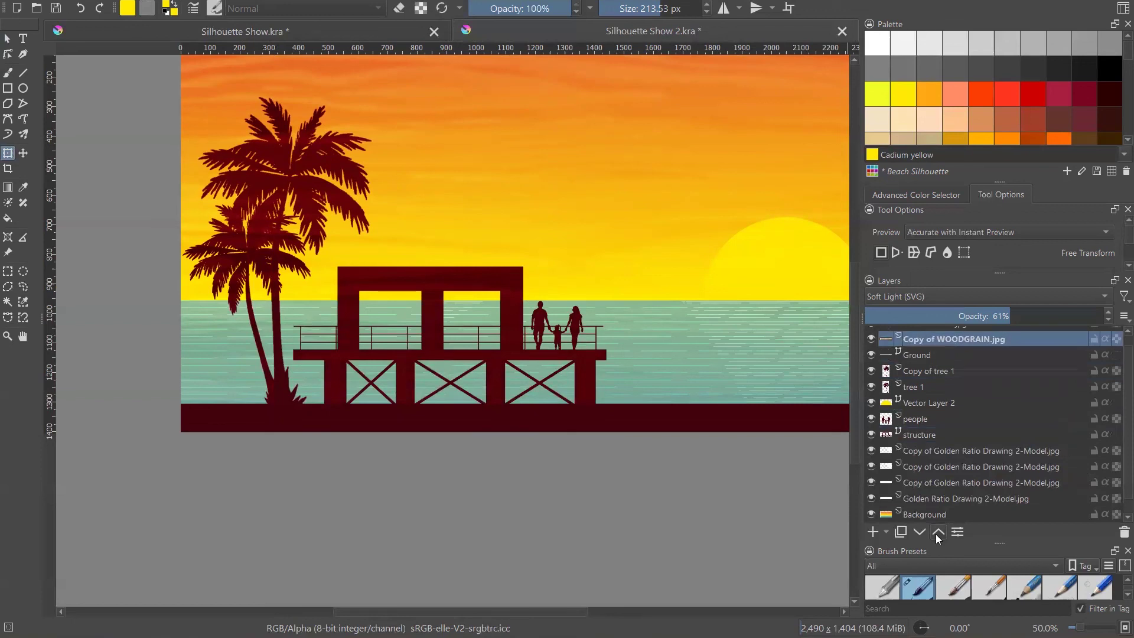
pyautogui.scroll(1, 741, 445)
pyautogui.scroll(-1, 741, 445)
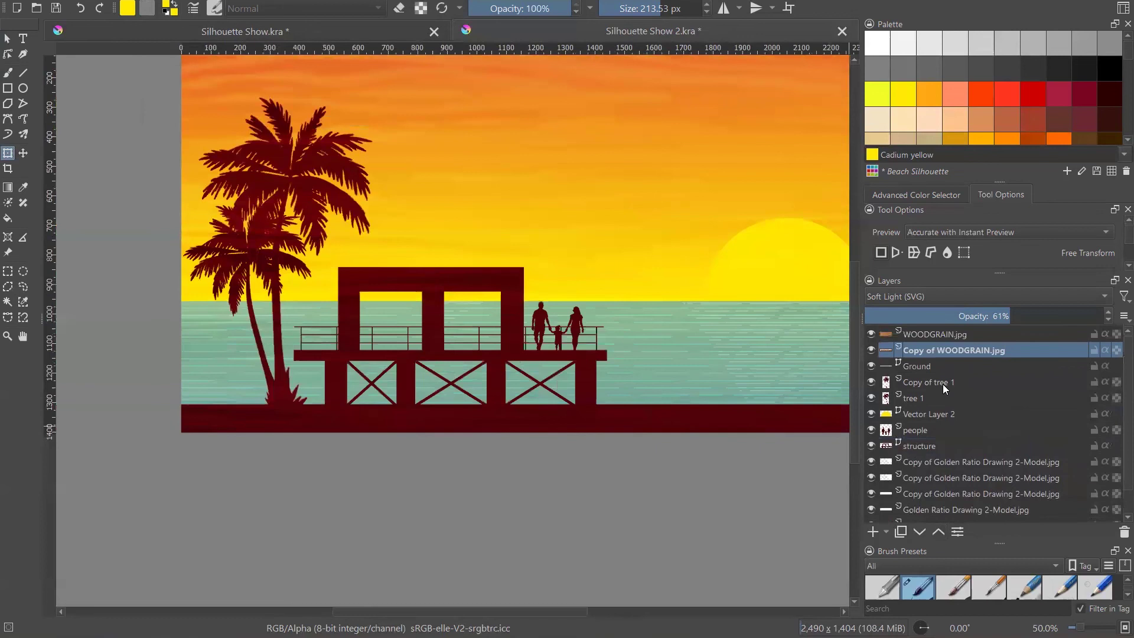
pyautogui.scroll(-1, 613, 263)
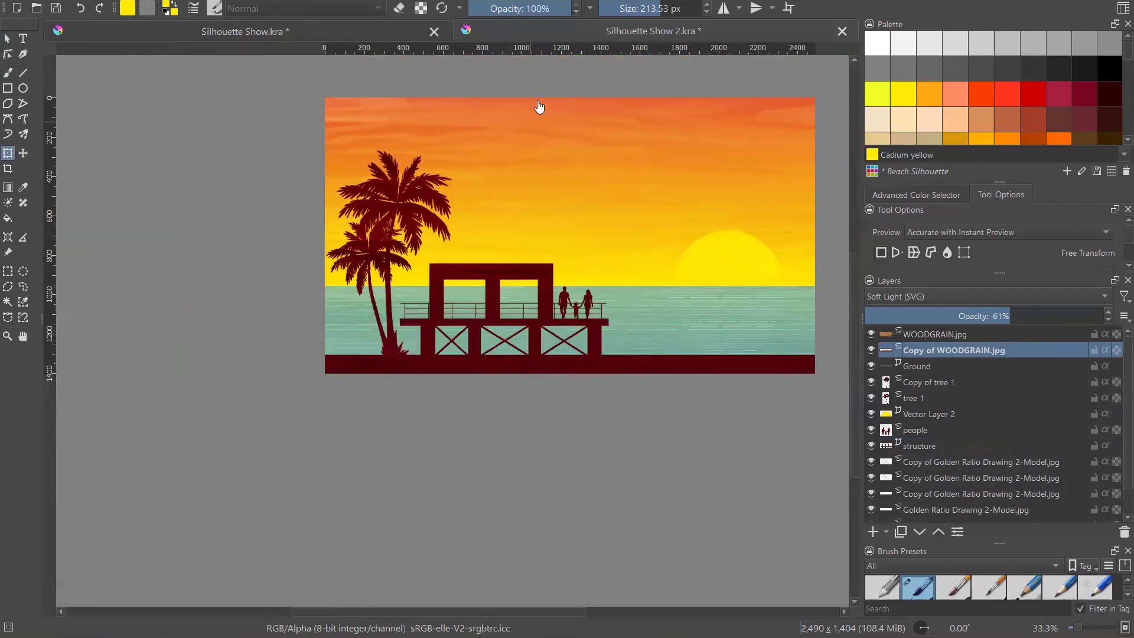
pyautogui.click(391, 38)
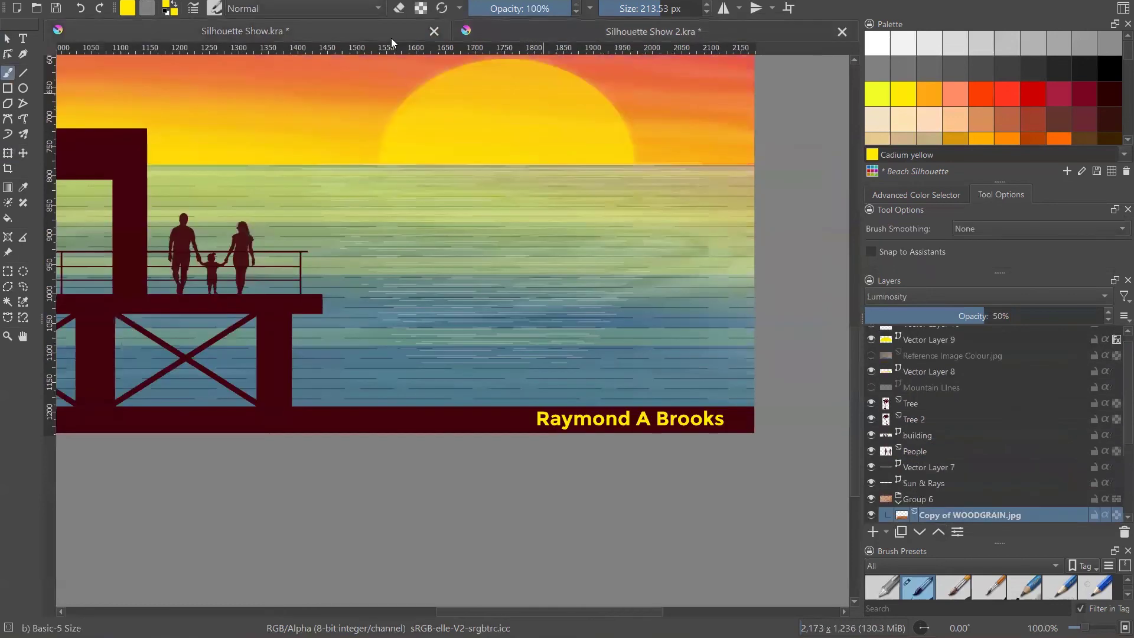
pyautogui.scroll(-2, 782, 408)
# - Back in the orange sunset artwork, quick-group the Copy of tree 1 and tree 1 layers
pyautogui.scroll(3, 387, 228)
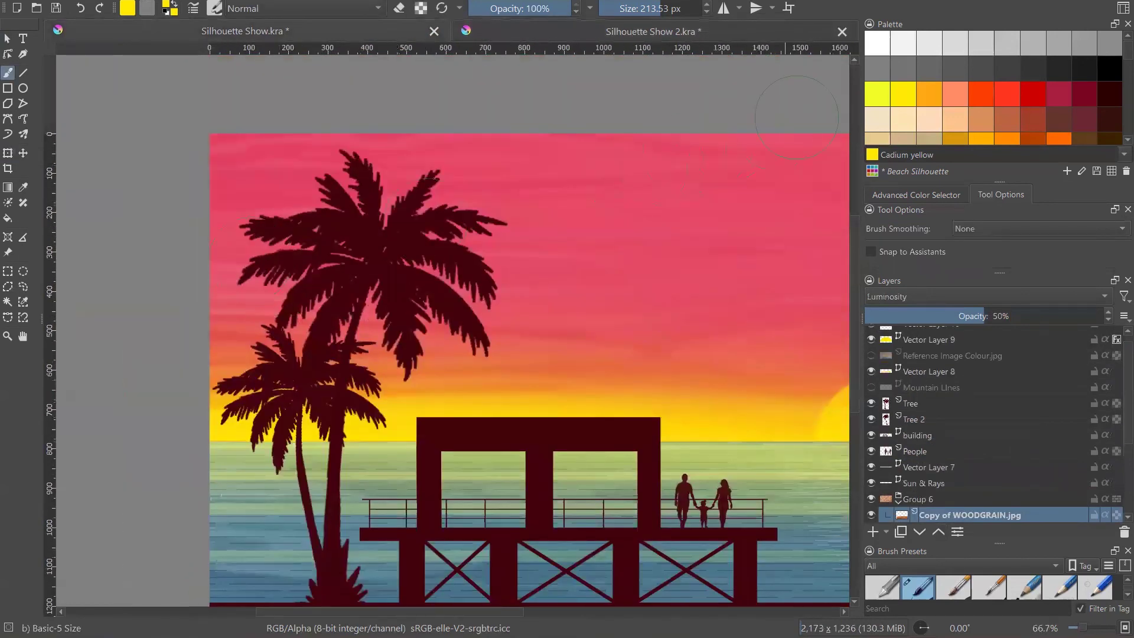
pyautogui.click(736, 38)
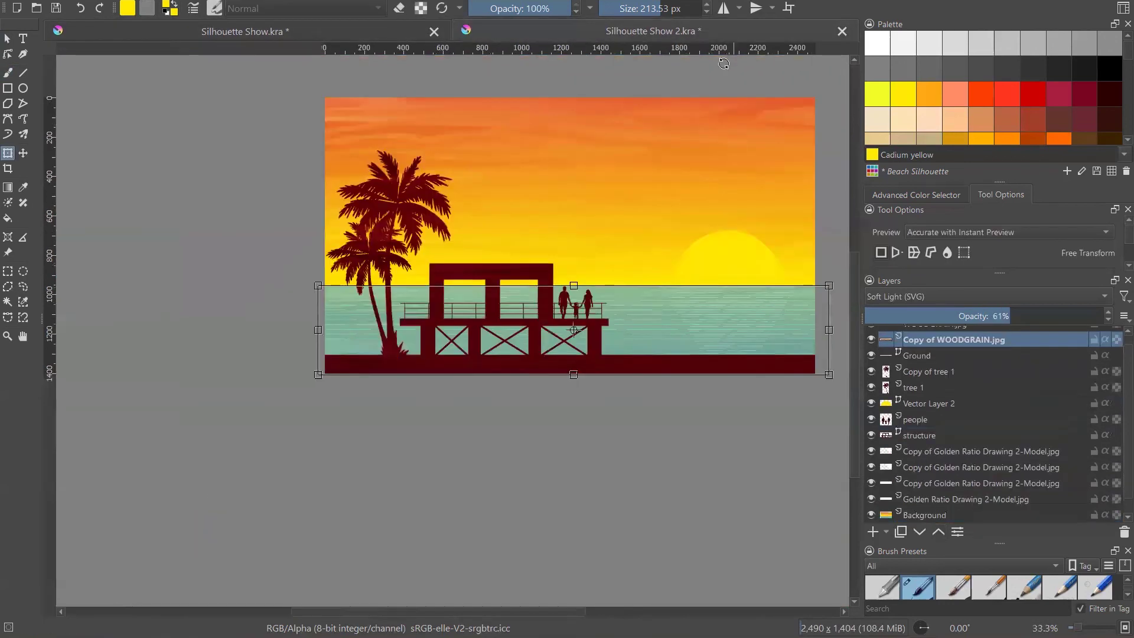
pyautogui.click(918, 372)
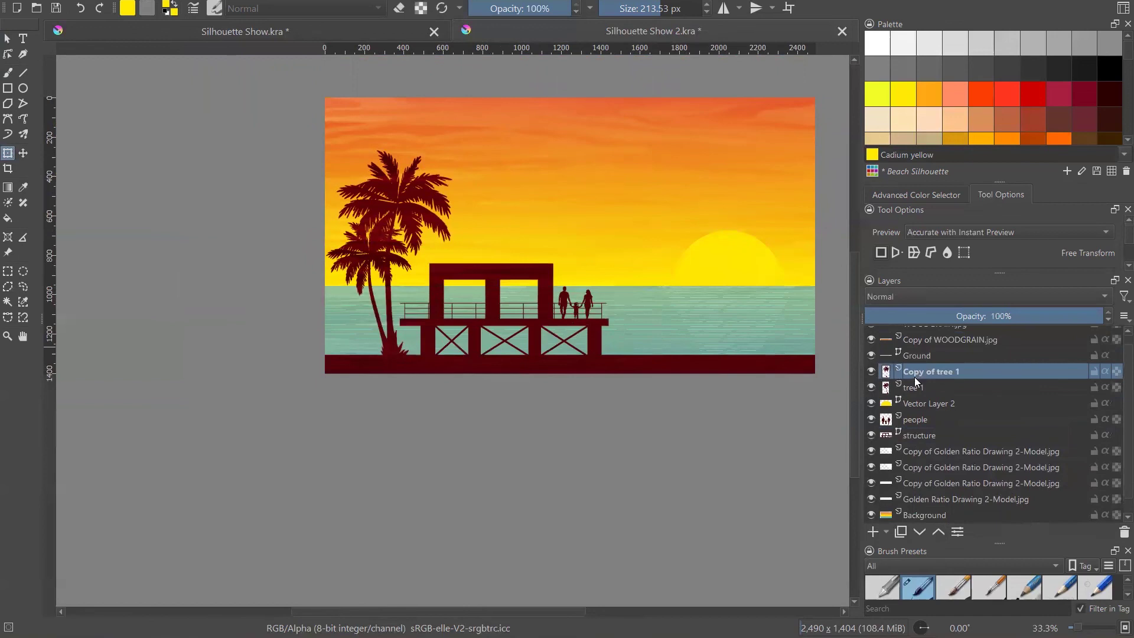
pyautogui.keyDown('ctrl'); pyautogui.click(912, 386); pyautogui.keyUp('ctrl')
pyautogui.rightClick(915, 390)
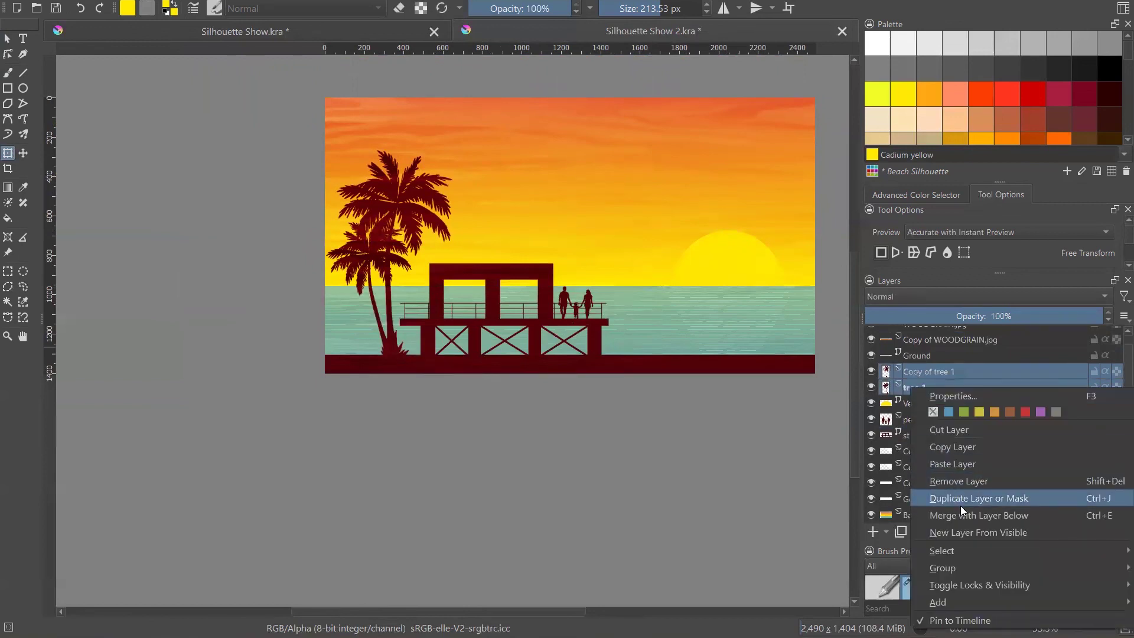
pyautogui.moveTo(945, 567)
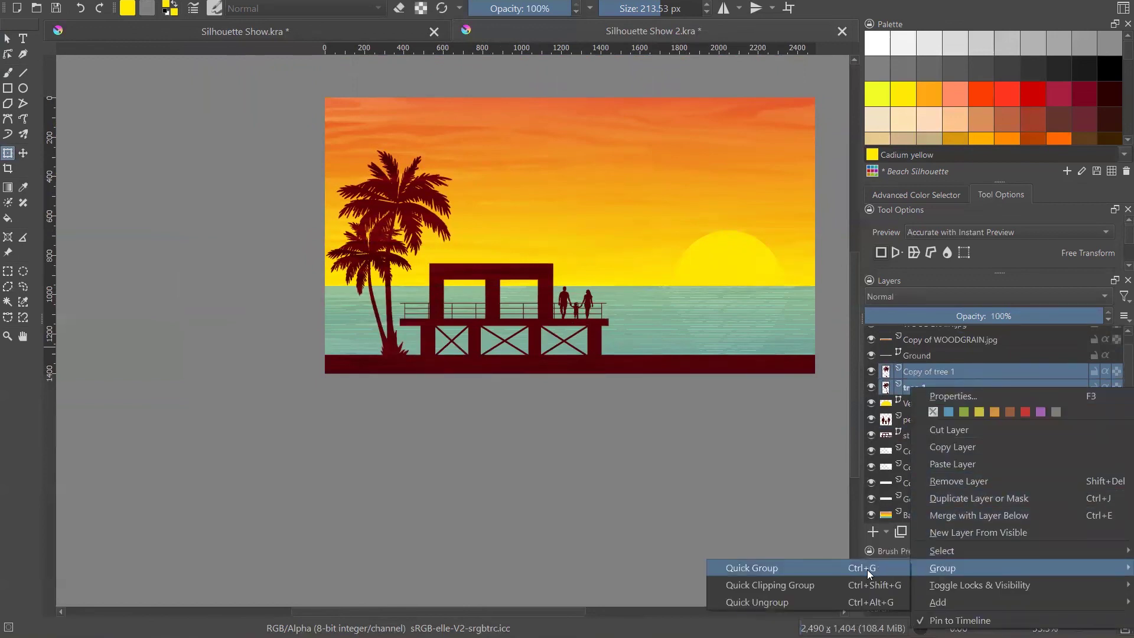
pyautogui.click(867, 570)
# - Move Group 3 to the top of the layer stack, then select people and structure
pyautogui.click(916, 373)
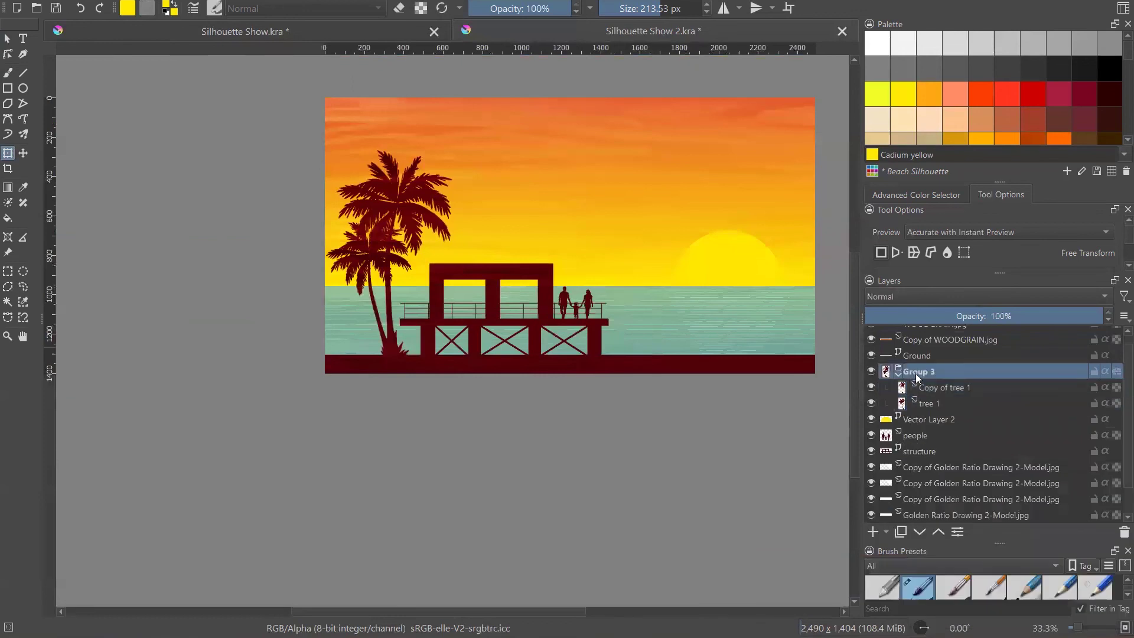
pyautogui.click(939, 533)
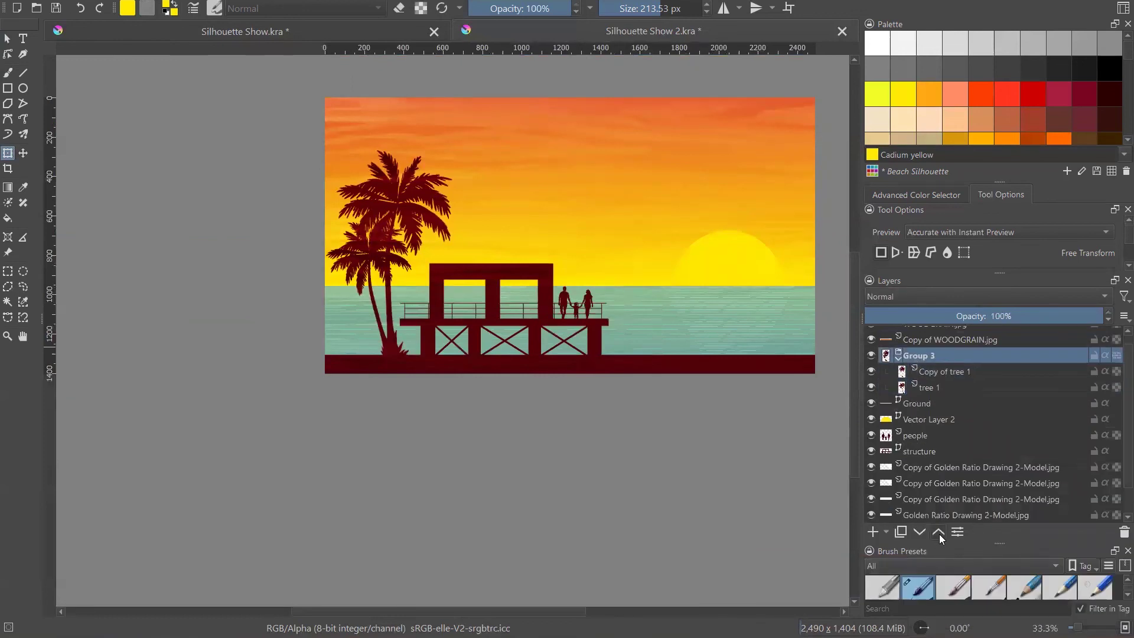
pyautogui.click(938, 534)
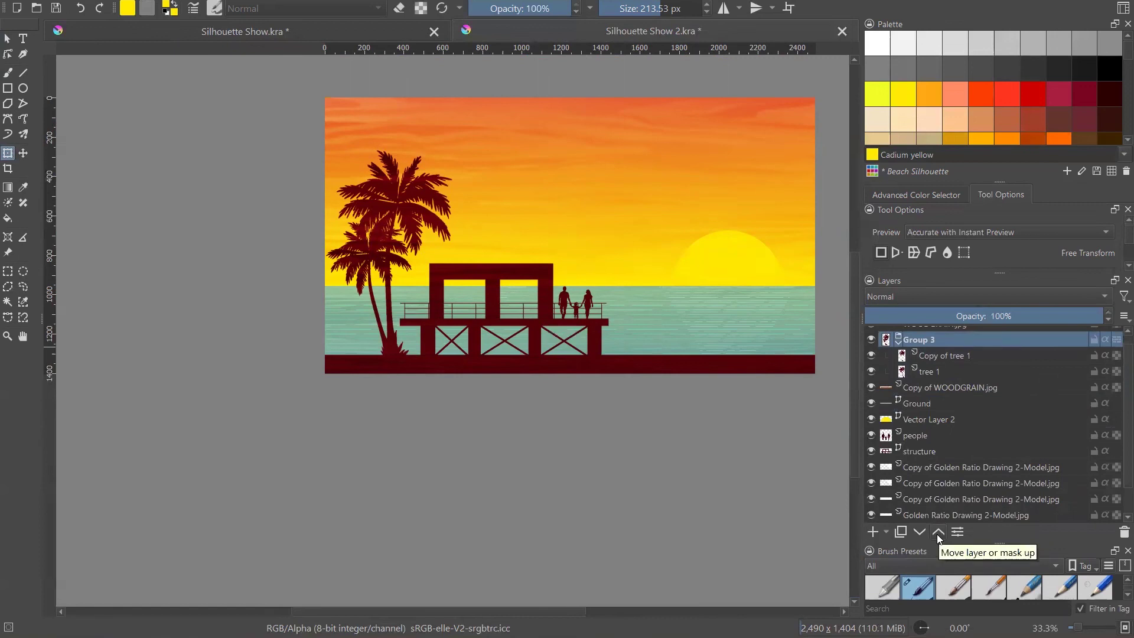
pyautogui.click(938, 533)
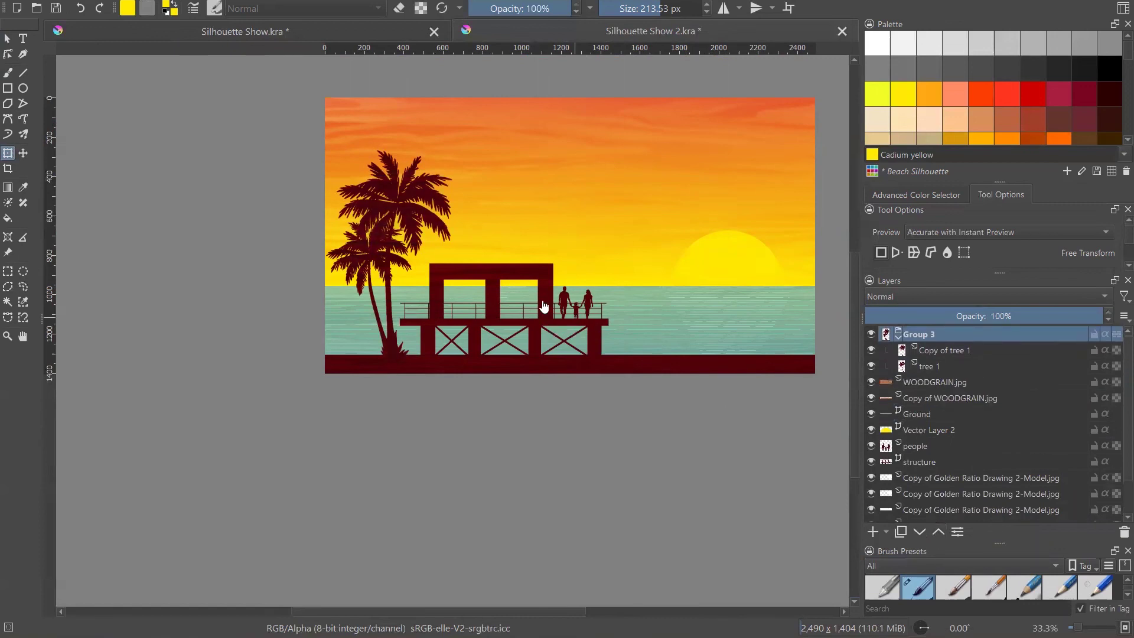
pyautogui.click(915, 446)
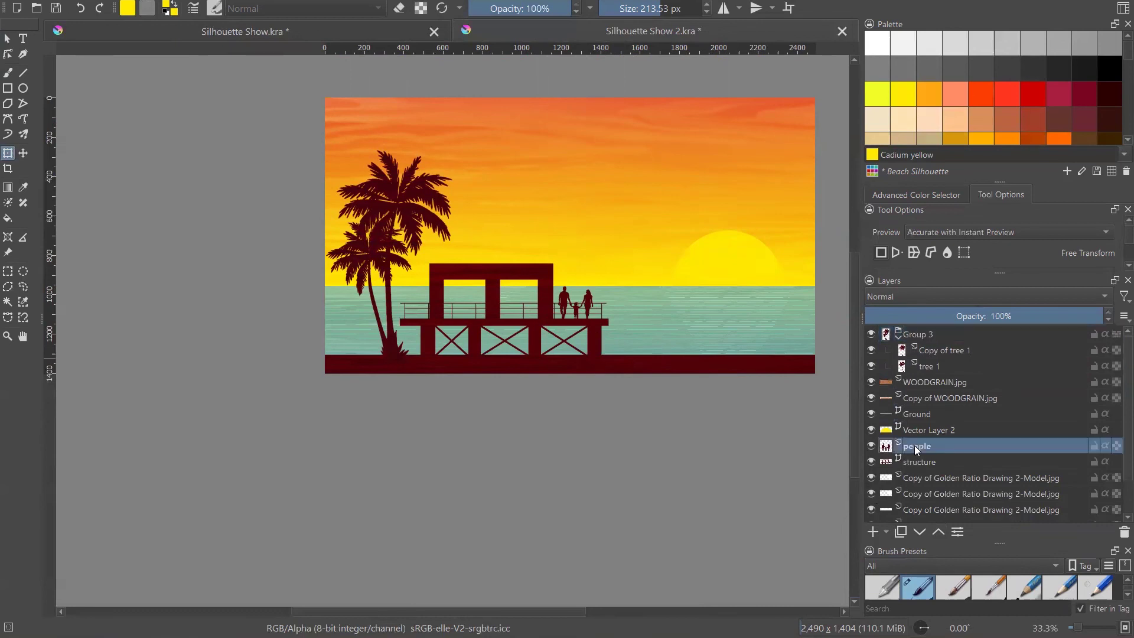
pyautogui.keyDown('ctrl'); pyautogui.click(919, 463); pyautogui.keyUp('ctrl')
# - Group the people and structure layers together as Group 4
pyautogui.rightClick(919, 463)
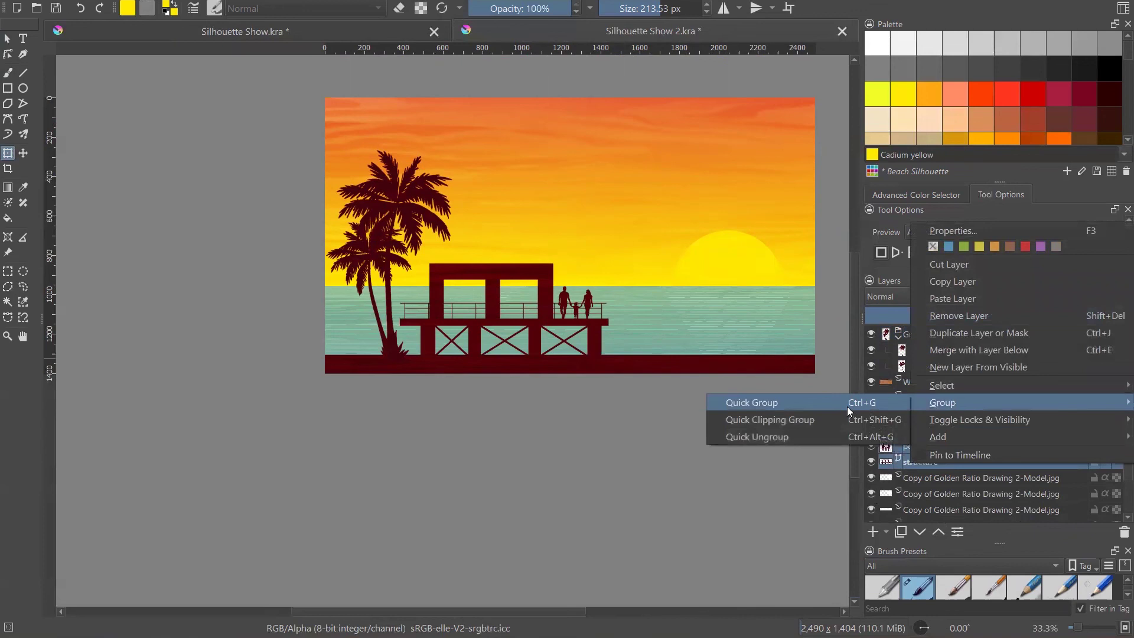
pyautogui.click(847, 406)
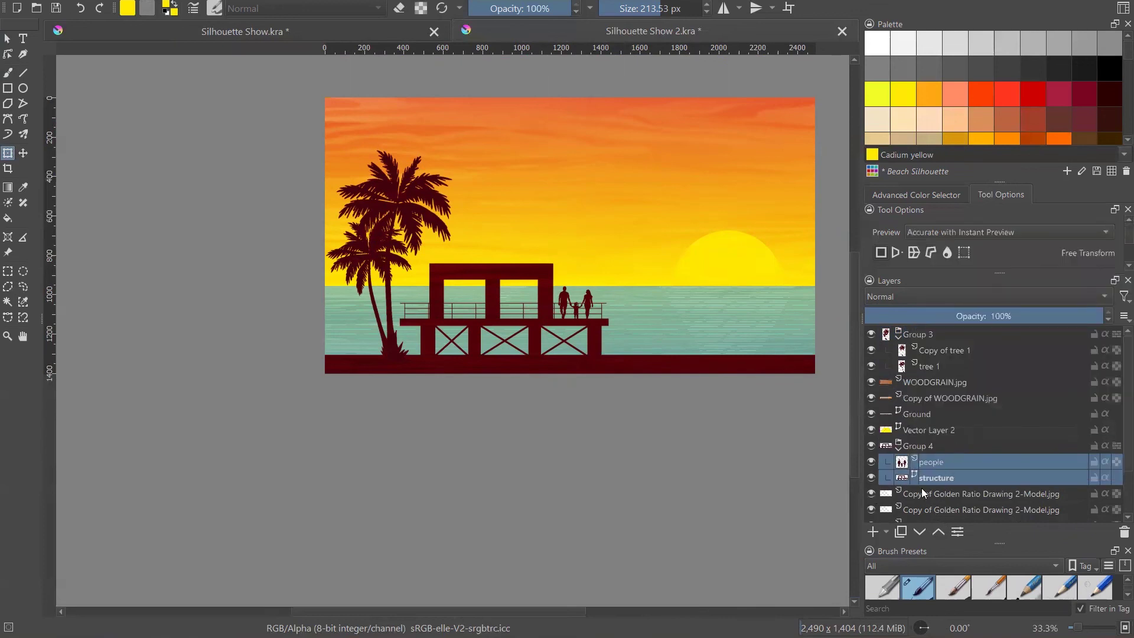
pyautogui.click(937, 529)
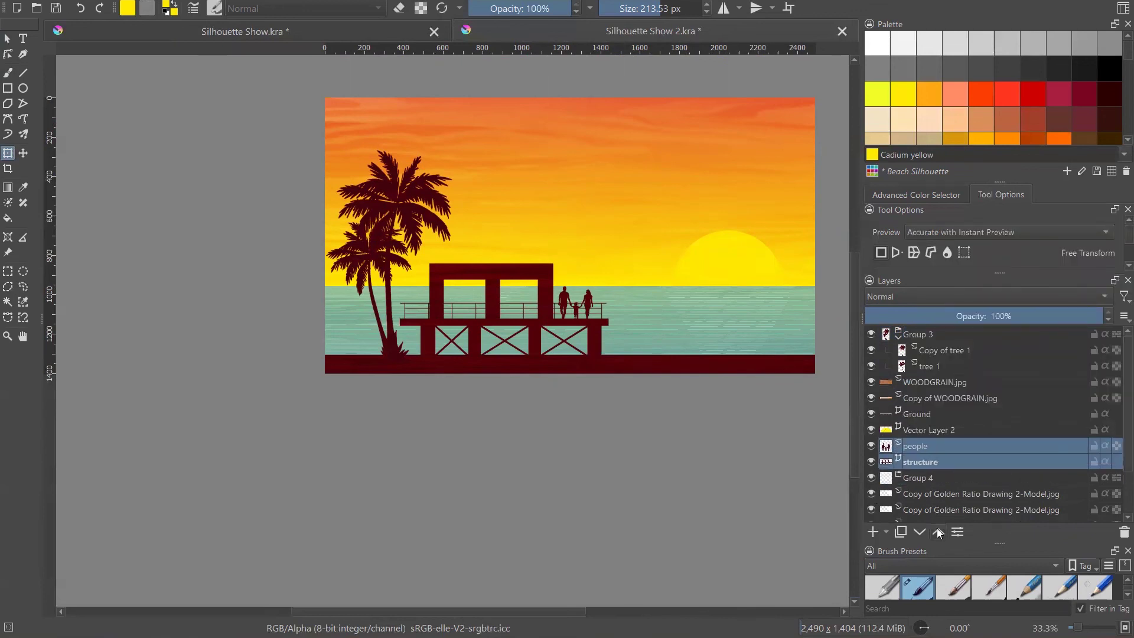
pyautogui.click(912, 533)
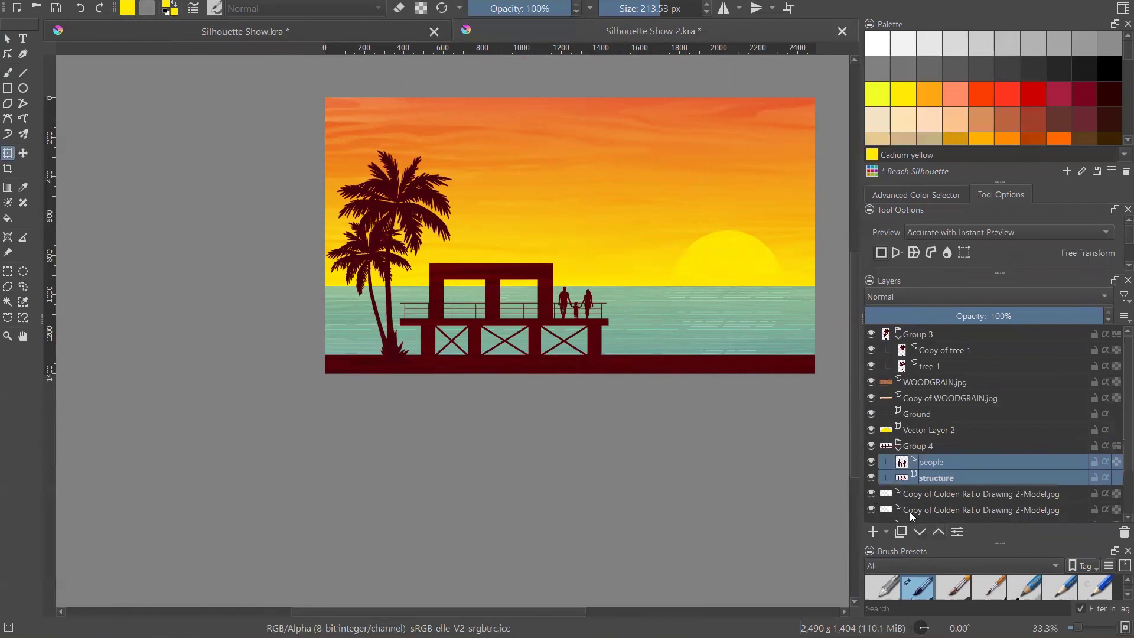
# - Raise Group 4 above both WOODGRAIN.jpg layers
pyautogui.click(918, 447)
pyautogui.click(942, 526)
pyautogui.click(941, 526)
pyautogui.click(941, 526)
pyautogui.click(941, 525)
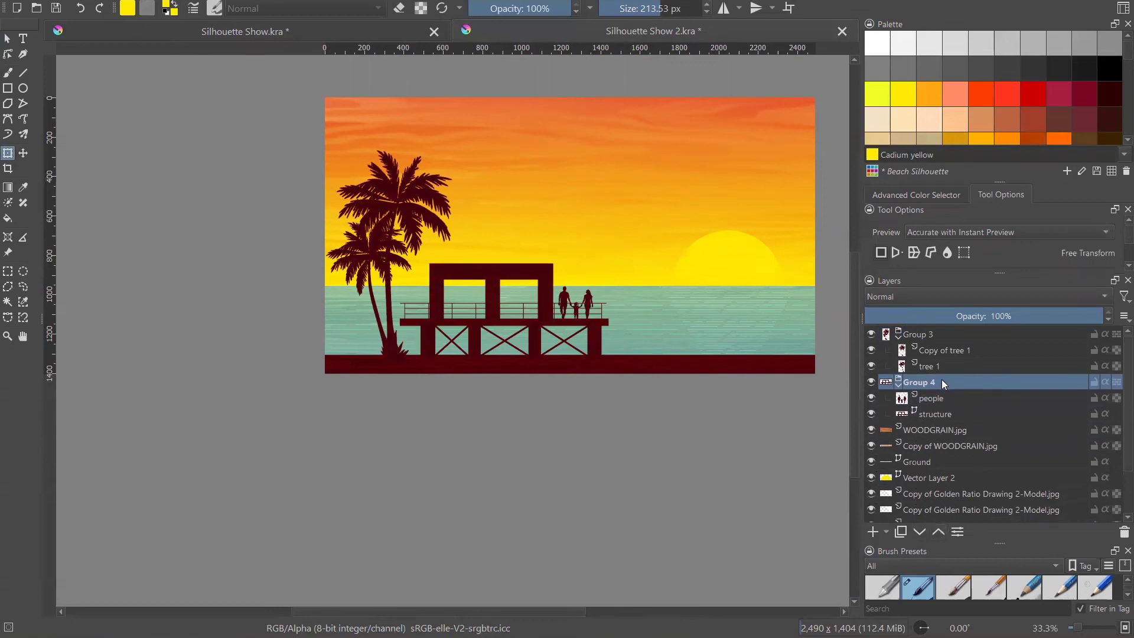
# - Move the Ground layer up until it sits inside Group 4
pyautogui.click(928, 460)
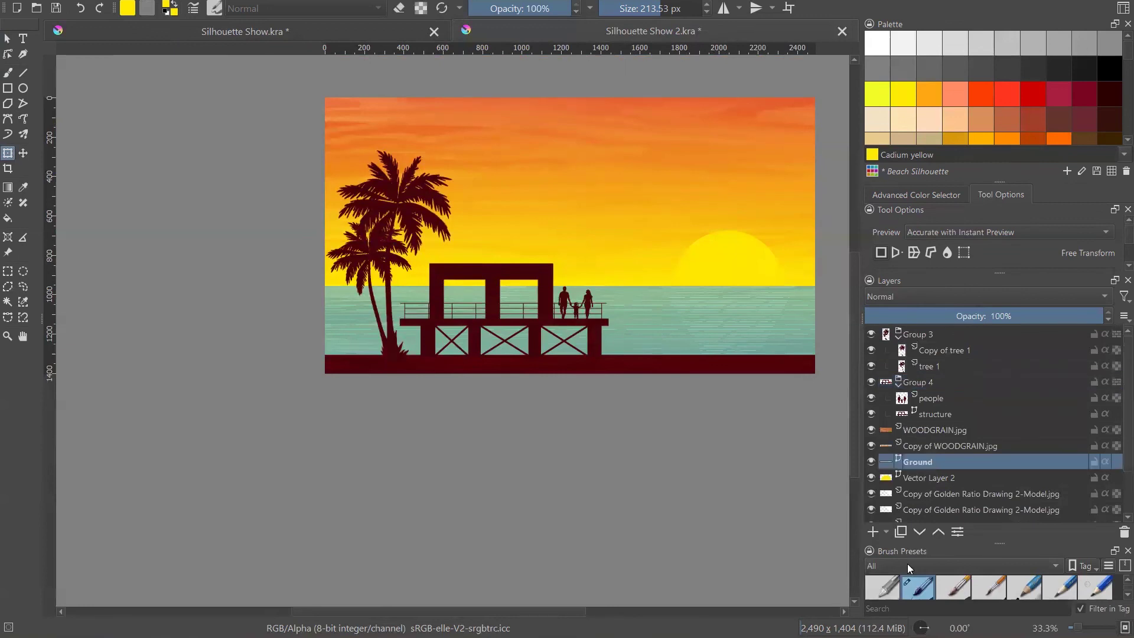
pyautogui.click(936, 530)
pyautogui.click(937, 531)
pyautogui.click(937, 531)
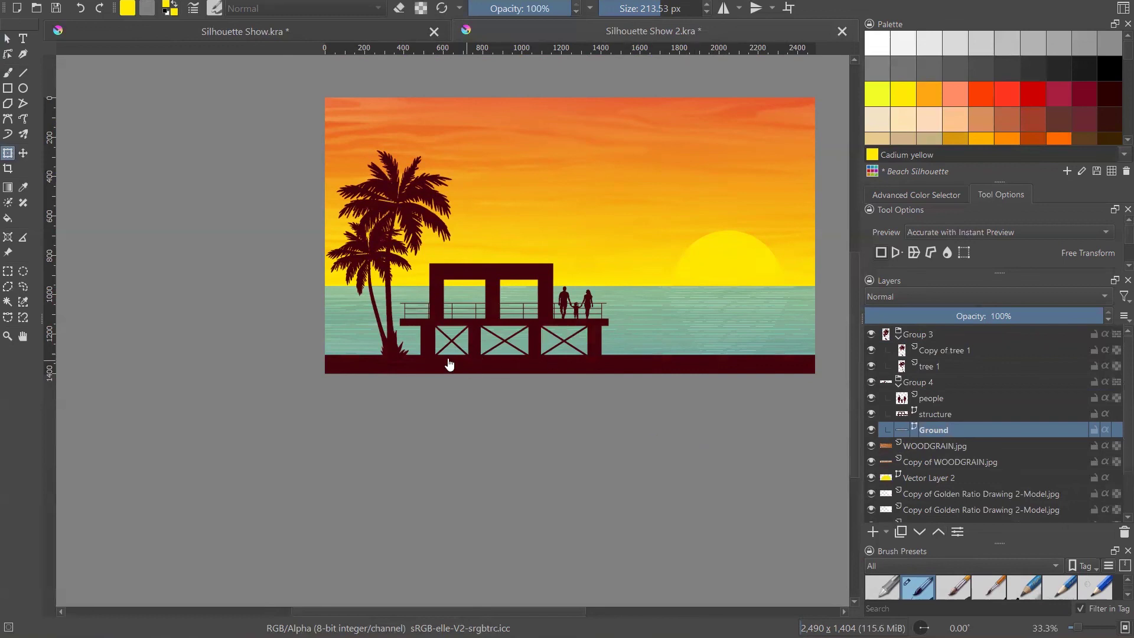
pyautogui.scroll(3, 396, 353)
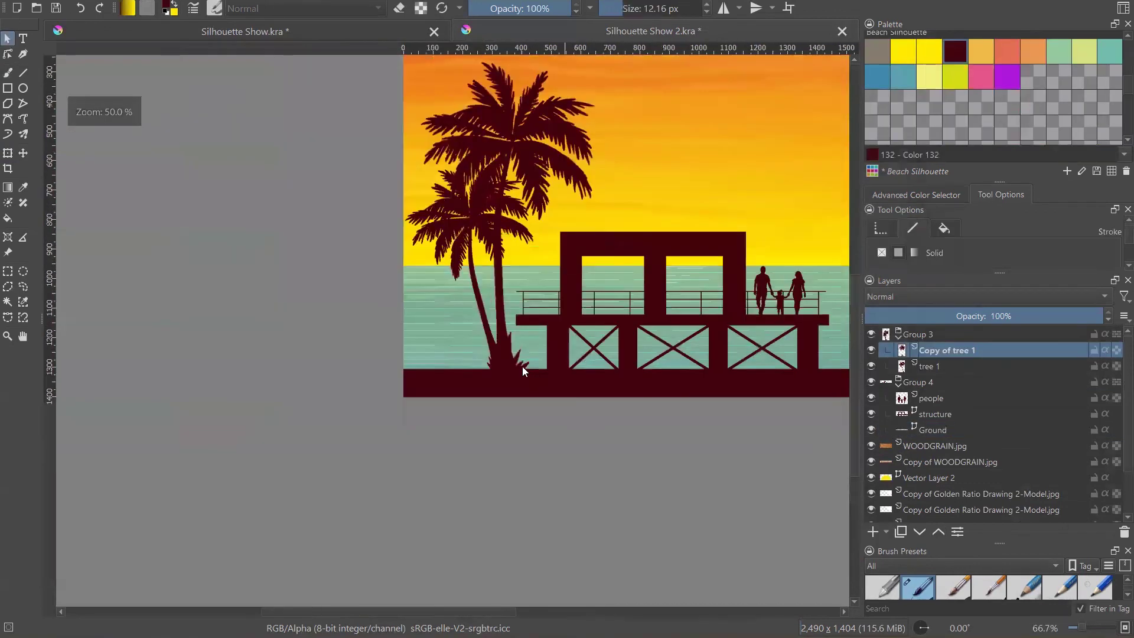
pyautogui.scroll(-1, 467, 287)
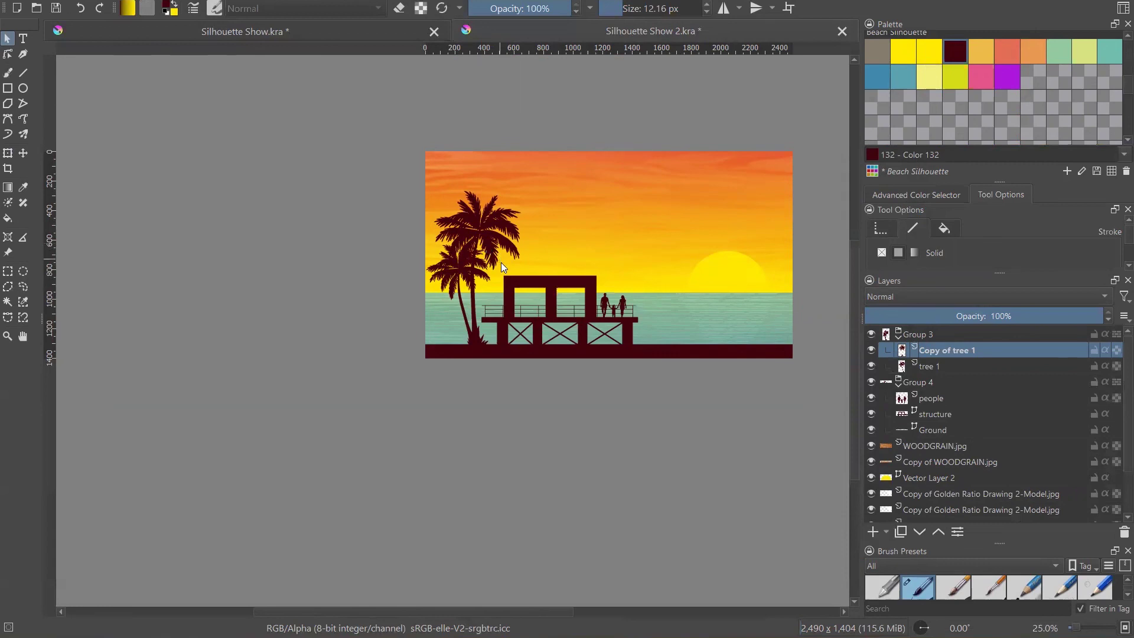
pyautogui.scroll(1, 791, 202)
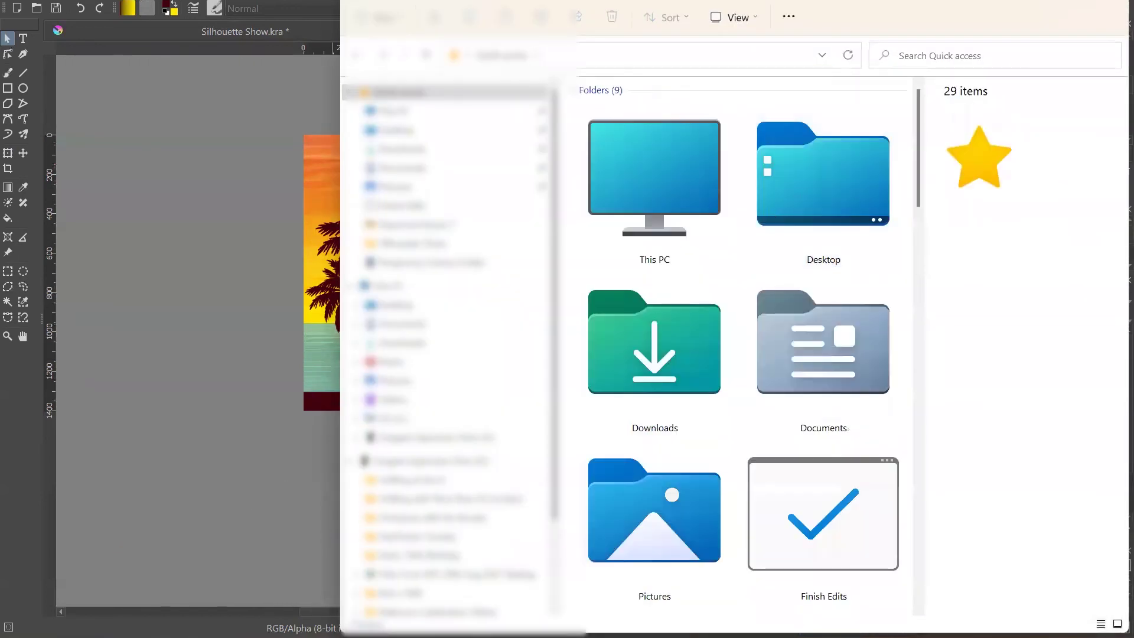
# - Open the WhatsApp pencil sketch photo from recent files, dock the viewer, and return to Krita
pyautogui.scroll(-15, 746, 329)
pyautogui.scroll(10, 745, 330)
pyautogui.click(768, 527)
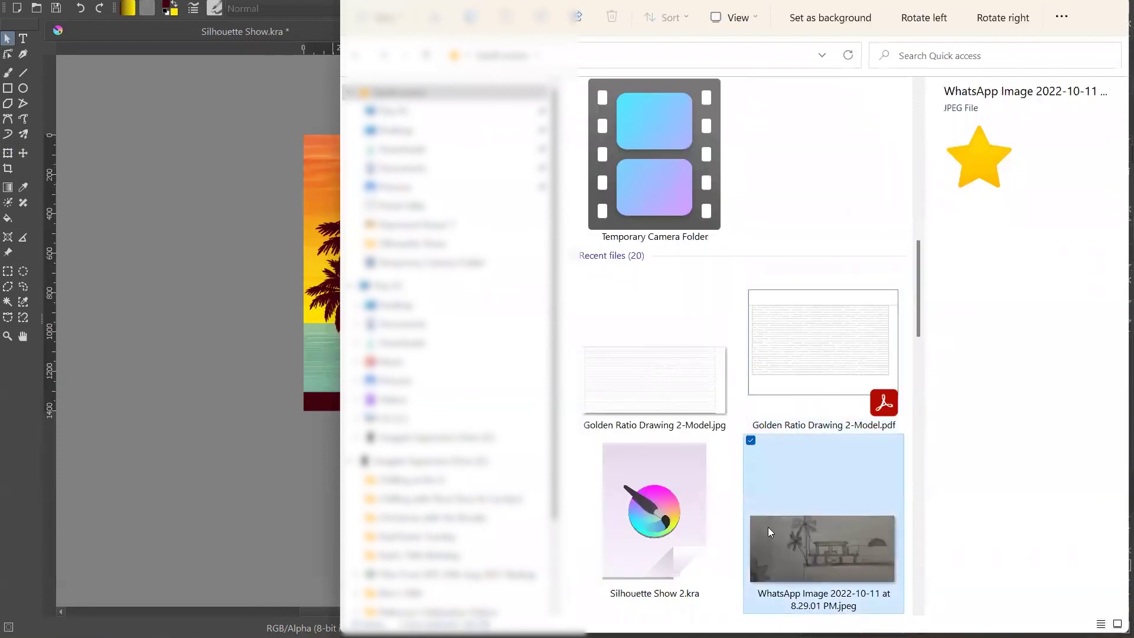
pyautogui.doubleClick(768, 527)
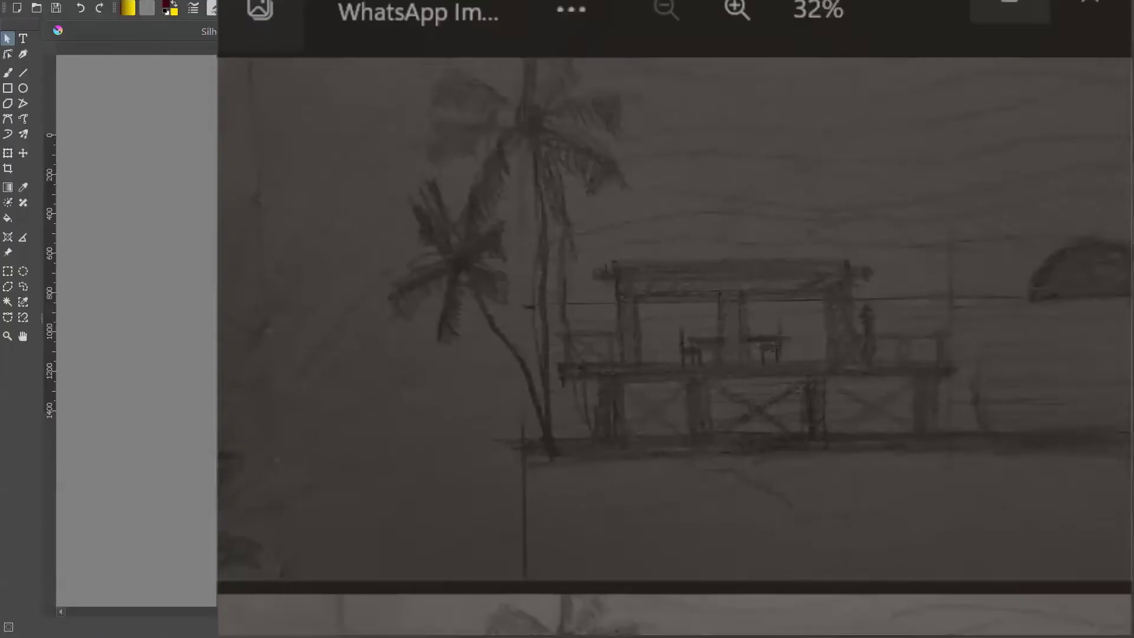
pyautogui.click(1100, 47)
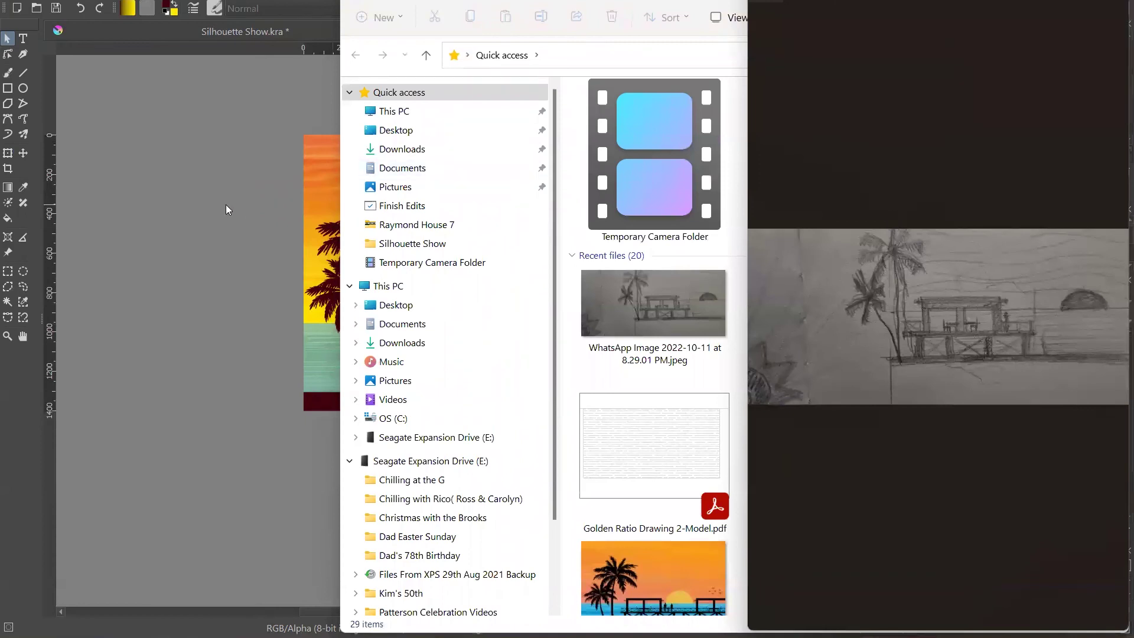
pyautogui.click(226, 205)
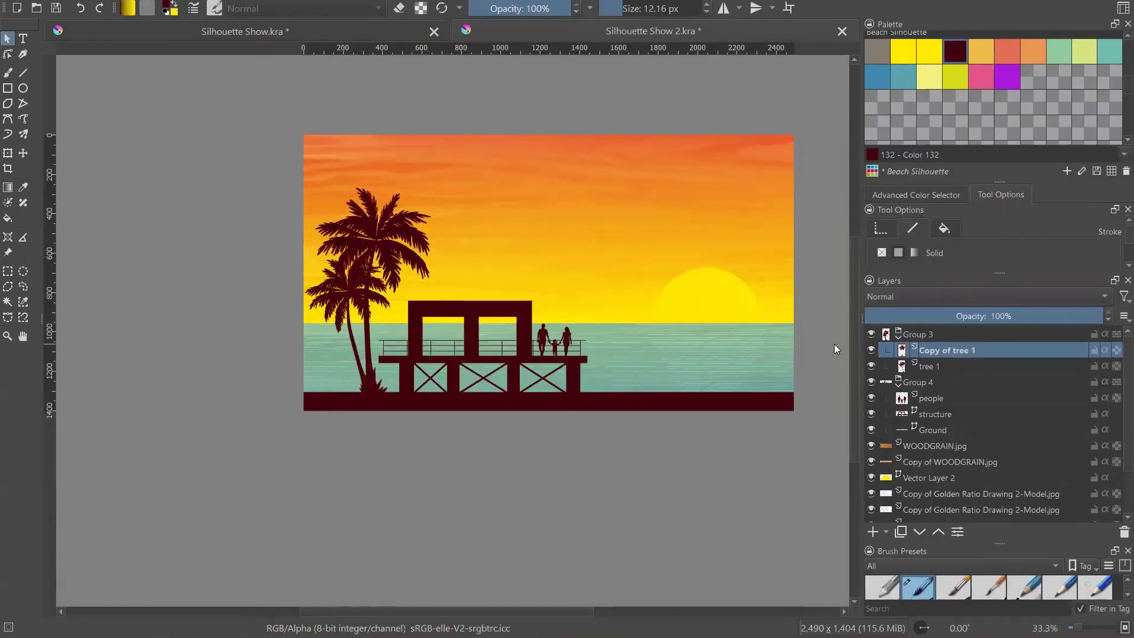
# - Pick the pink palette colour, select the upper Background layer, and switch to Silhouette Show.kra
pyautogui.scroll(2, 926, 60)
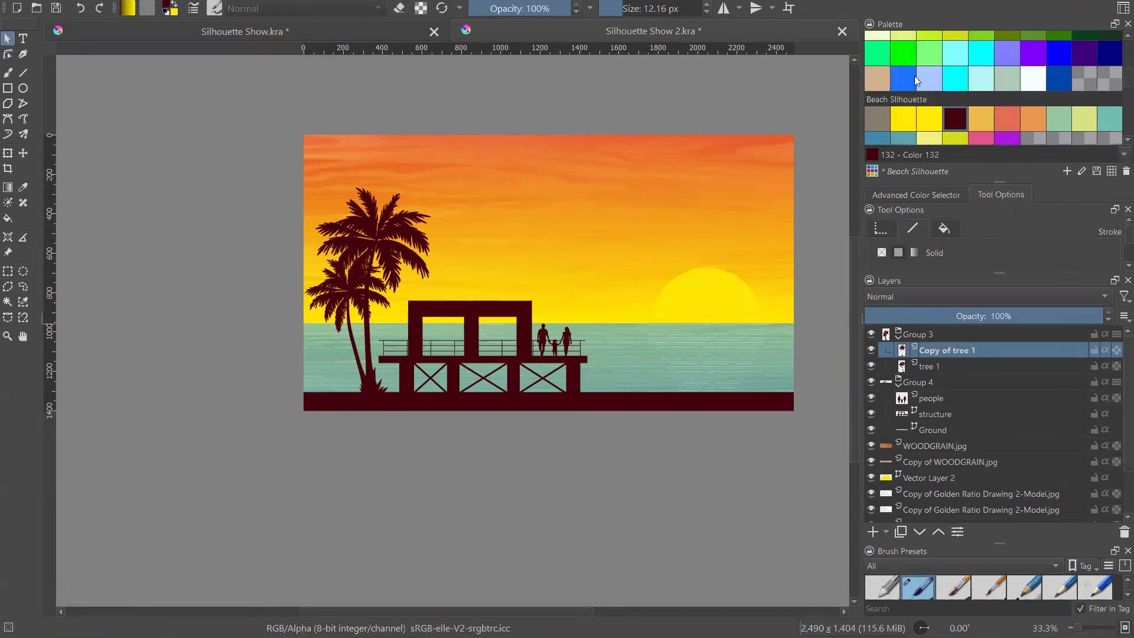
pyautogui.scroll(-2, 910, 81)
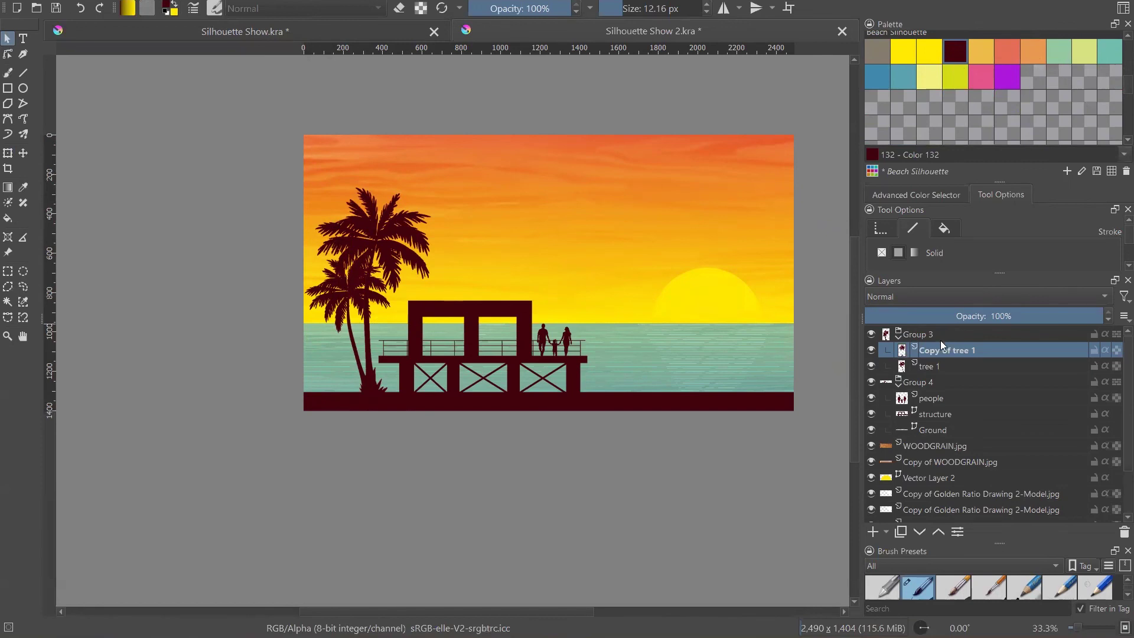
pyautogui.scroll(-4, 767, 324)
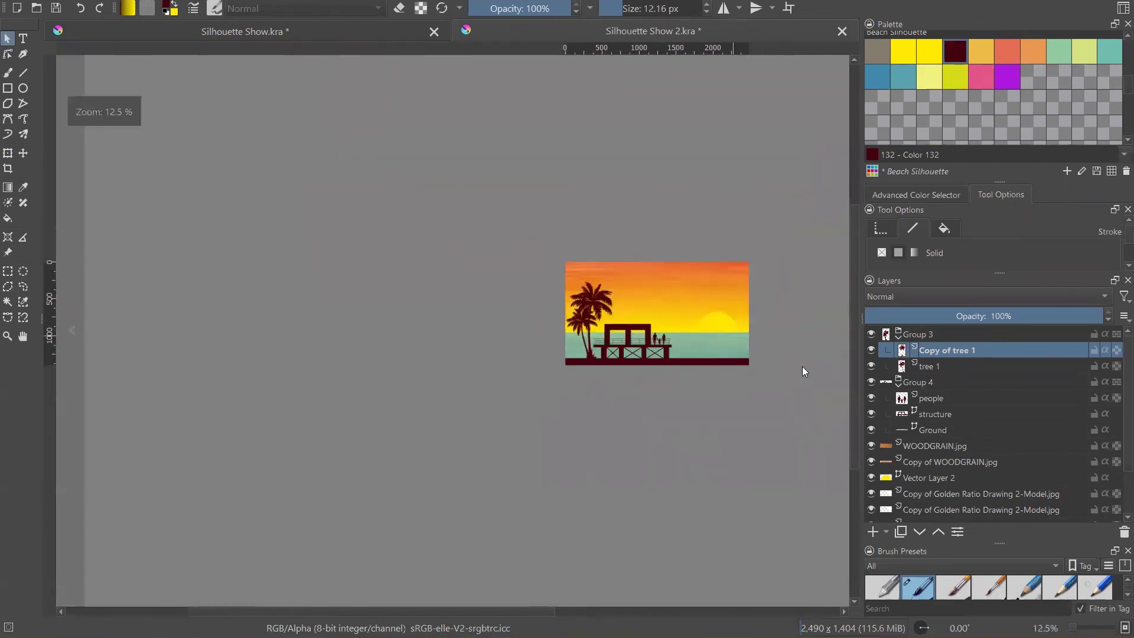
pyautogui.scroll(3, 802, 366)
pyautogui.click(982, 77)
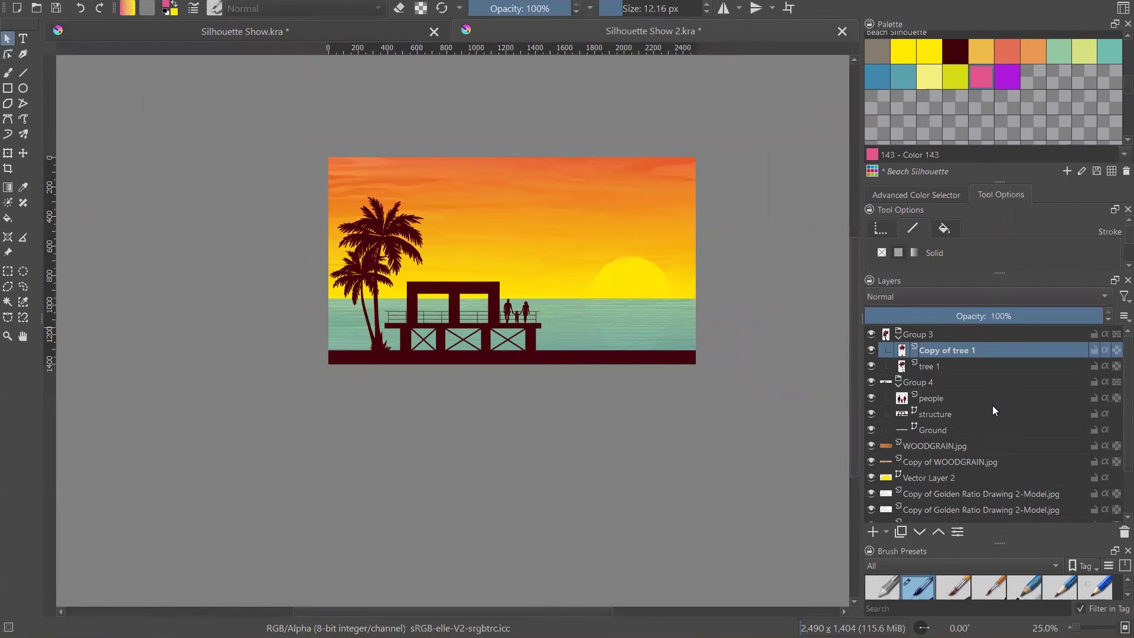
pyautogui.scroll(-1, 992, 411)
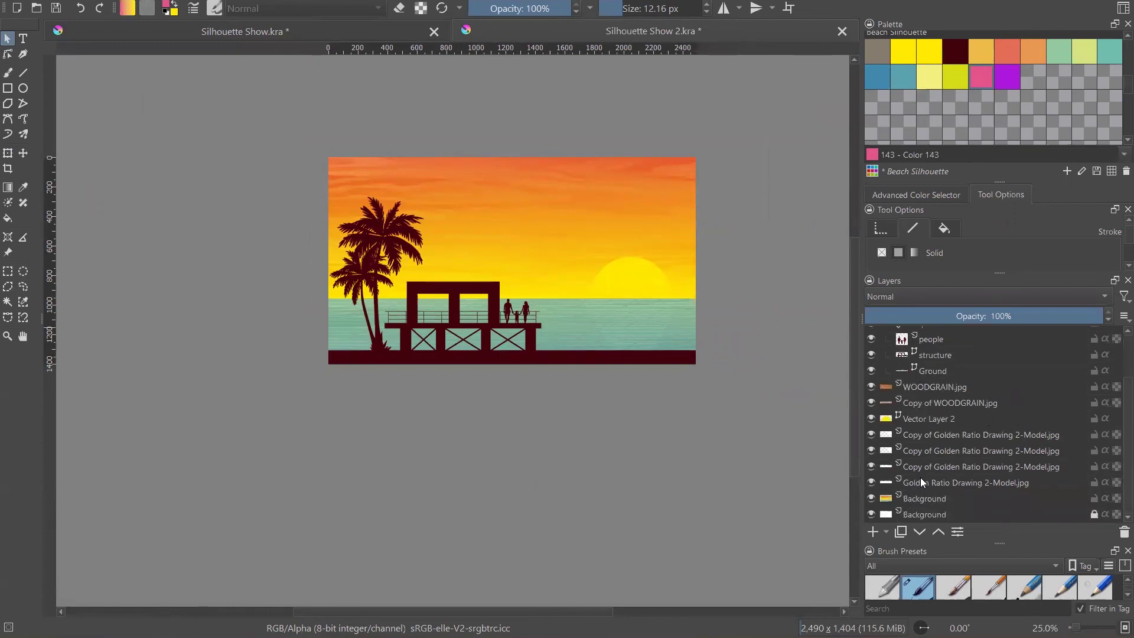
pyautogui.click(913, 505)
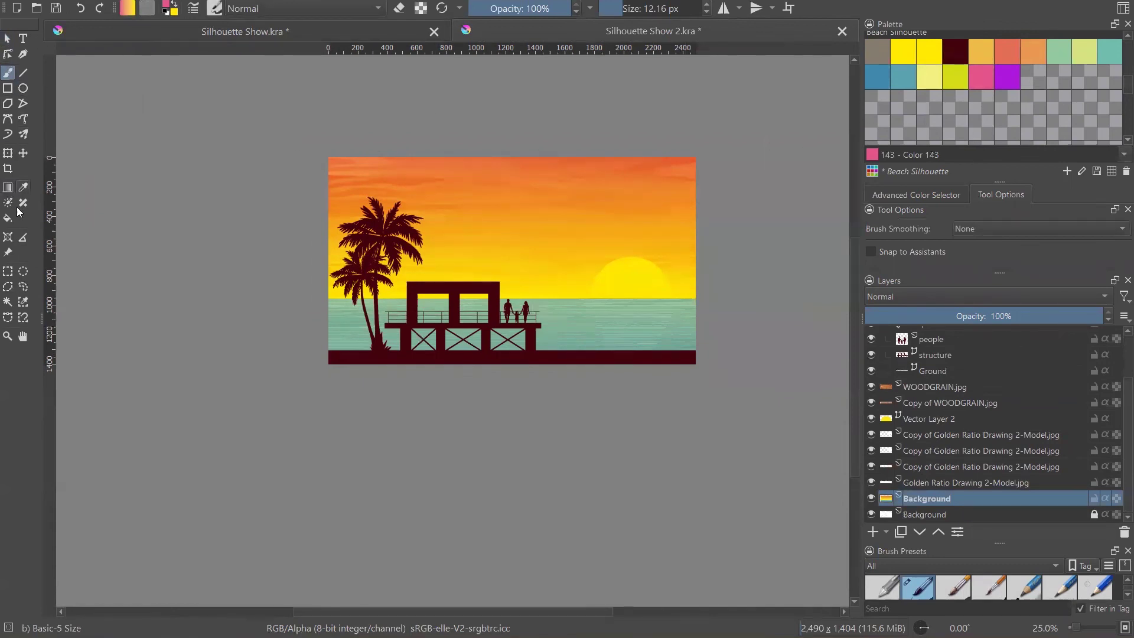
pyautogui.hotkey('ctrl', 'Tab')
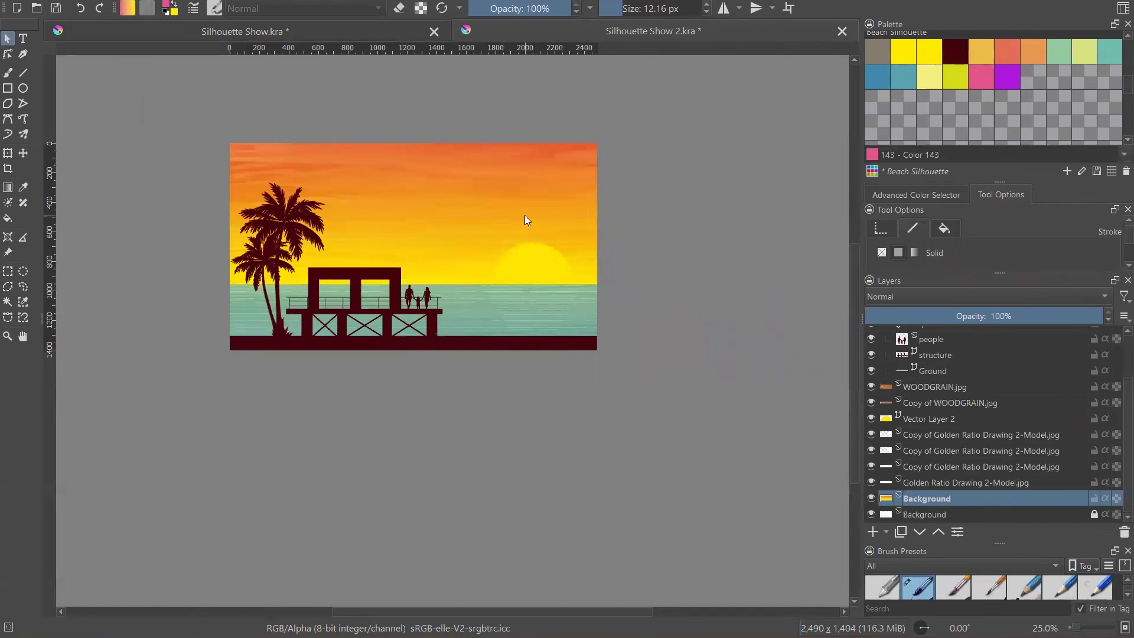
pyautogui.scroll(1, 140, 241)
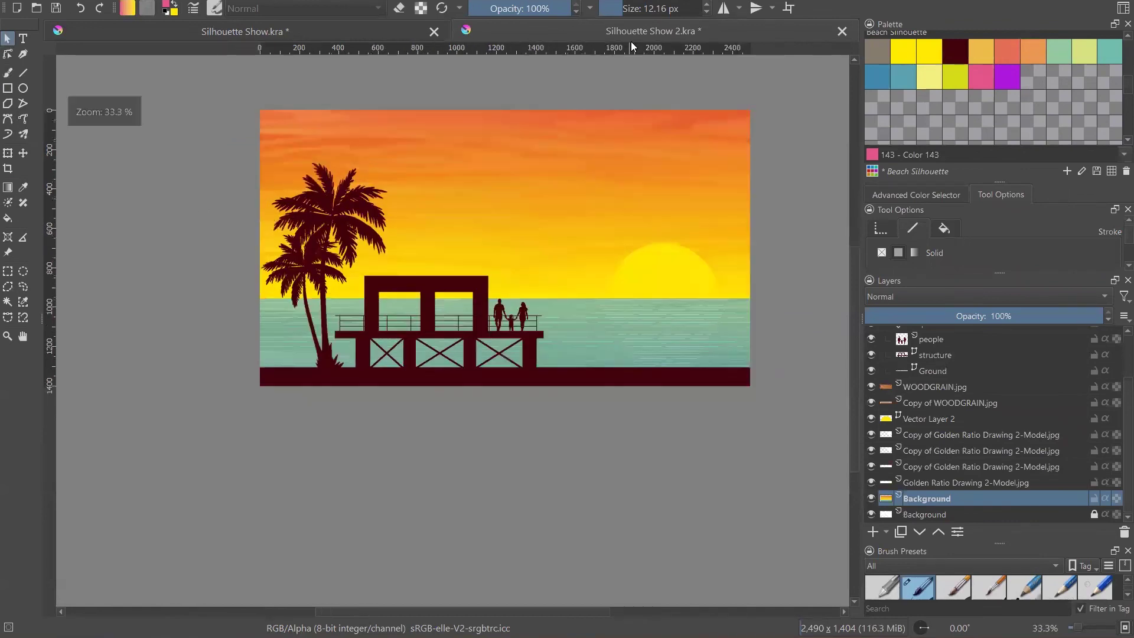
# - In Silhouette Show 2, draw a thin 60 px signature bar across the bottom and pick teal
pyautogui.click(380, 33)
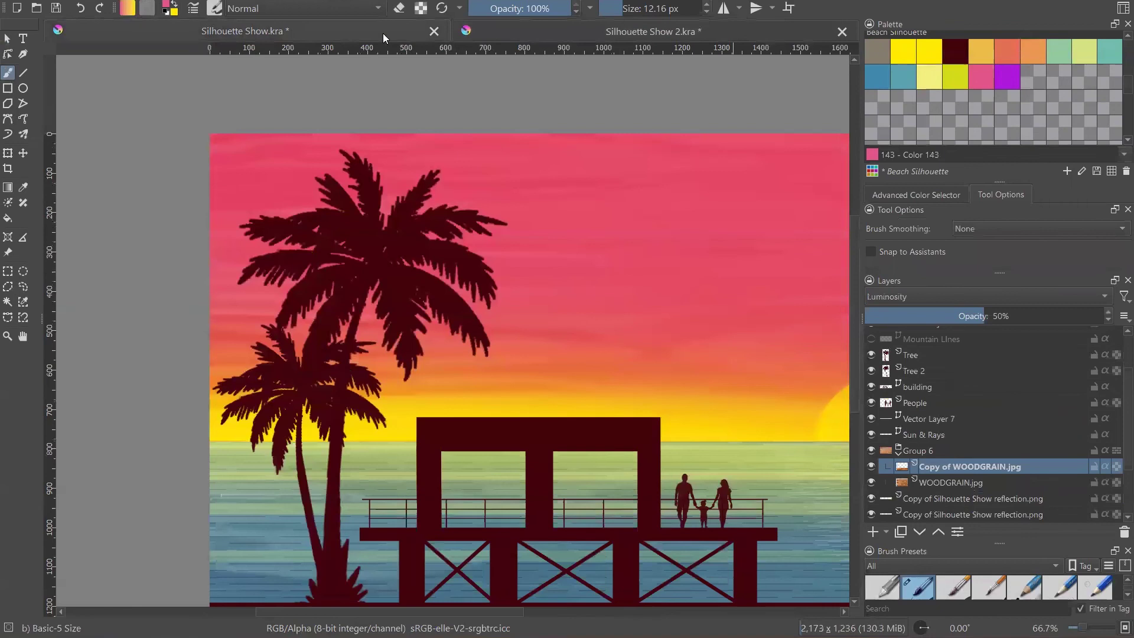
pyautogui.scroll(-2, 239, 276)
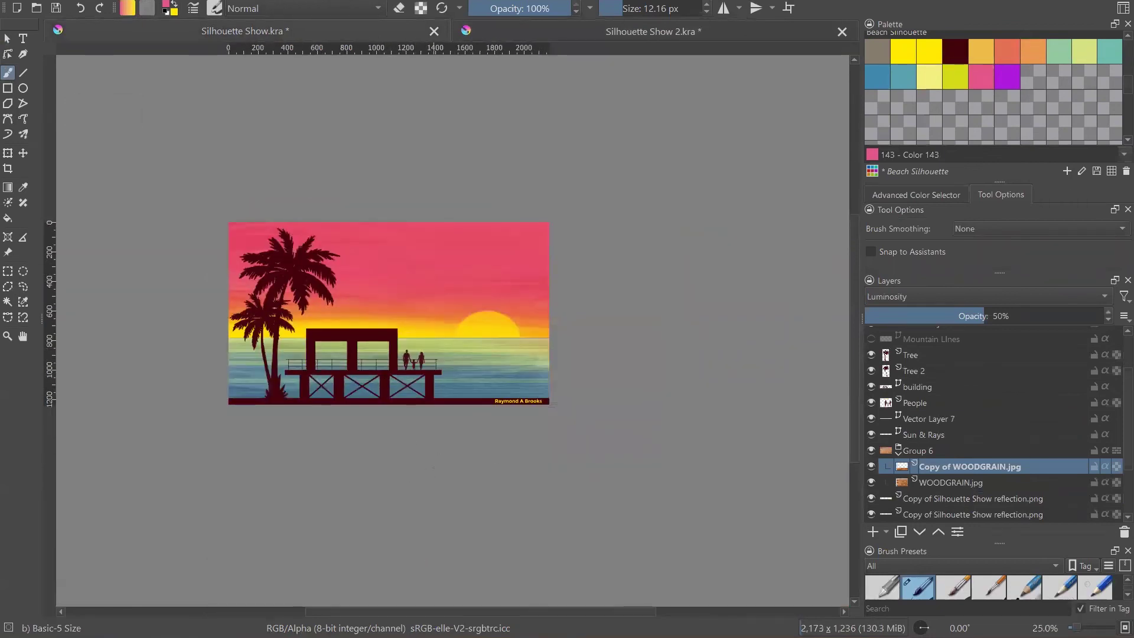
pyautogui.scroll(4, 467, 355)
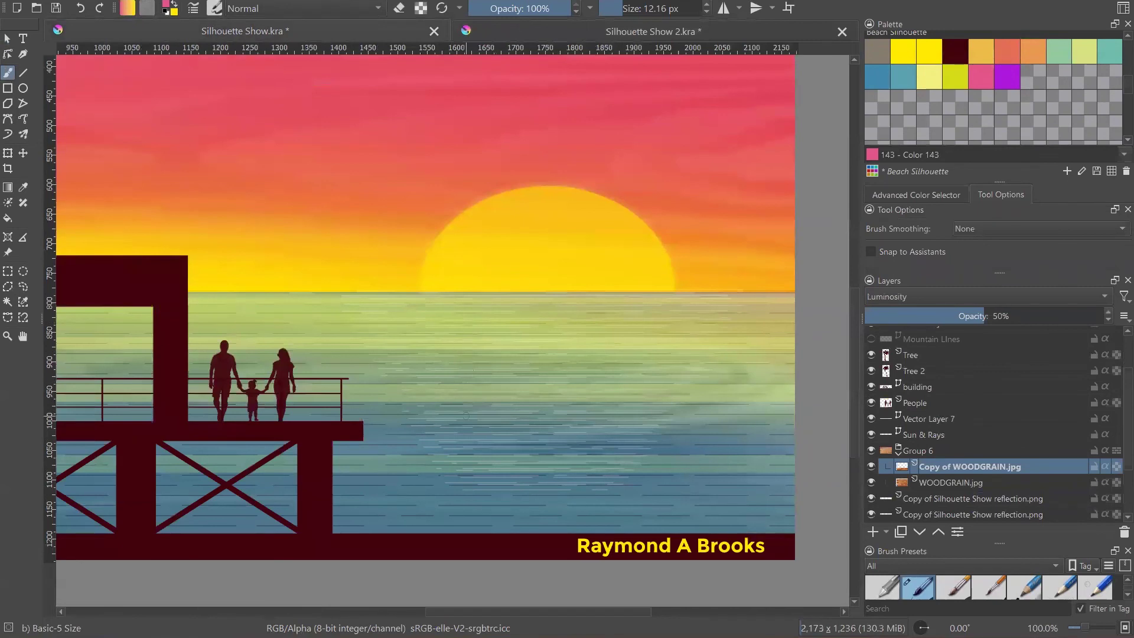
pyautogui.scroll(-3, 483, 472)
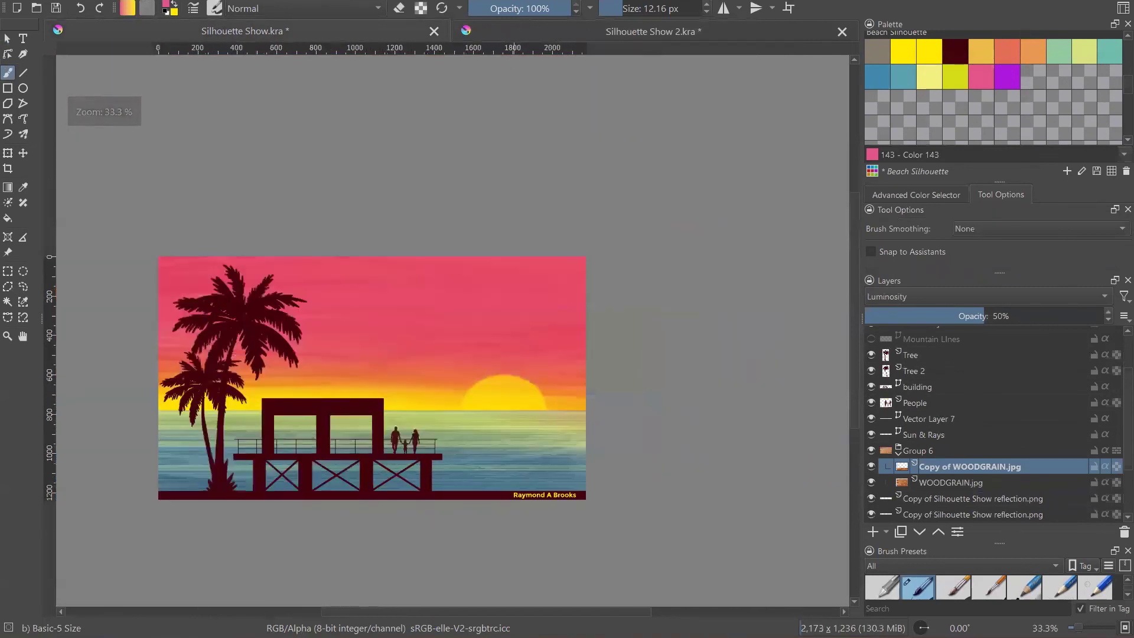
pyautogui.click(521, 37)
pyautogui.scroll(1, 815, 356)
pyautogui.moveTo(117, 342); pyautogui.dragTo(811, 365)
pyautogui.scroll(-1, 327, 381)
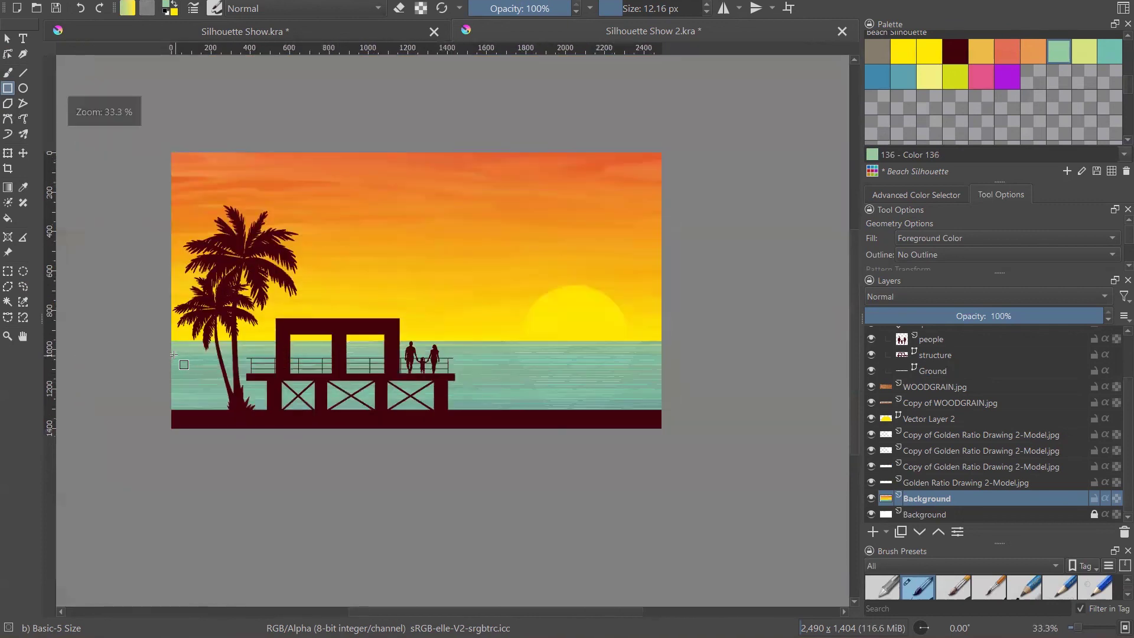
pyautogui.moveTo(172, 354); pyautogui.dragTo(684, 365)
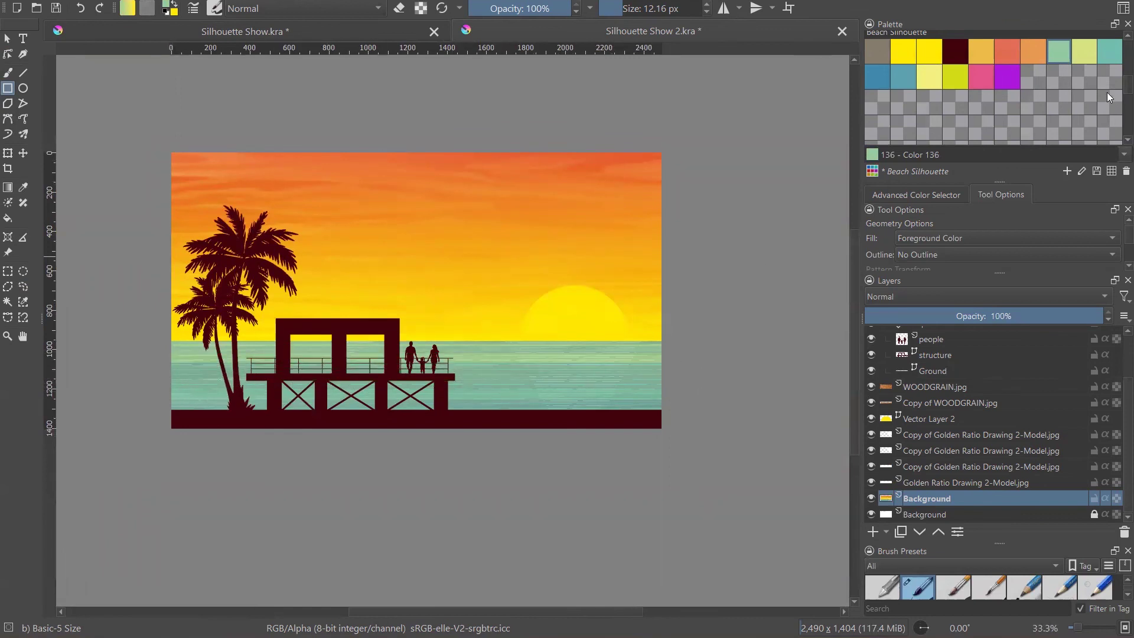
pyautogui.click(1112, 59)
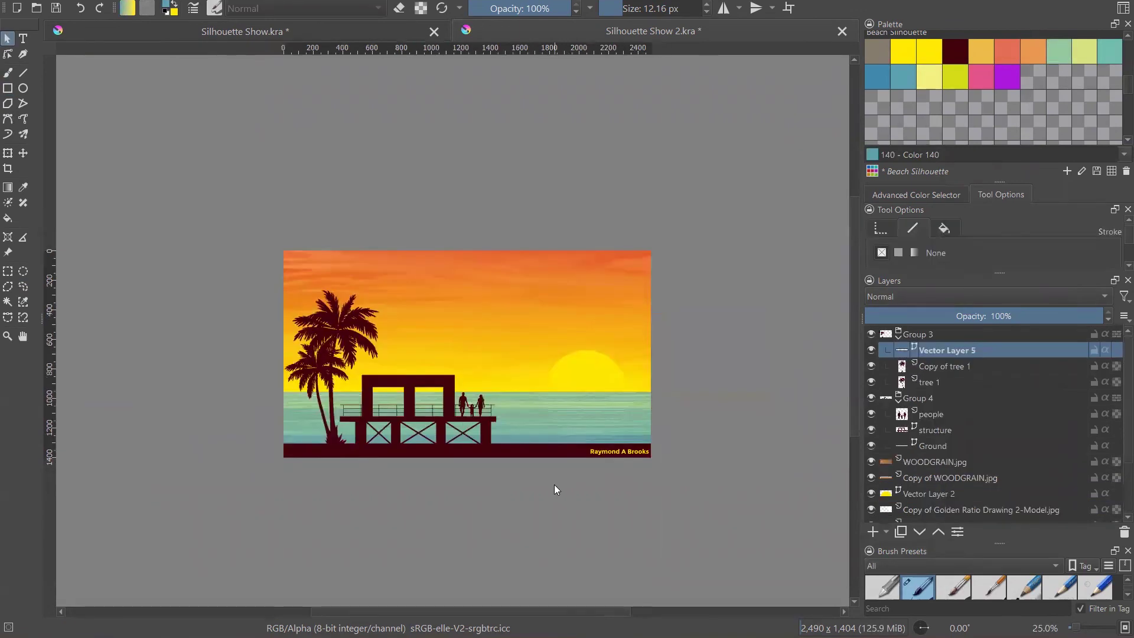
pyautogui.press('+')
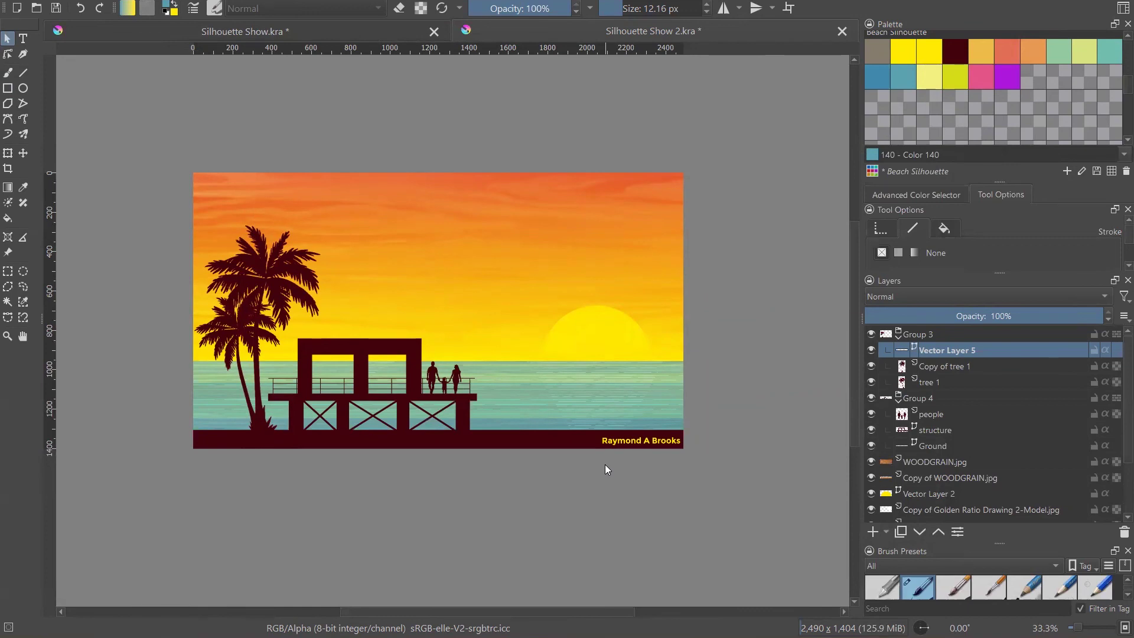
# - Start a File > Export using the existing Silhouette Show2.jpg file name
pyautogui.click(41, 3)
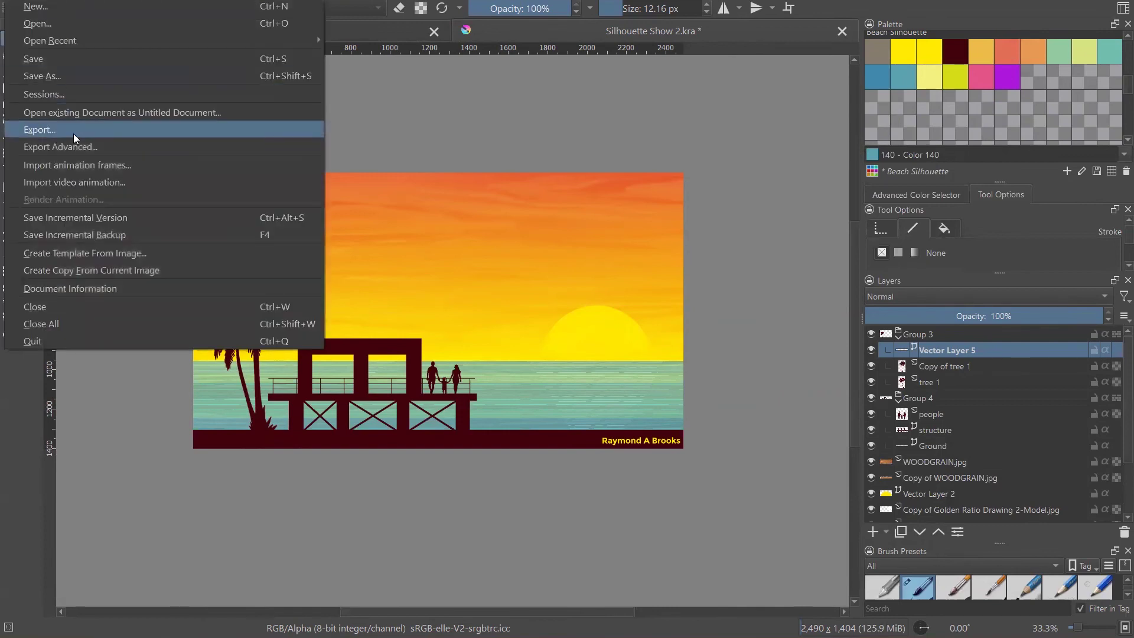
pyautogui.click(73, 133)
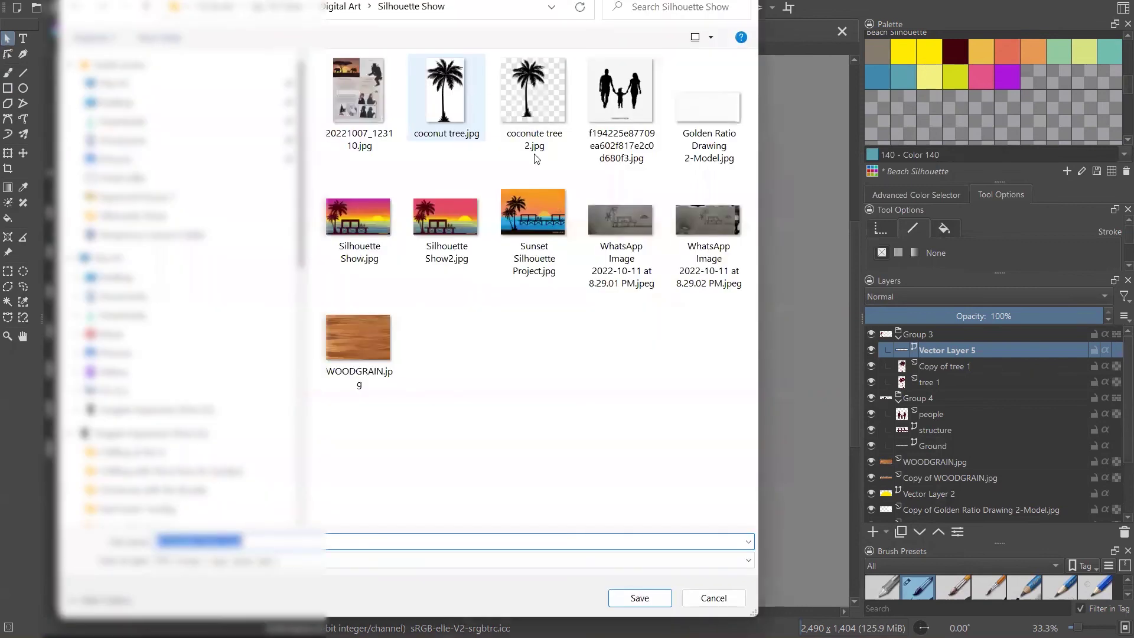
pyautogui.click(438, 215)
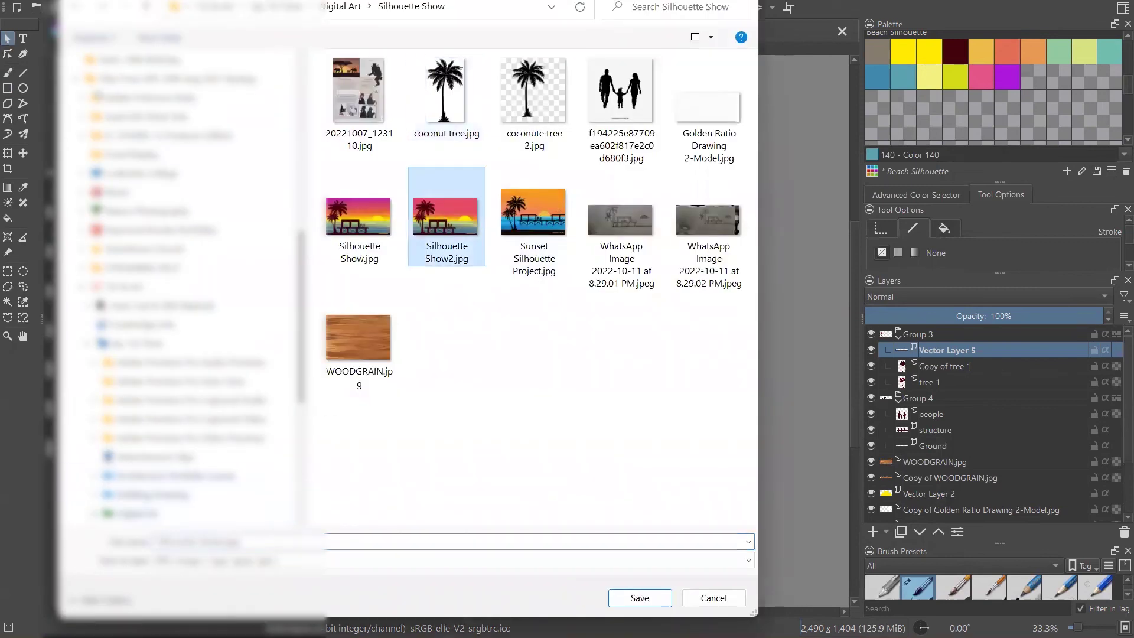